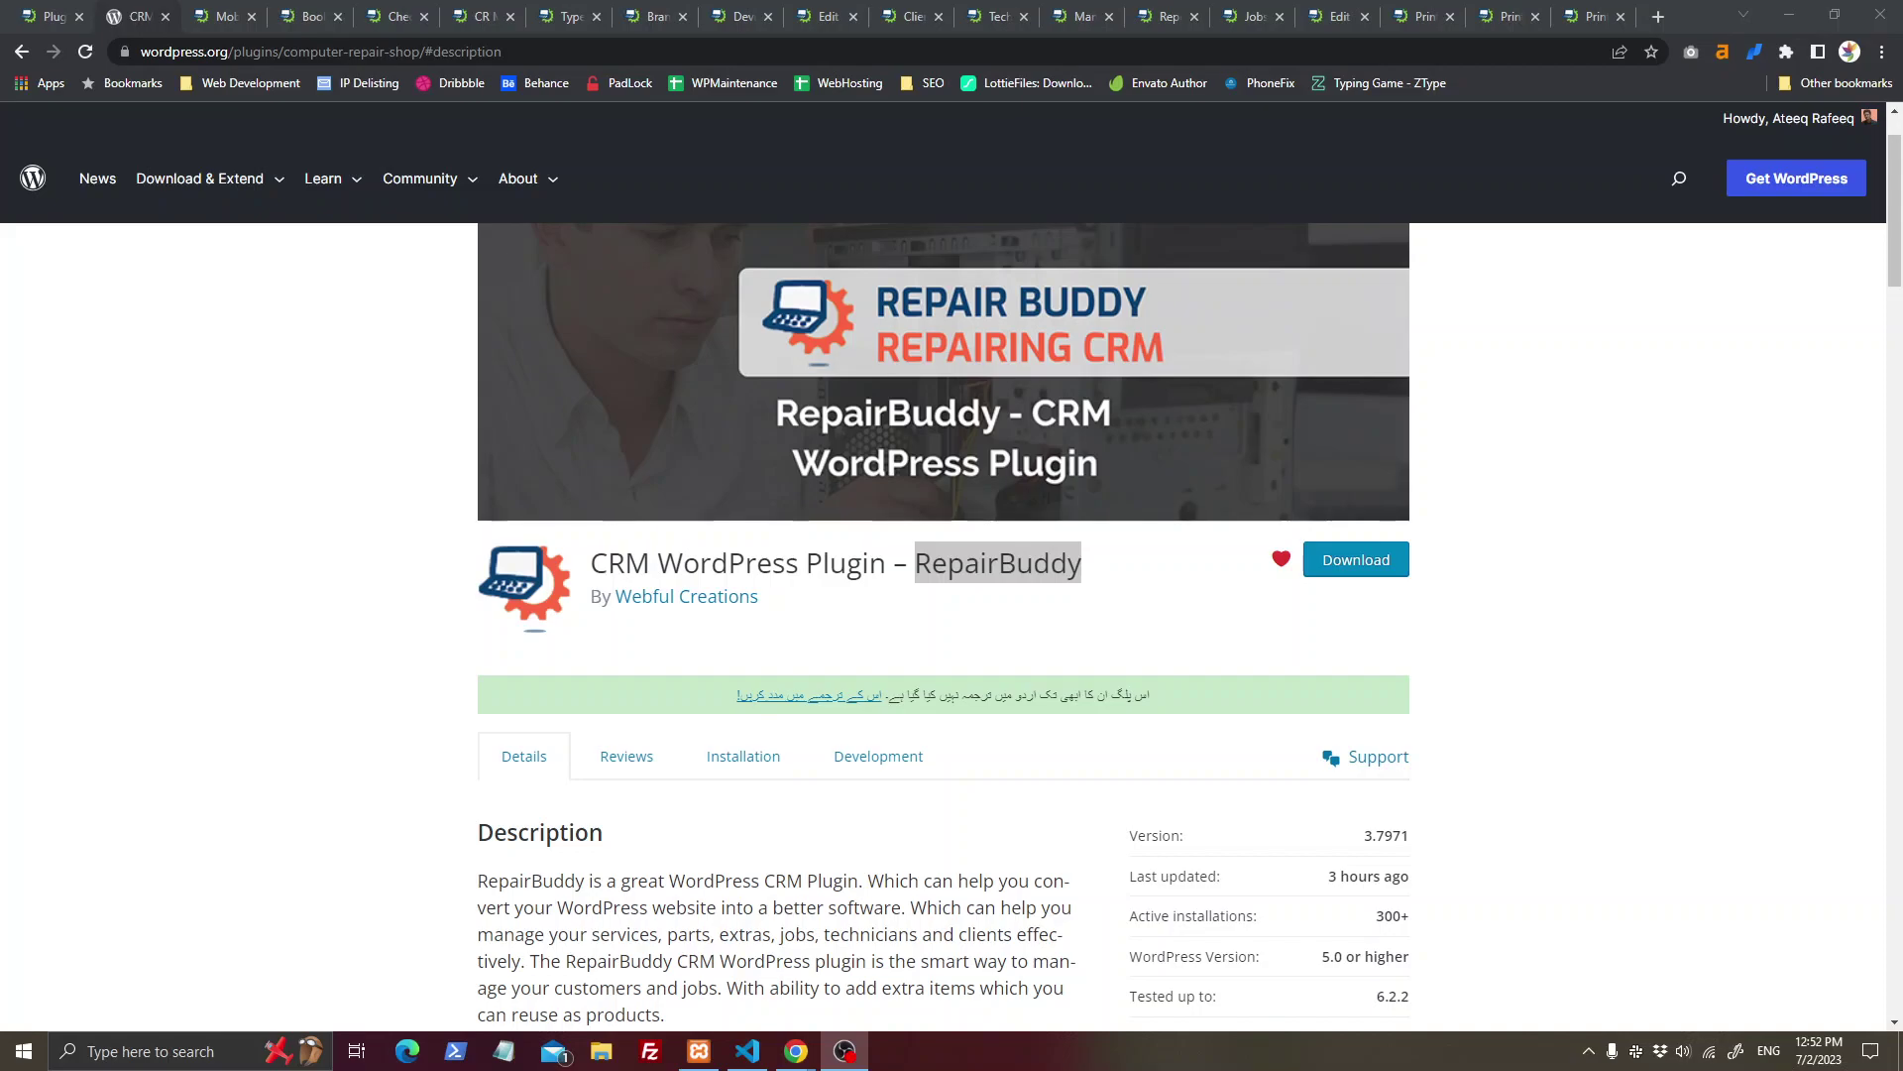
Step: Note RepairBuddy version 3.7971 on wordpress.org, then close that page and return to the Plugins list
key("alt+Tab")
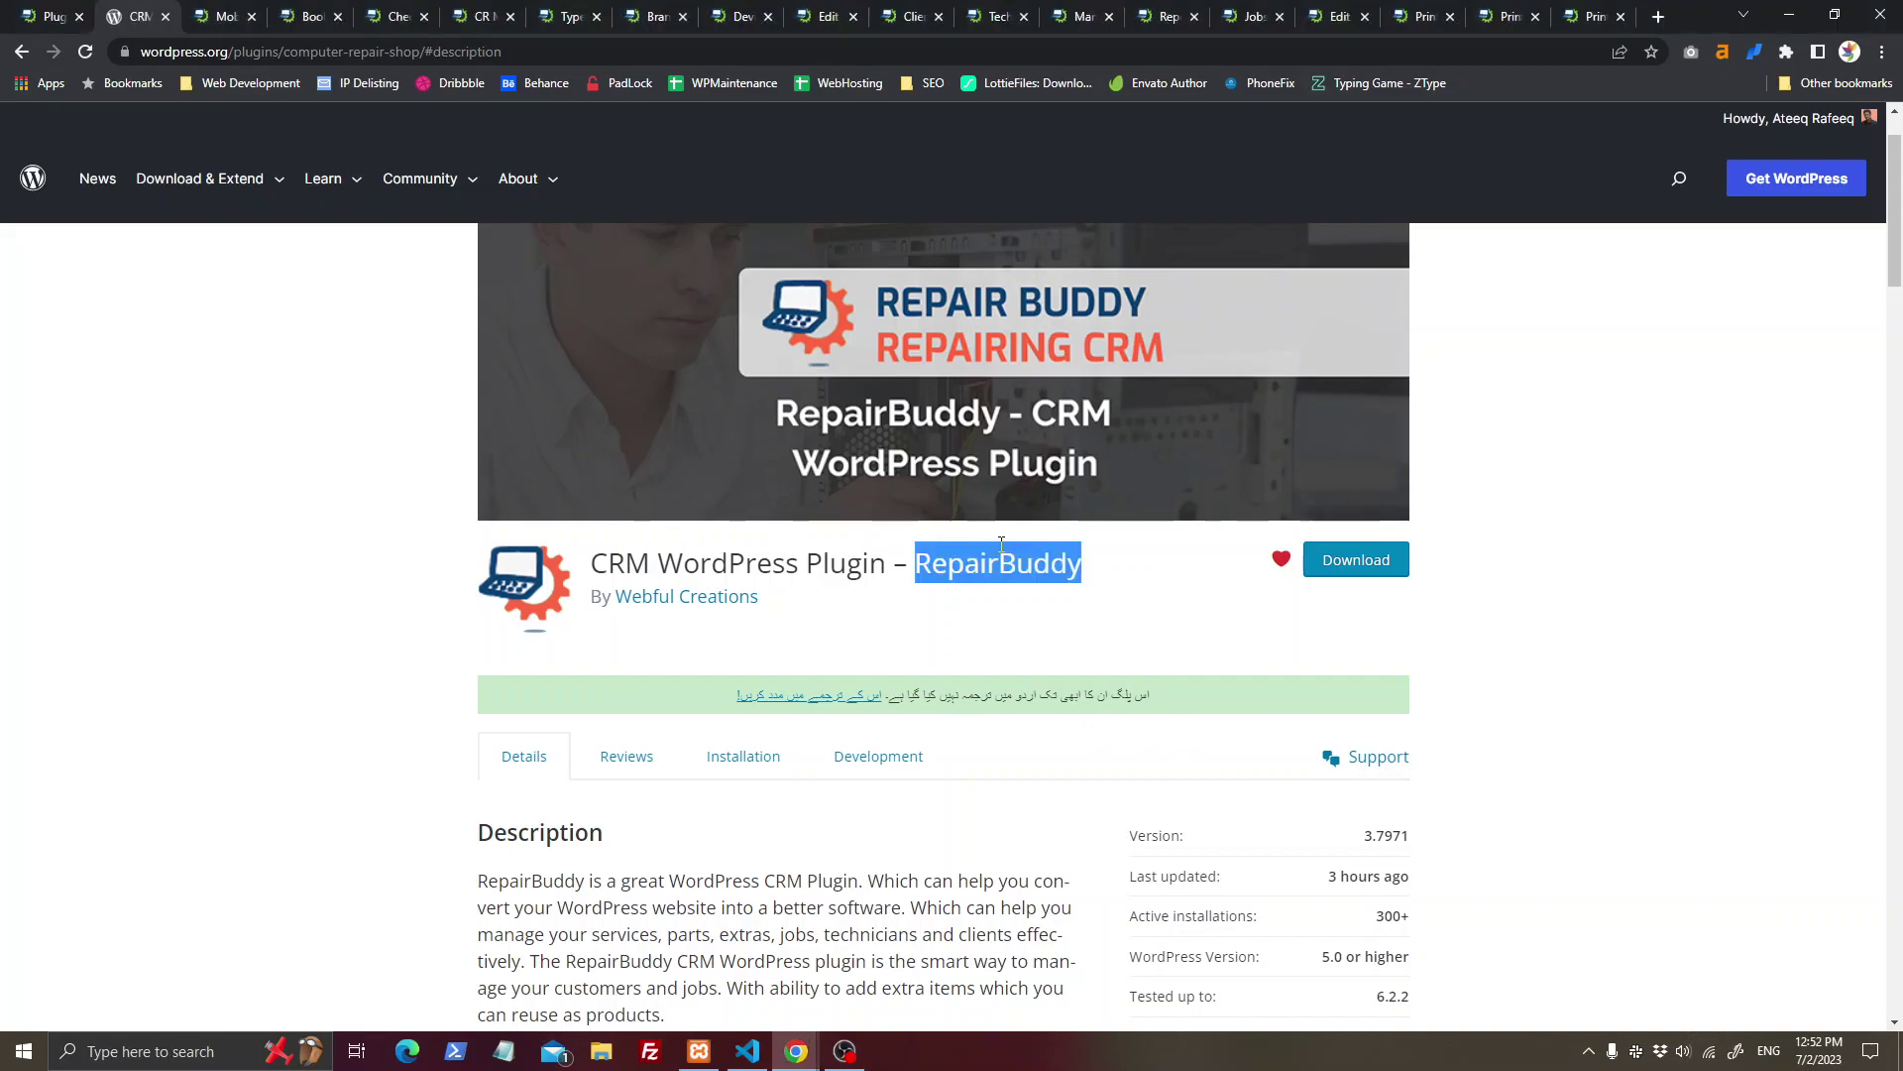
left_click_drag(1356, 837, 1564, 839)
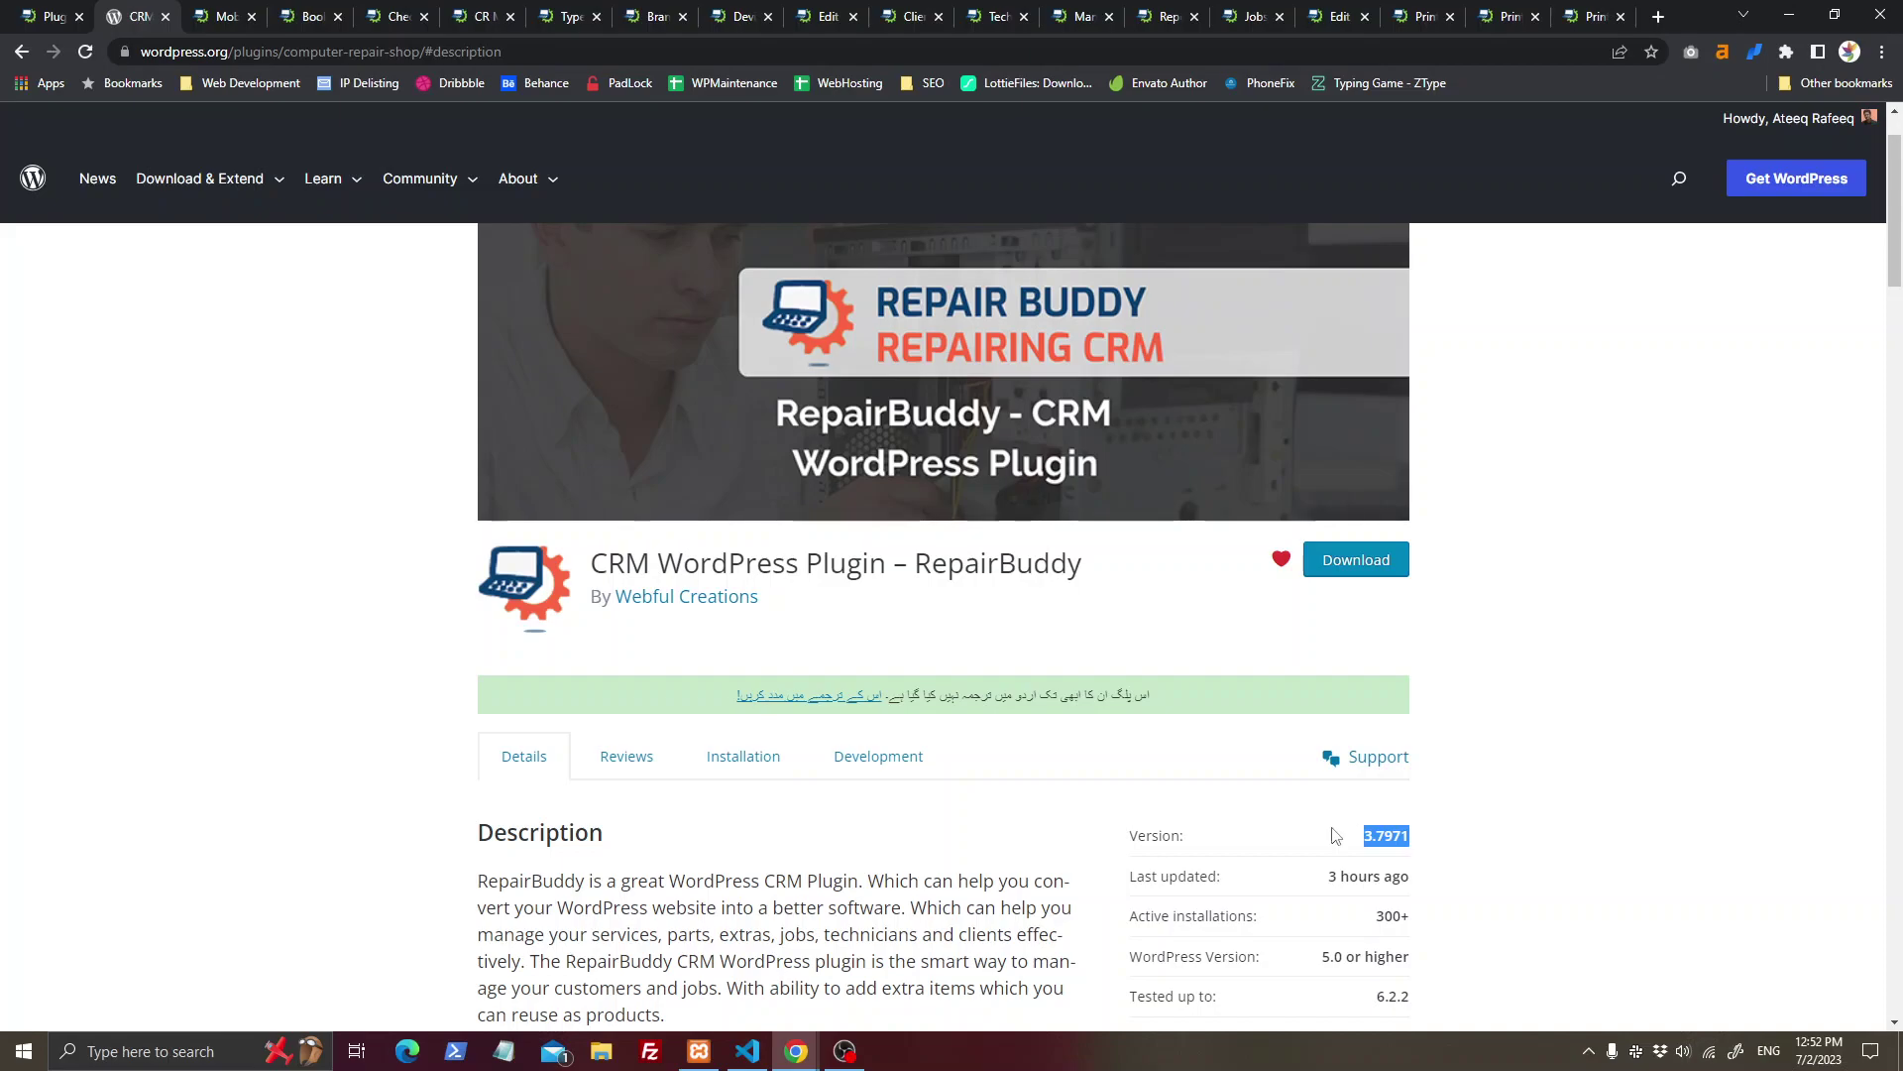
left_click(175, 57)
left_click_drag(186, 52, 280, 55)
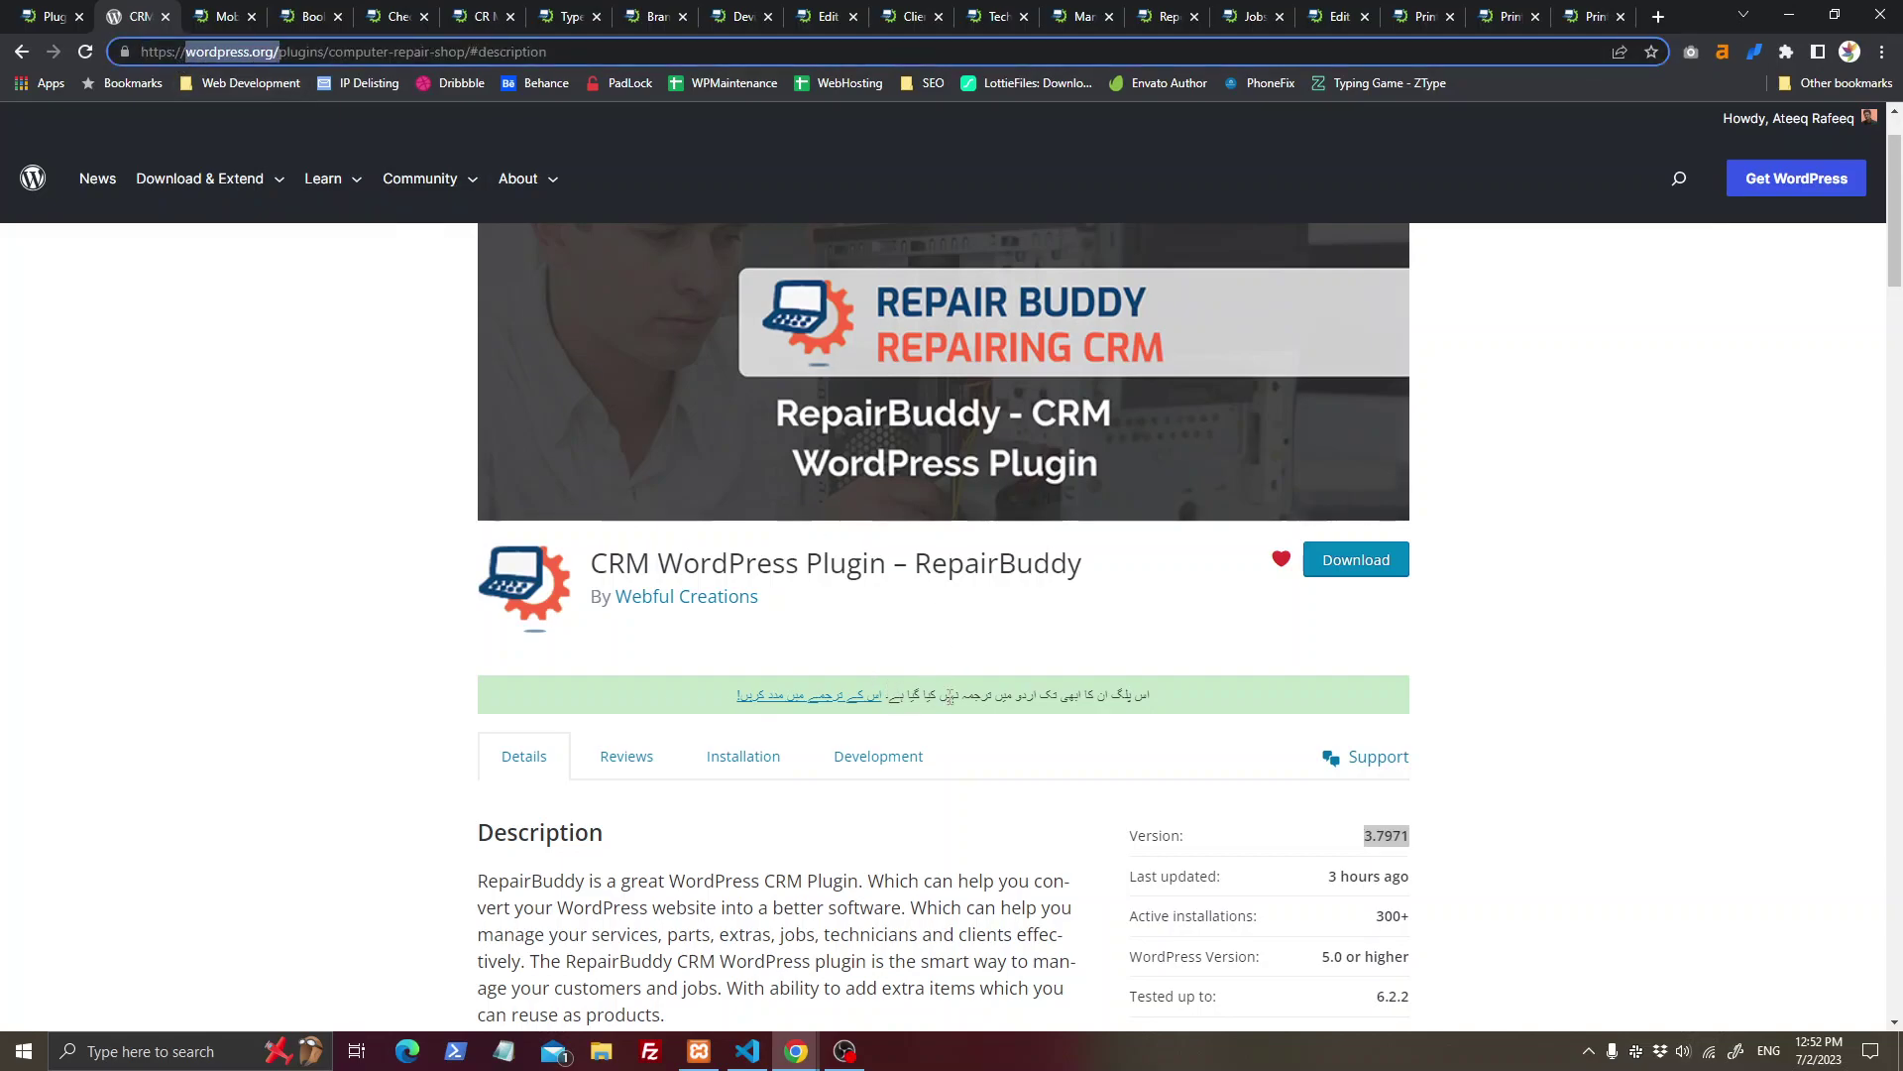
middle_click(139, 10)
left_click(50, 16)
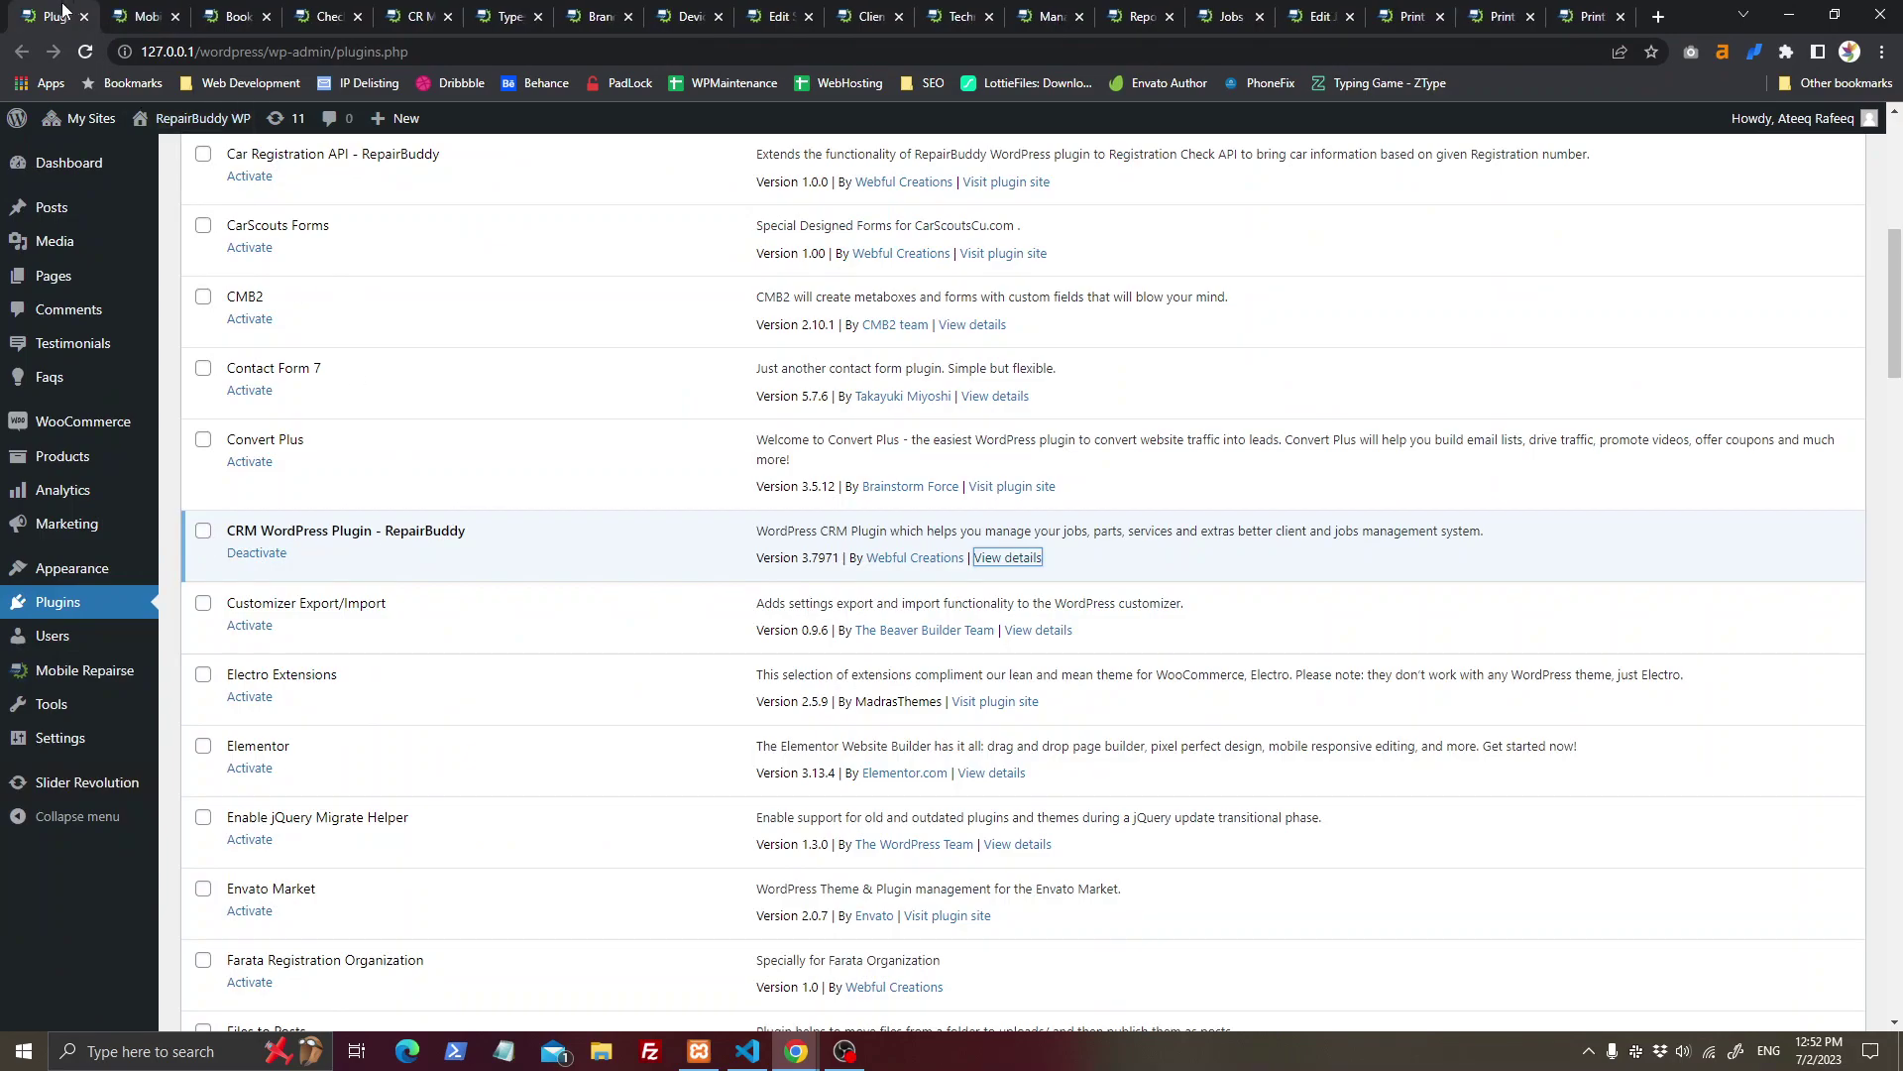
Step: Open RepairBuddy General Settings and try out the menu name and business name fields
middle_click(62, 10)
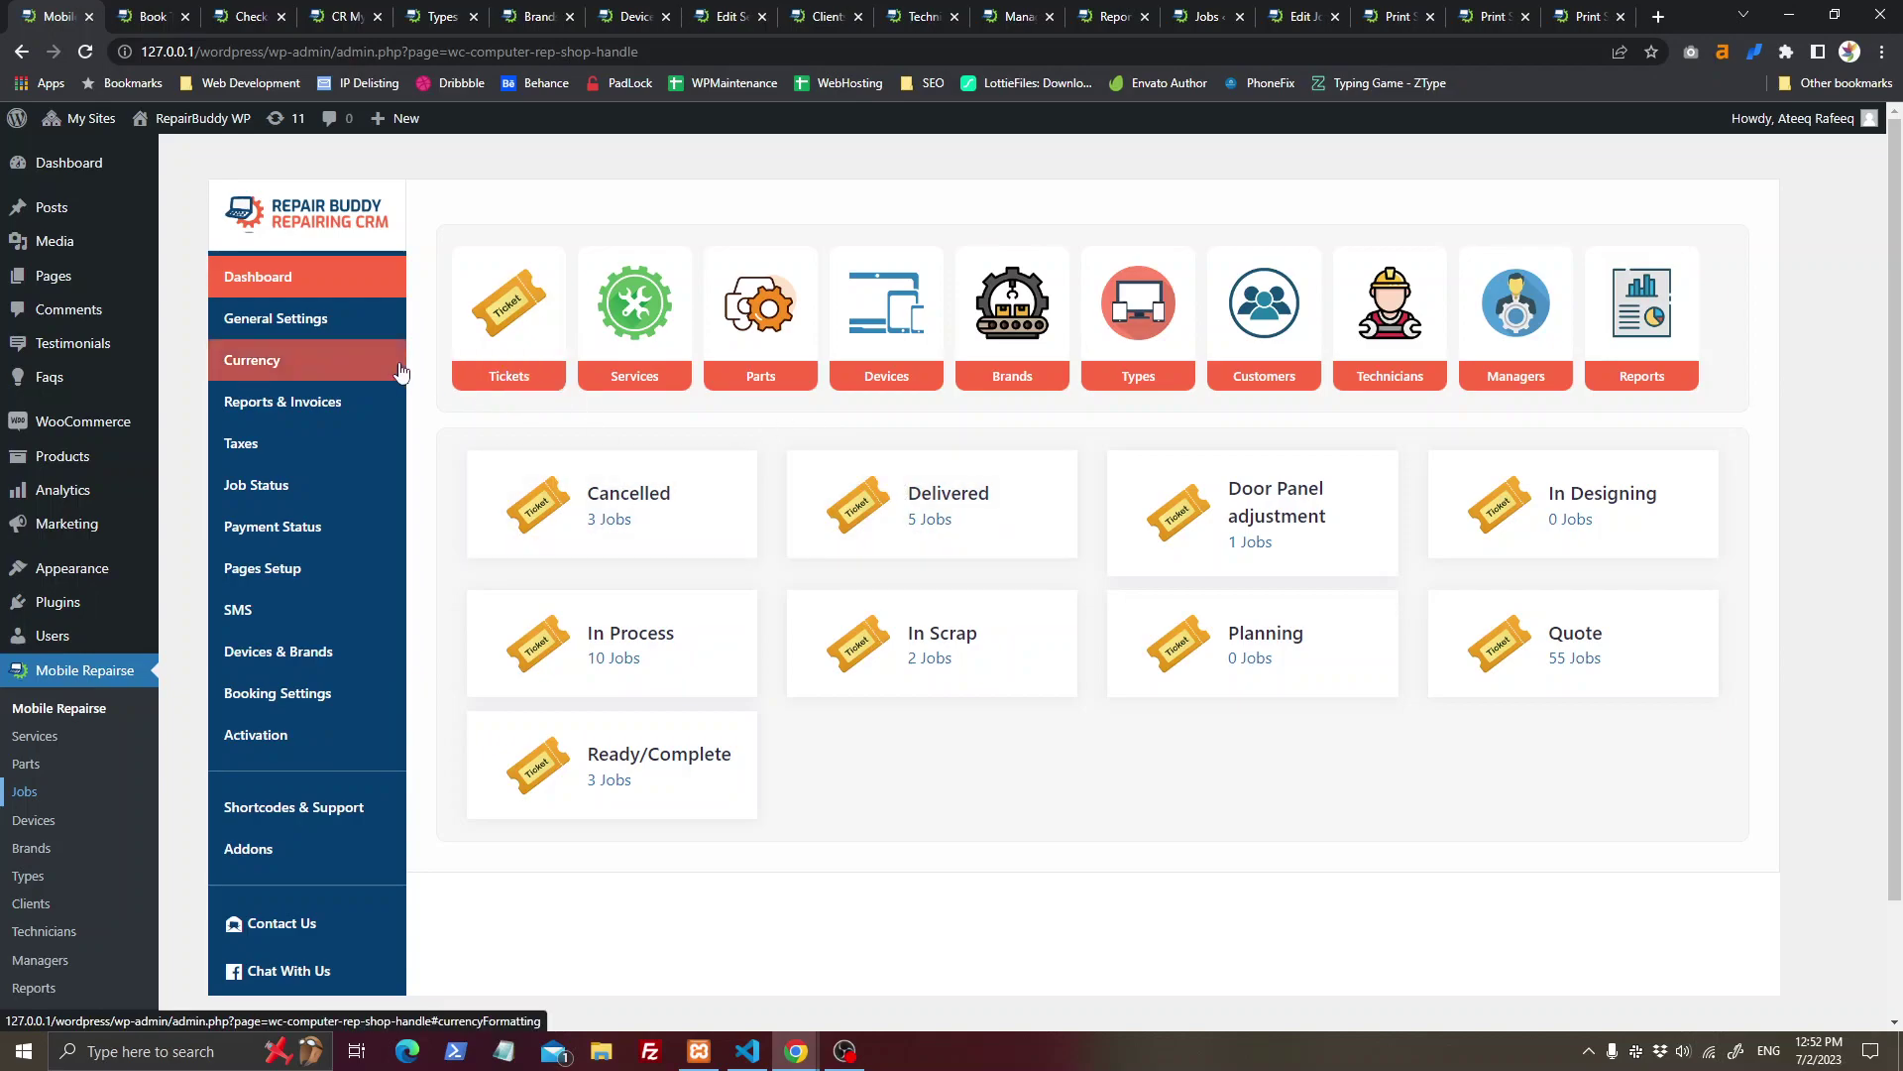
left_click(332, 336)
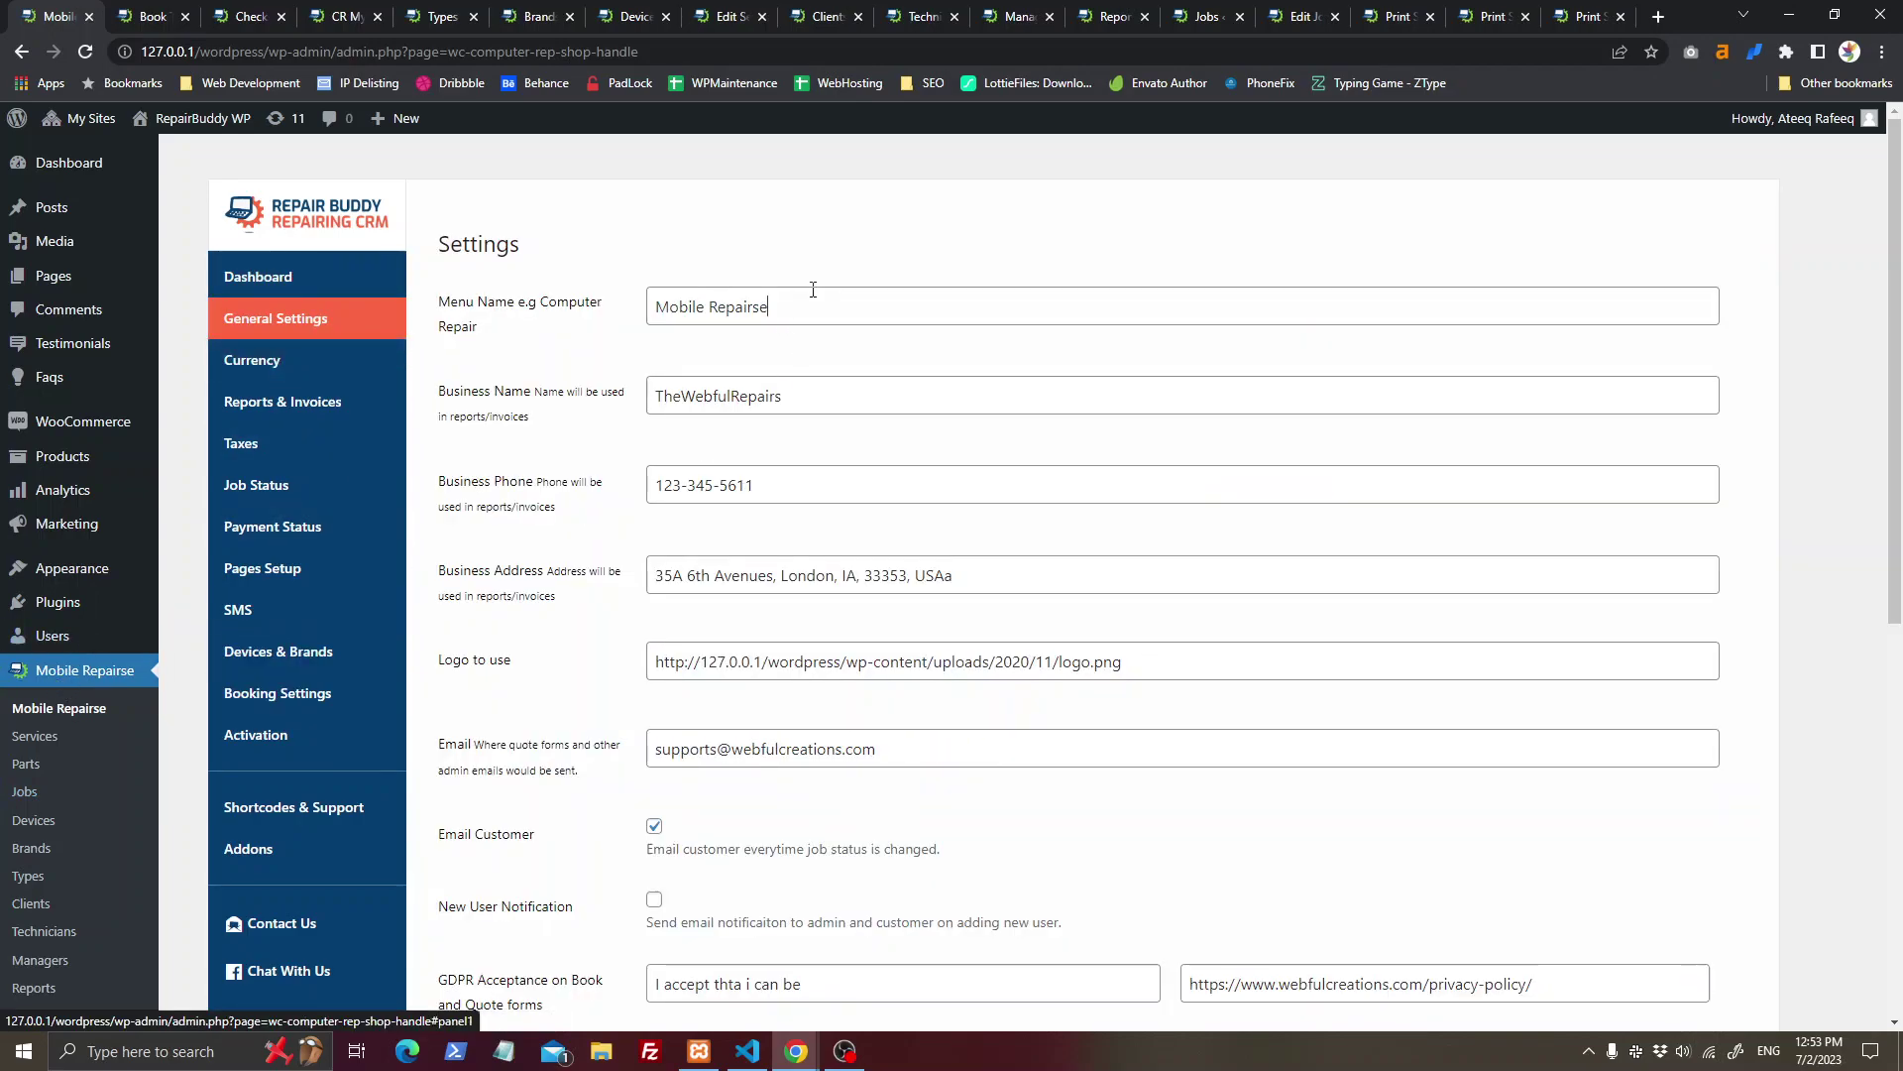
left_click_drag(803, 303, 637, 298)
type("adfa")
left_click(798, 396)
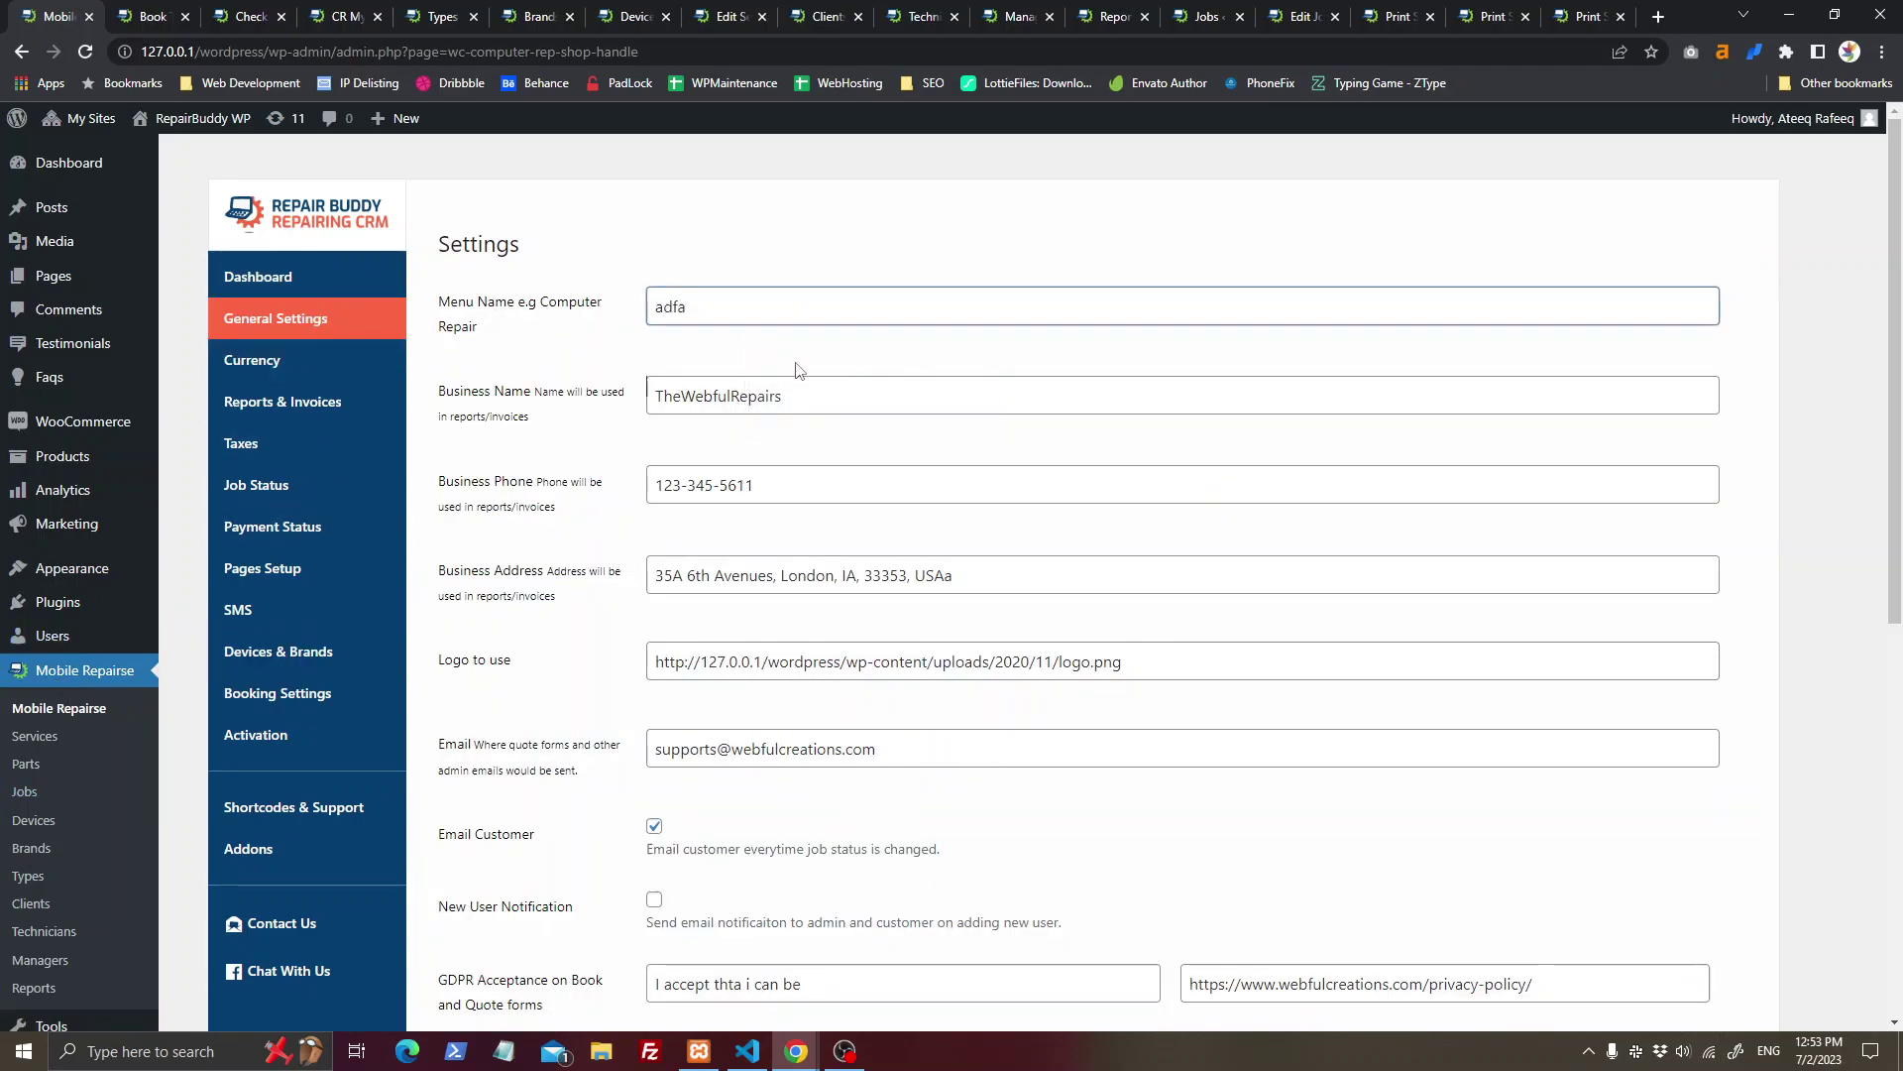
double_click(798, 397)
Step: Review the remaining general settings, keeping the default tax at 25% Tax
scroll(816, 467, "down", 2)
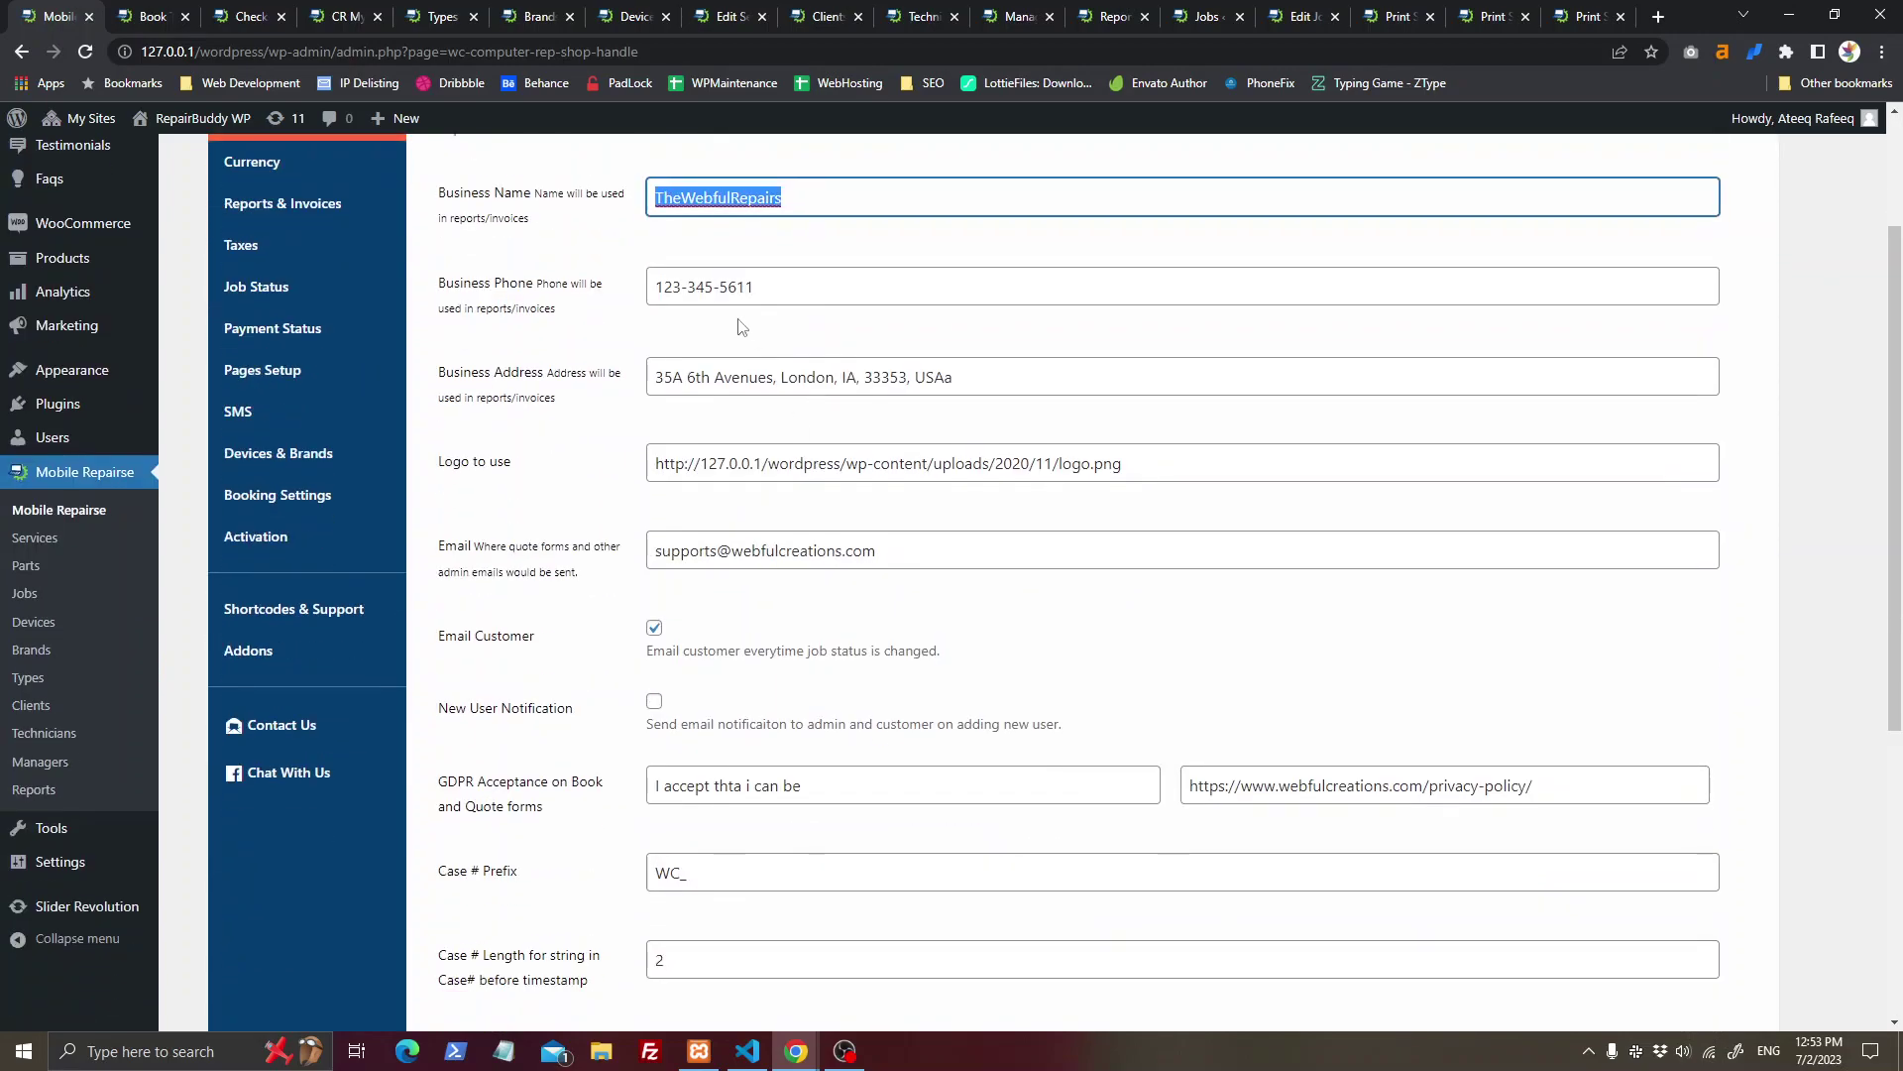
scroll(624, 270, "up", 1)
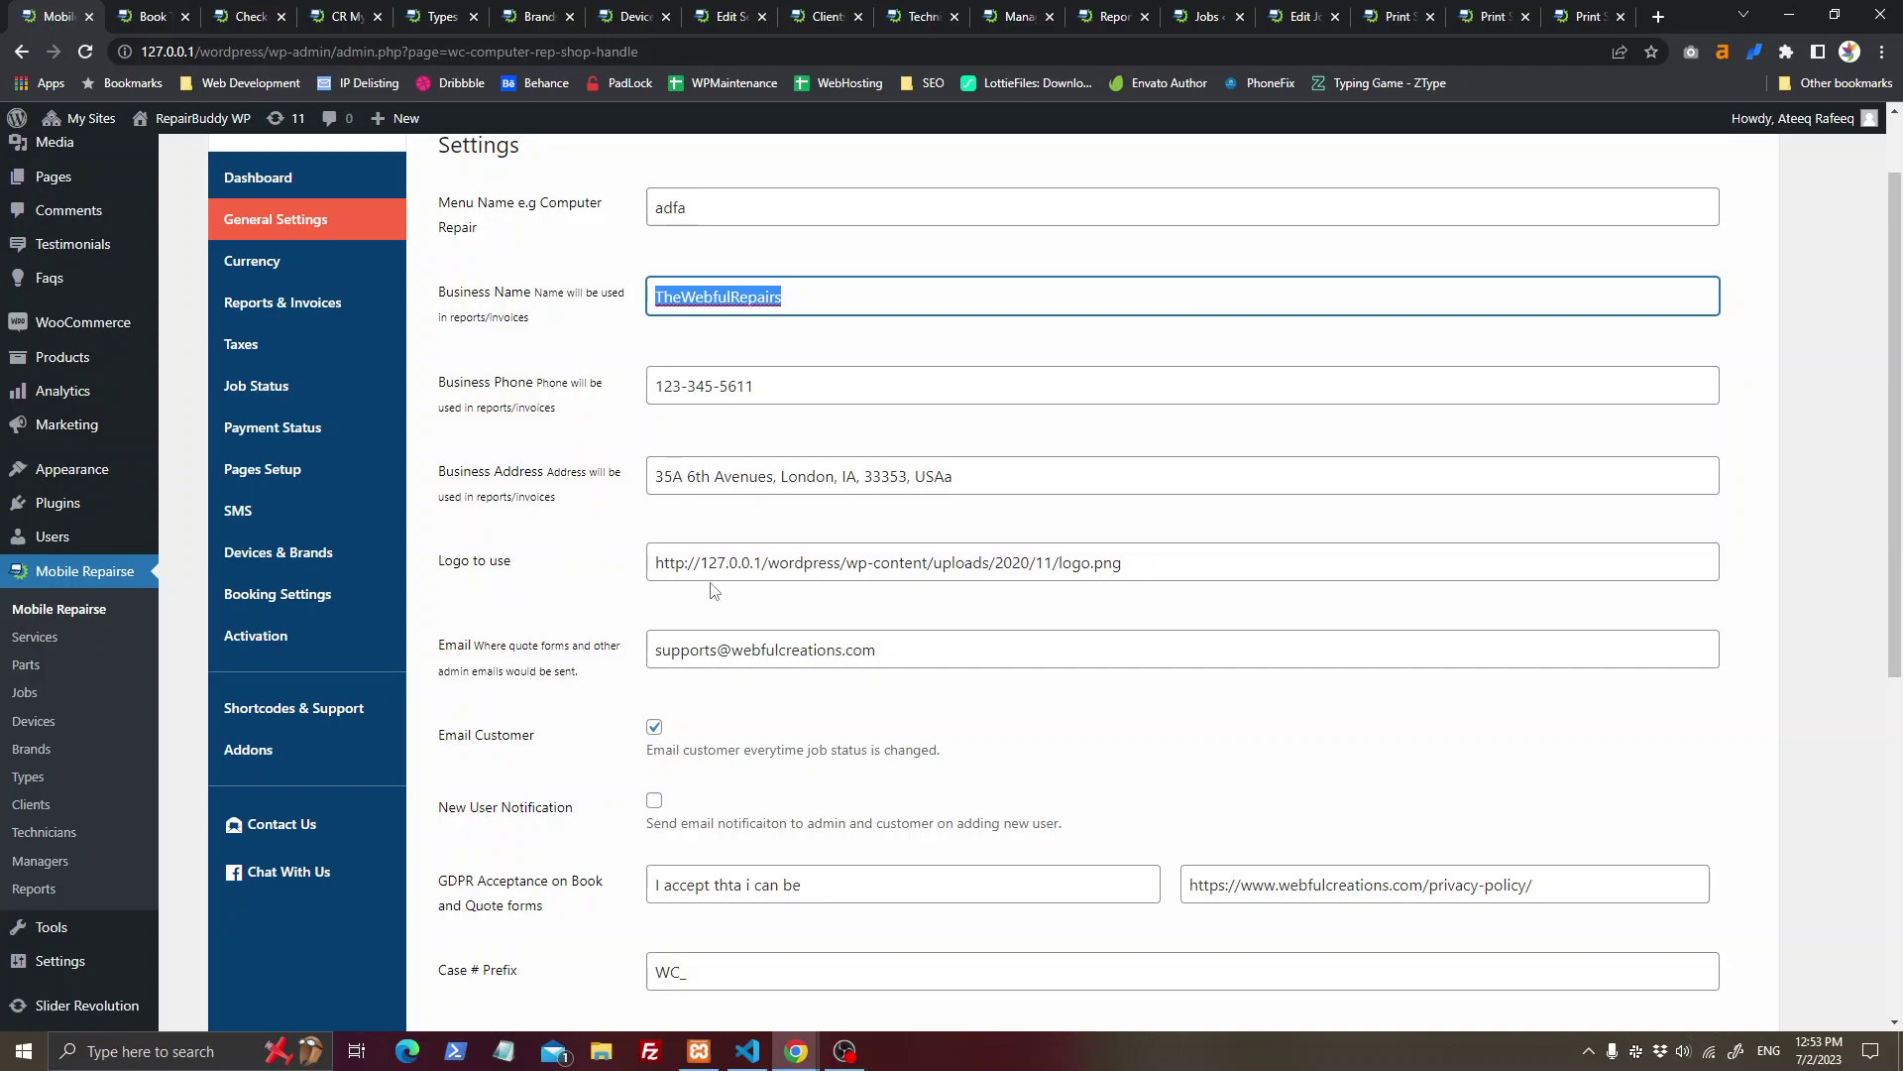
scroll(555, 644, "down", 2)
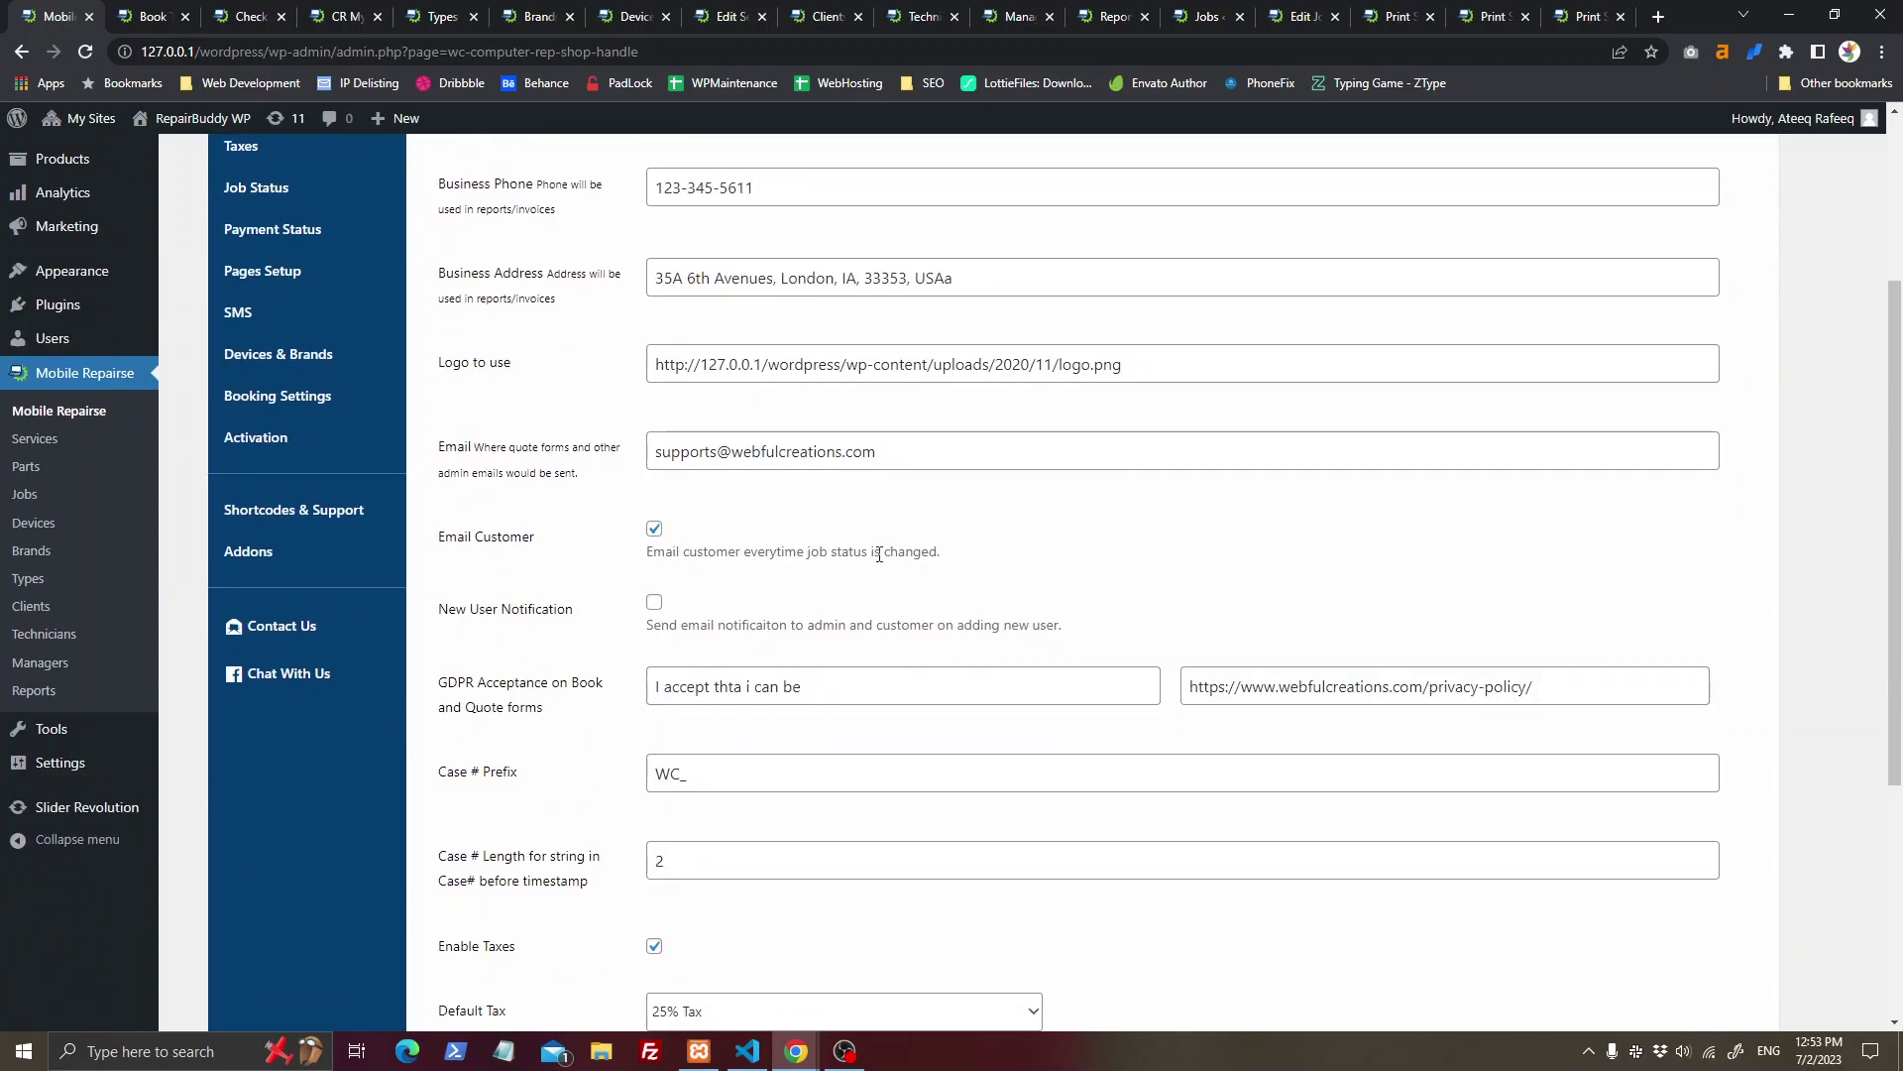
scroll(594, 644, "down", 2)
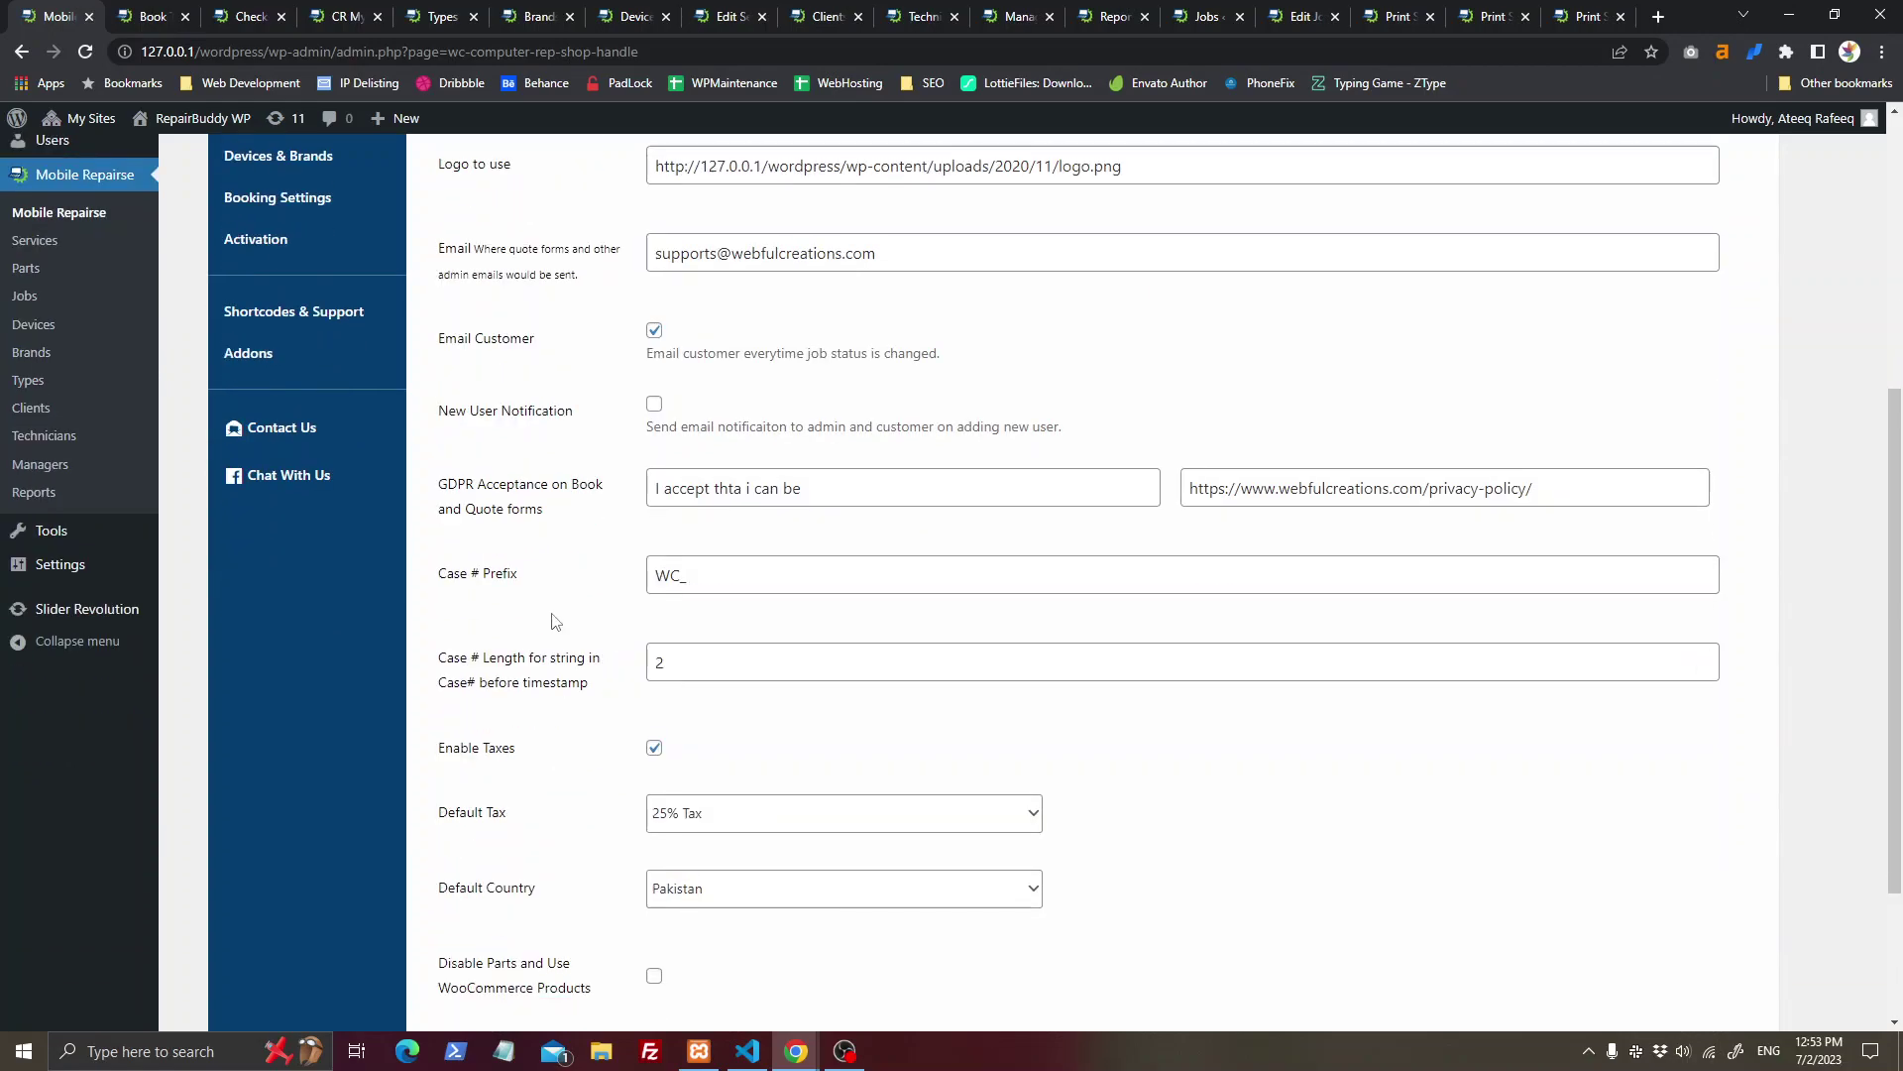
scroll(1267, 716, "down", 2)
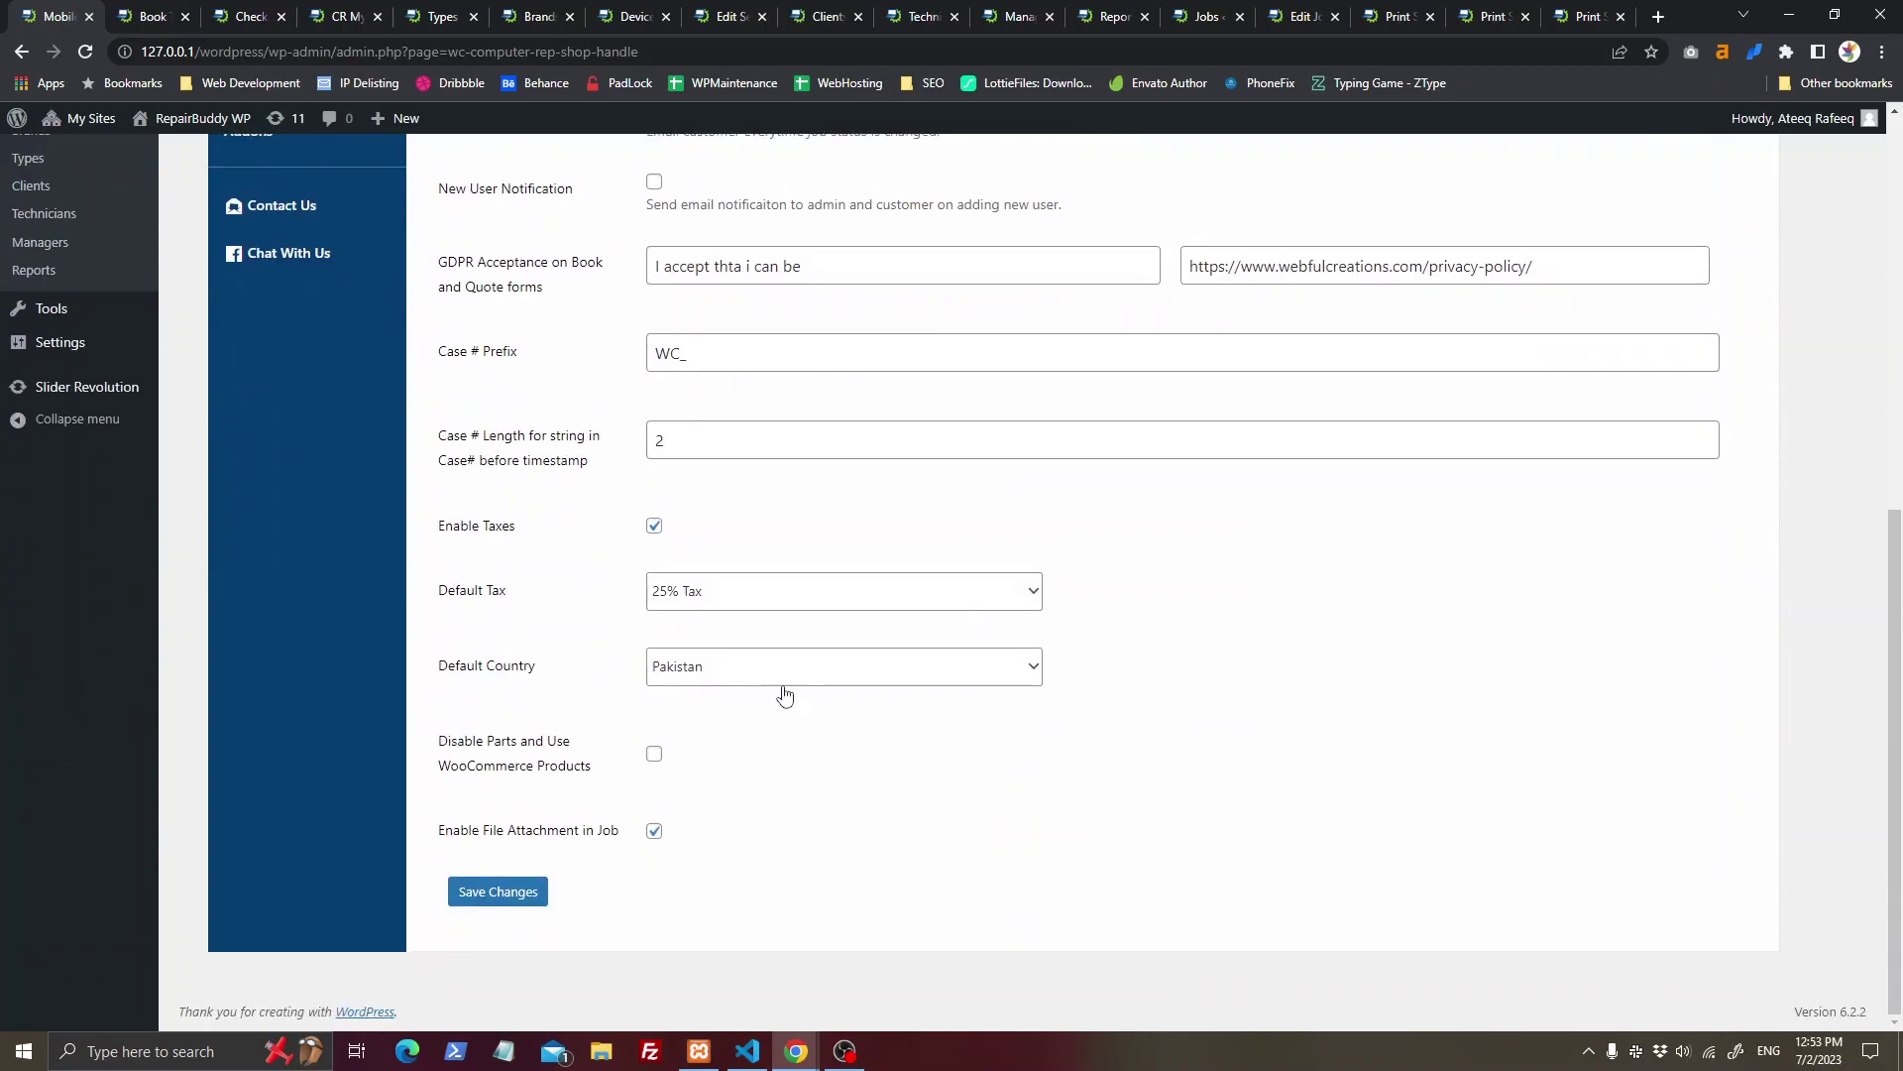
left_click(660, 595)
left_click(651, 638)
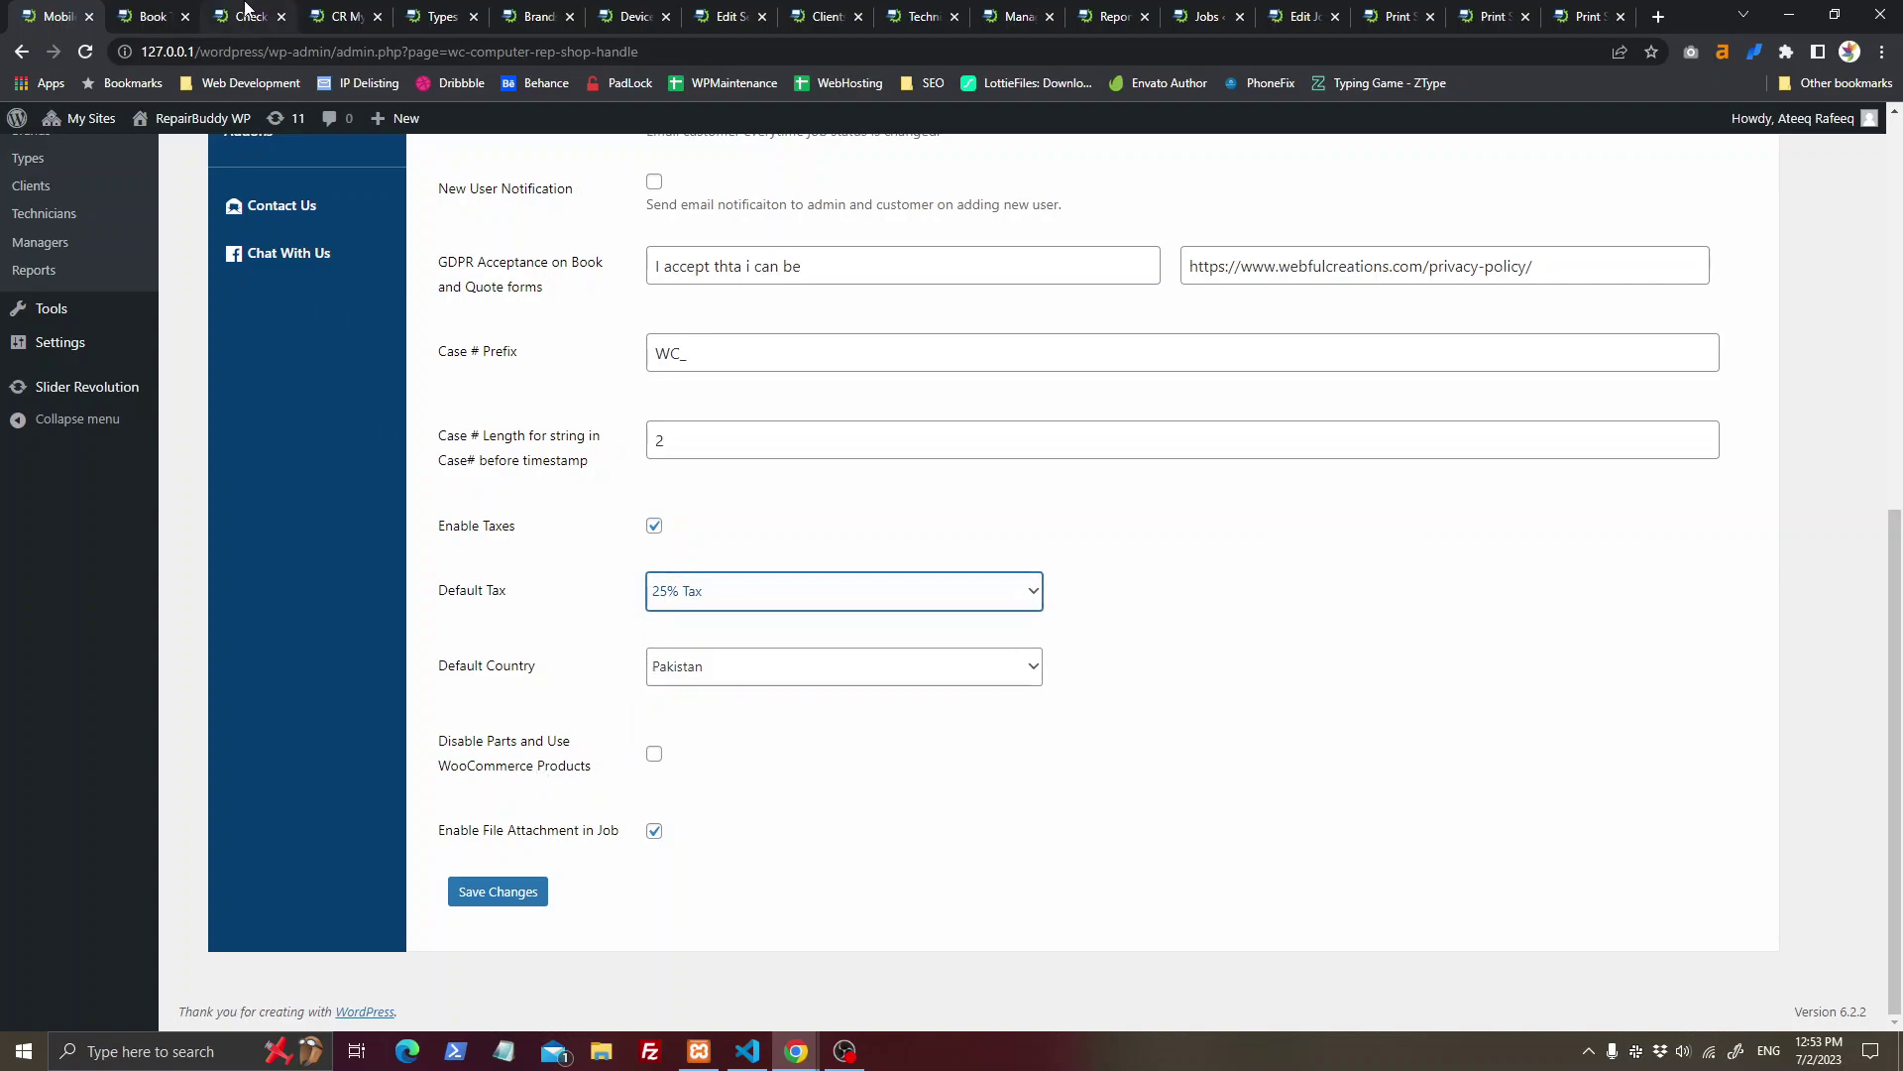
scroll(630, 765, "up", 7)
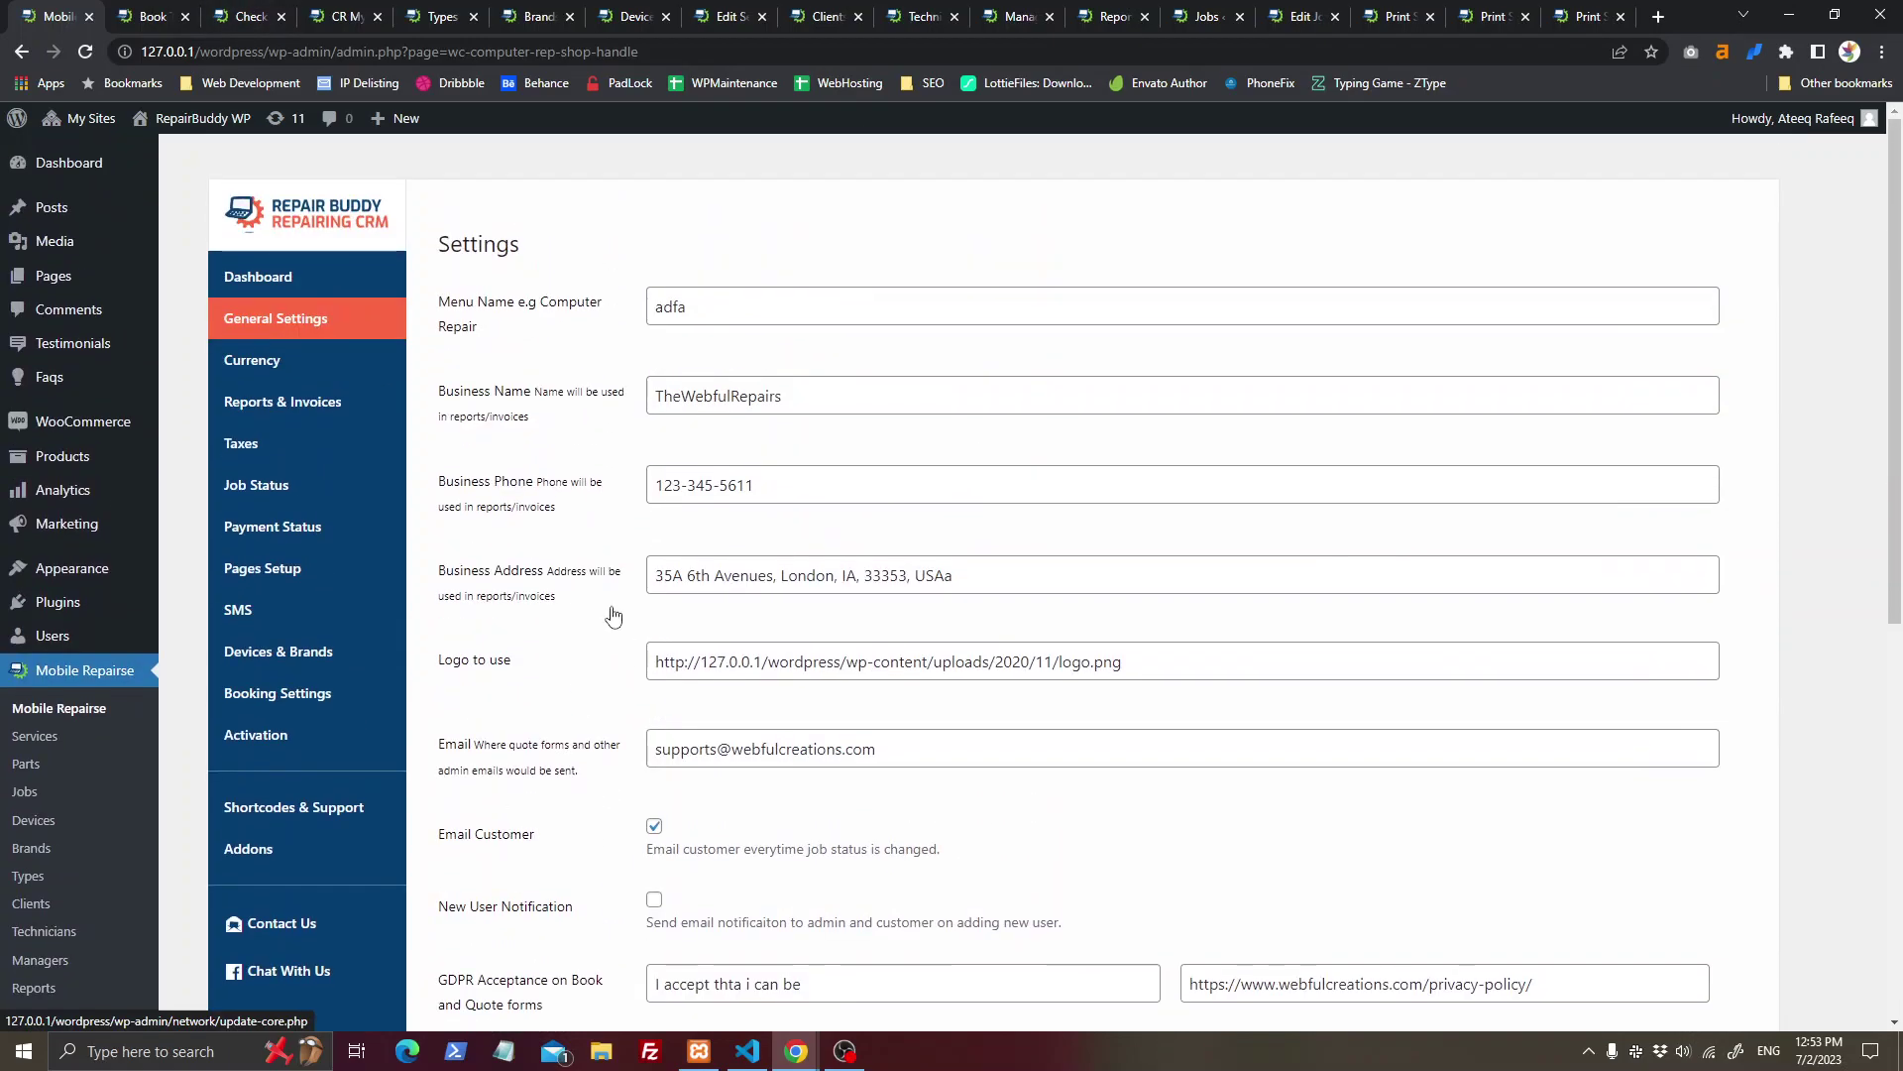
Step: Glance at the front-end booking page, then go to the Shortcodes & Support reference
left_click(138, 8)
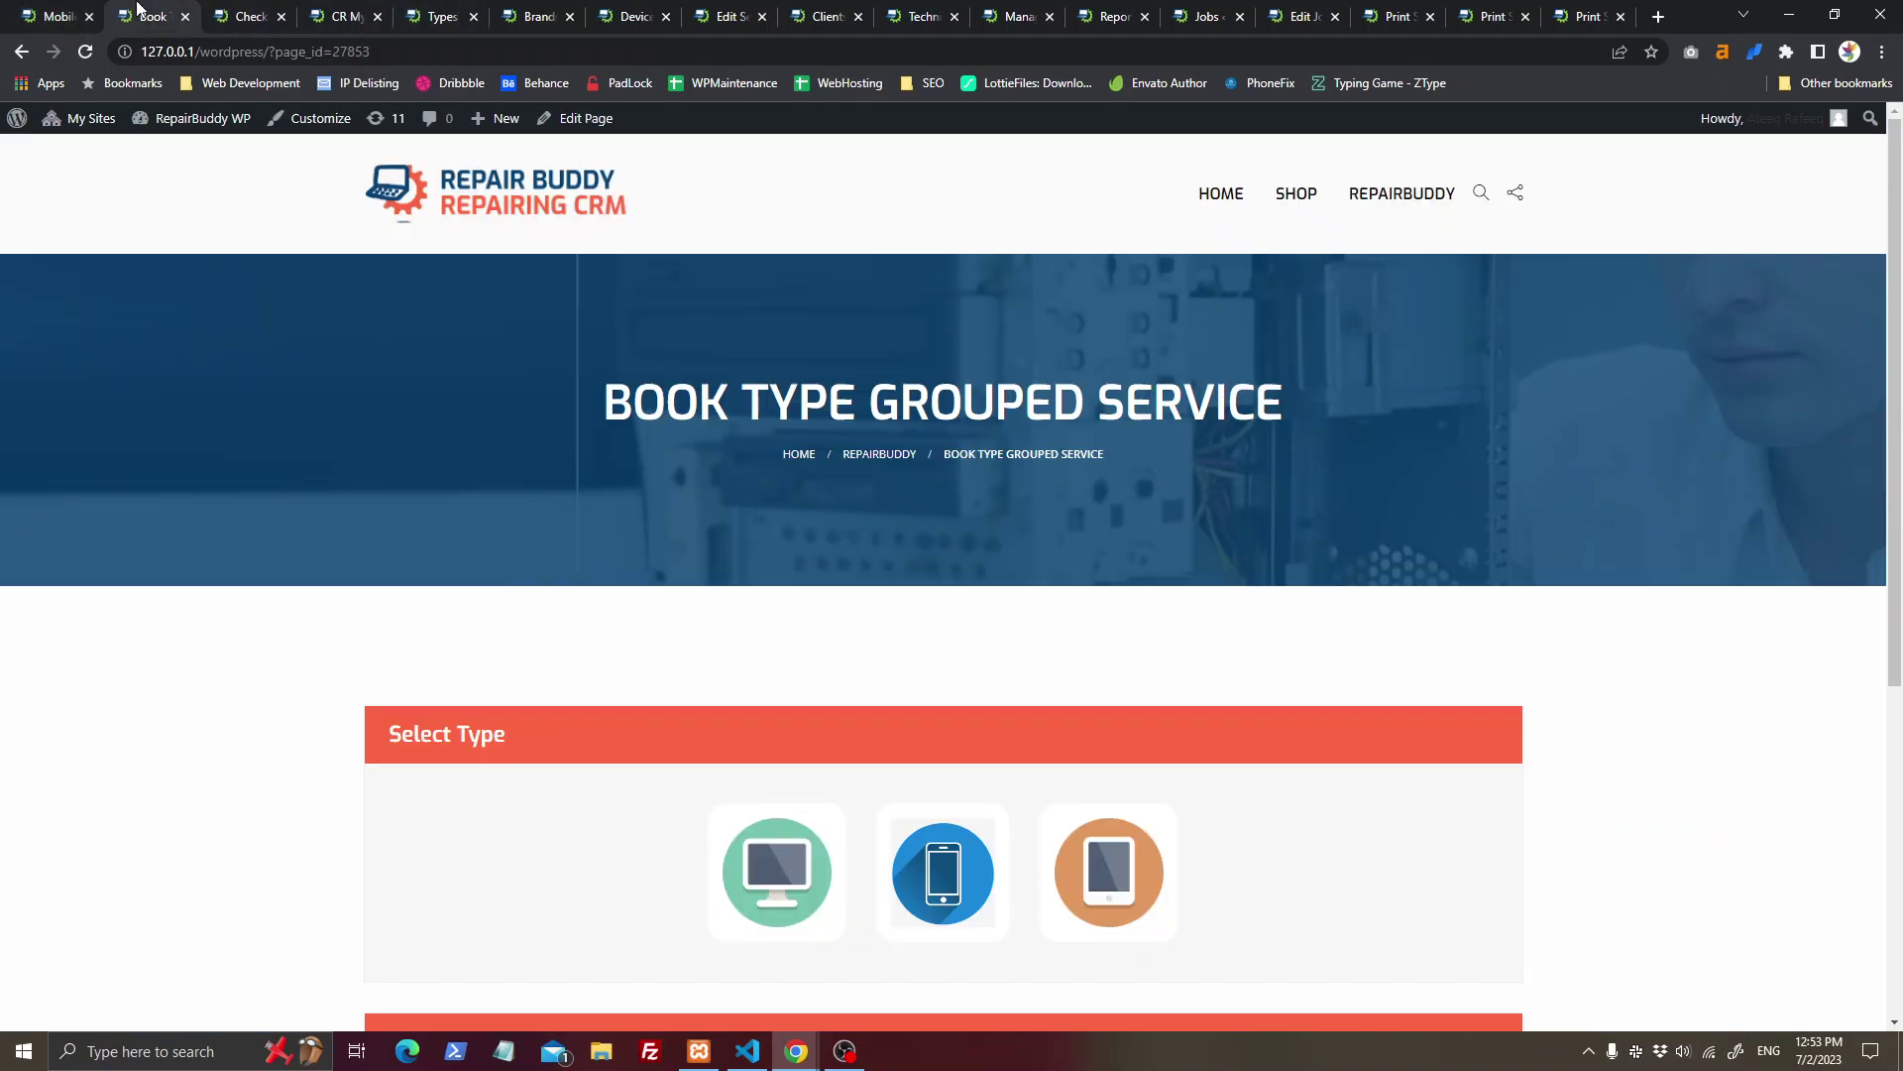
left_click(66, 10)
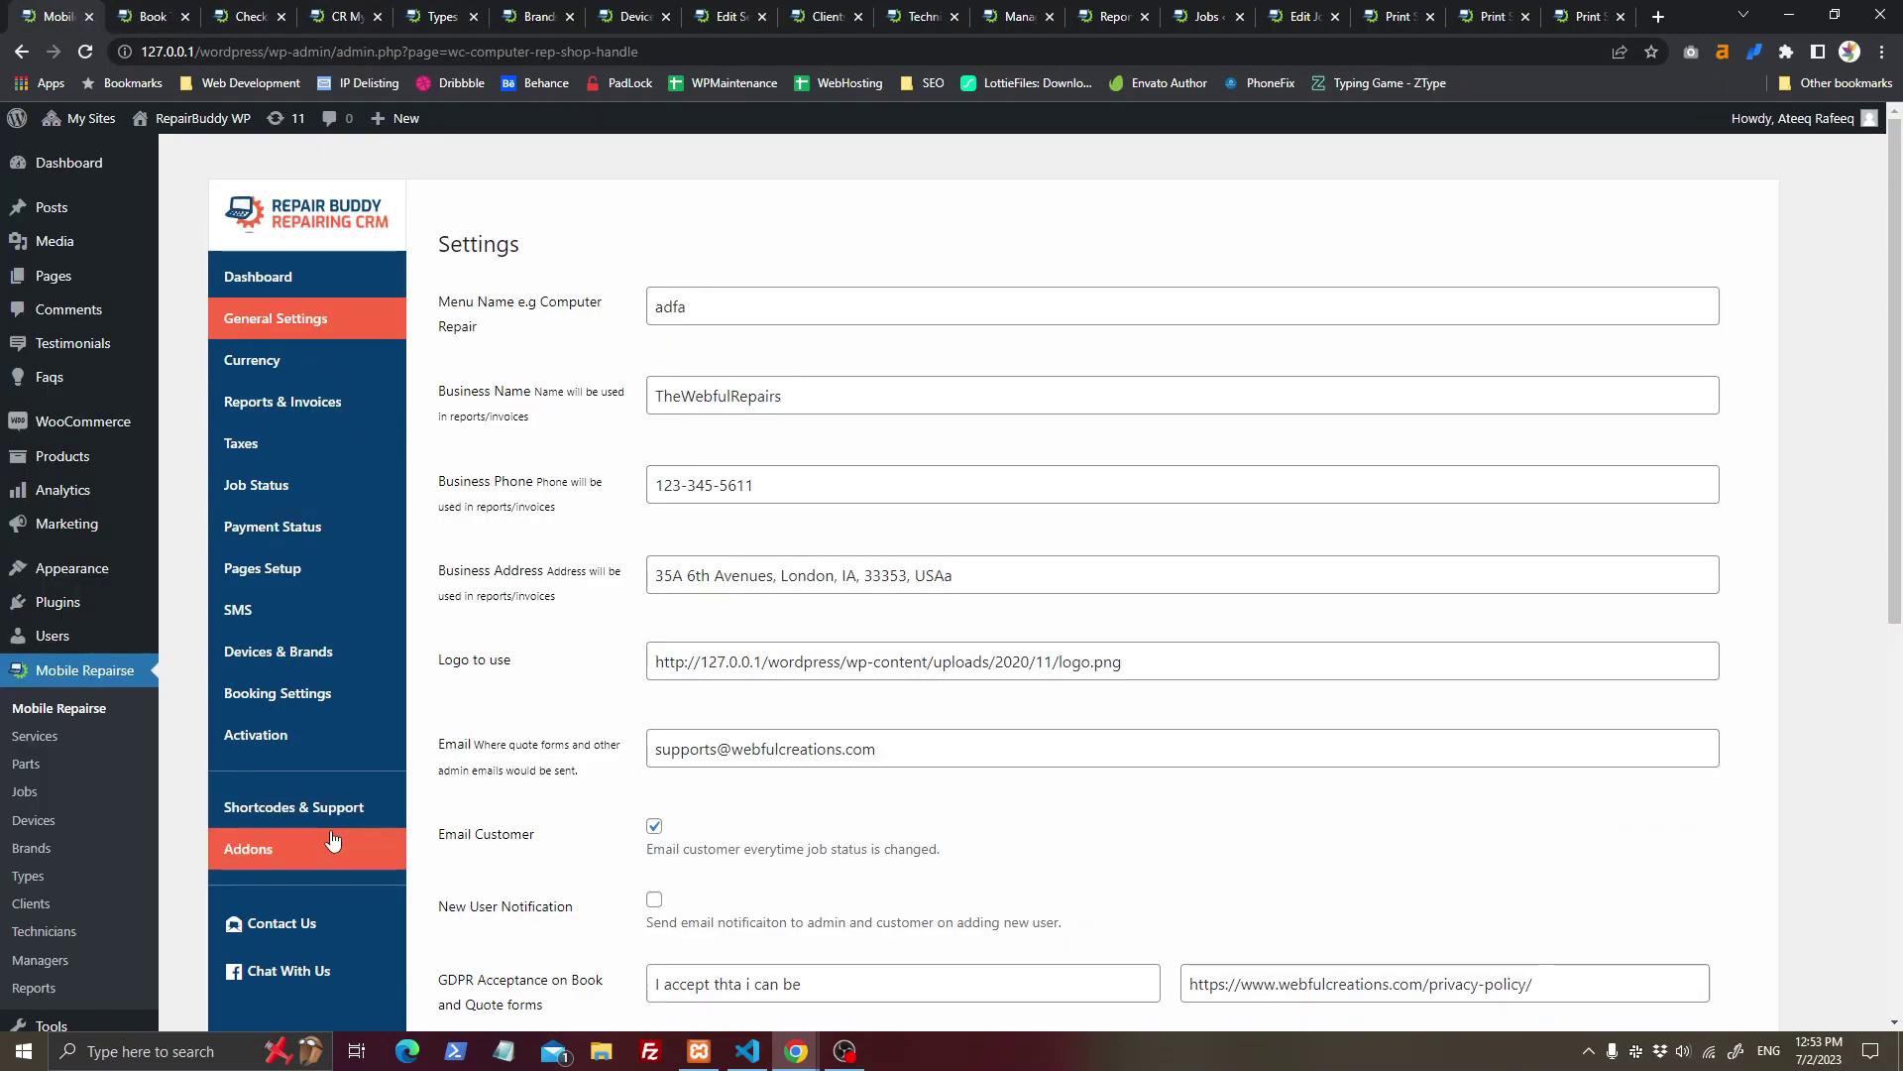
left_click(293, 807)
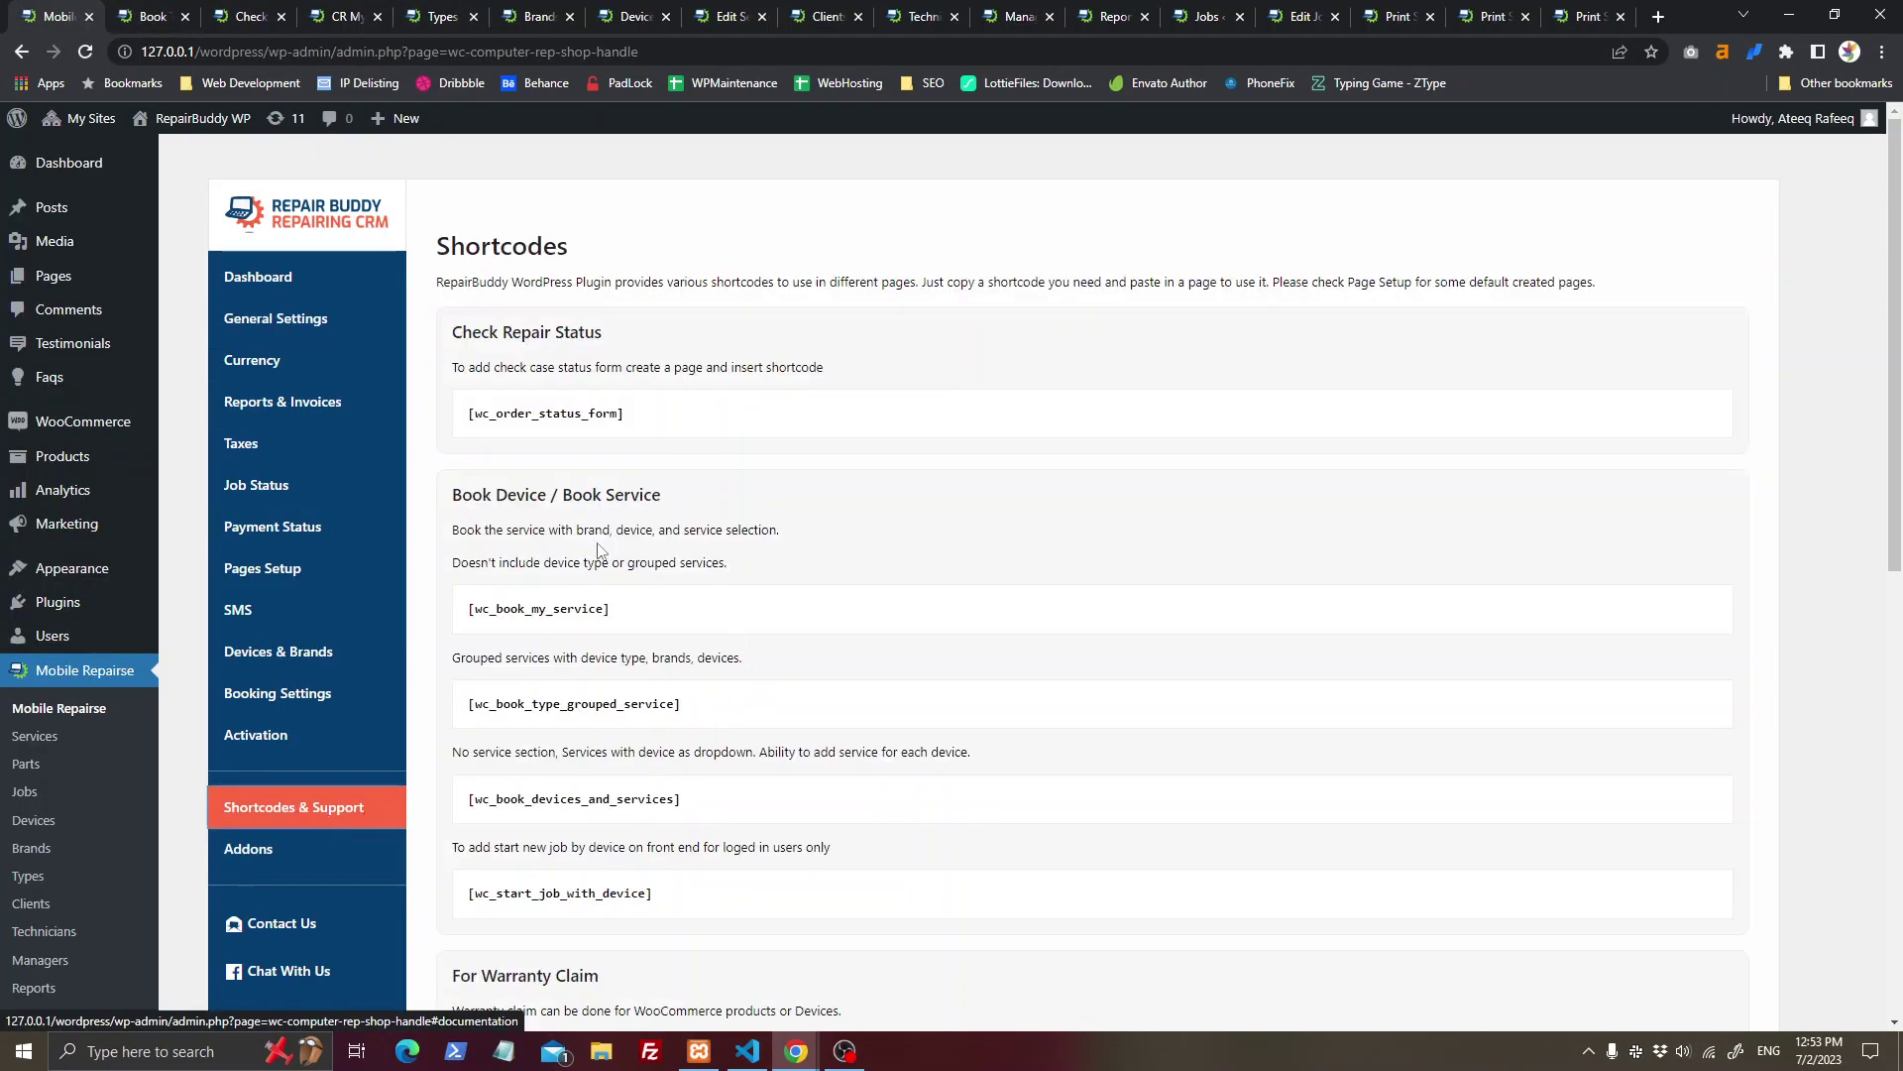
Step: Highlight the order status, book my service, grouped service and warranty claim shortcodes
double_click(464, 327)
left_click_drag(469, 412, 617, 413)
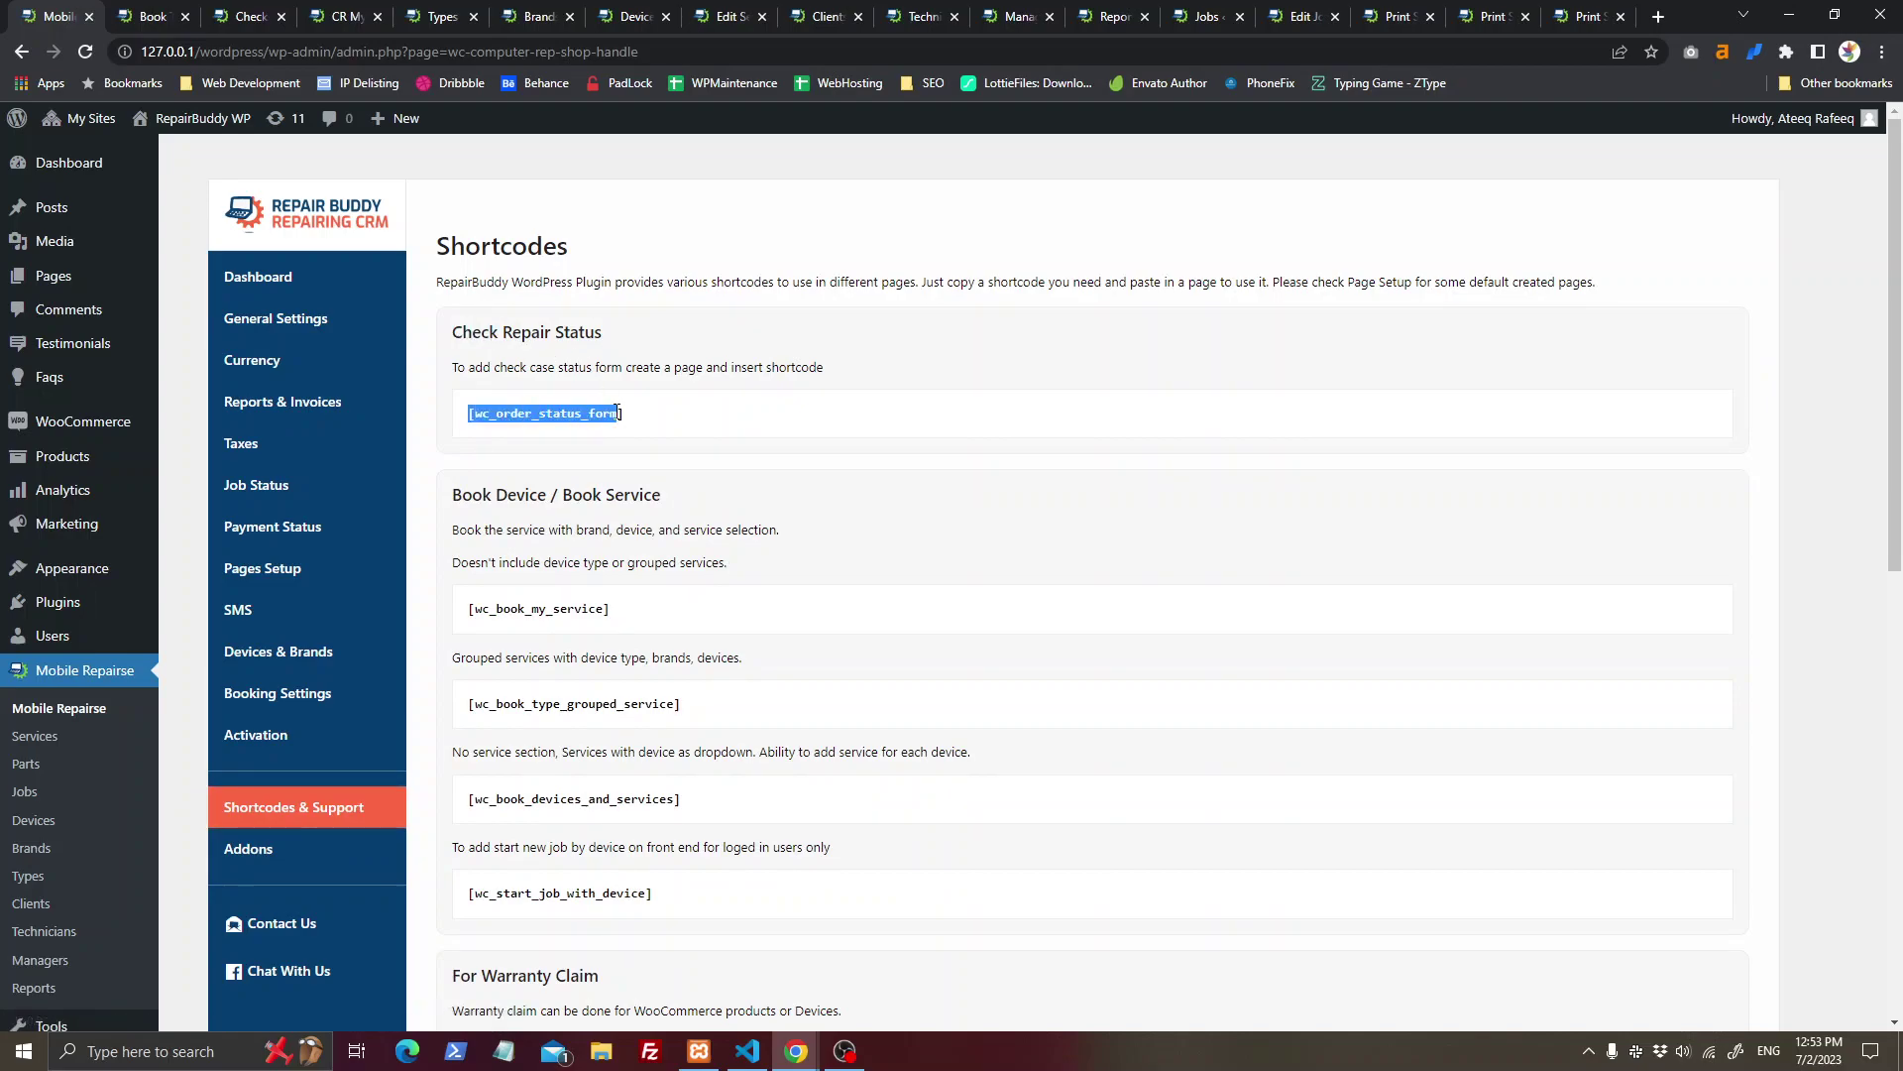
left_click_drag(470, 622, 603, 614)
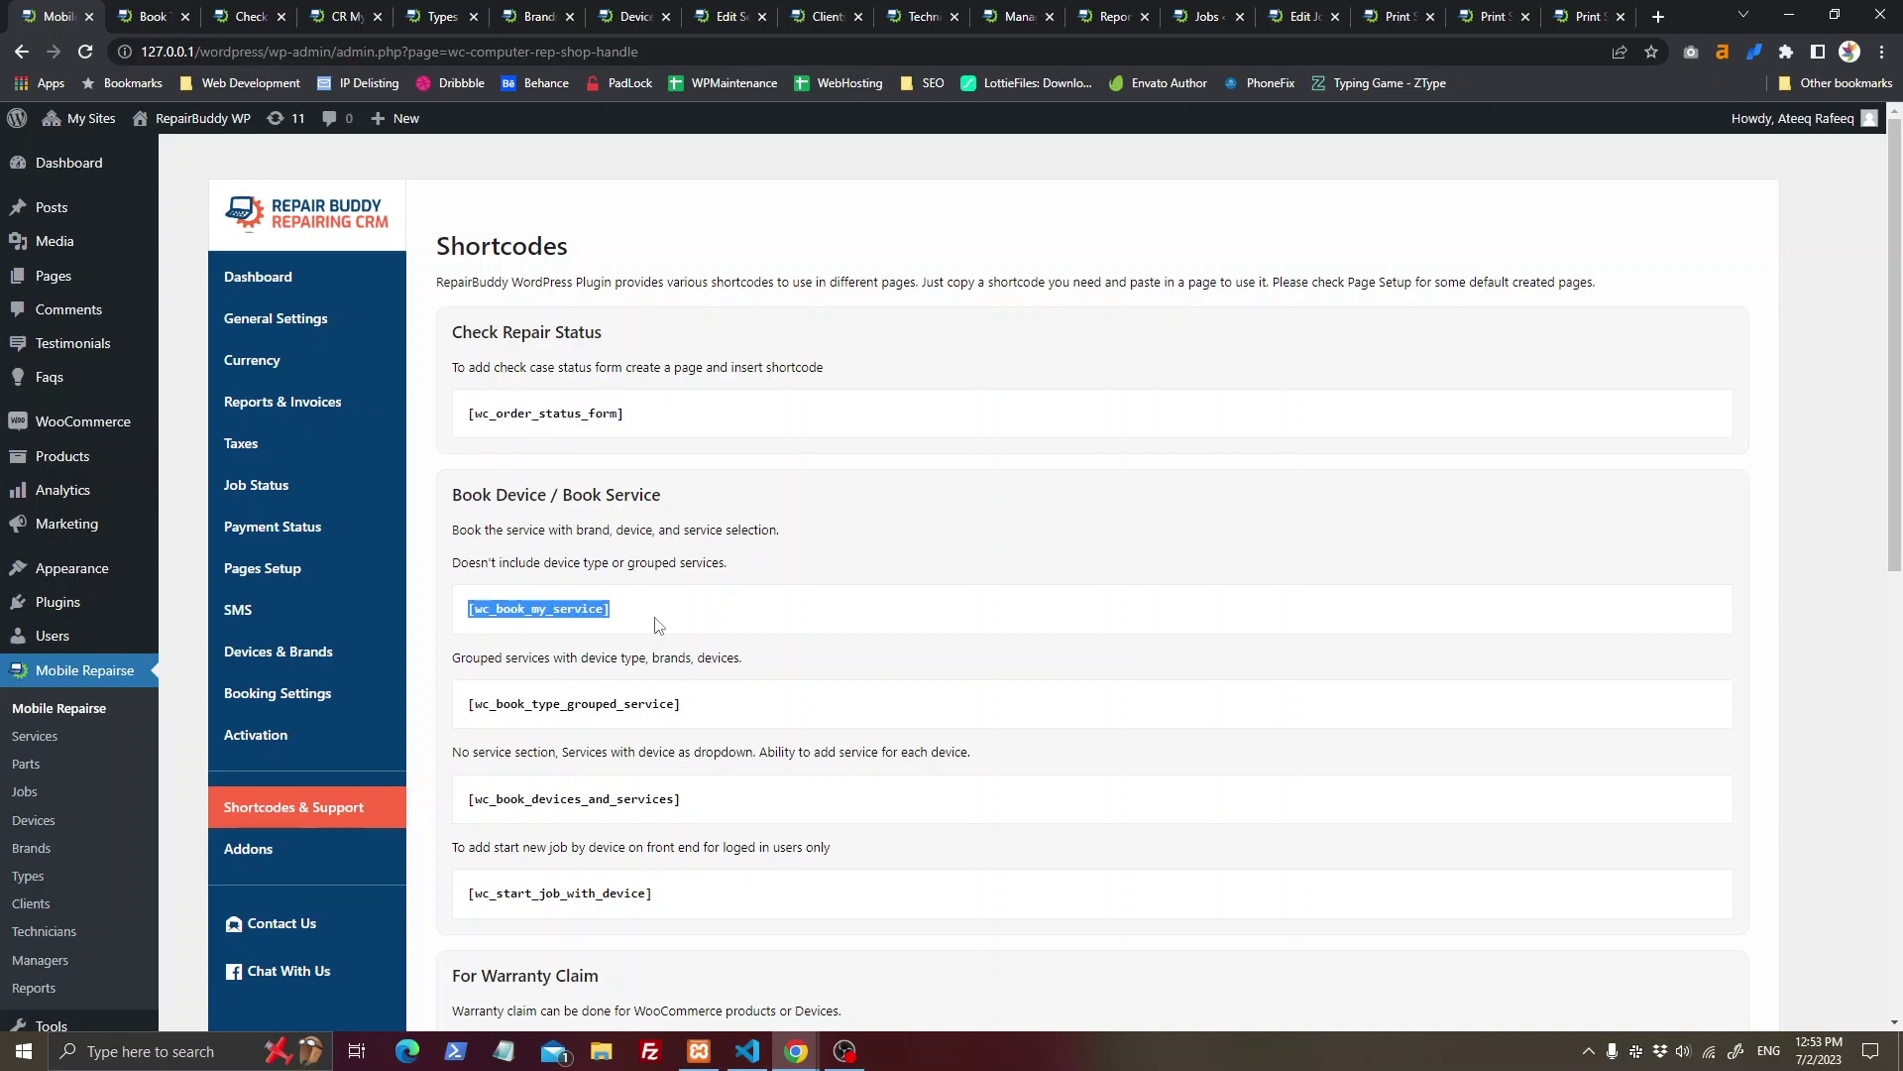
left_click_drag(469, 705, 635, 708)
left_click_drag(723, 889, 472, 601)
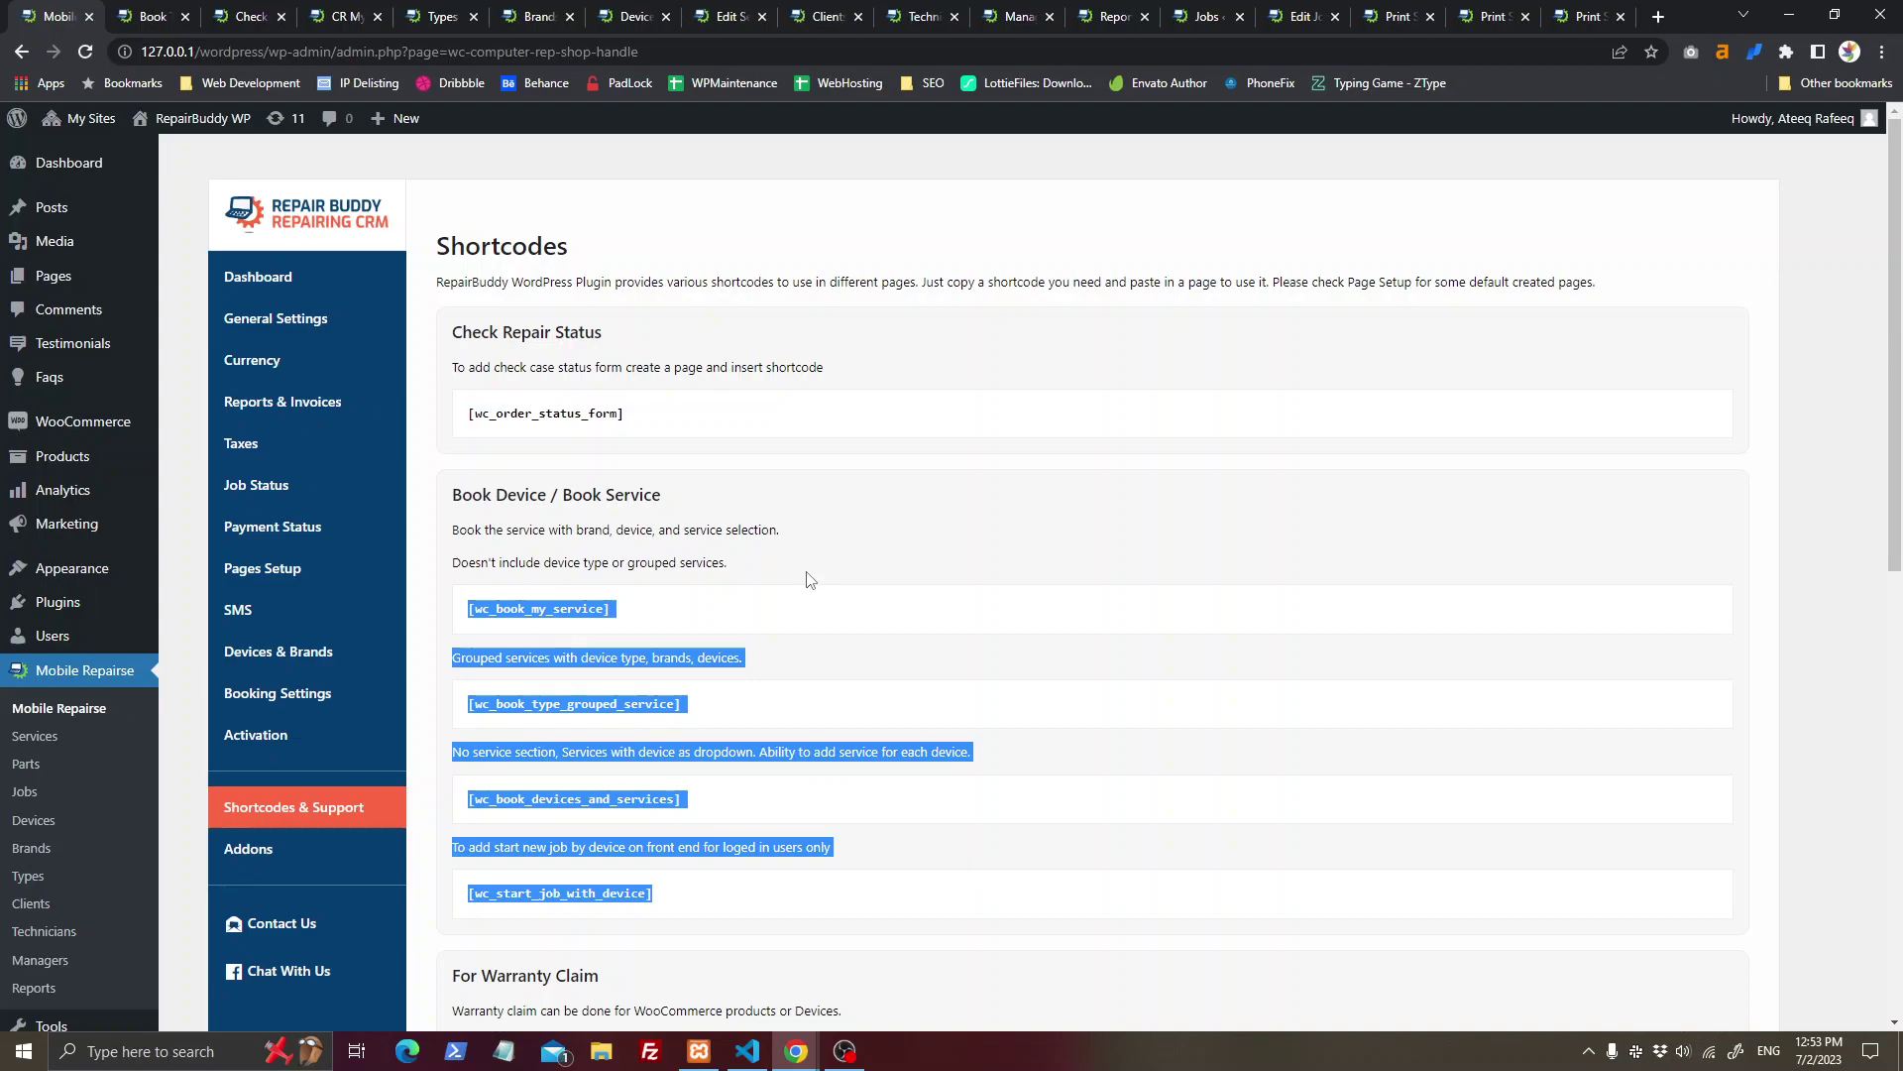
scroll(808, 580, "down", 3)
left_click_drag(470, 797, 654, 796)
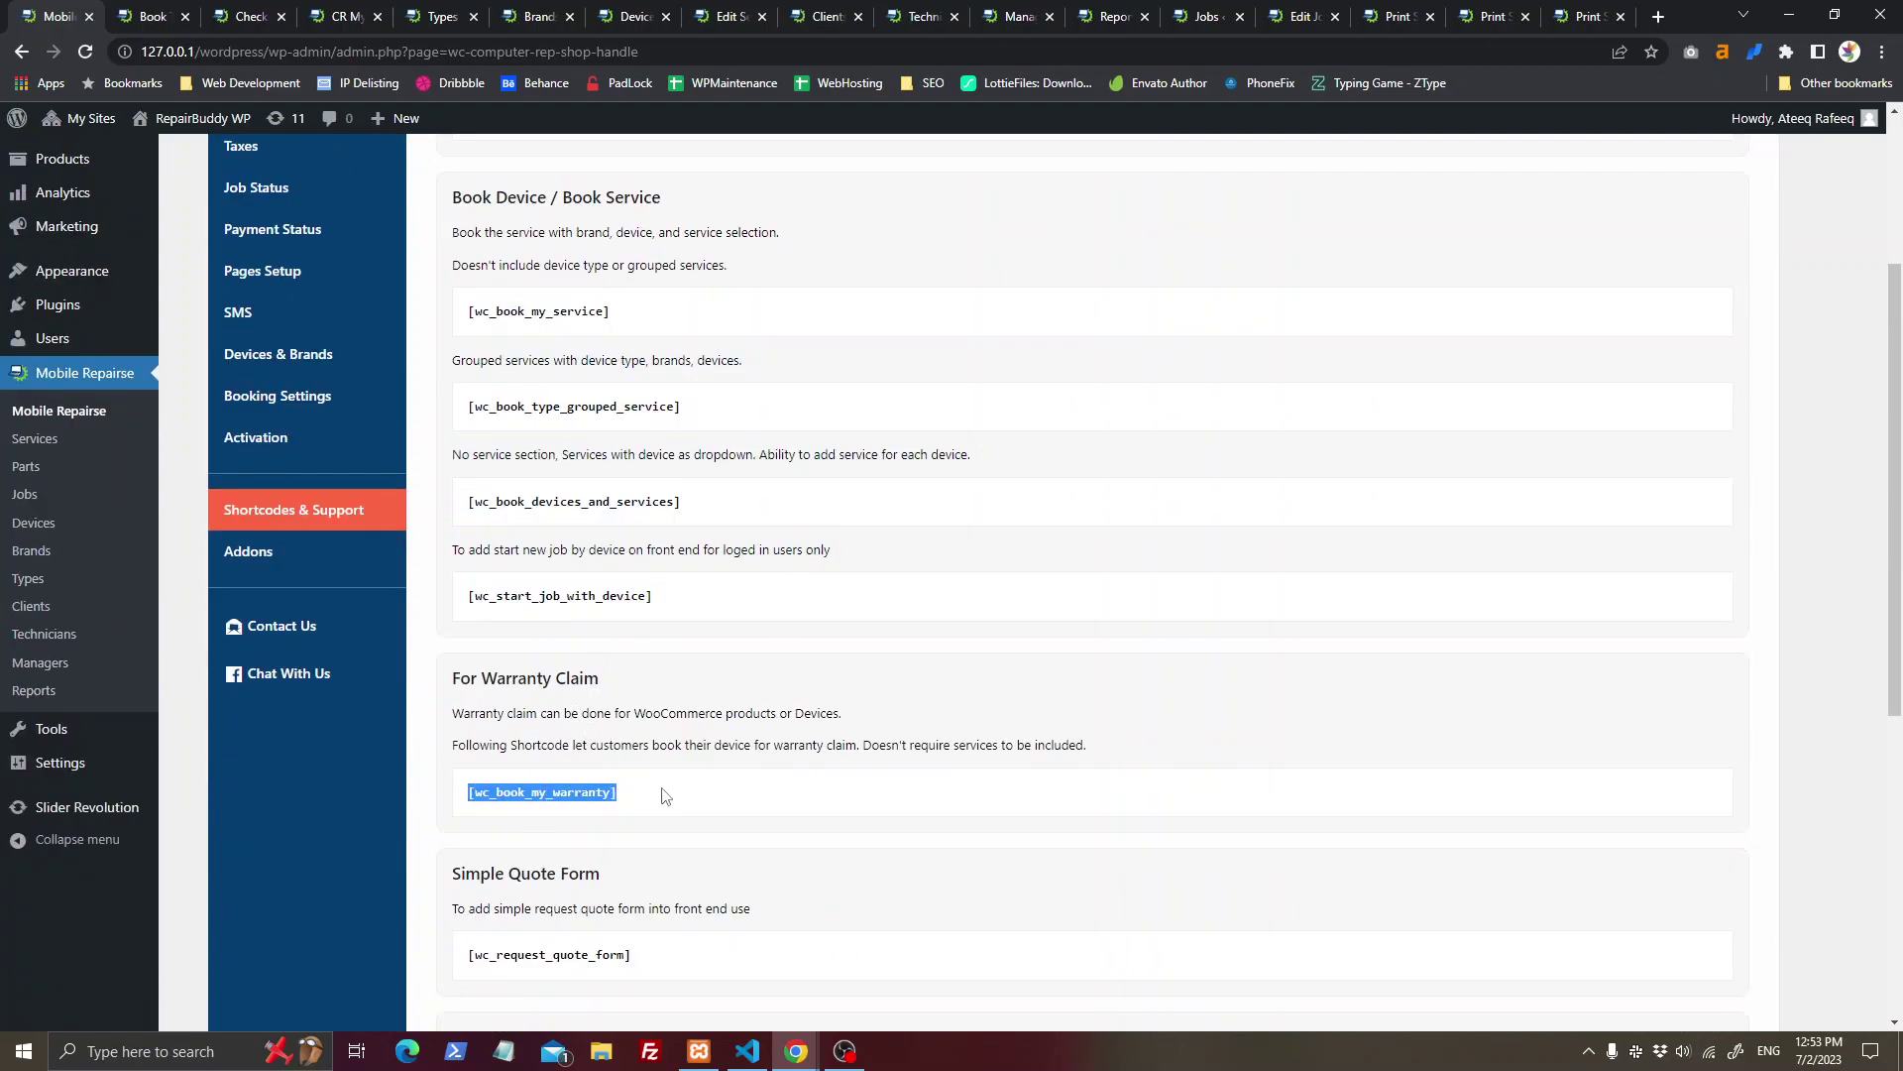
double_click(554, 794)
left_click_drag(650, 793, 468, 779)
Step: Highlight the request quote, list services and list products shortcodes, then view the booking page
scroll(693, 786, "down", 1)
scroll(693, 786, "down", 2)
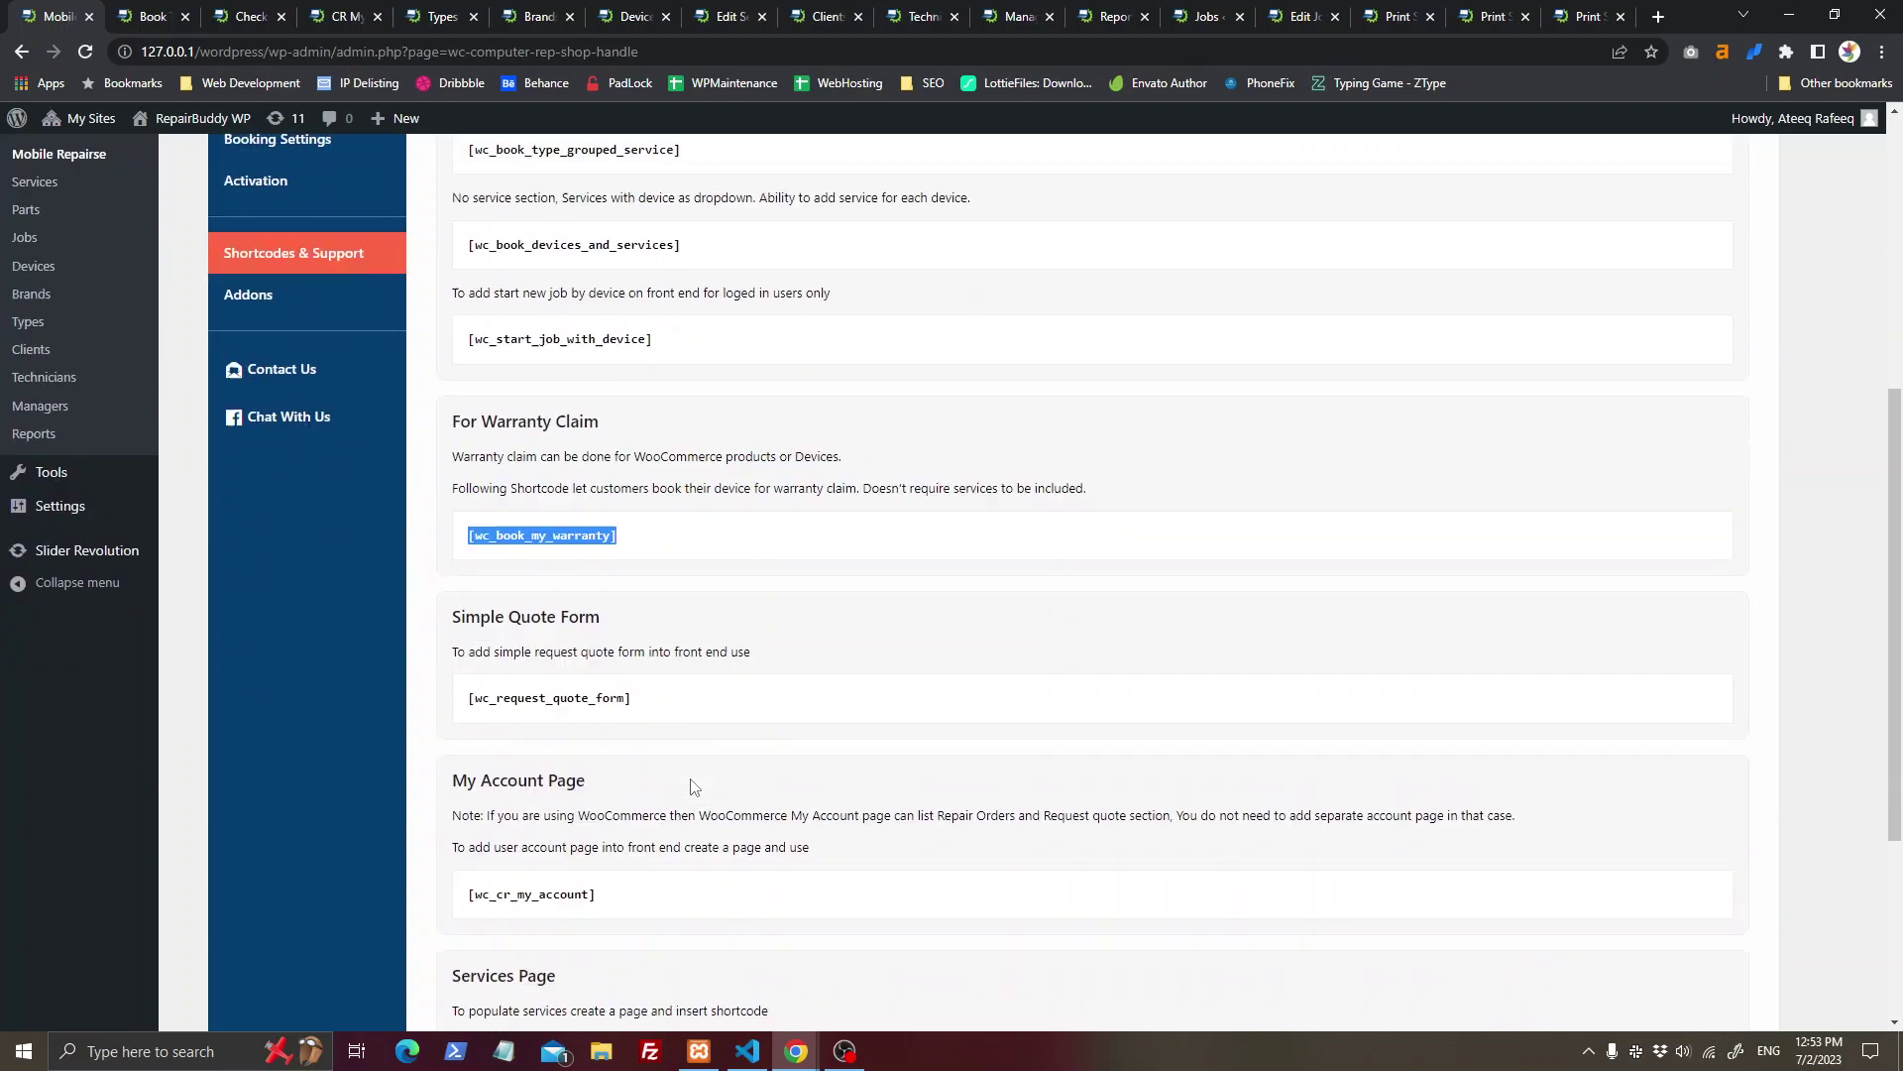
scroll(758, 756, "down", 1)
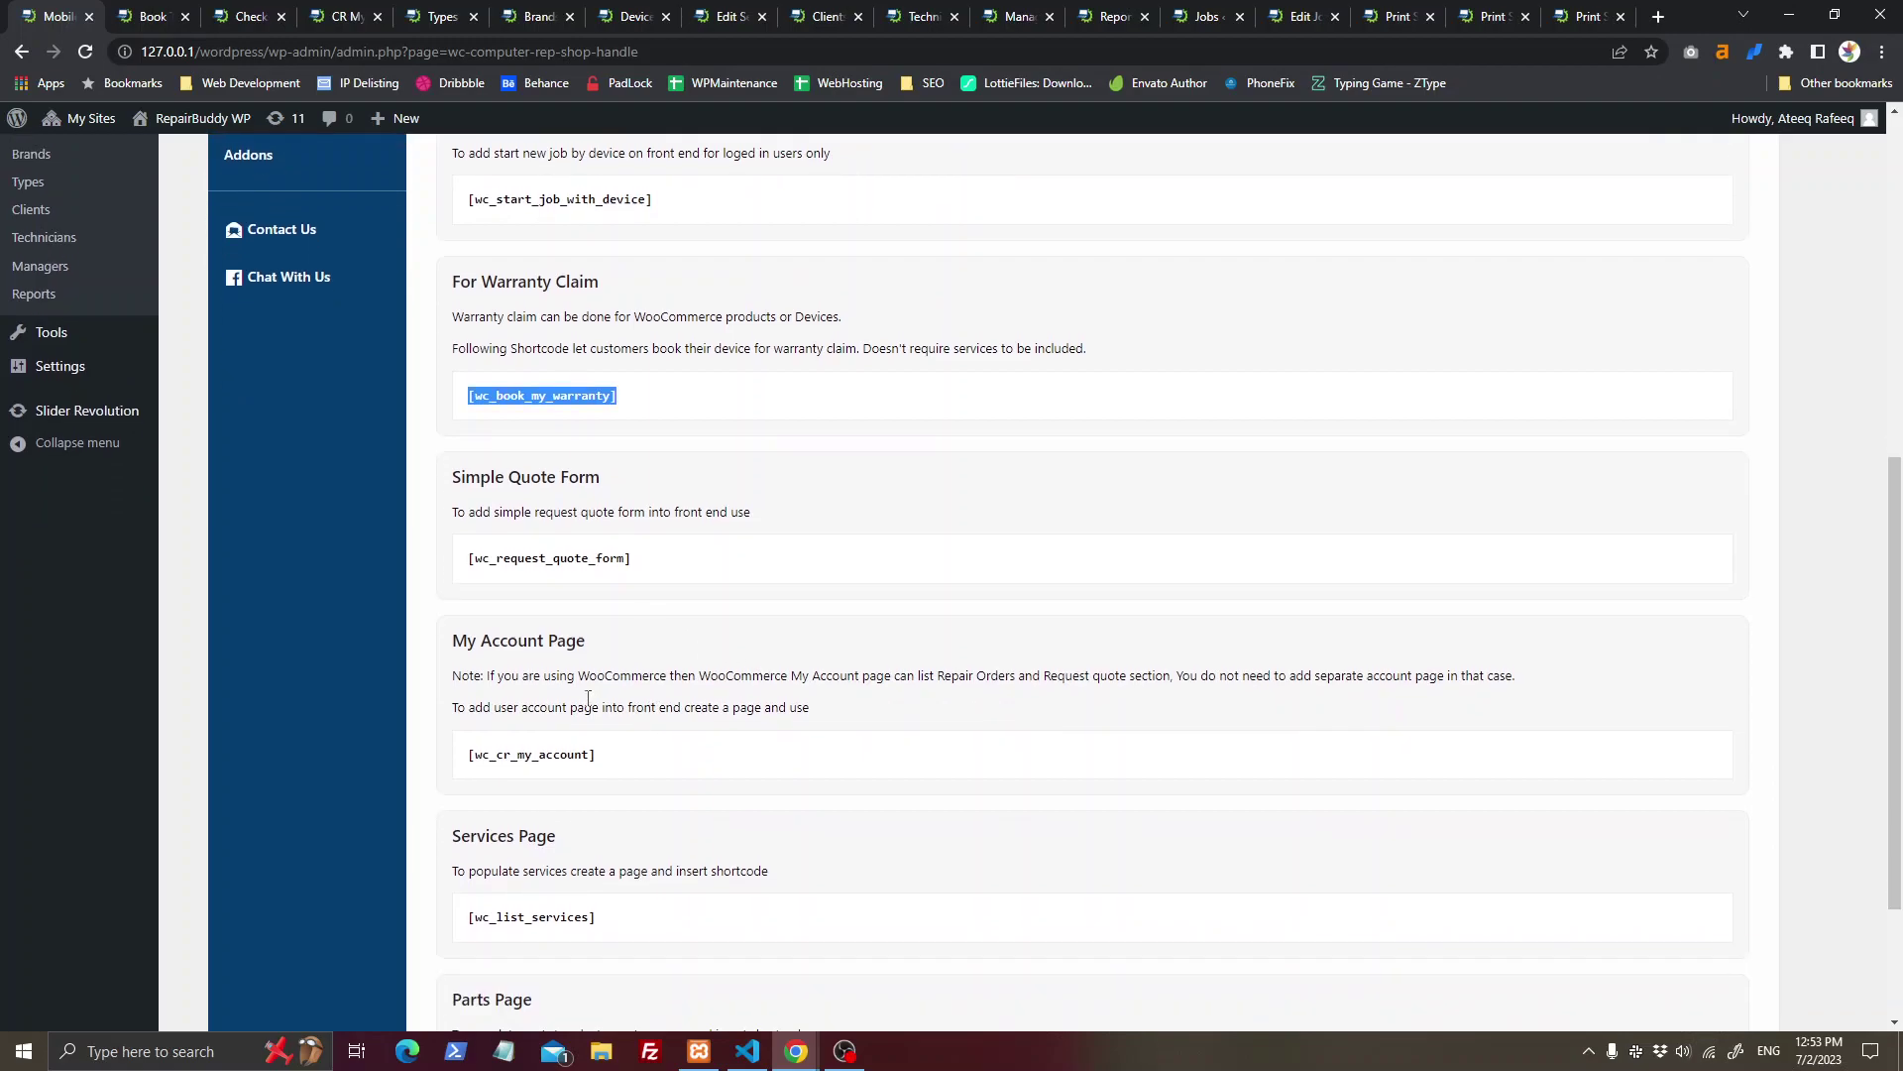
triple_click(557, 555)
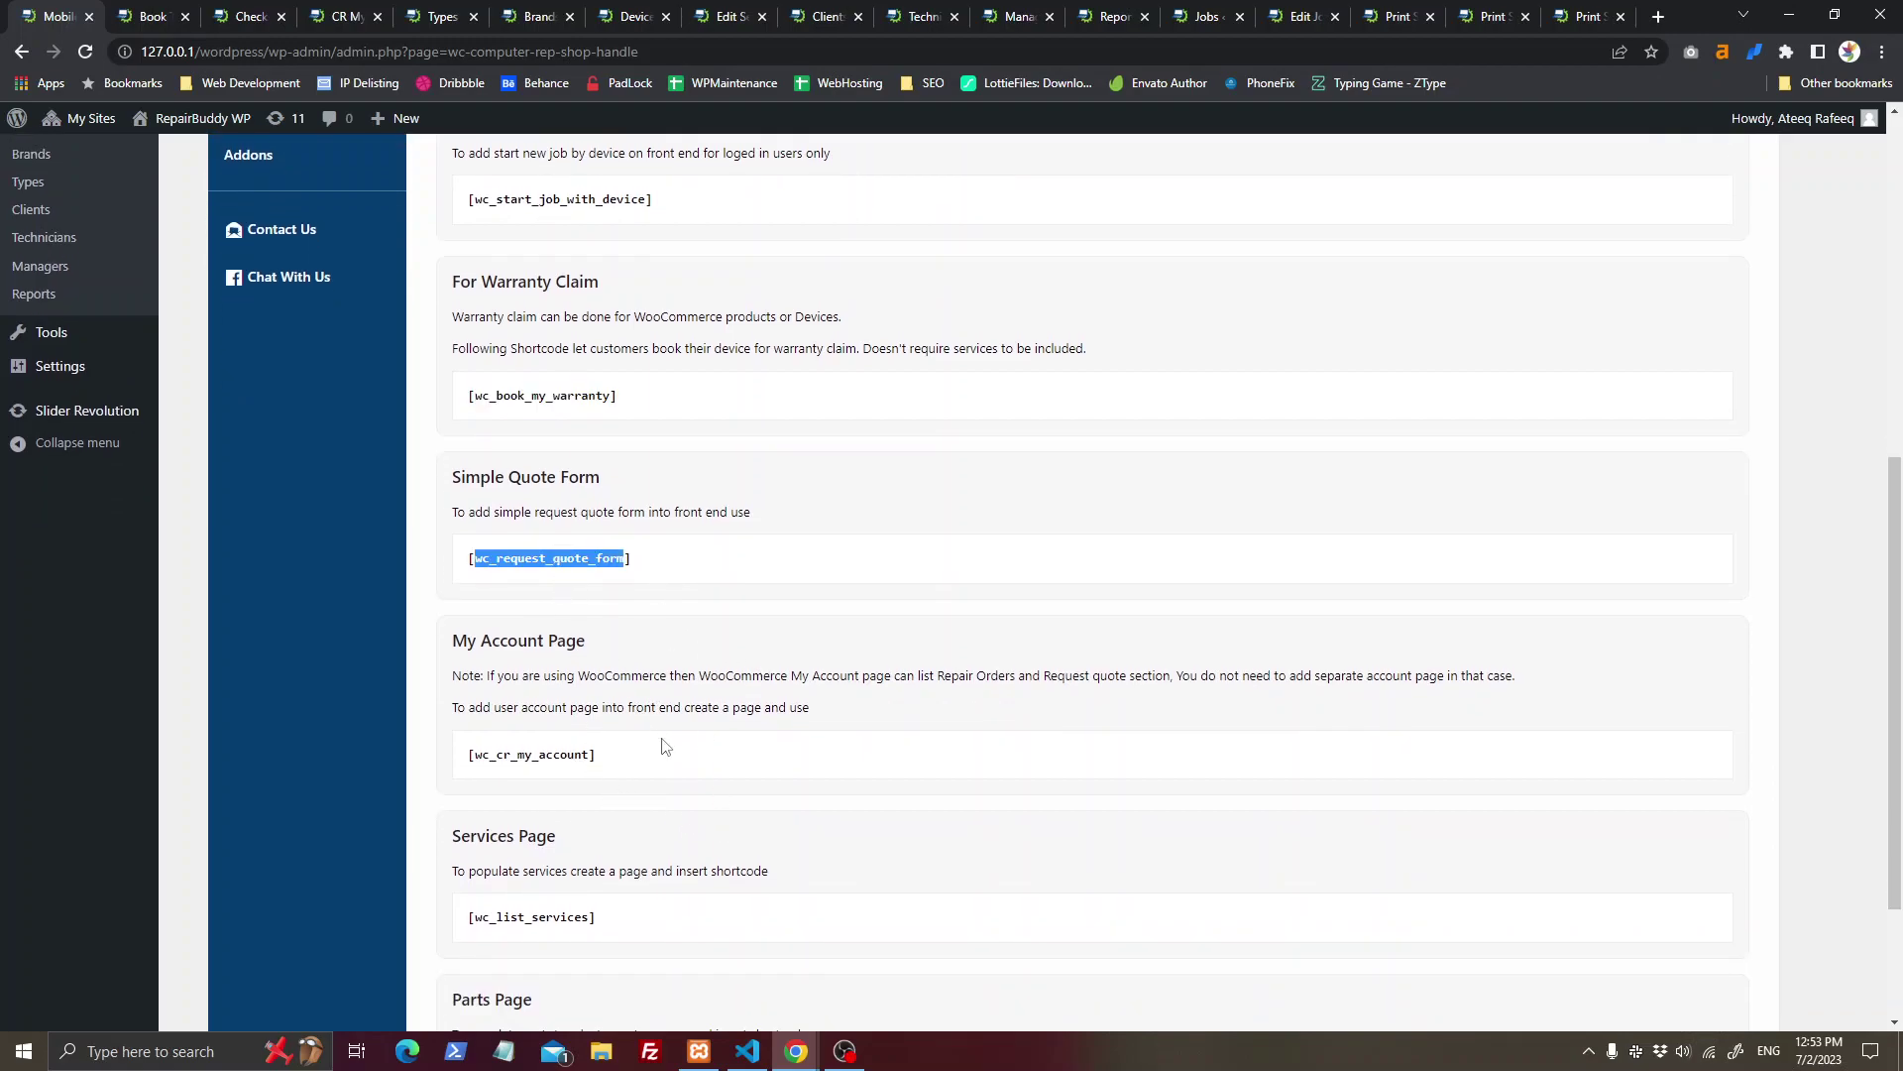
scroll(578, 794, "down", 2)
double_click(510, 713)
double_click(559, 882)
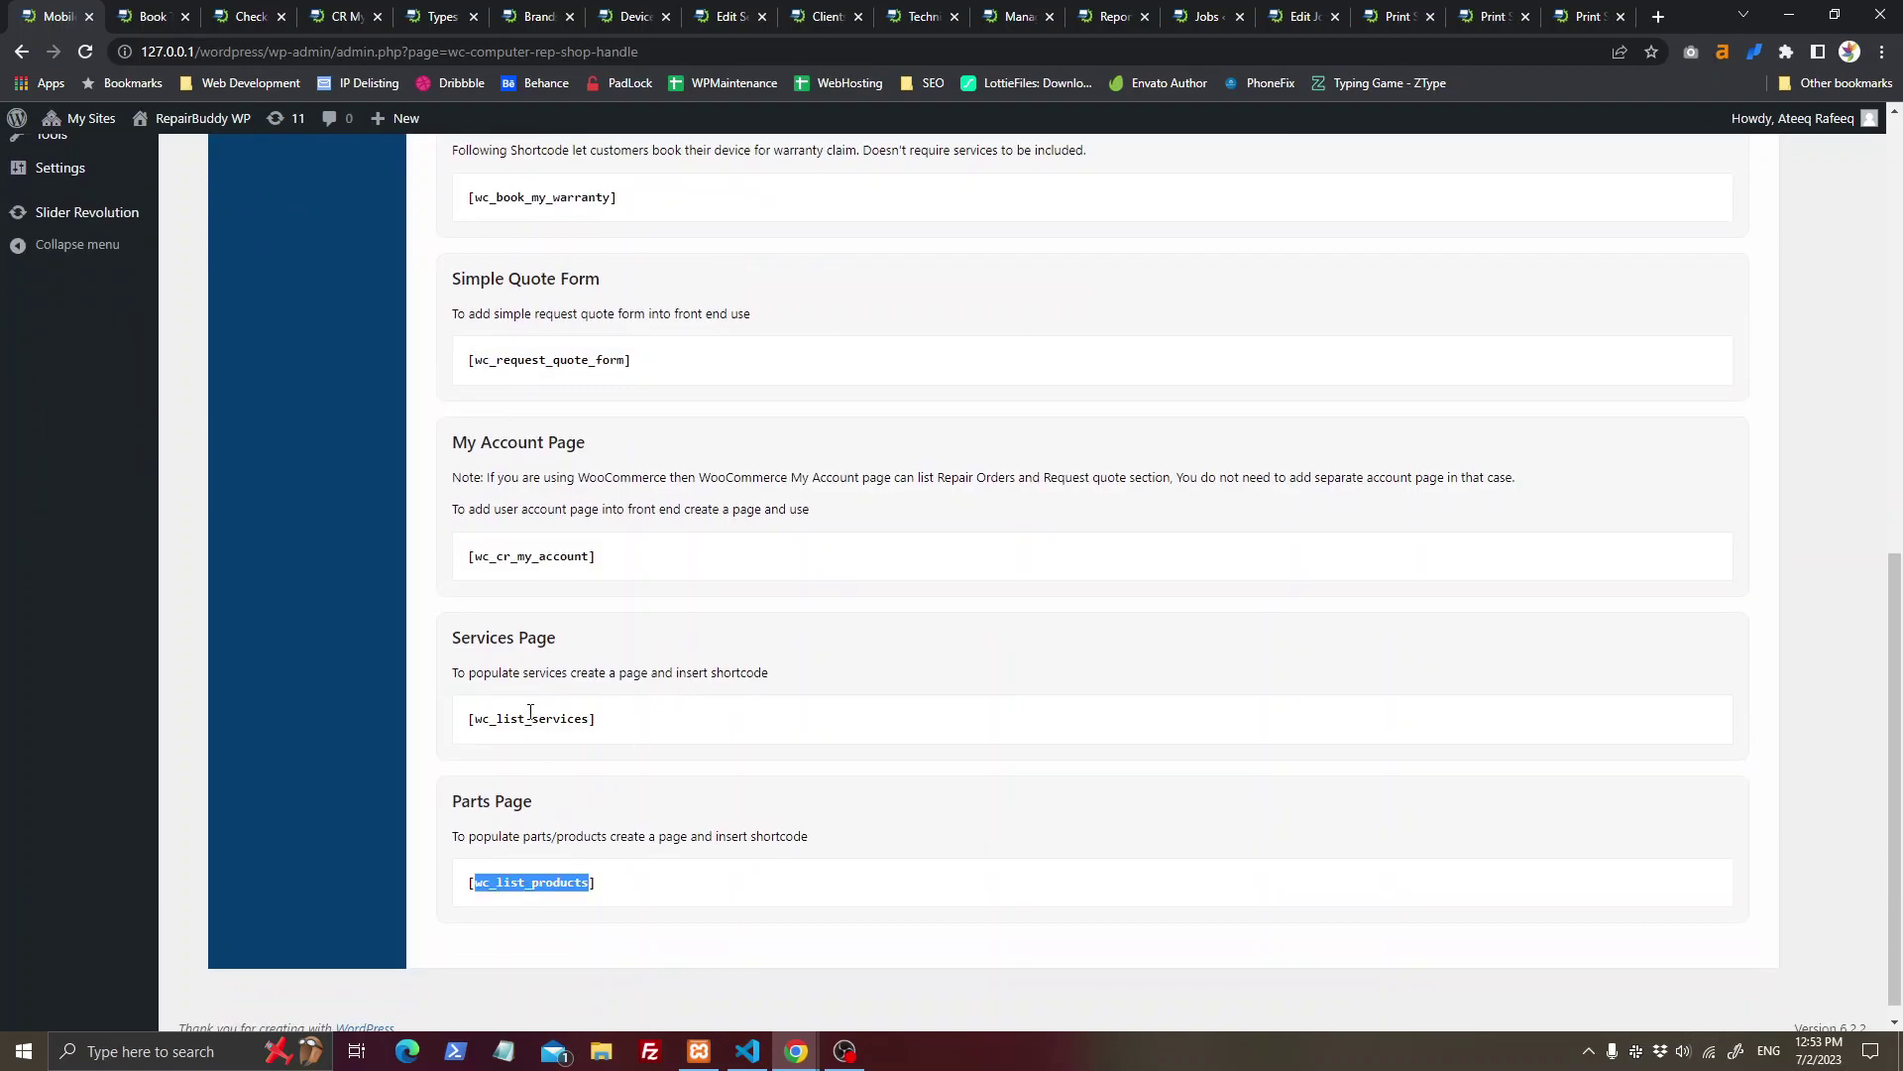
scroll(436, 496, "up", 7)
left_click(164, 14)
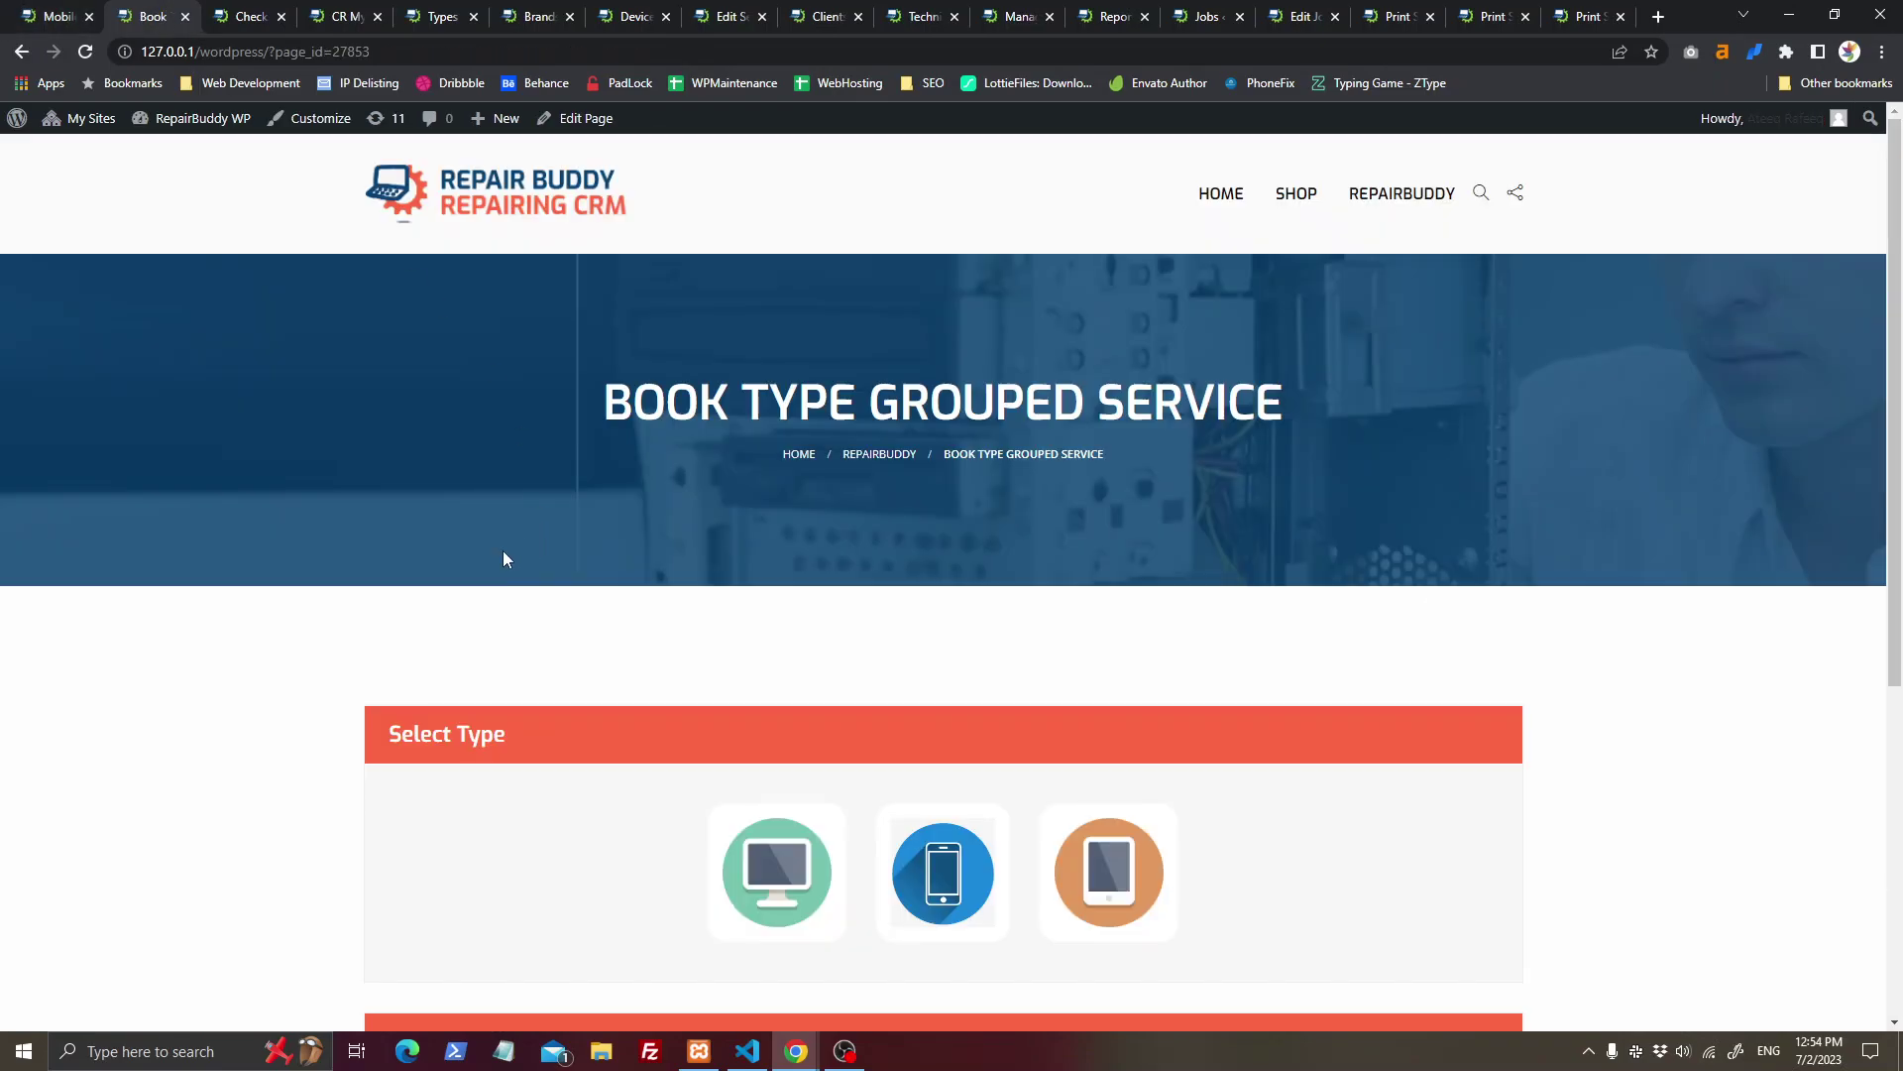
Step: Choose the Phone device type on the grouped service booking form
scroll(566, 567, "down", 3)
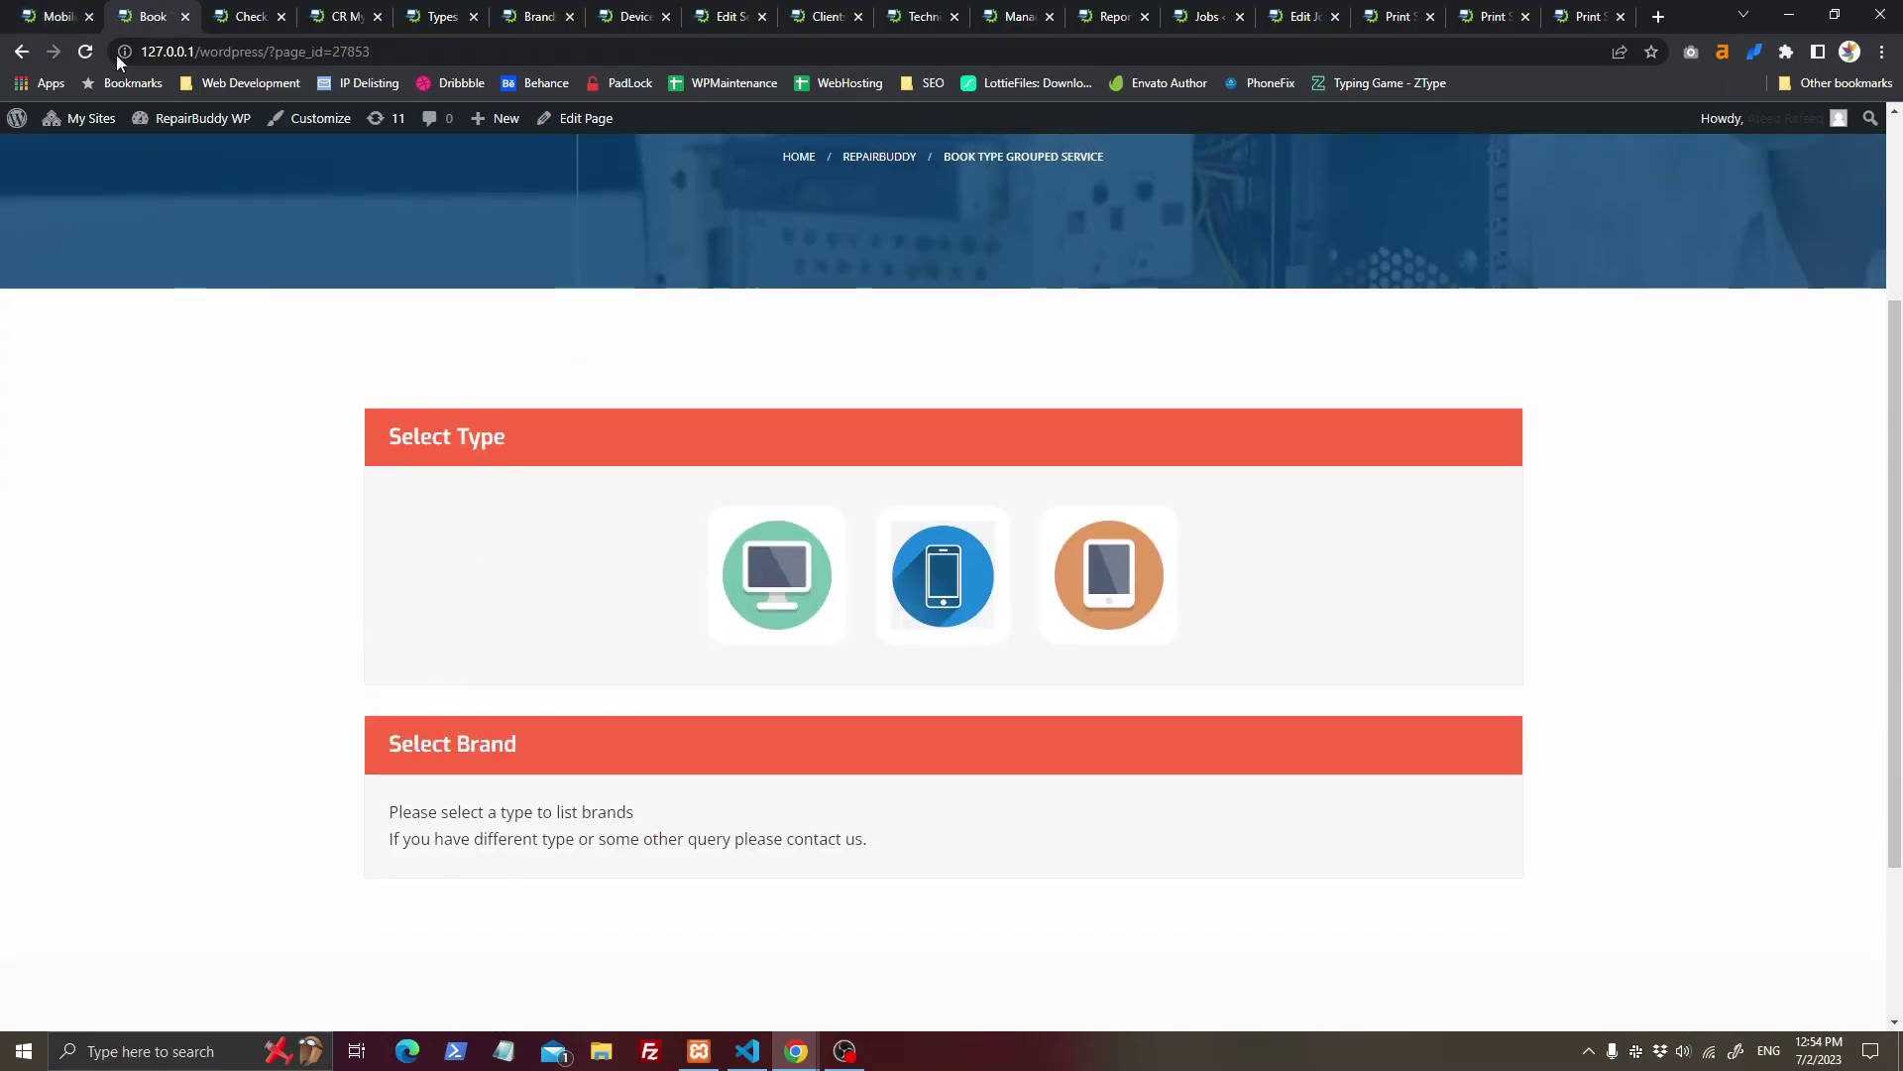
key("ctrl+shift+Tab")
left_click_drag(739, 495, 462, 502)
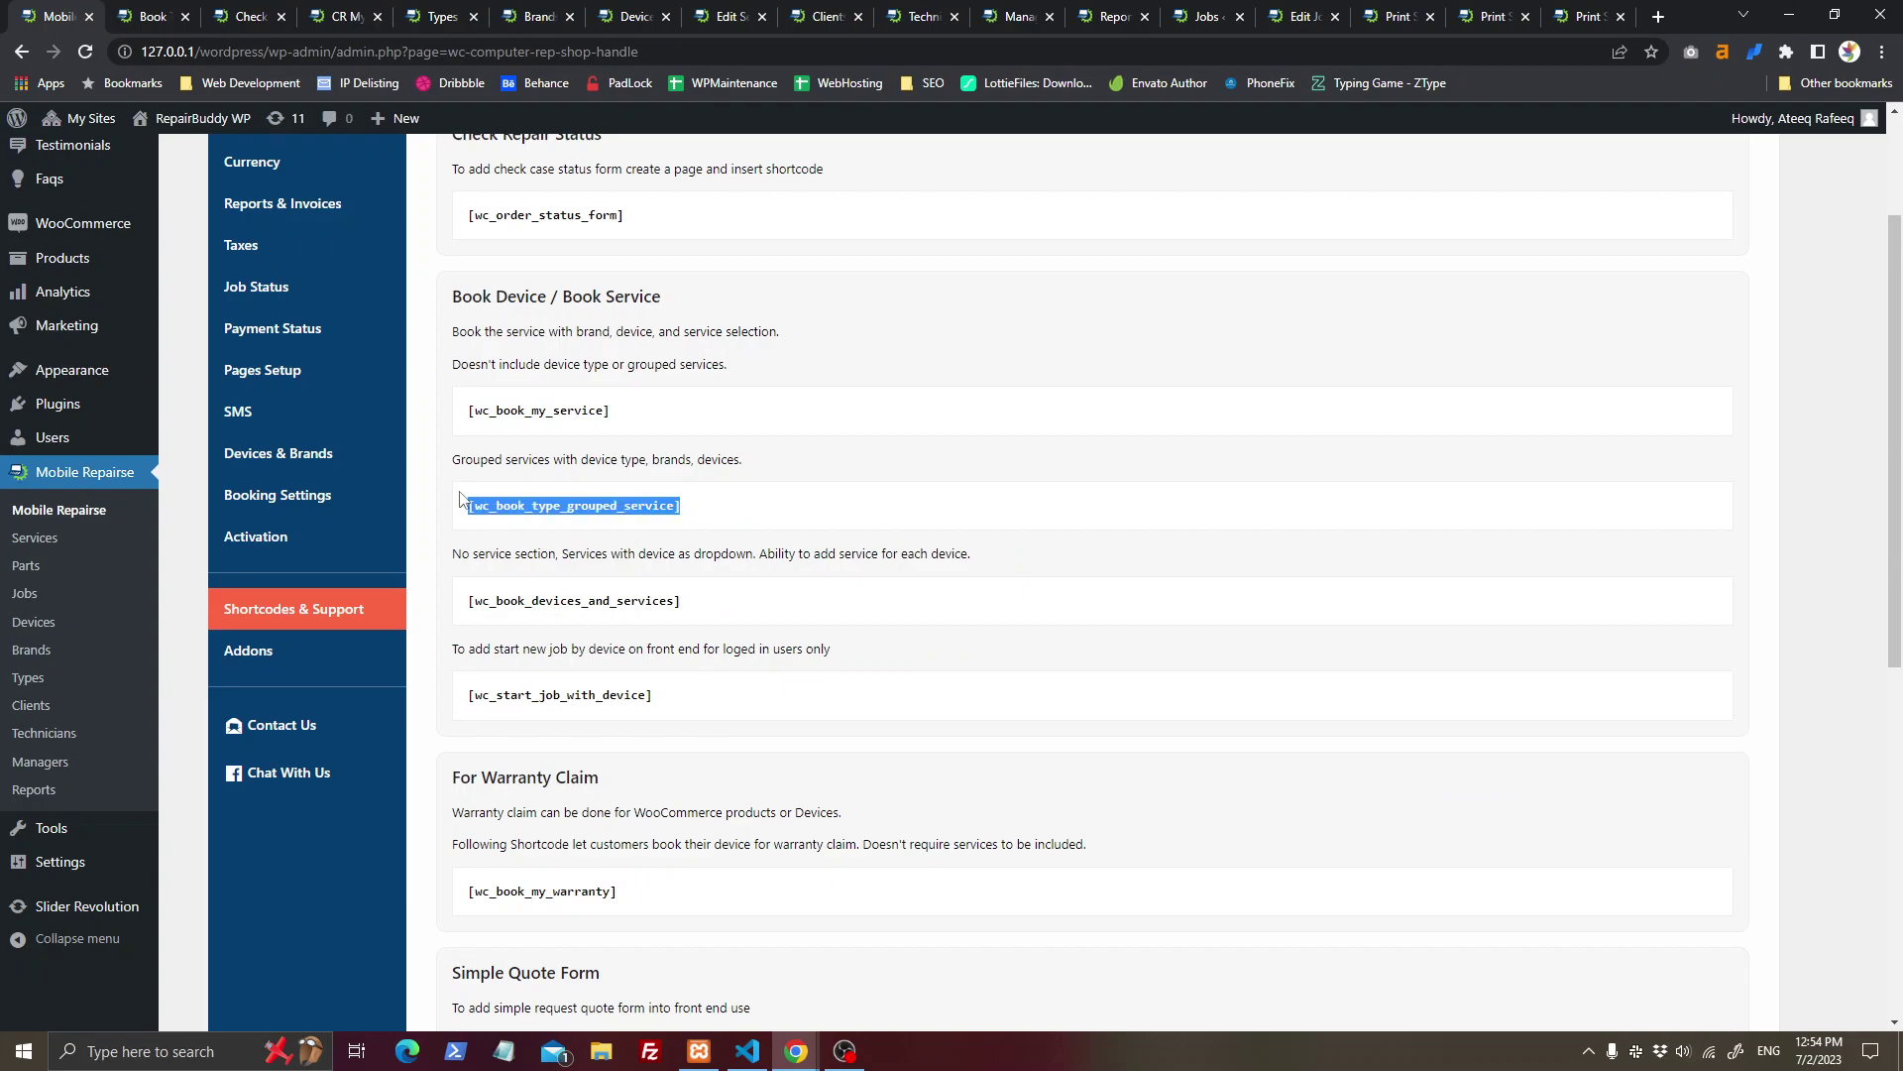
left_click(154, 16)
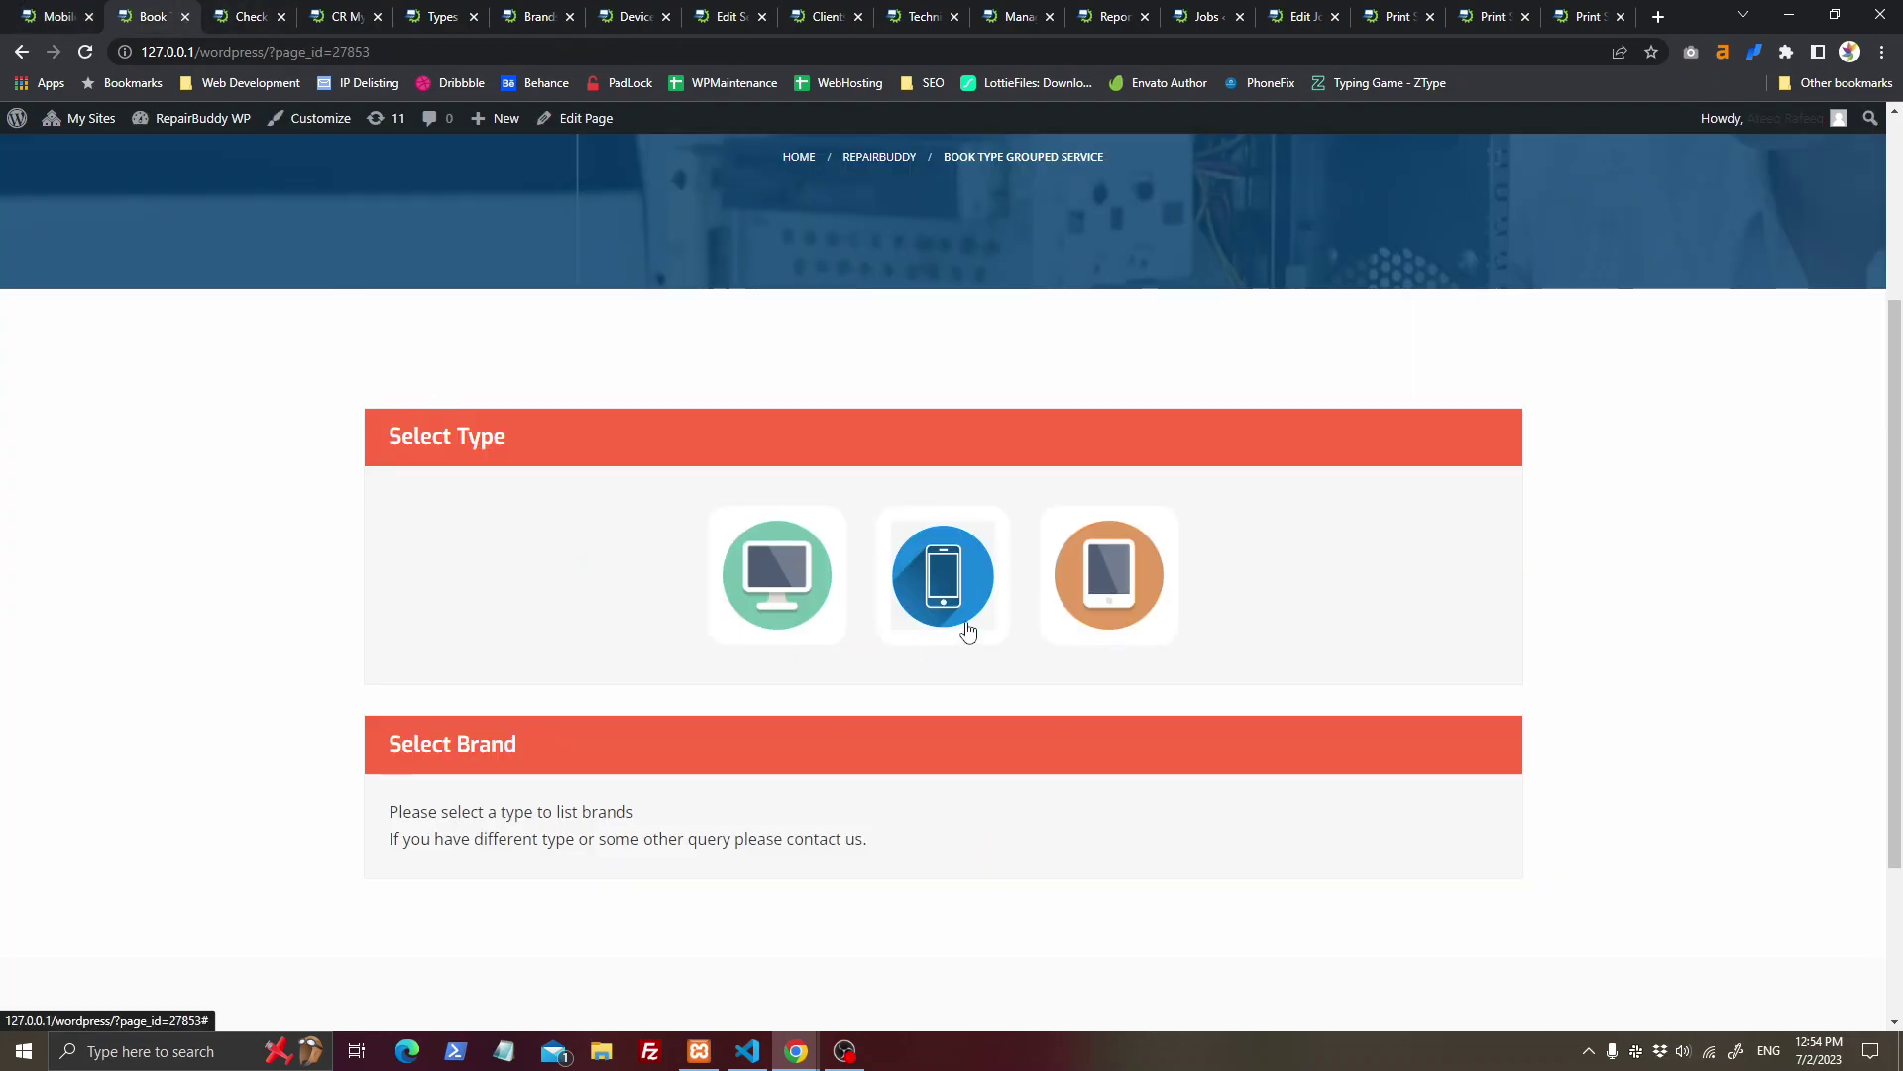
left_click(963, 628)
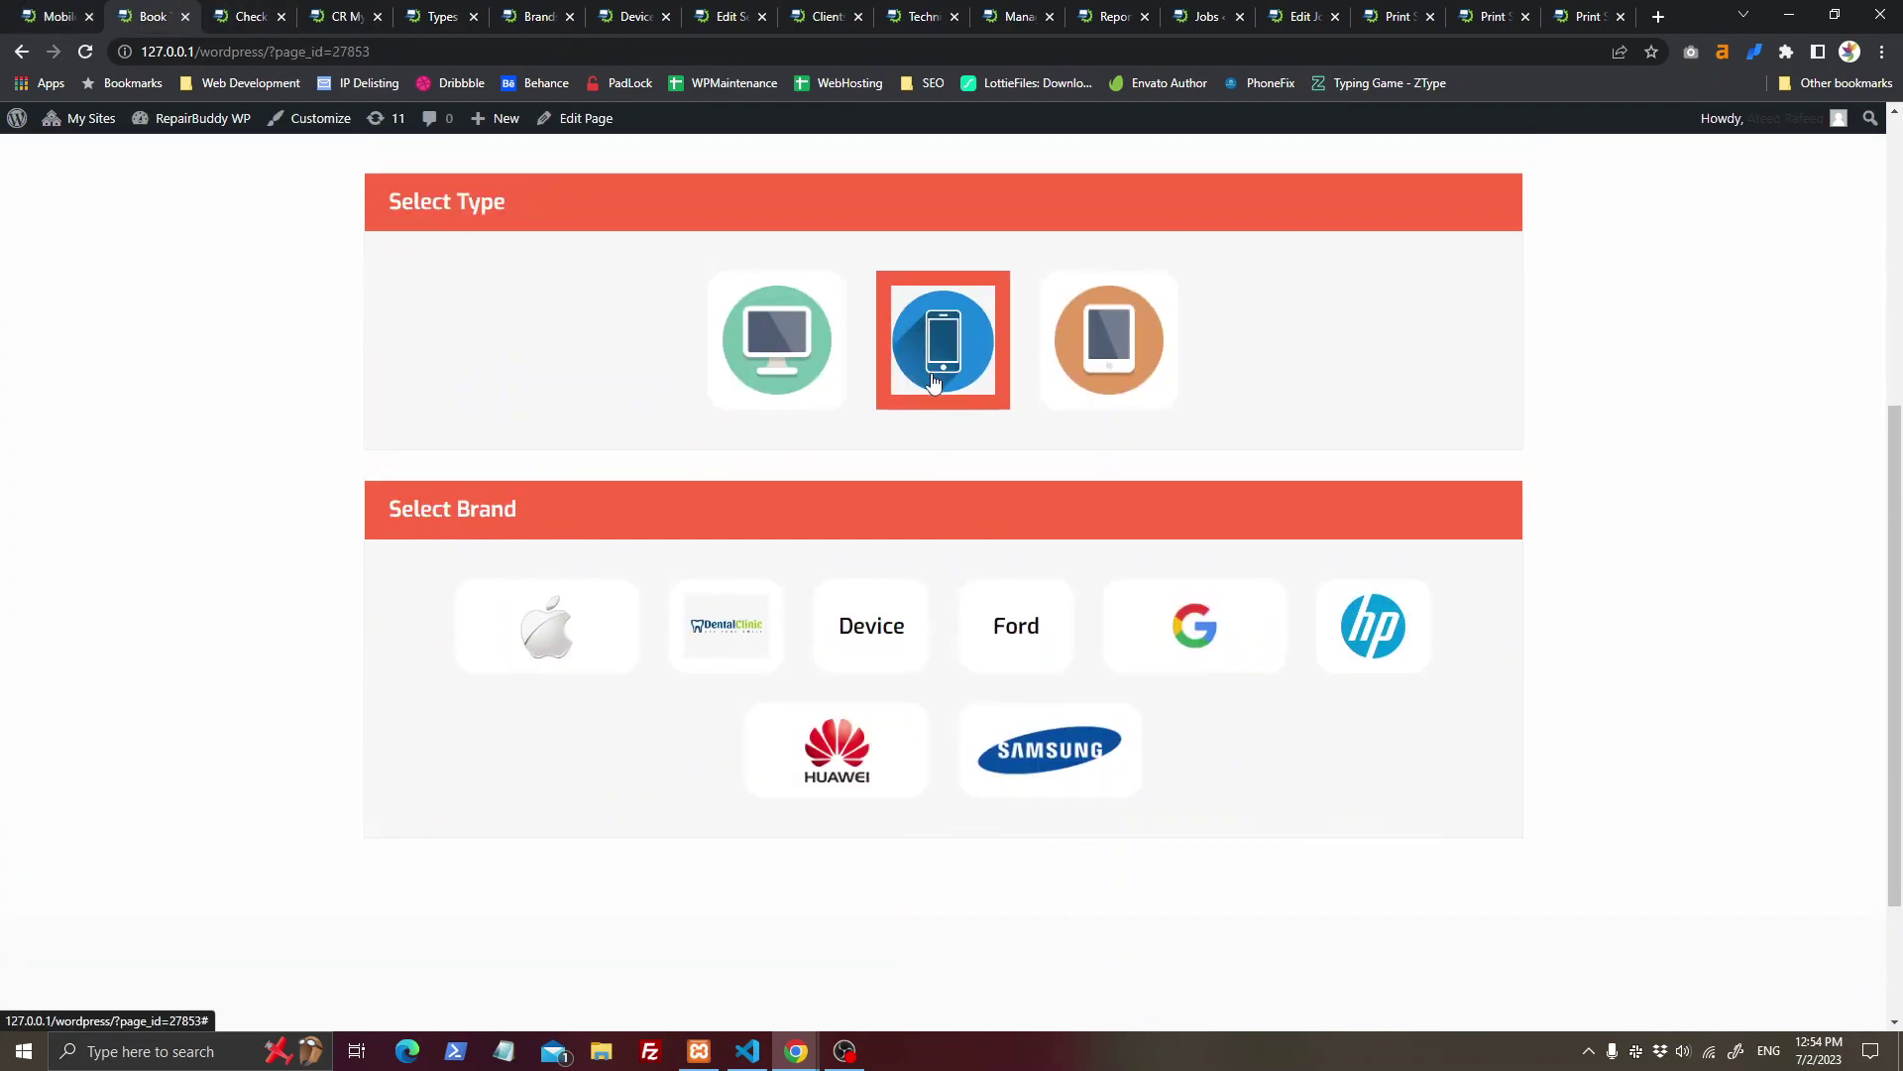
Step: Browse the Check Repair Status, CR My Account and device Types pages, reordering the booking tab
left_click(249, 12)
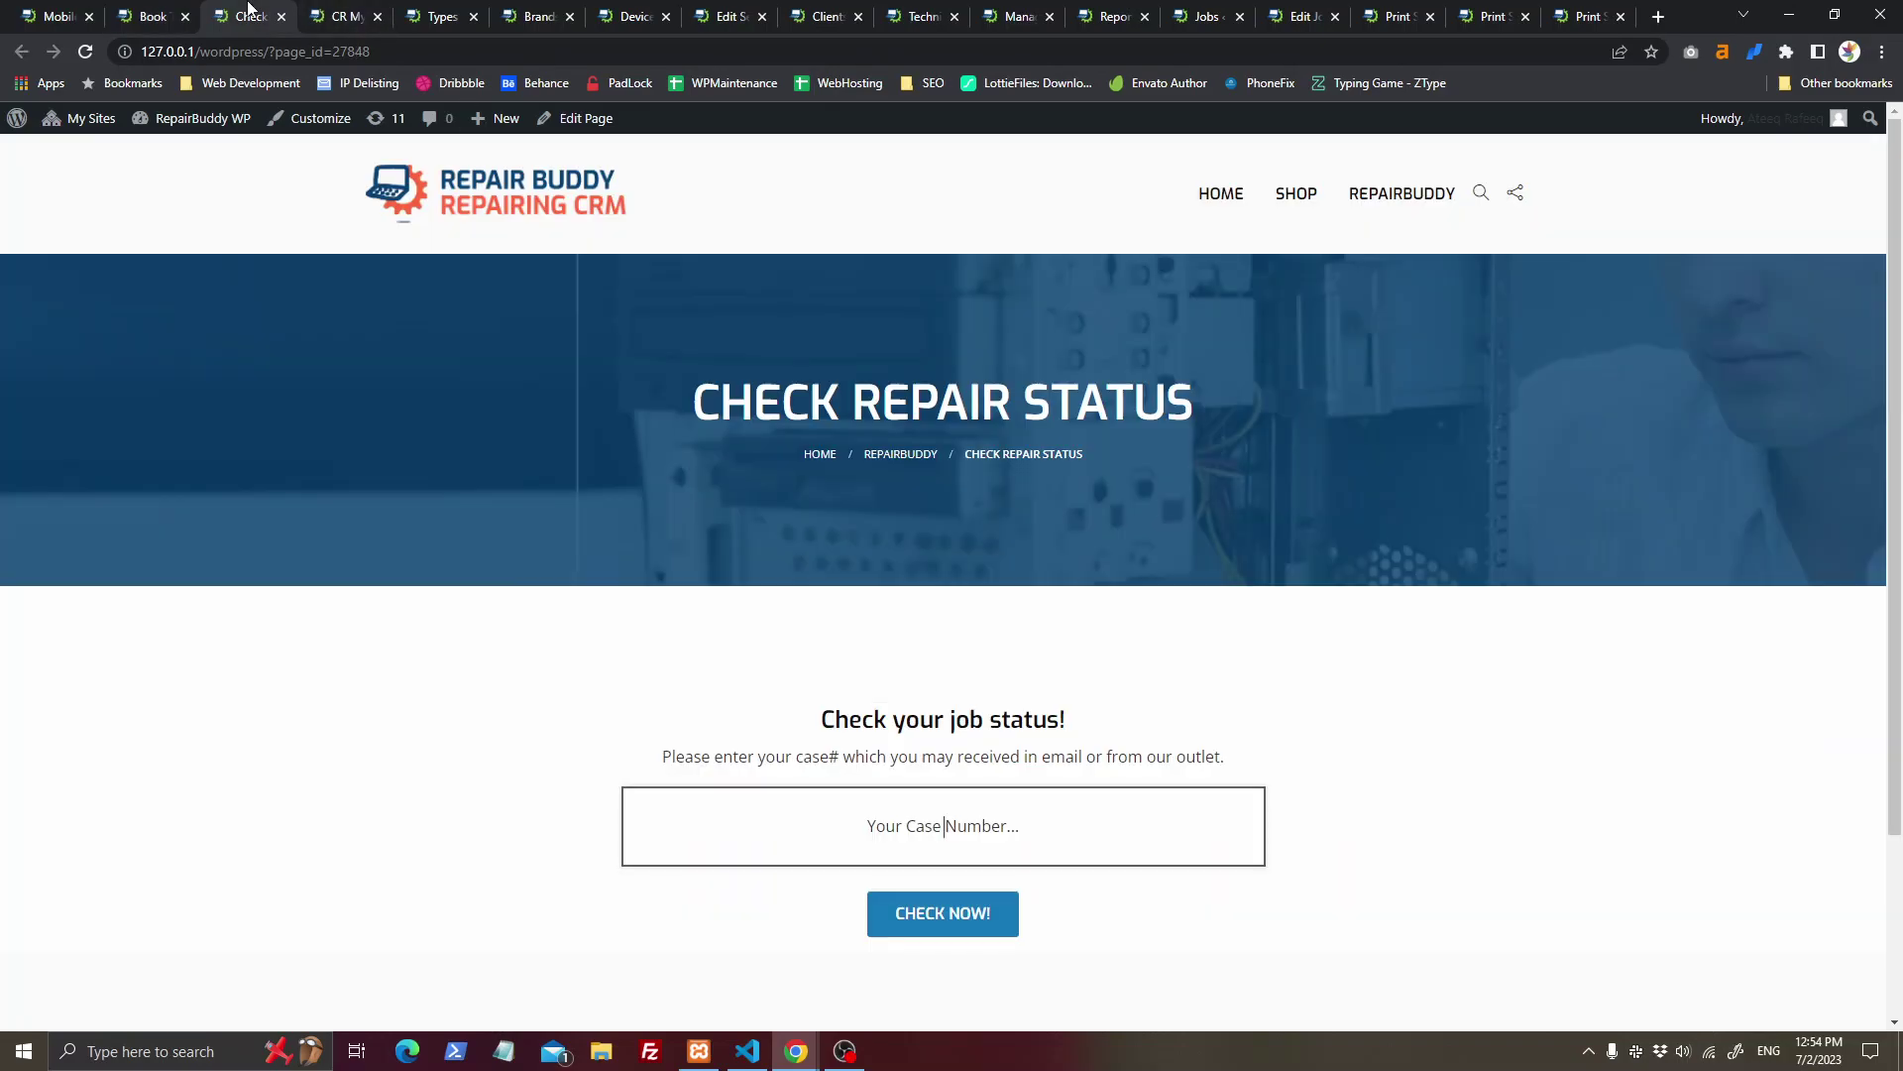
left_click(345, 16)
left_click(441, 16)
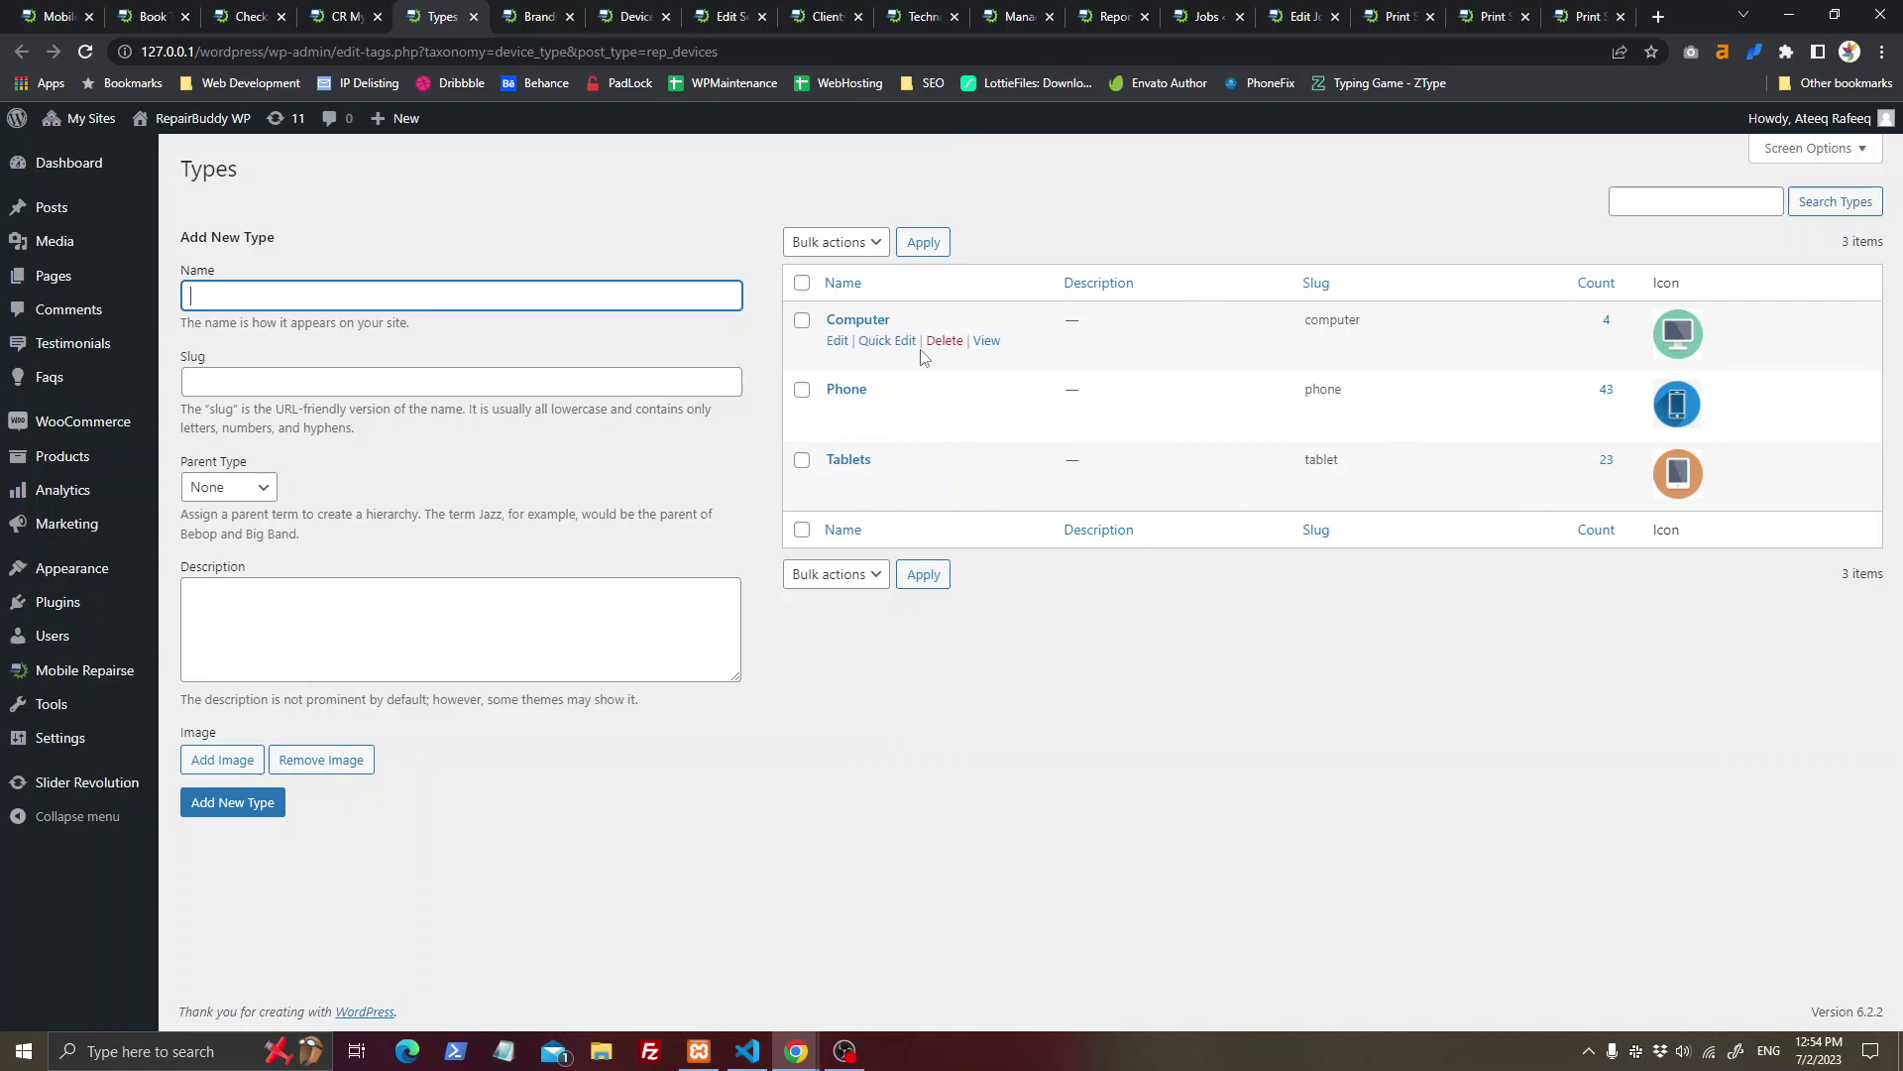
mouse_move(85, 670)
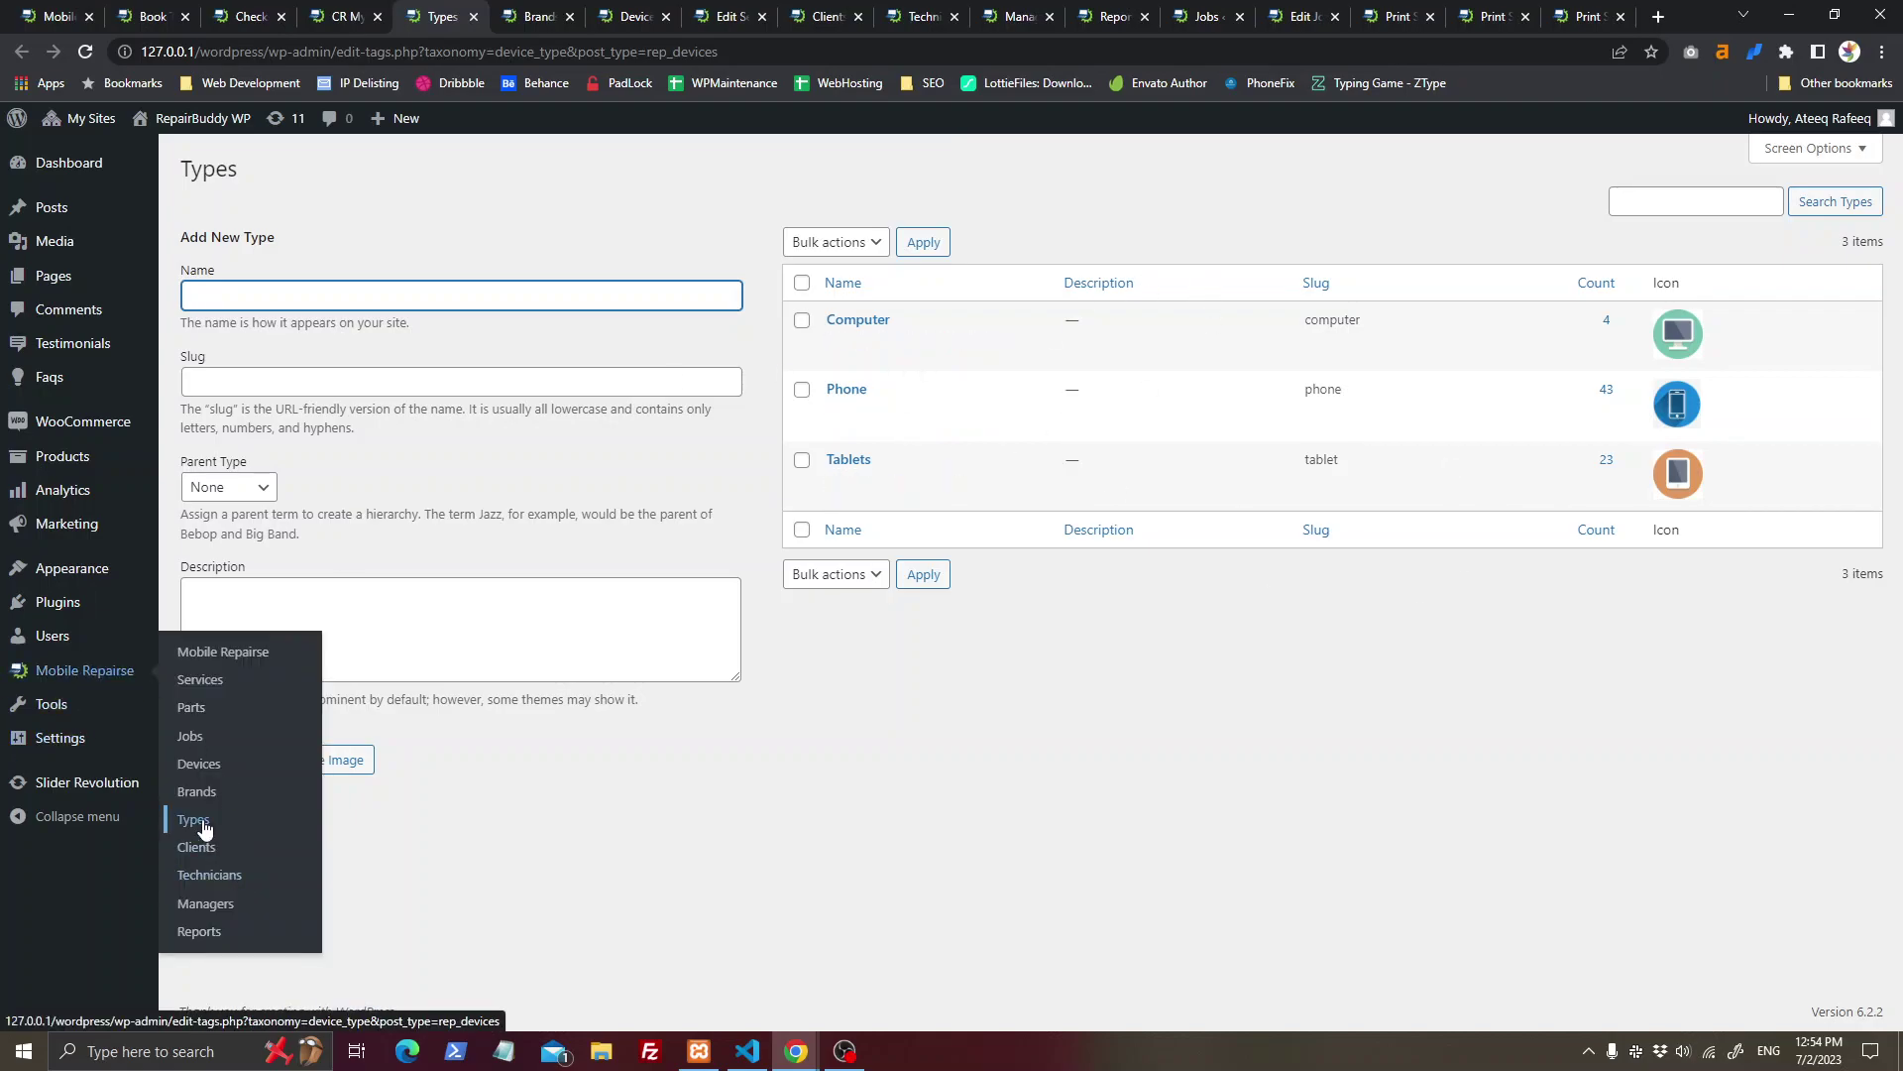
left_click(473, 16)
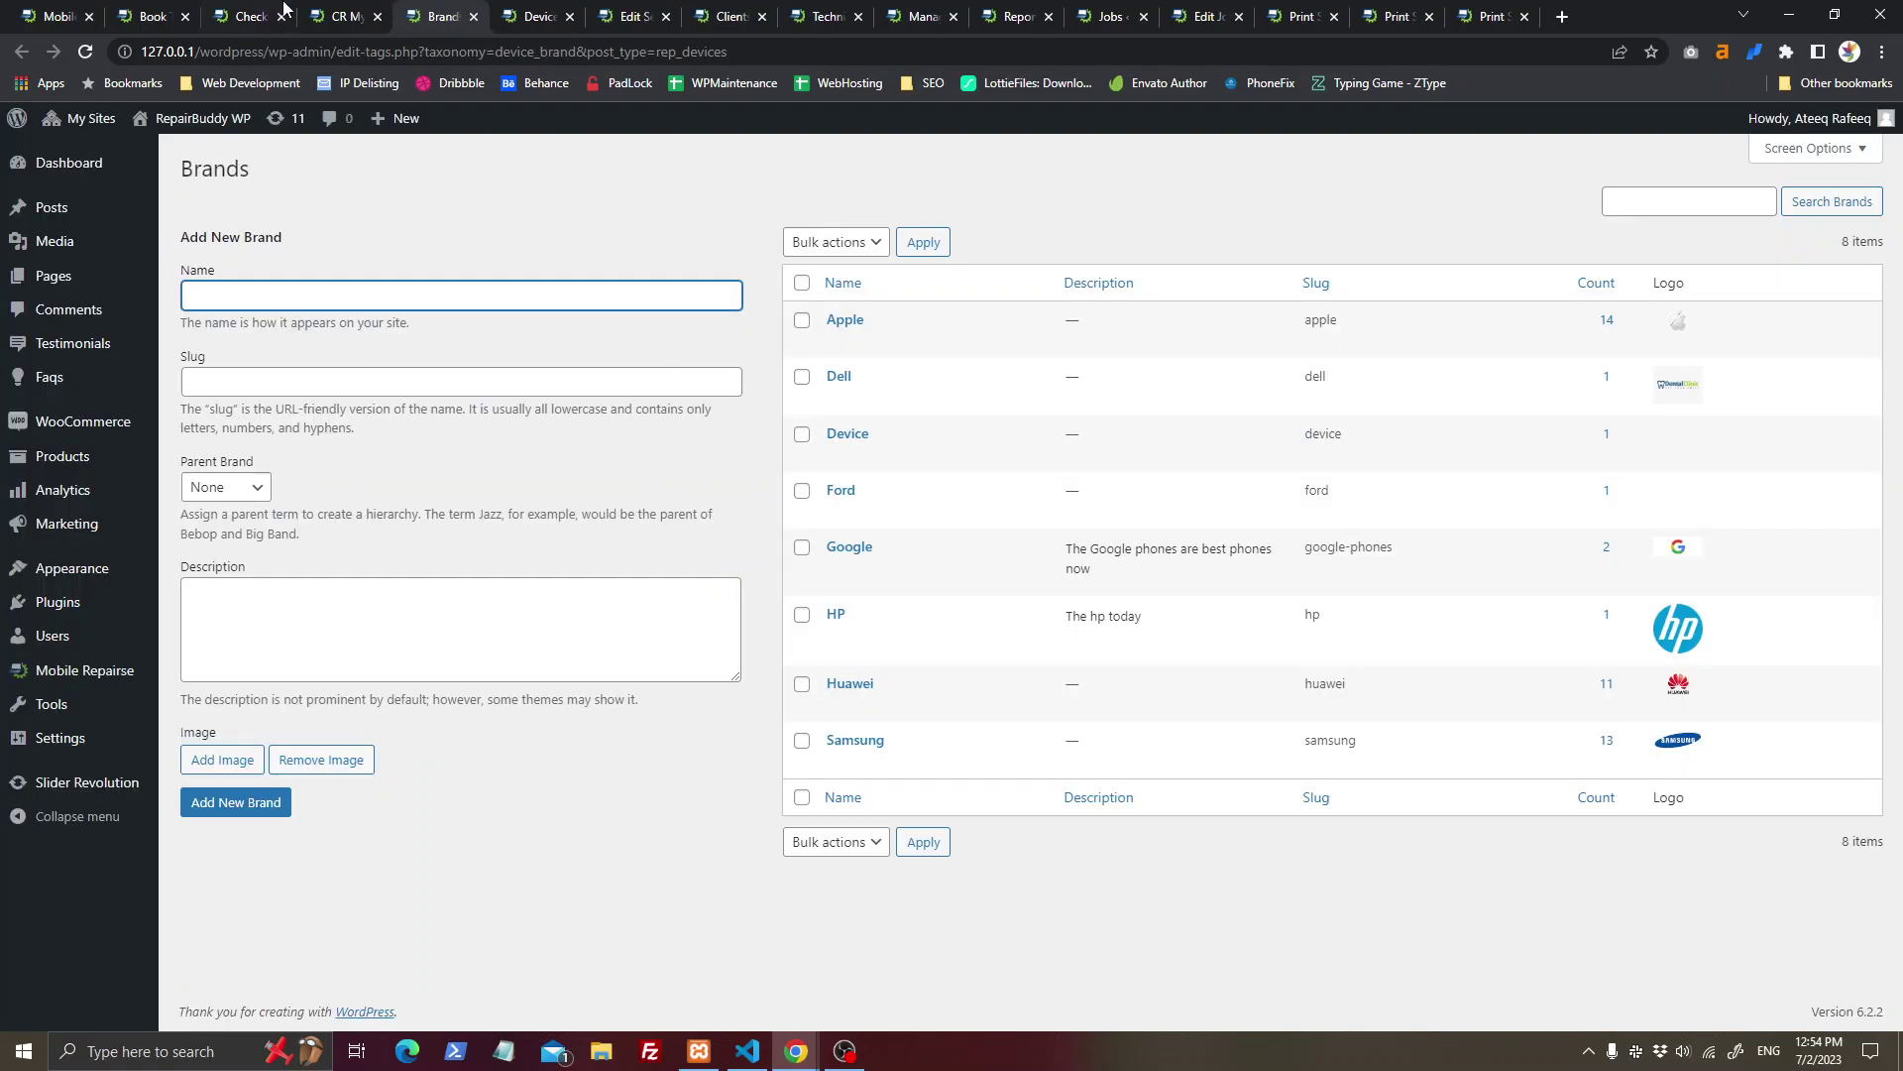
left_click(243, 14)
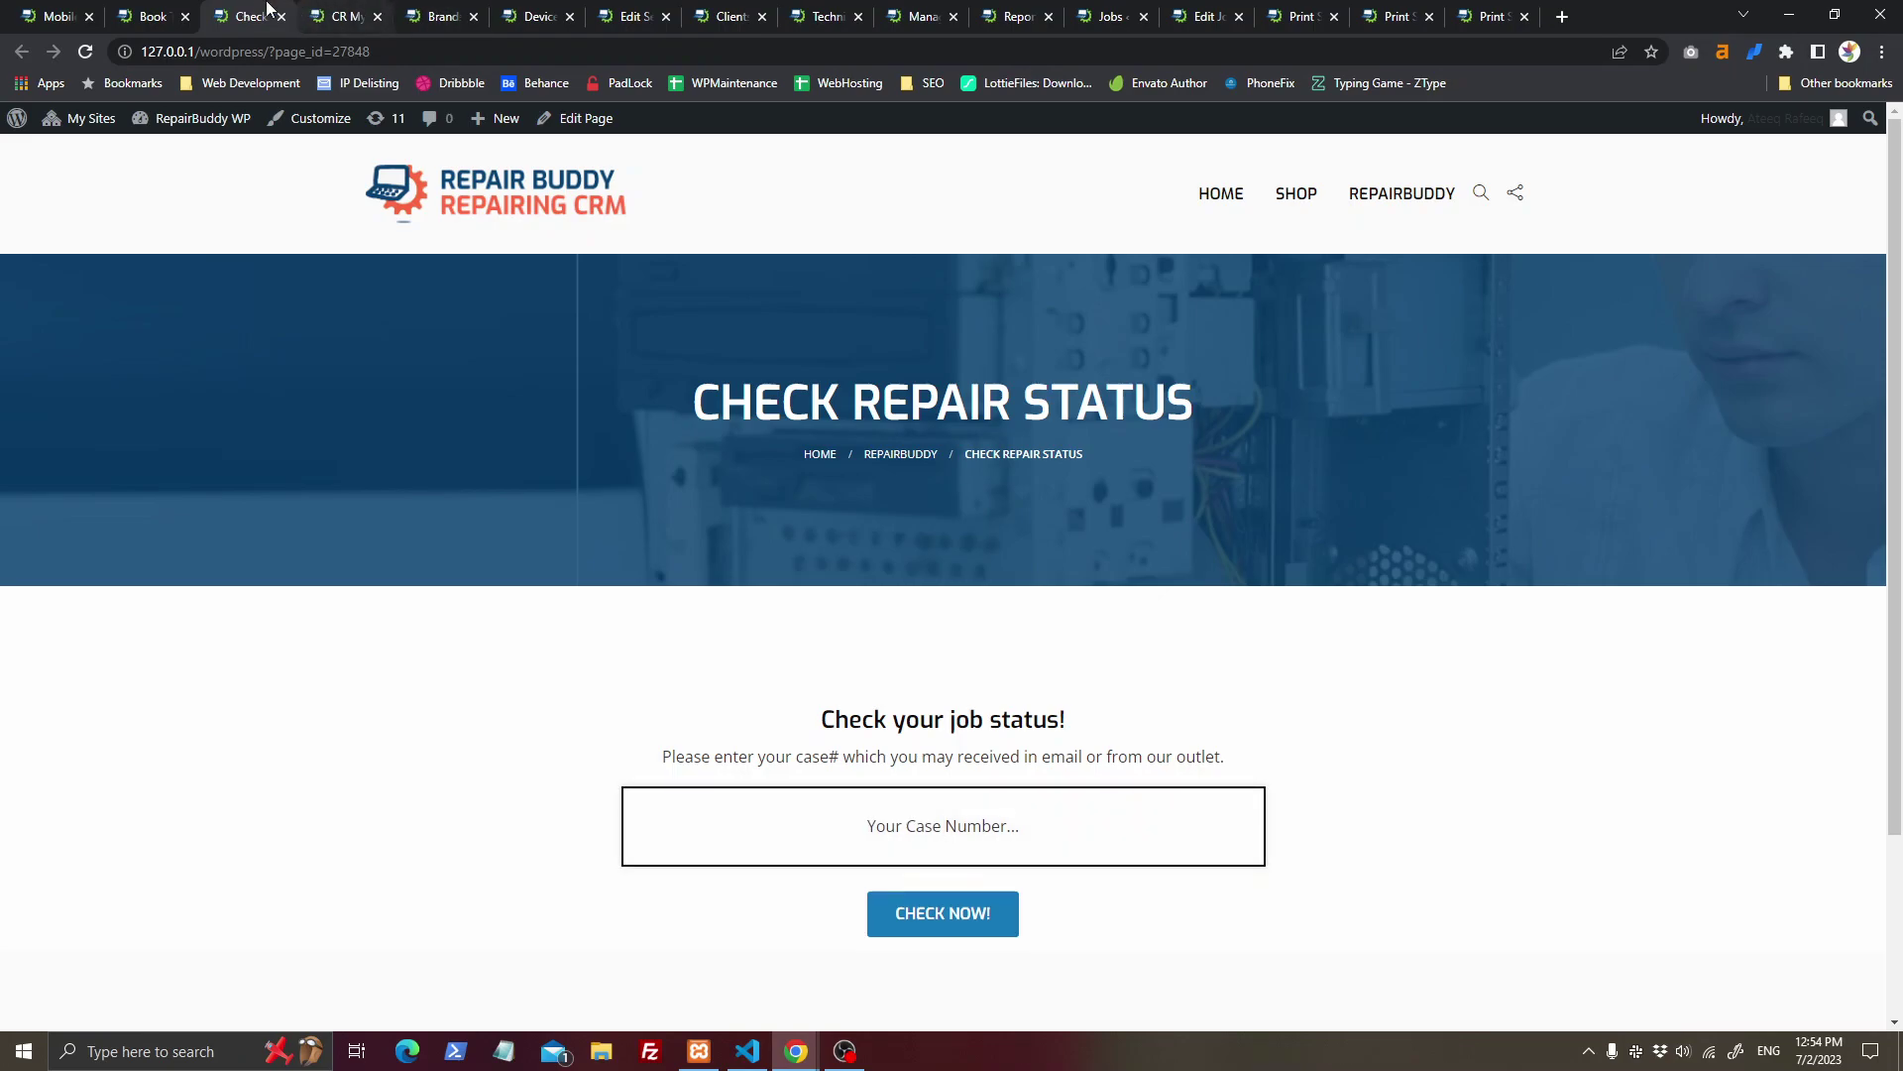
left_click_drag(159, 8, 357, 10)
left_click(340, 10)
Step: Pick the Samsung brand and the Galaxy S21 Ultra device, comparing with the Brands admin list
left_click(1017, 720)
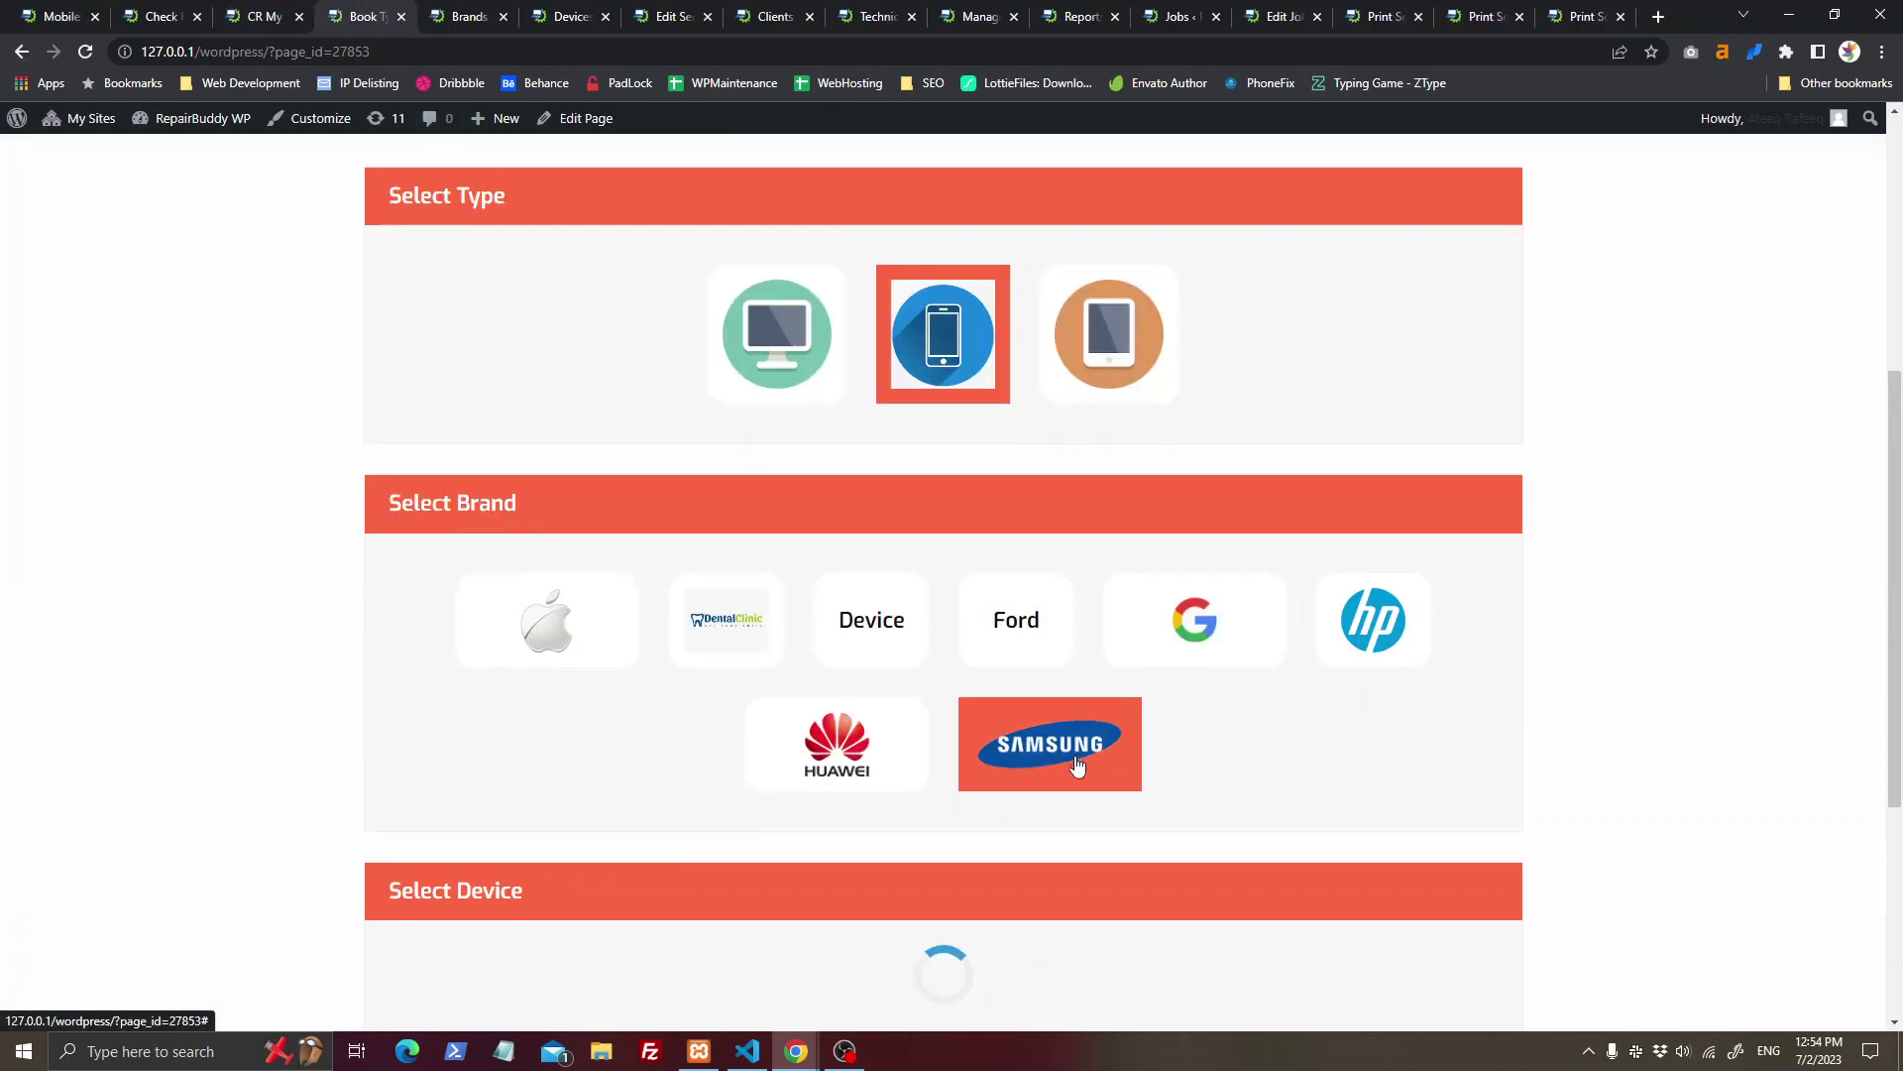
left_click(470, 14)
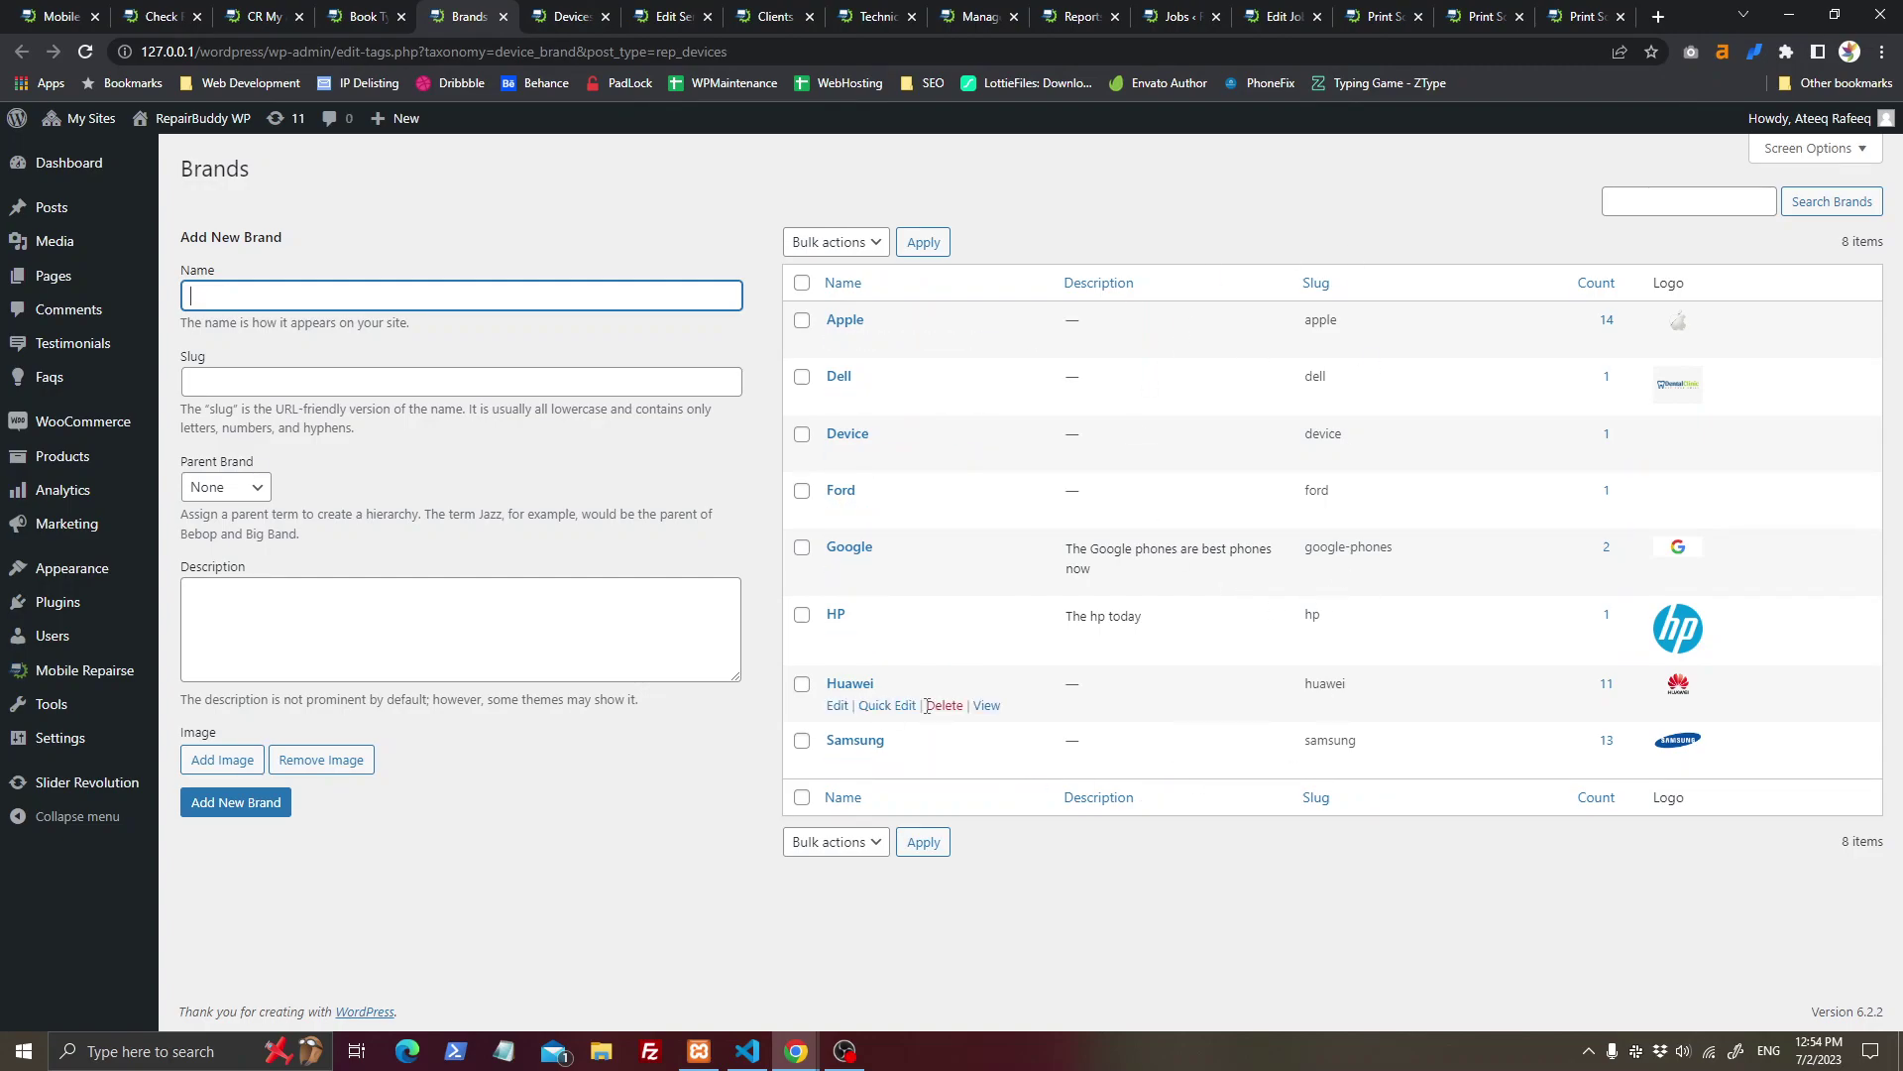
middle_click(479, 8)
left_click(386, 14)
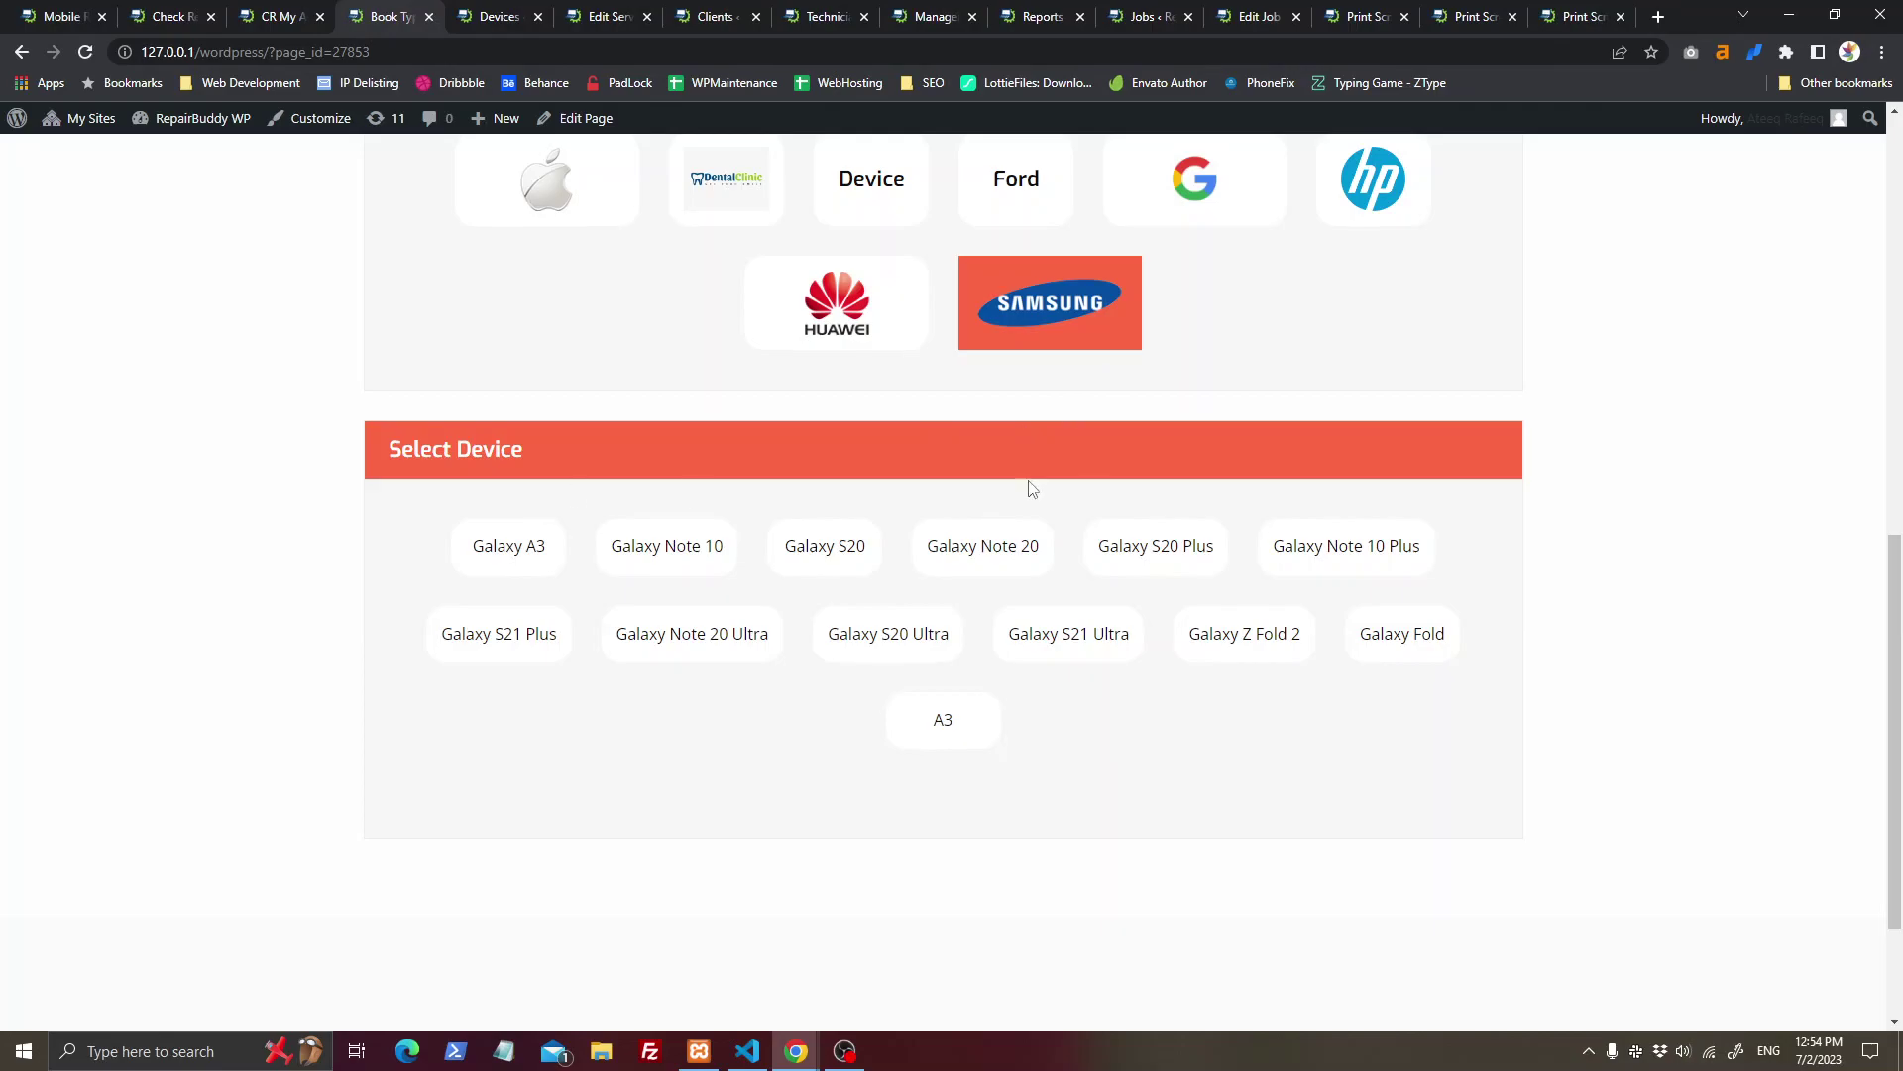
scroll(1031, 486, "up", 3)
scroll(1101, 639, "down", 3)
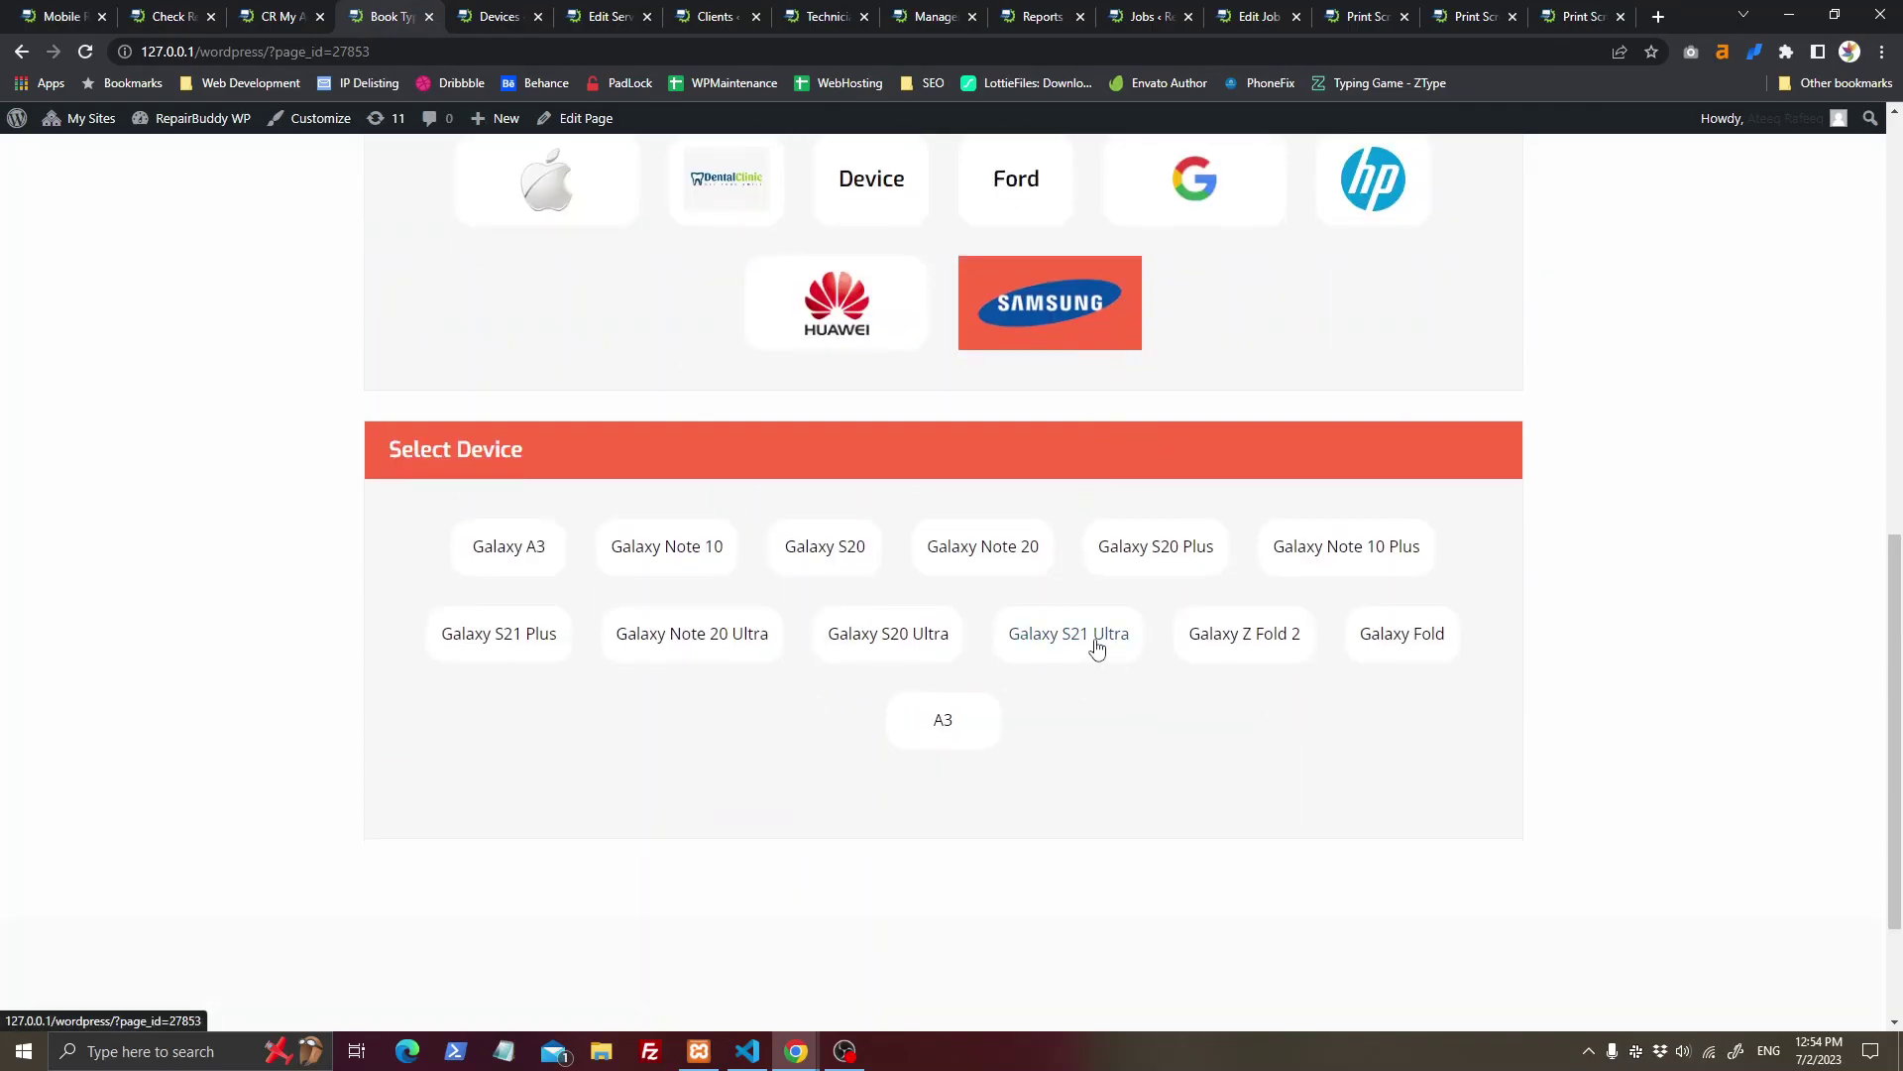
left_click(1096, 647)
Step: Check the Devices admin list, then return to the booking form
left_click(488, 14)
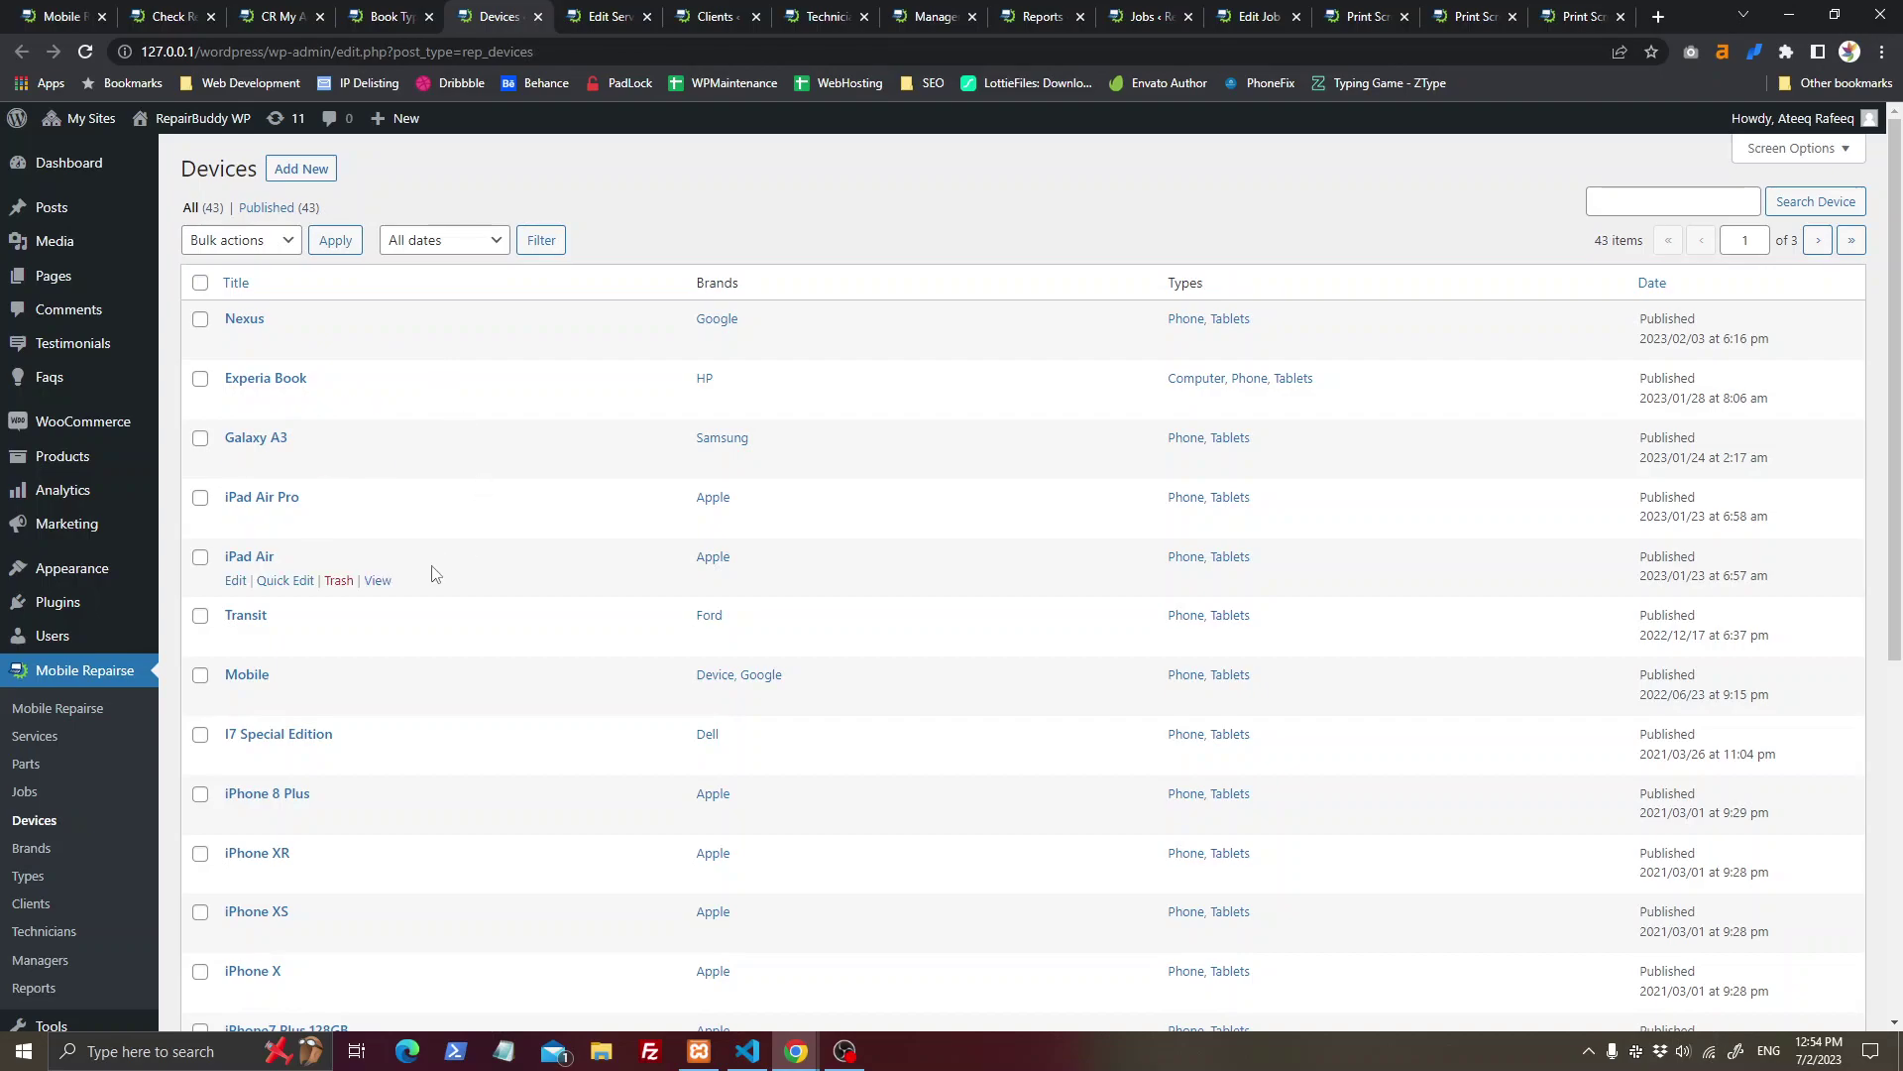
scroll(434, 573, "down", 5)
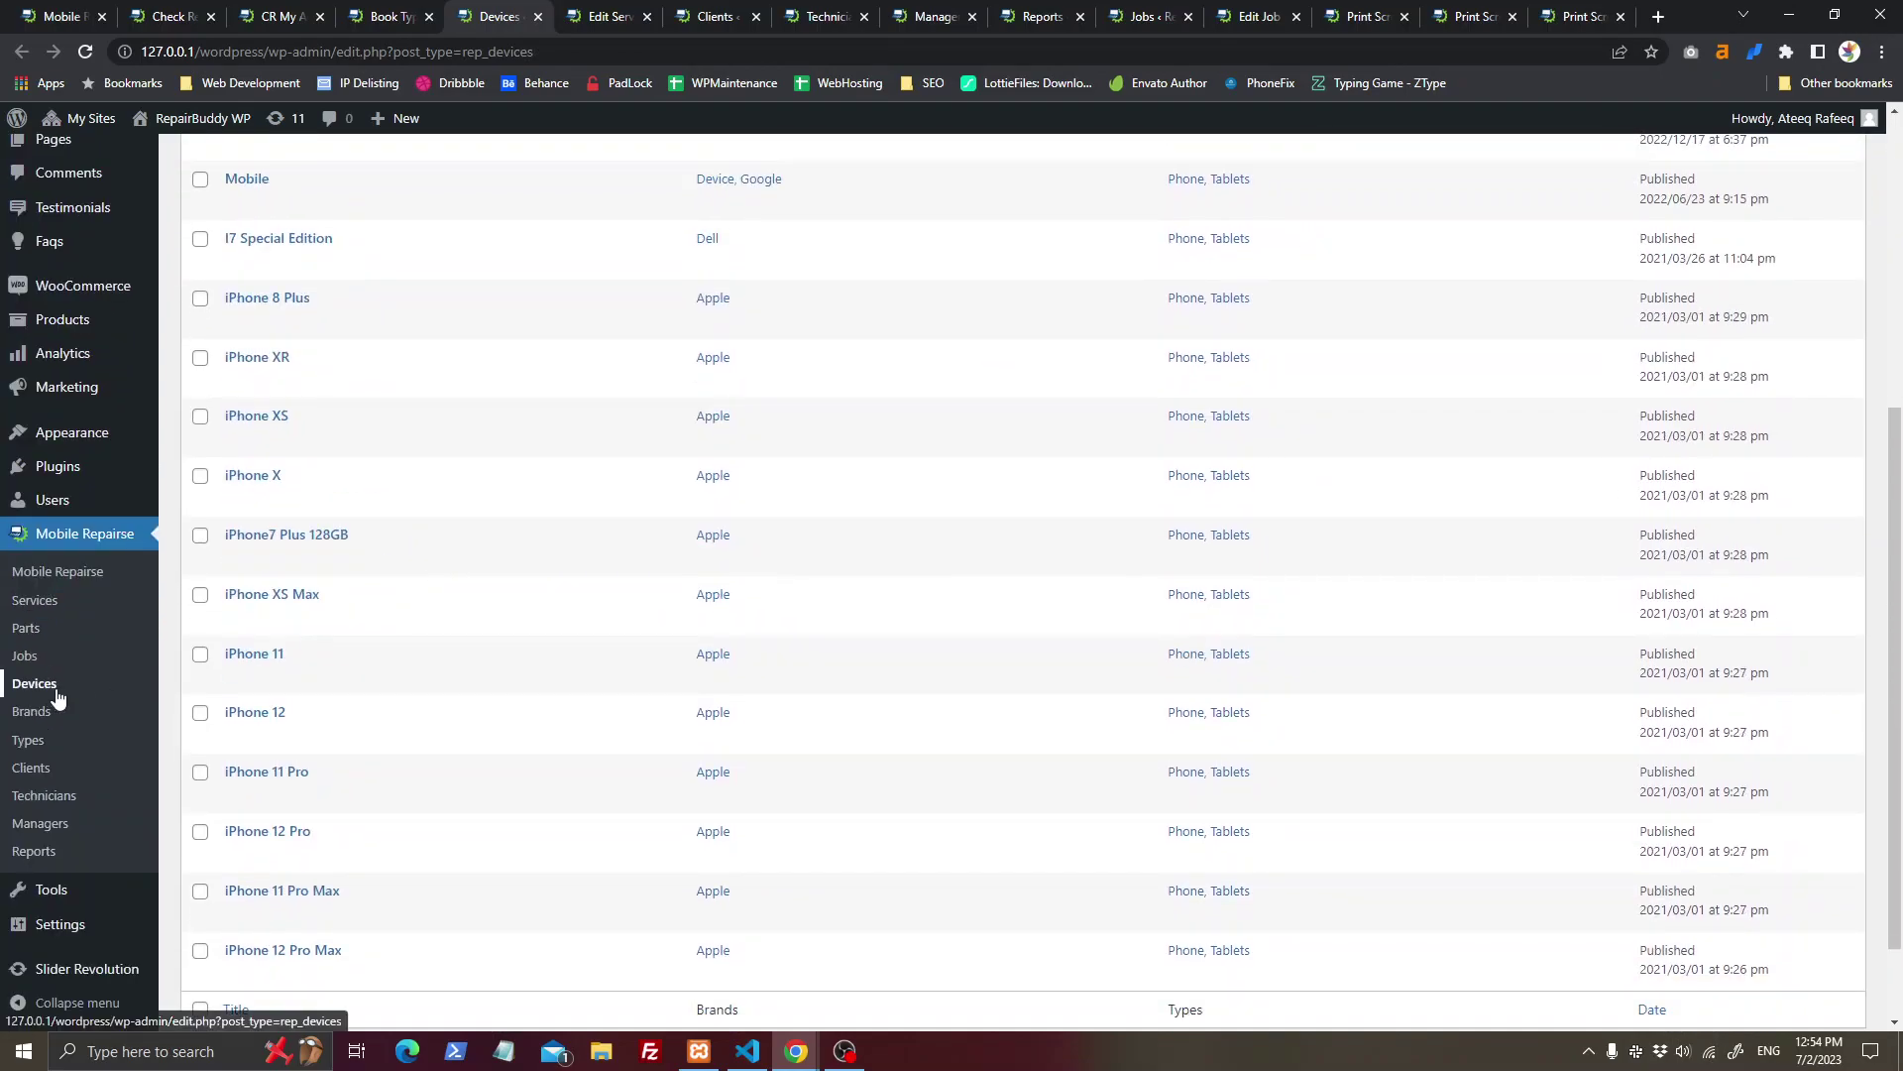
left_click(537, 15)
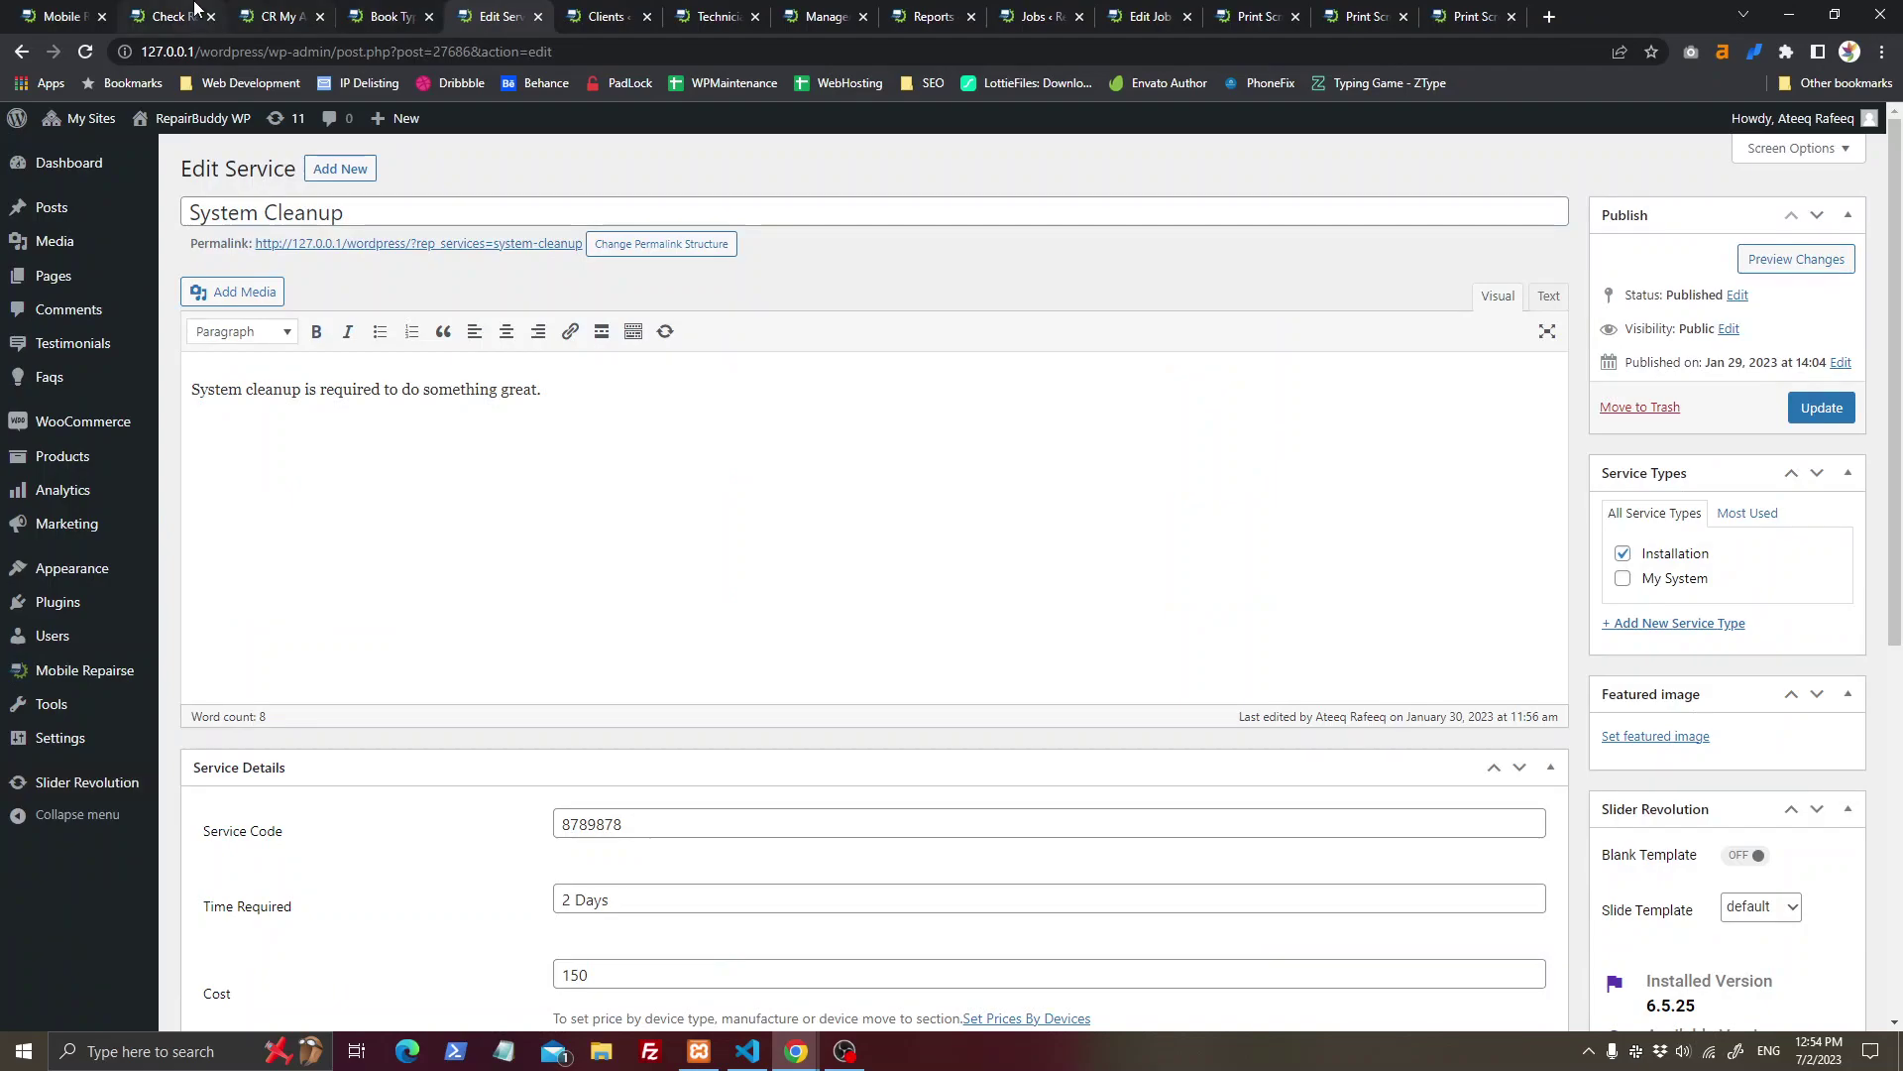
left_click(359, 11)
scroll(526, 429, "up", 2)
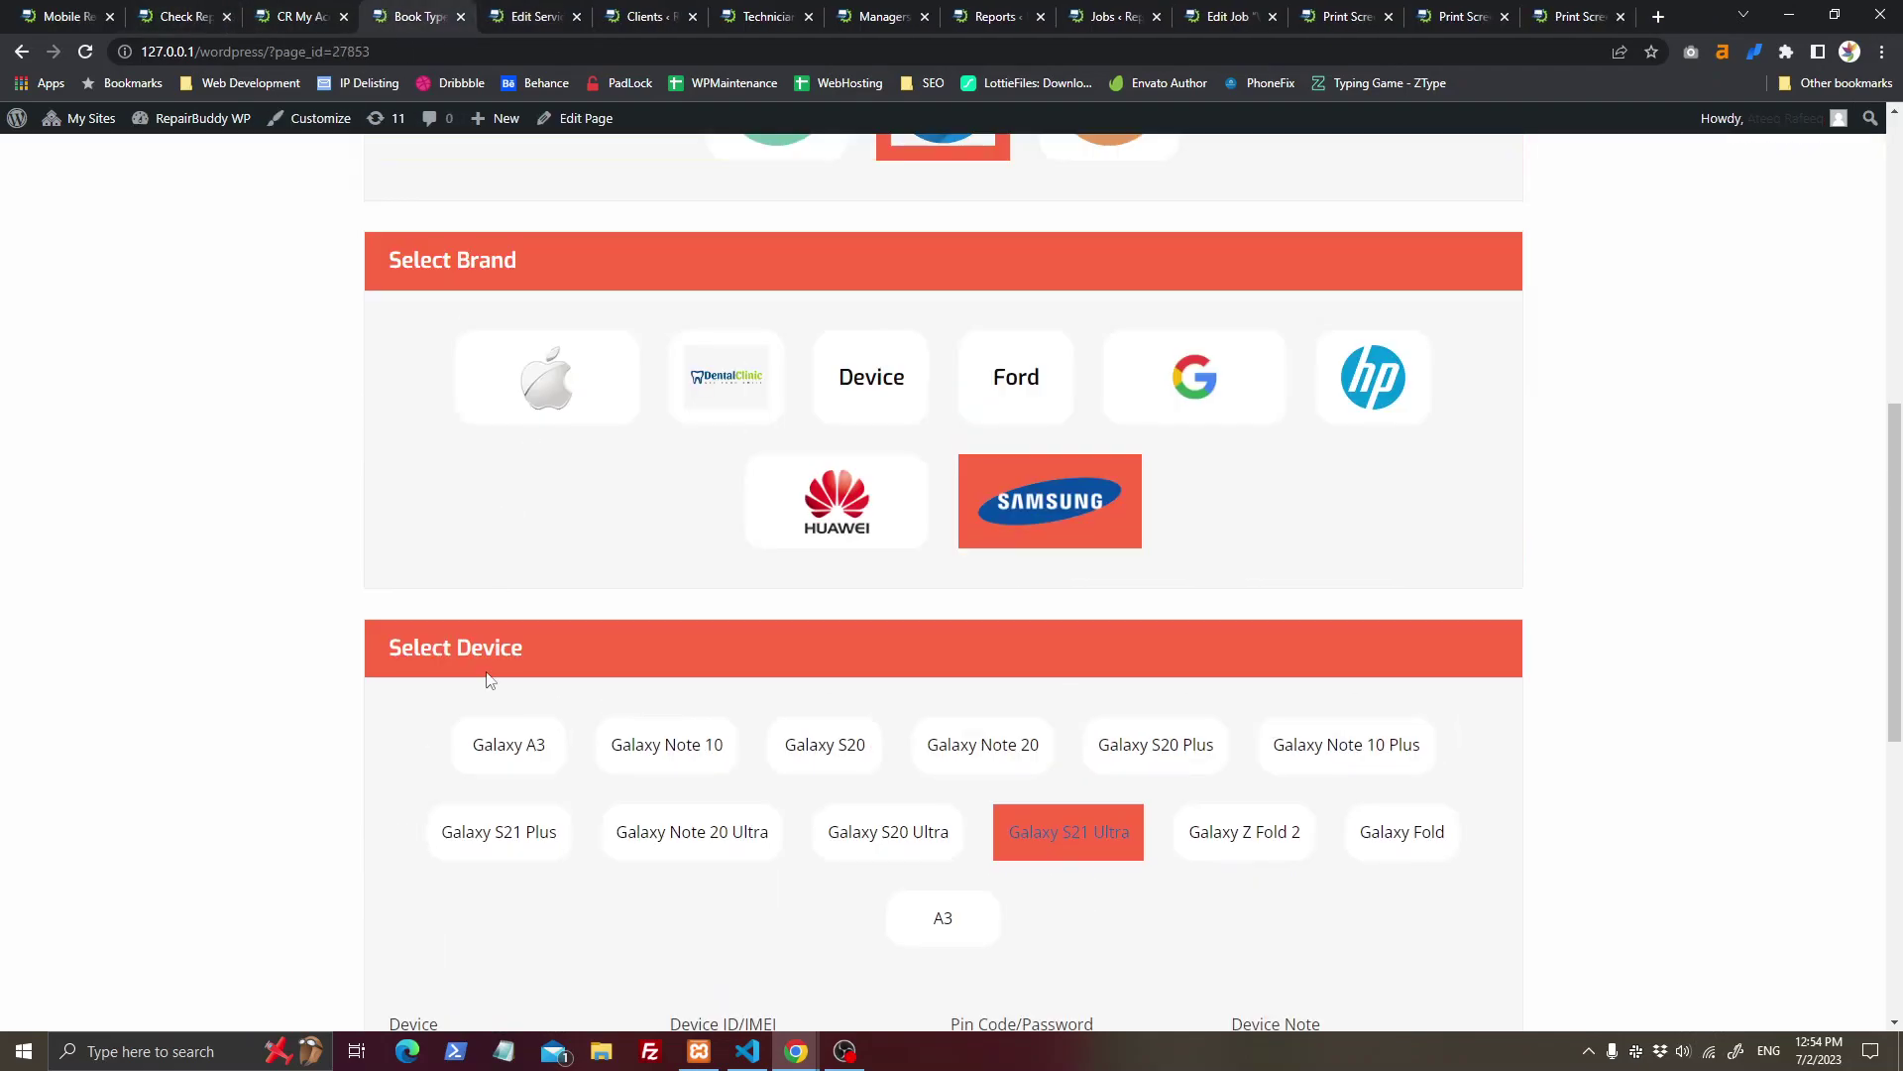
Step: Point out the Type, Brand, Device headings and the Device ID/IMEI, Pin Code/Password labels
double_click(496, 648)
double_click(486, 259)
scroll(539, 366, "up", 3)
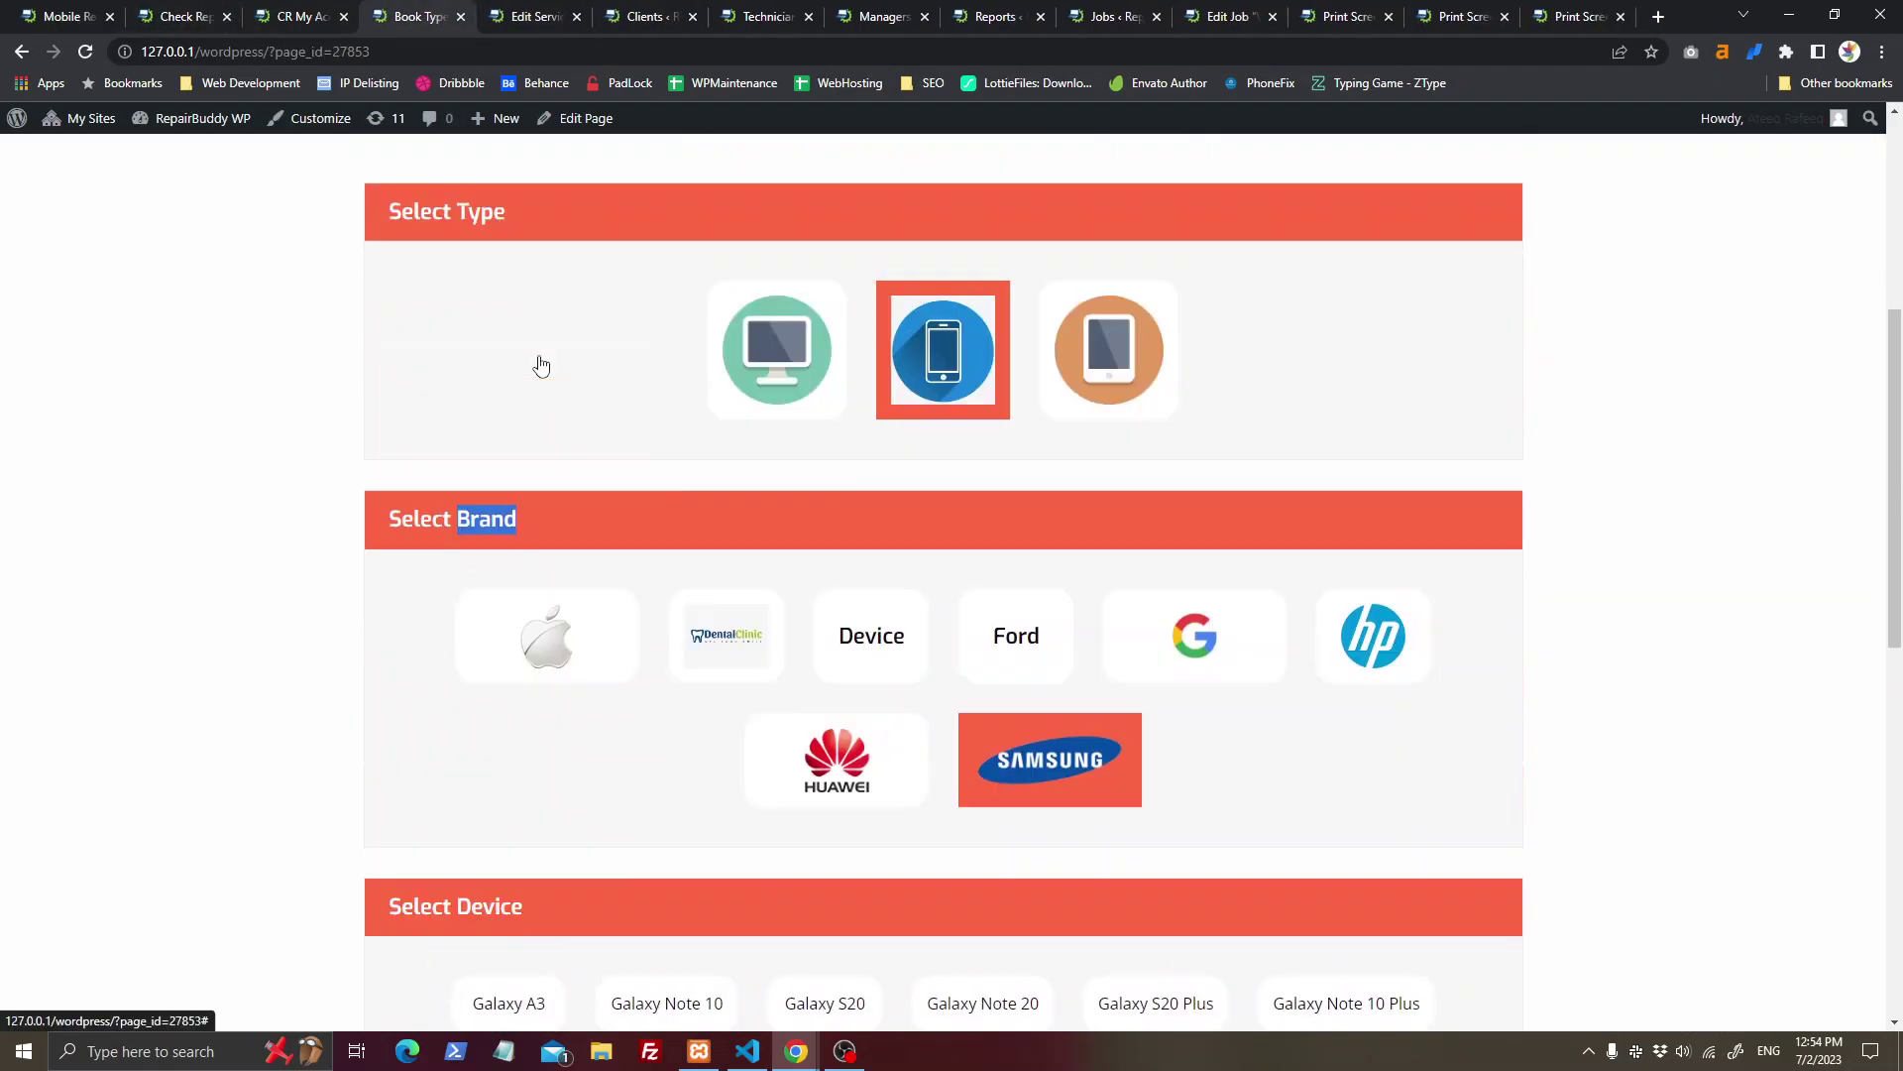
double_click(469, 250)
scroll(268, 586, "down", 8)
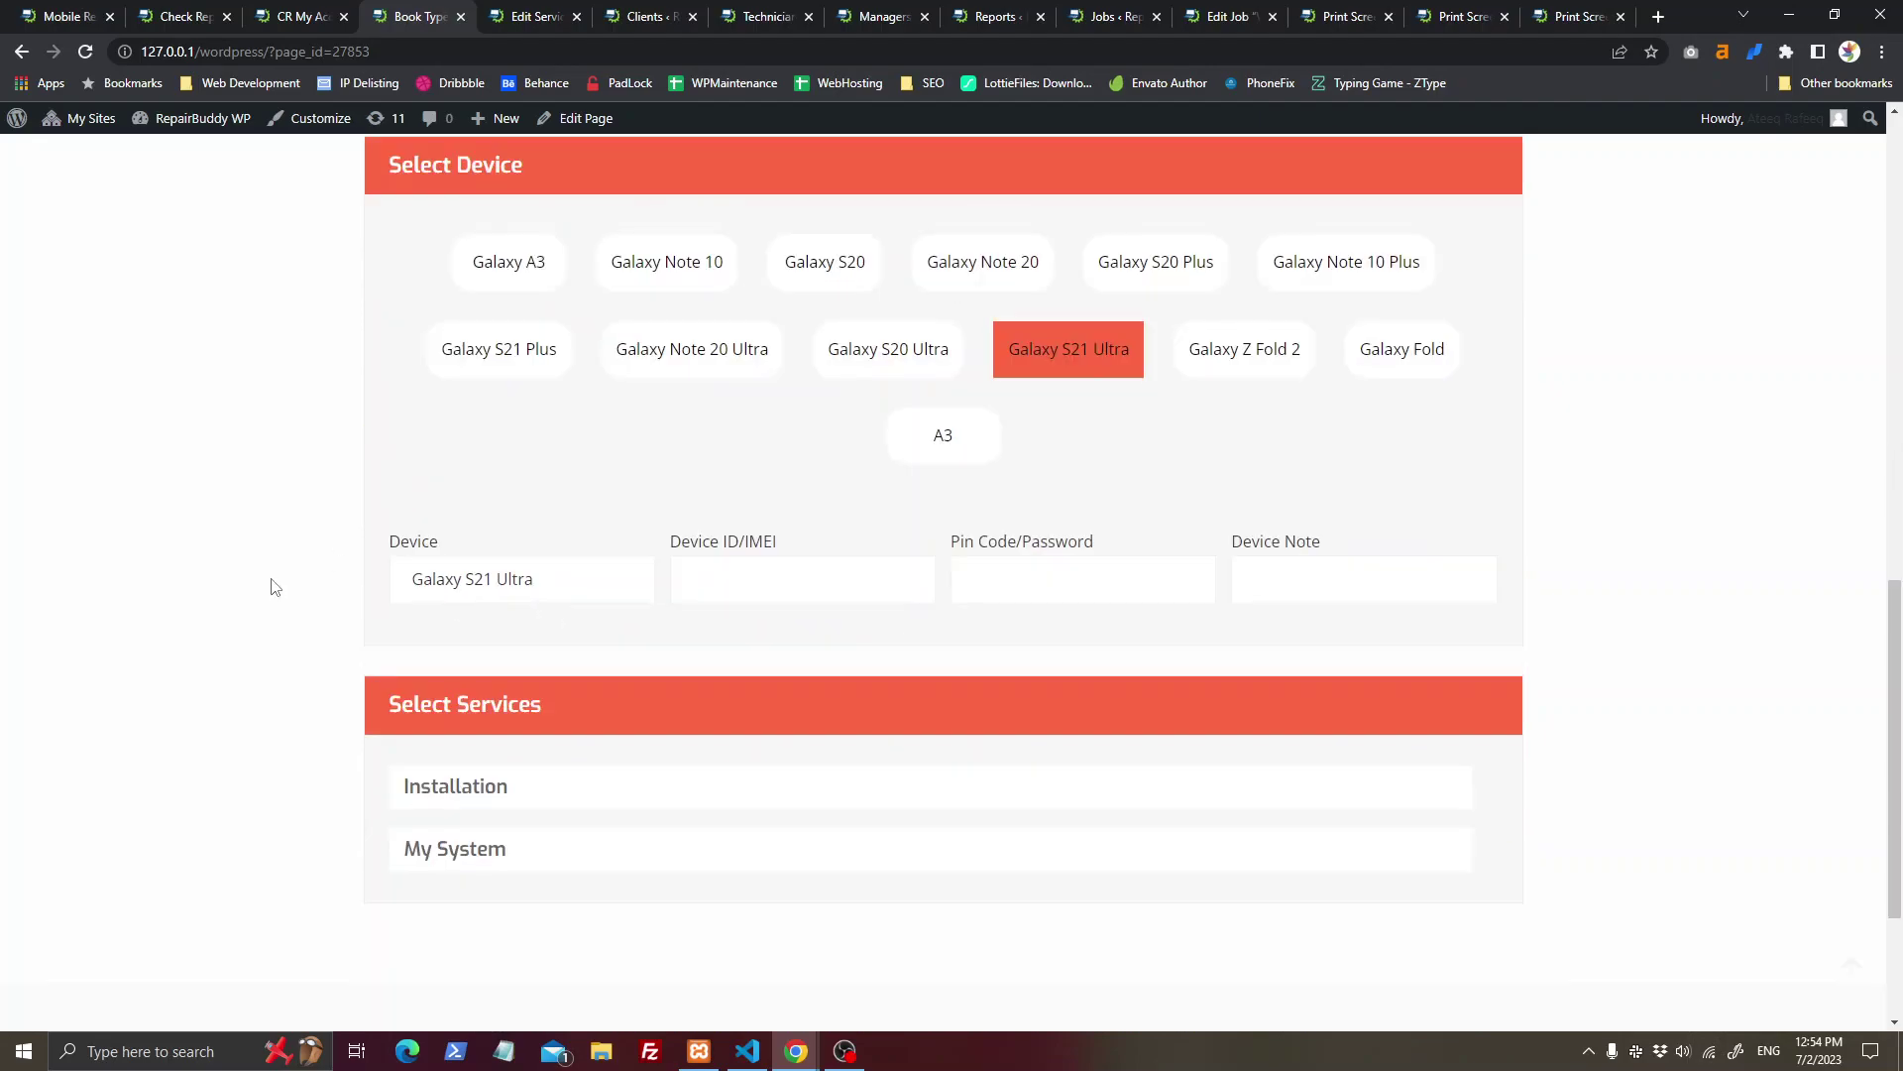
left_click_drag(681, 529, 805, 536)
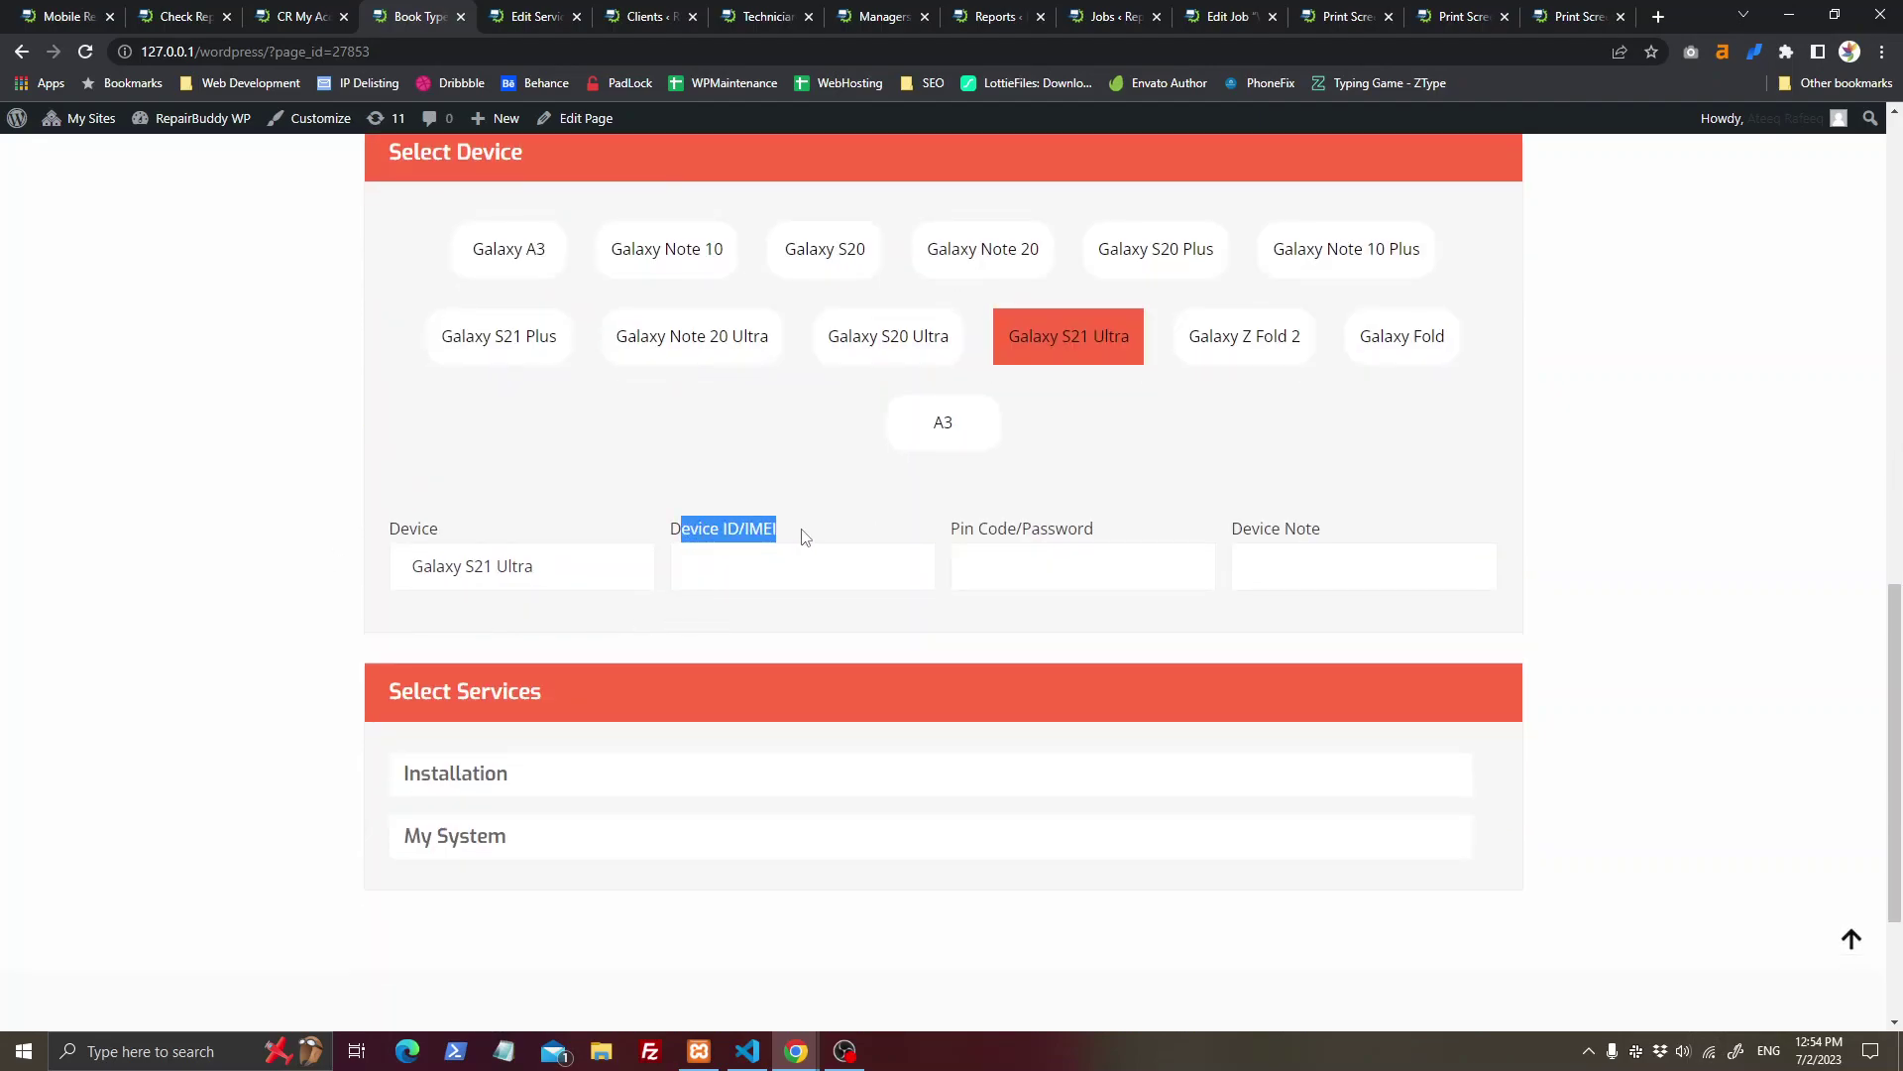
left_click_drag(1094, 536, 978, 531)
left_click(1275, 519)
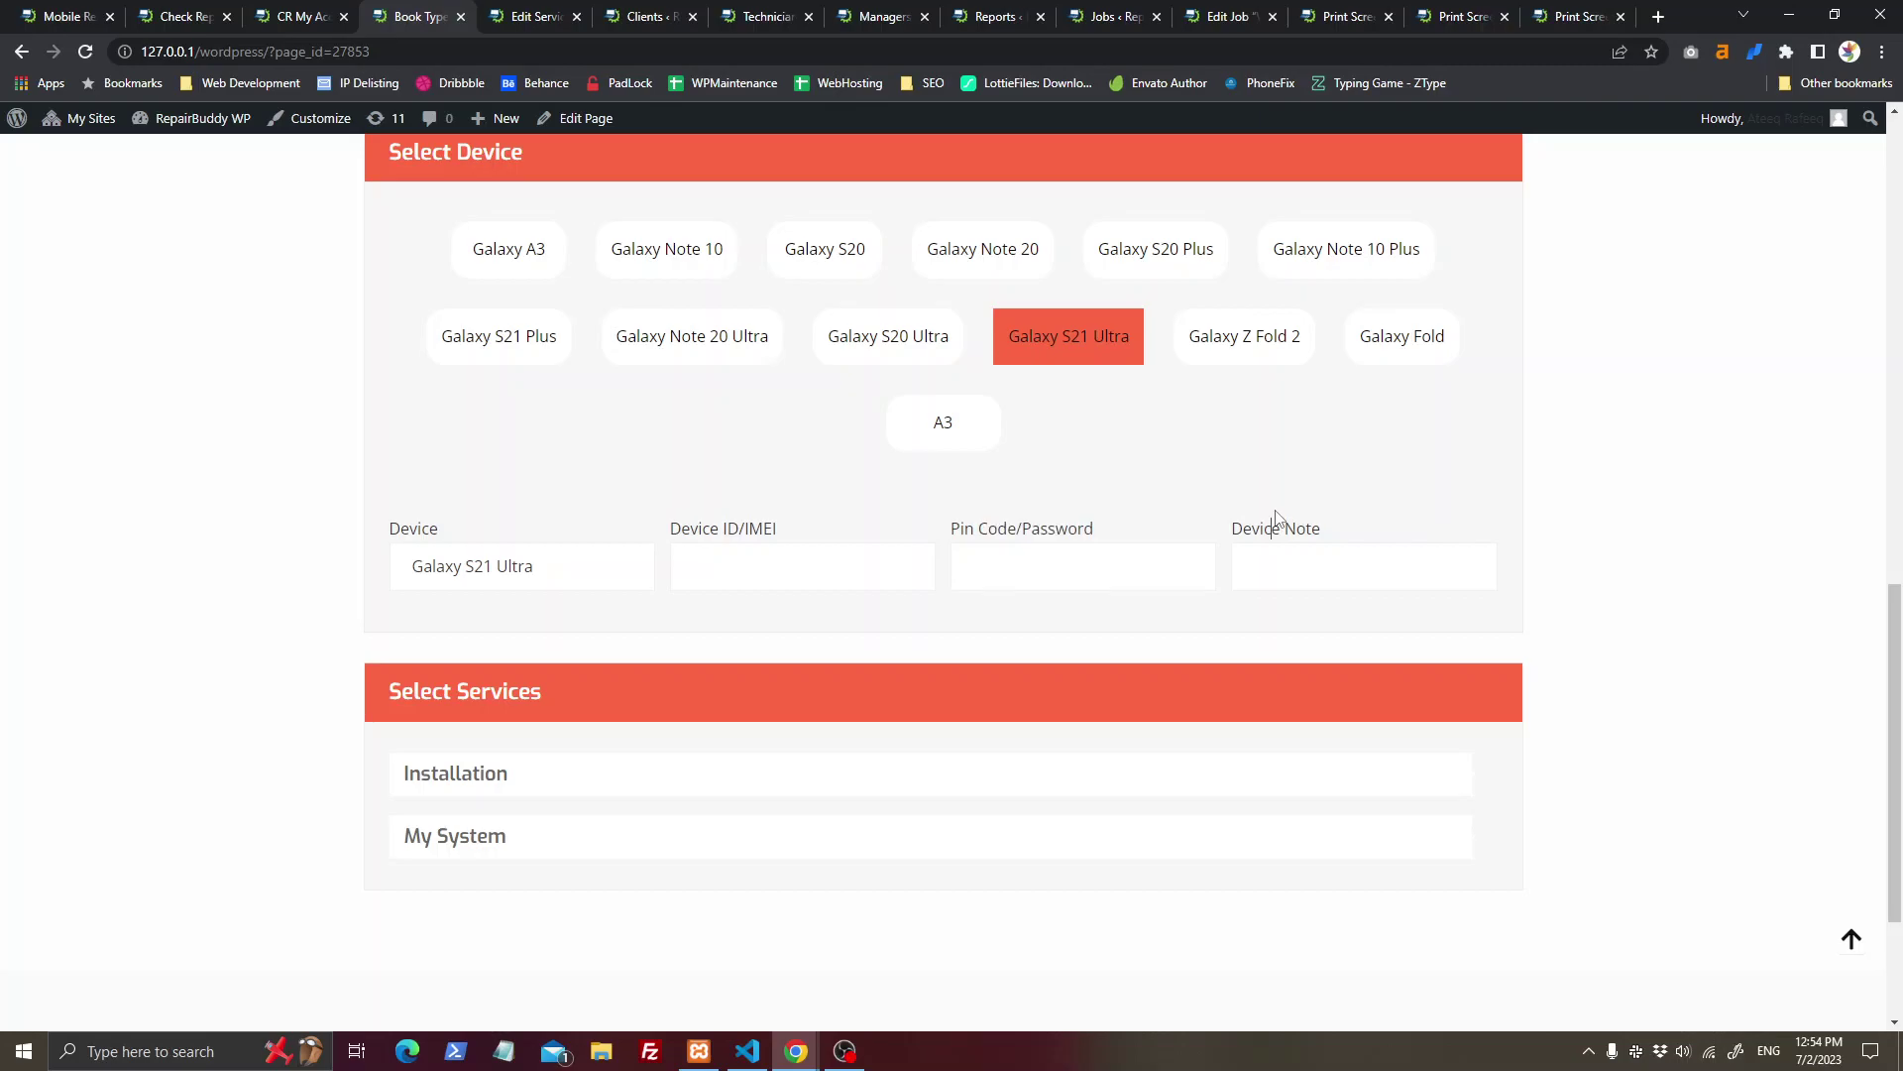
double_click(420, 536)
Step: Open the Devices & Brands page under the plugin's Booking Settings
left_click(300, 16)
left_click(178, 16)
left_click(99, 12)
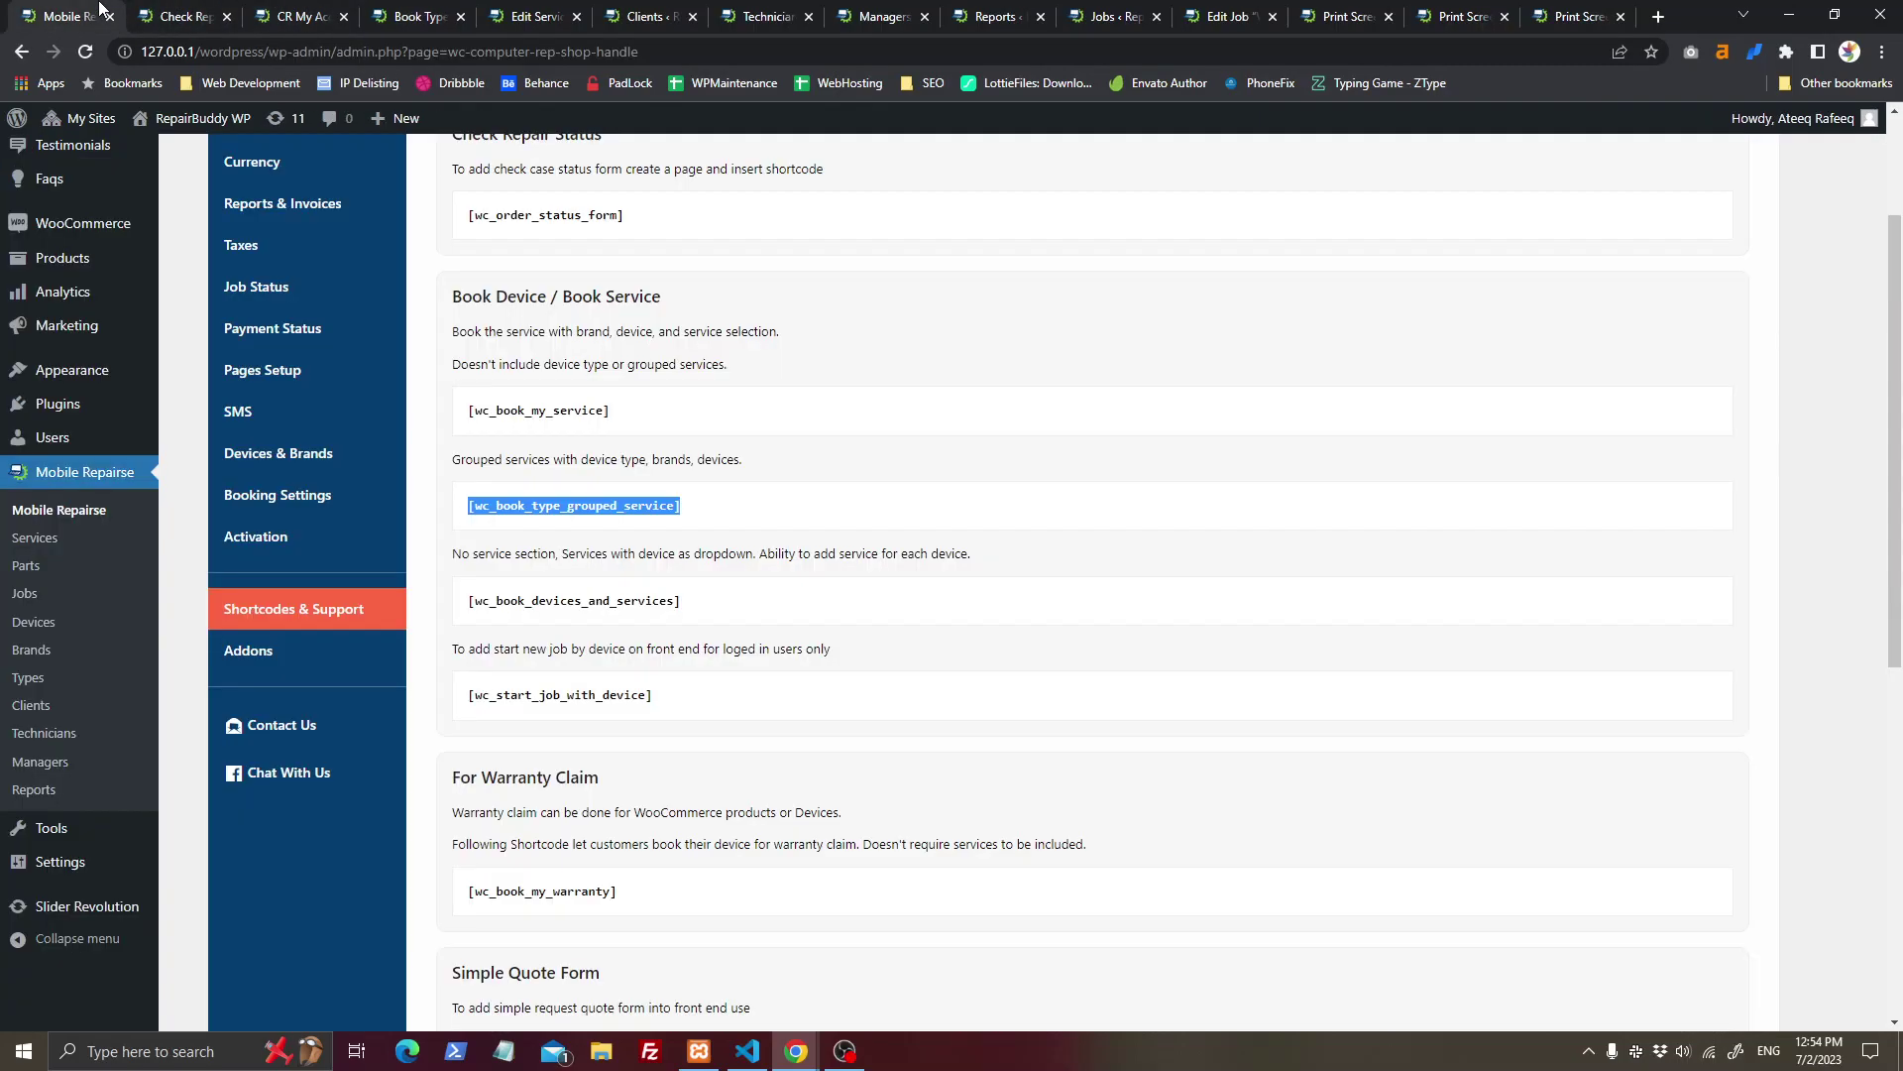
scroll(278, 501, "up", 1)
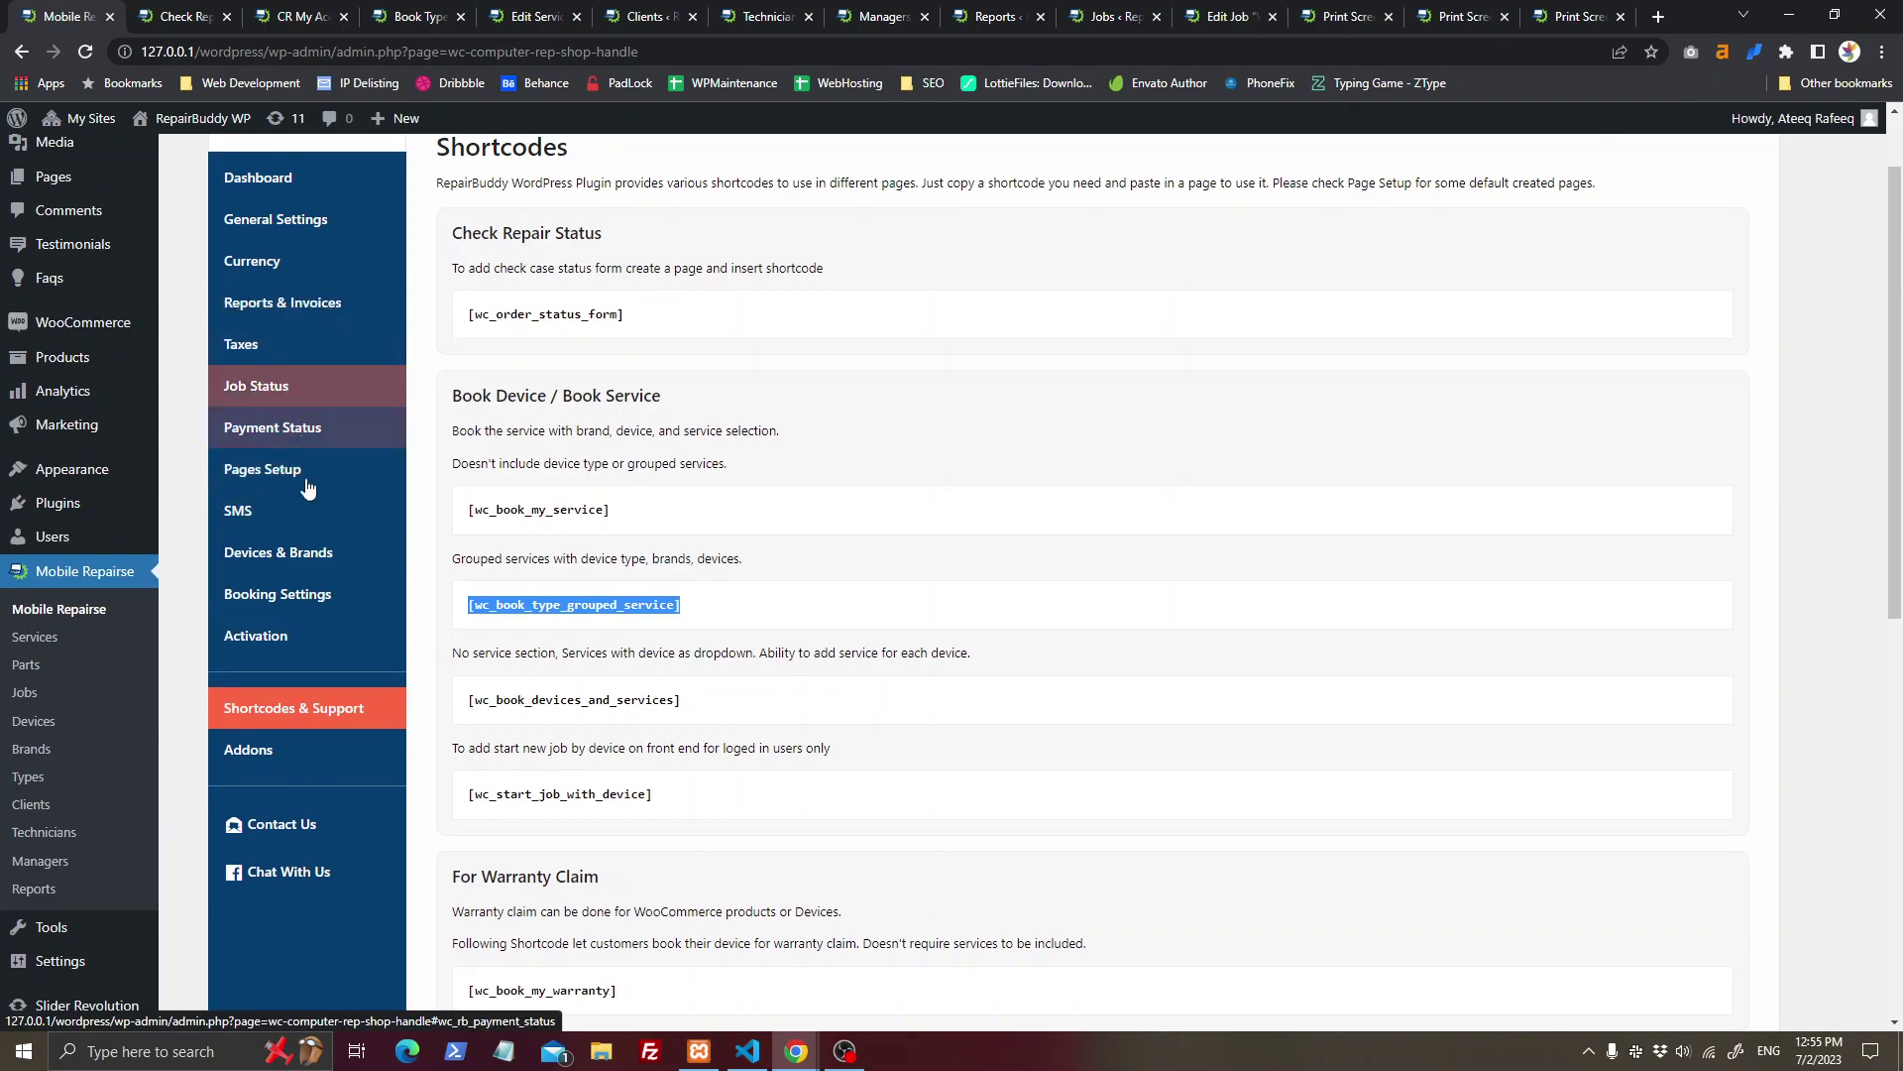
left_click(307, 594)
left_click(310, 552)
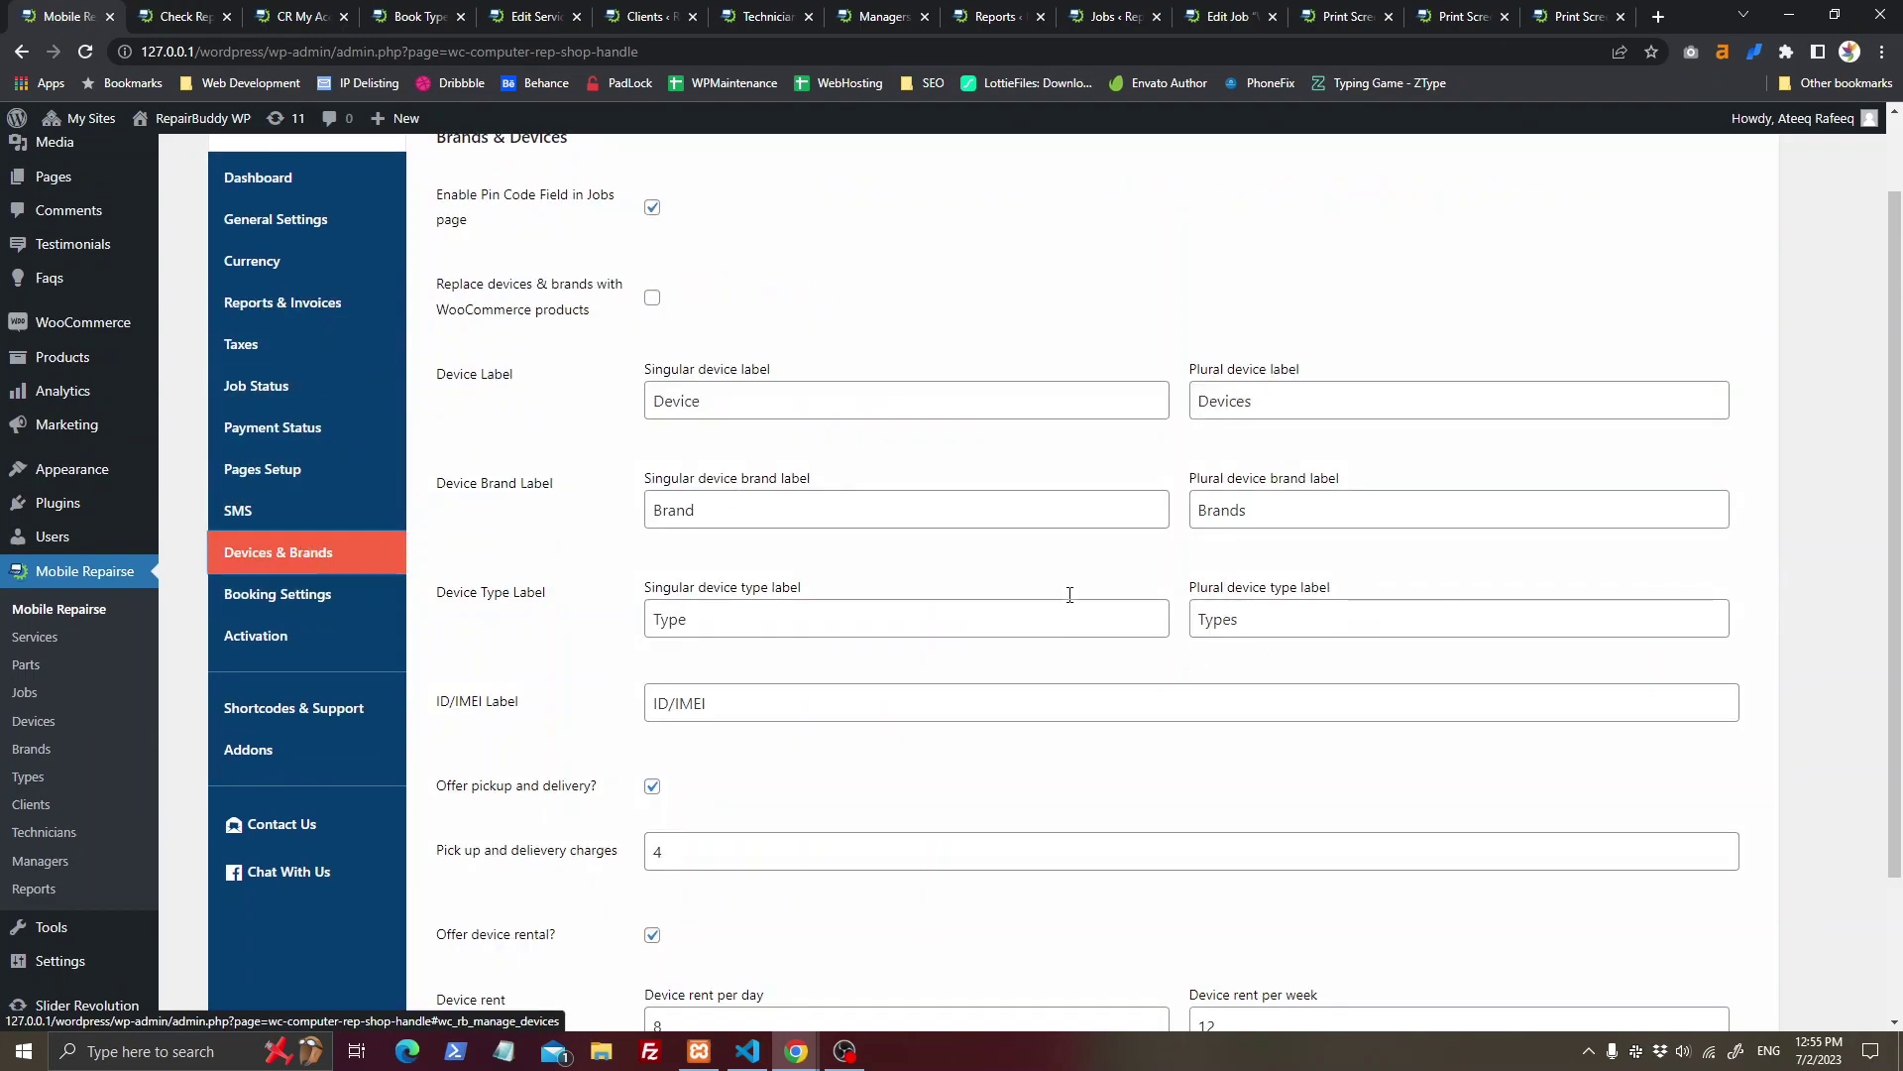
Step: Point out the ID/IMEI, device type and brand label settings, then view Check Repair Status
scroll(687, 462, "up", 1)
left_click_drag(431, 283, 659, 439)
left_click(741, 451)
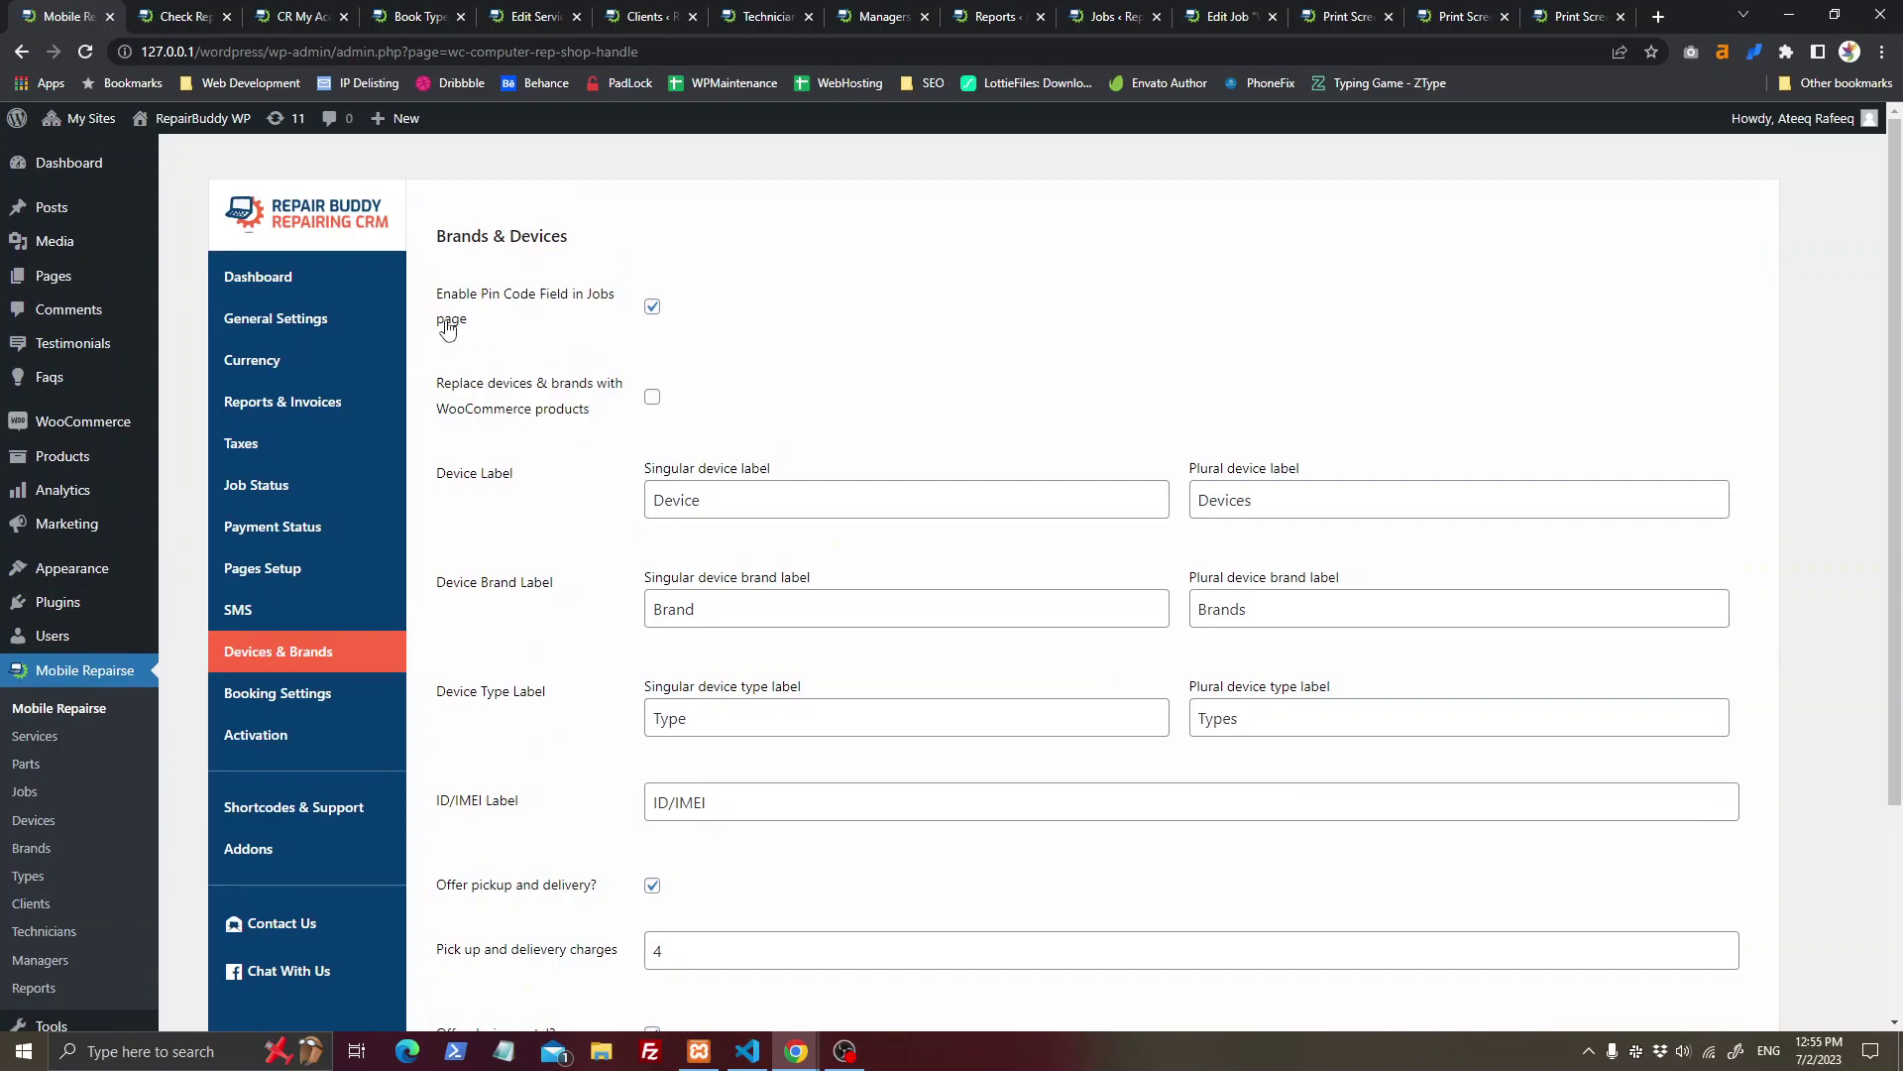
double_click(776, 796)
left_click(747, 709)
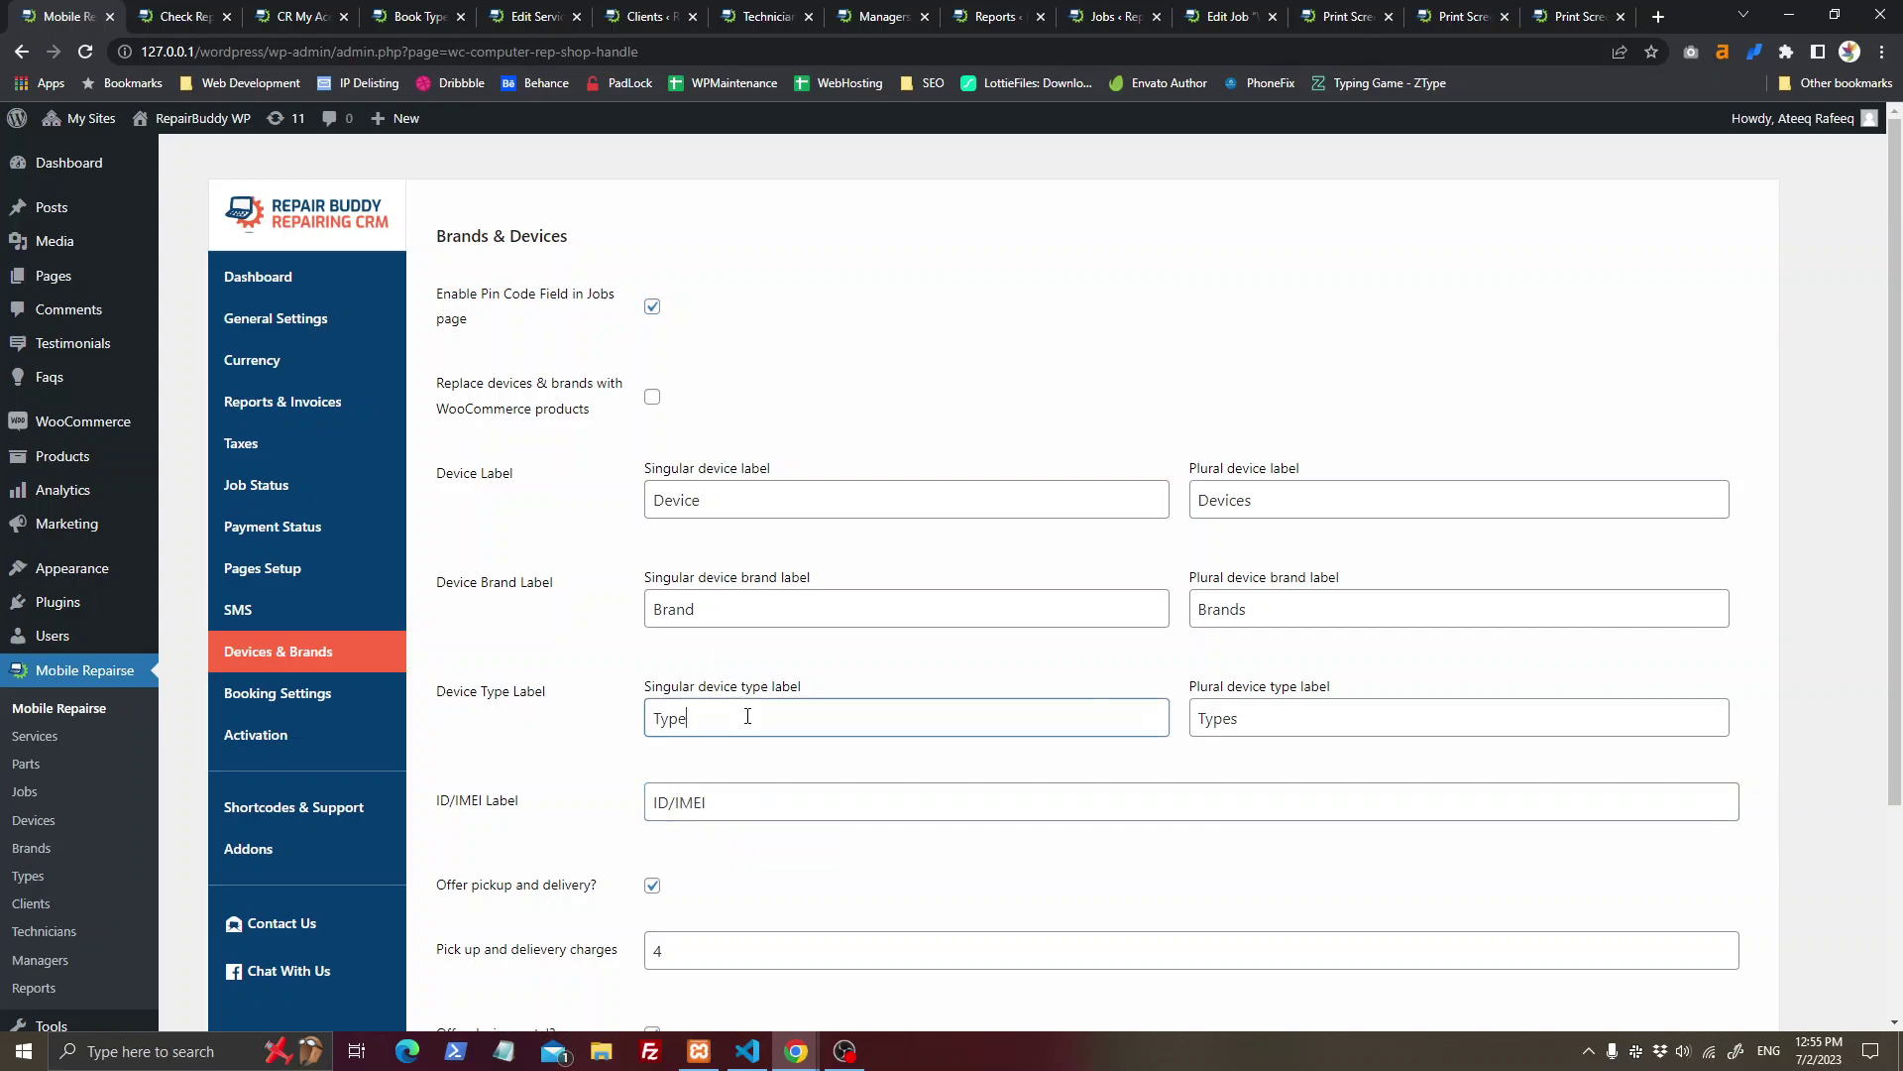
double_click(747, 621)
scroll(879, 730, "down", 2)
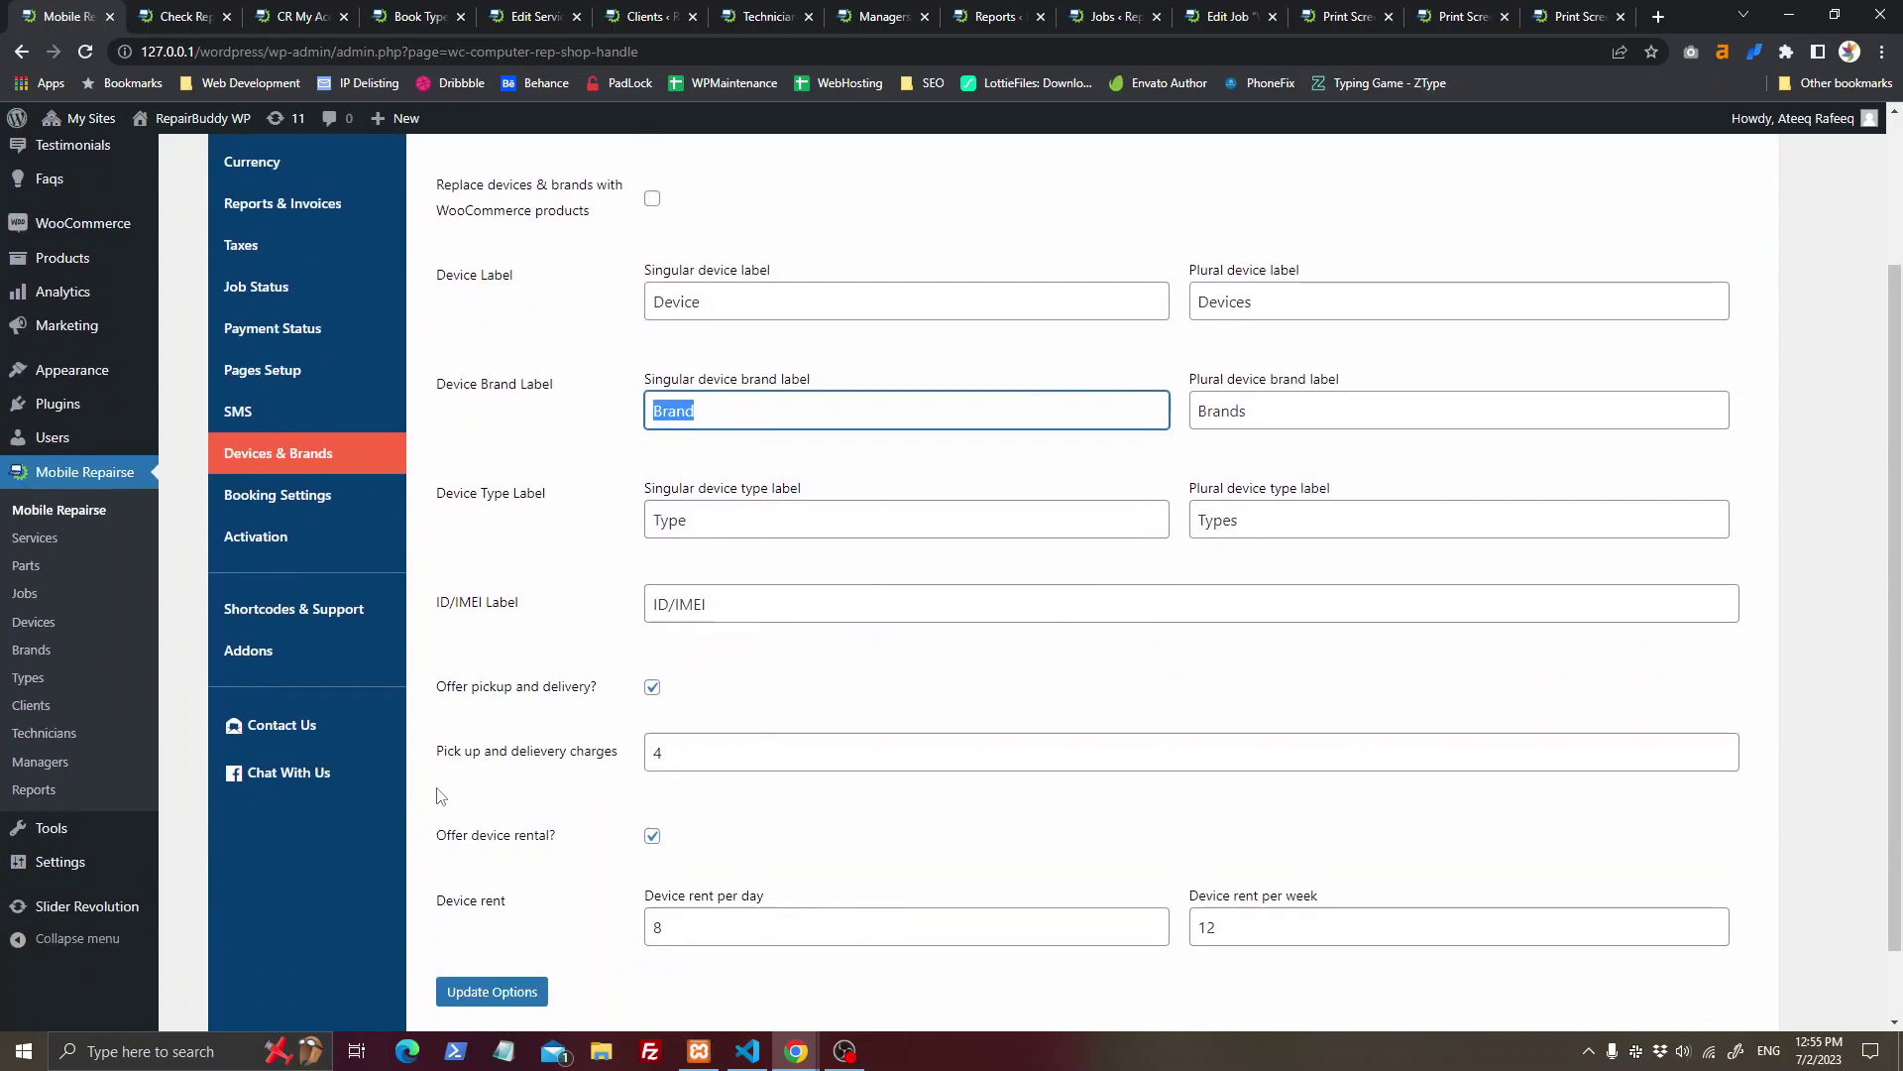
left_click(198, 16)
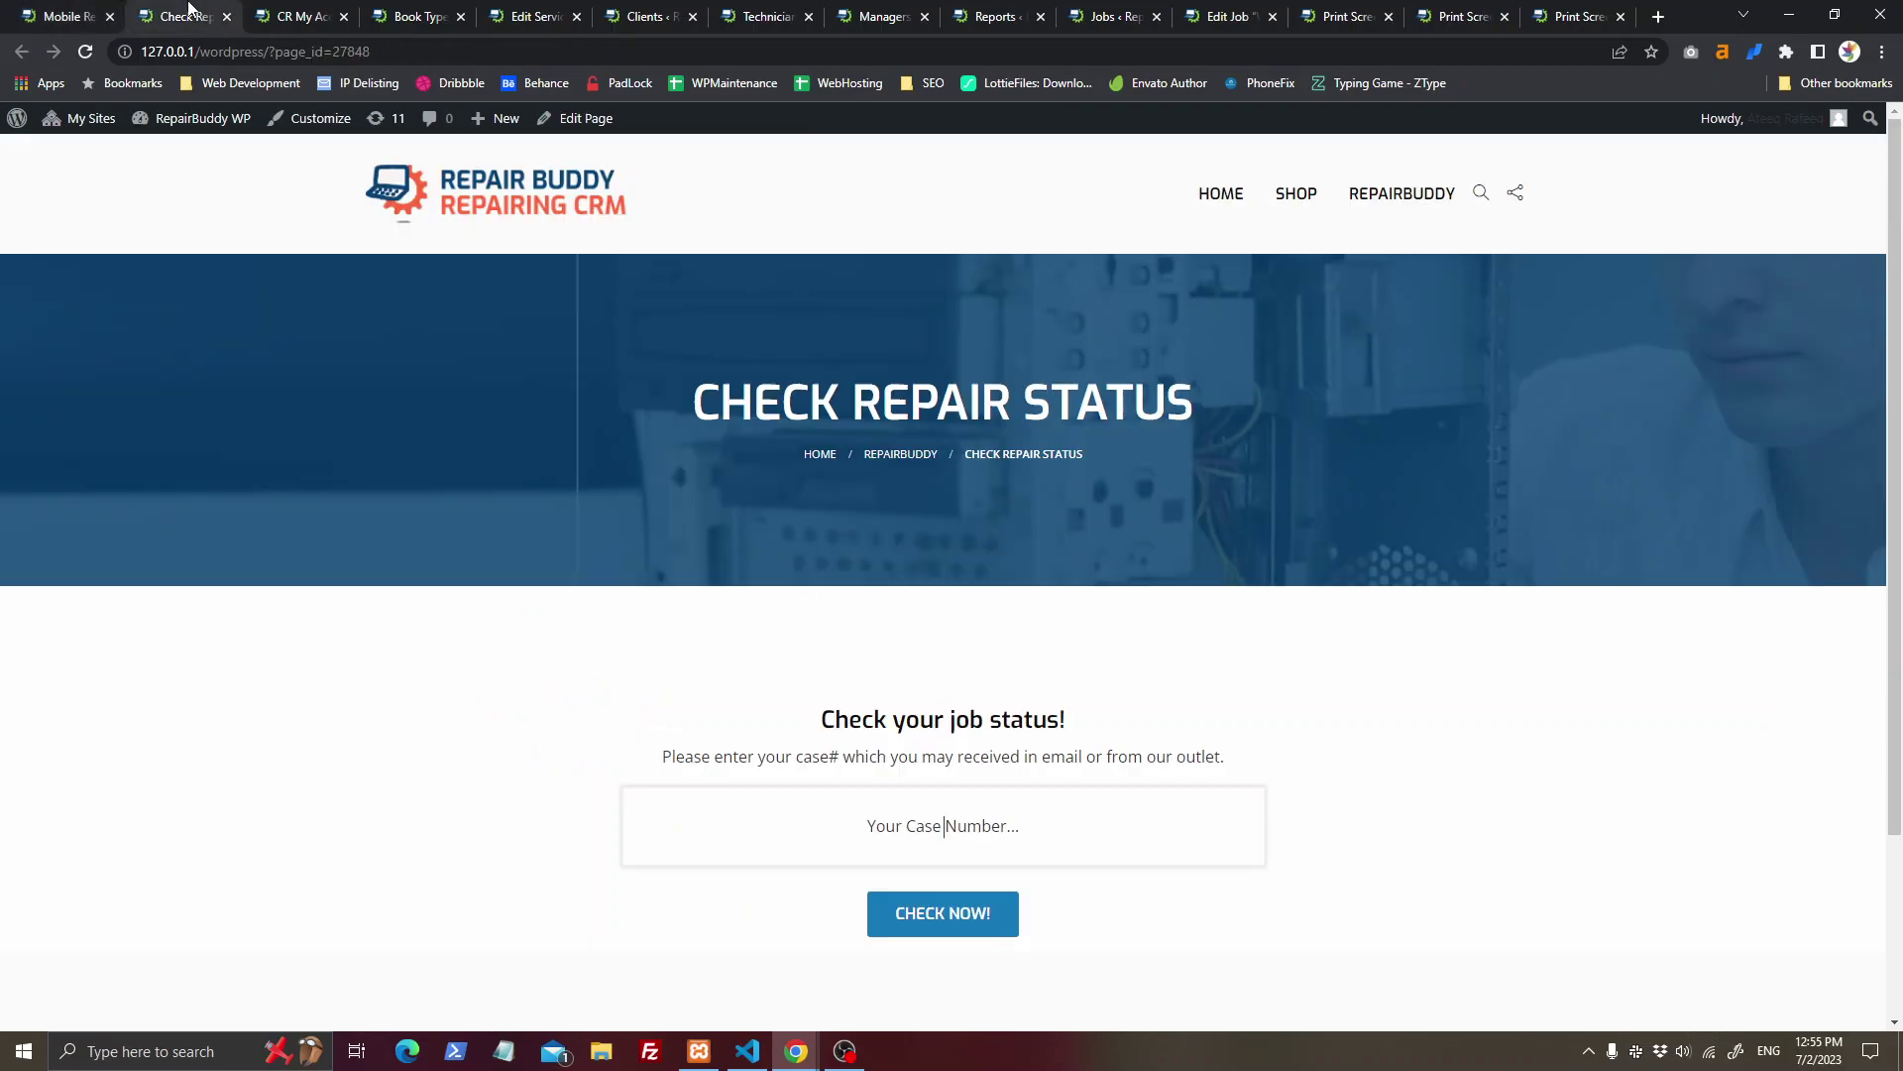
left_click(261, 10)
left_click(383, 10)
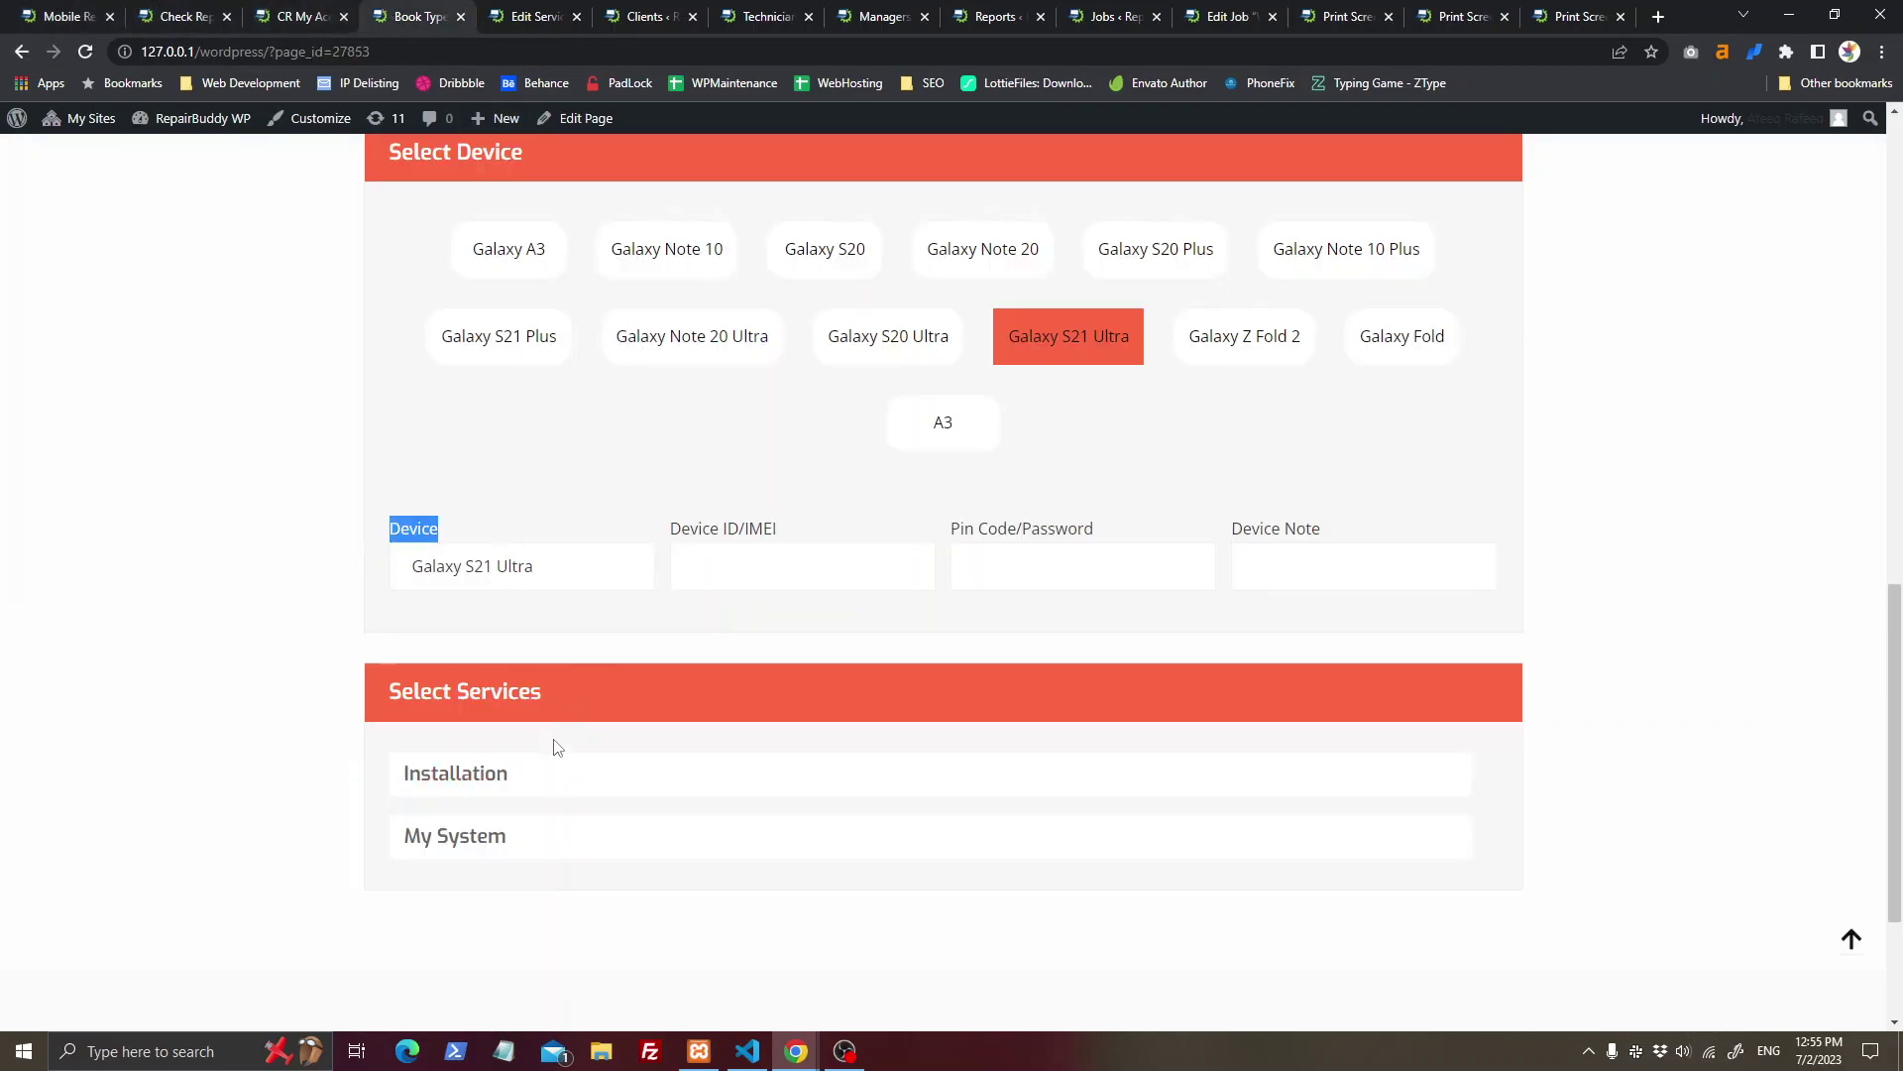
left_click(908, 566)
key("Tab")
key("Tab")
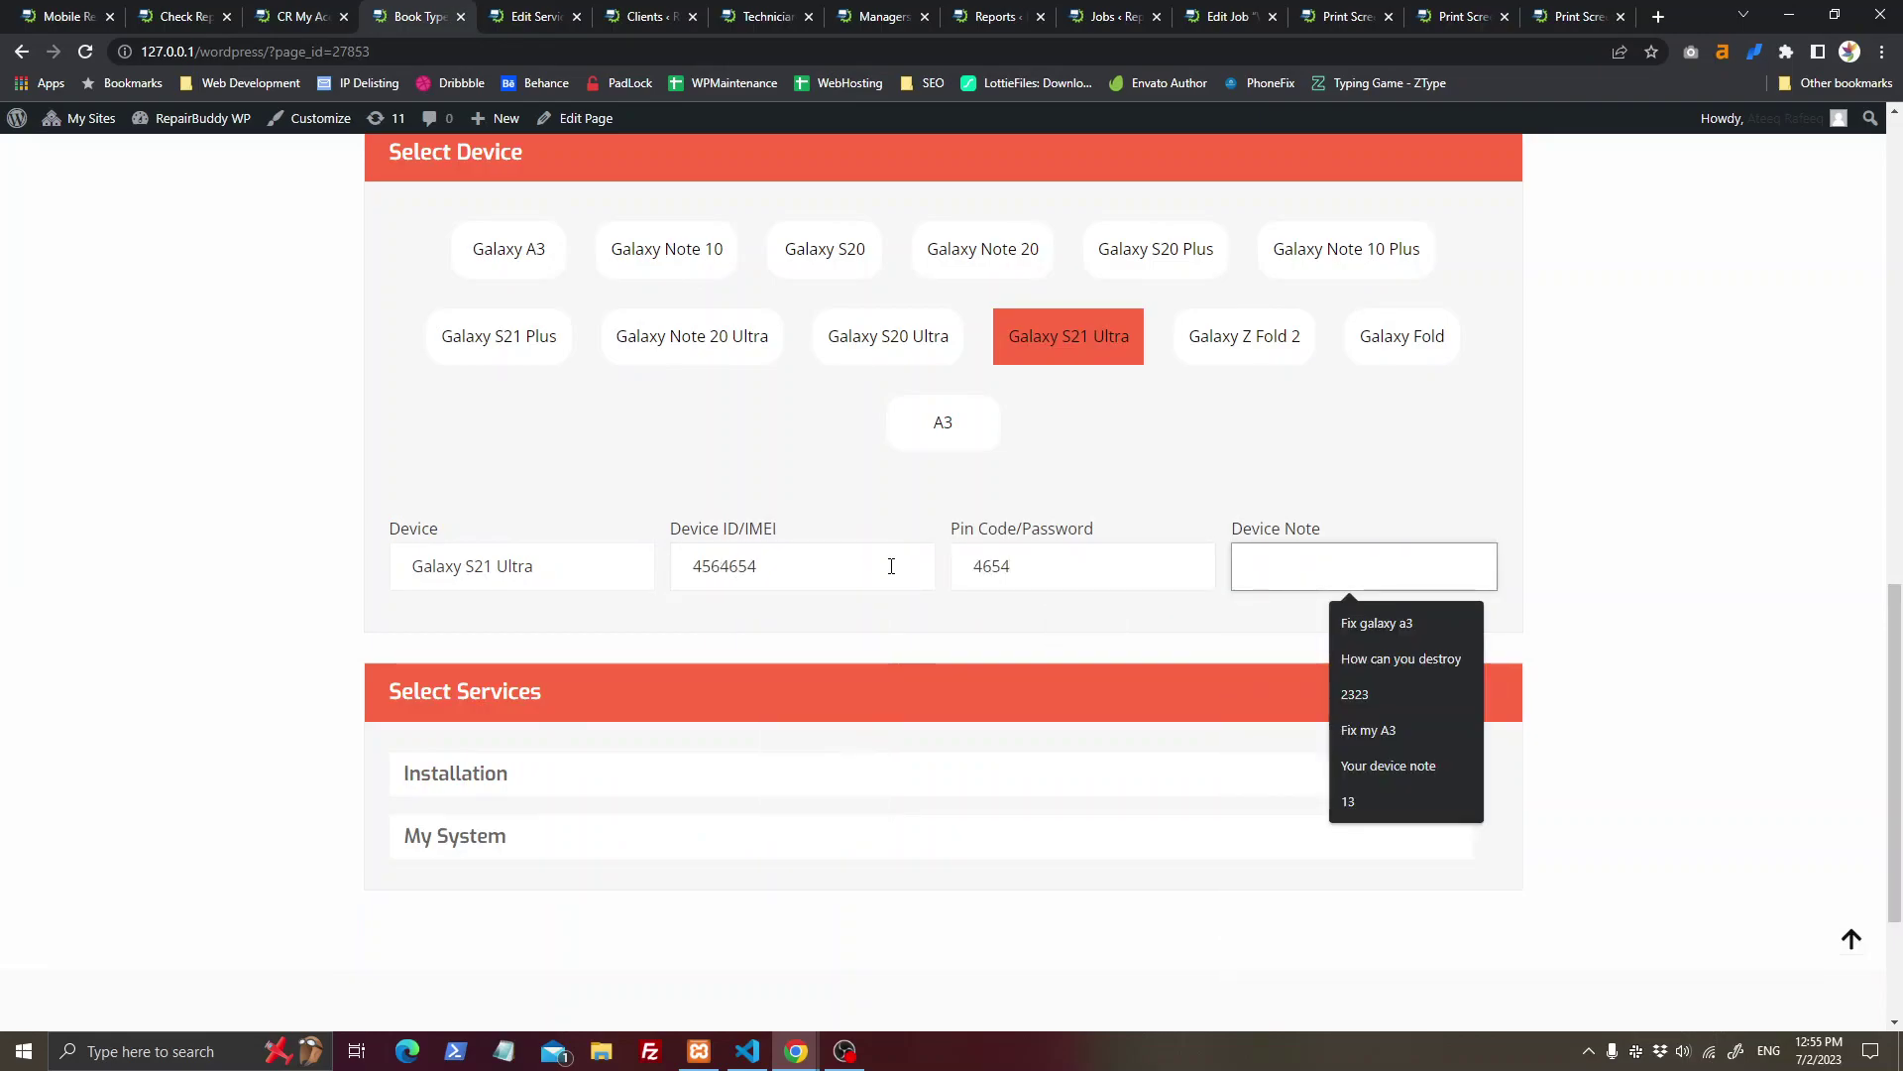
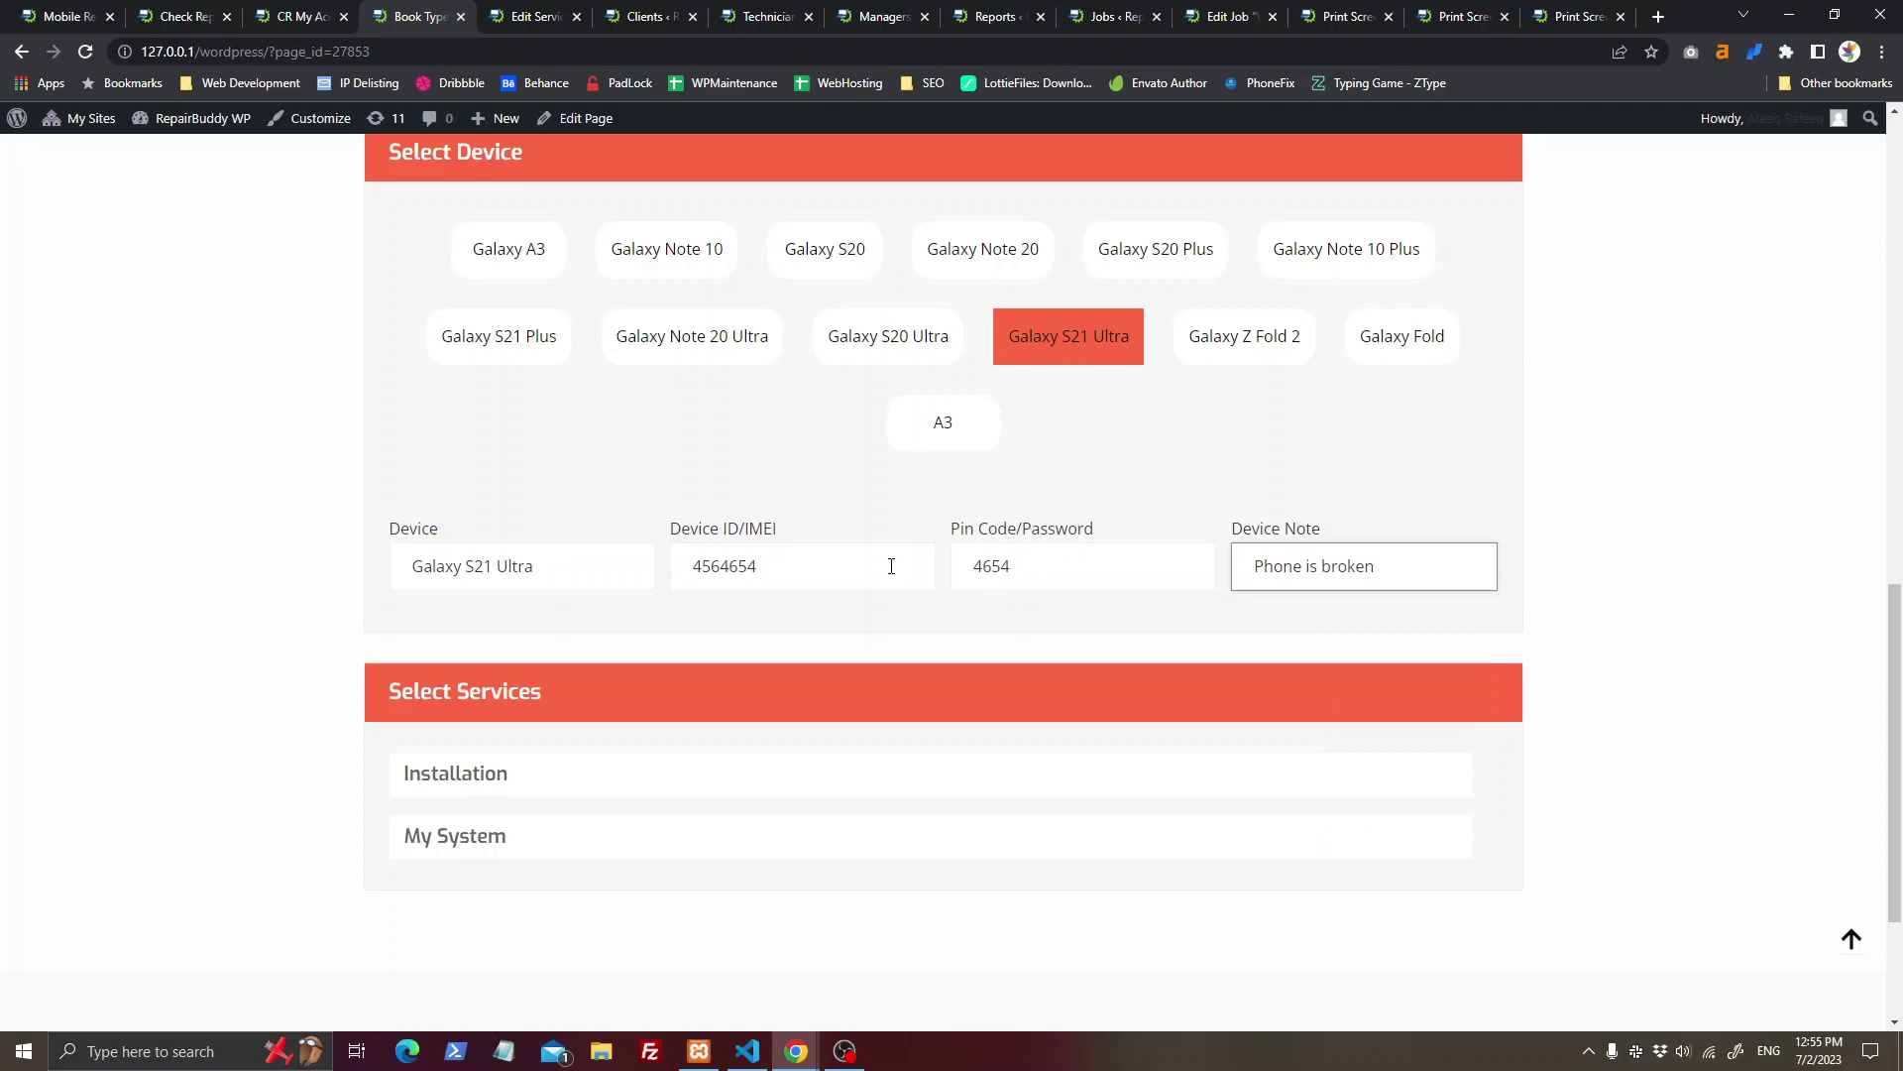
Step: Choose the Parts Replacement service under My System, then open the System Cleanup service editor
scroll(892, 566, "down", 3)
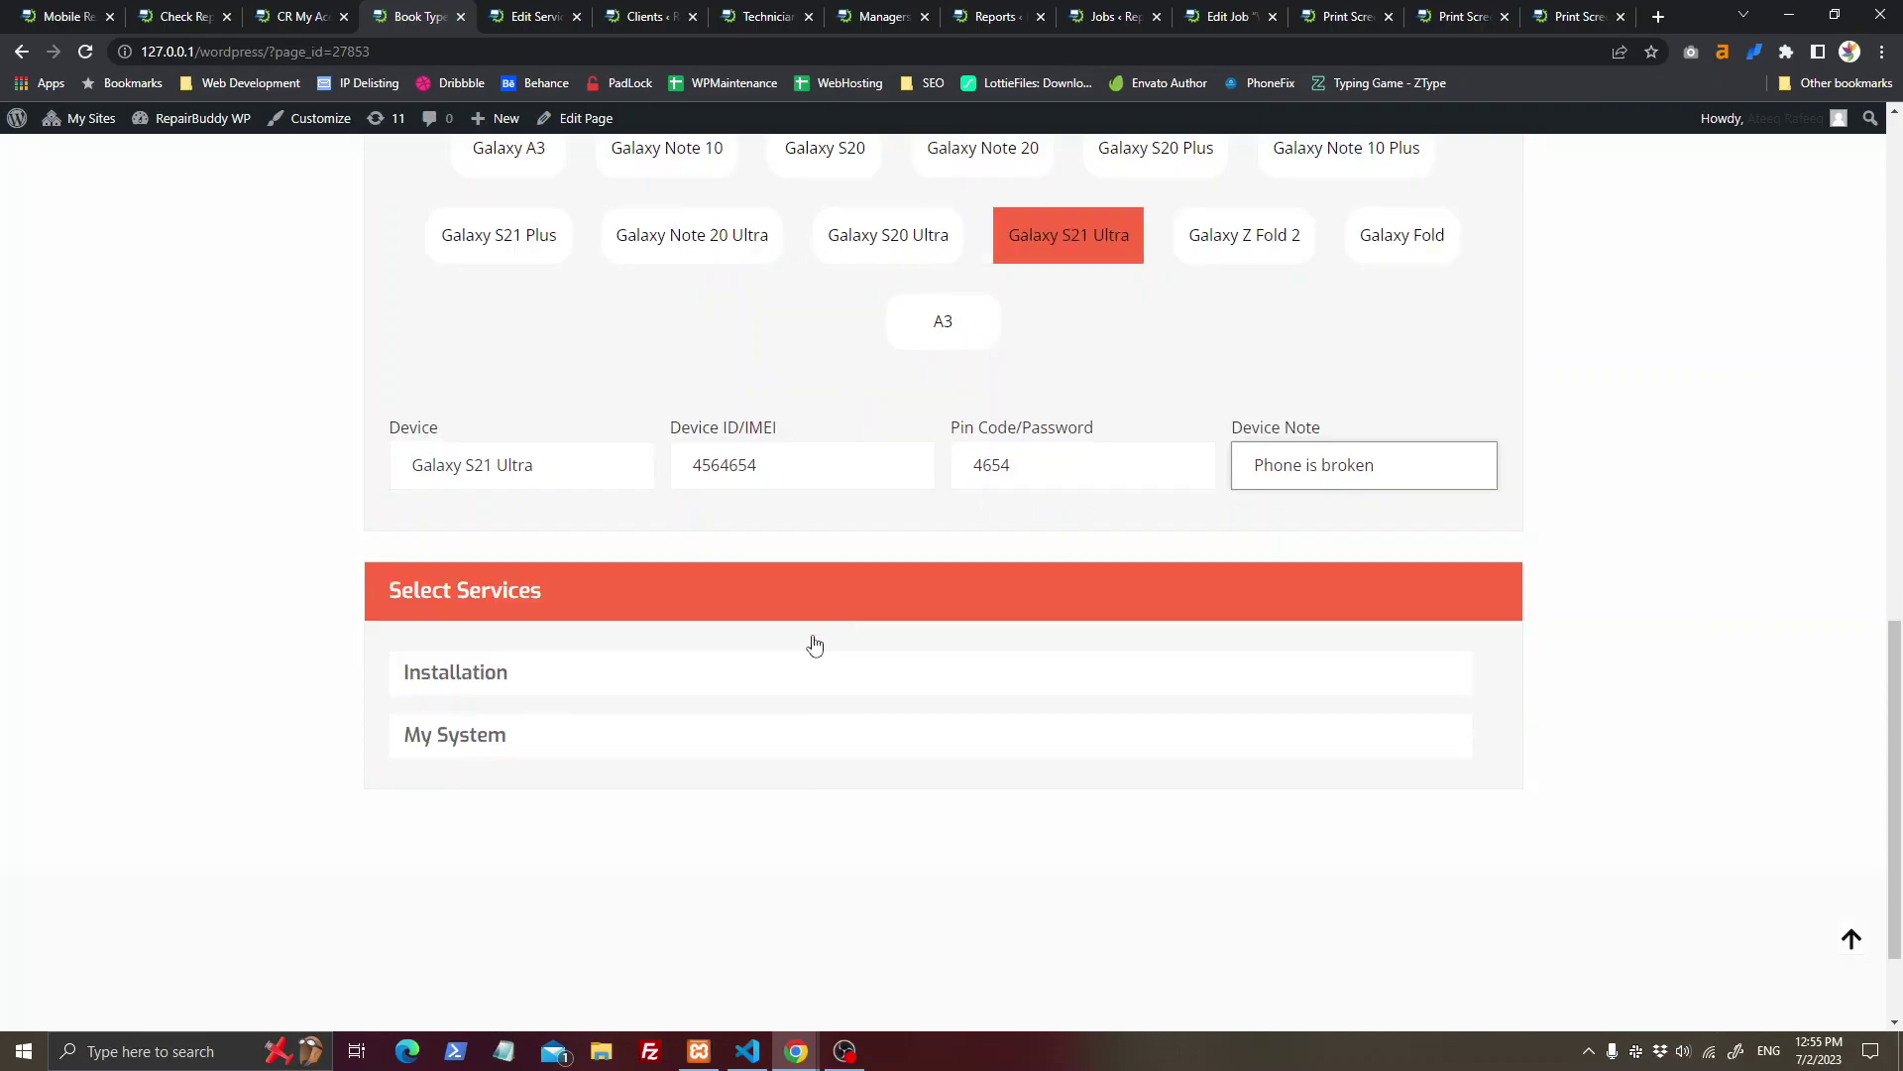
left_click(734, 595)
left_click(788, 704)
scroll(783, 706, "up", 5)
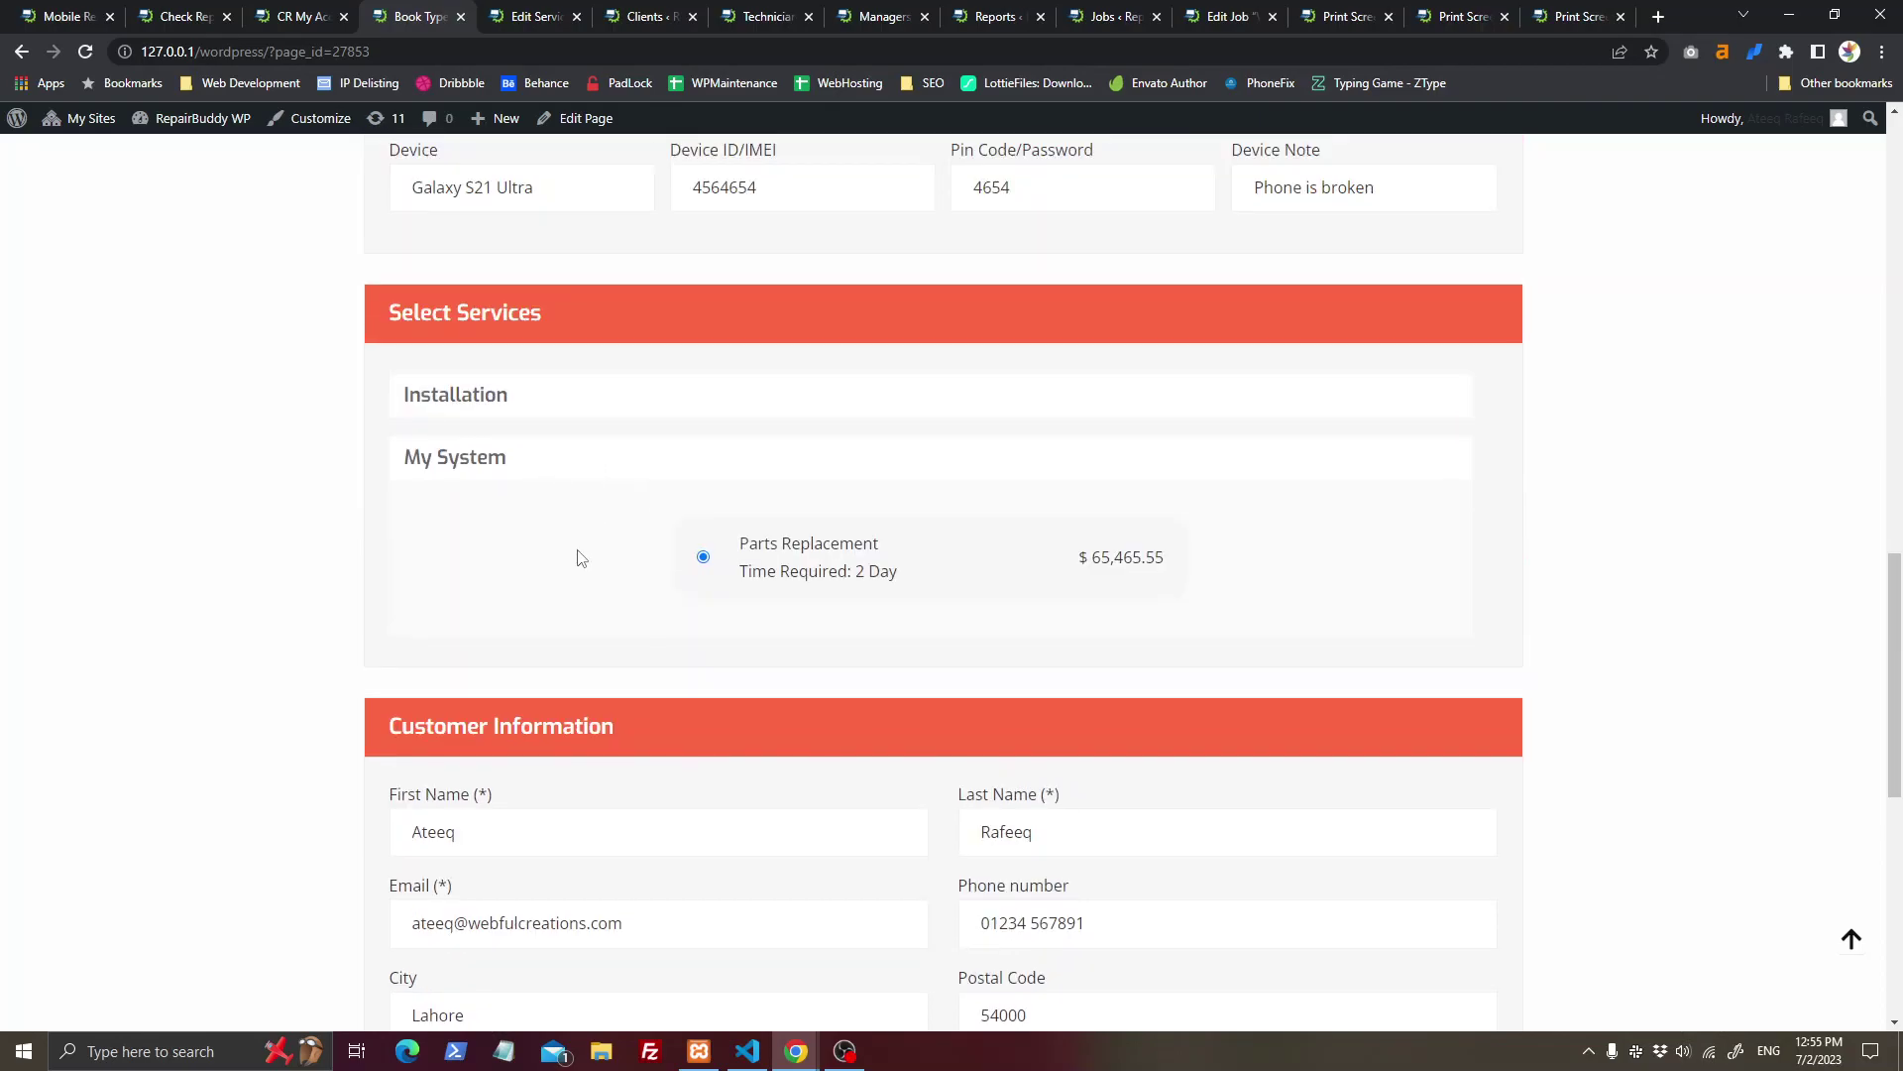
scroll(828, 604, "up", 3)
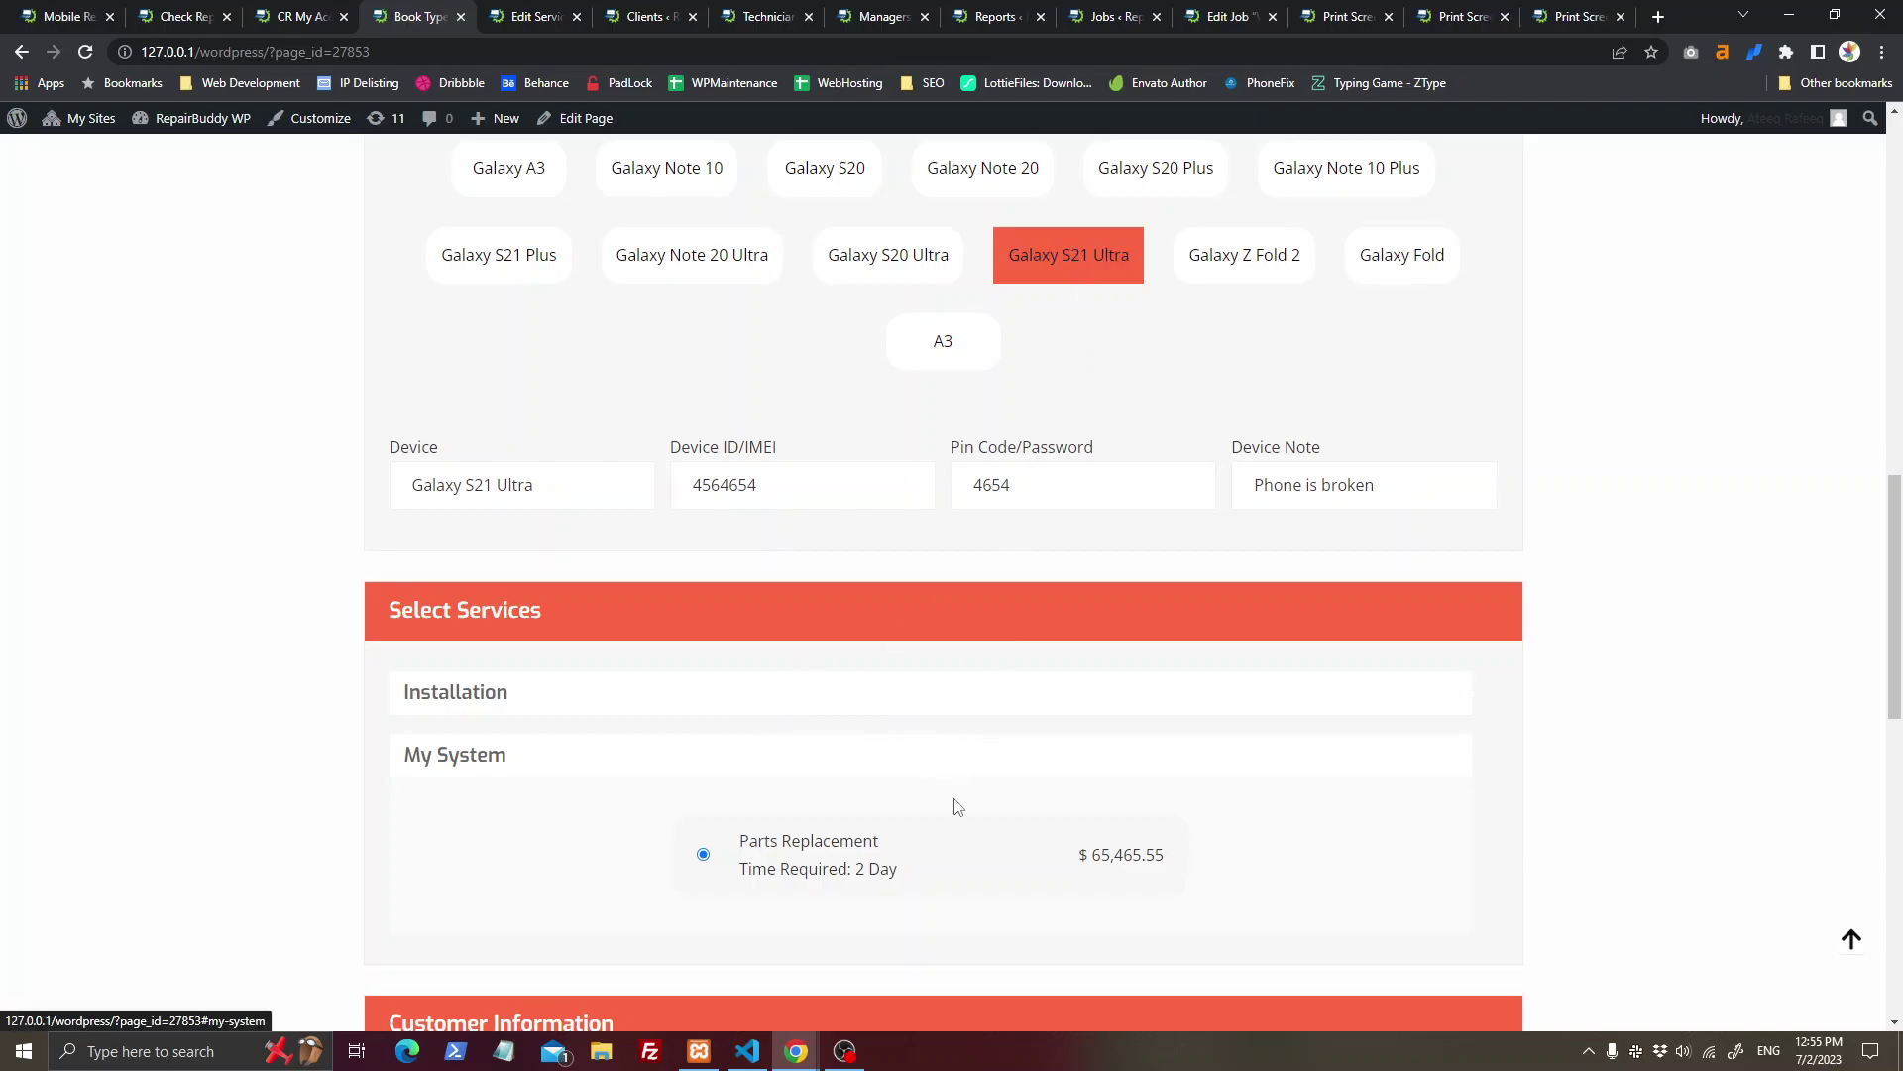
left_click(550, 24)
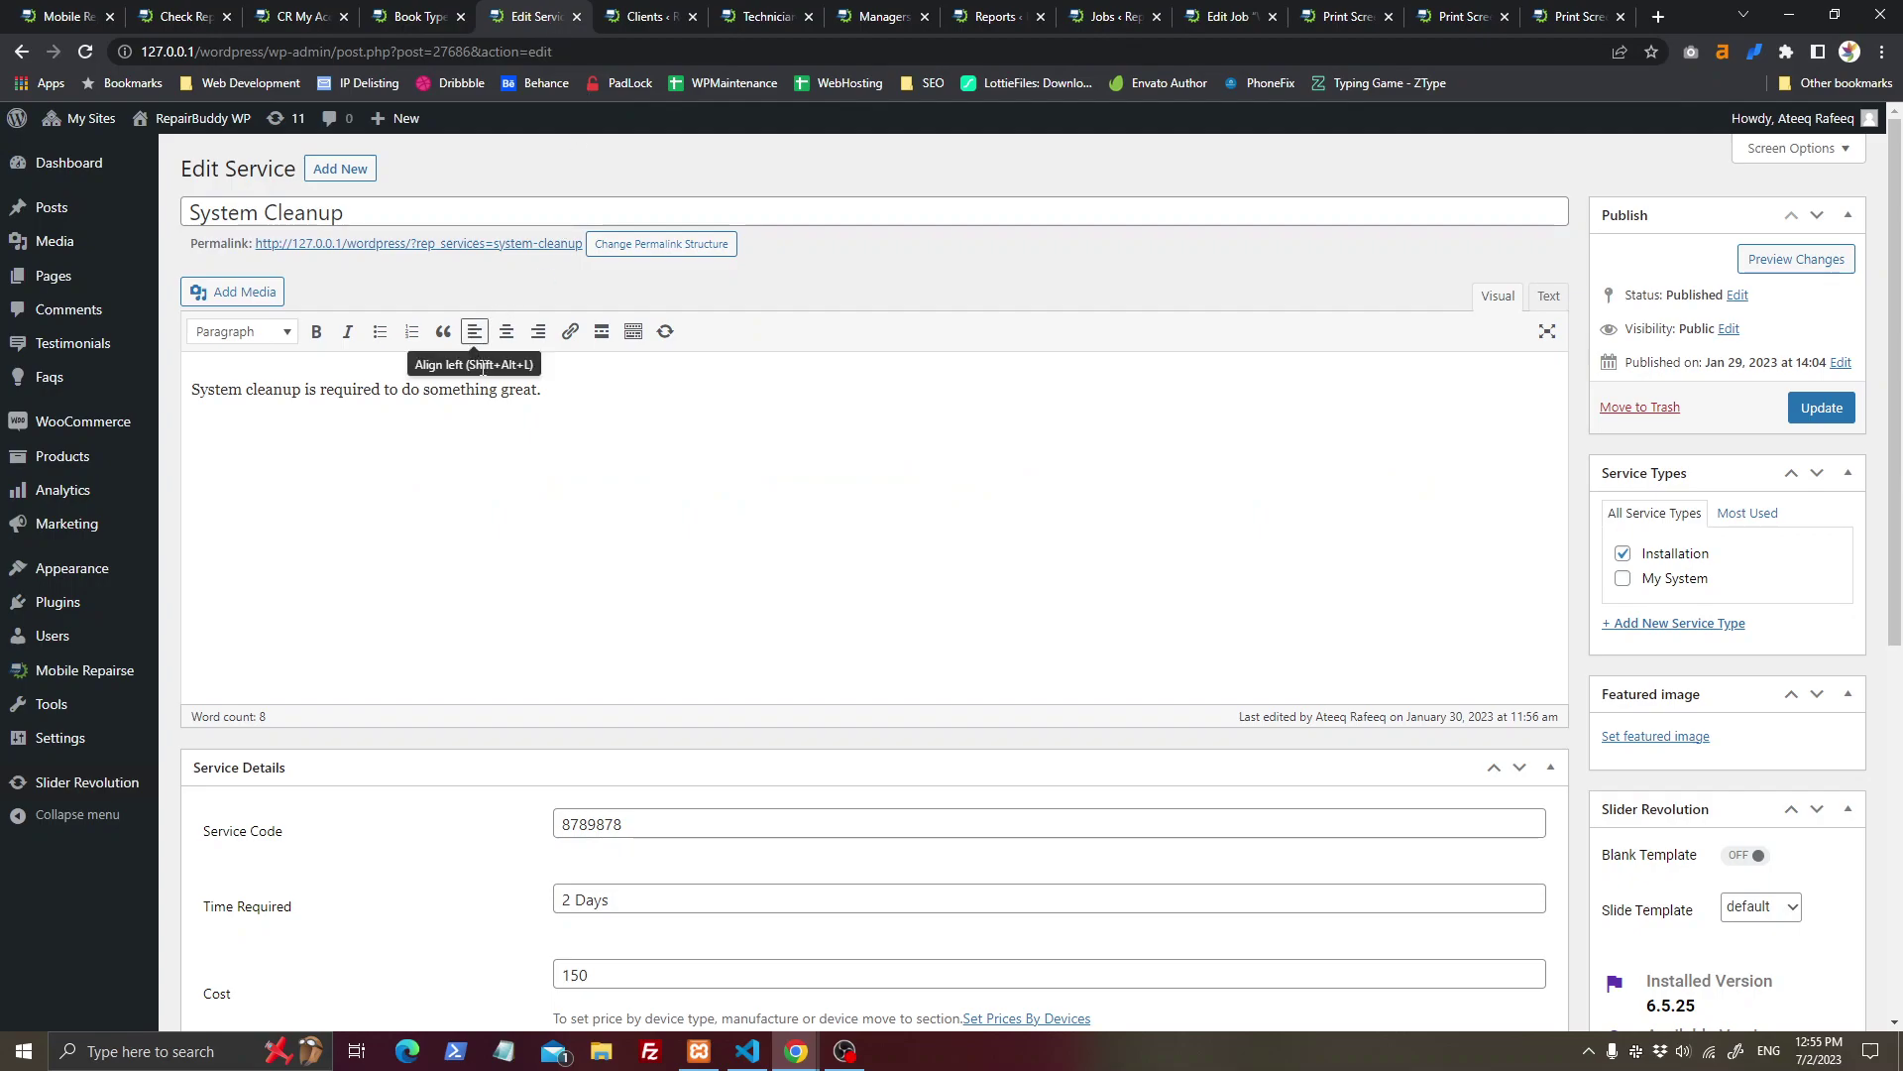
Step: Open the Services list in a new tab and return to the System Cleanup editor
mouse_move(109, 670)
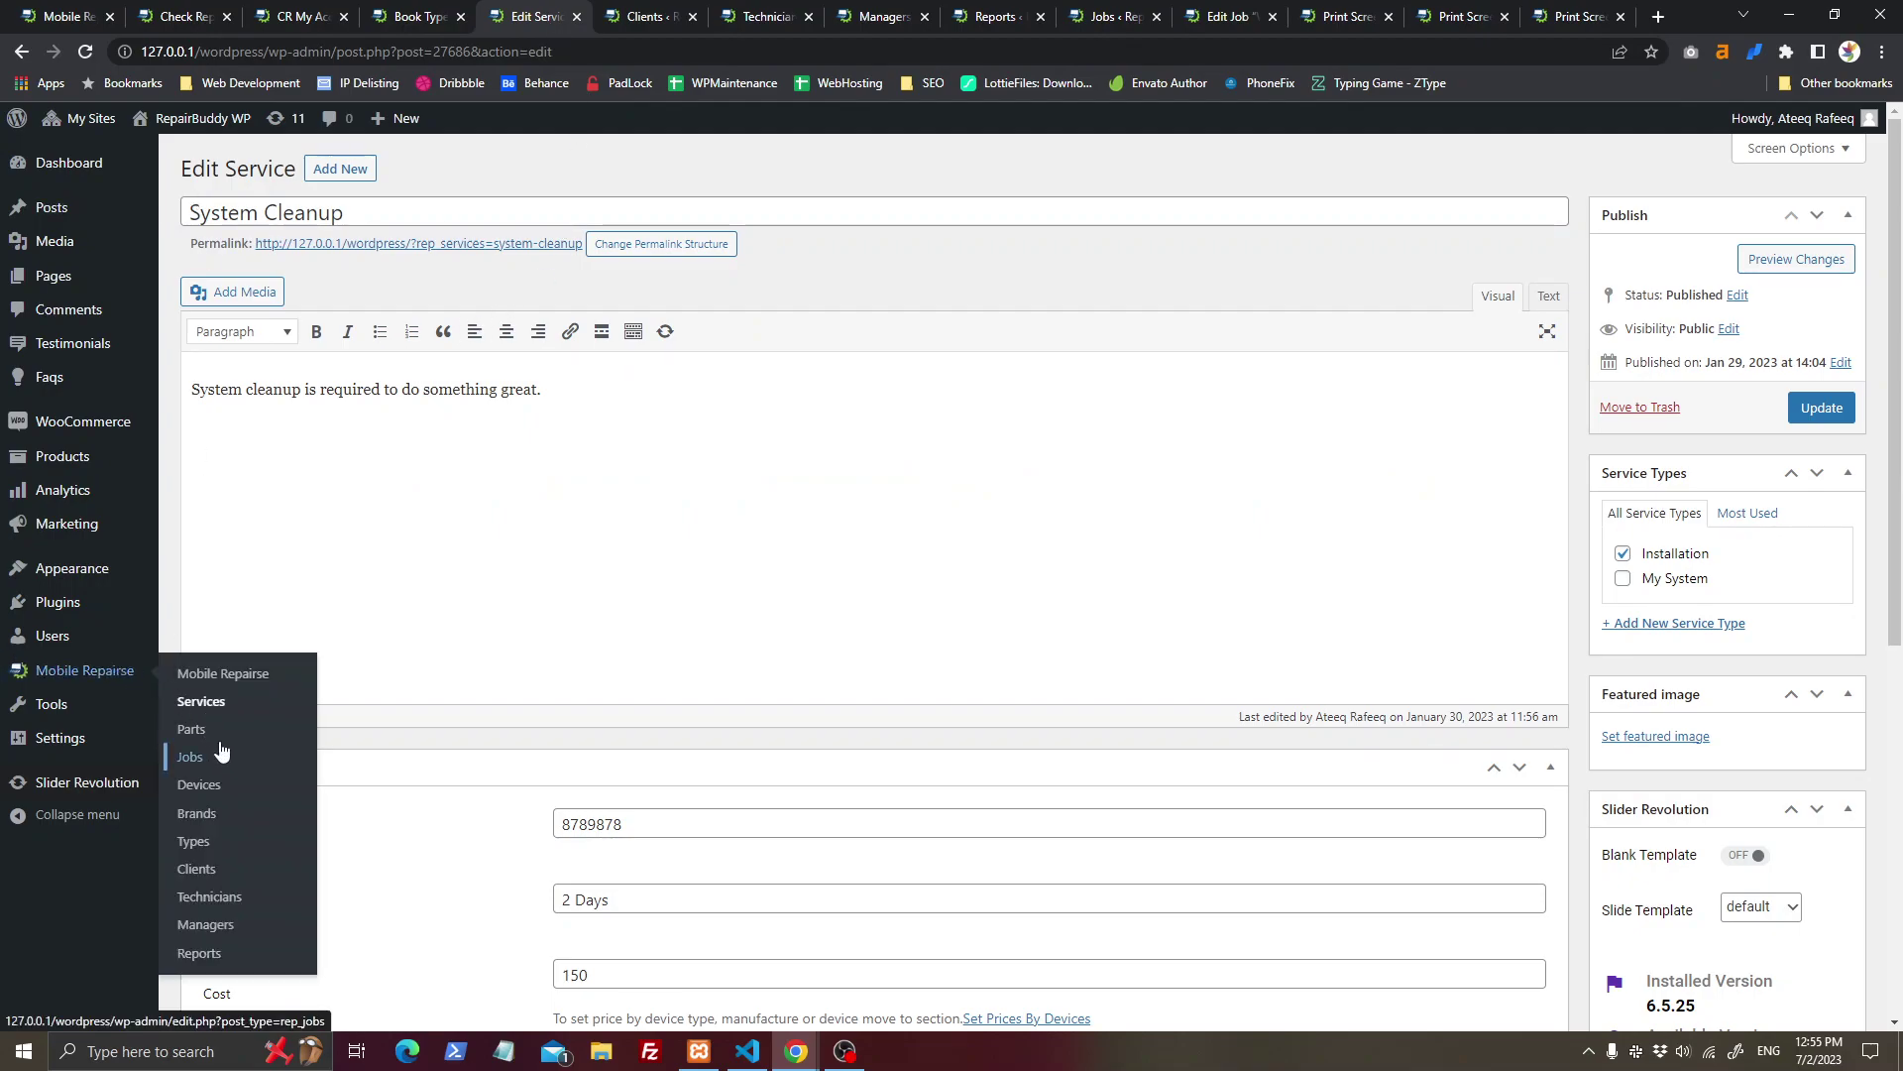
middle_click(184, 702)
left_click_drag(536, 8, 645, 8)
left_click(506, 11)
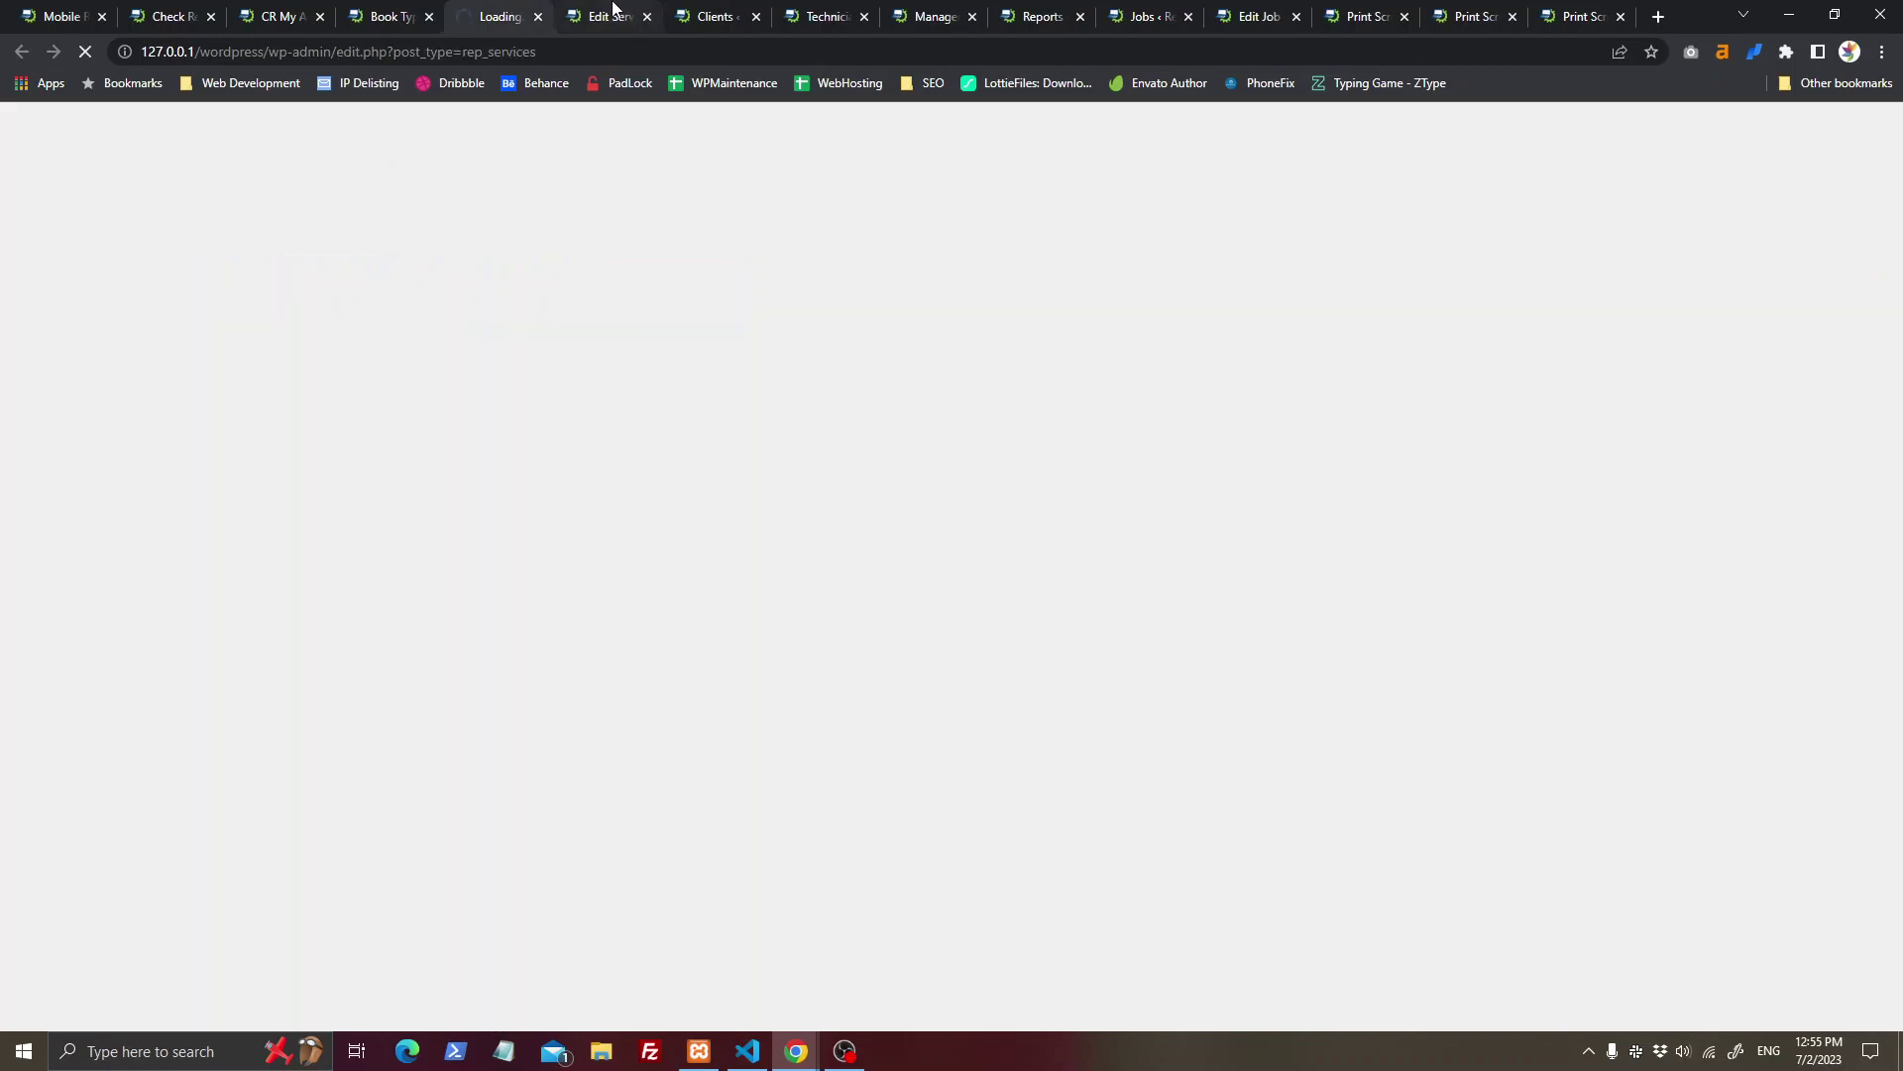
left_click(620, 14)
Step: Review time and cost, then deactivate the Tablets price in the Set price by Types table
scroll(760, 541, "down", 2)
left_click(769, 600)
left_click(651, 682)
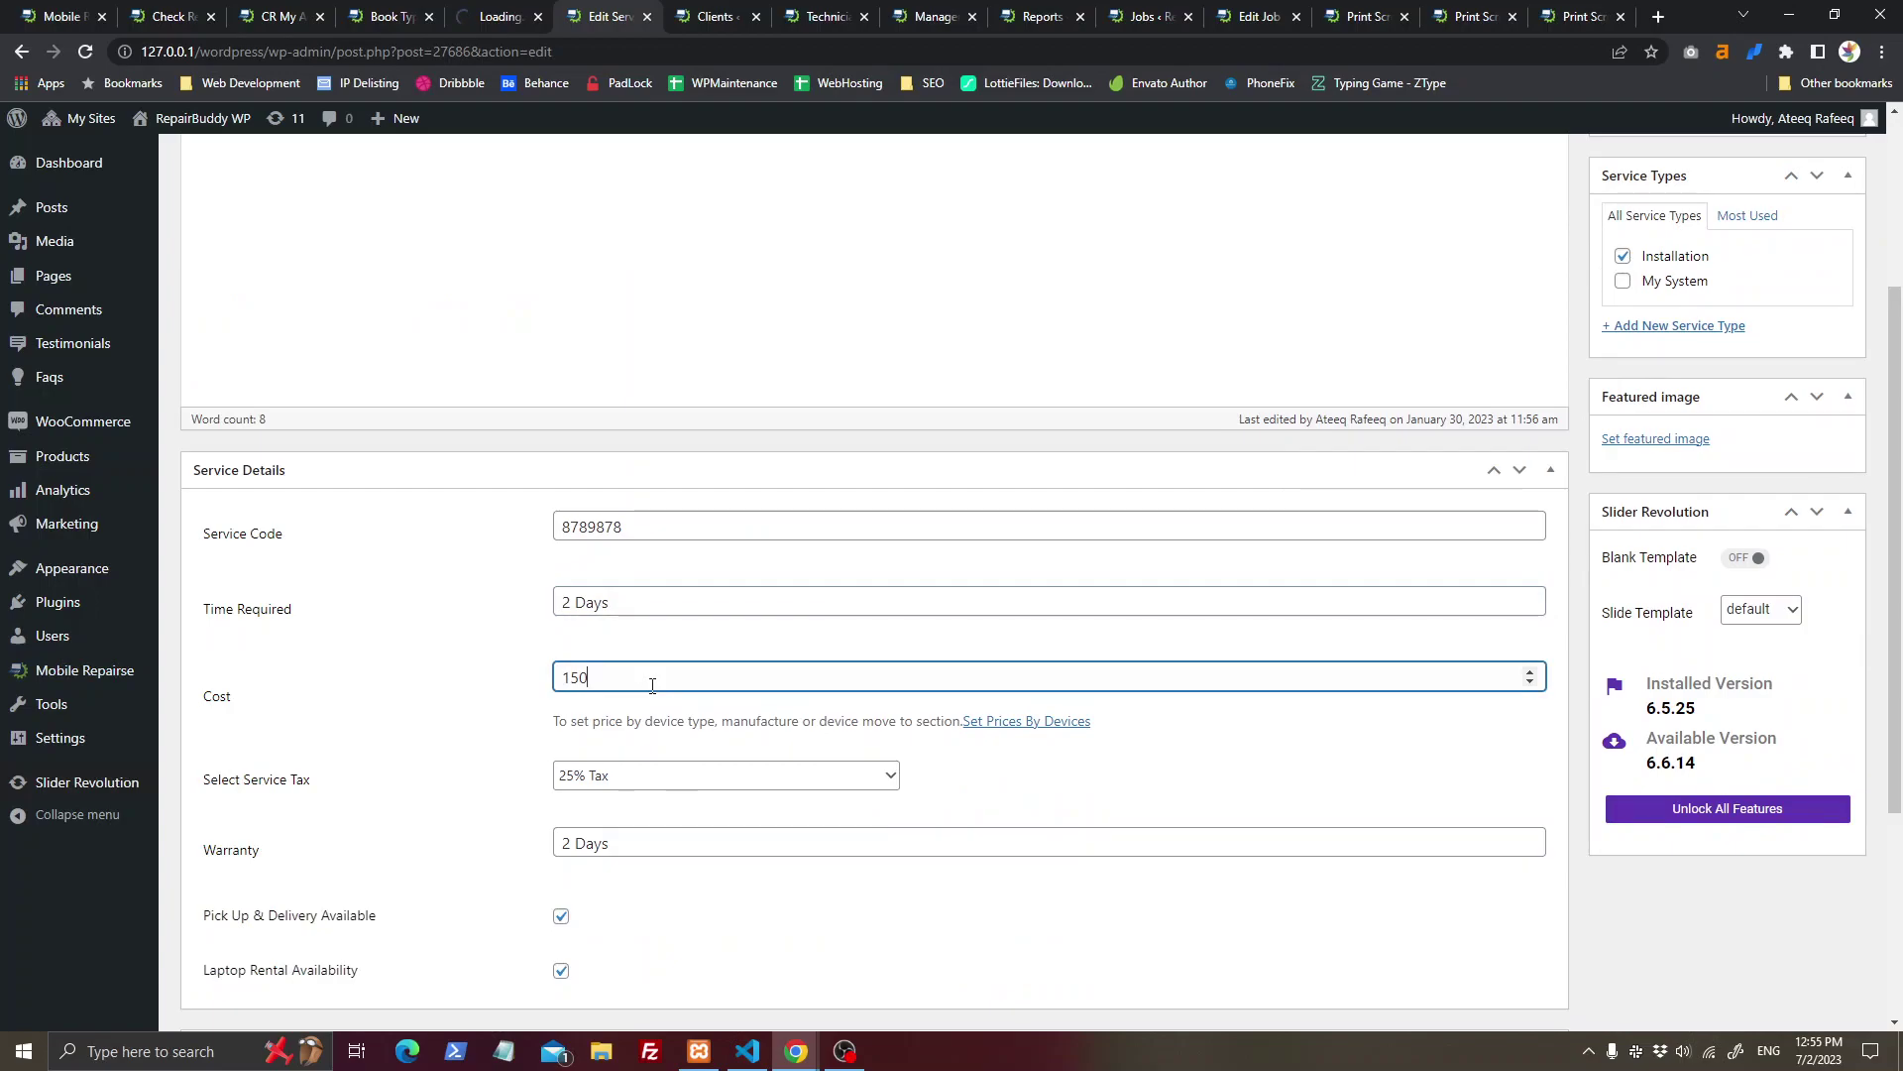
scroll(650, 684, "down", 3)
left_click(680, 765)
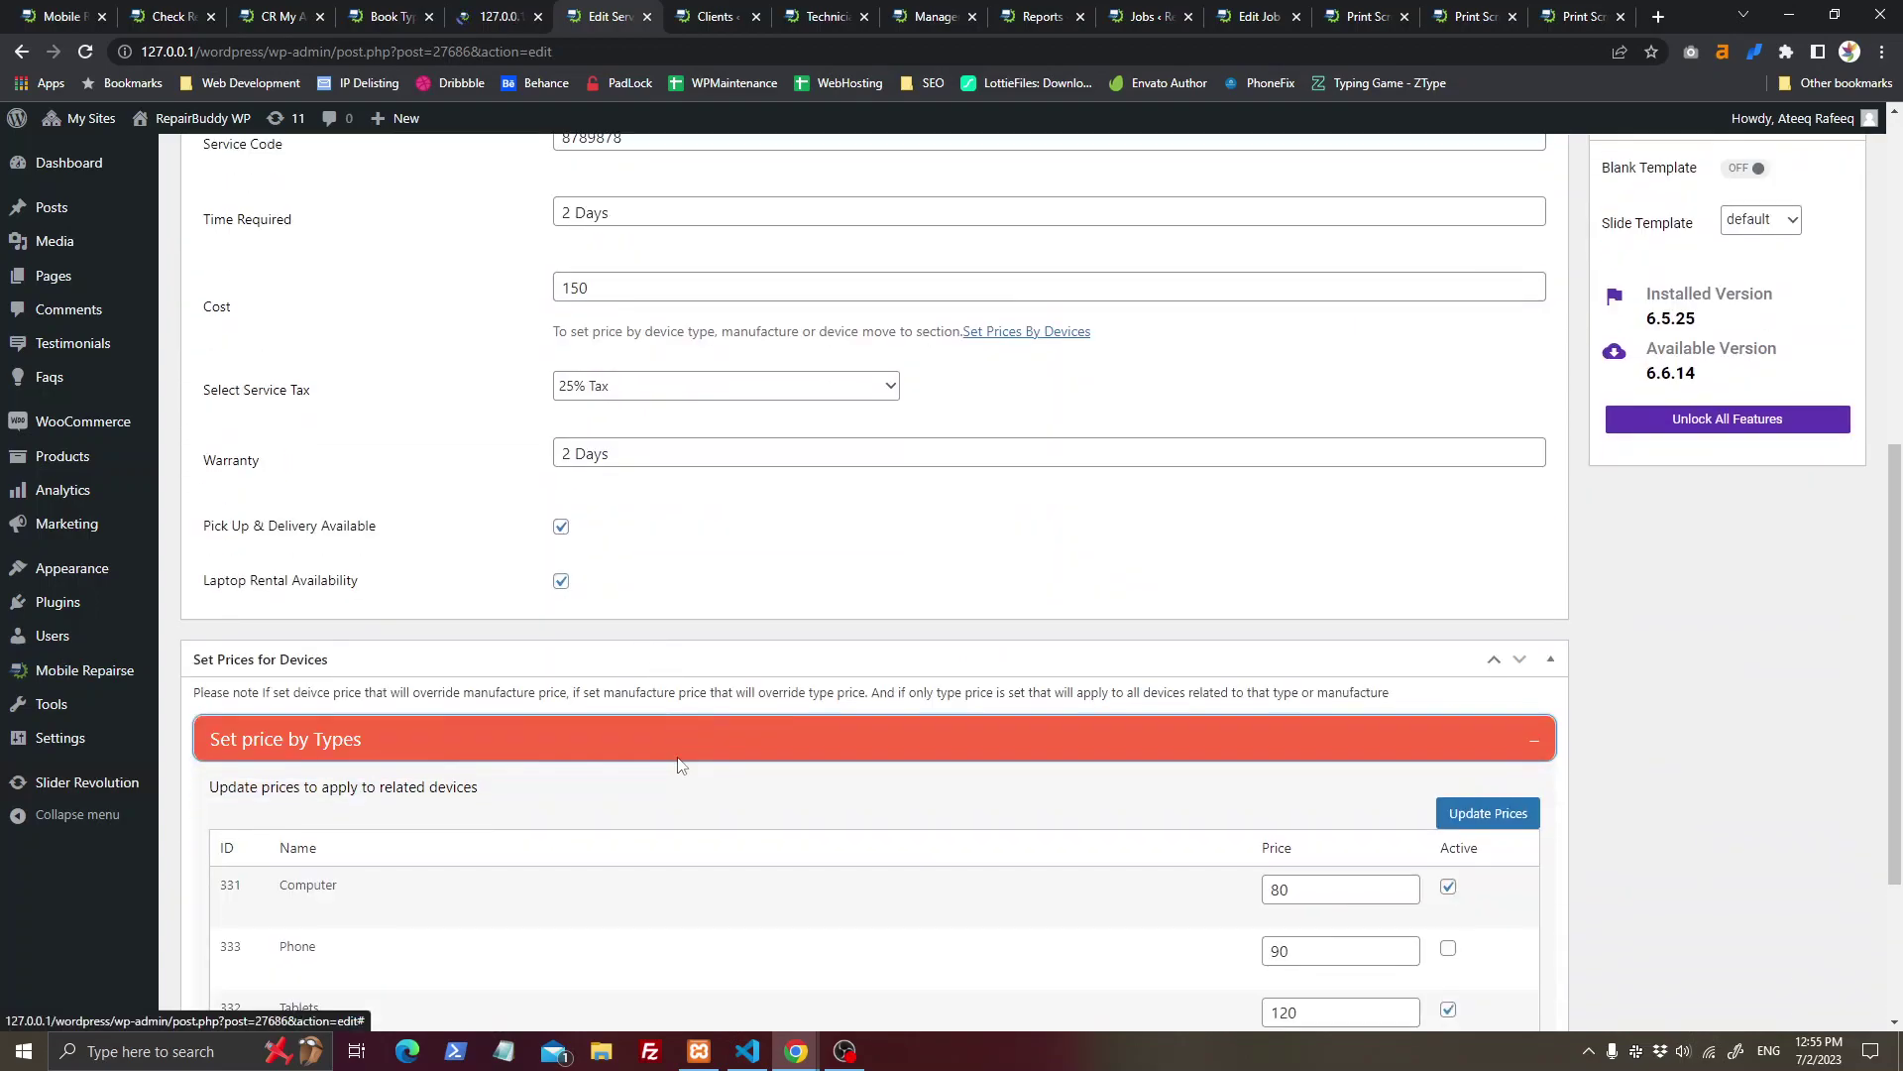
scroll(286, 671, "down", 3)
double_click(1272, 619)
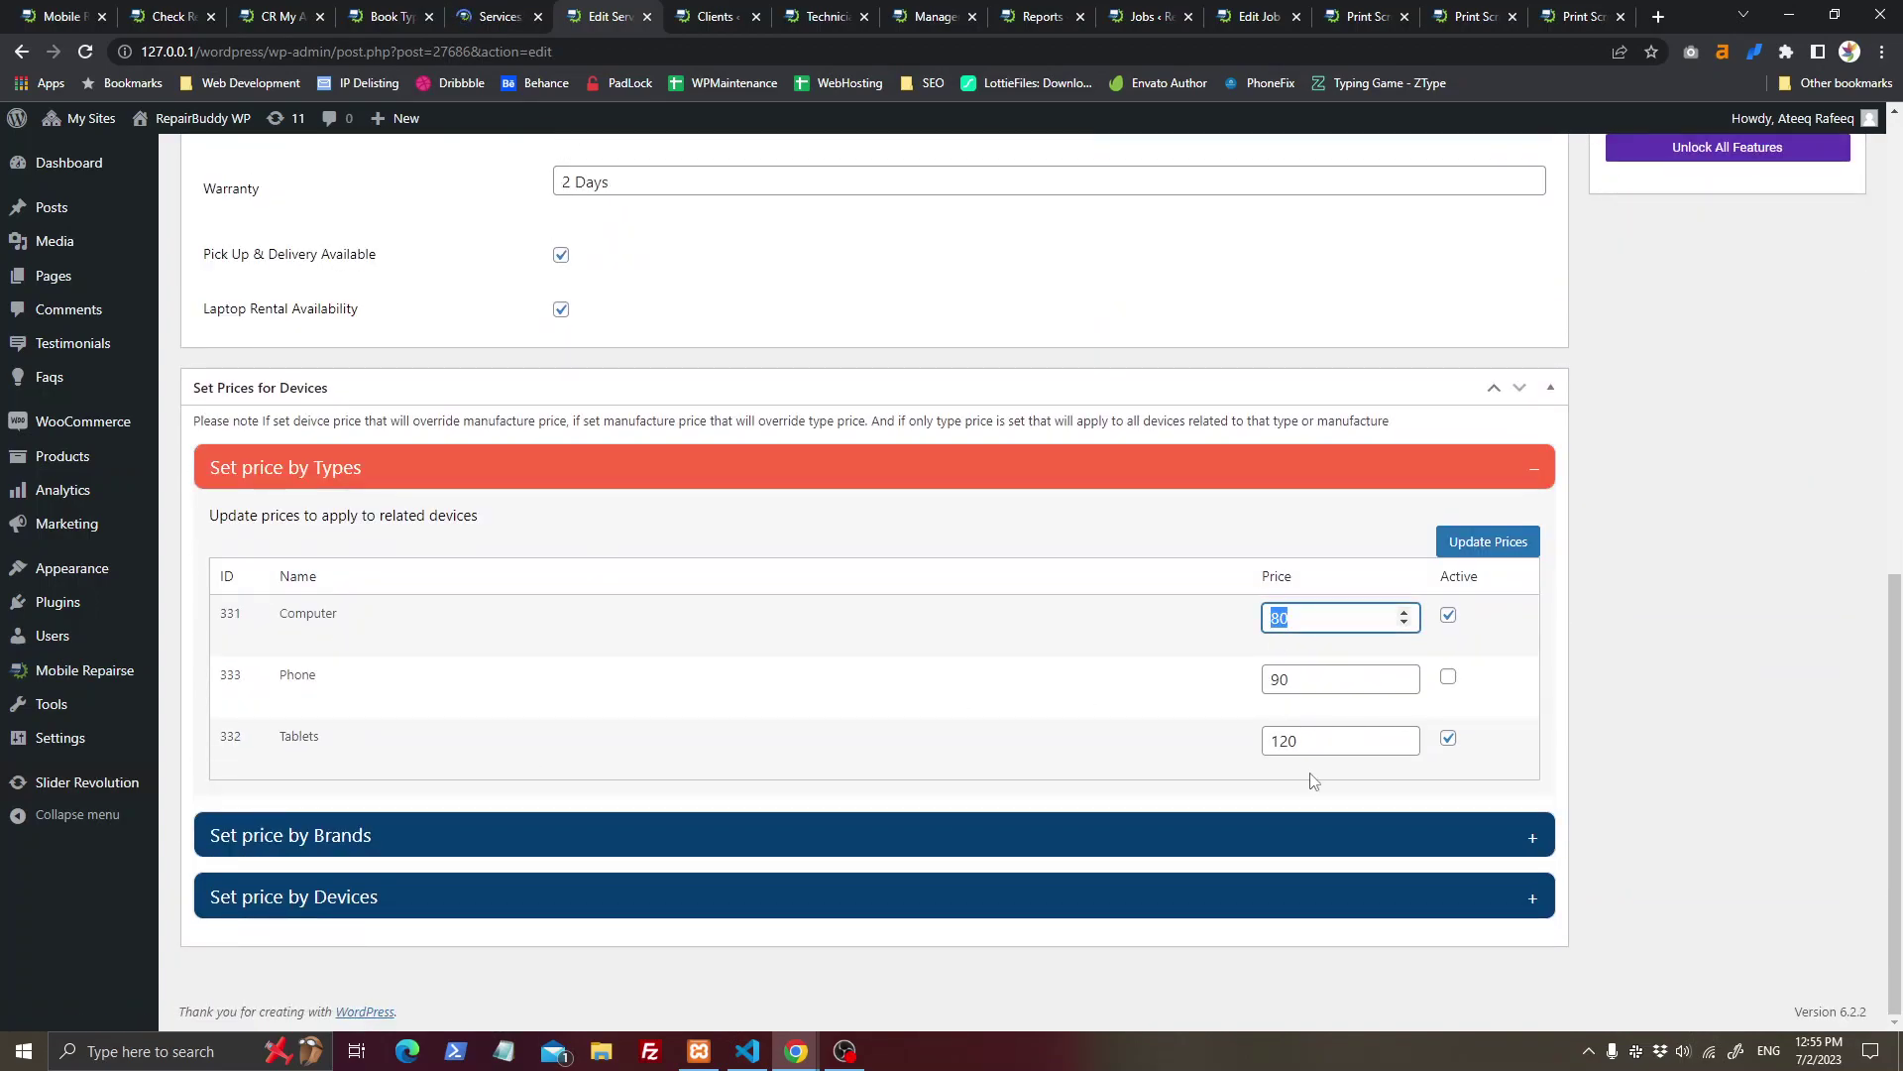
double_click(1286, 678)
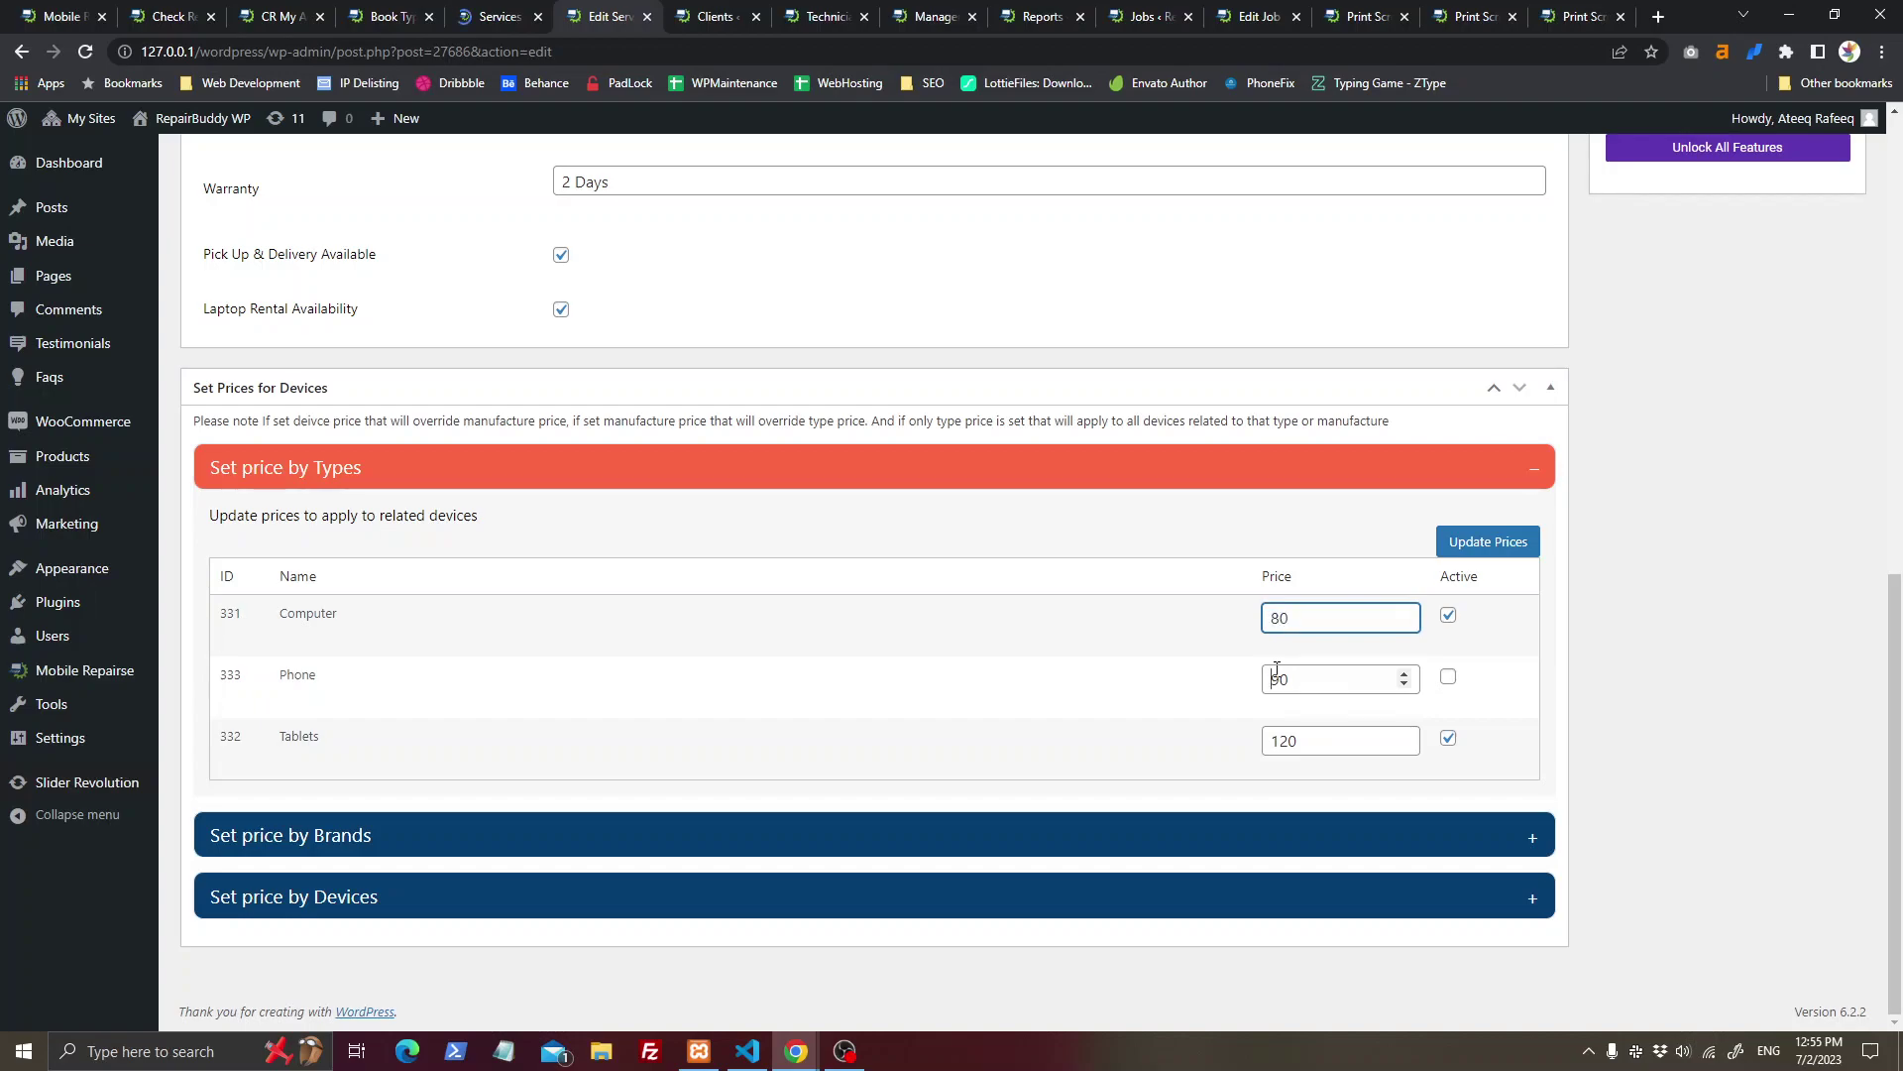
double_click(1287, 741)
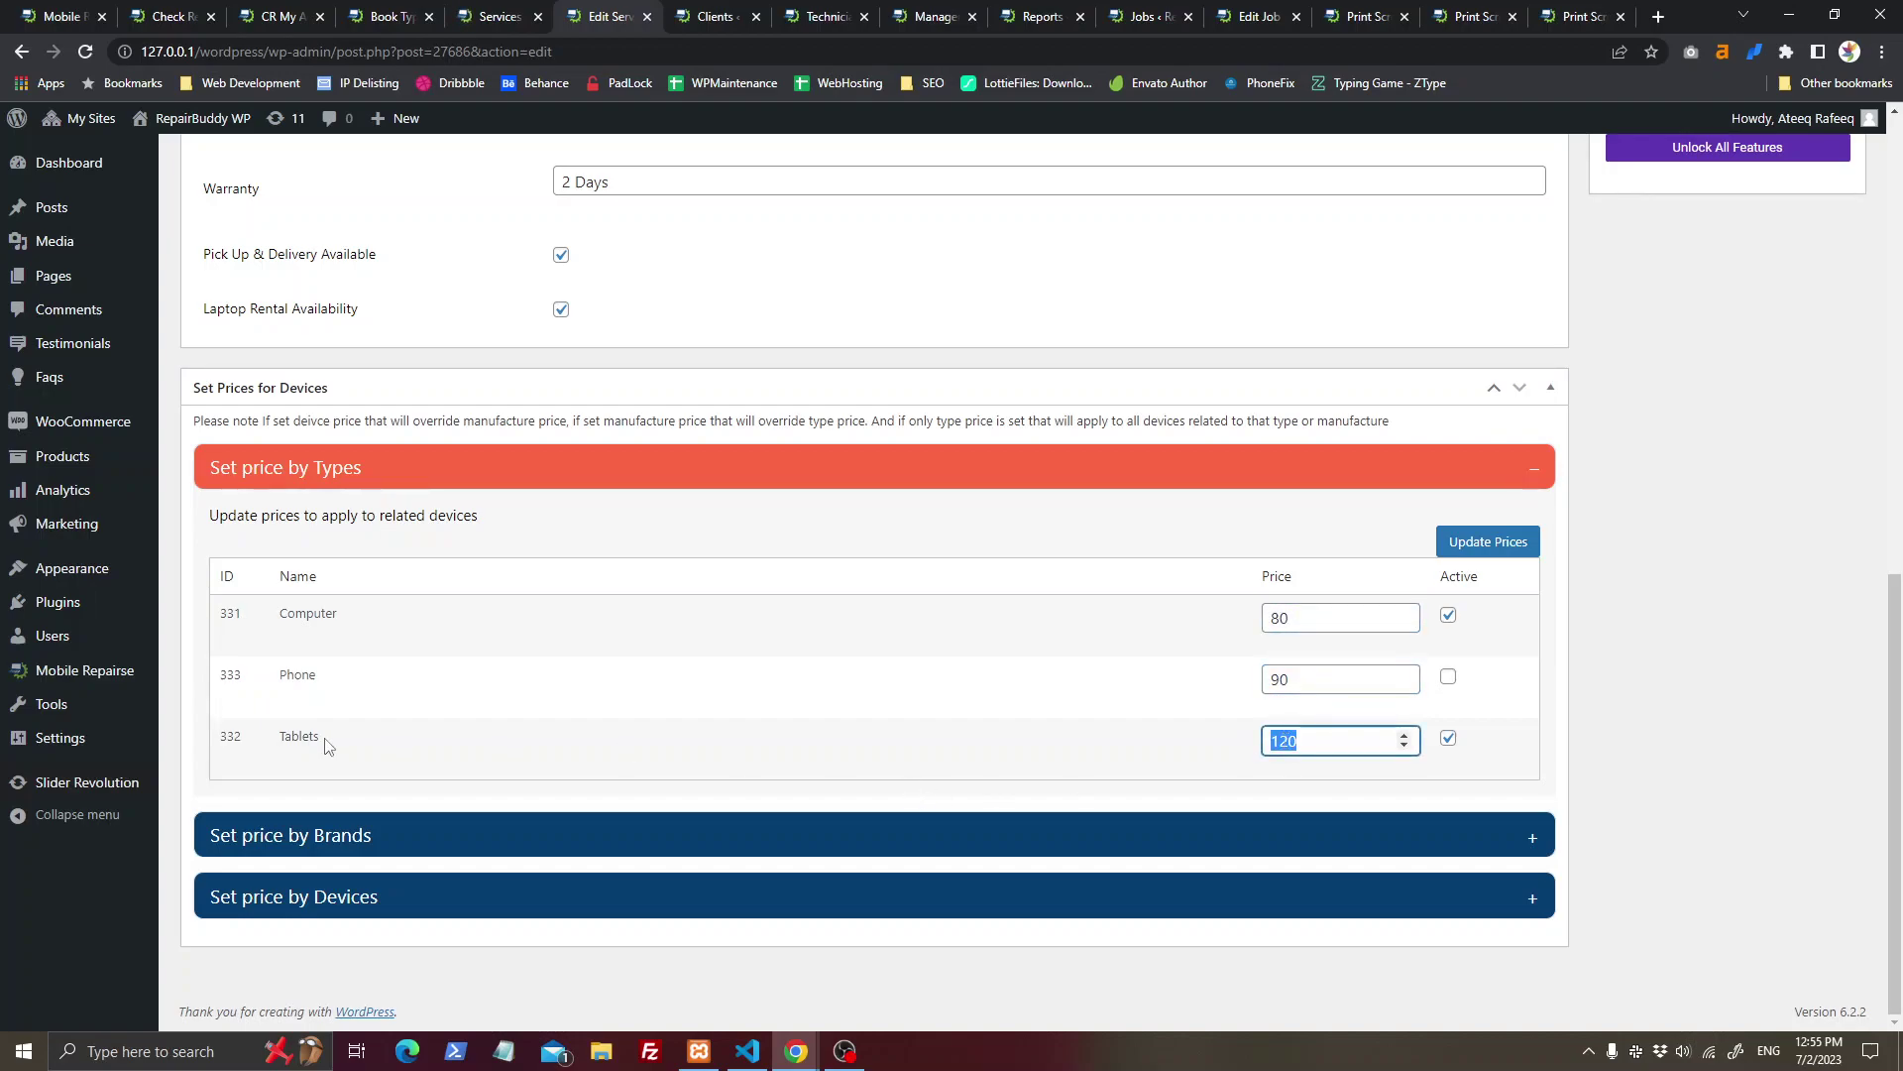
left_click(1448, 680)
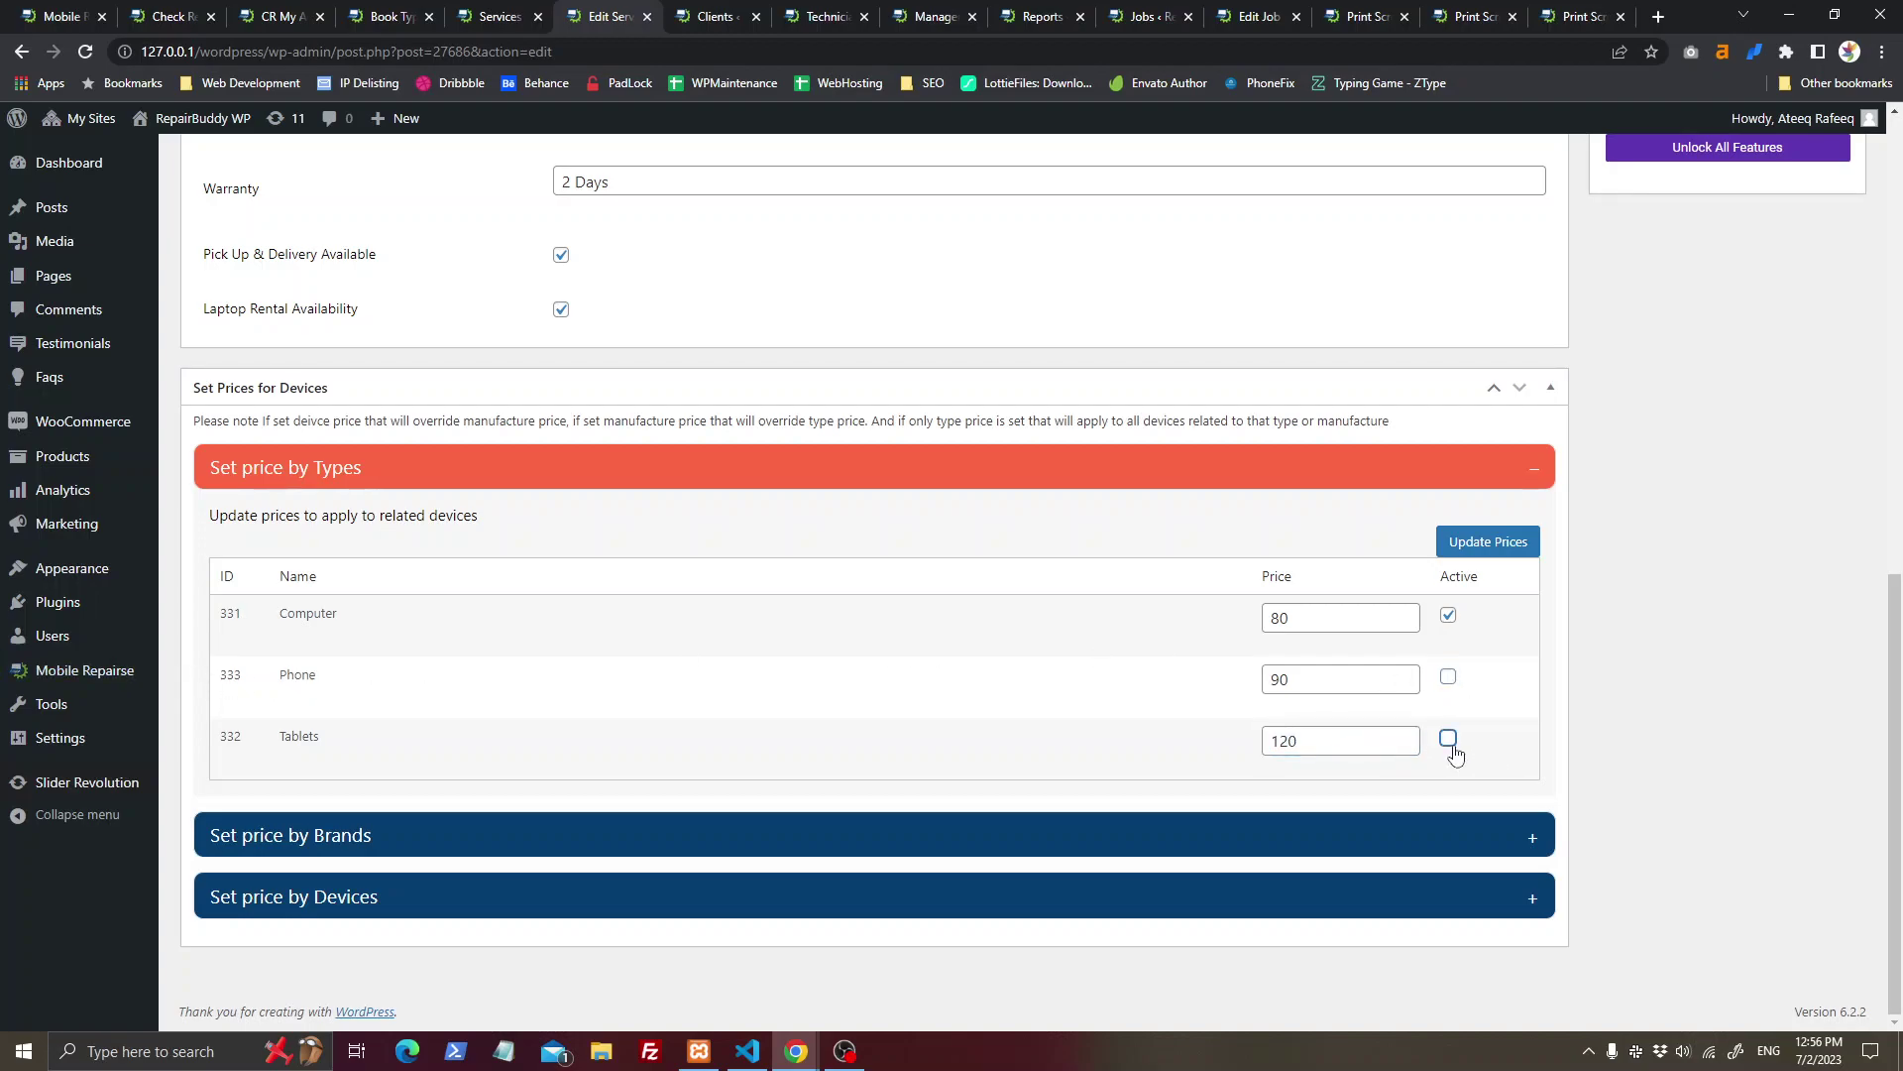
Step: Review the per-brand and per-device price tables, then show the Services list
left_click(556, 829)
scroll(1474, 667, "down", 2)
left_click(1309, 618)
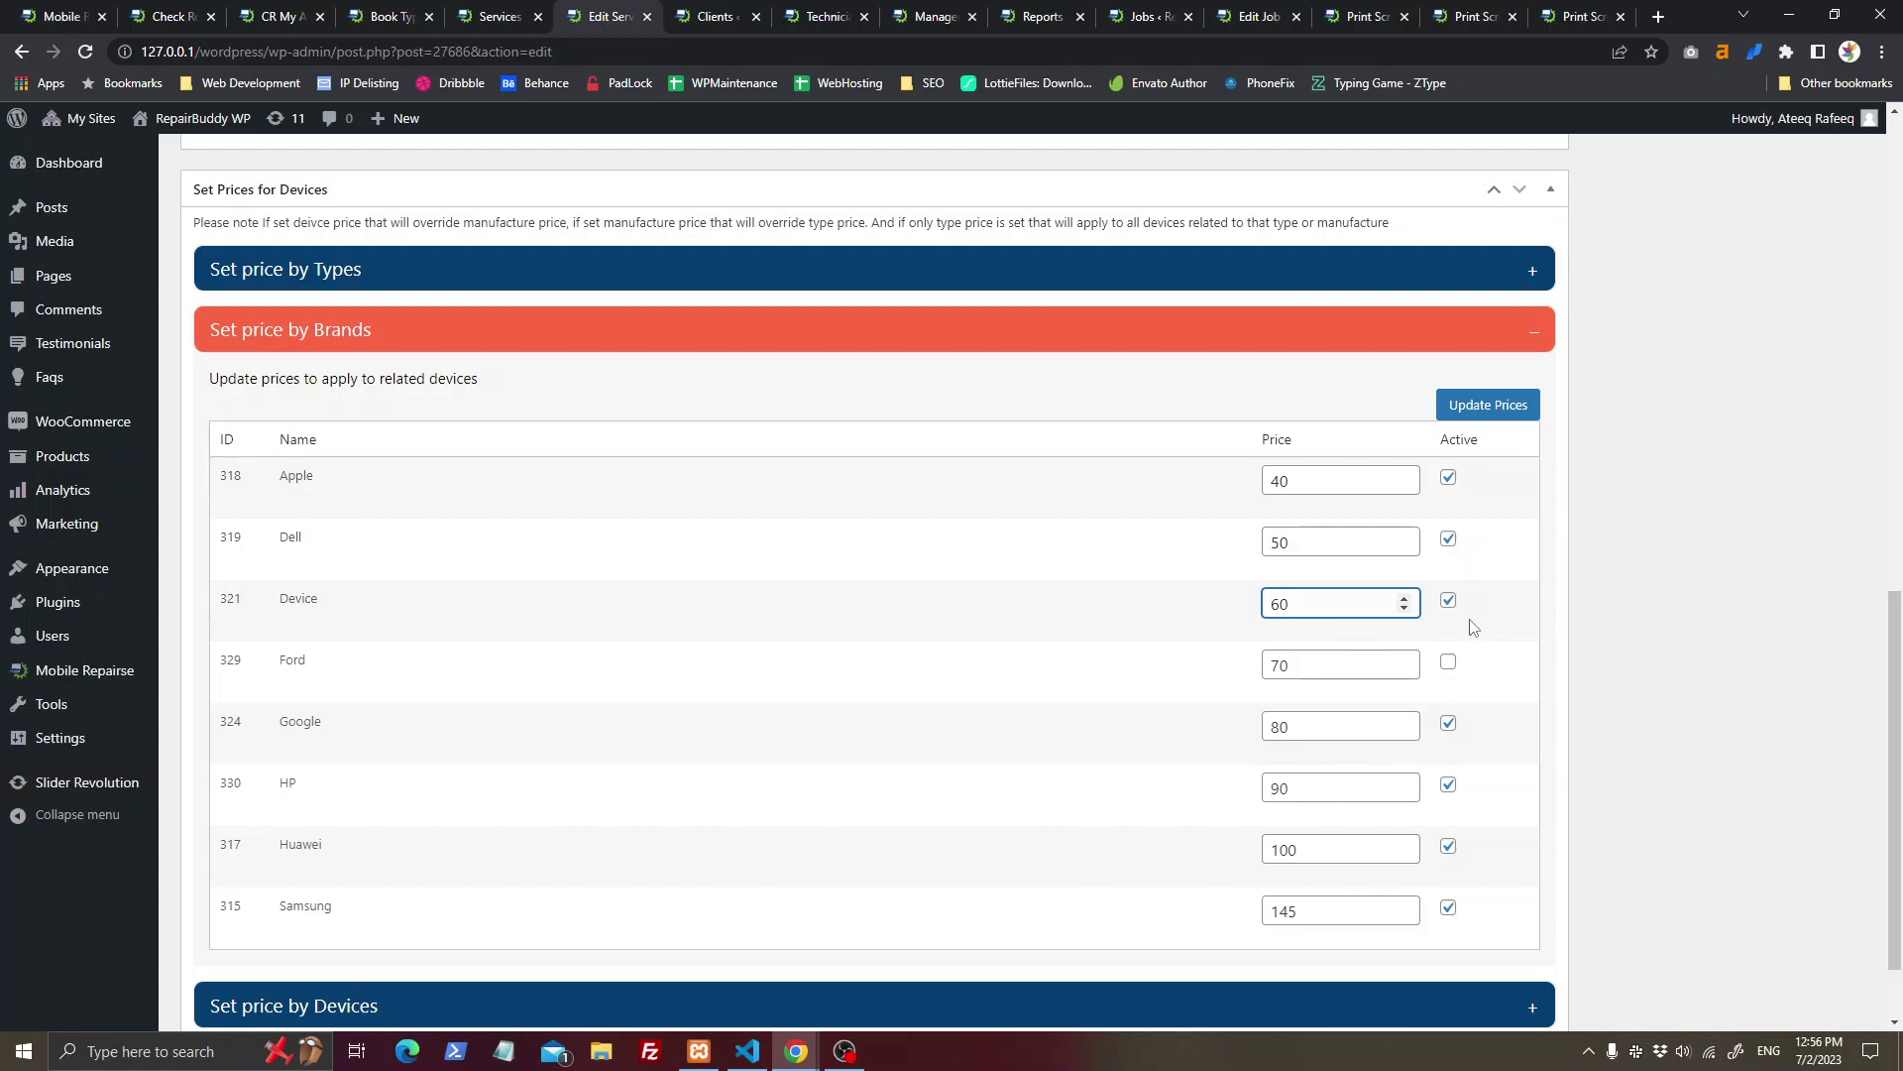
scroll(892, 645, "up", 15)
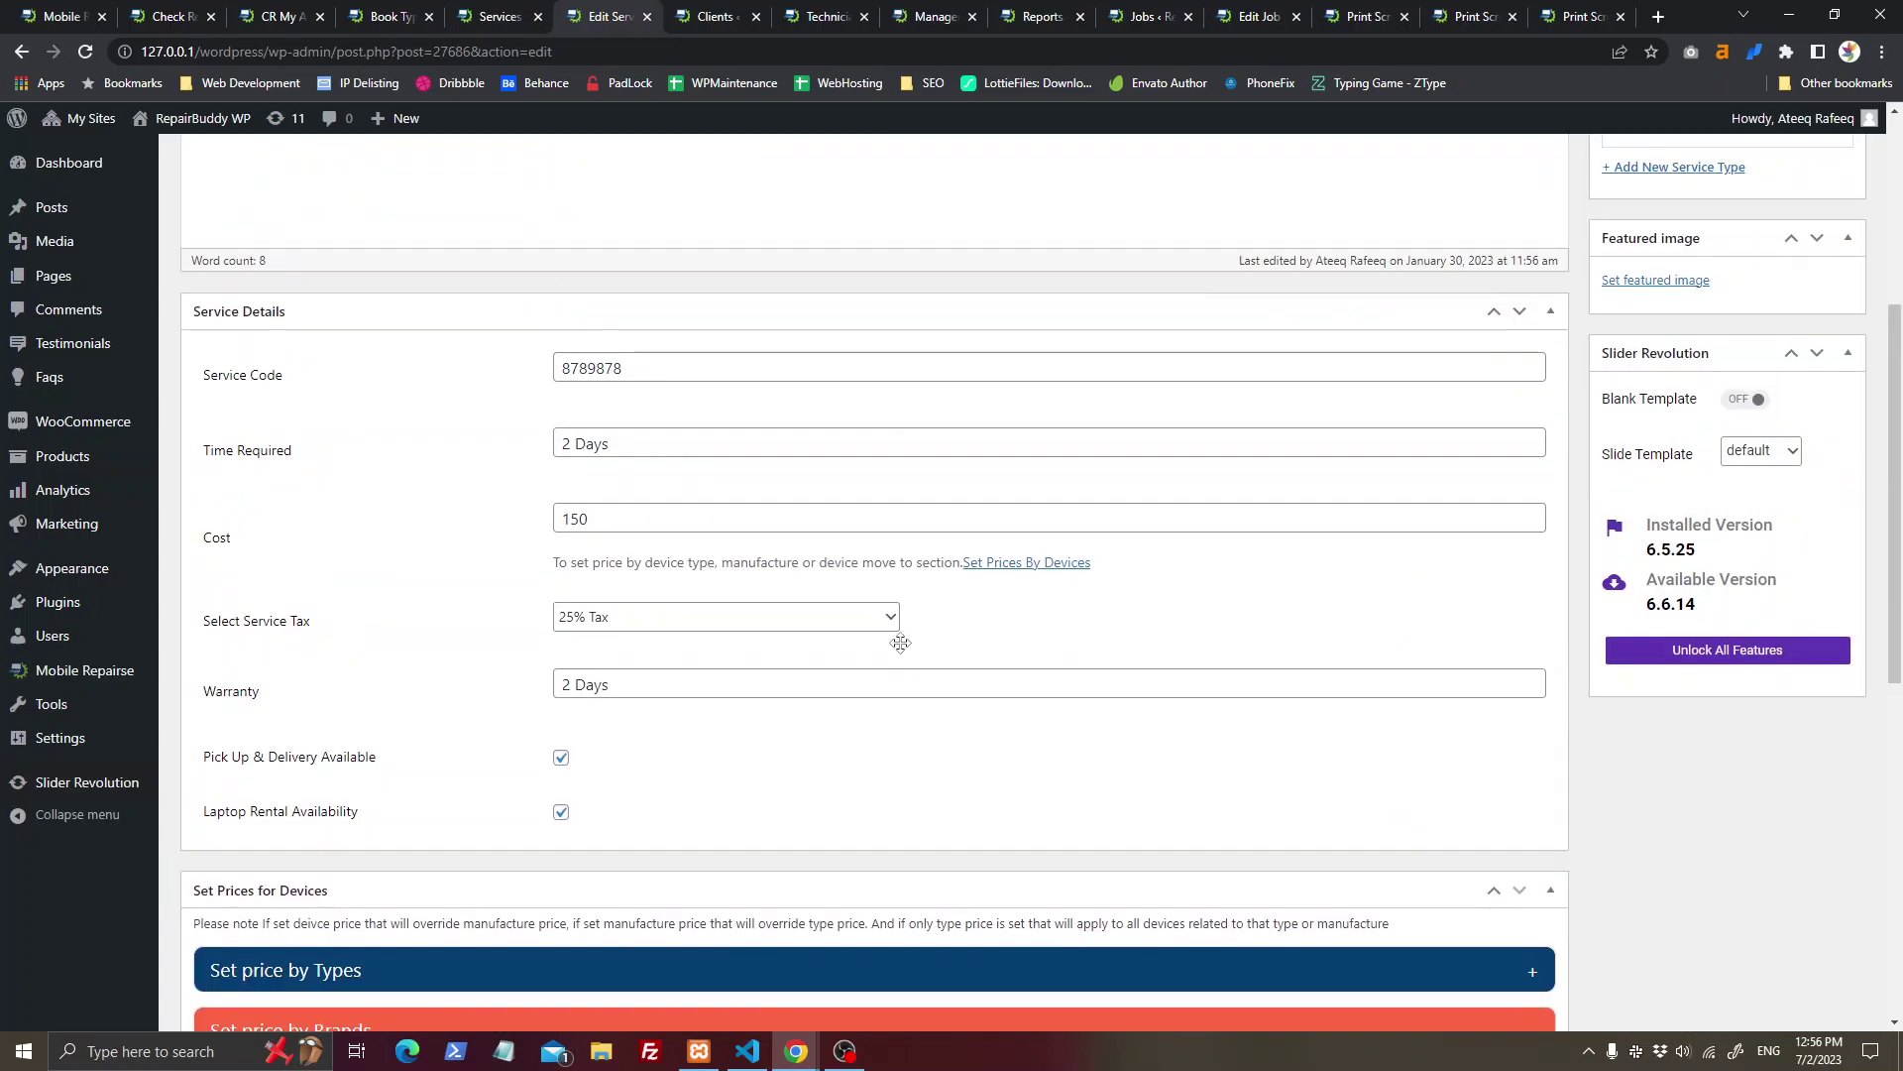
scroll(671, 713, "down", 12)
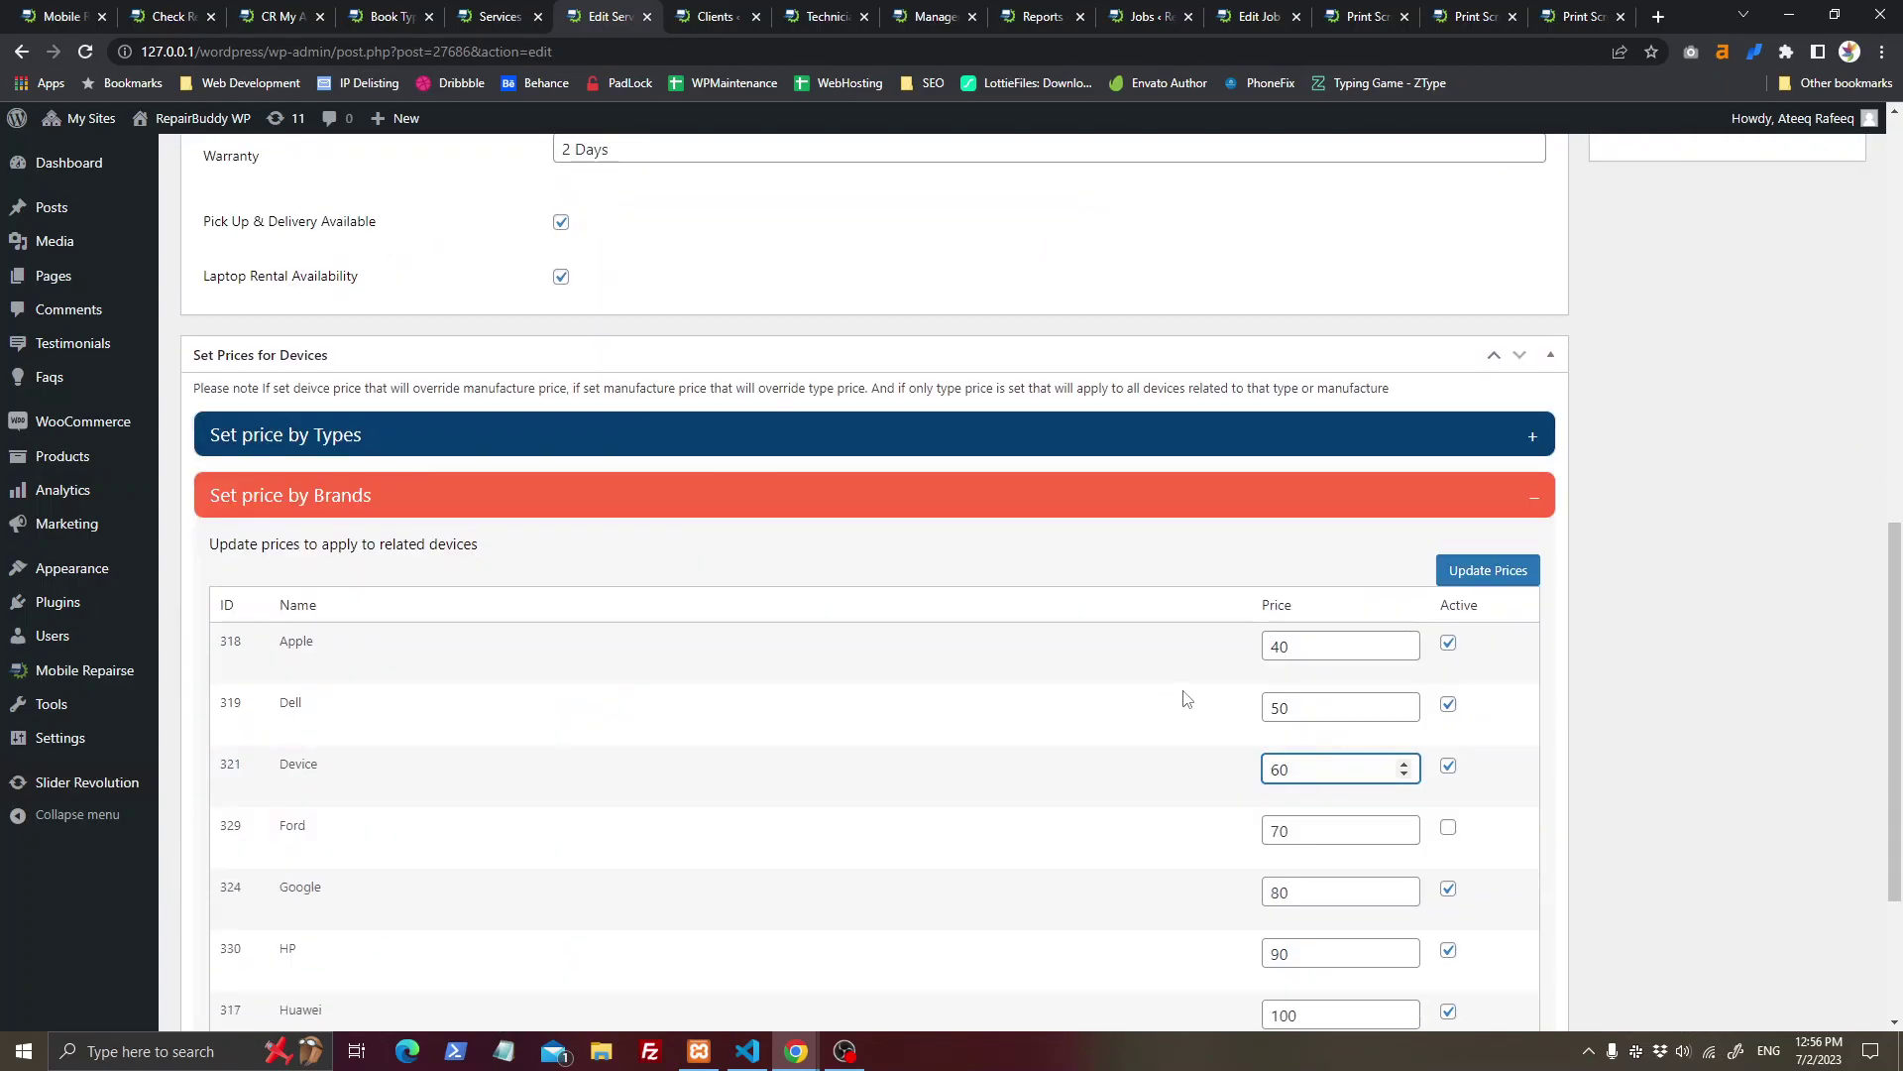
scroll(1190, 755, "down", 2)
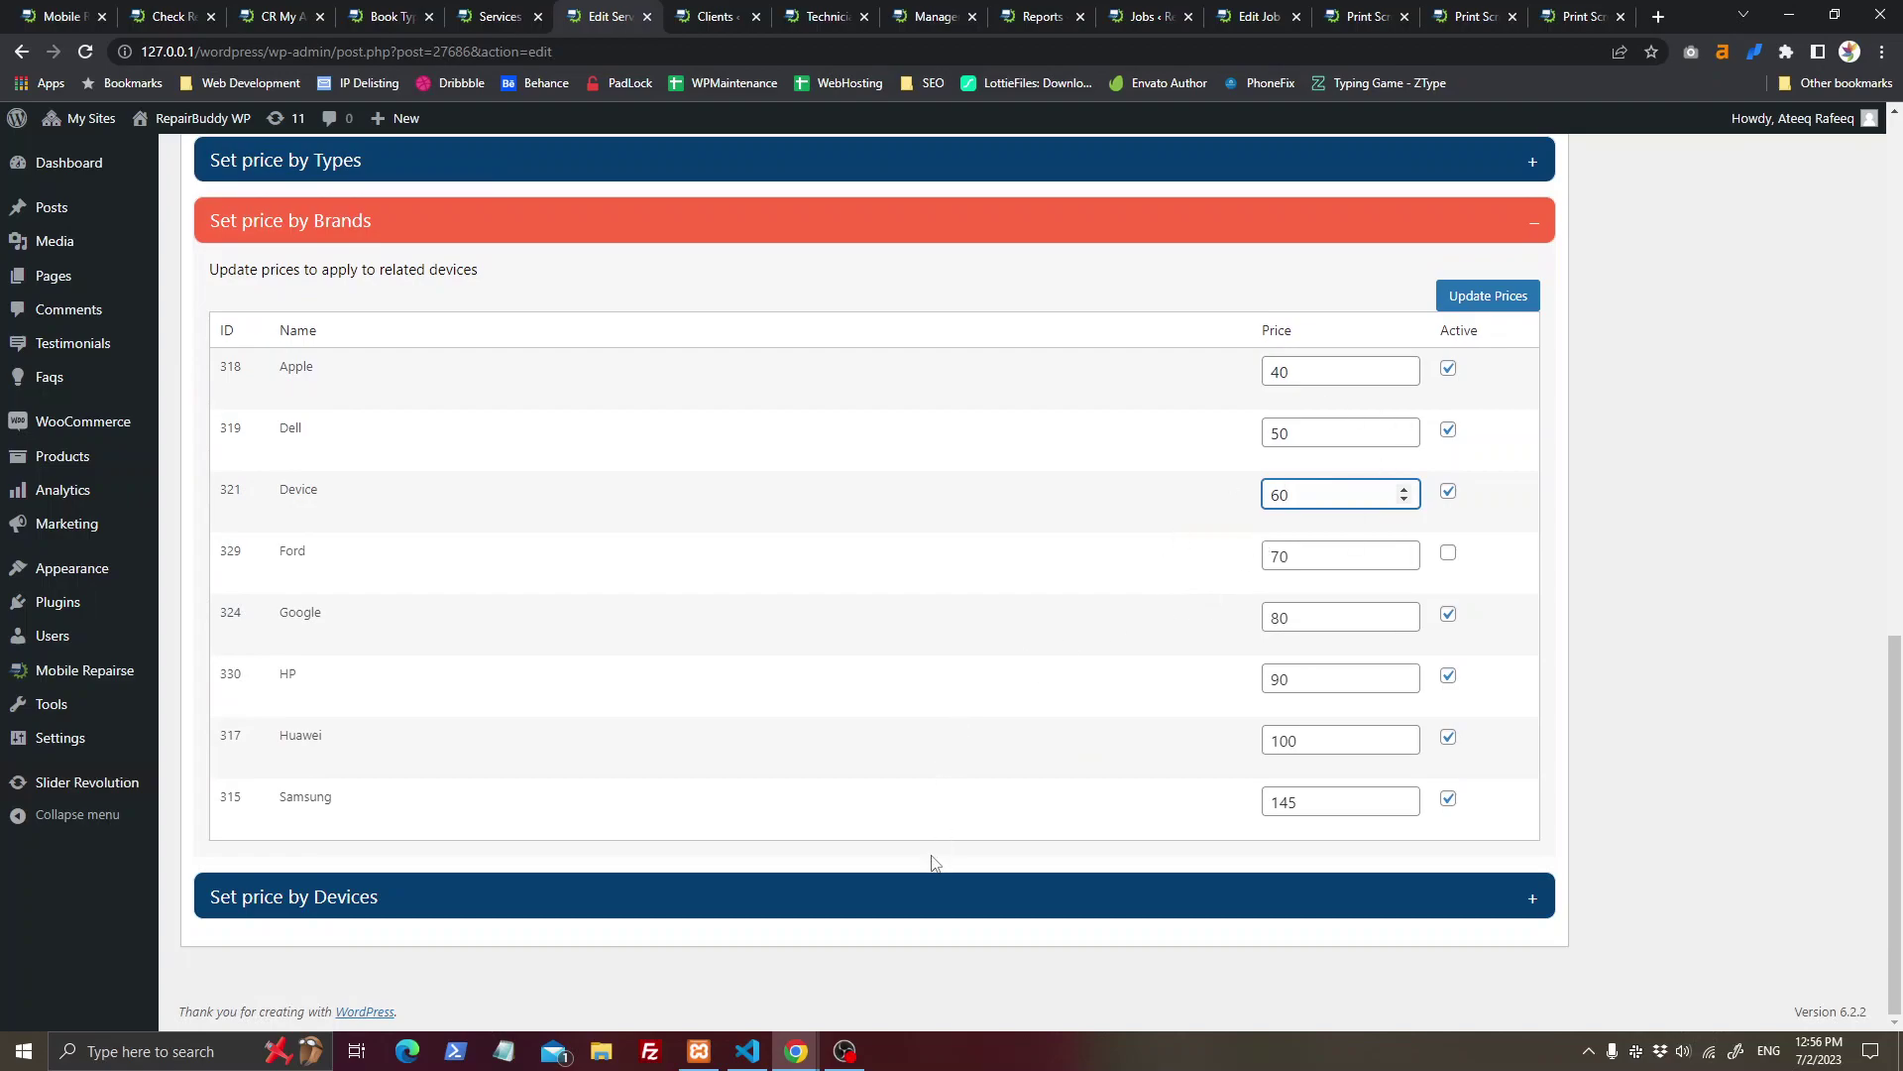
left_click(935, 885)
scroll(654, 670, "down", 4)
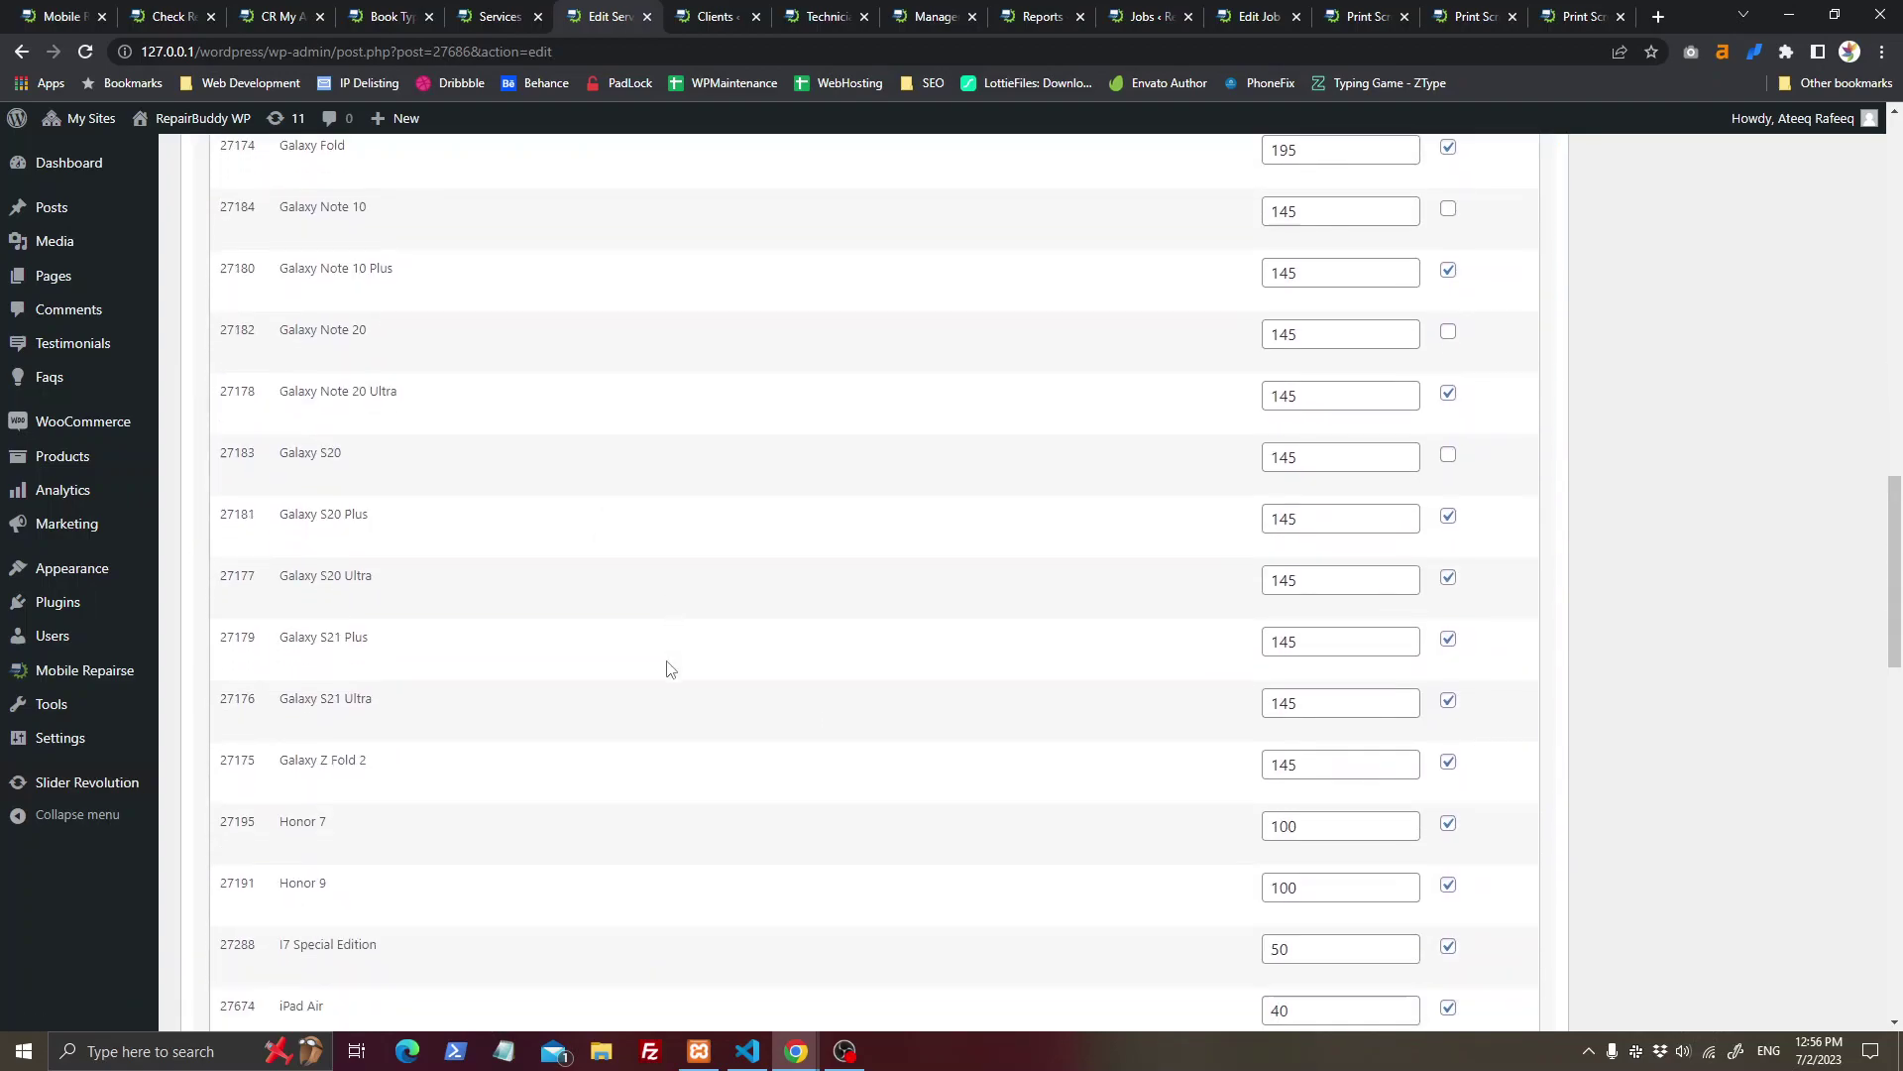
scroll(1130, 803, "down", 8)
left_click(525, 20)
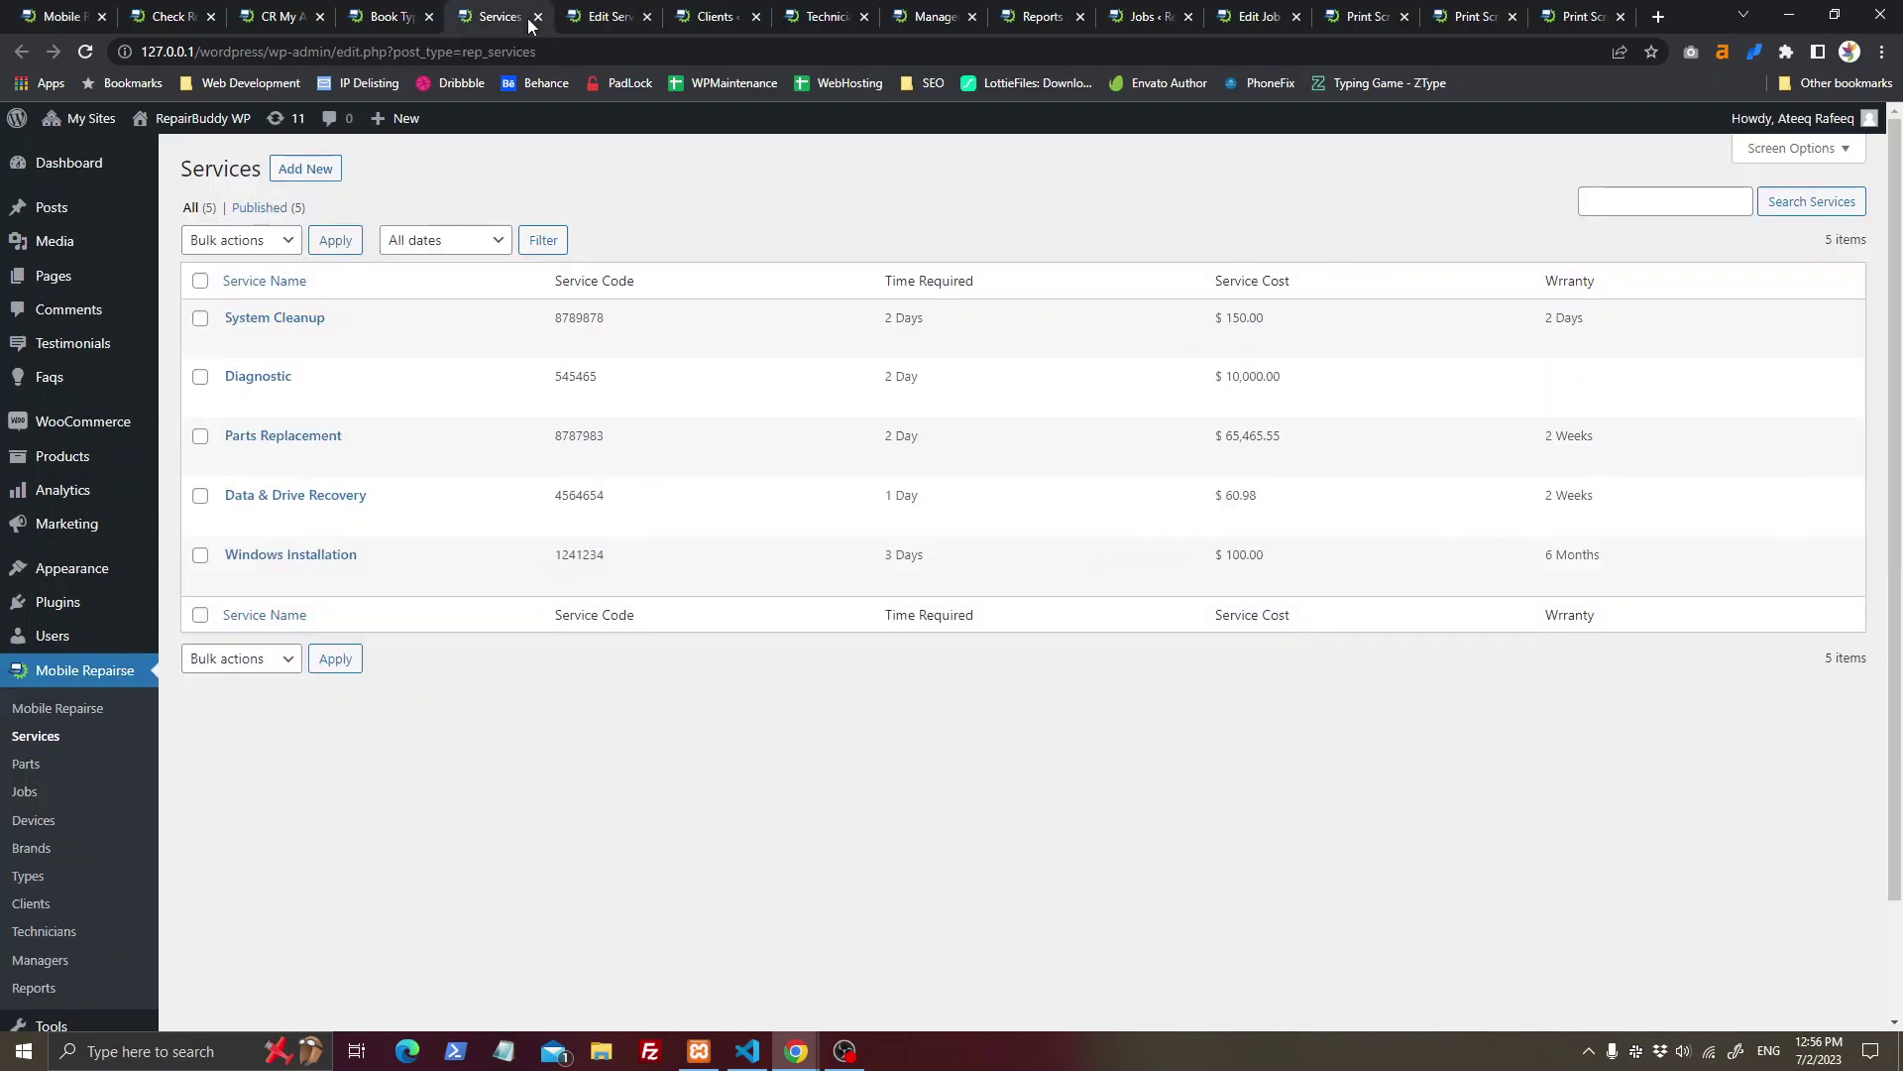
Step: On the booking page, choose the Windows Installation service from the Installation group
left_click(413, 12)
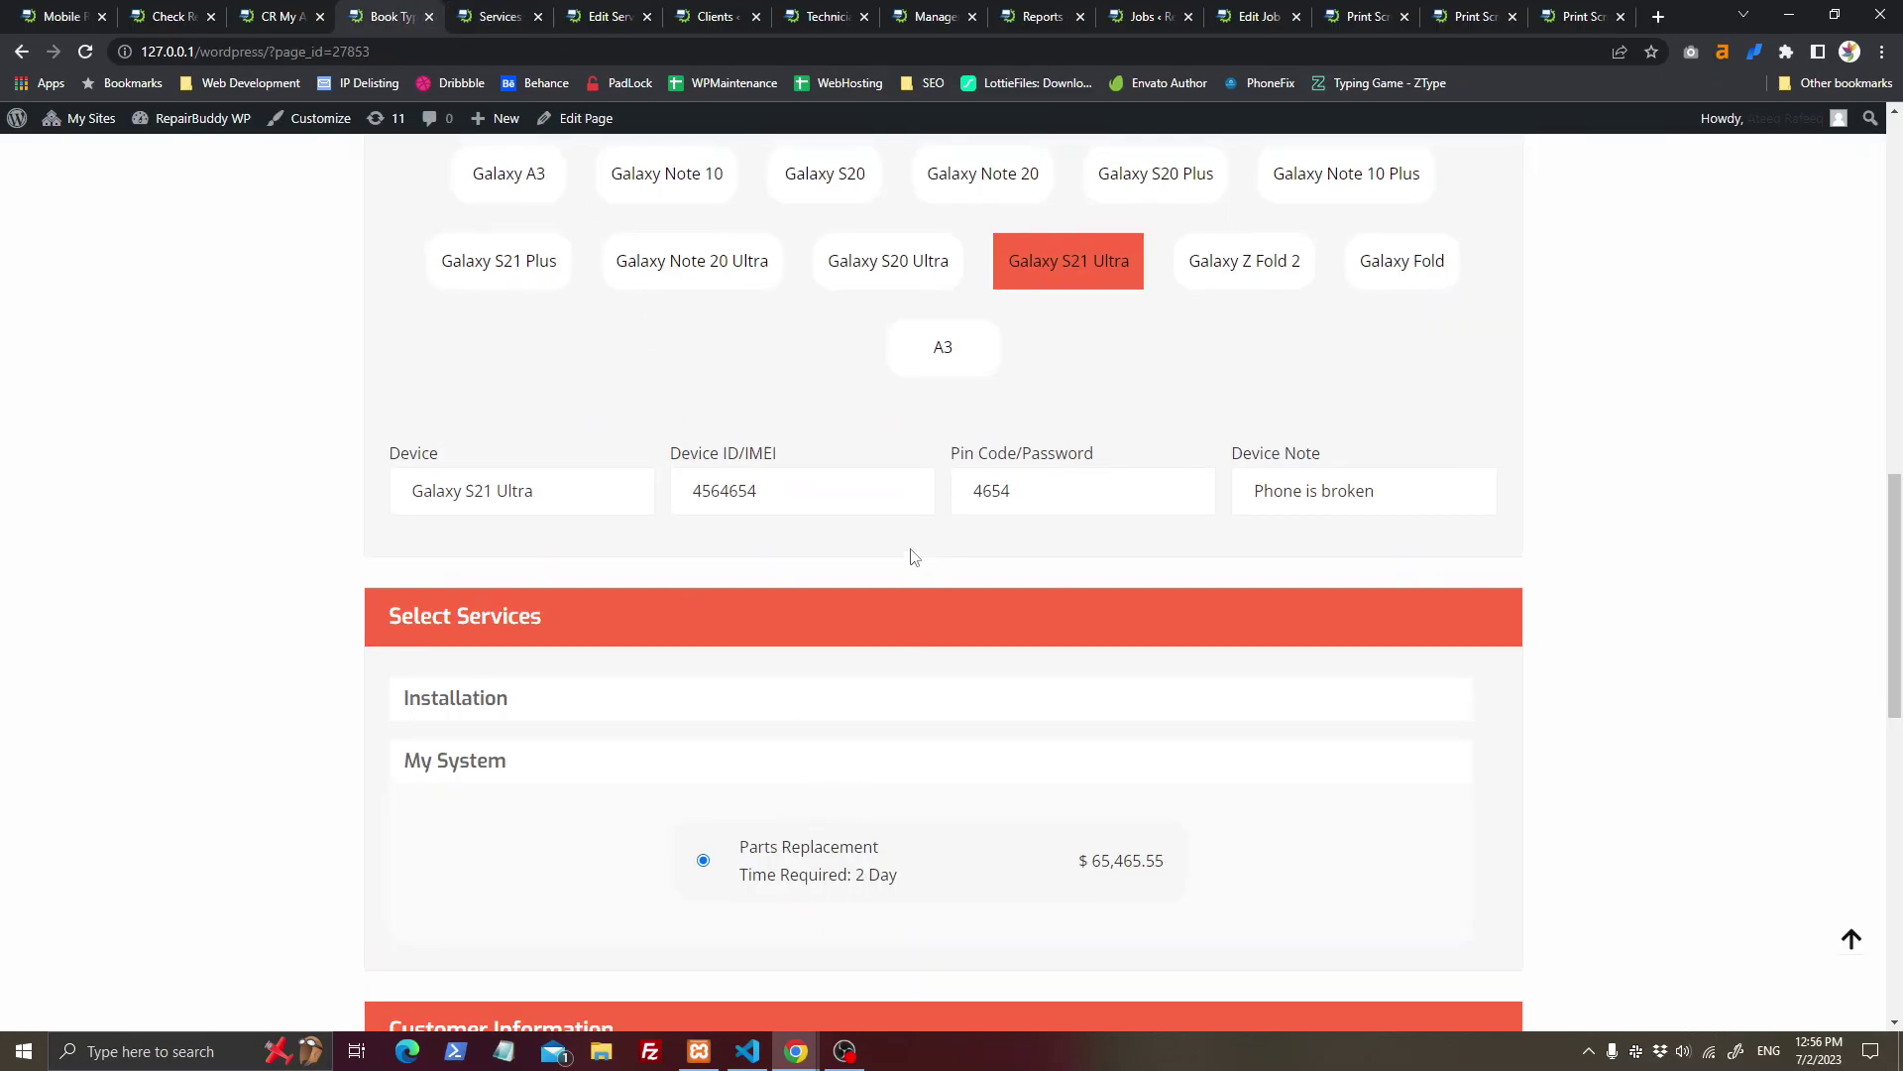
scroll(909, 552, "up", 6)
scroll(1015, 549, "down", 3)
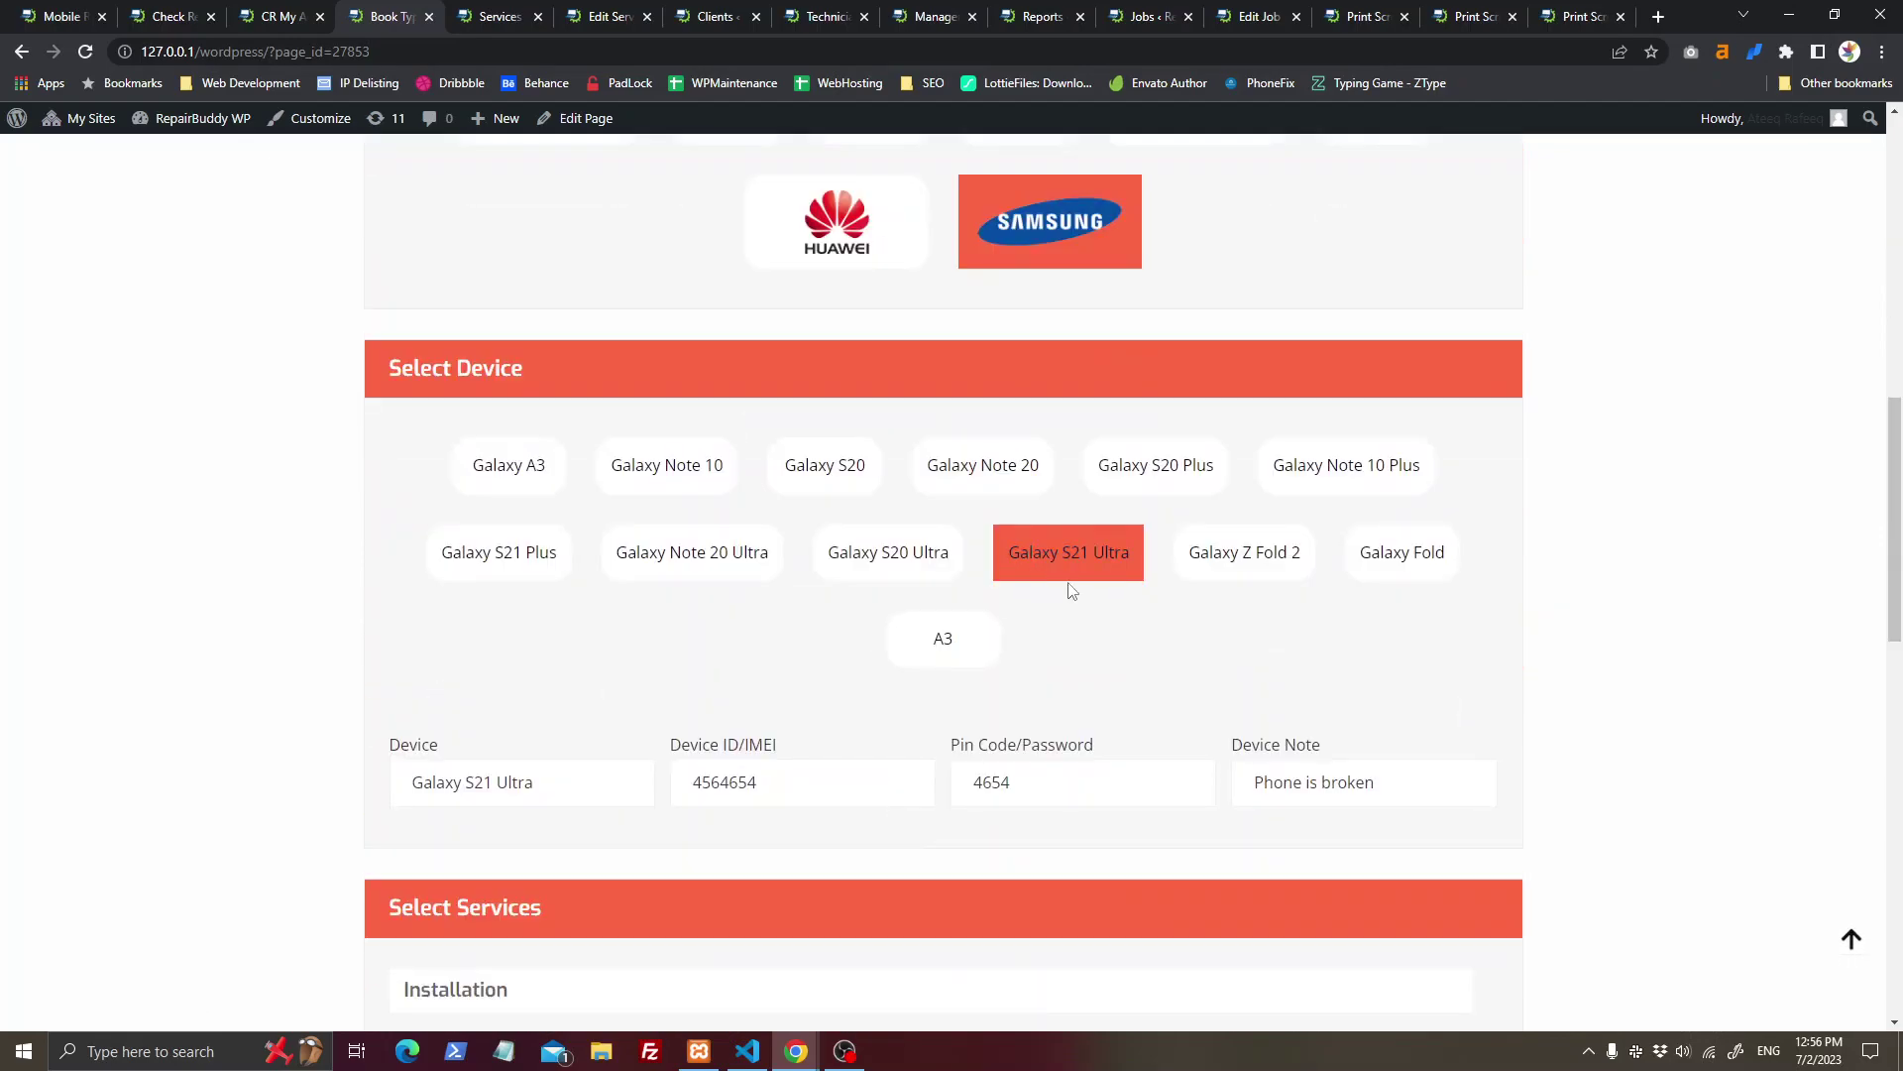
scroll(1072, 598, "down", 5)
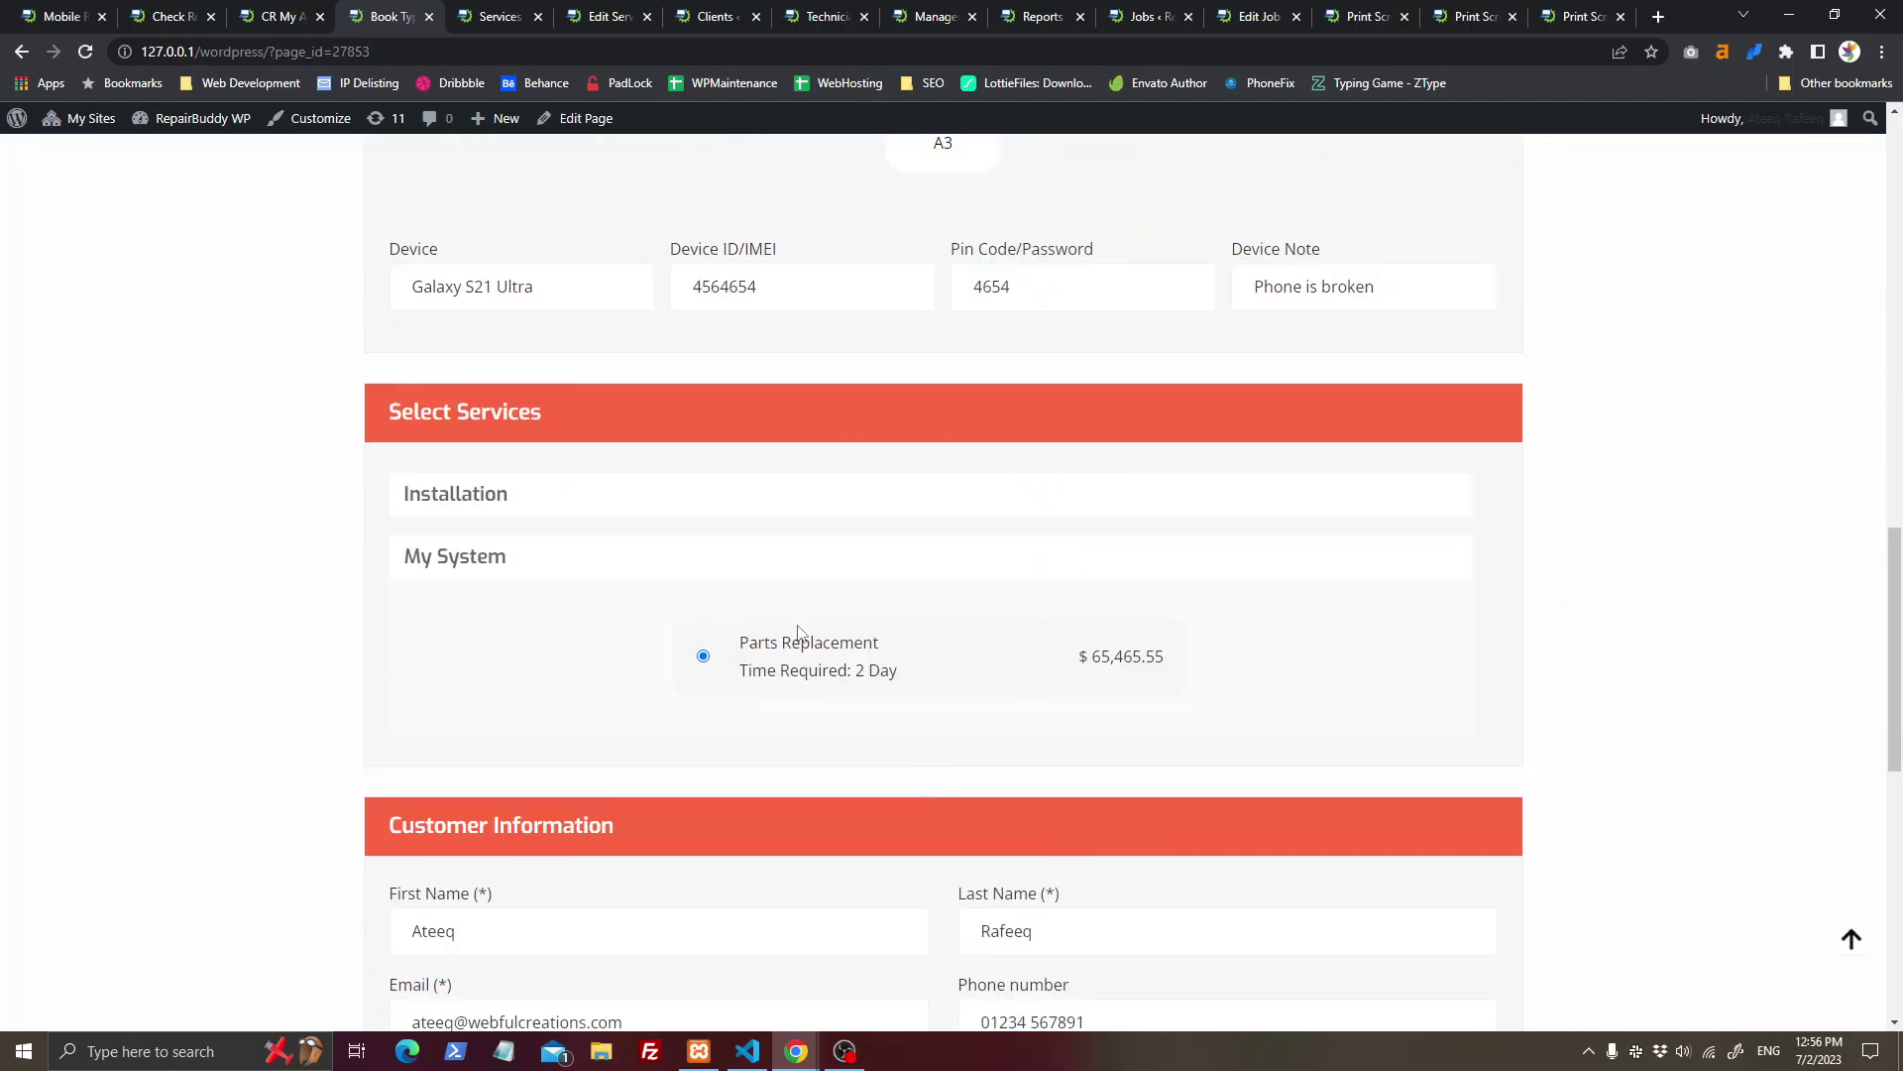
left_click(819, 525)
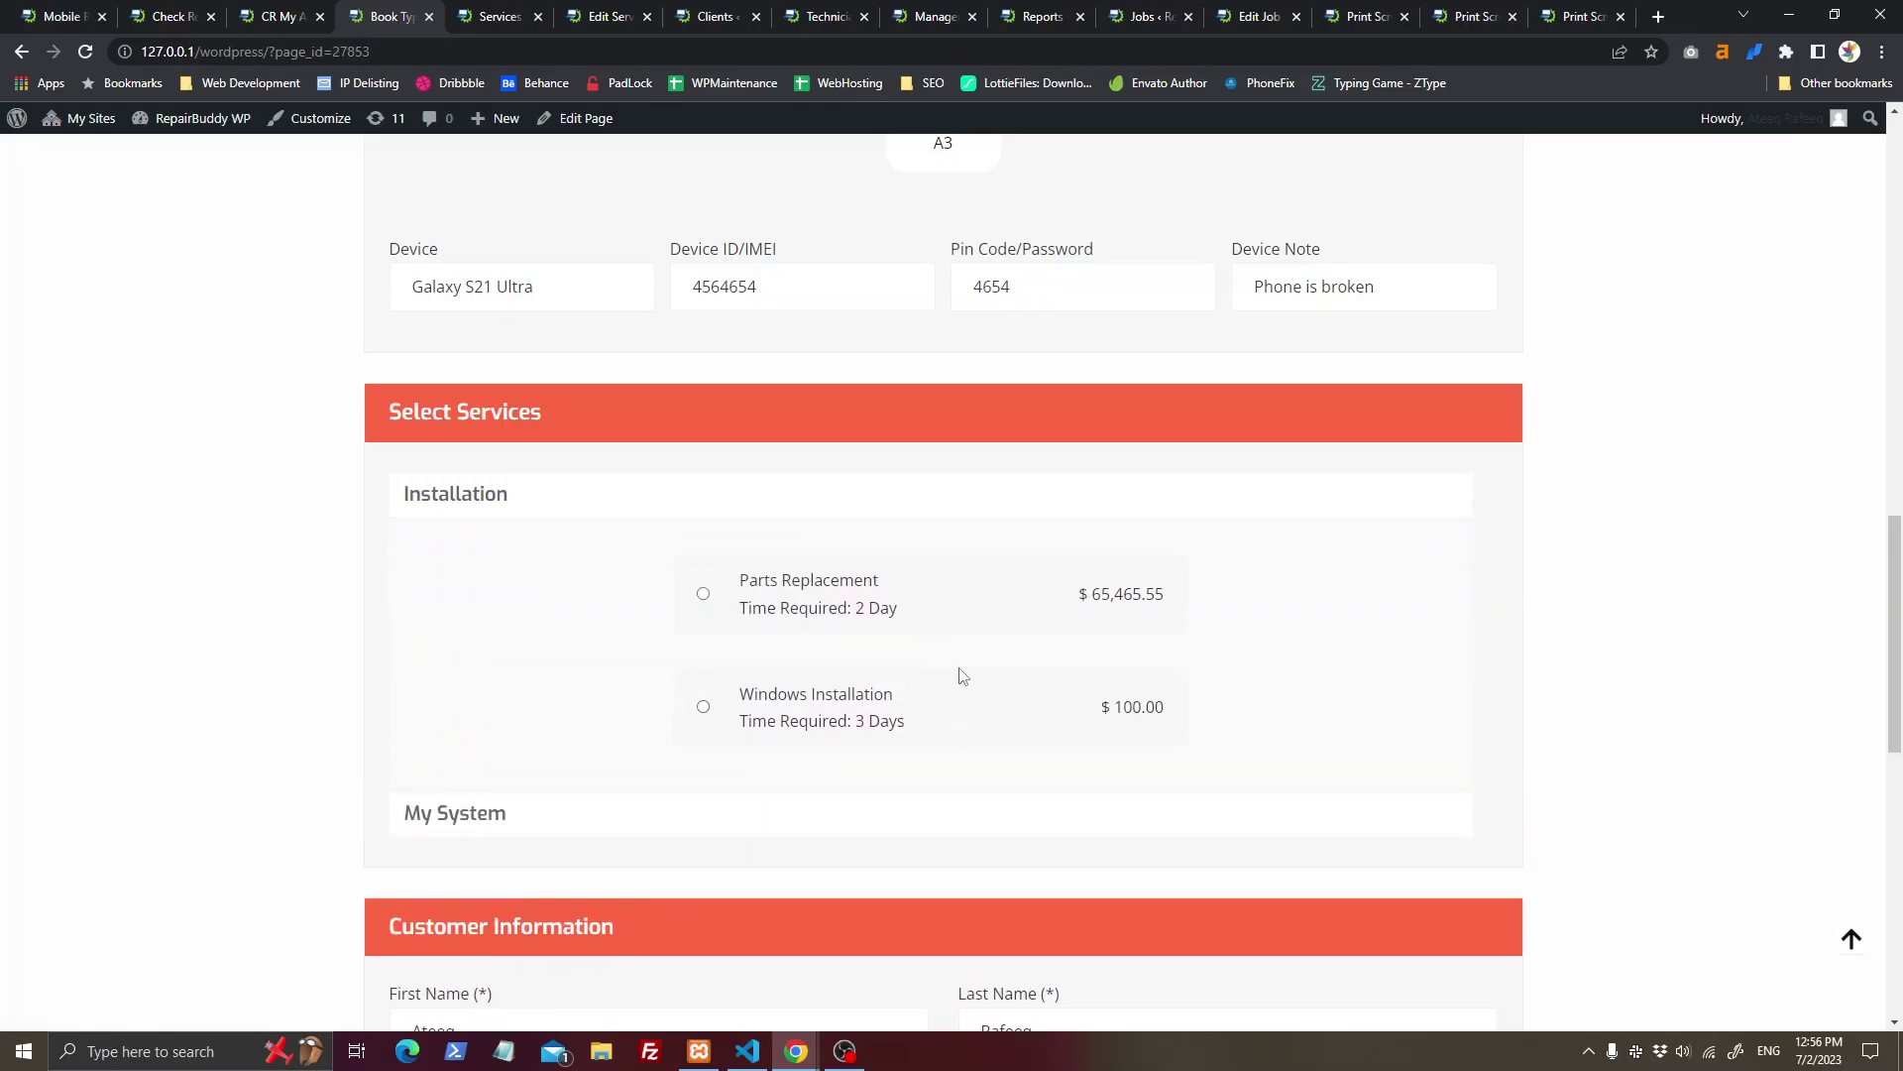
left_click(962, 723)
Step: Describe the broken screen in Job Details, attach a file, and accept the privacy policy
scroll(961, 724, "down", 7)
scroll(962, 724, "up", 5)
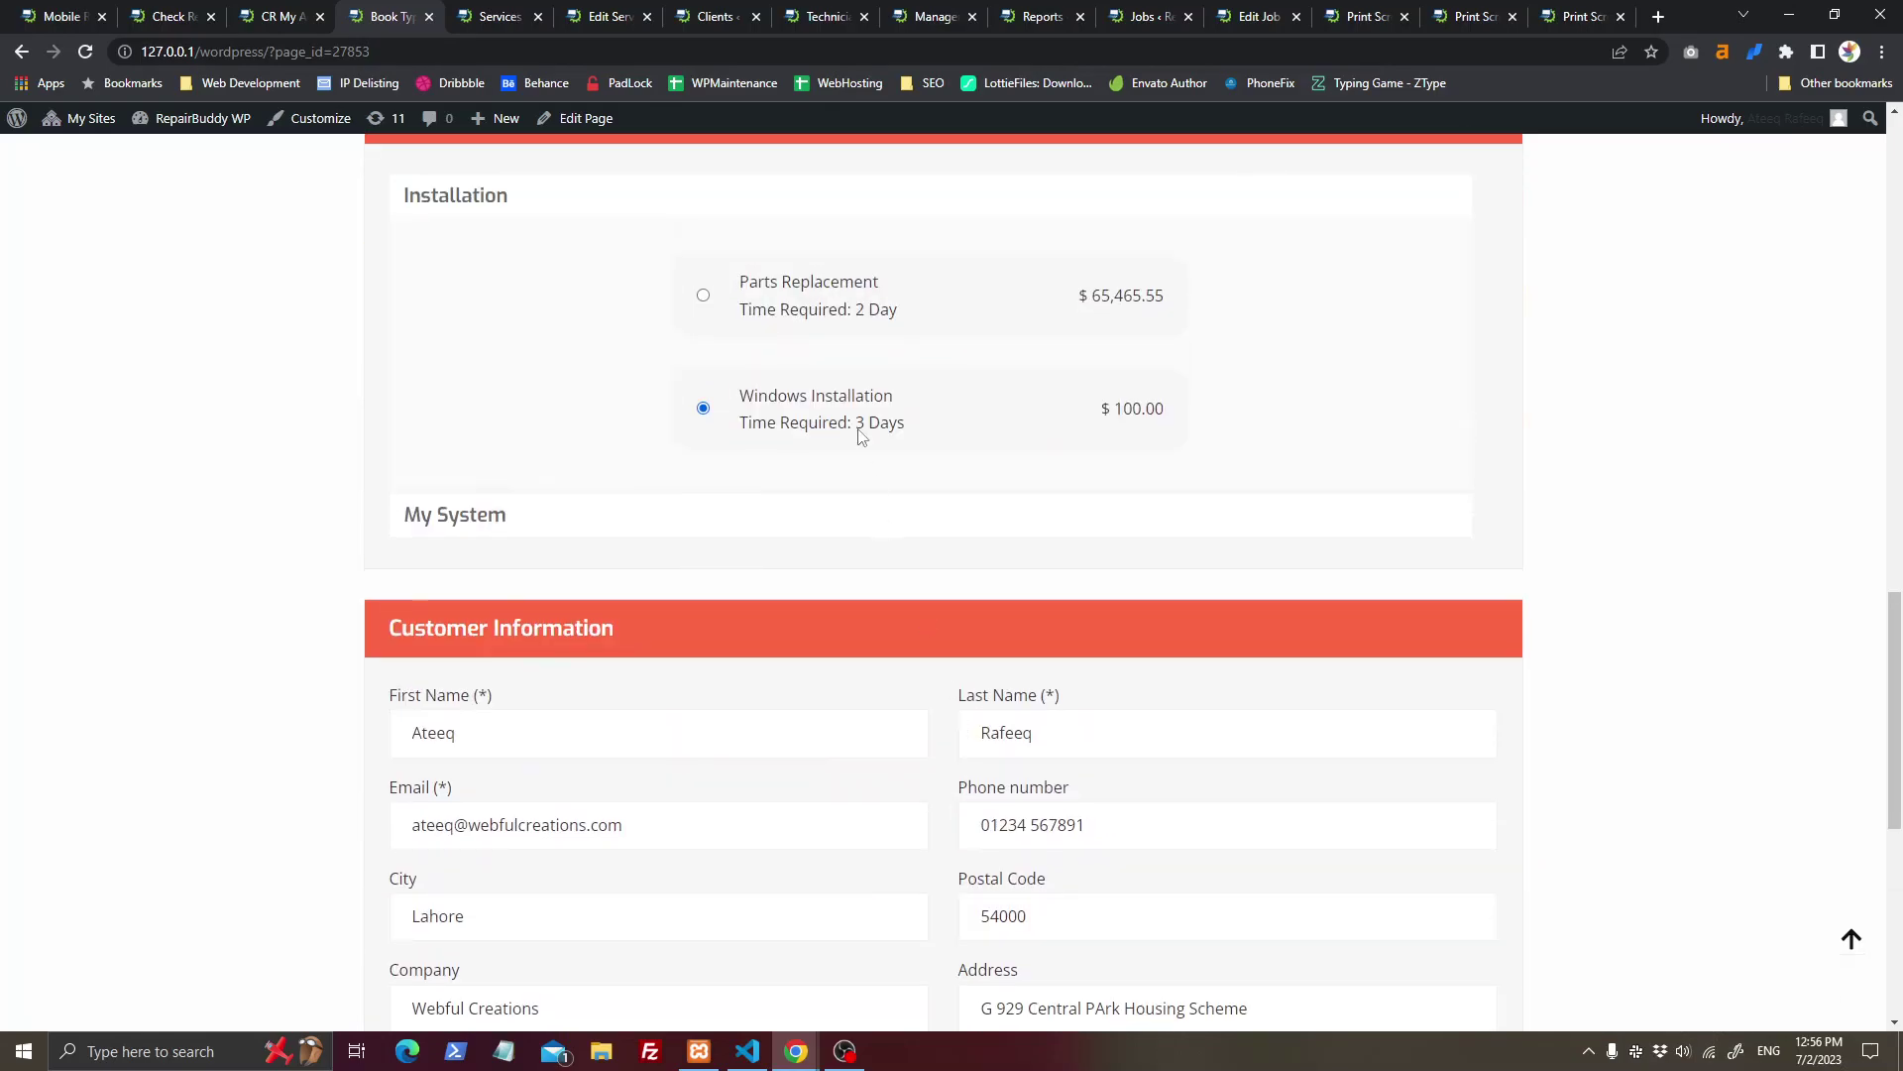
scroll(895, 313, "down", 5)
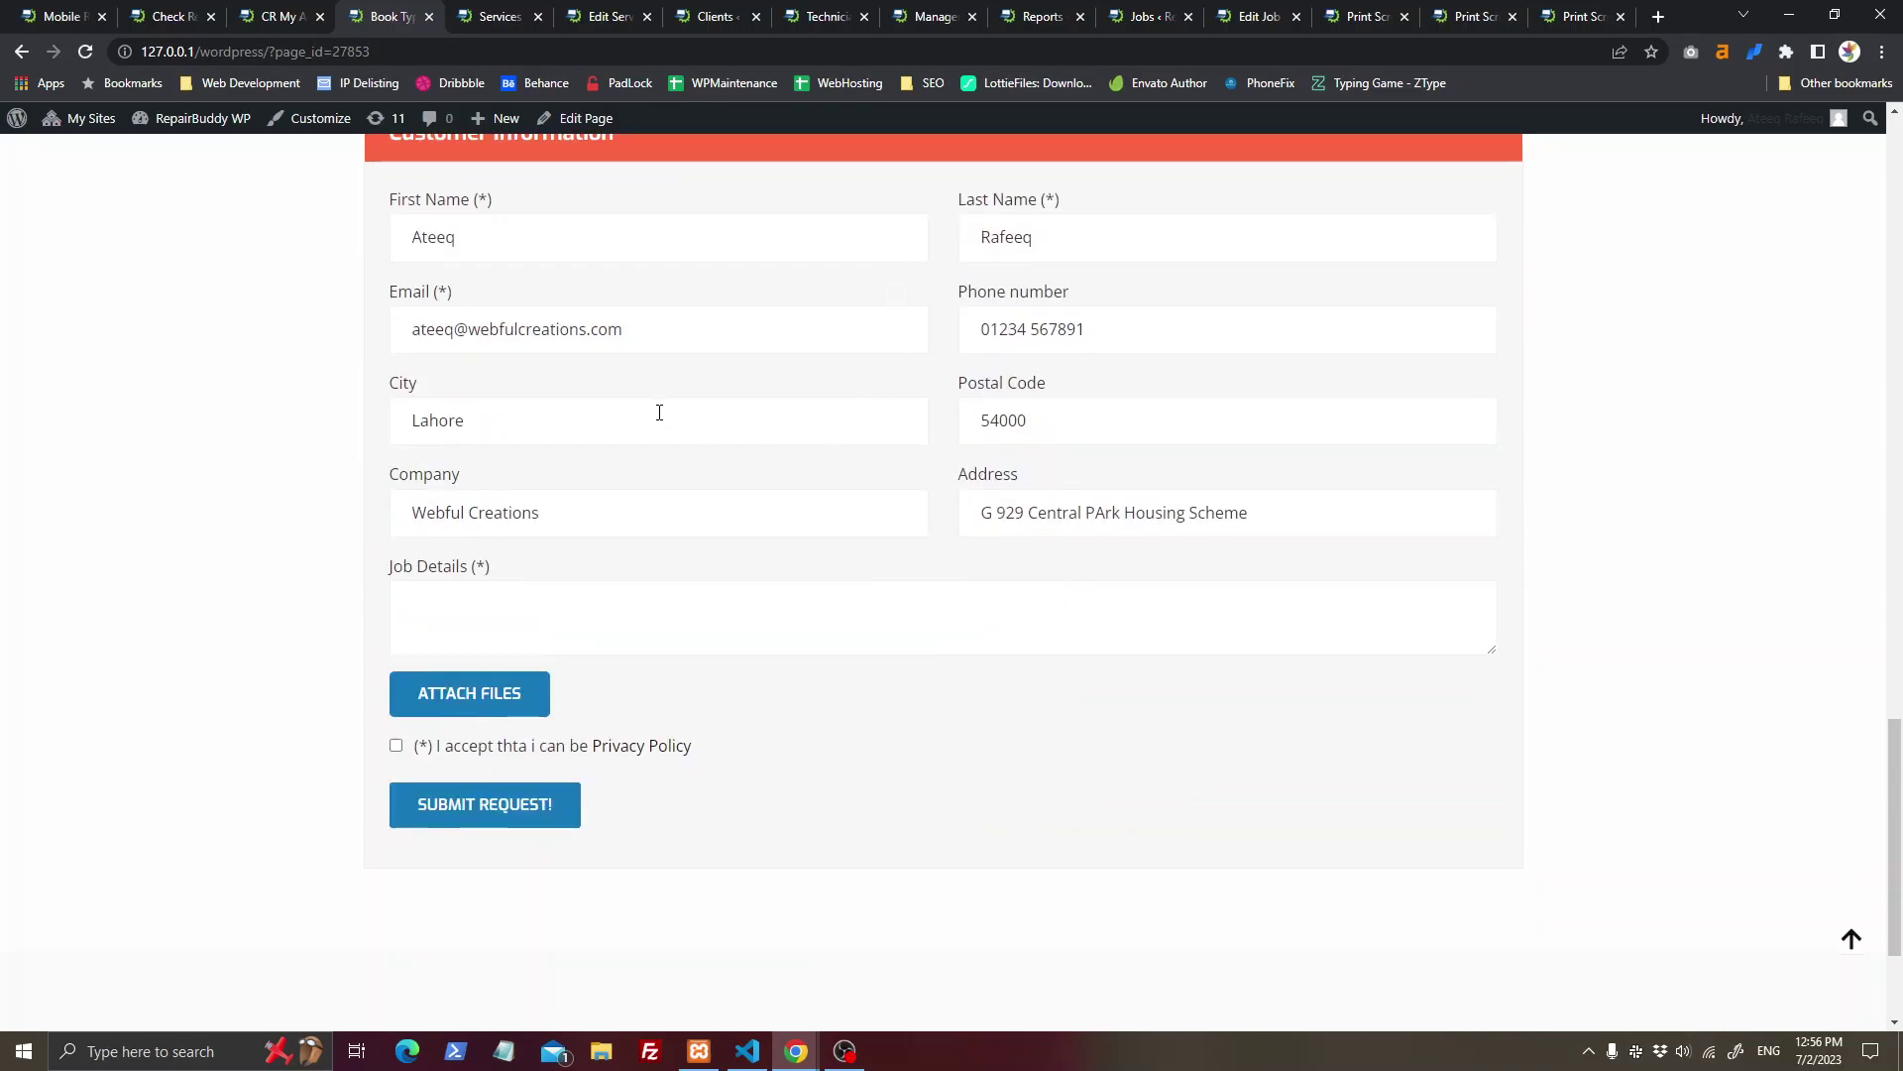
left_click(796, 616)
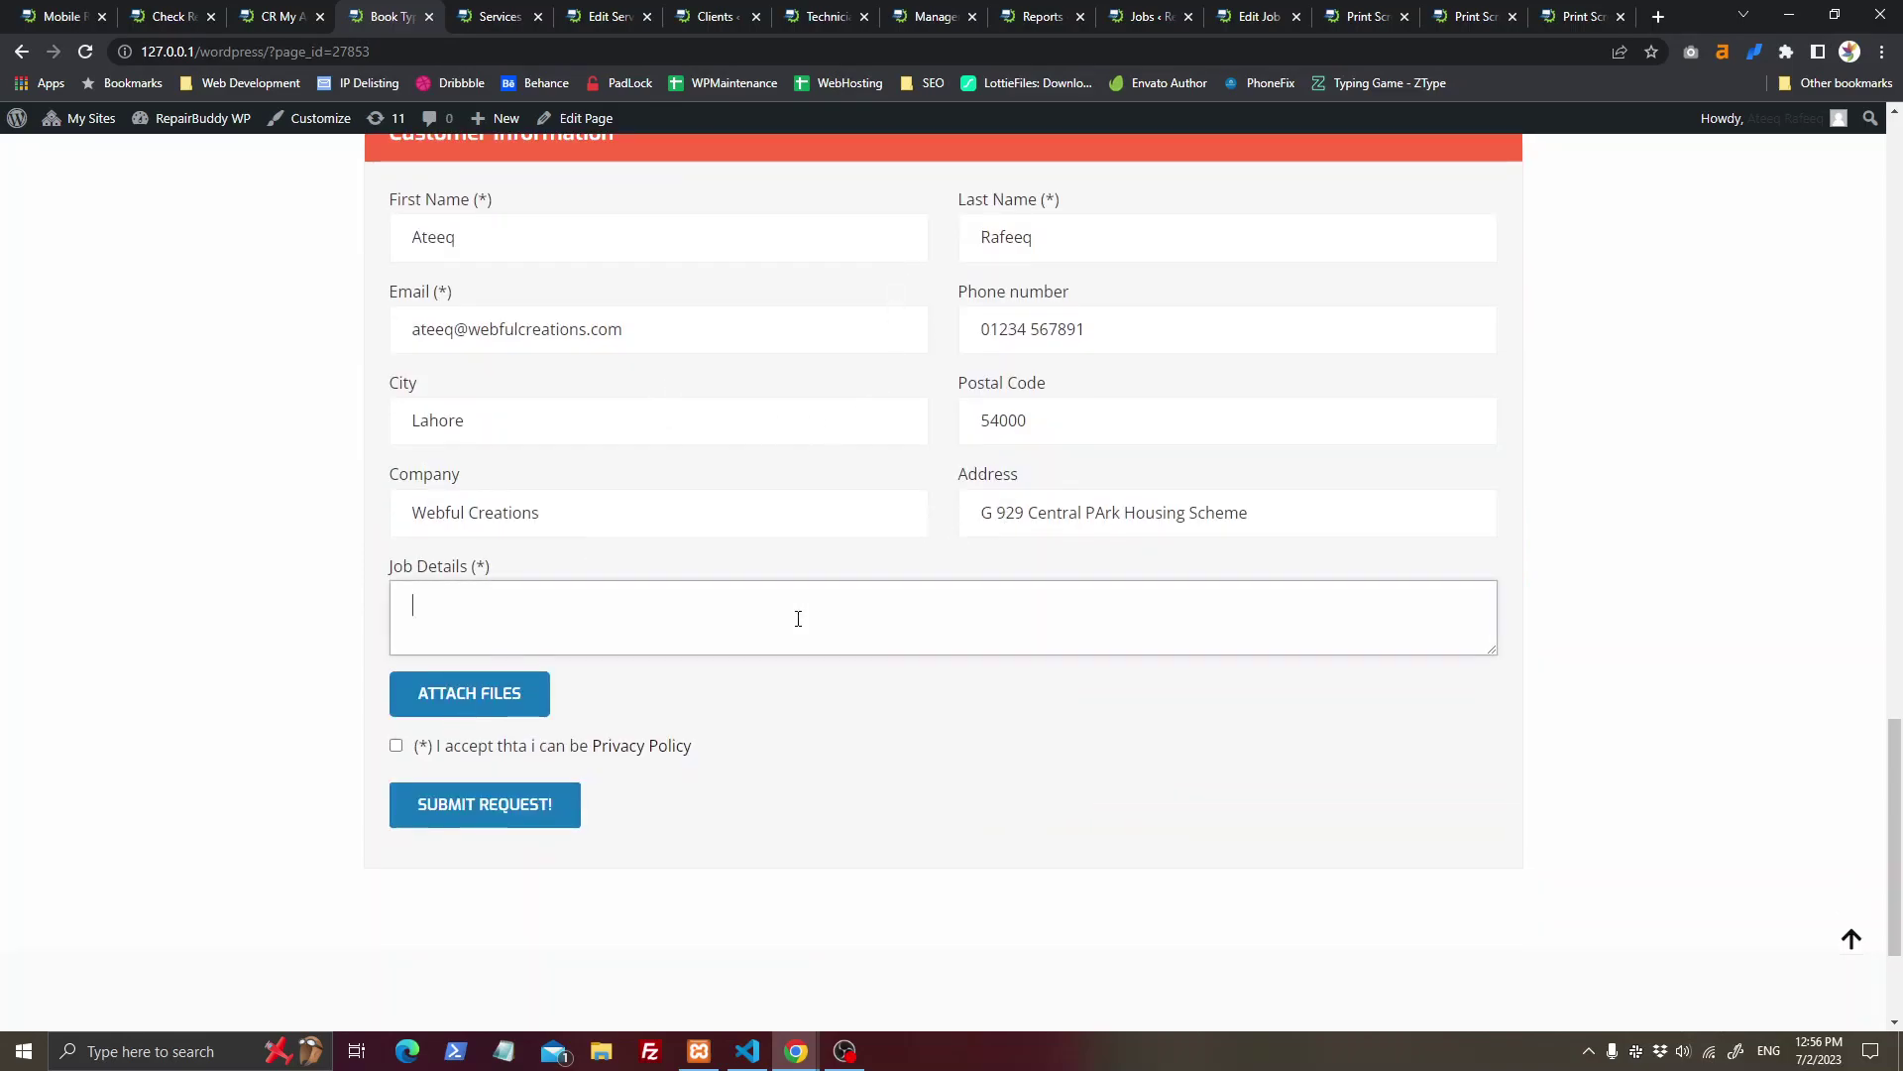
left_click(511, 691)
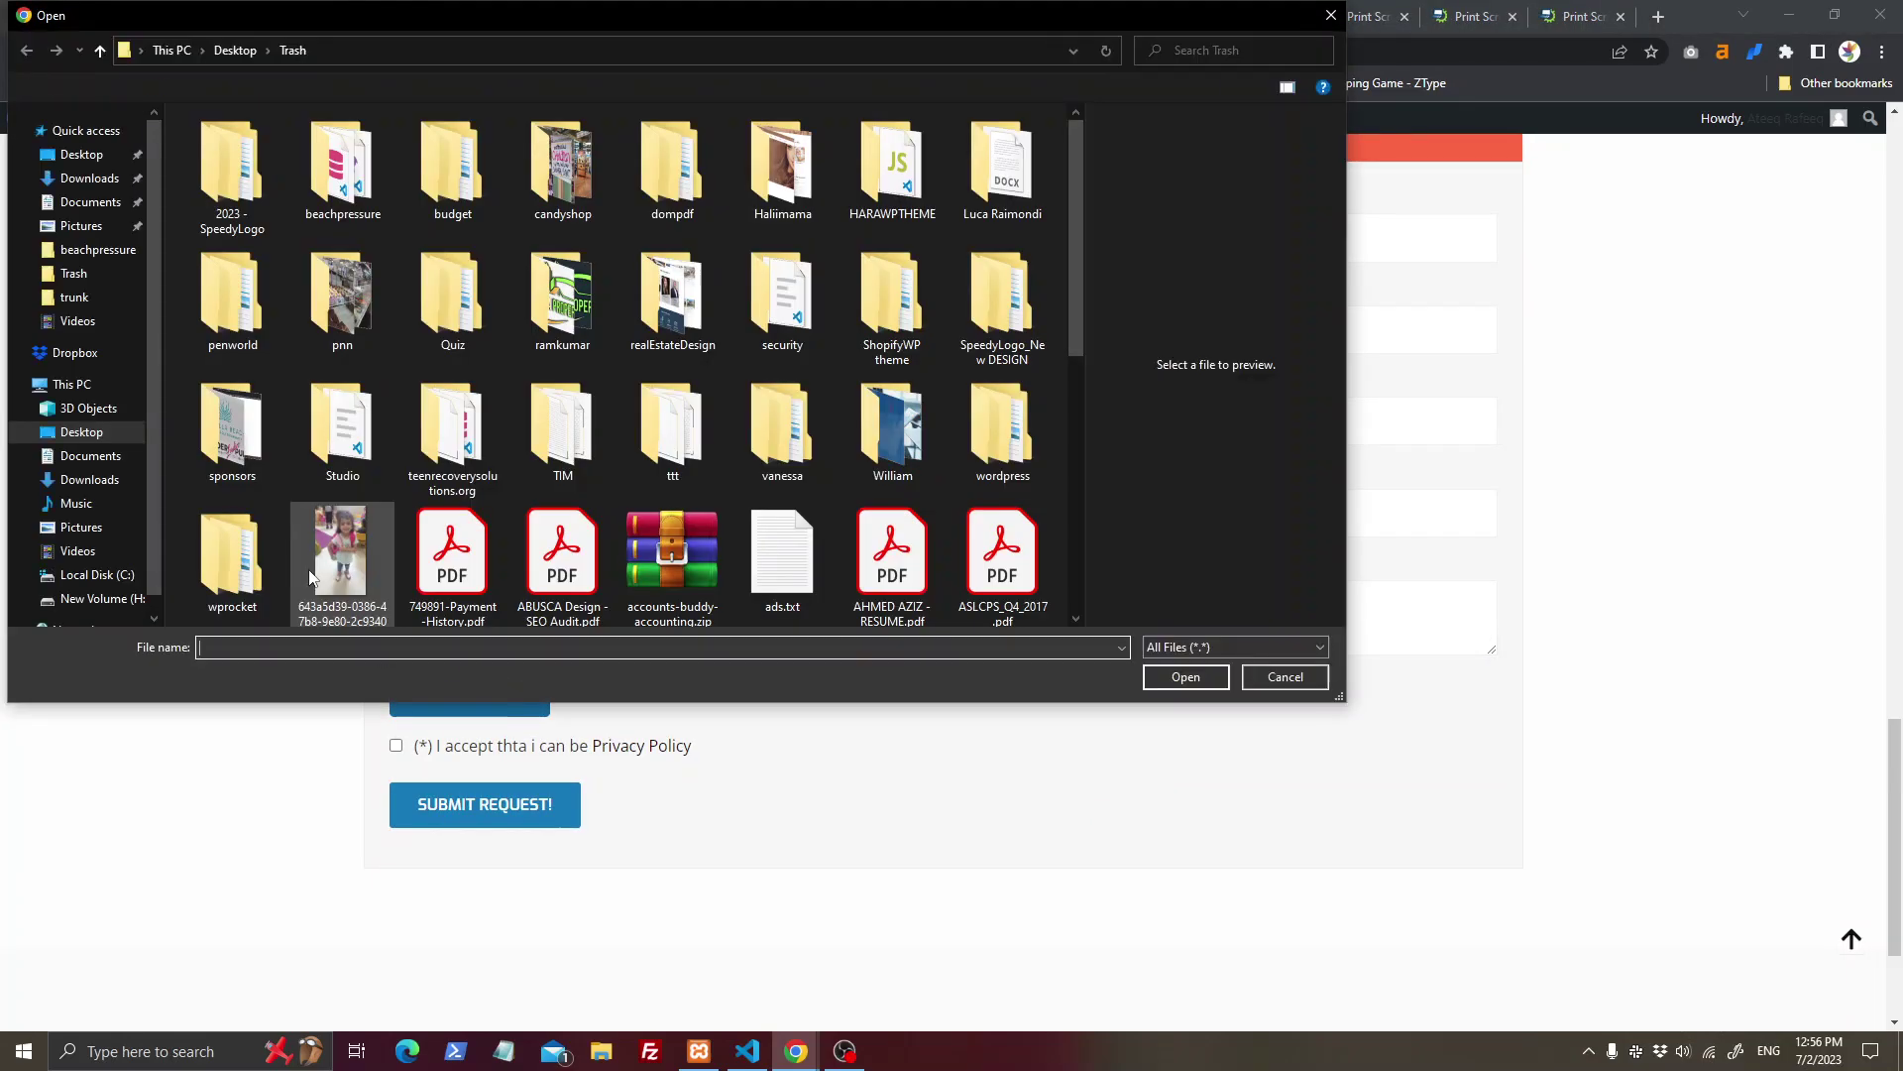
double_click(340, 543)
left_click(790, 638)
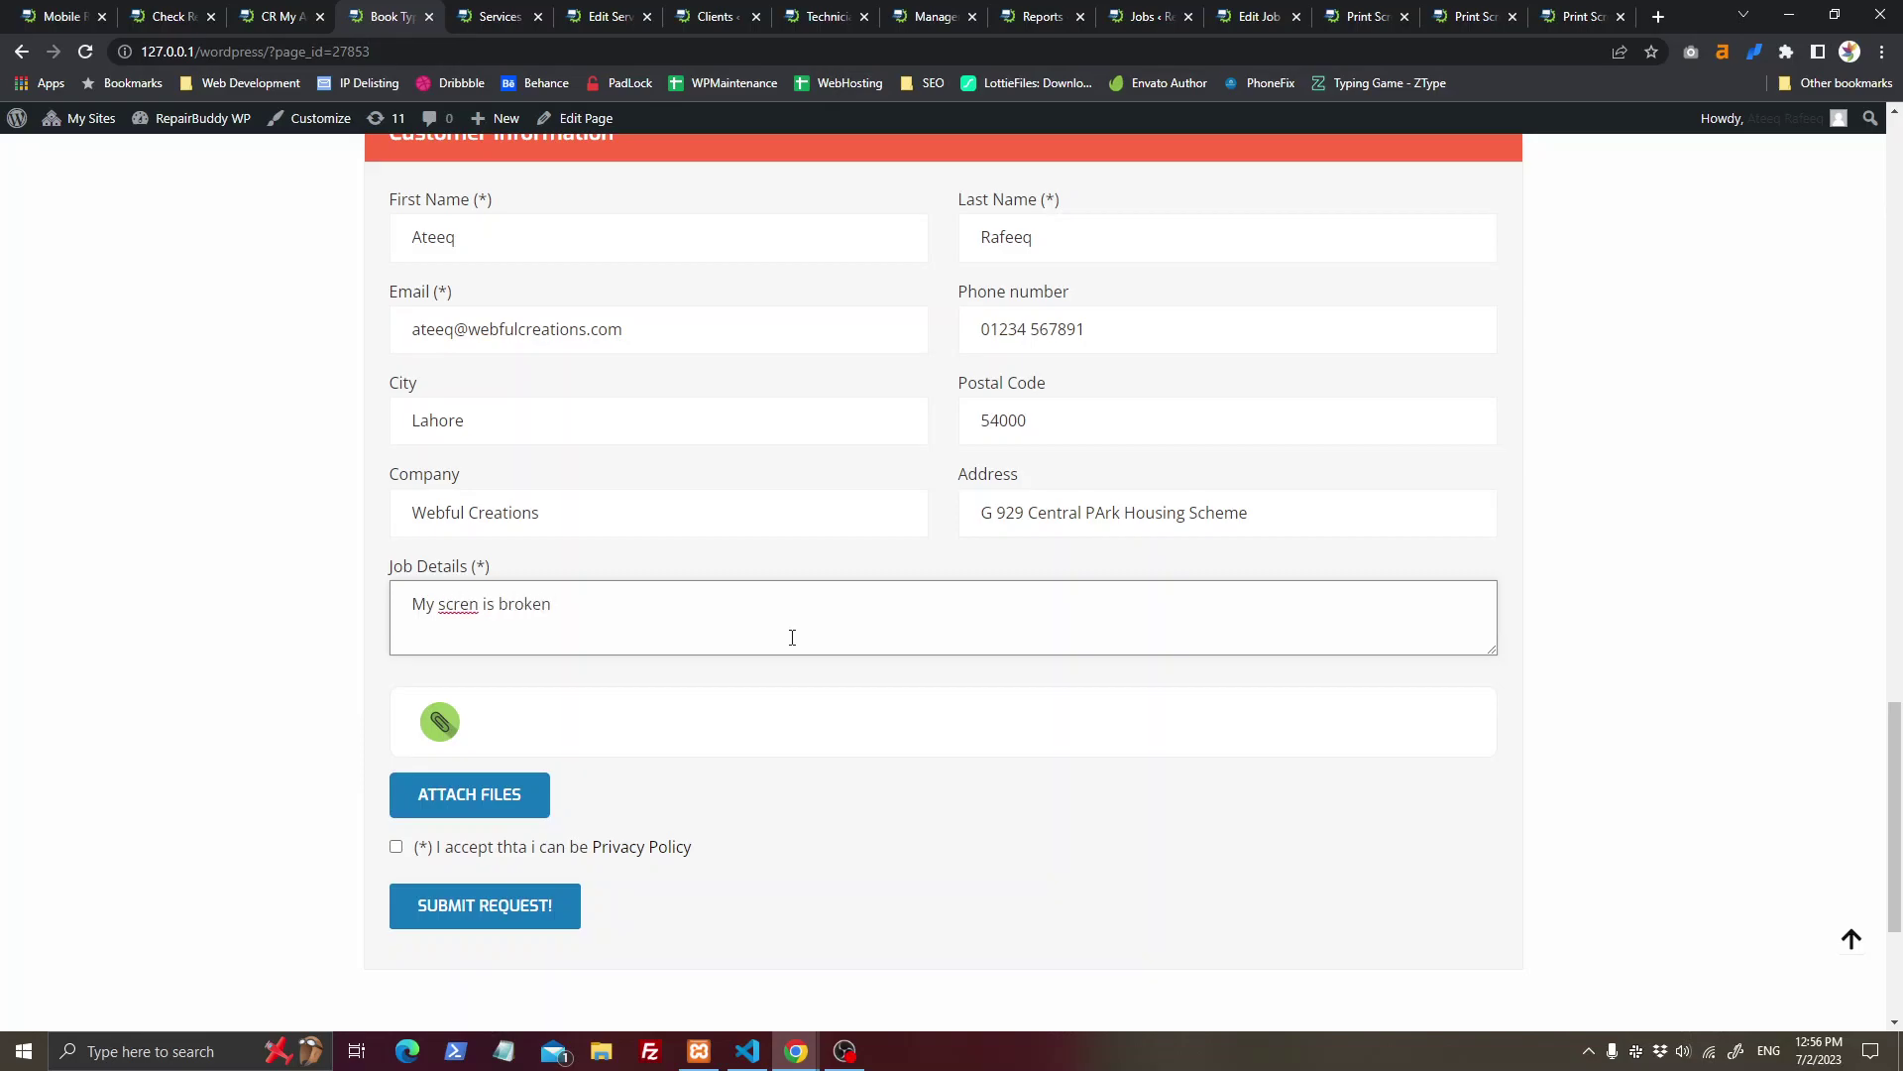
left_click(466, 846)
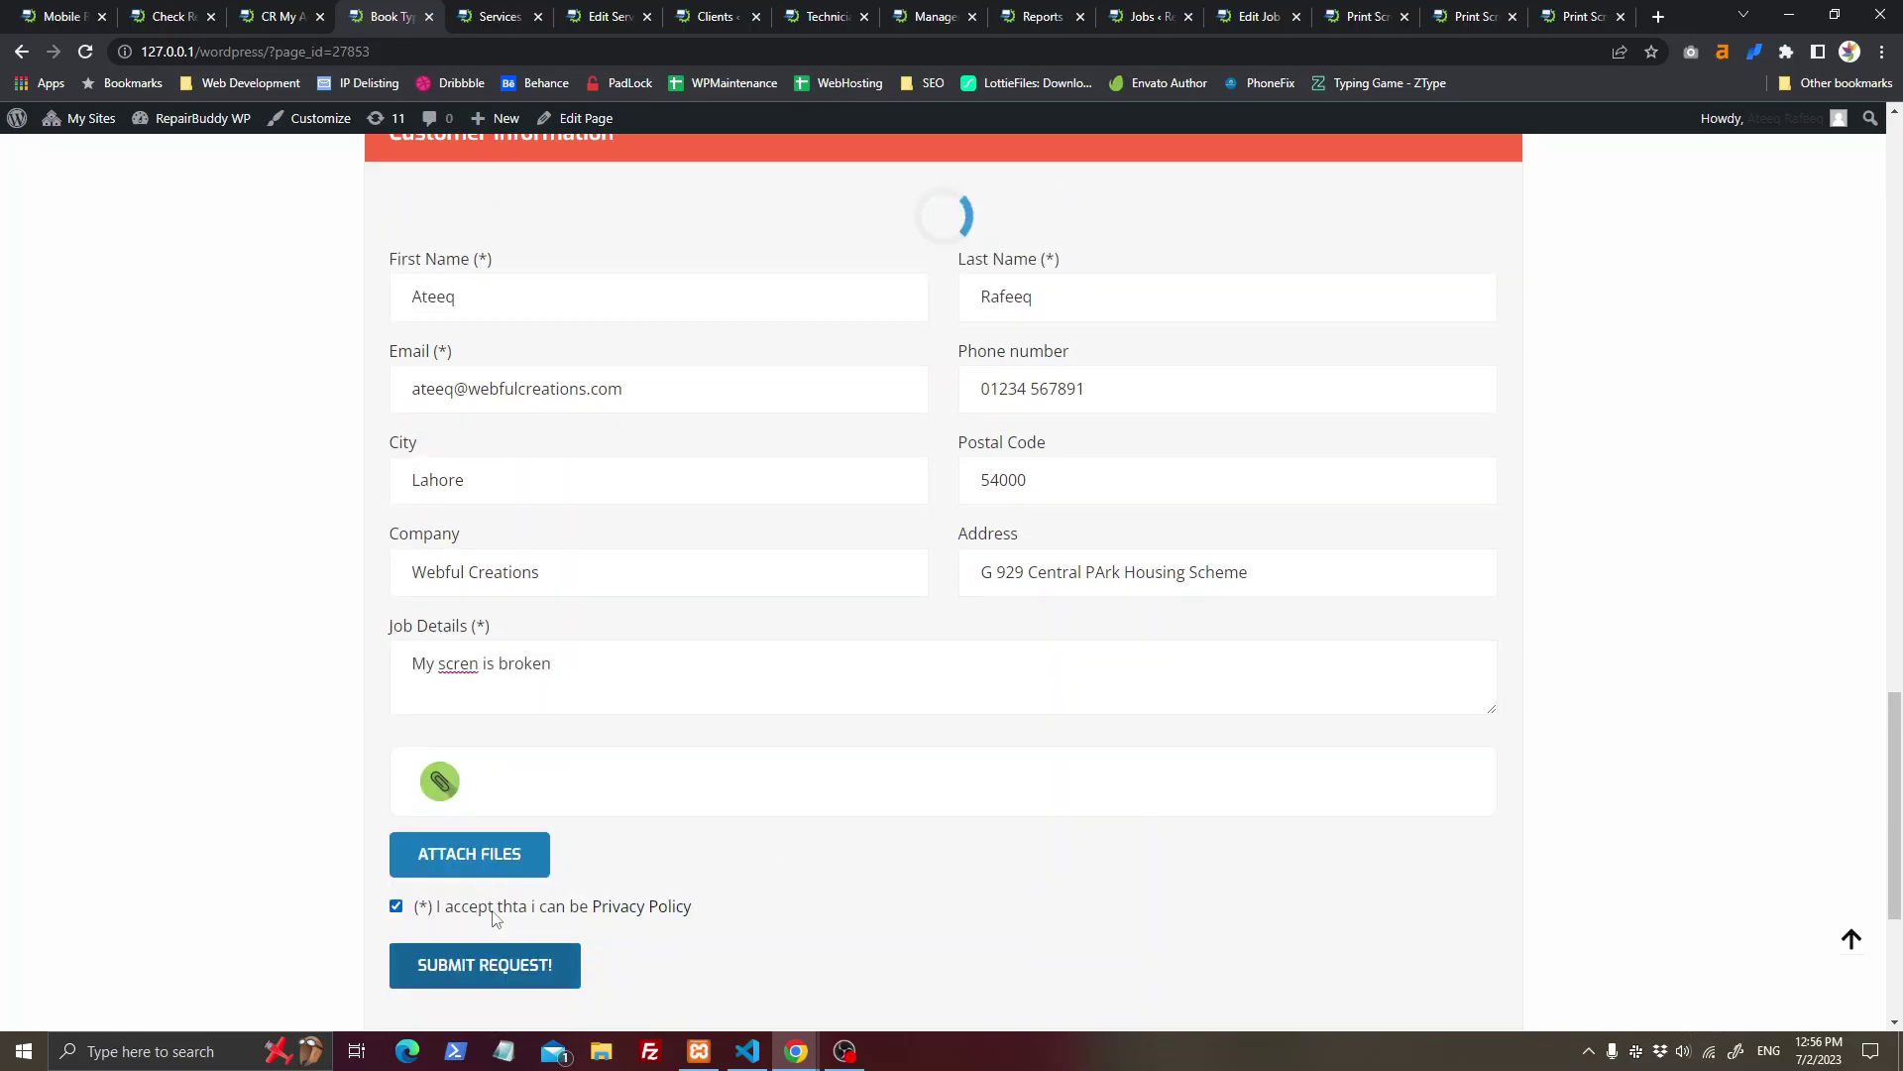
scroll(1254, 732, "up", 4)
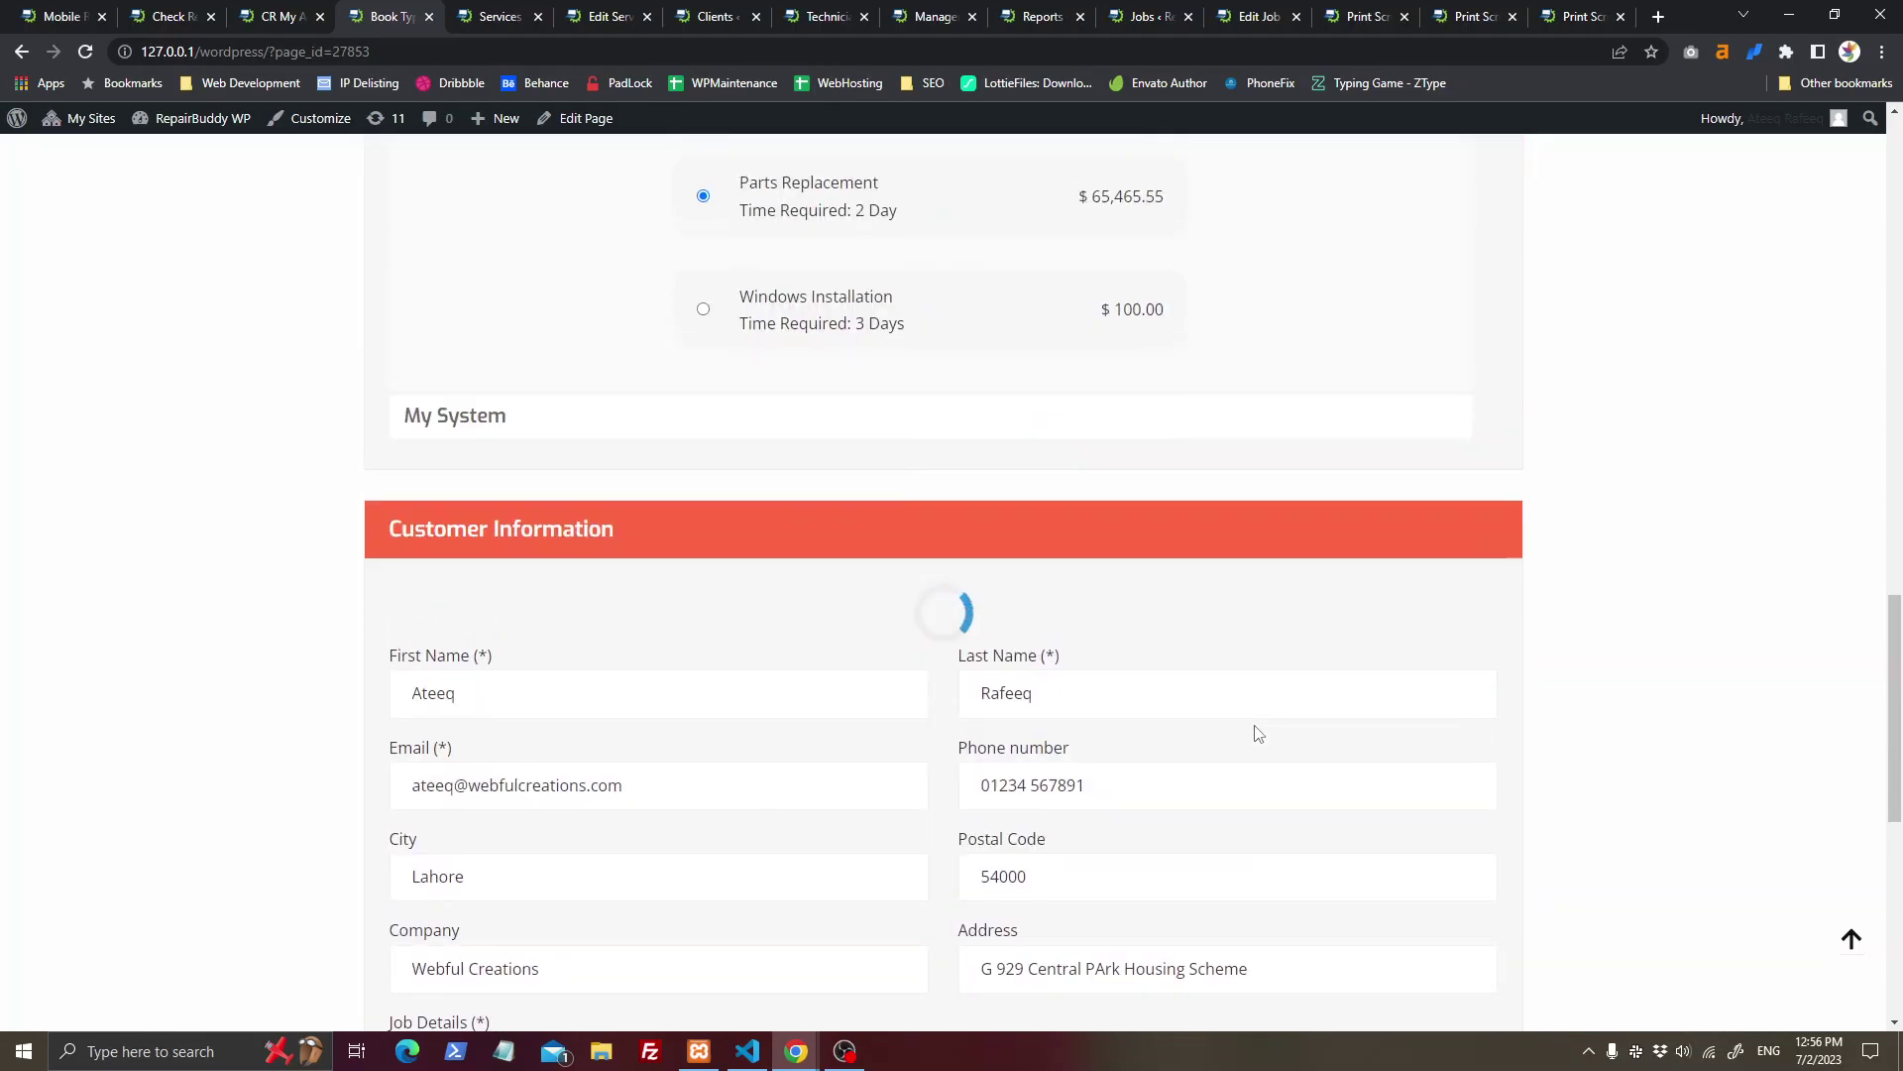
left_click(506, 12)
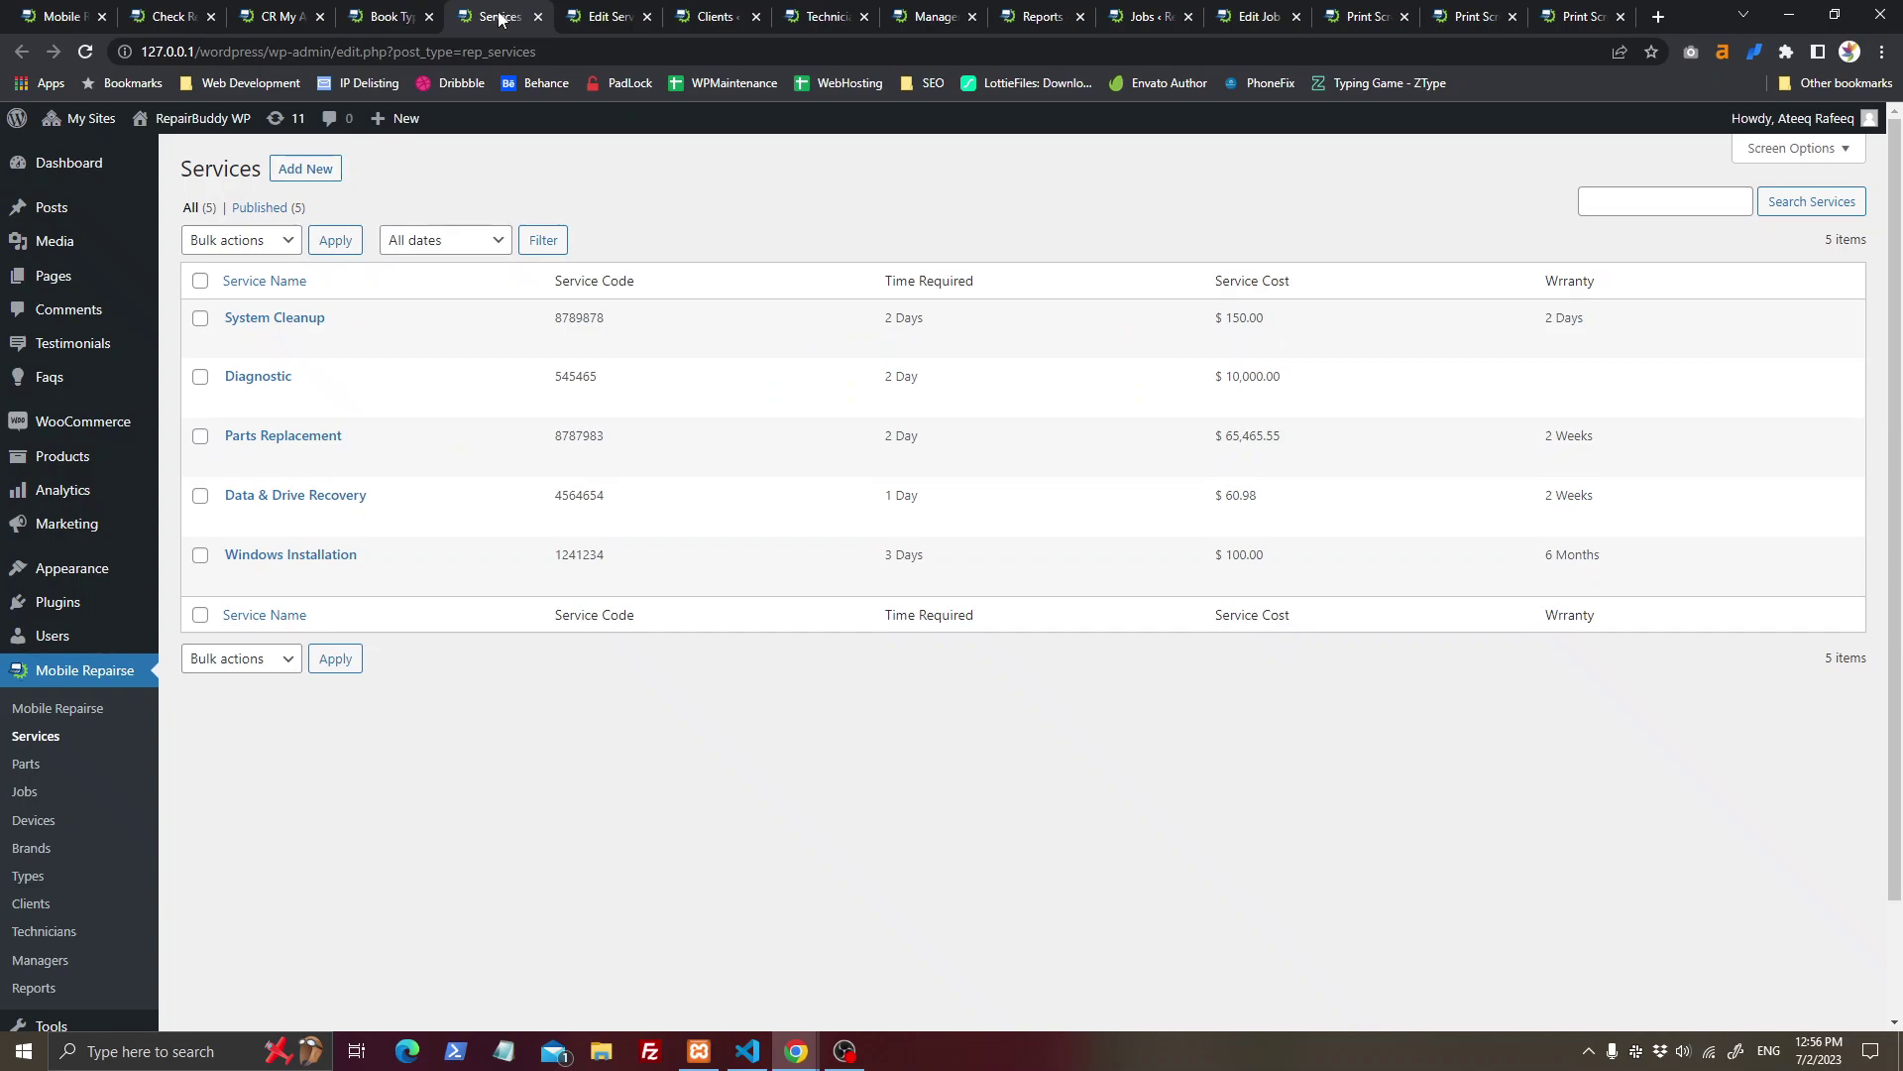
Step: Close the services, service editor, clients, technicians and store managers tabs
middle_click(519, 8)
middle_click(506, 12)
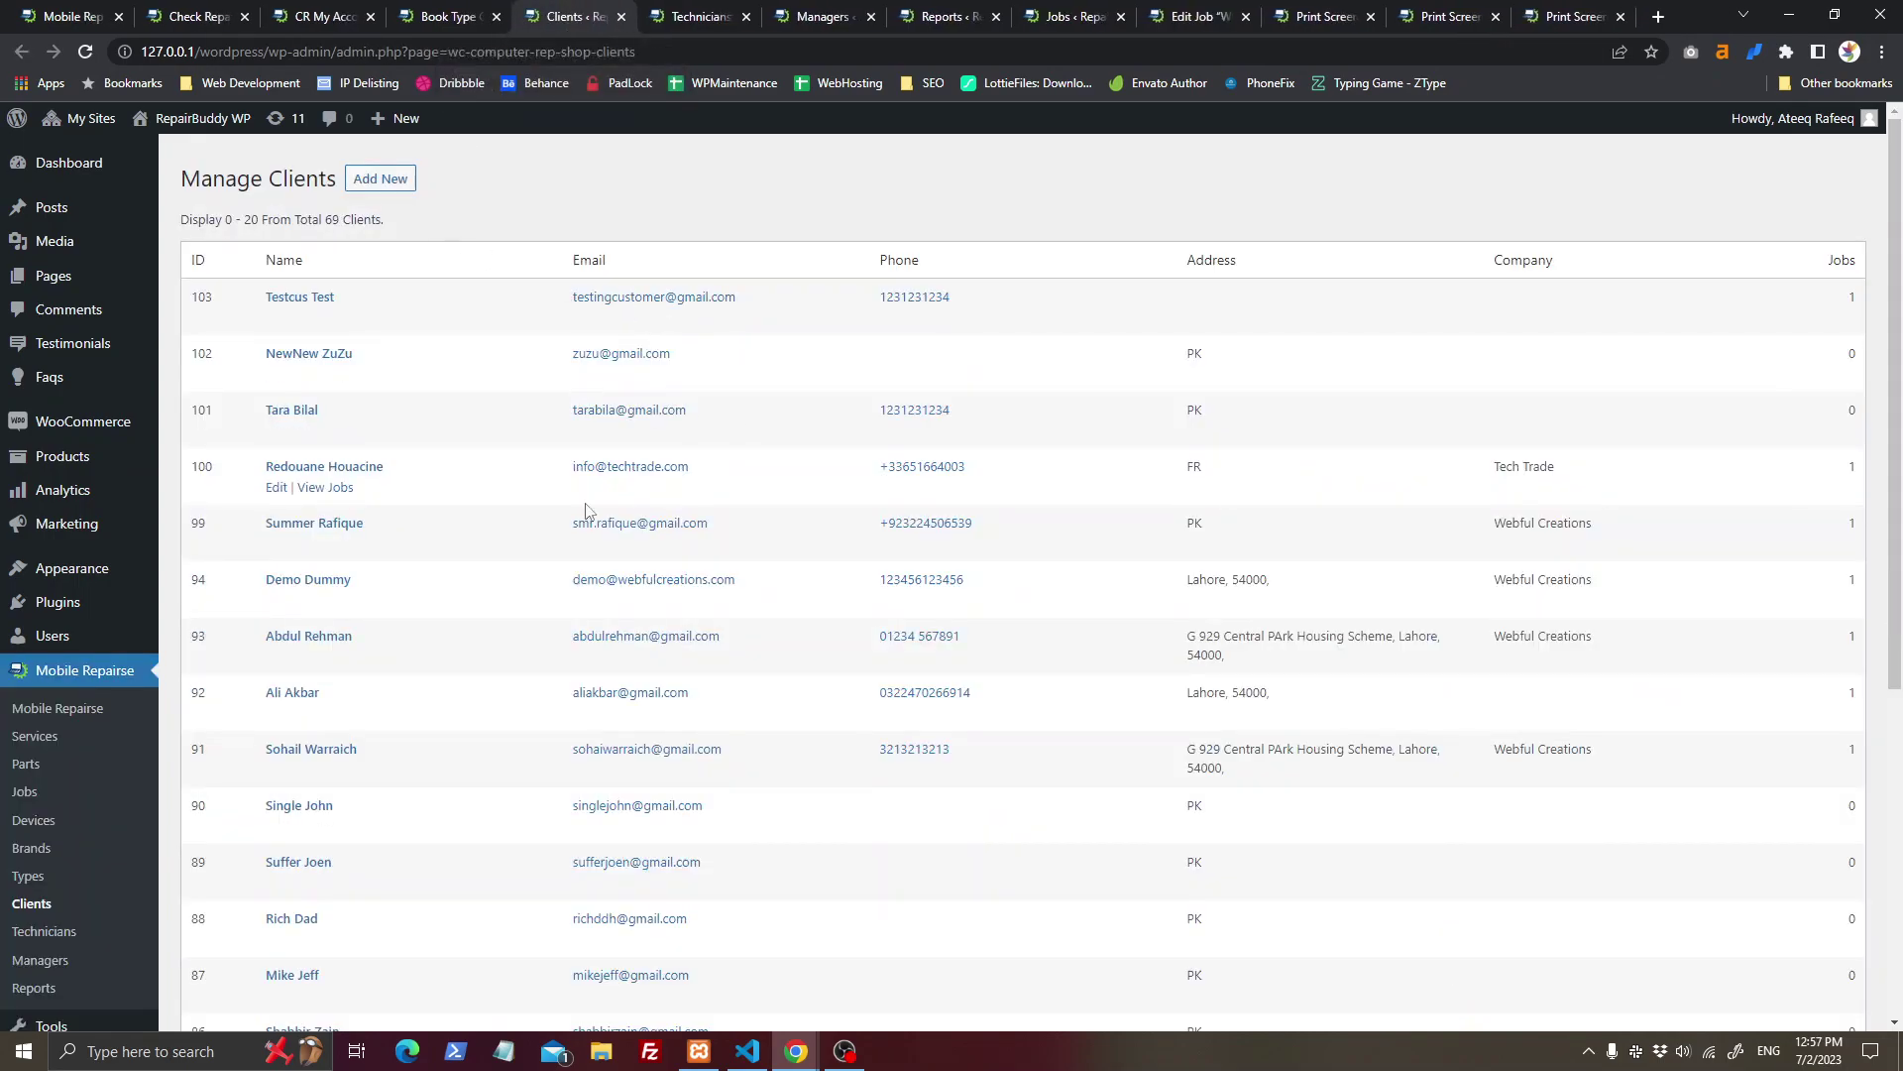
scroll(533, 443, "down", 5)
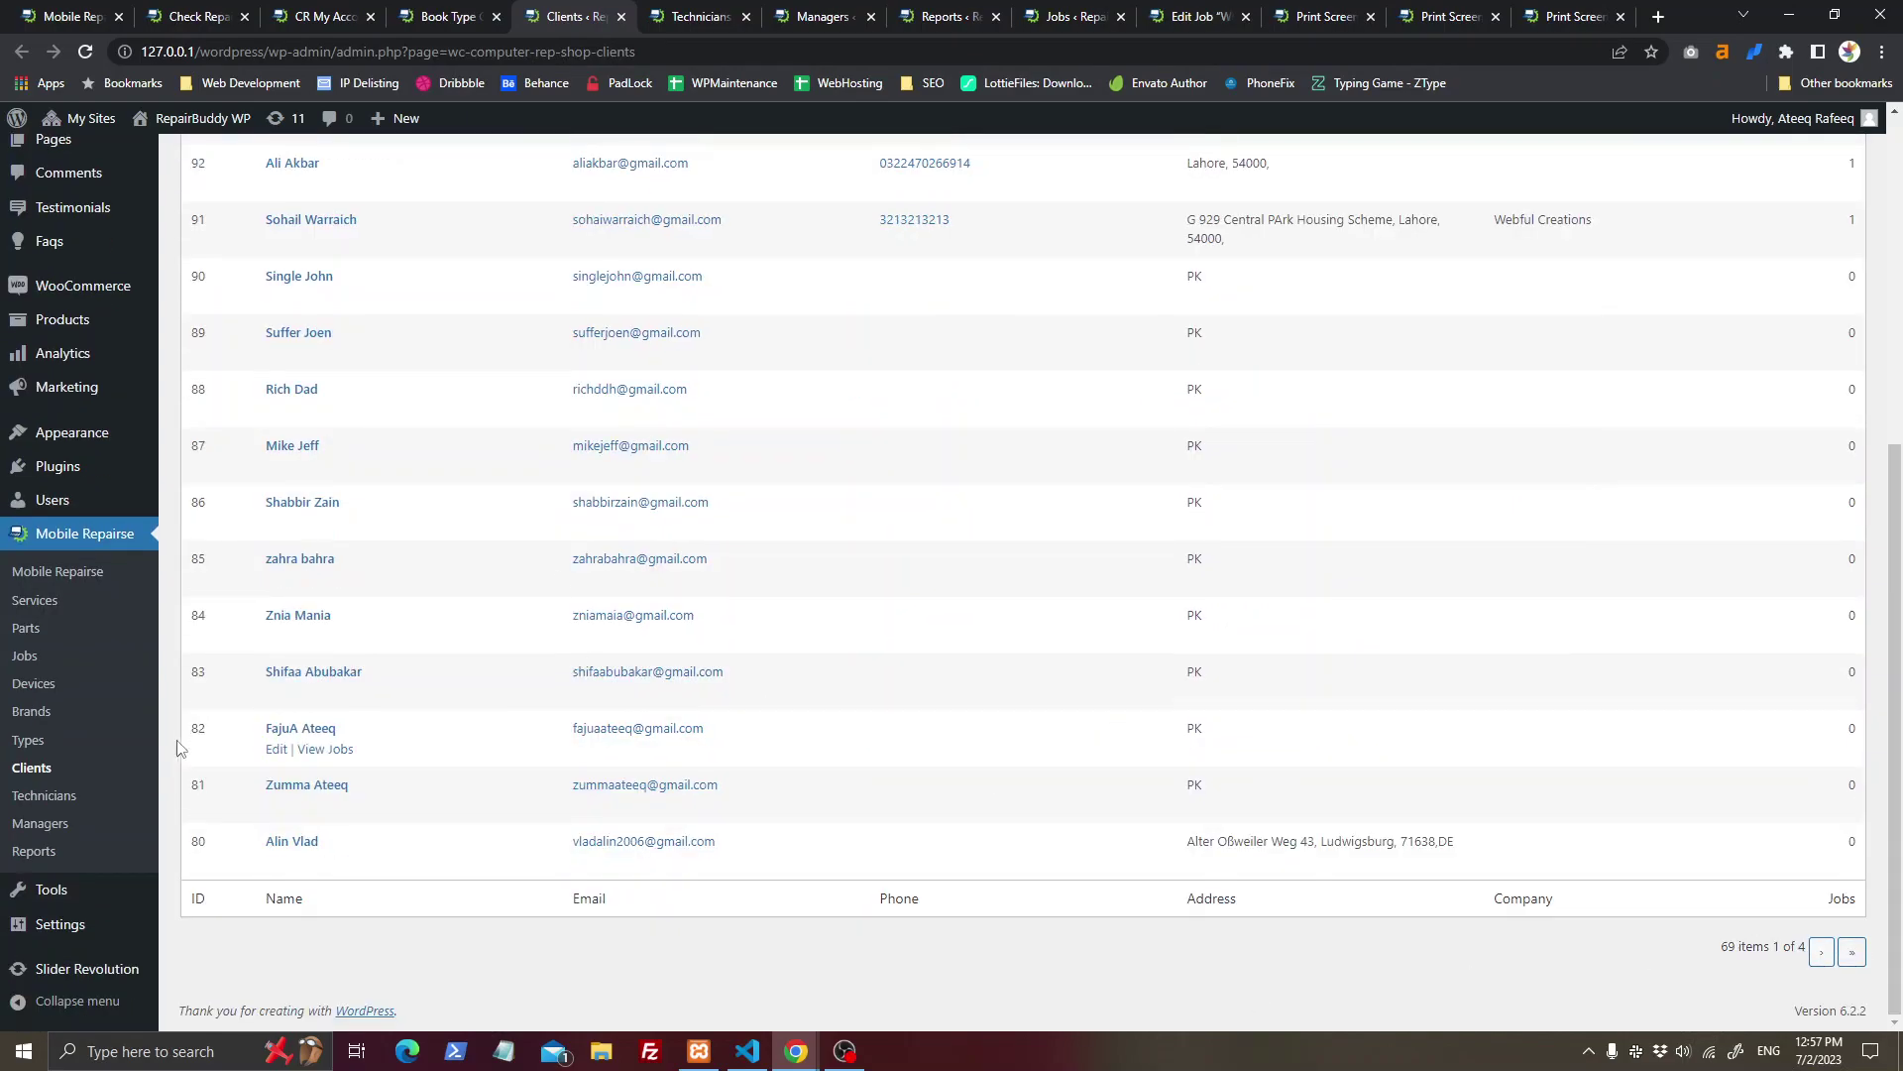
middle_click(580, 10)
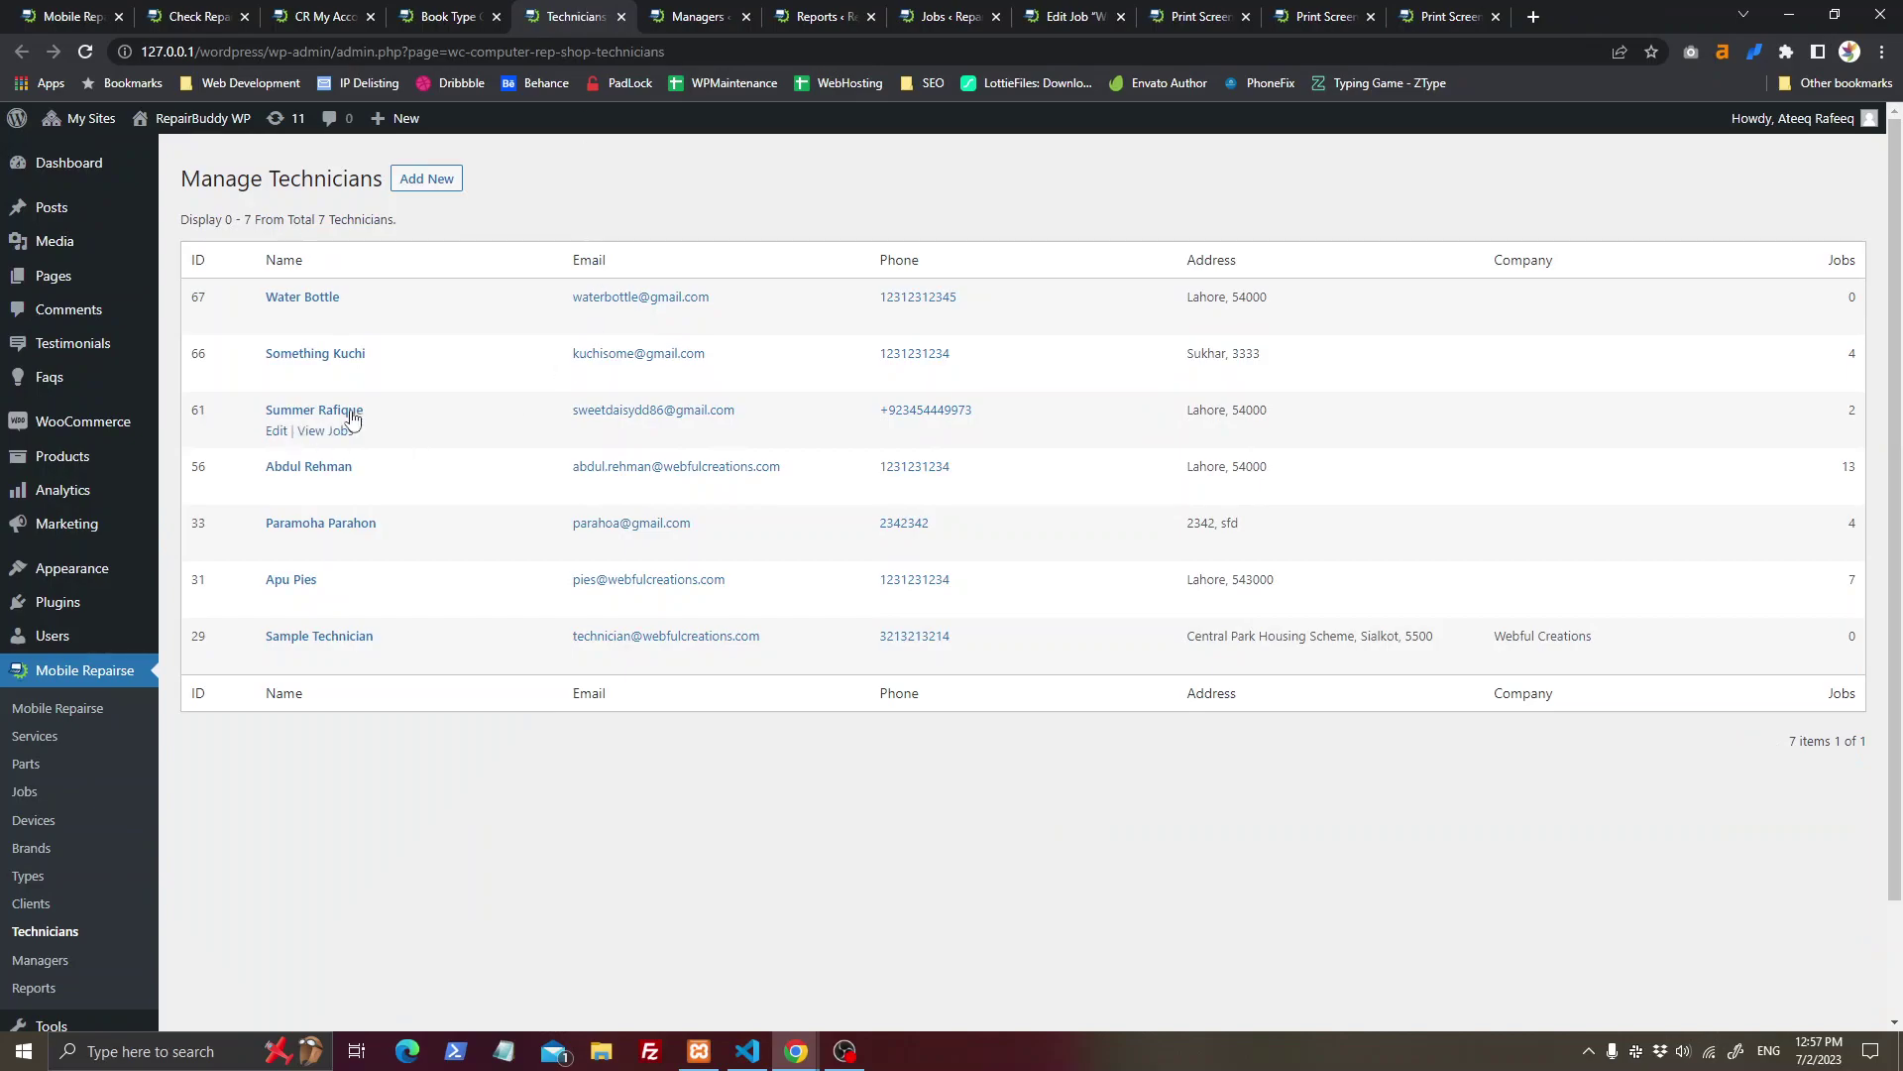
middle_click(635, 10)
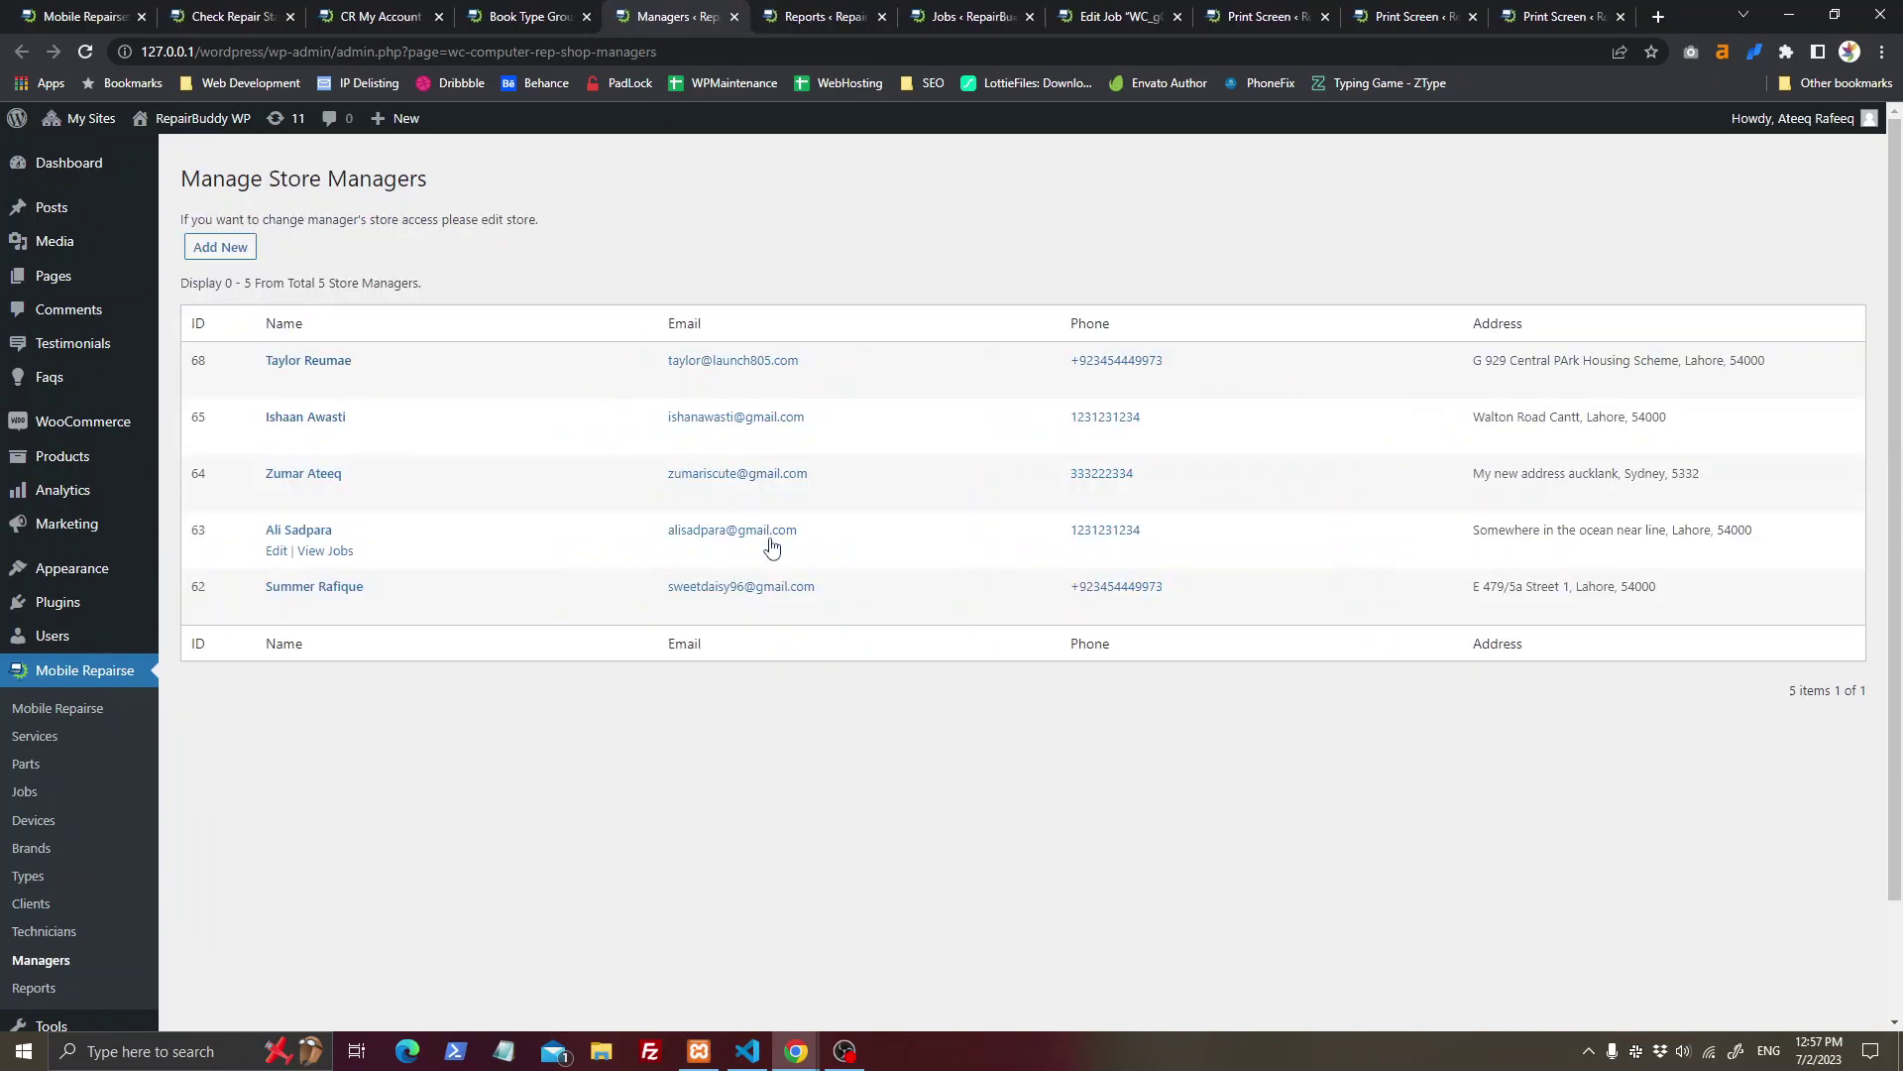
middle_click(680, 10)
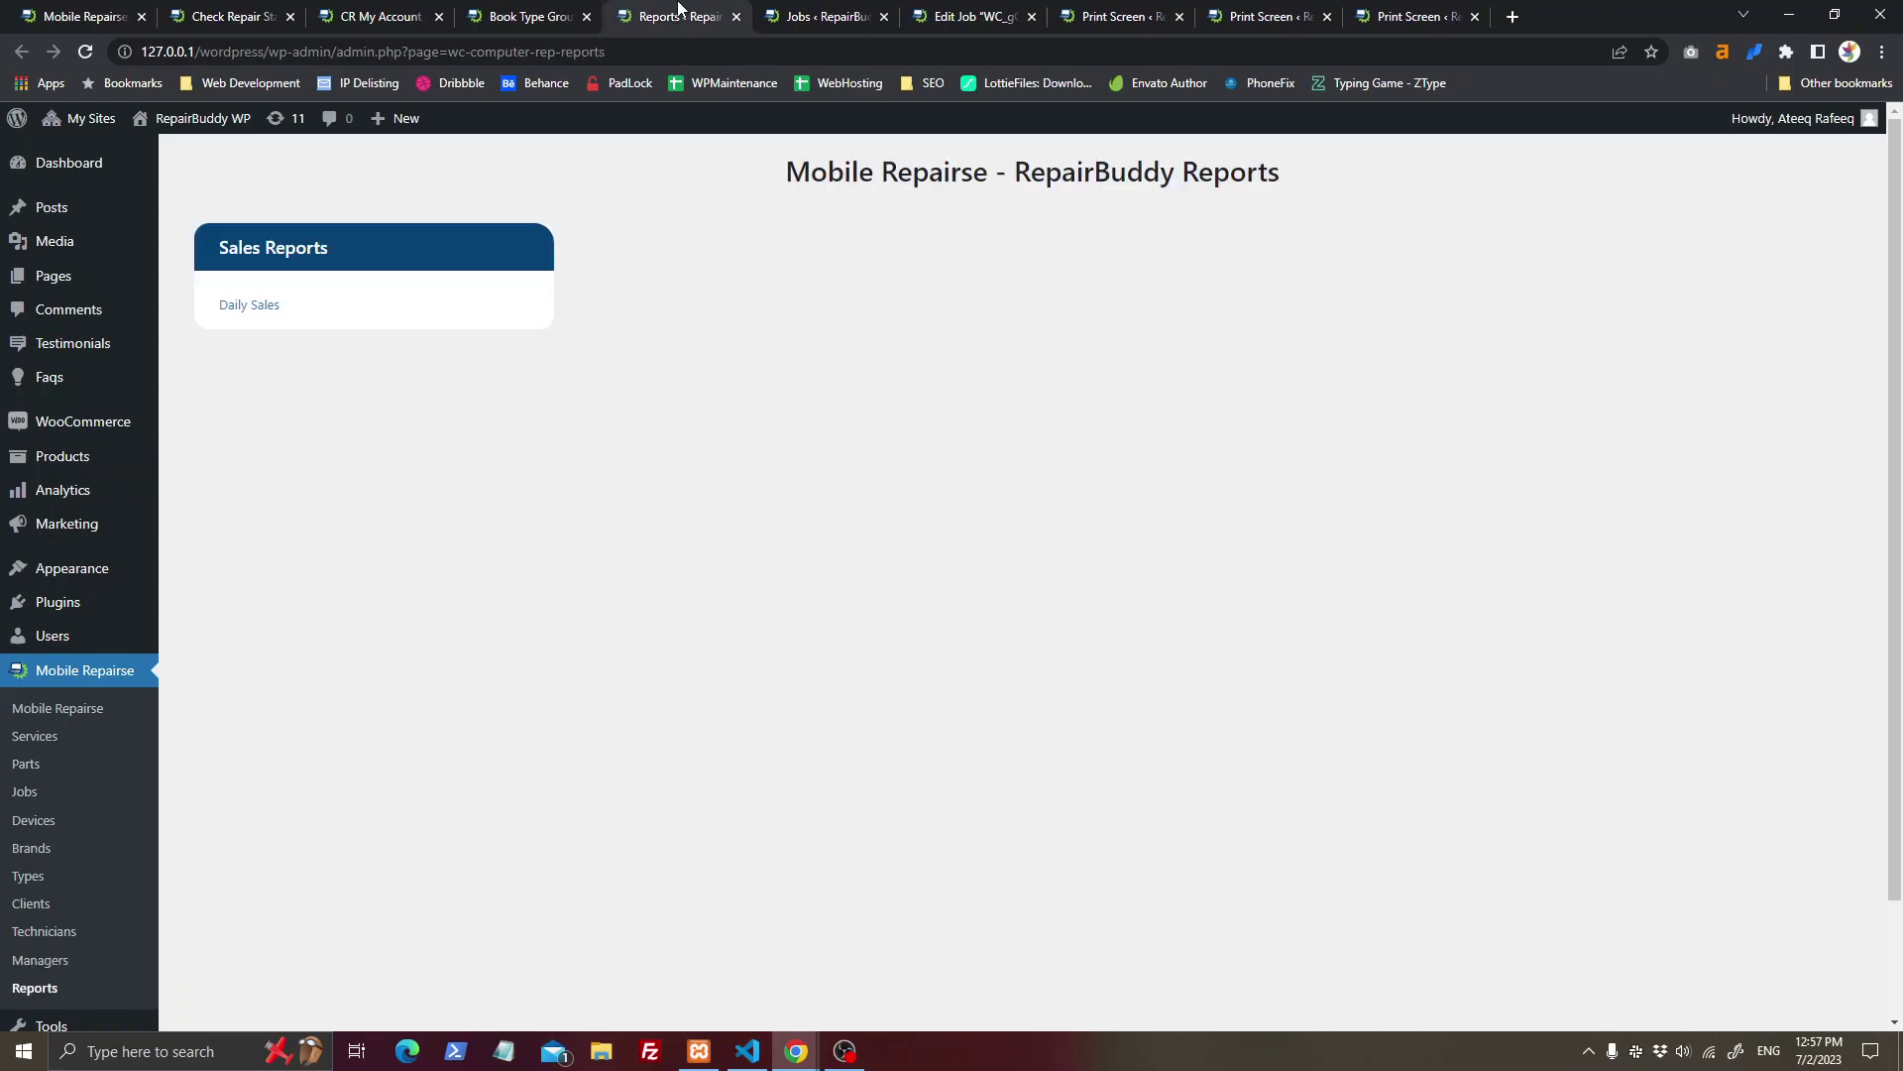
Step: Go through the CR My Account and Book Type Group tabs to the admin Jobs list
left_click(397, 14)
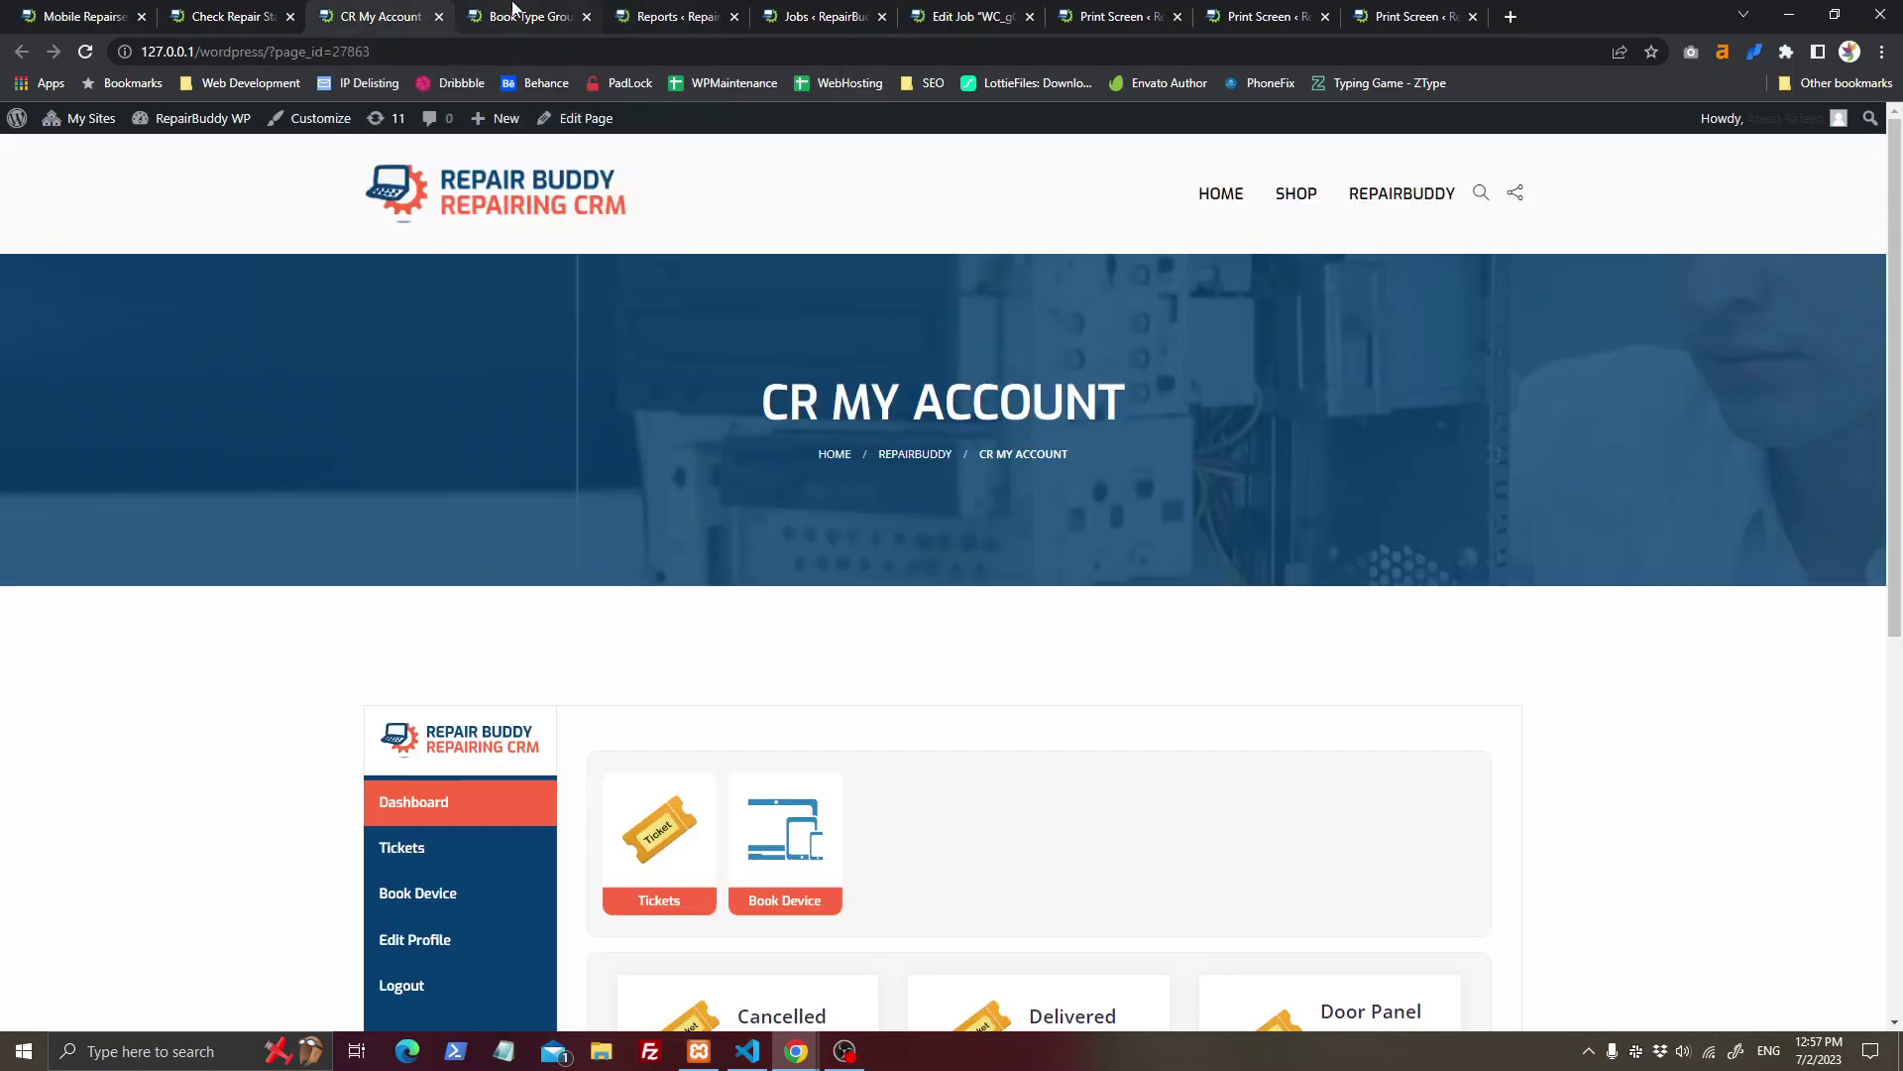
left_click(514, 12)
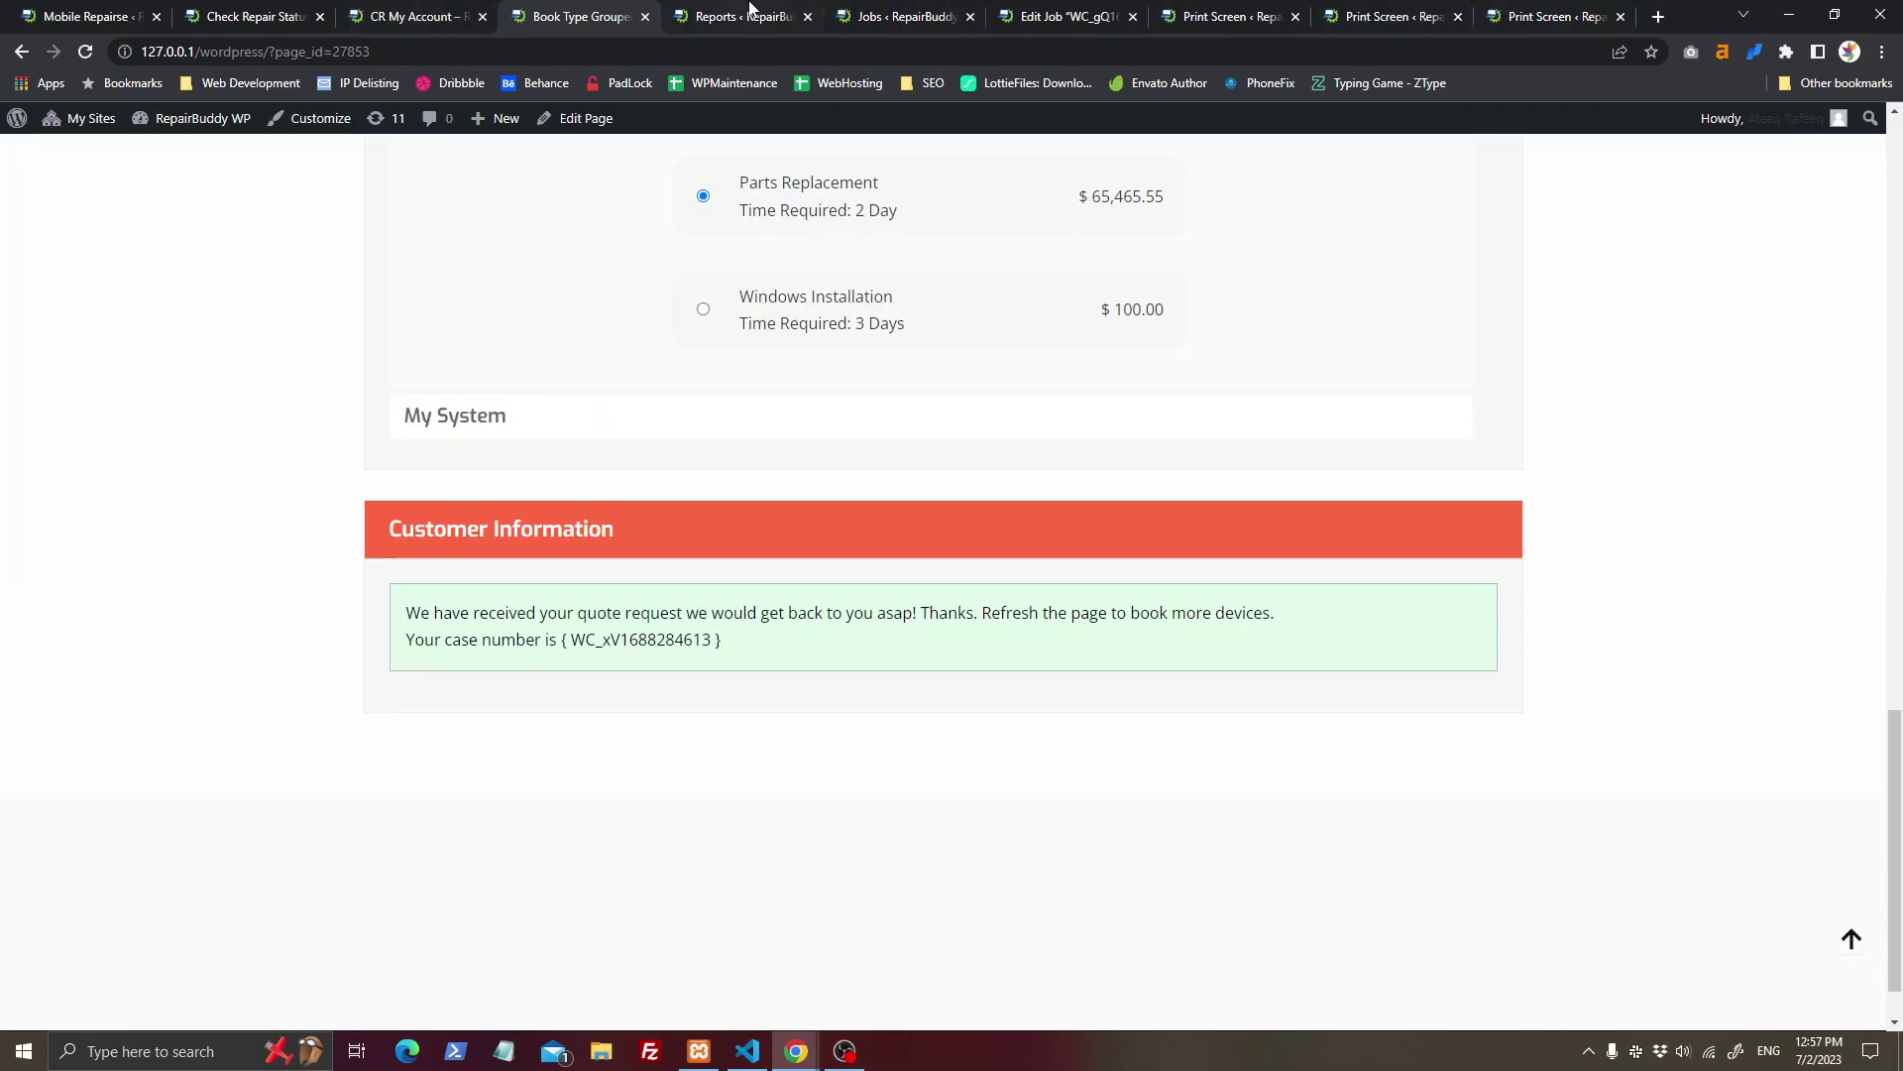
left_click(889, 10)
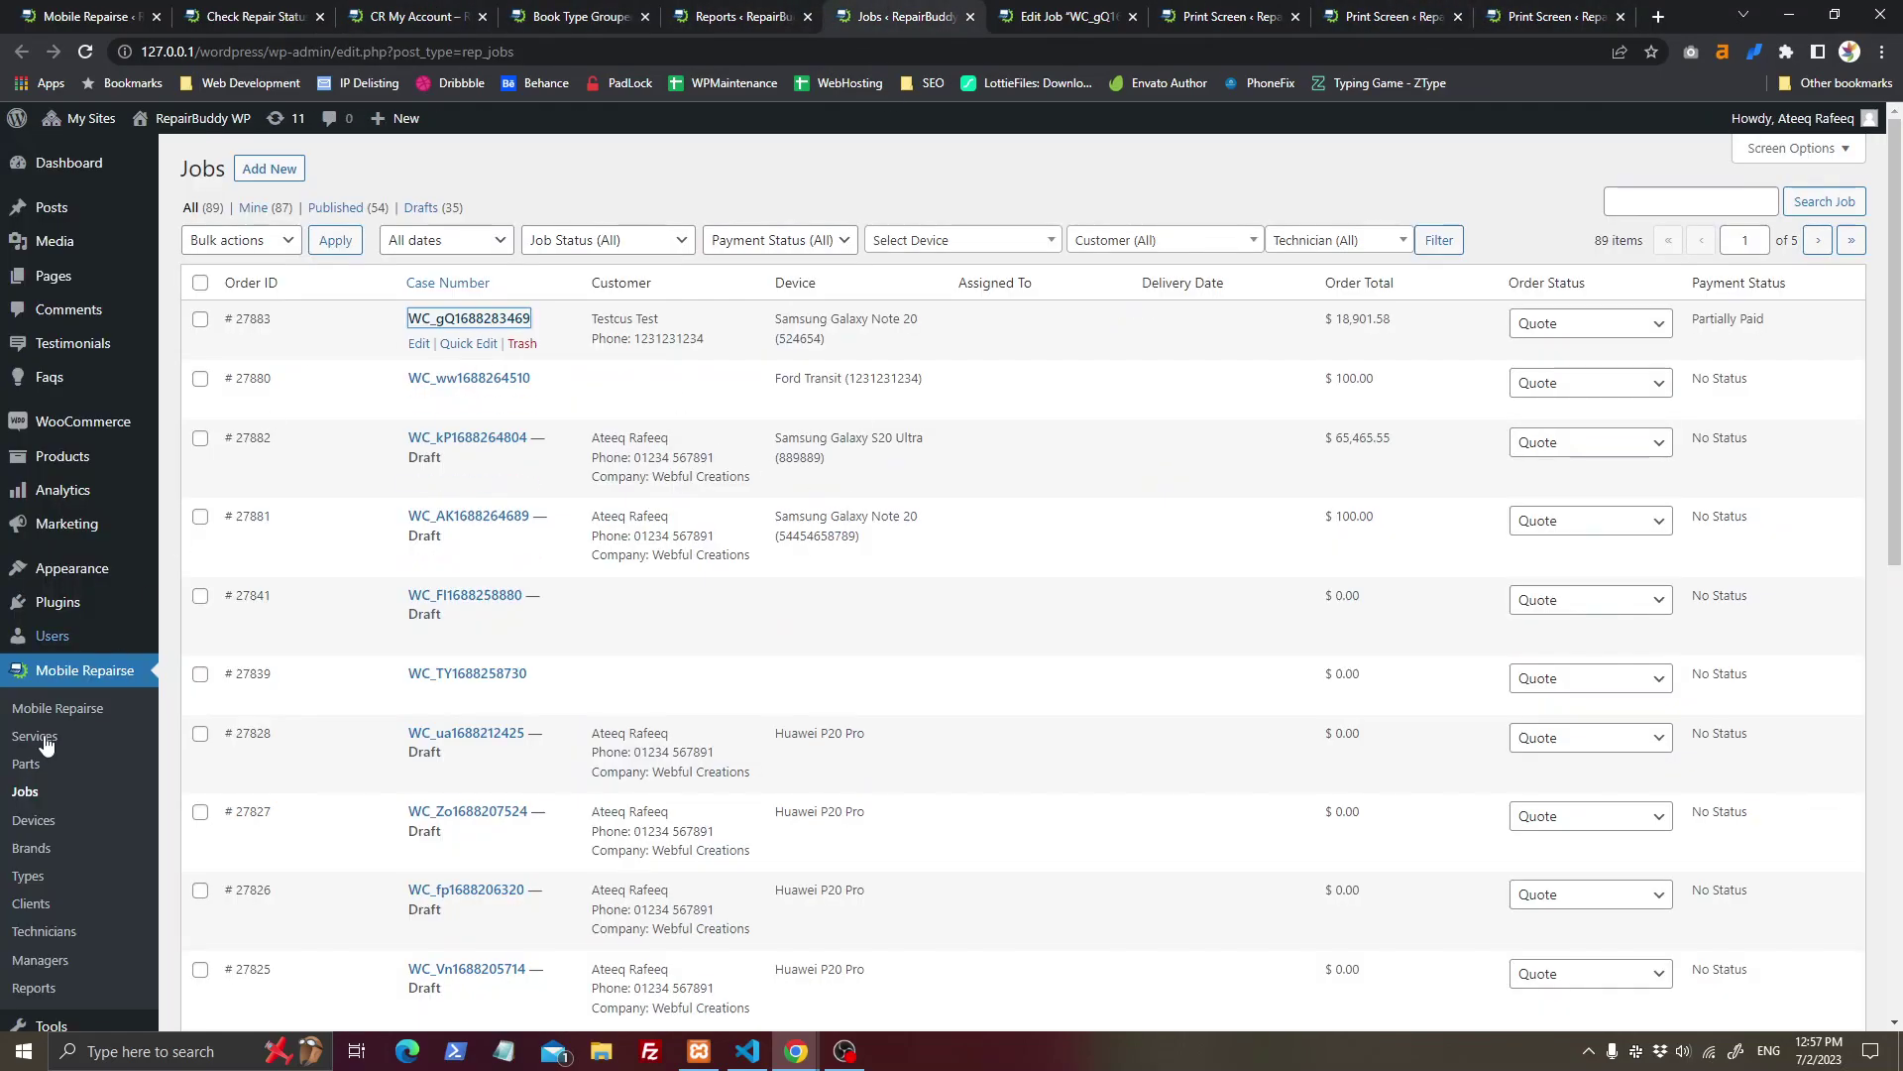
Step: Reload Jobs, open the new quote job, and preview the add customer and technician forms
left_click(40, 793)
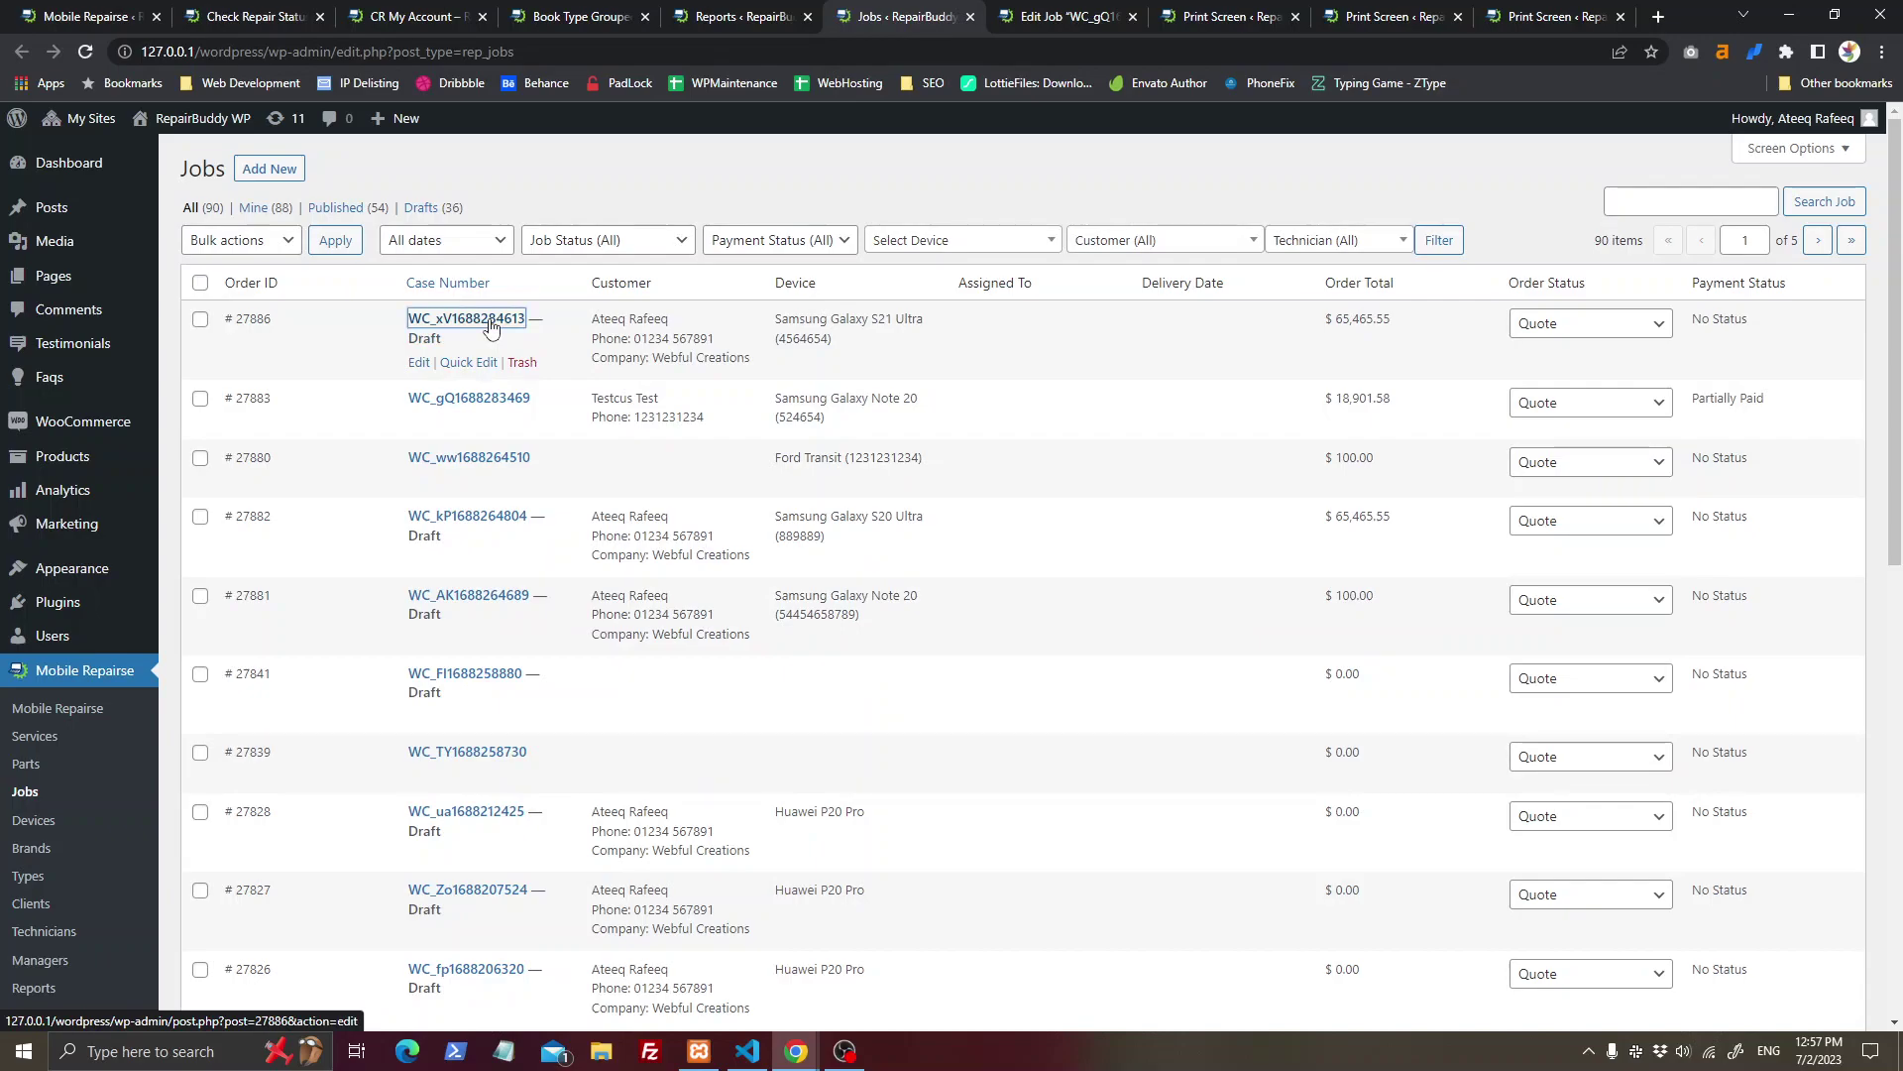
left_click(492, 327)
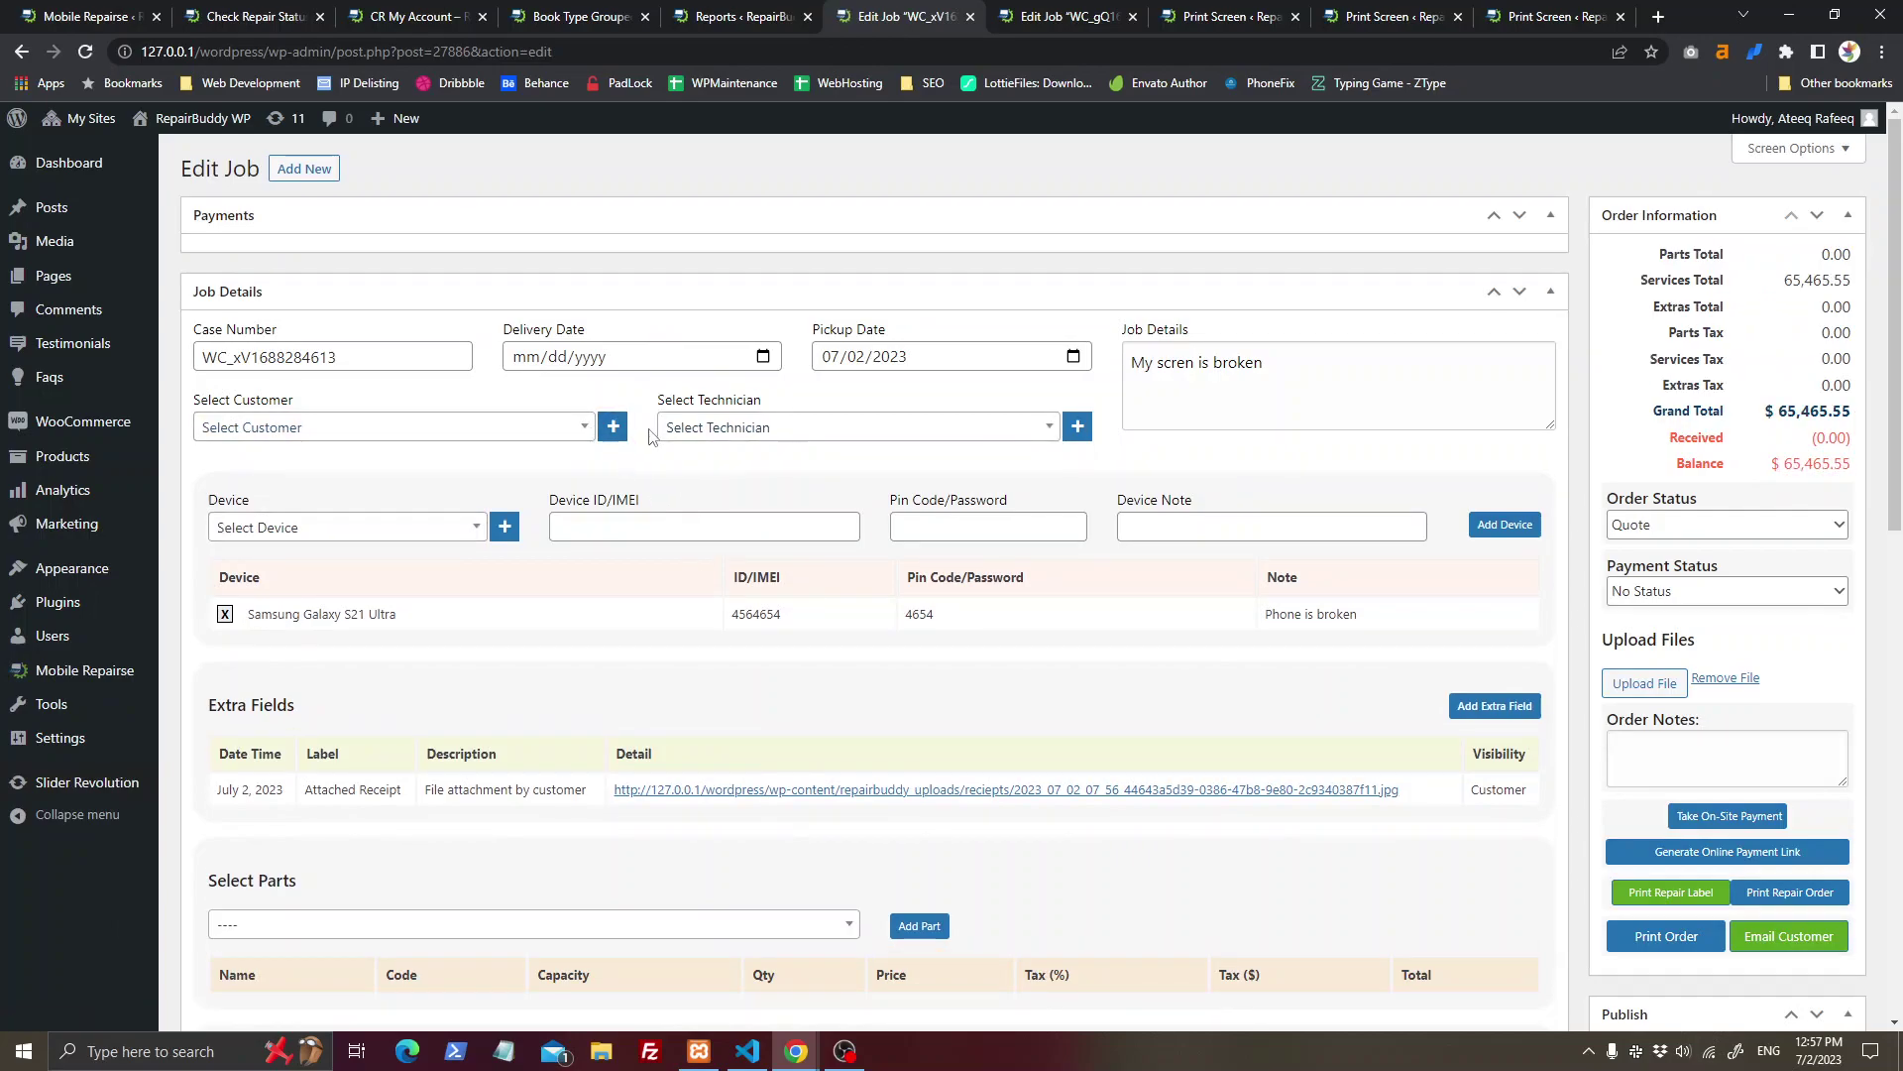
left_click(614, 428)
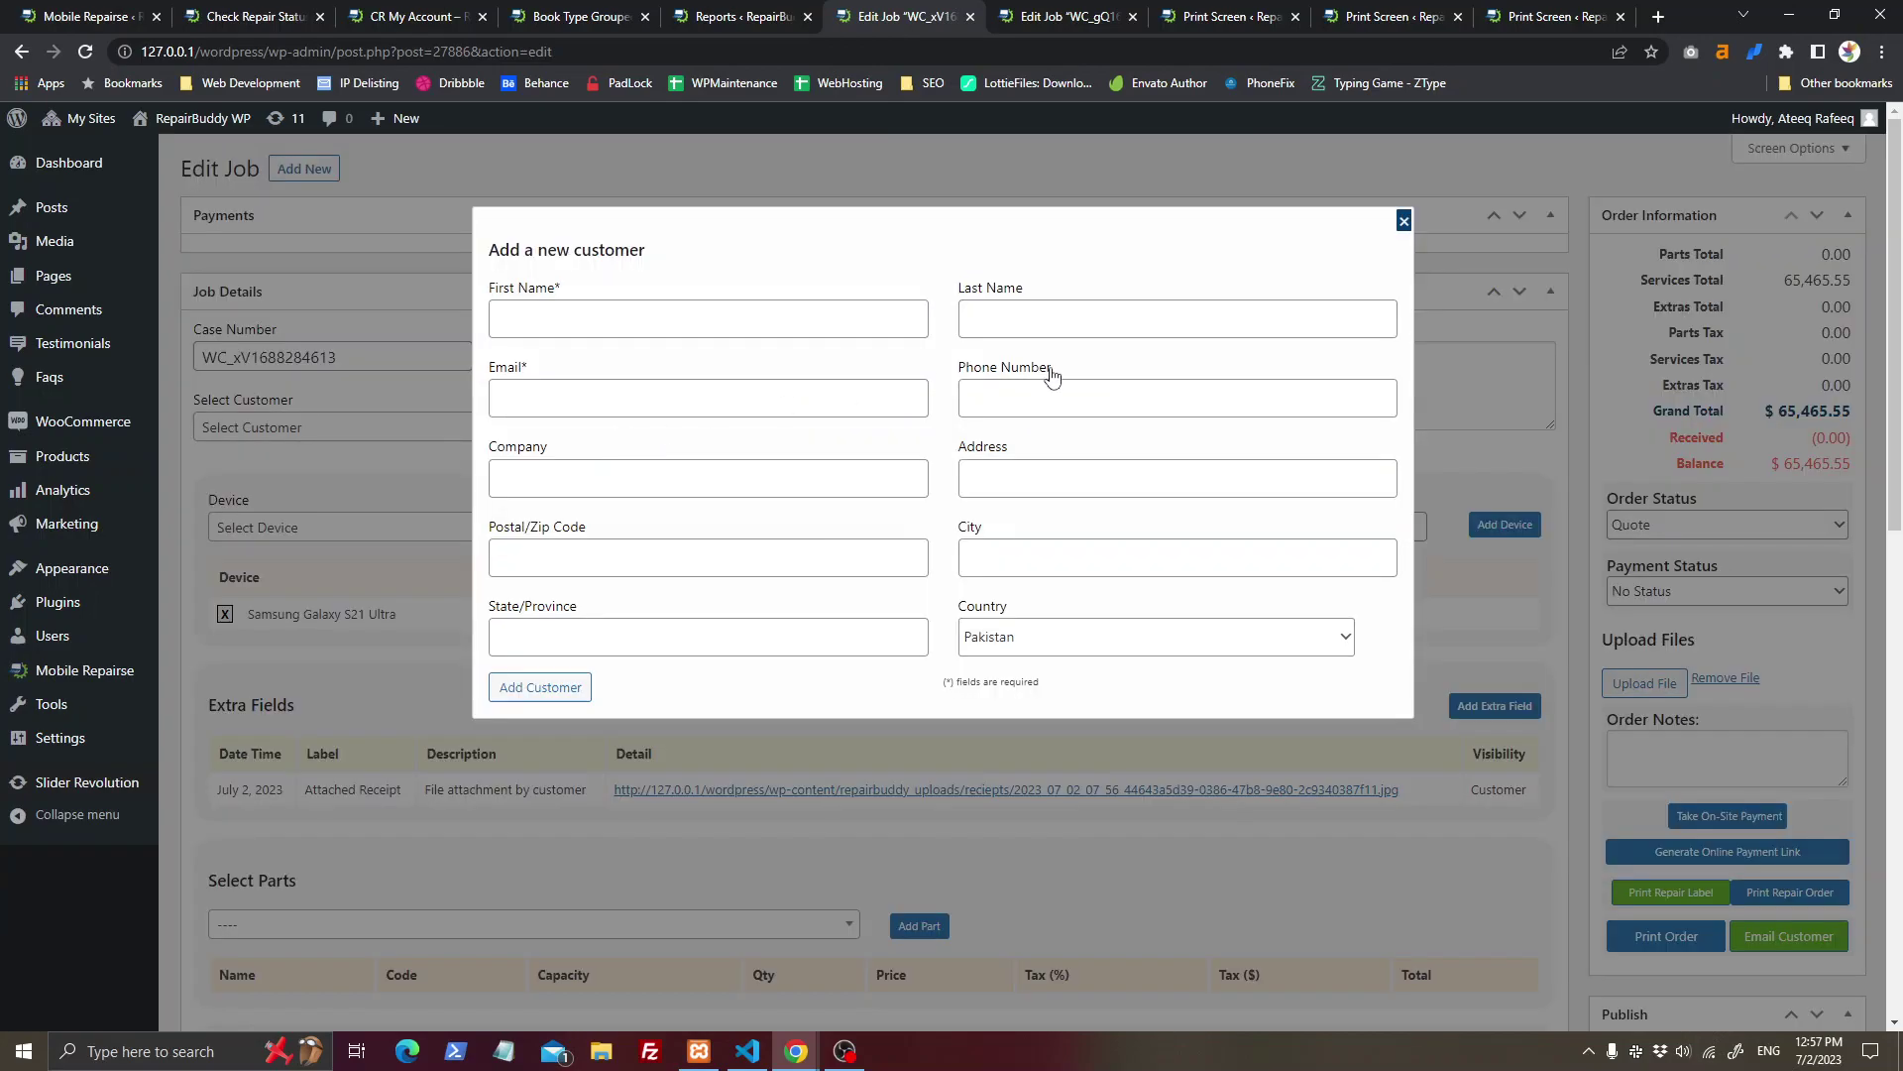
left_click(1404, 226)
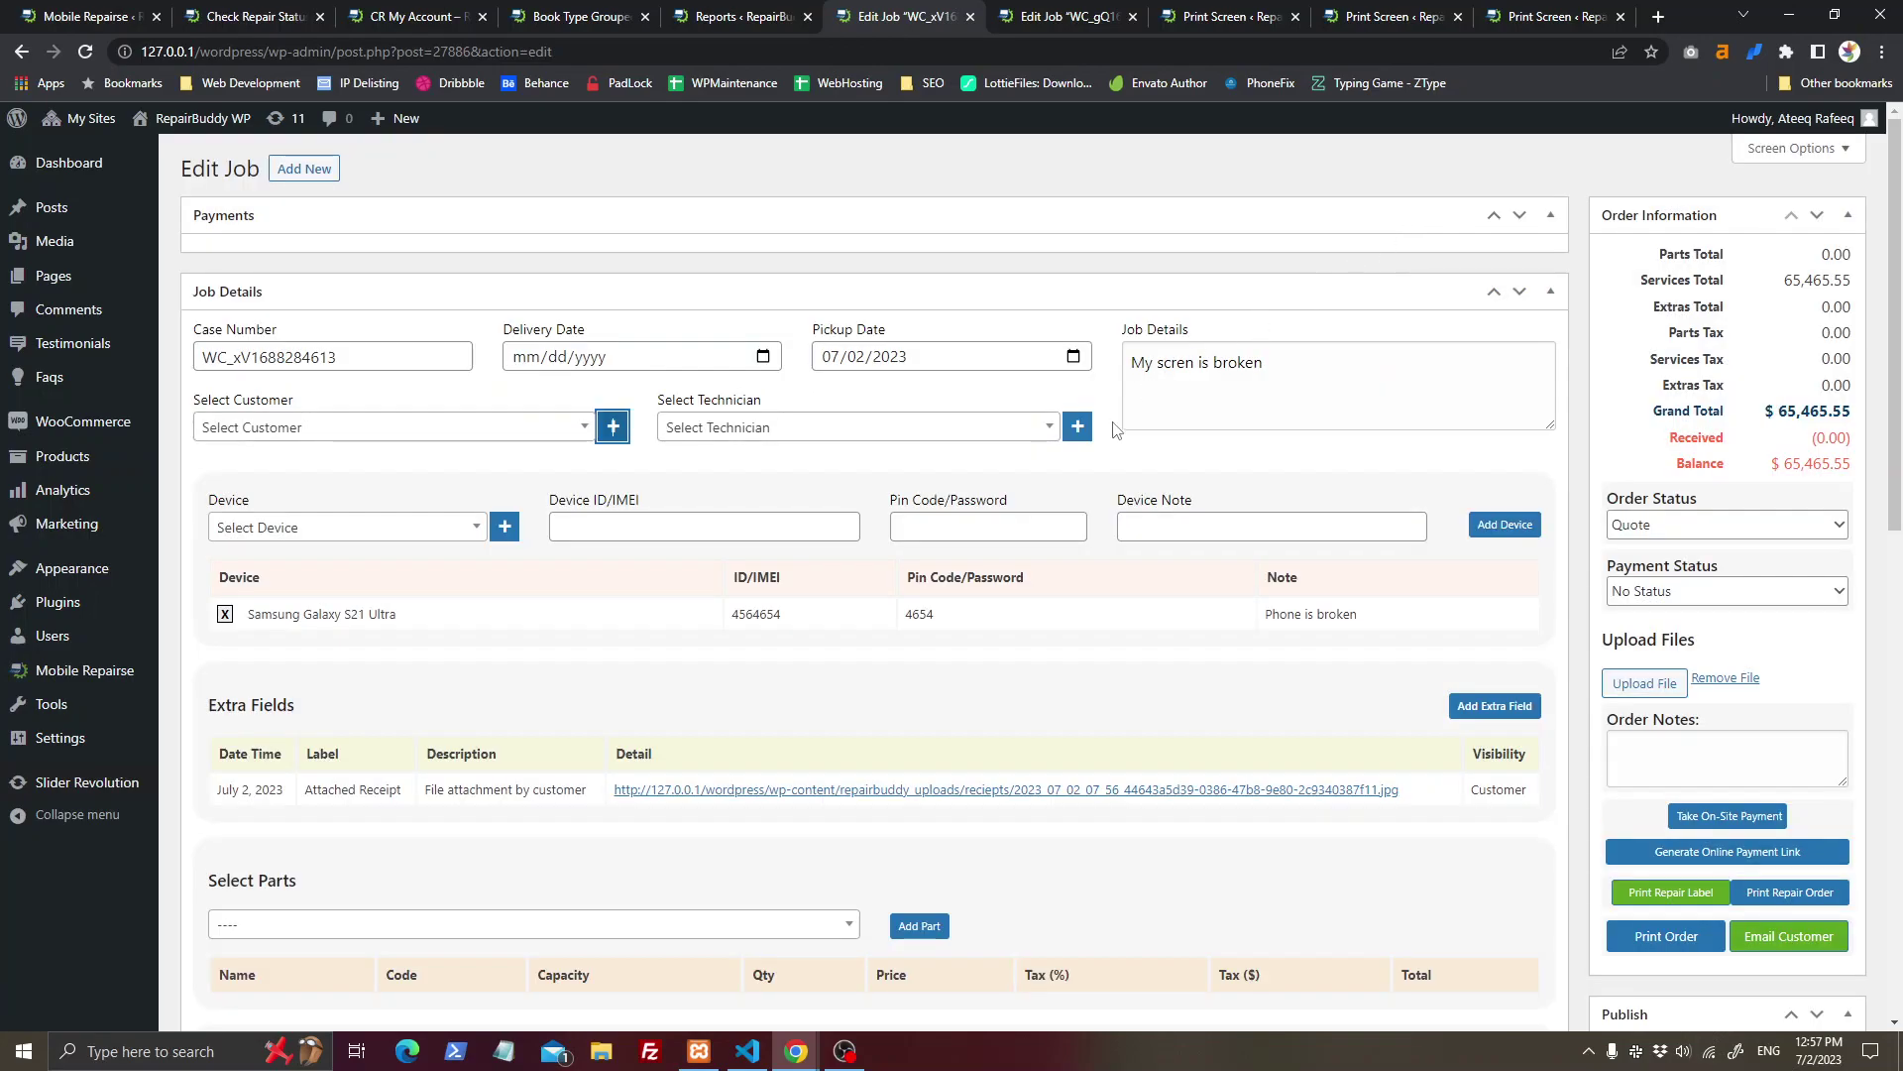
left_click(1081, 429)
left_click(1405, 262)
Step: View the job's attached receipt photo, then return to the job
scroll(585, 766, "down", 2)
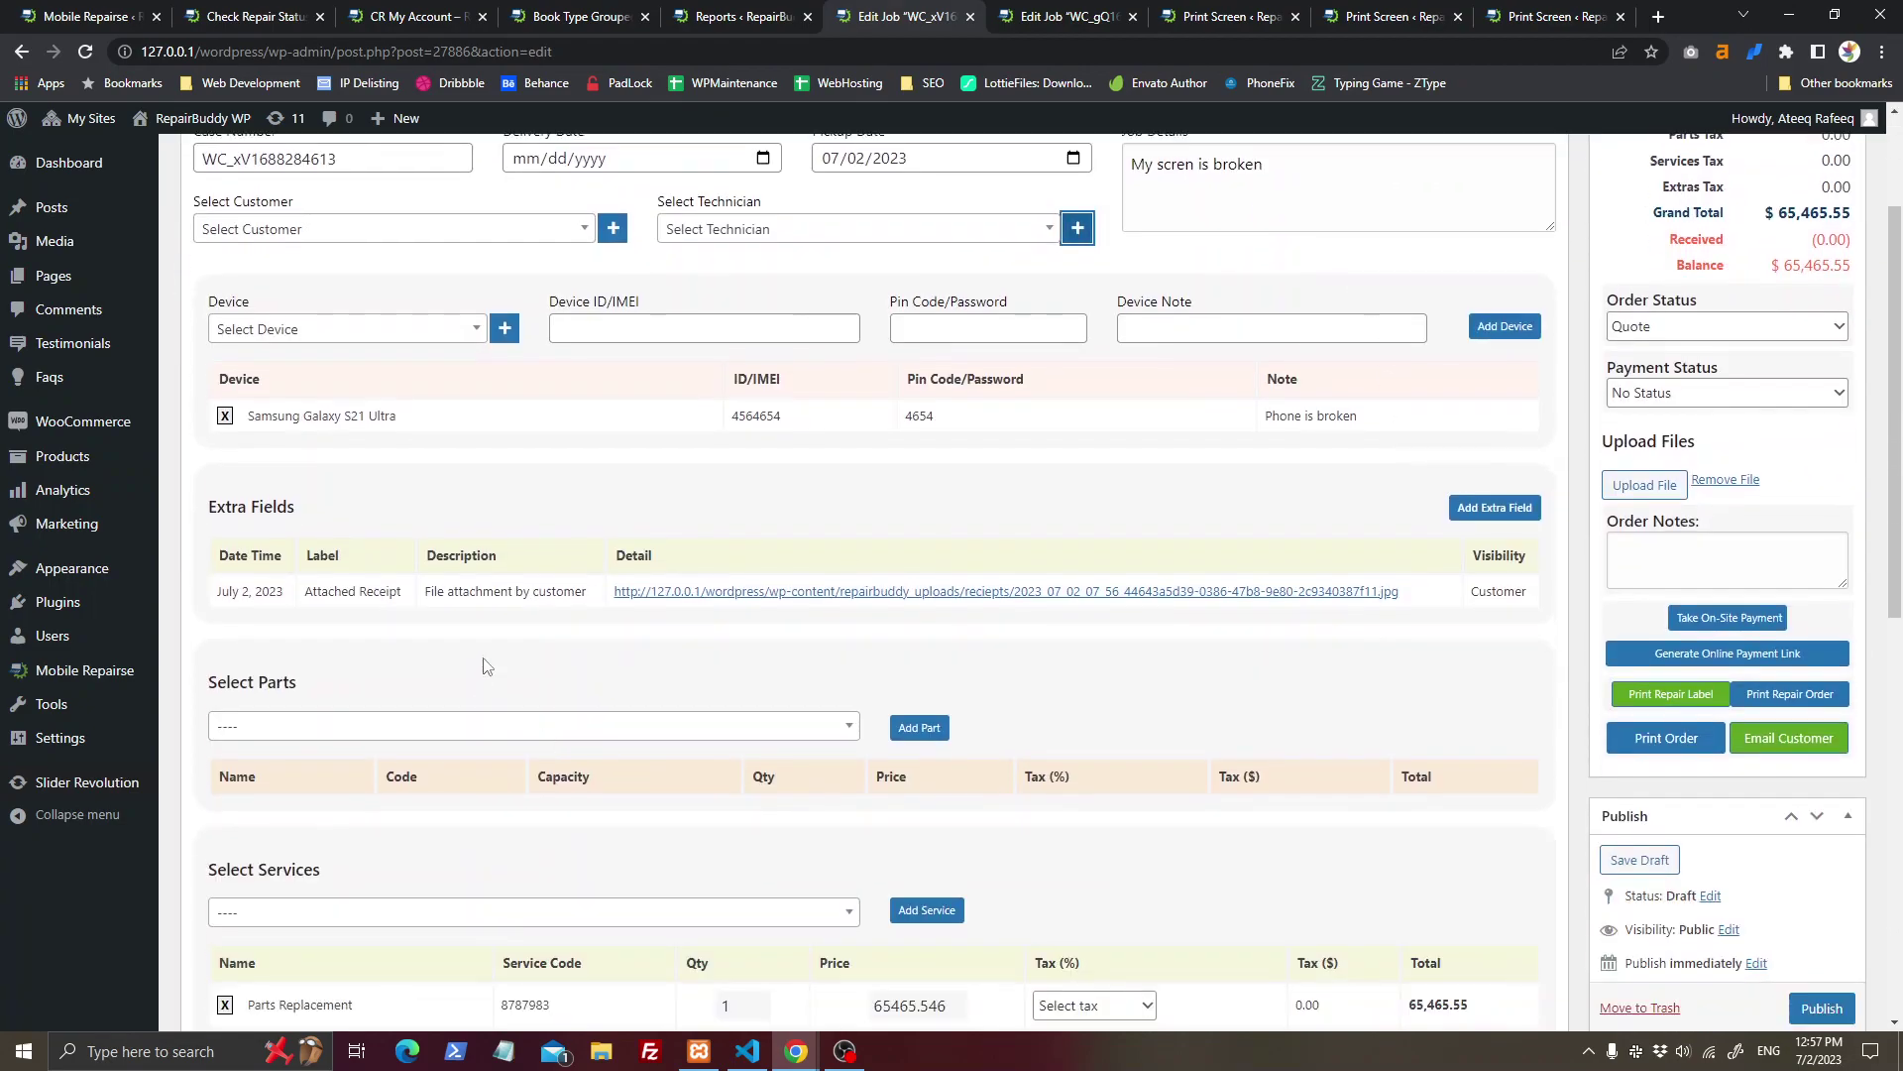
left_click(747, 592)
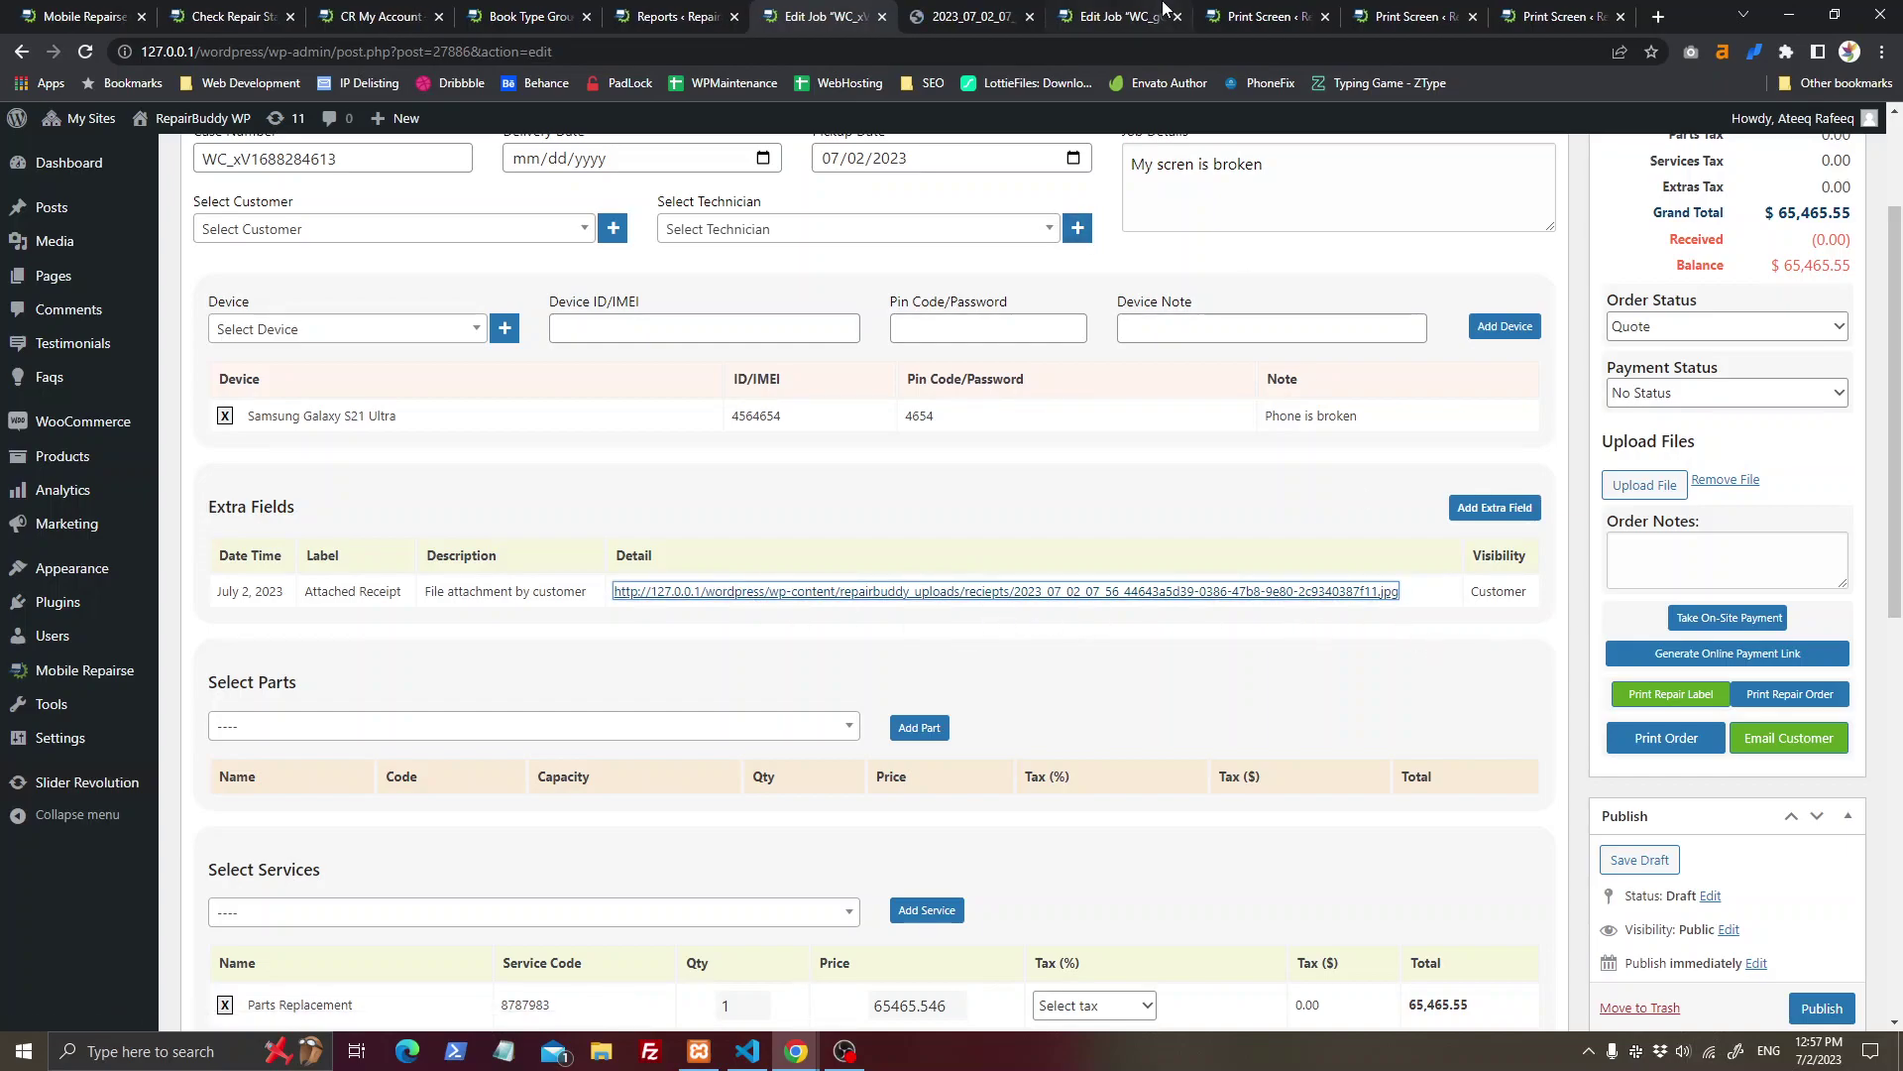
left_click(972, 16)
left_click(1029, 16)
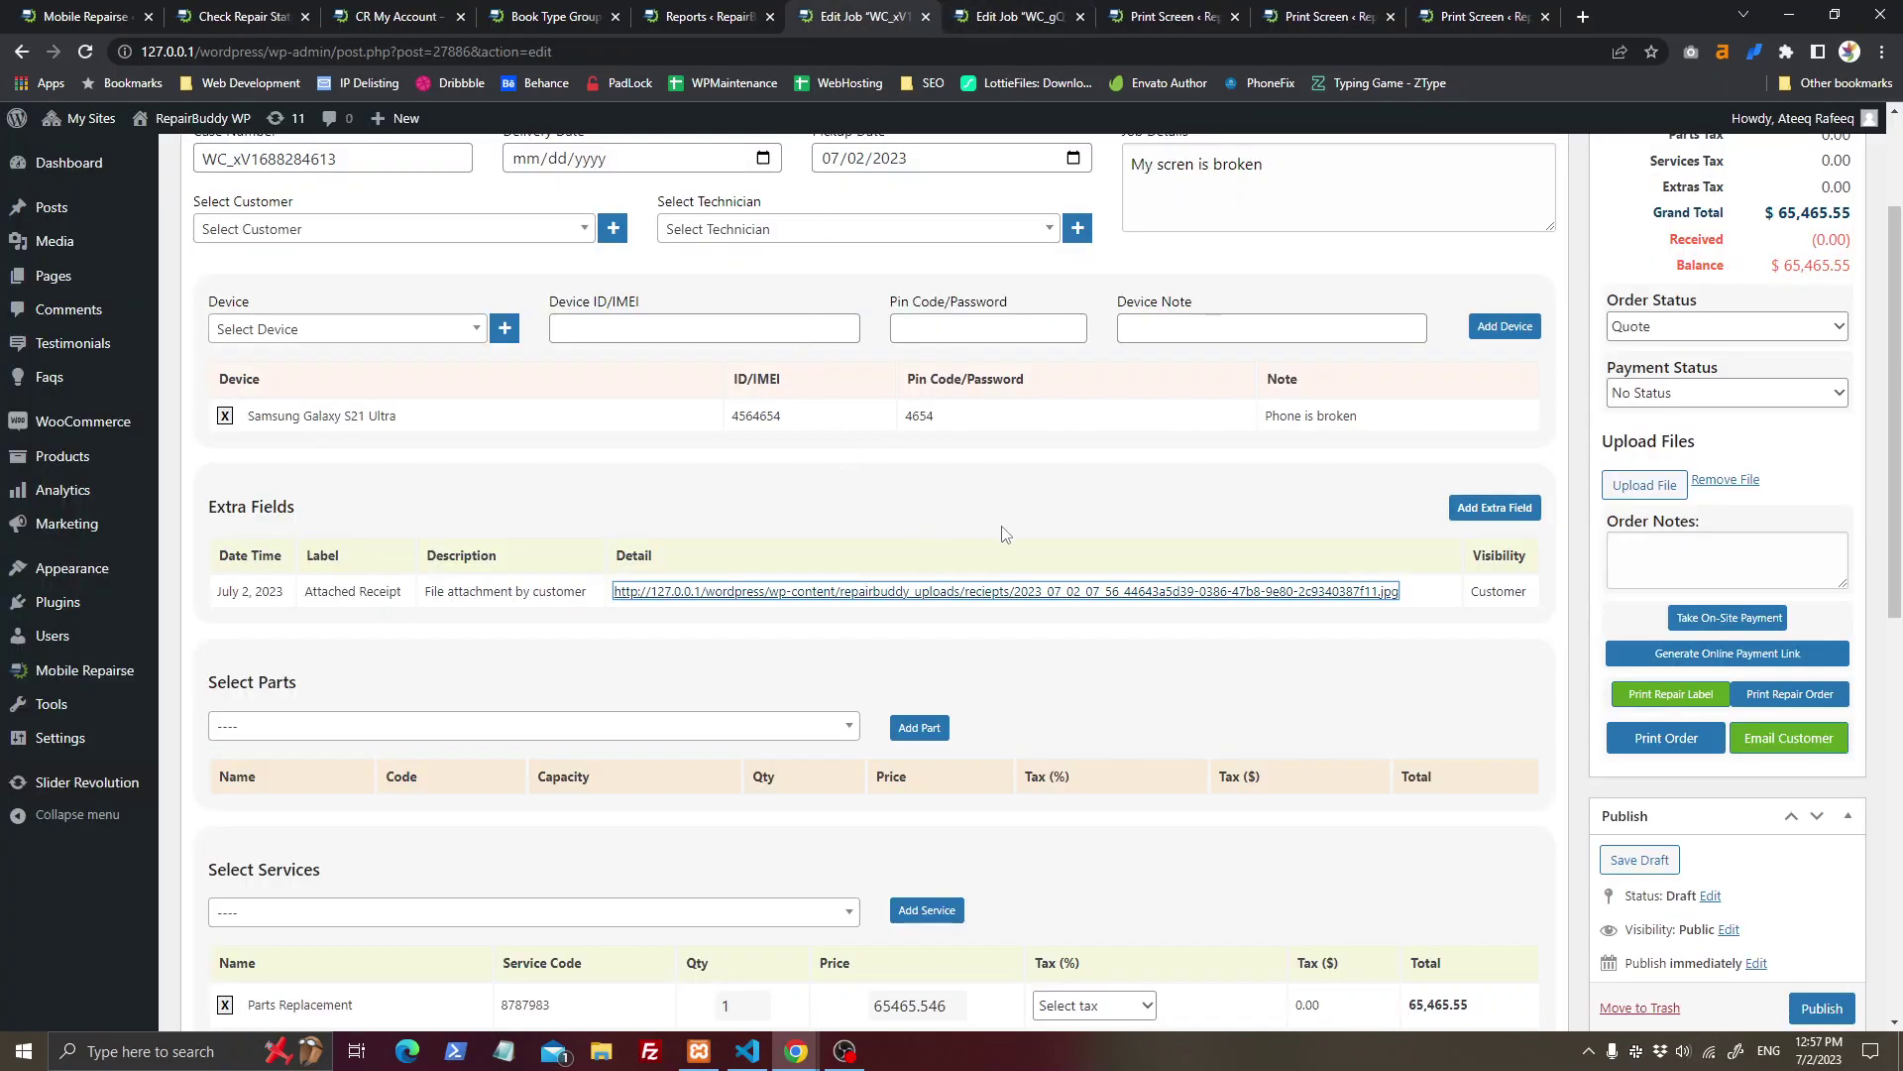
Step: Try the Add Extra Field form's label, data and visibility options without adding a field
left_click(1503, 510)
left_click(959, 372)
left_click(880, 426)
left_click(1028, 555)
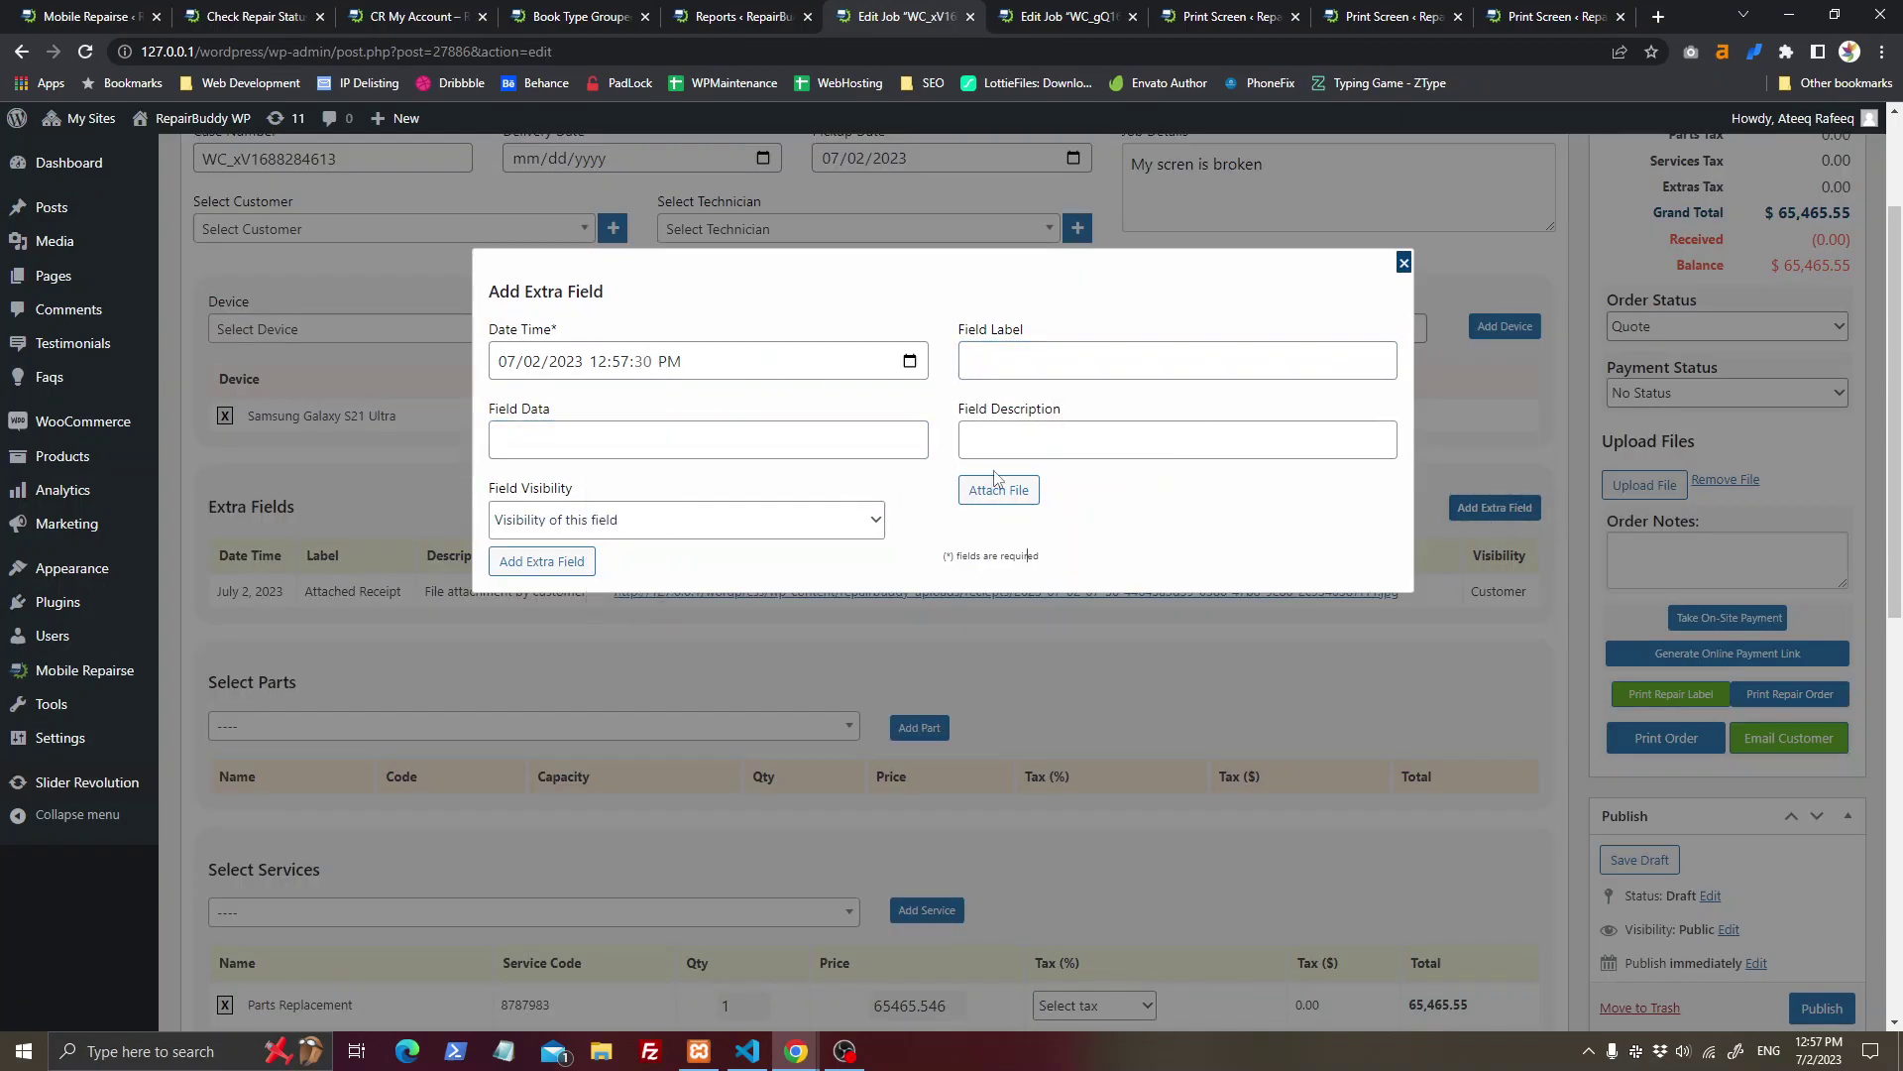
left_click(709, 519)
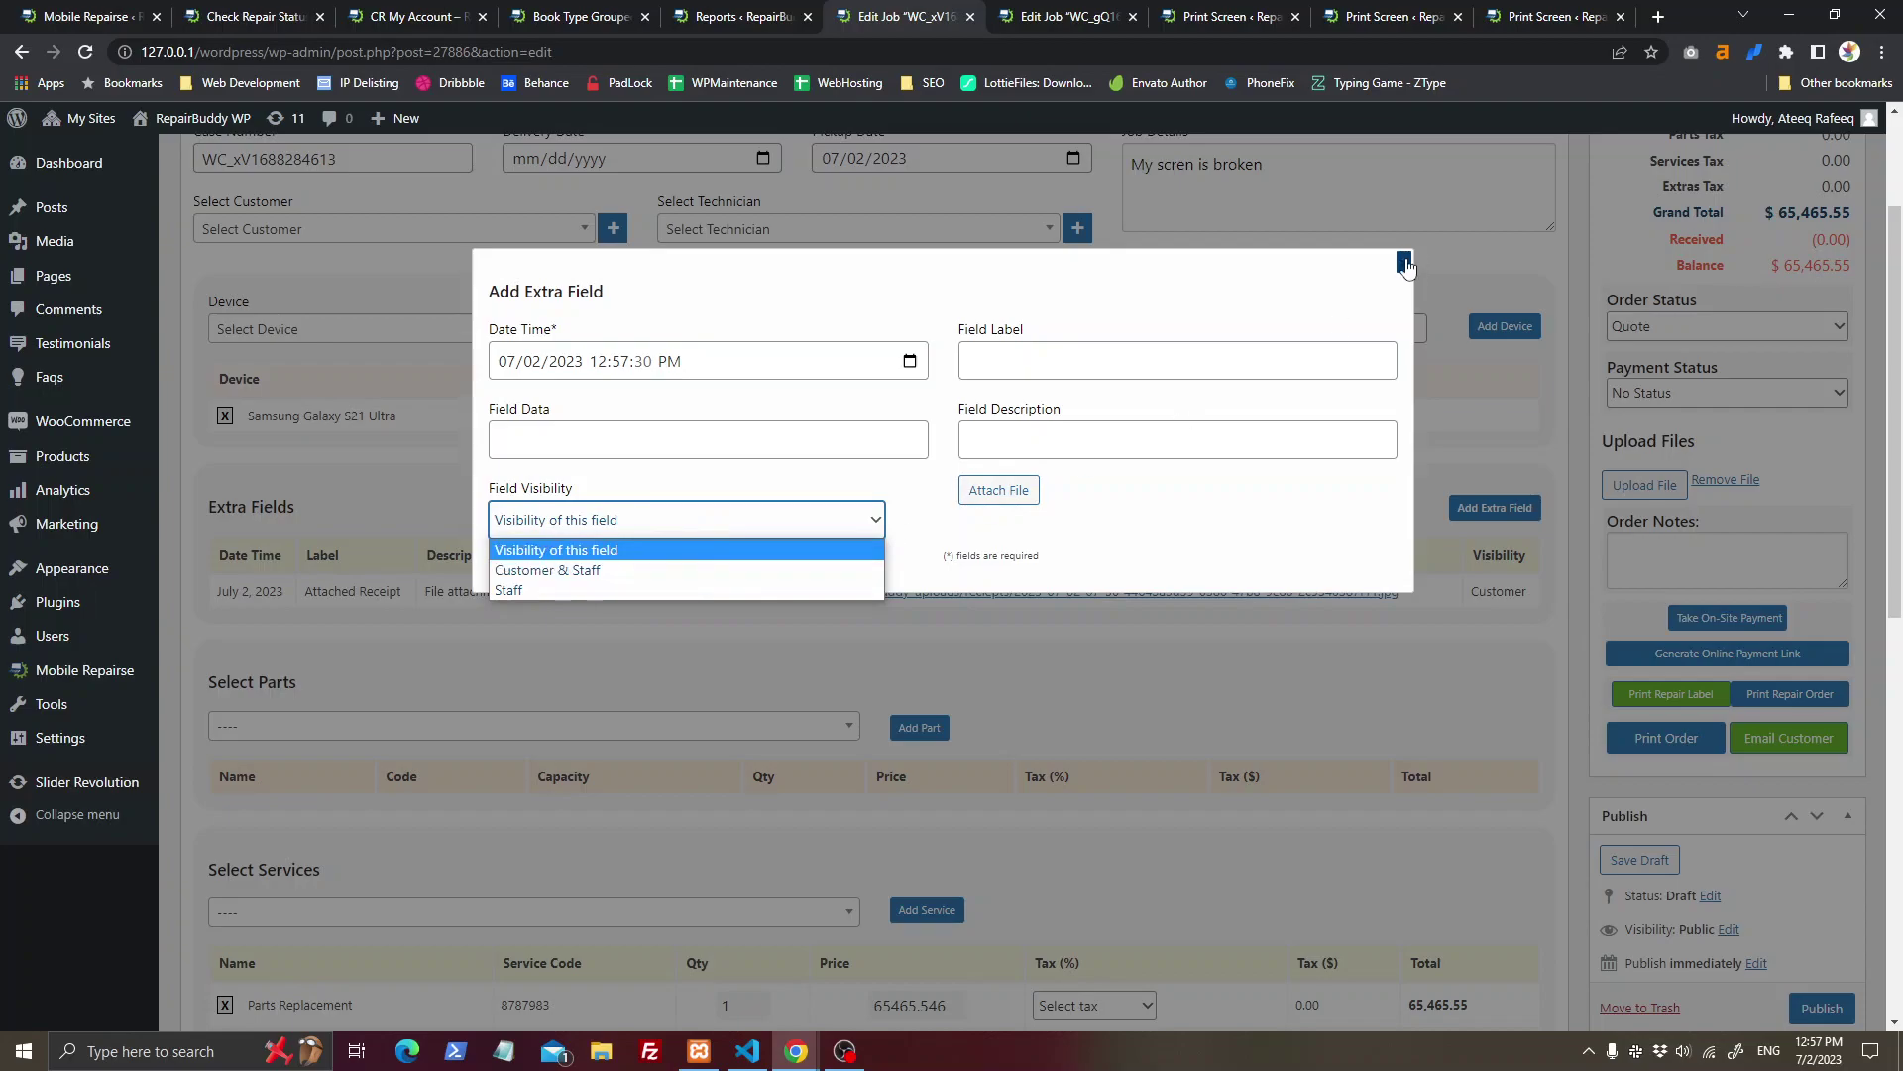
left_click(1406, 262)
Step: Add the Black Casing Premiume part to the job
scroll(913, 608, "down", 2)
left_click(735, 547)
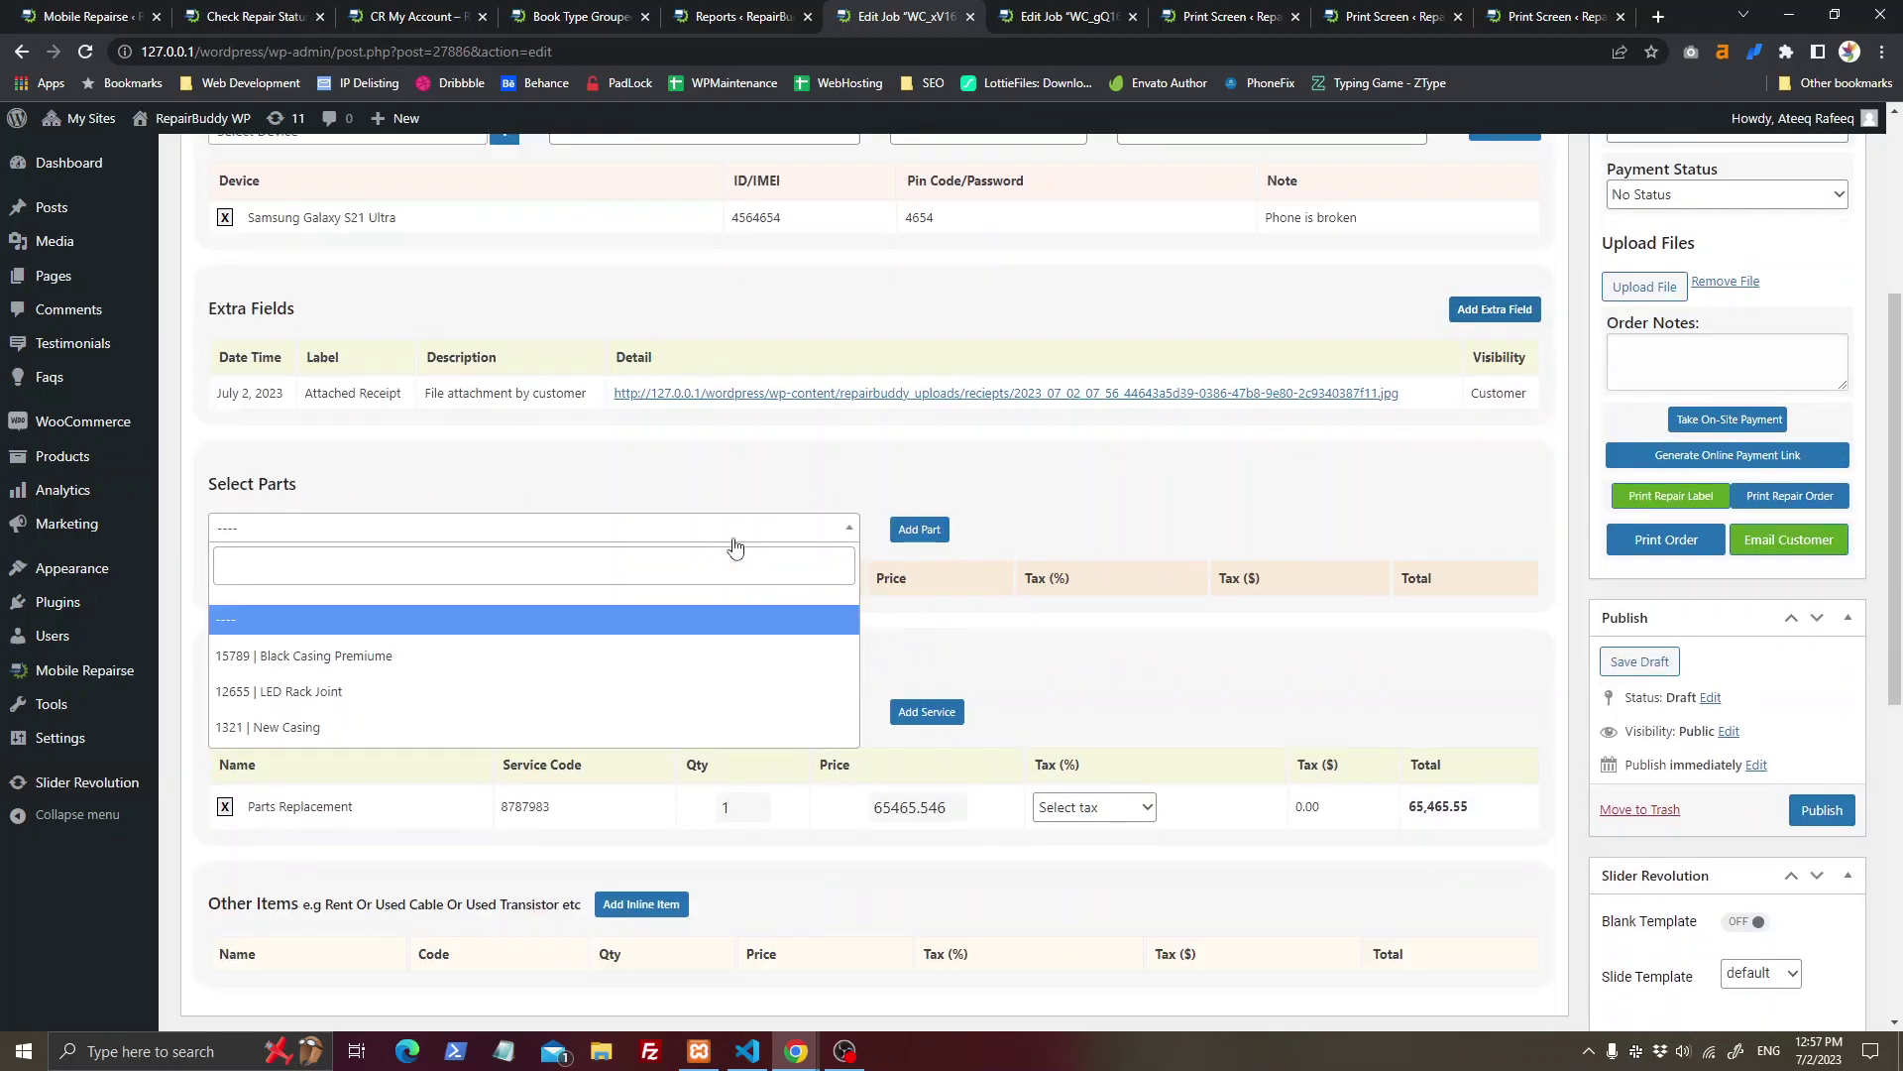
left_click(658, 656)
left_click(936, 531)
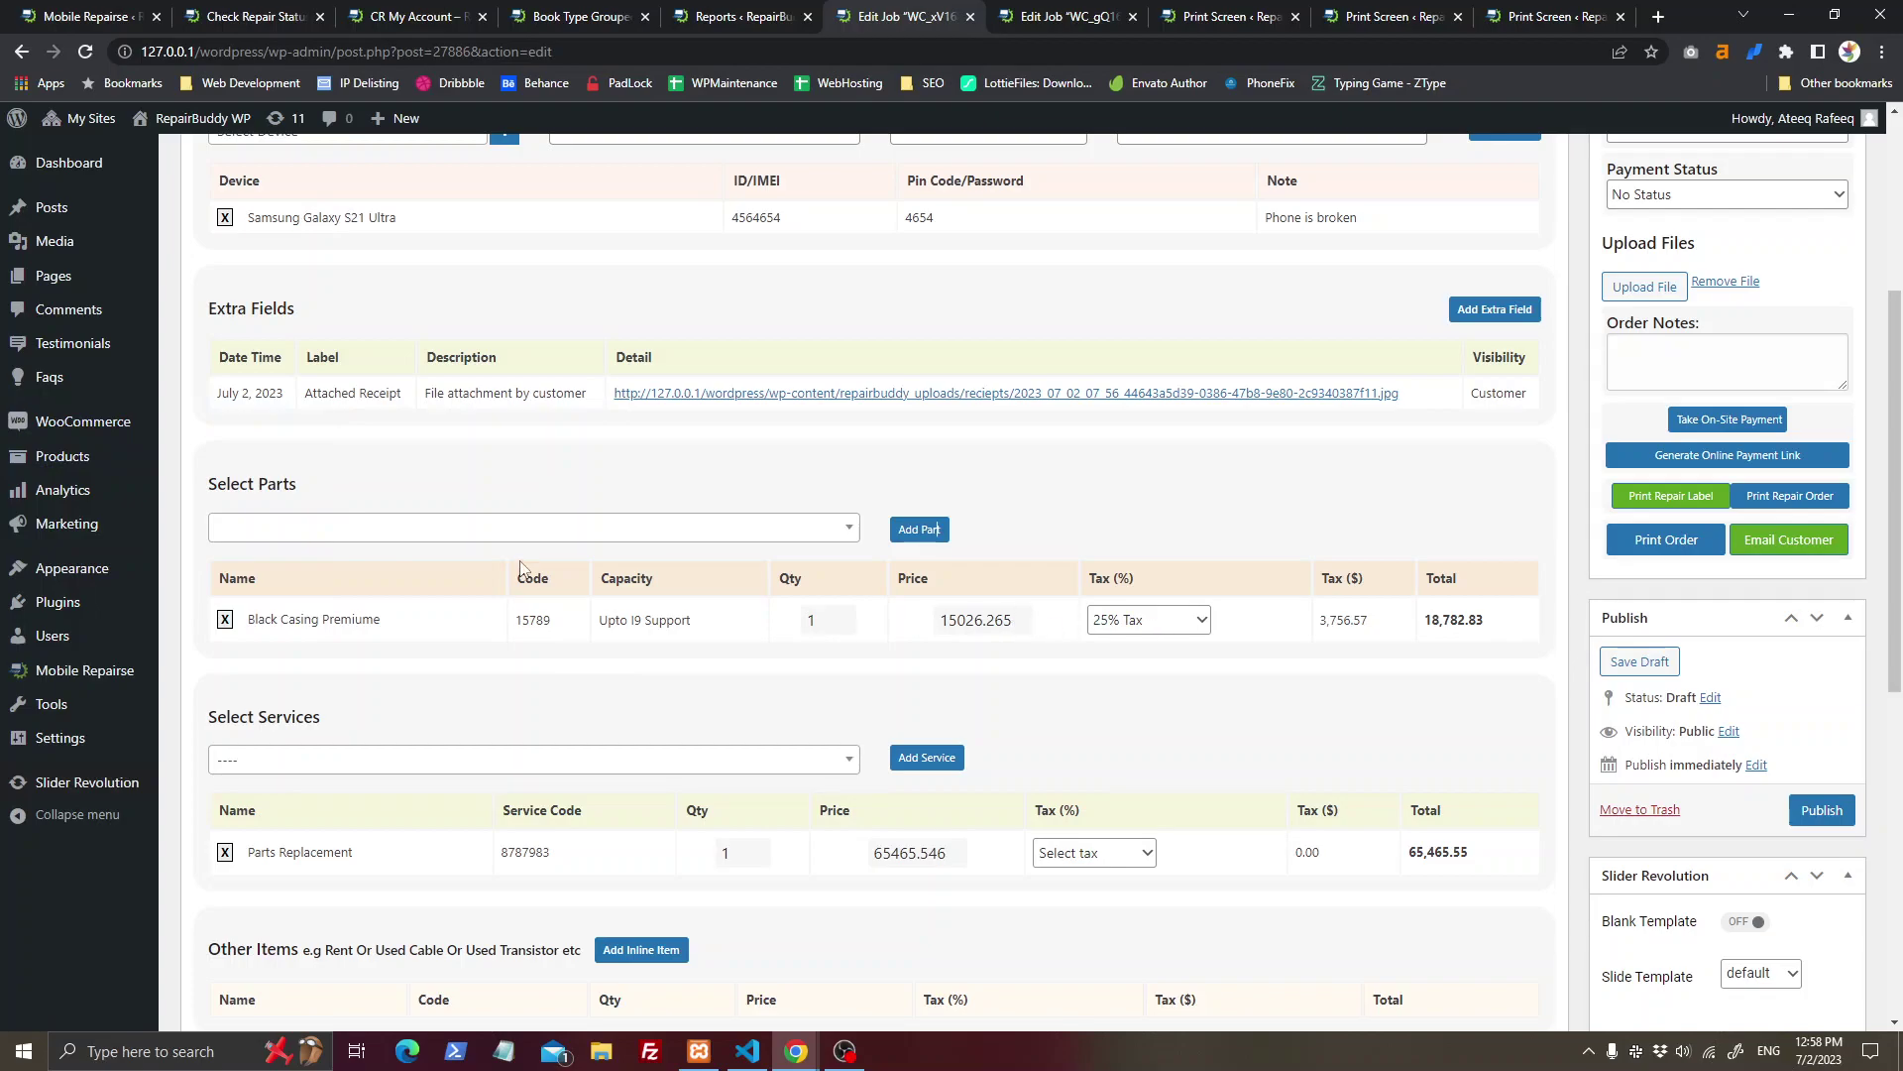
left_click(89, 12)
Step: Look over the general plugin settings
scroll(280, 318, "up", 2)
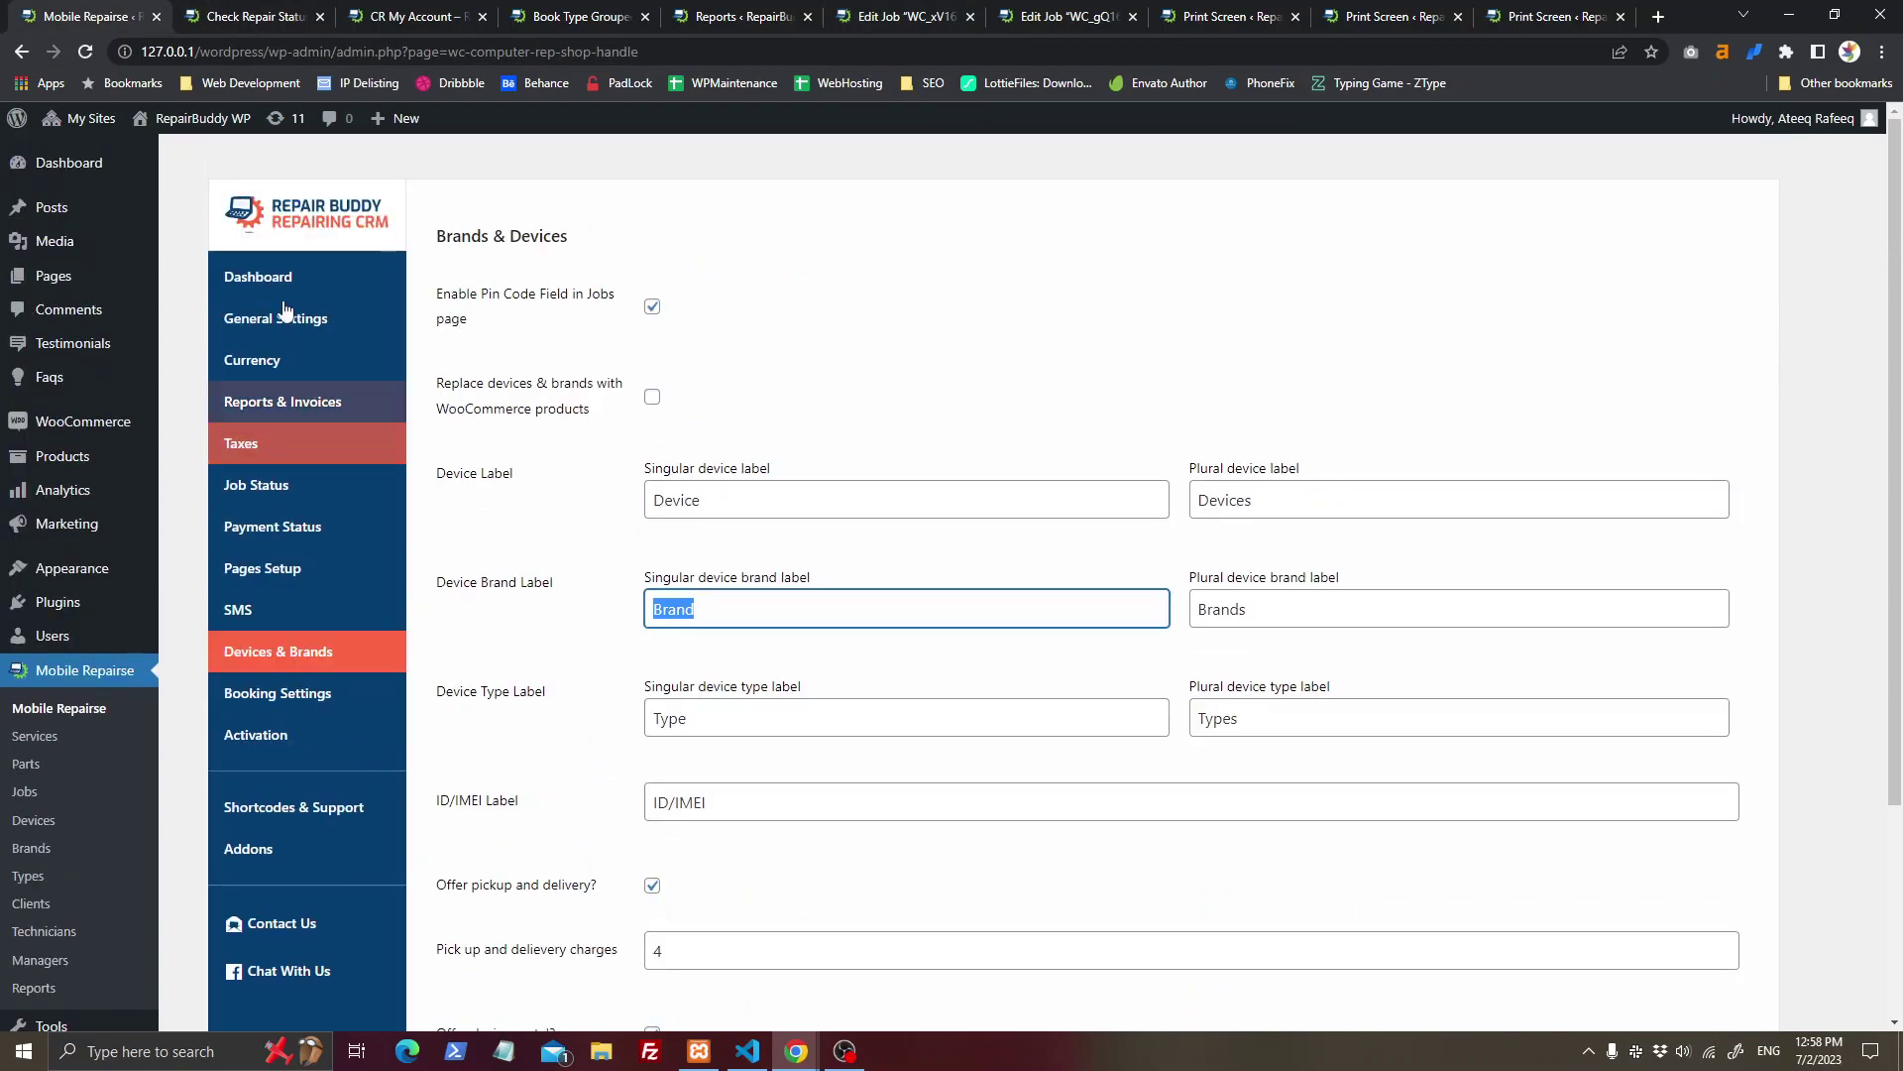
left_click(280, 318)
scroll(280, 318, "down", 10)
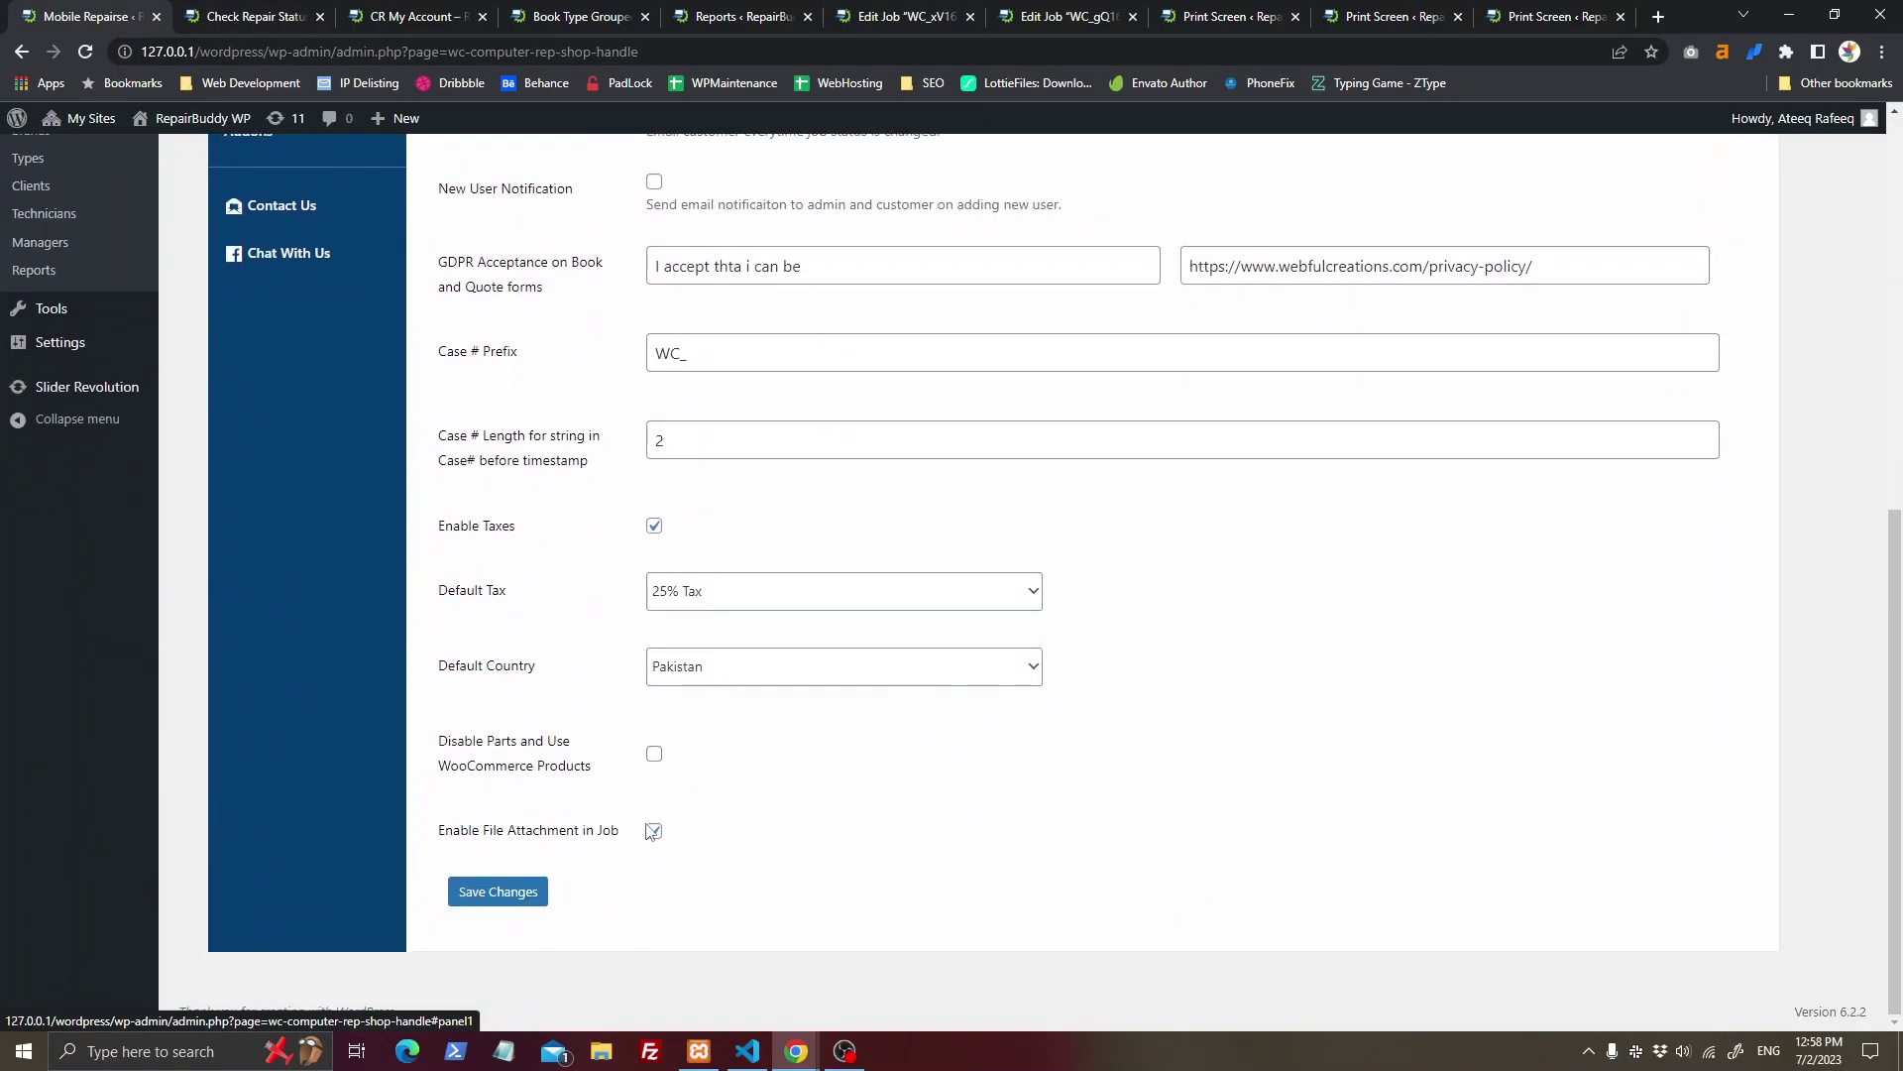
left_click_drag(443, 743, 629, 773)
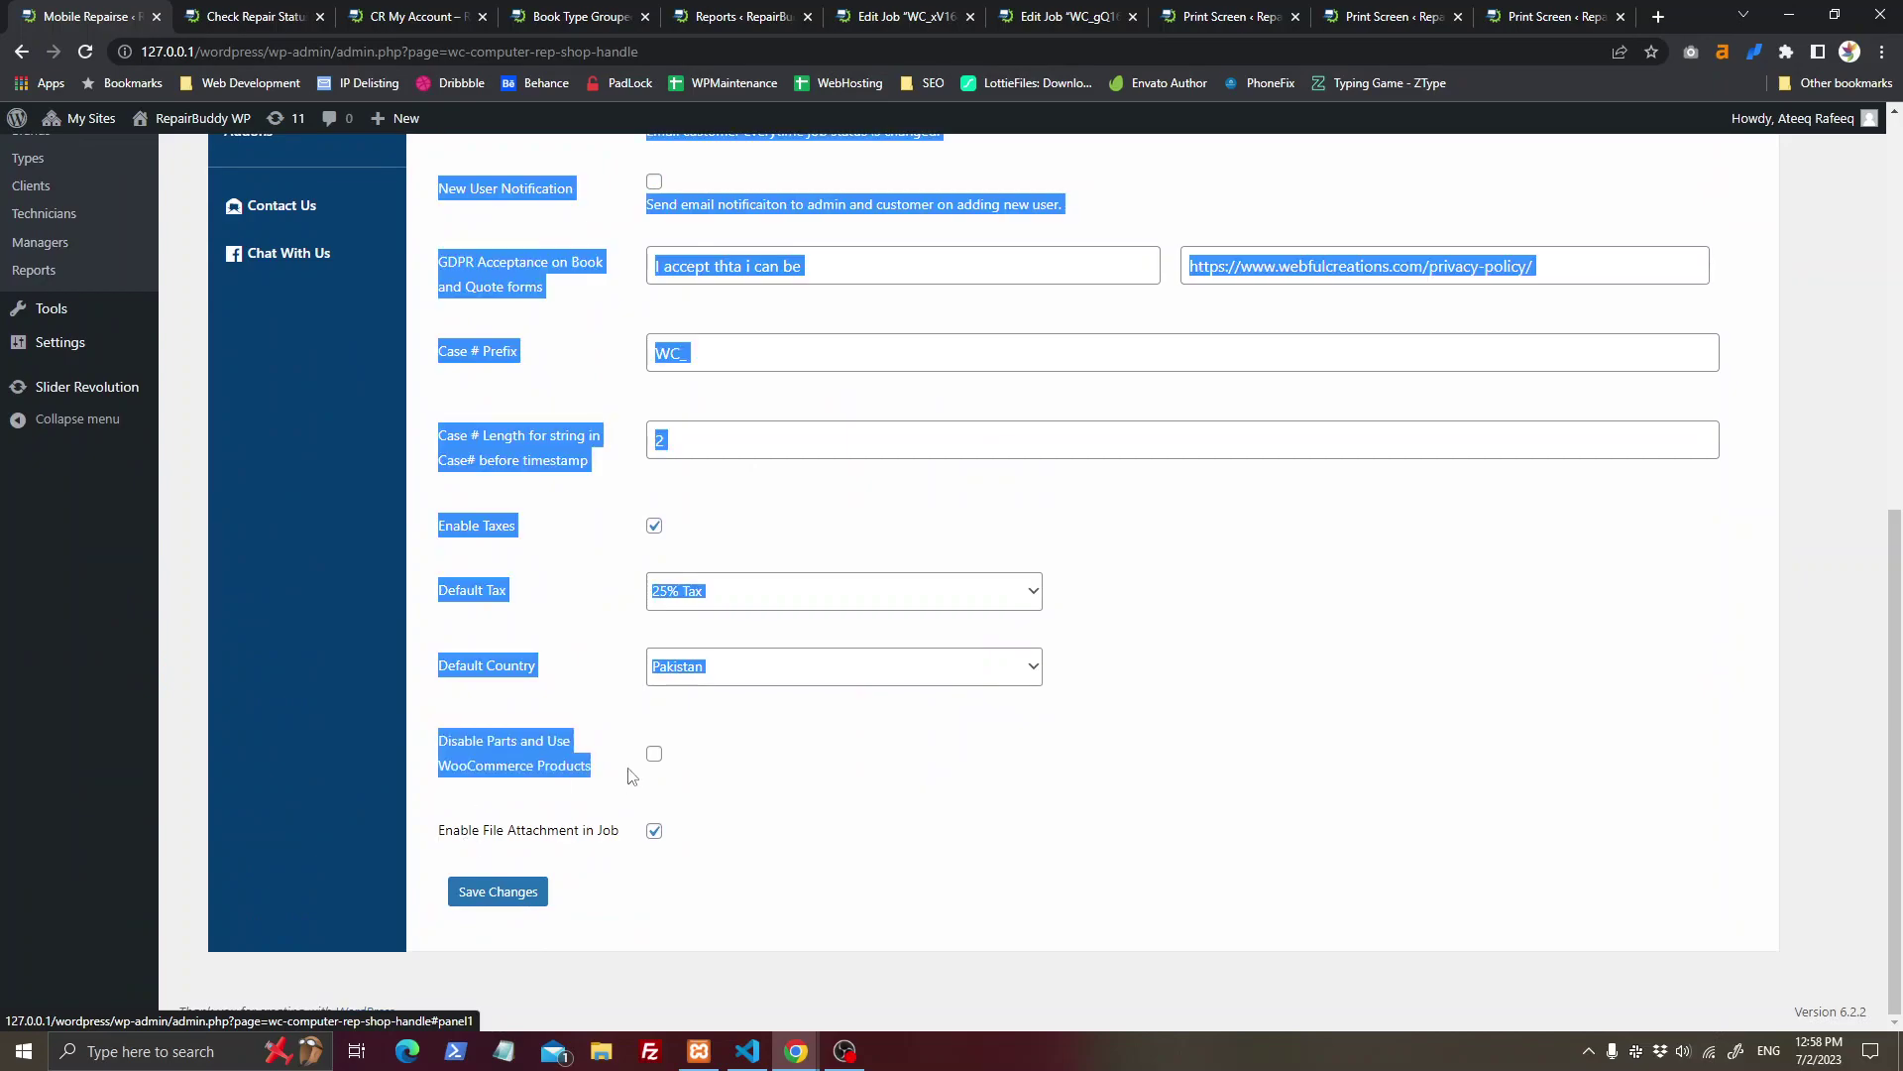
left_click(580, 790)
Step: Close the quote booking confirmation tab with Ctrl+W and return to the Edit Job page
left_click(252, 16)
left_click(412, 12)
left_click(585, 14)
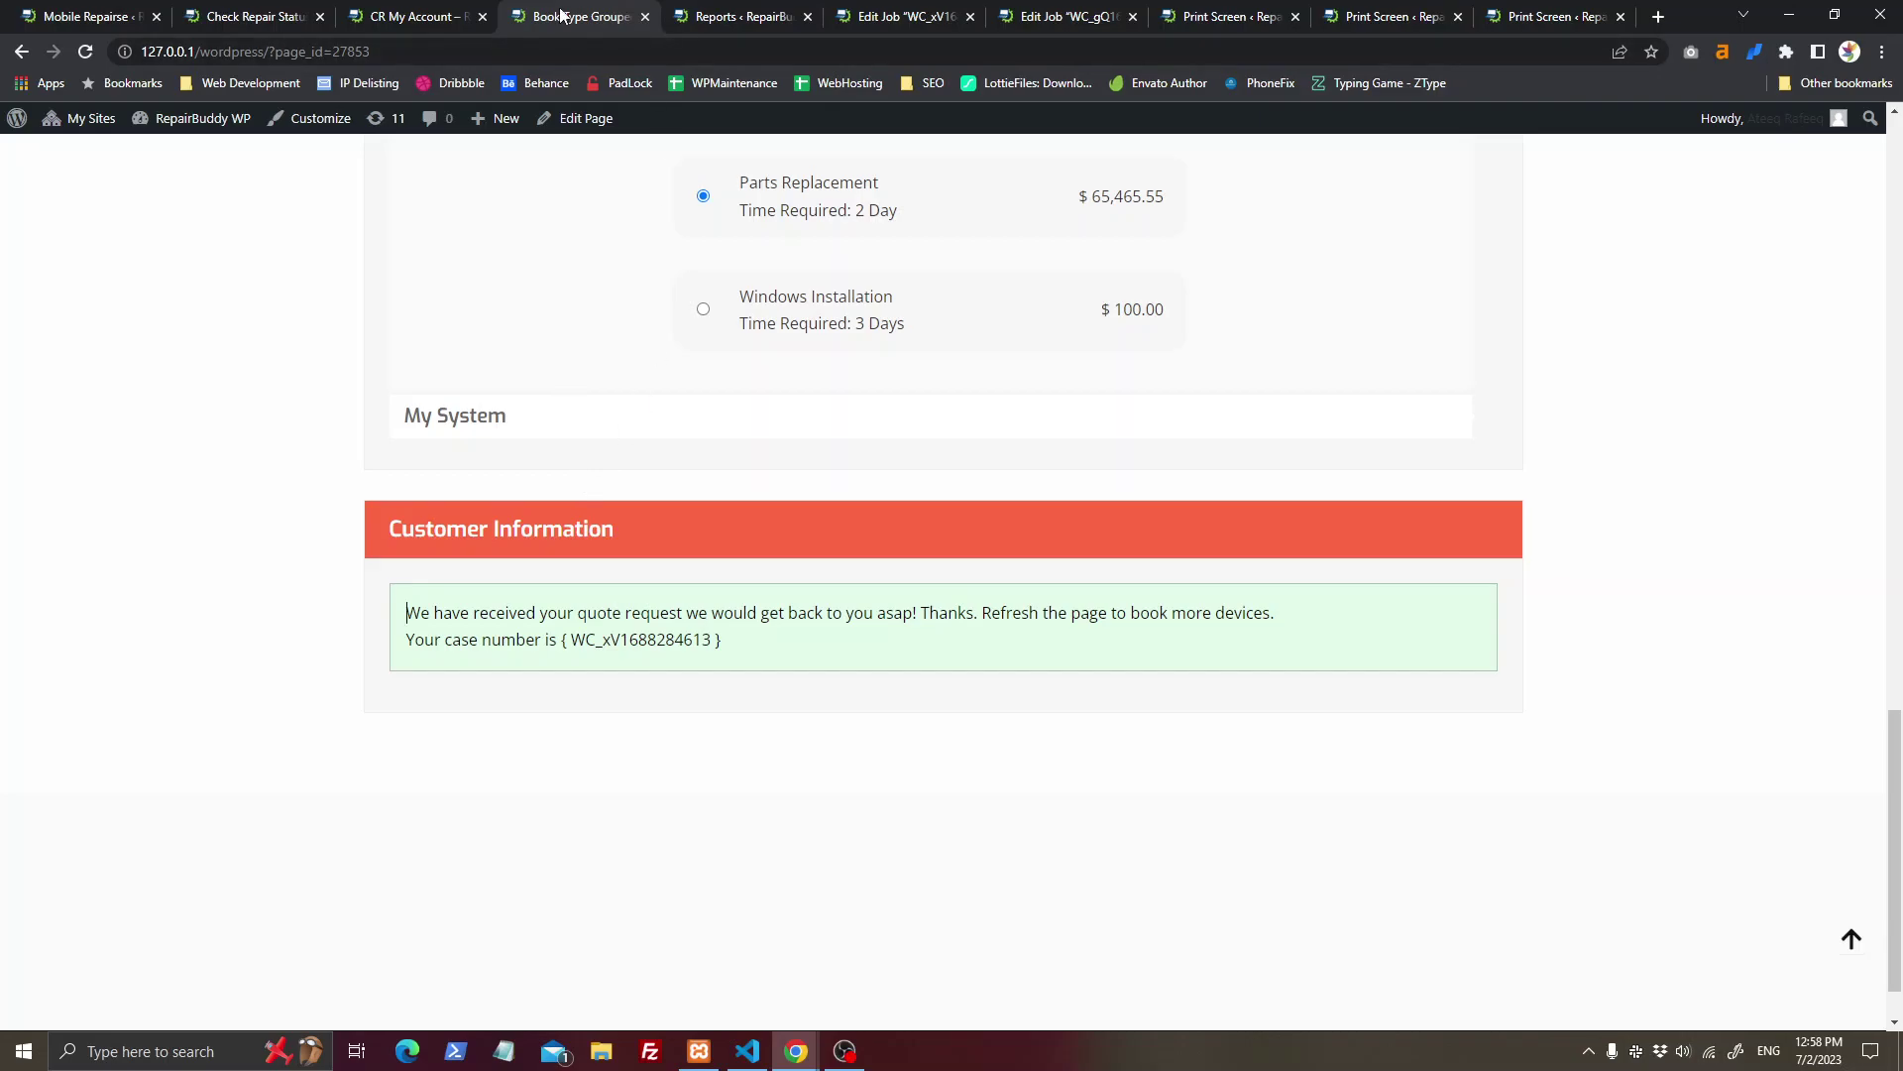
key("ctrl+w")
left_click(738, 16)
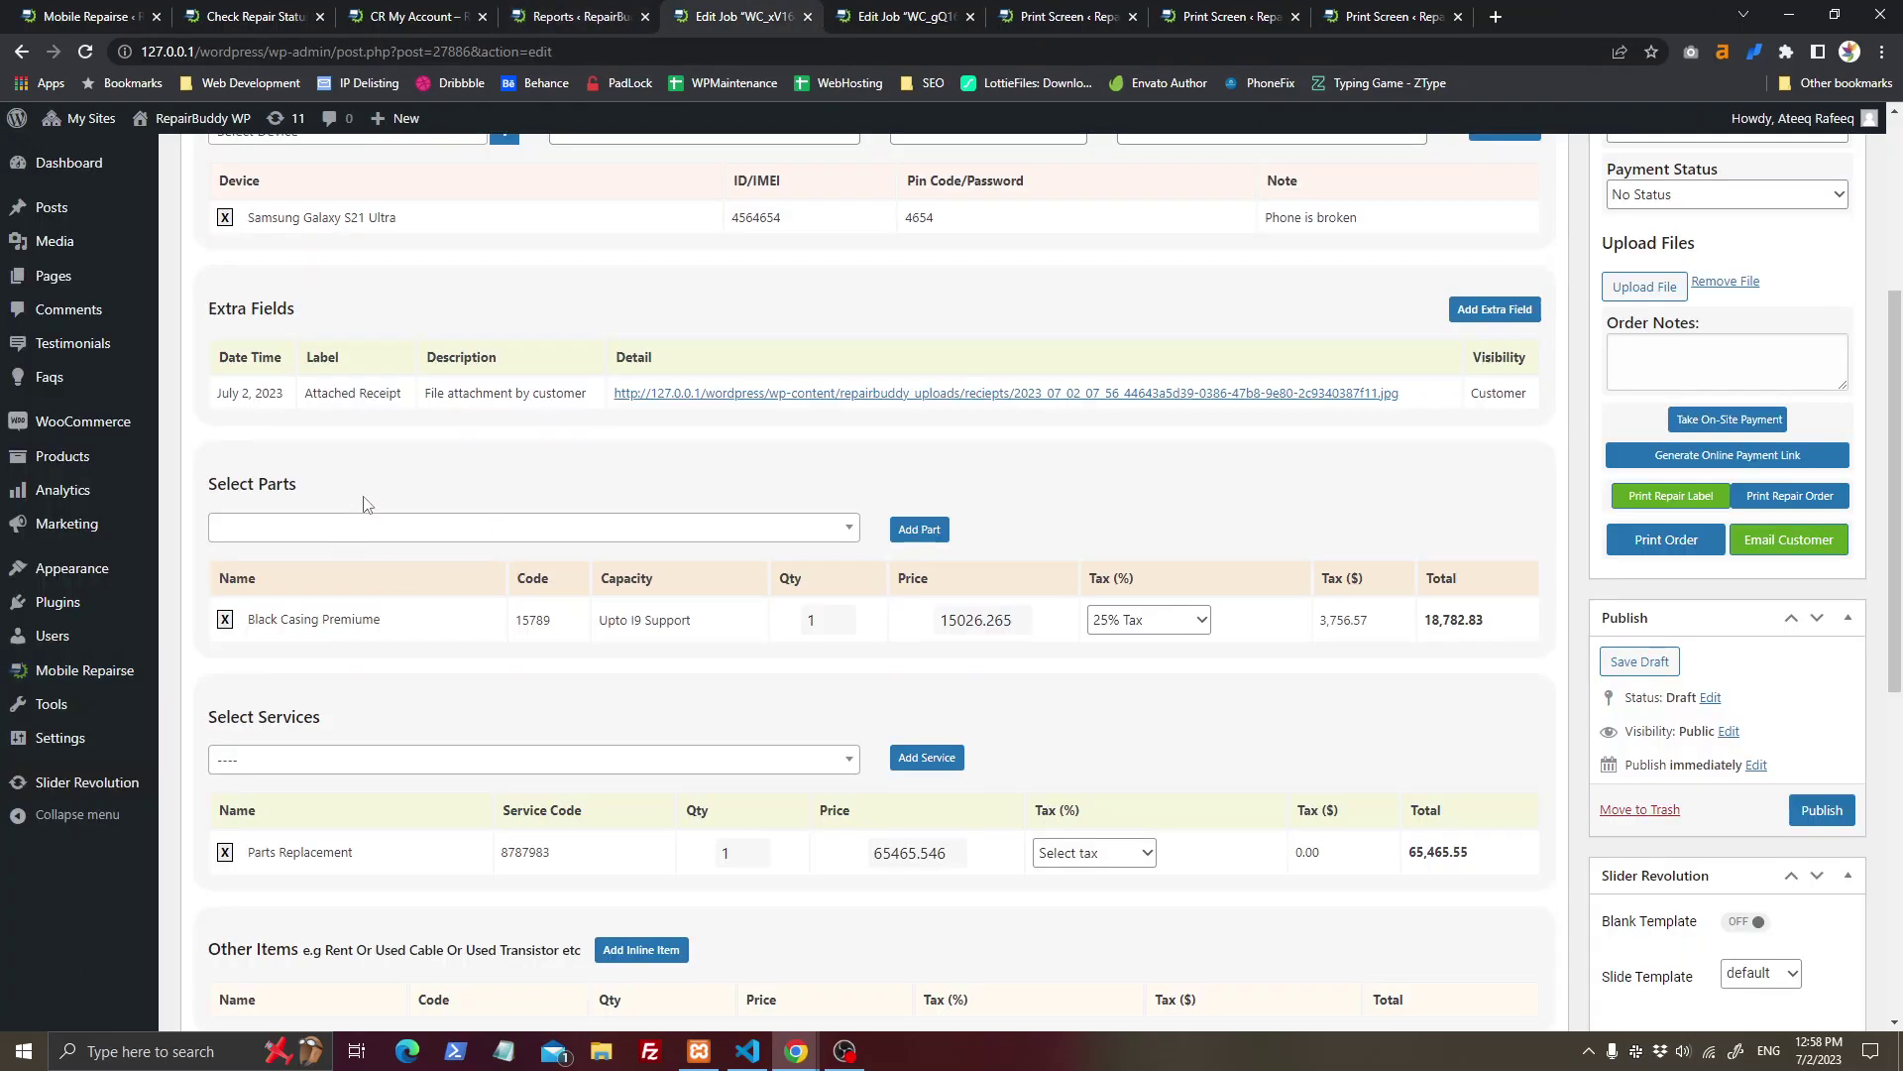
Step: Add an other-items line 'Used power cabel', code 12002, quantity 1, price 20, 25% tax
scroll(1282, 721, "down", 3)
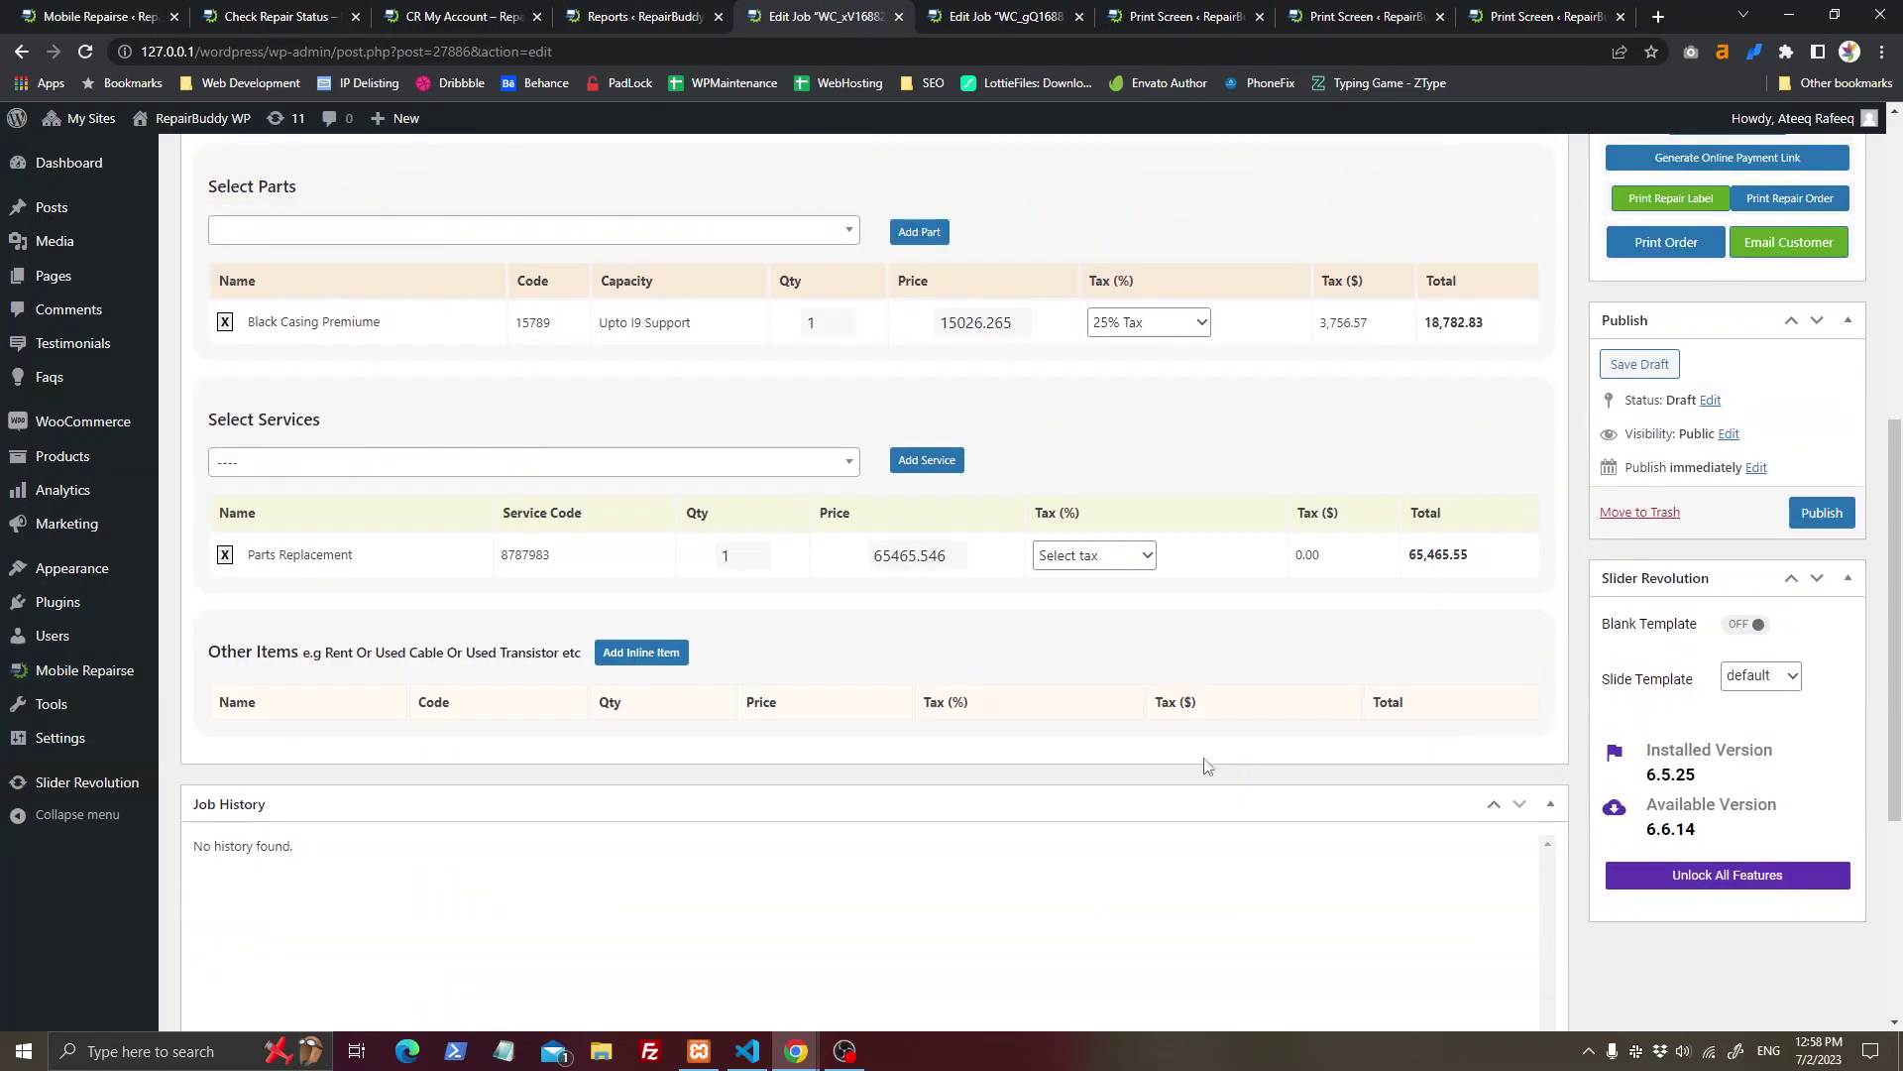
left_click(674, 653)
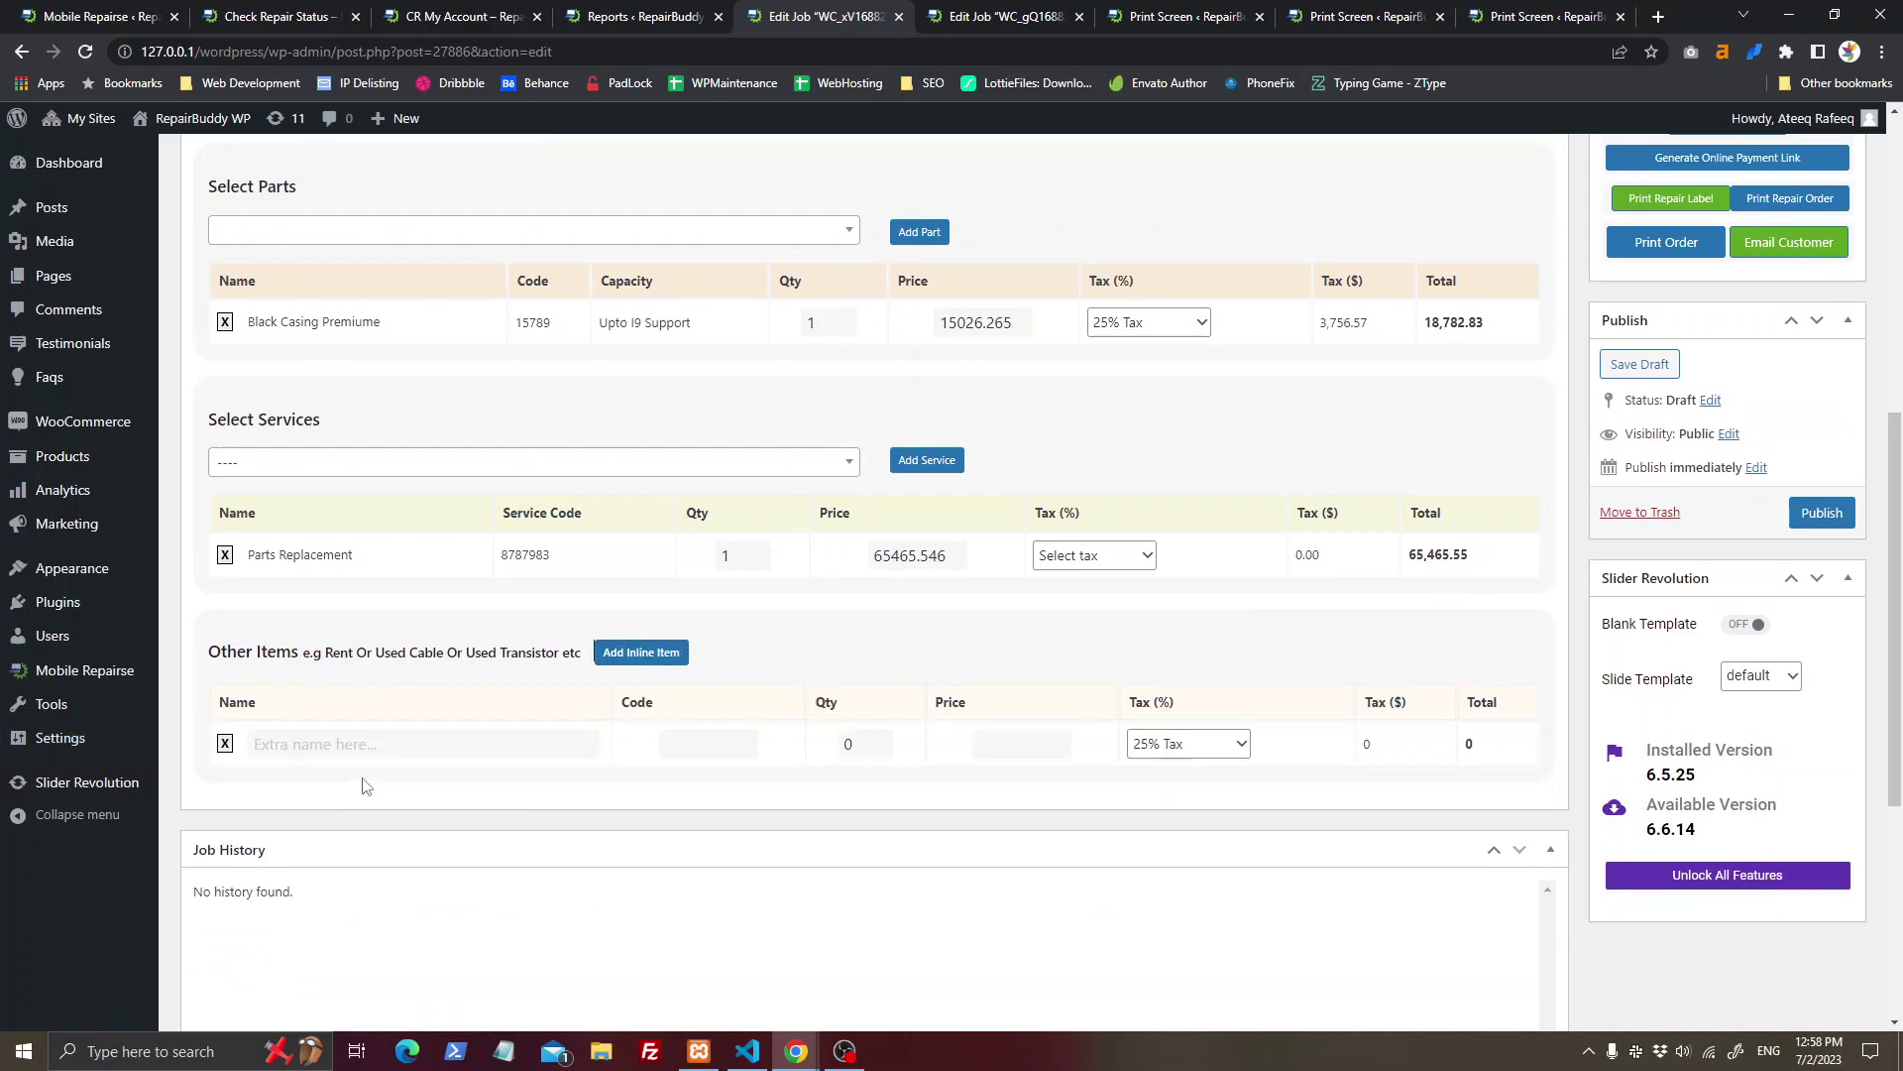
left_click(304, 744)
type("Us")
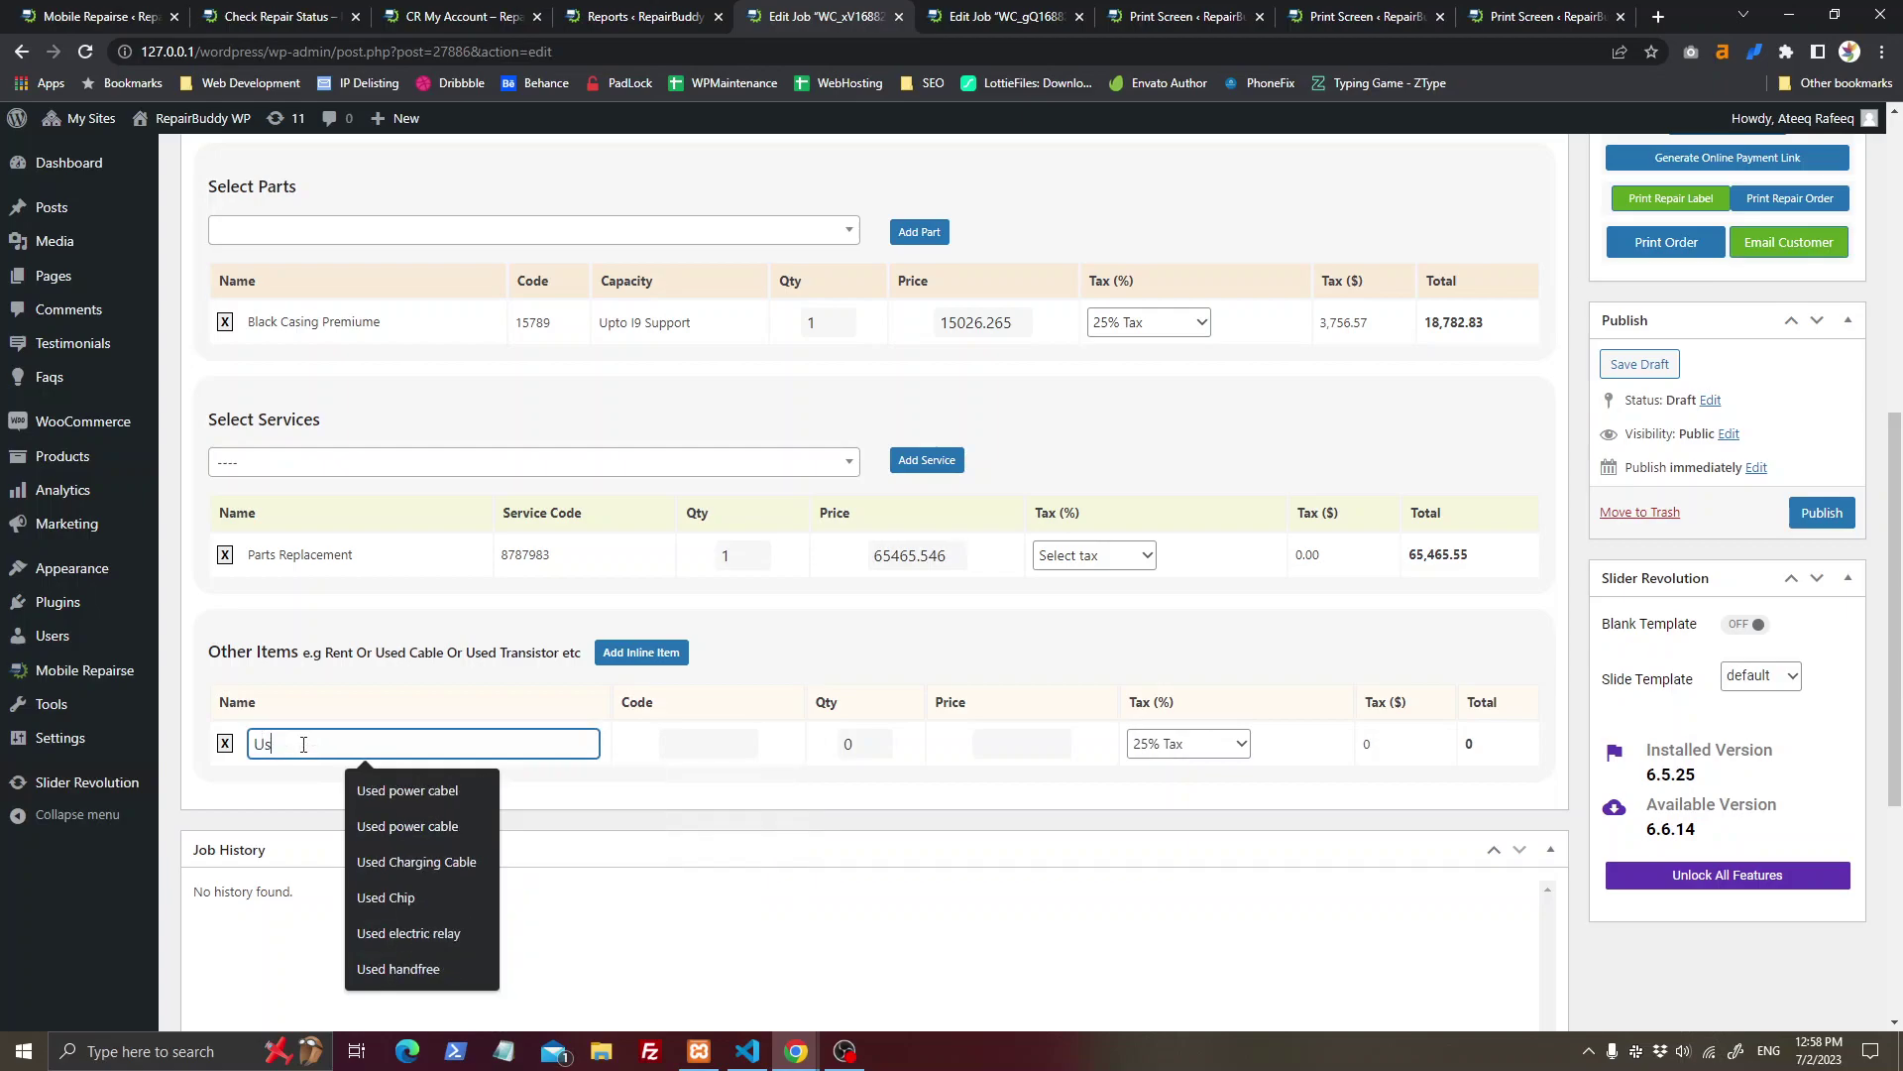
type("ed power cabel")
key("Tab")
type("12")
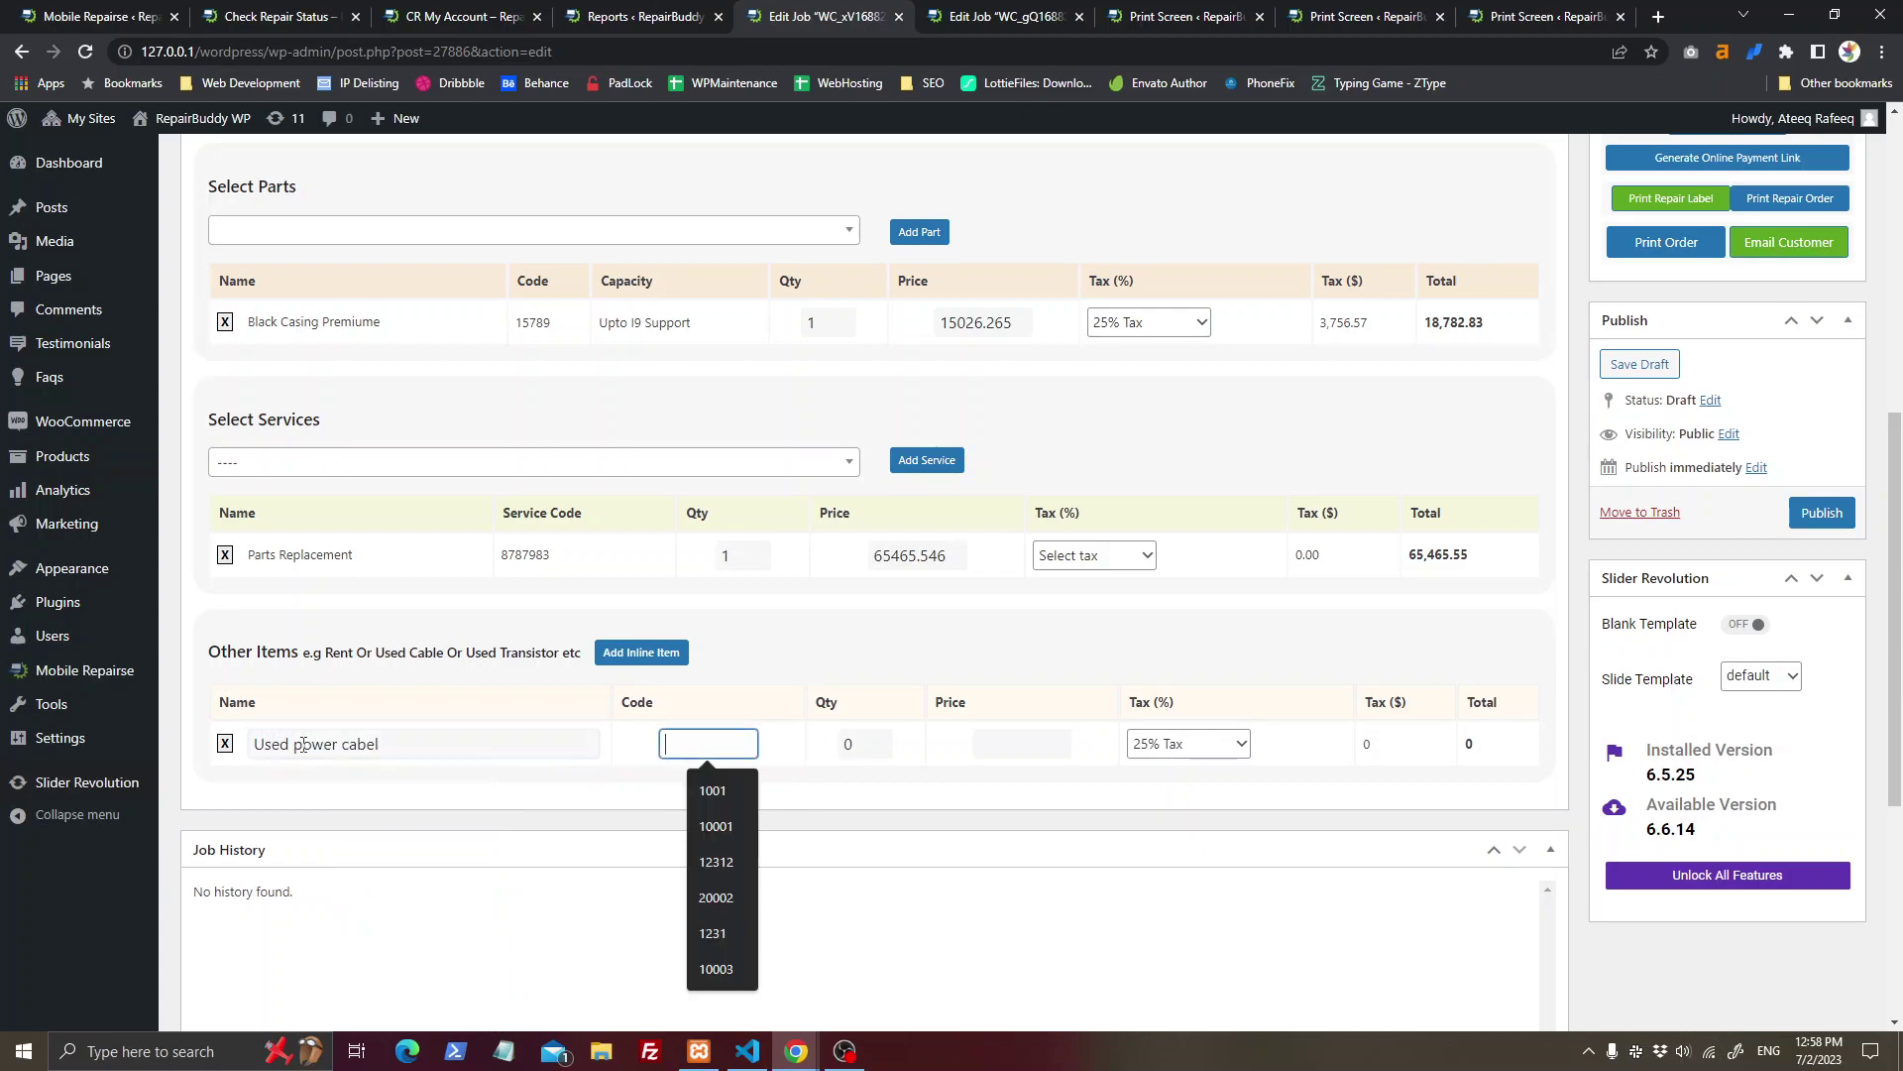
type("002")
key("Tab")
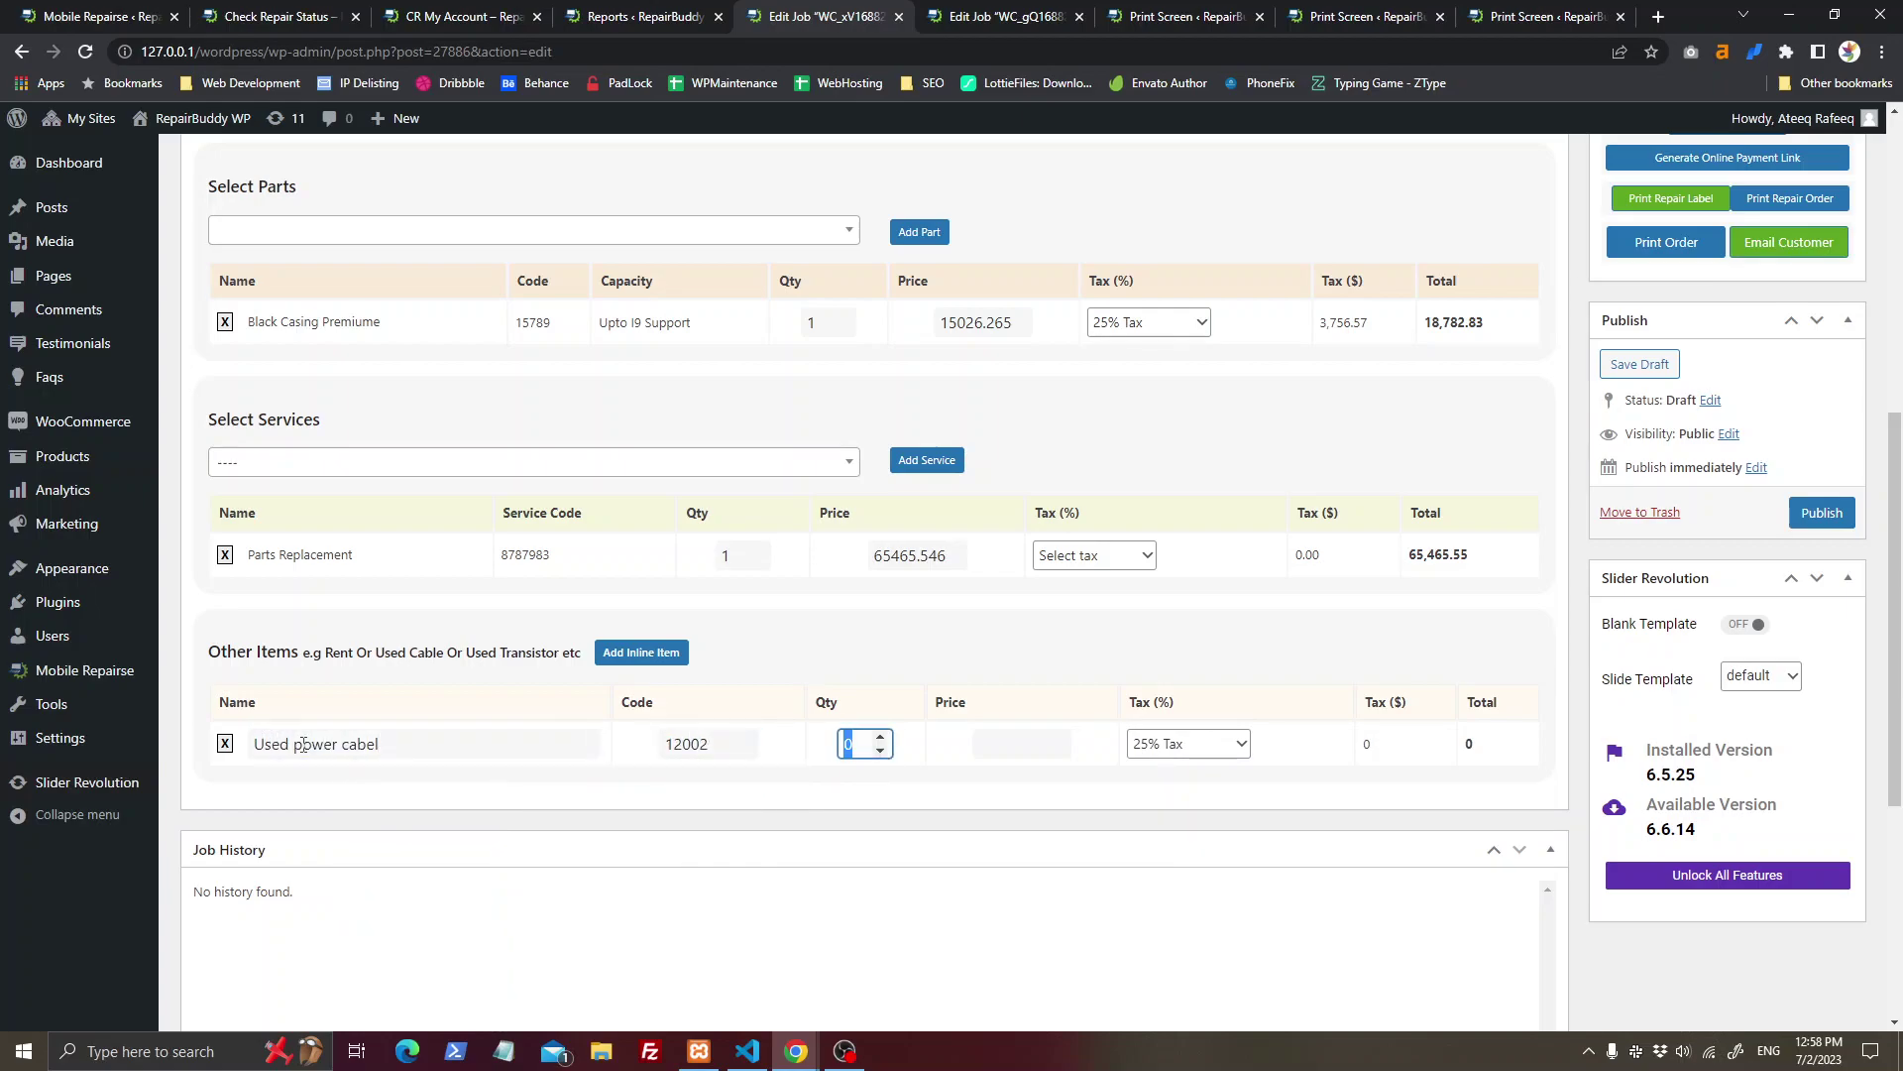
type("1")
key("Tab")
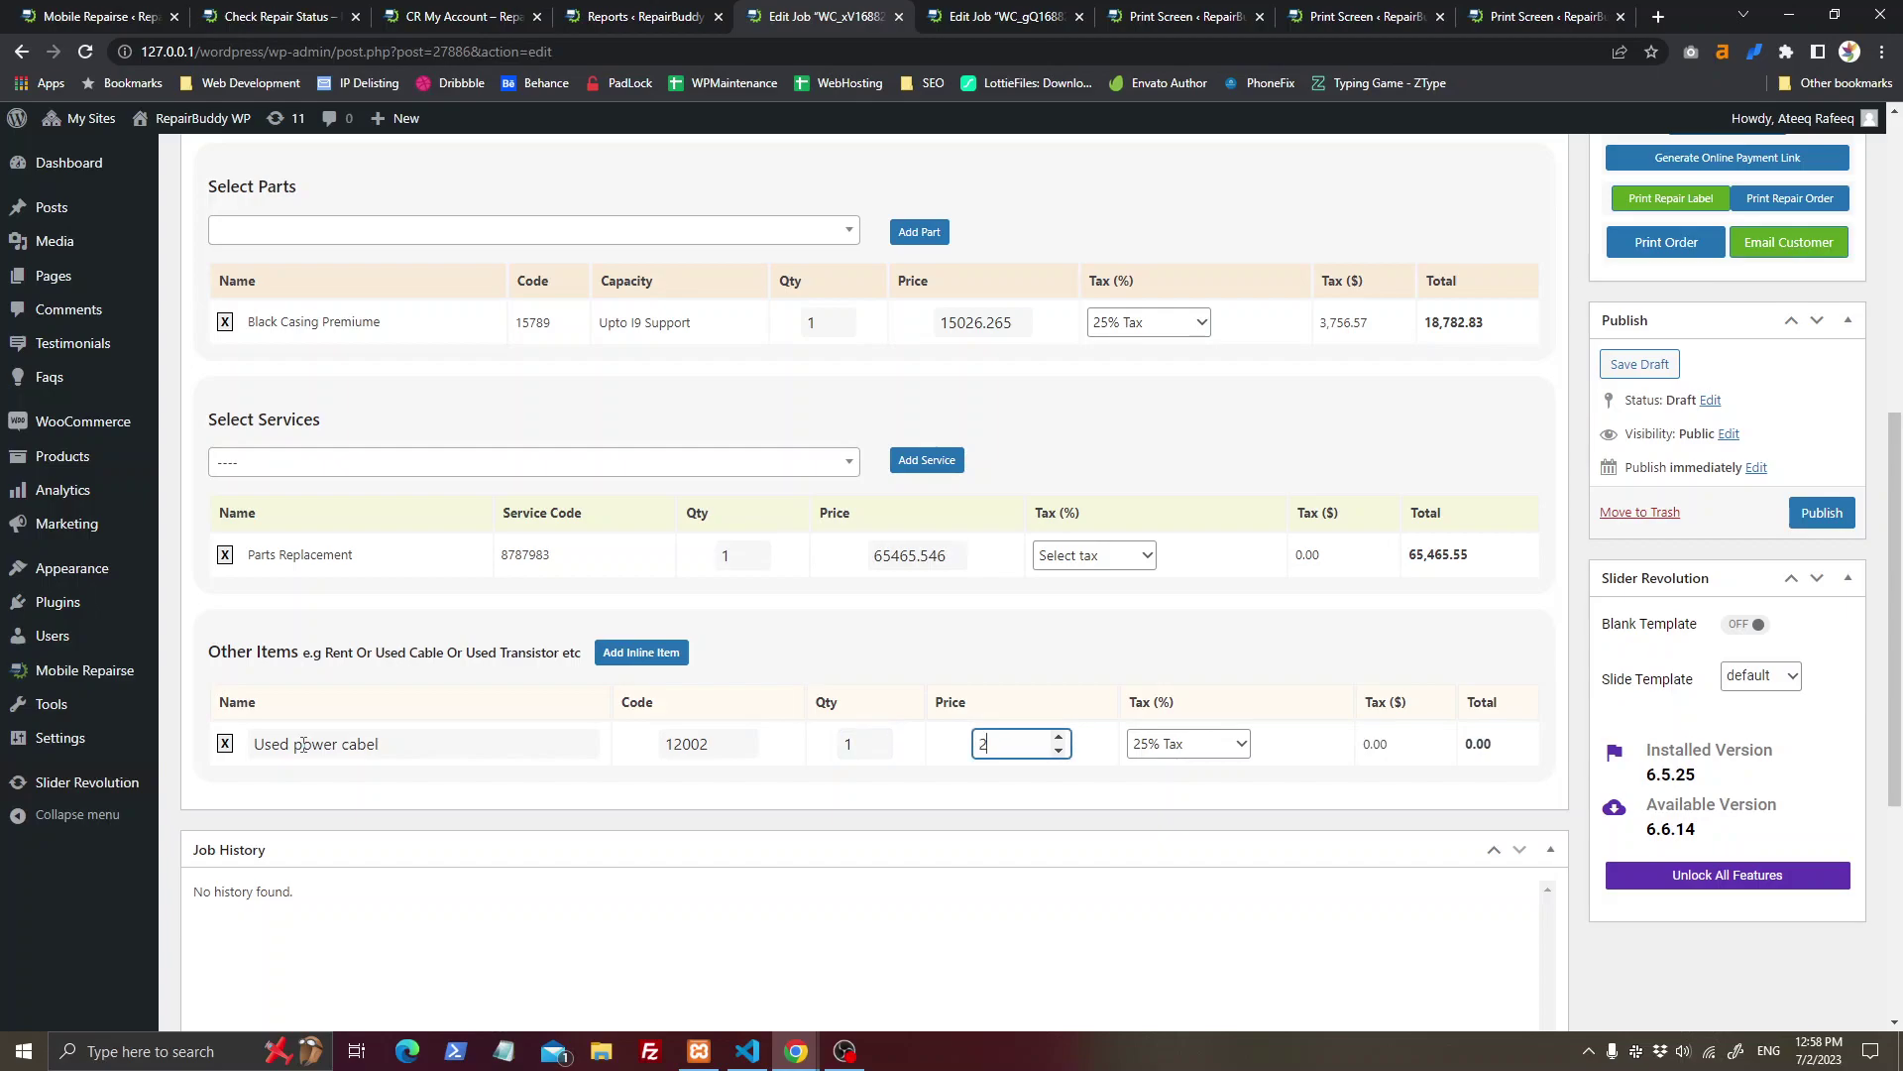
key("Tab")
scroll(1202, 540, "down", 2)
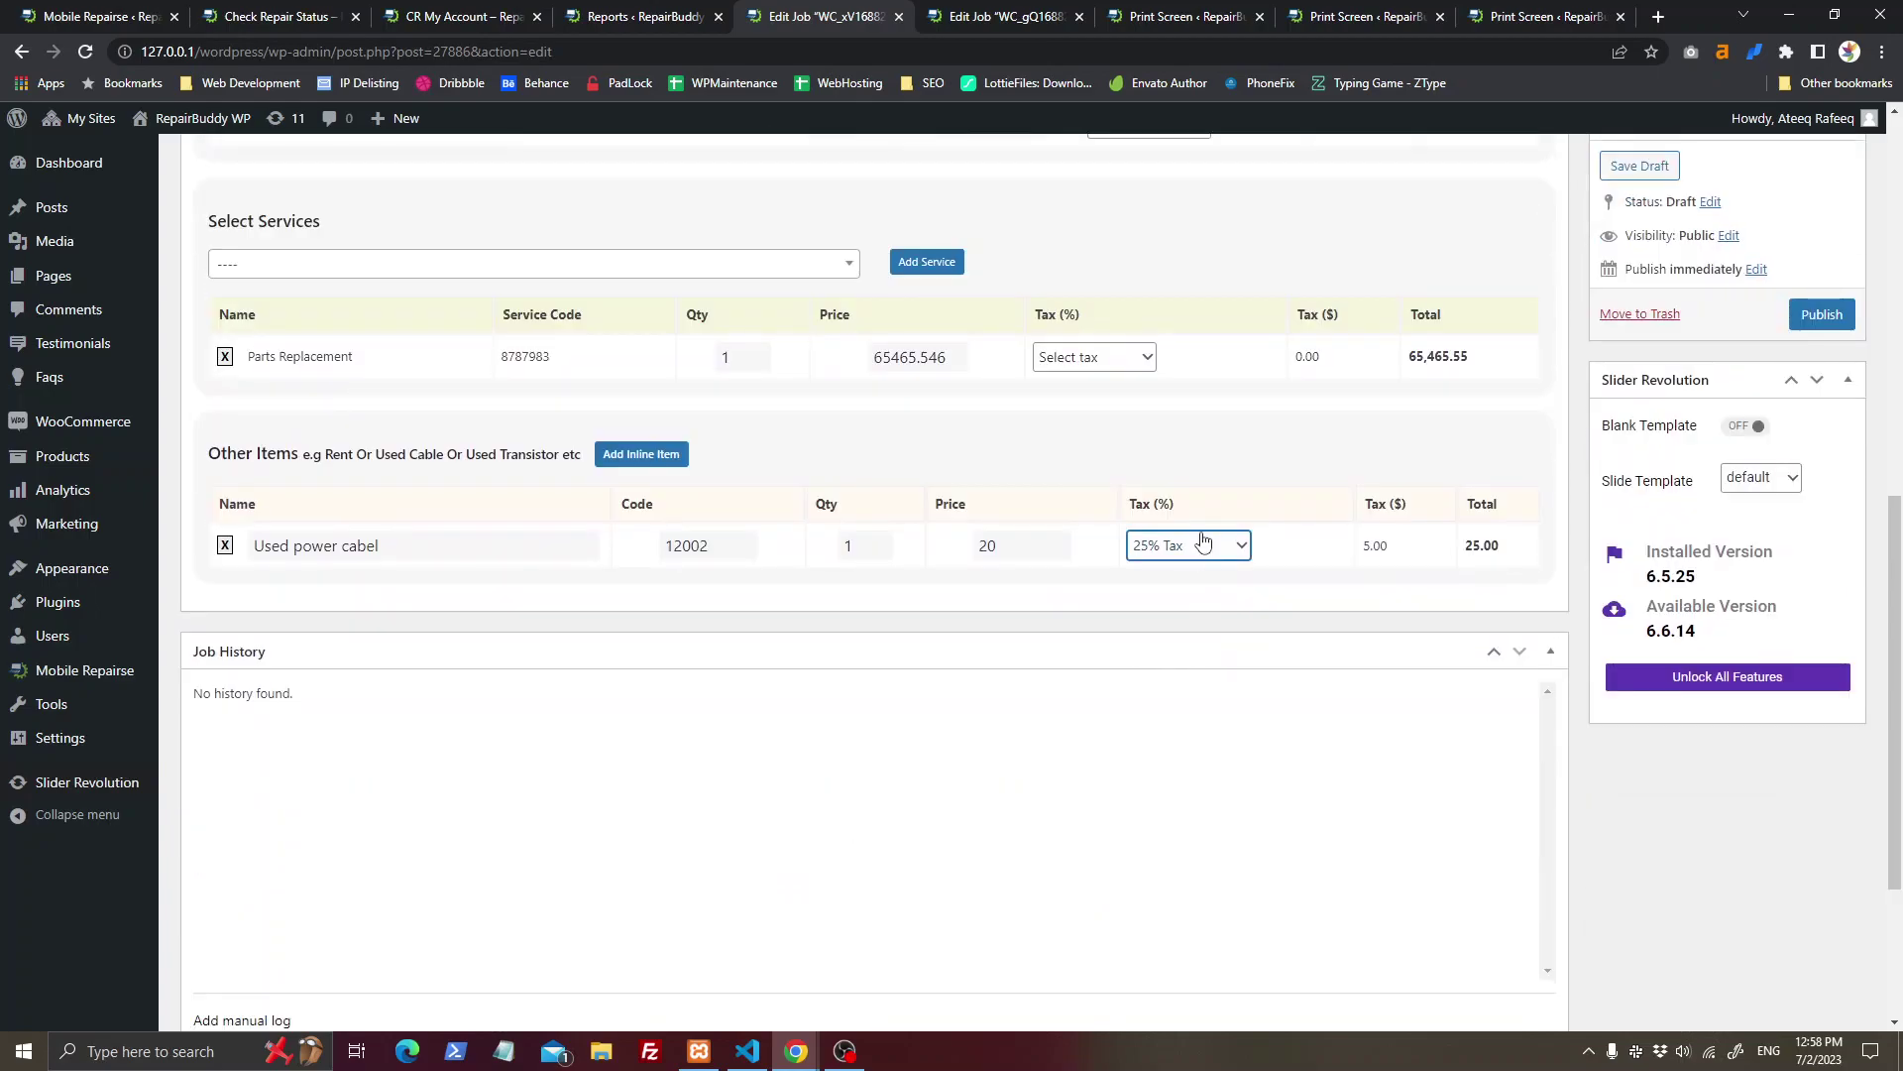
left_click(297, 16)
Step: Look over the configured taxes list and the general plugin settings
left_click(149, 16)
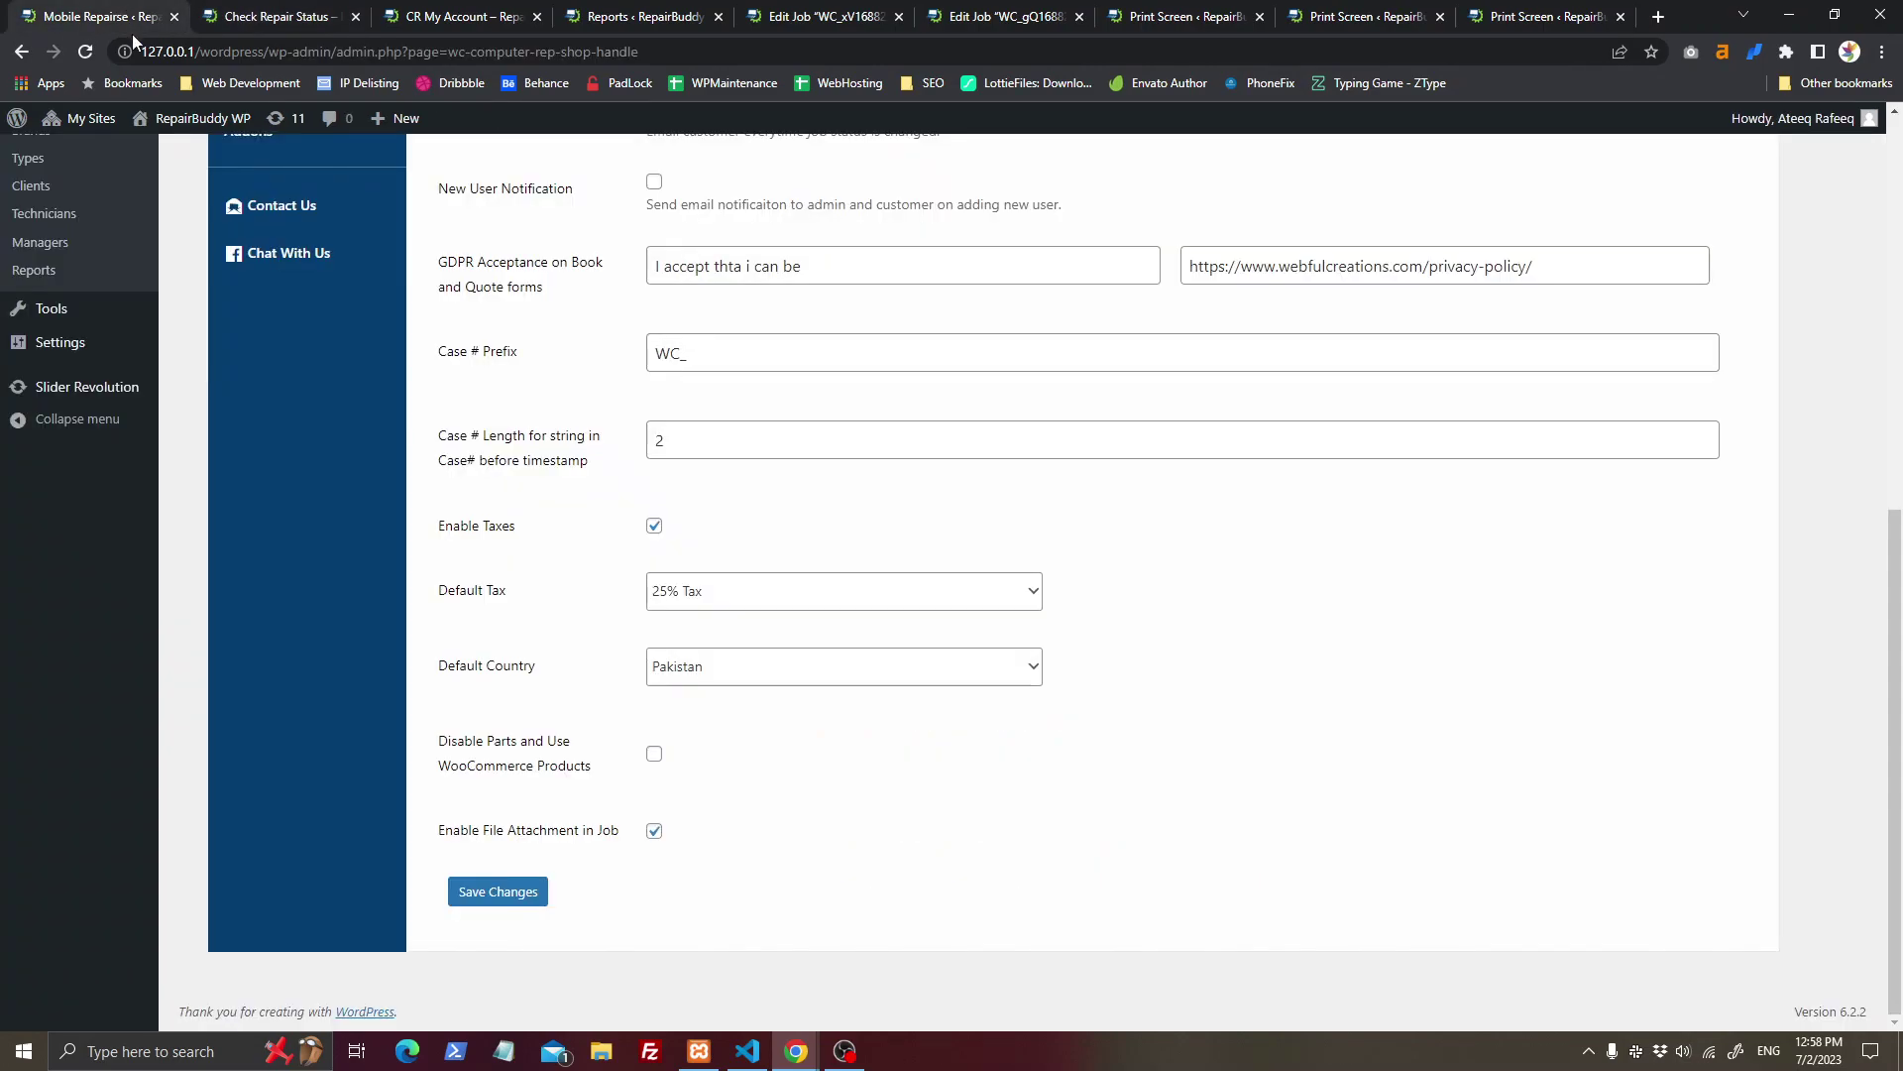
scroll(323, 447, "up", 5)
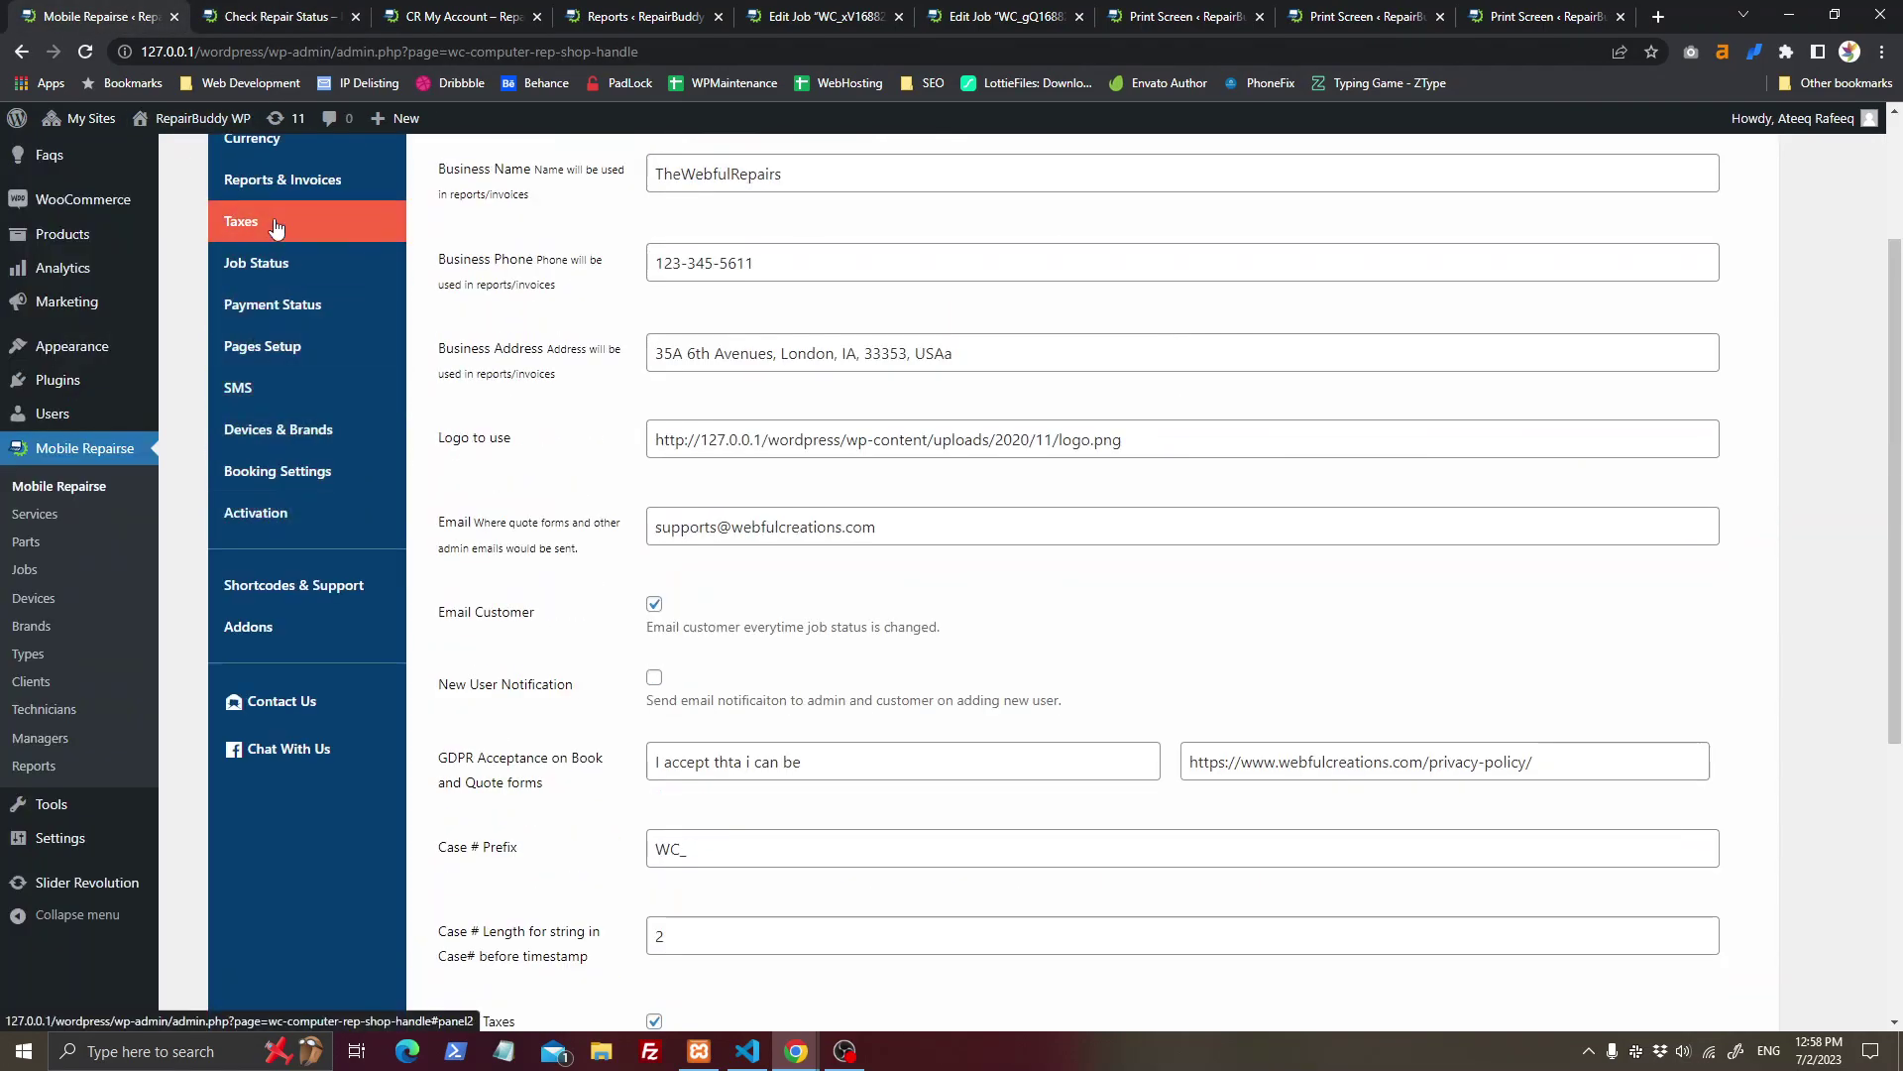
left_click(253, 212)
scroll(594, 381, "up", 2)
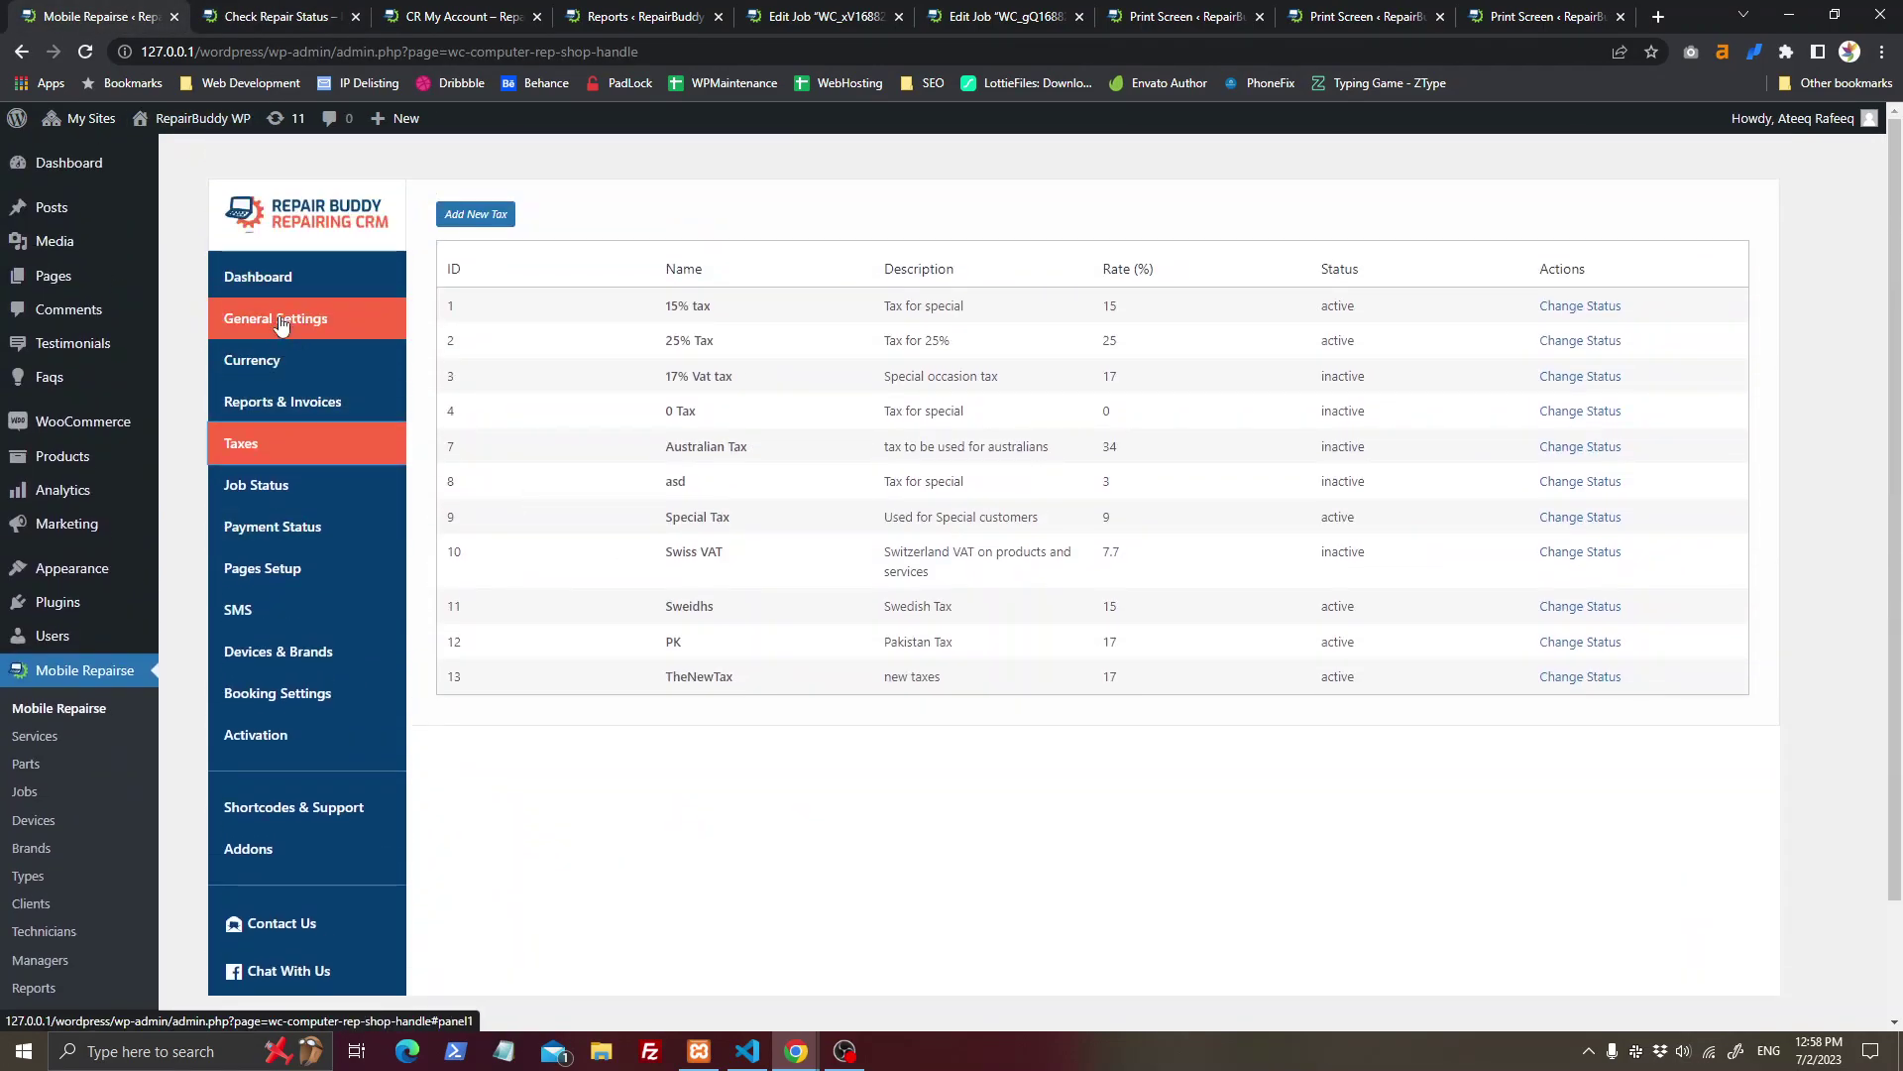
left_click(275, 312)
scroll(692, 734, "down", 8)
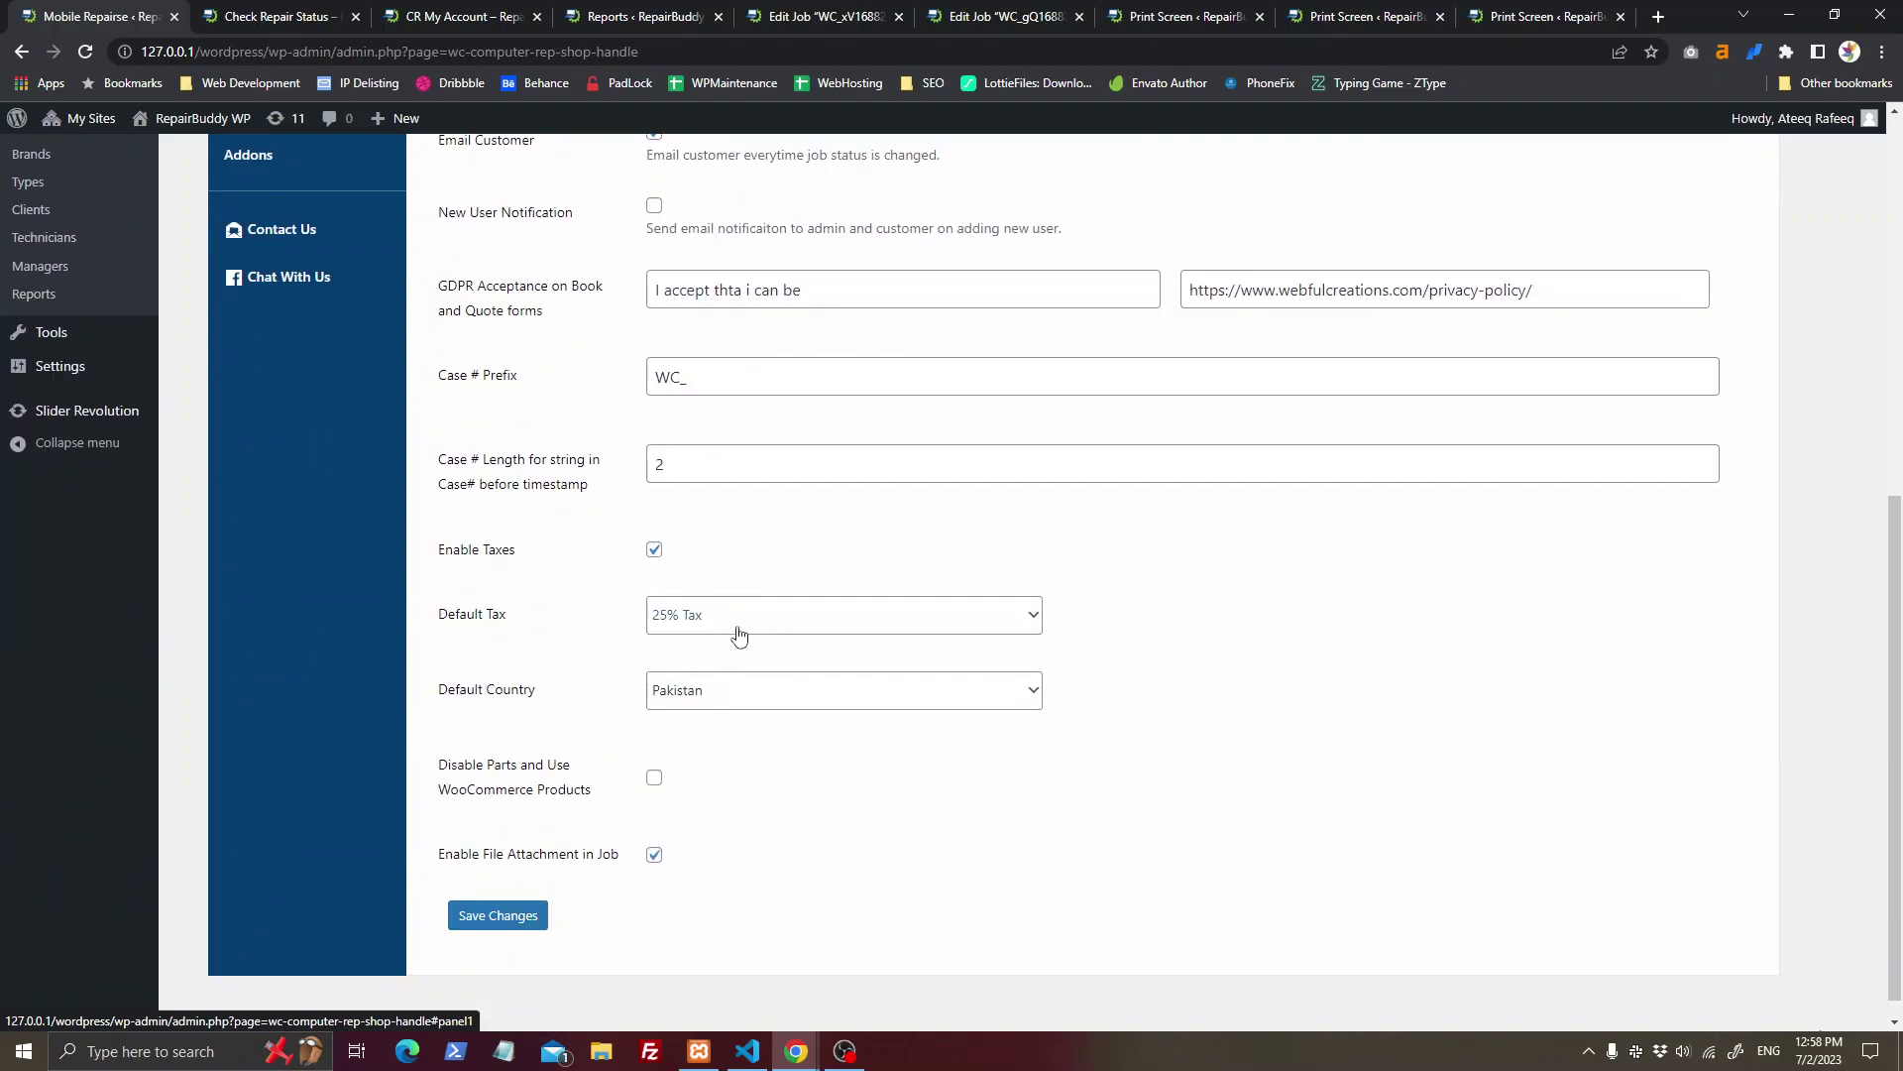
scroll(531, 668, "up", 8)
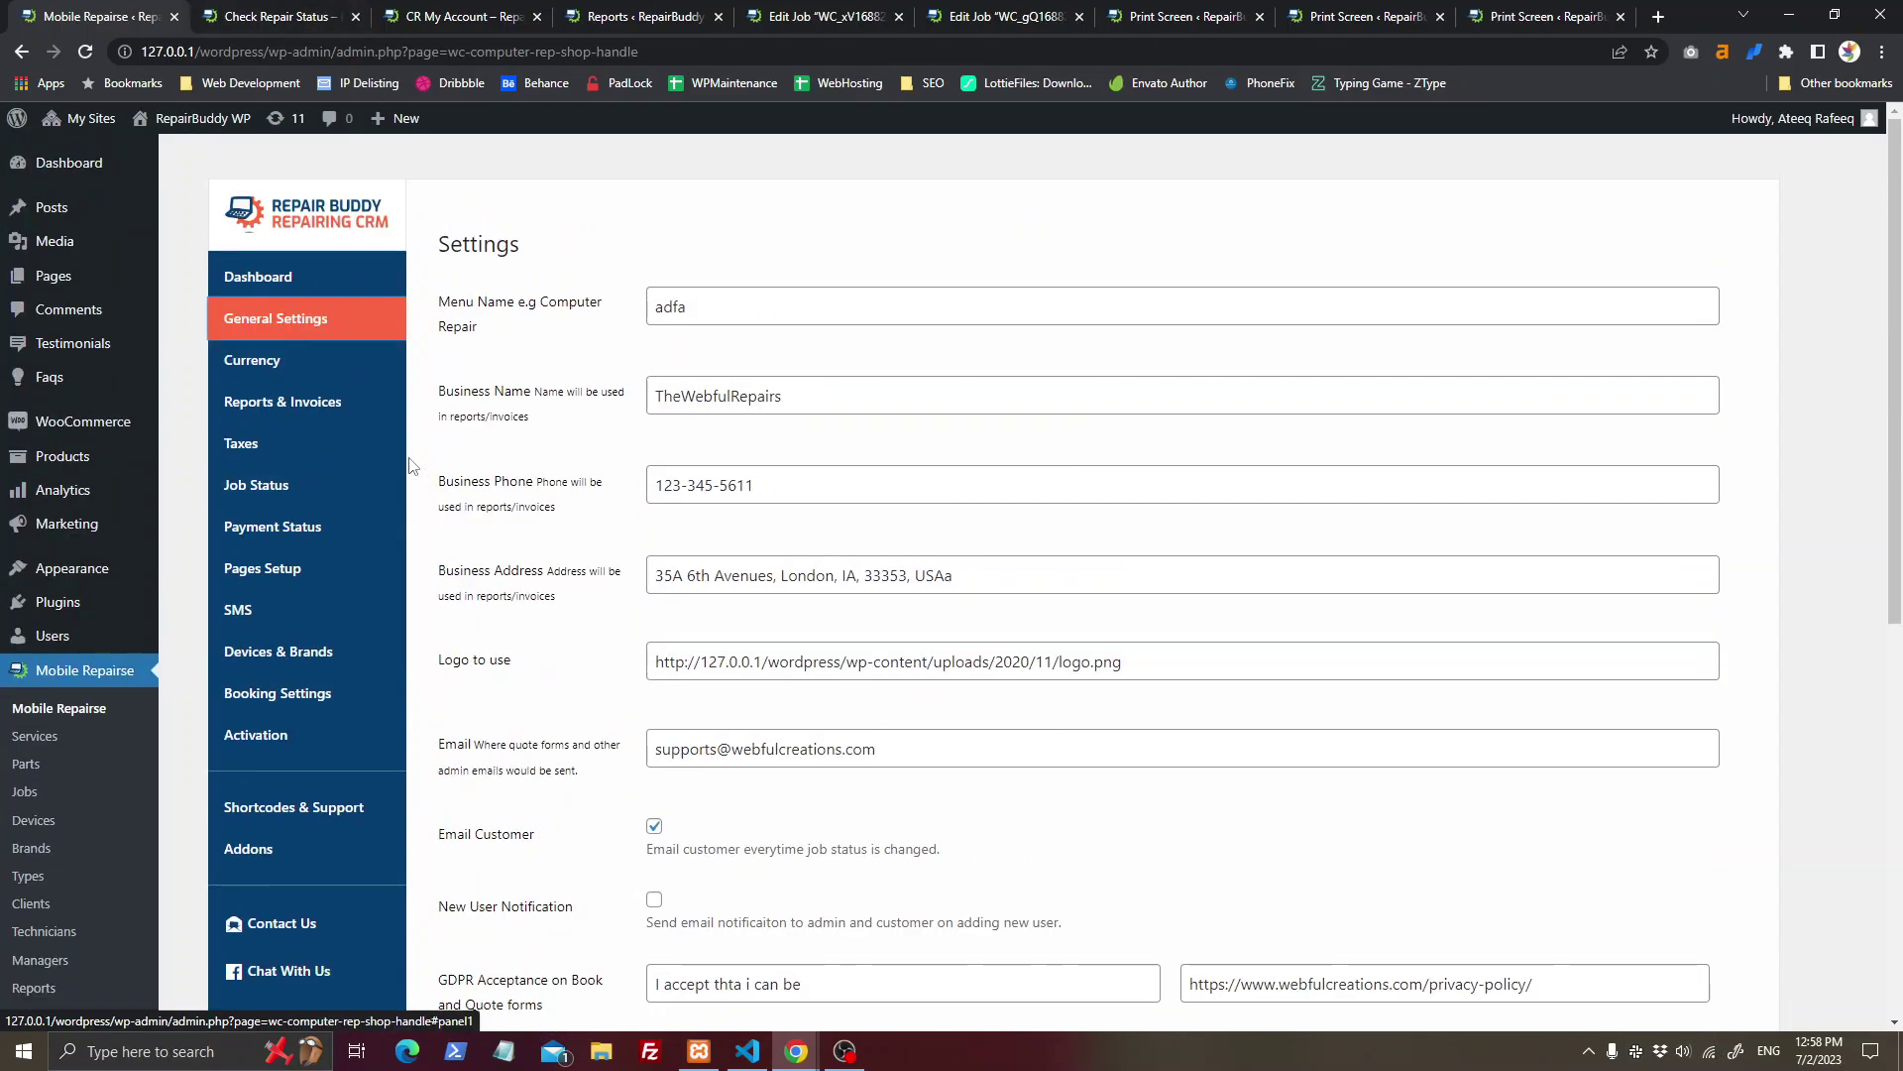
Step: Review the Currency and Reports & Invoices settings and taxes list, then view CR My Account
left_click(297, 366)
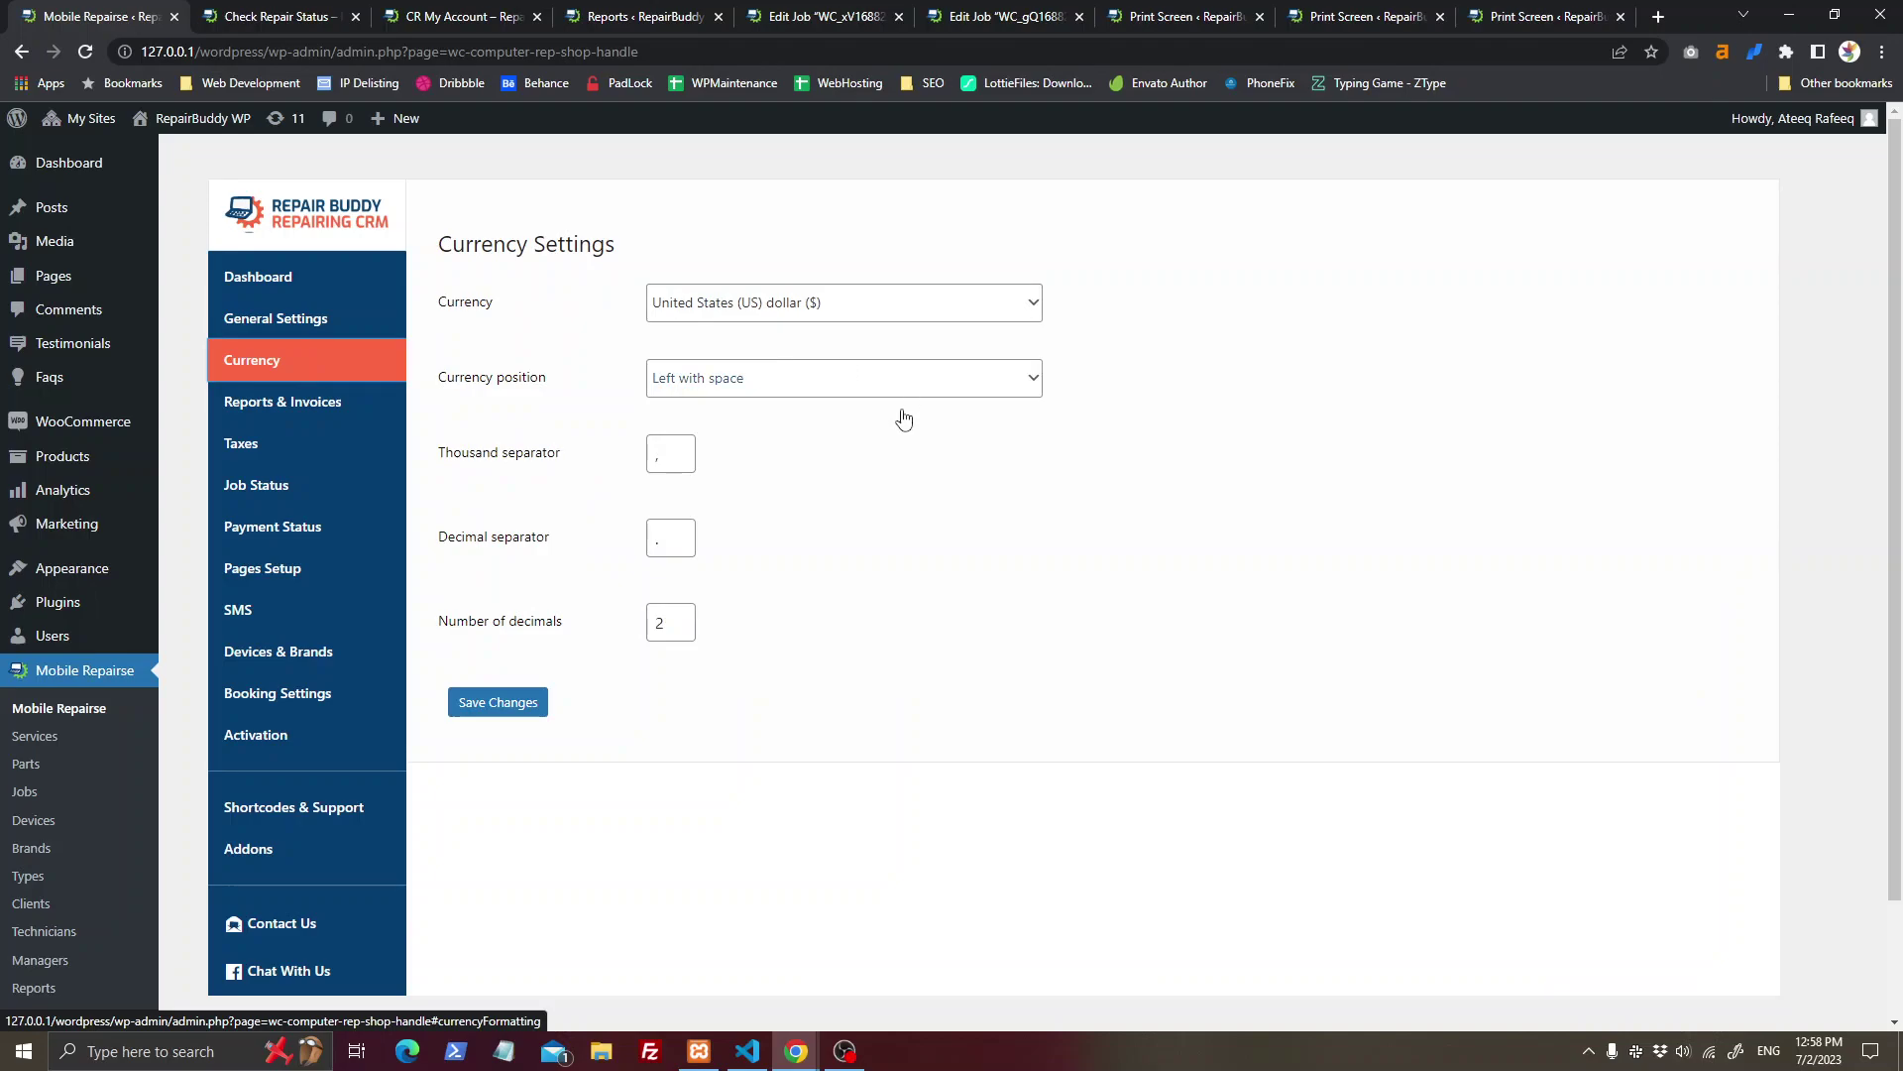
left_click(283, 401)
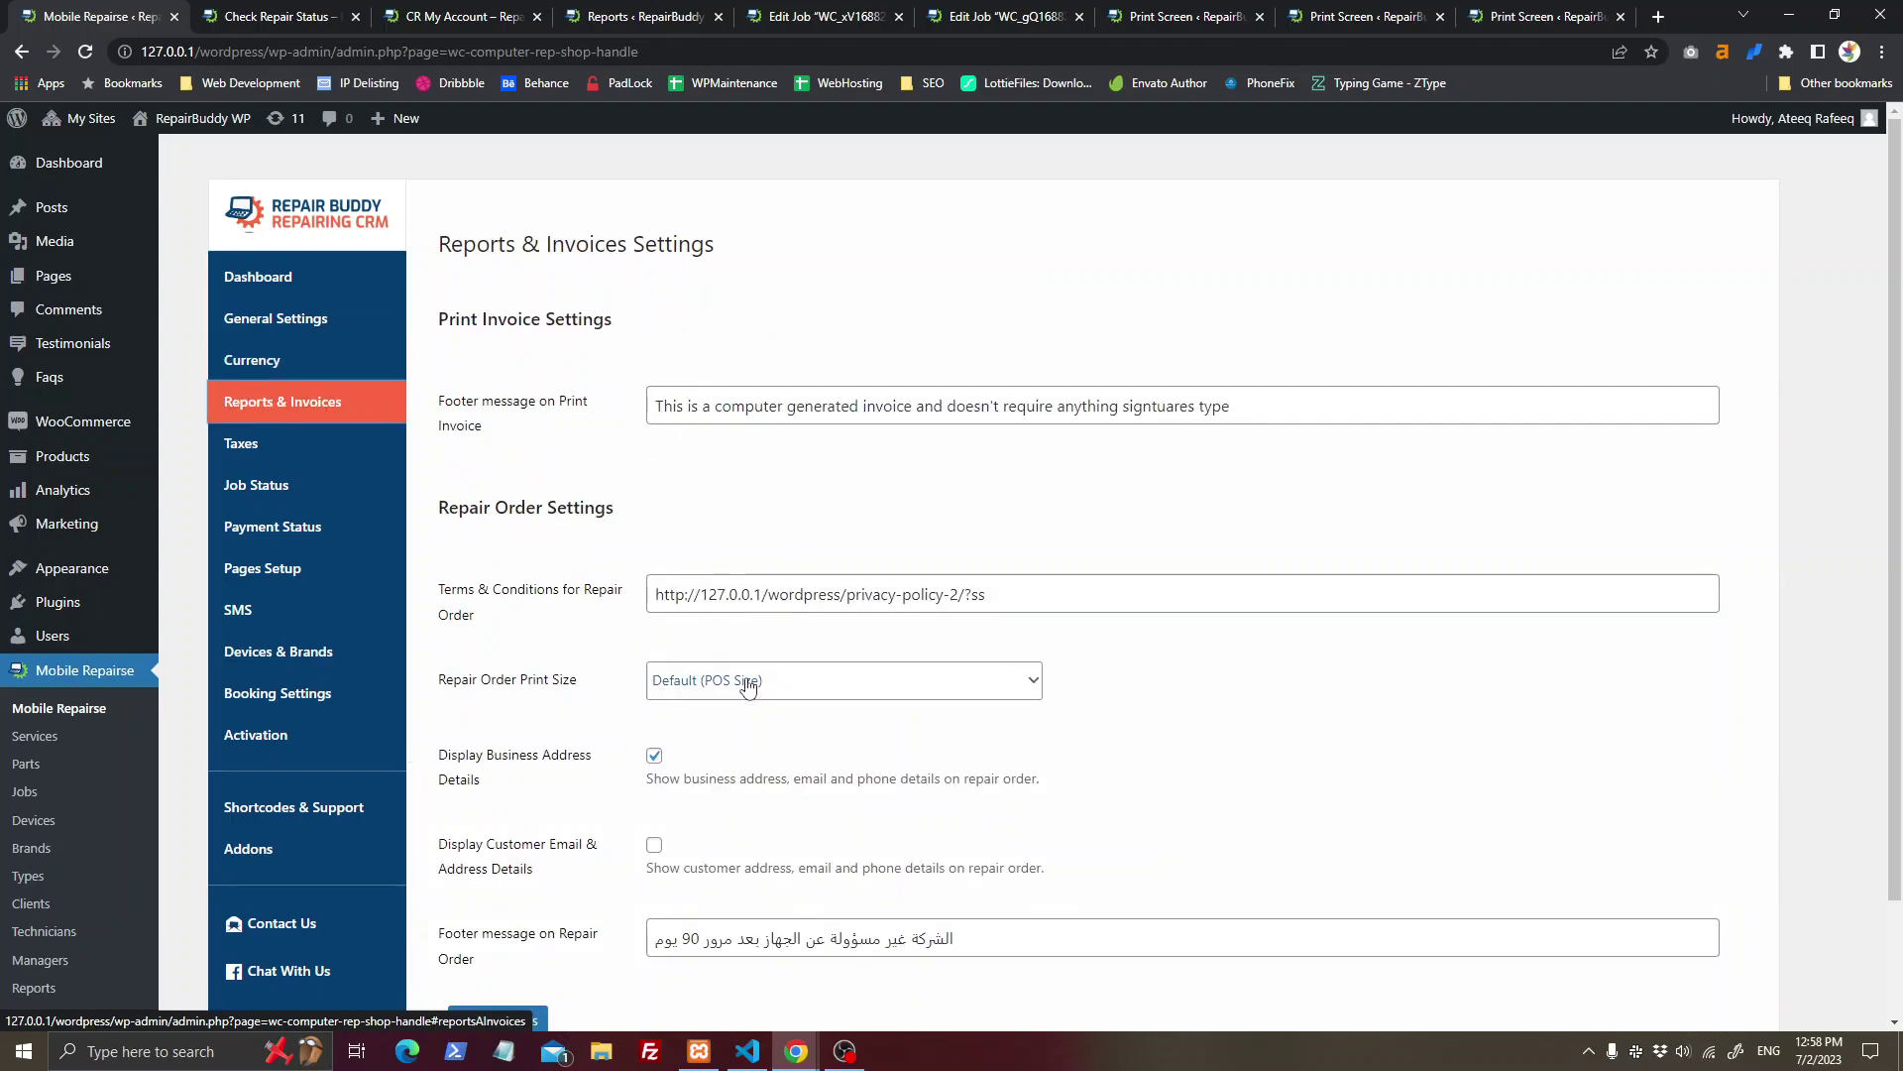
scroll(748, 686, "down", 2)
left_click(241, 307)
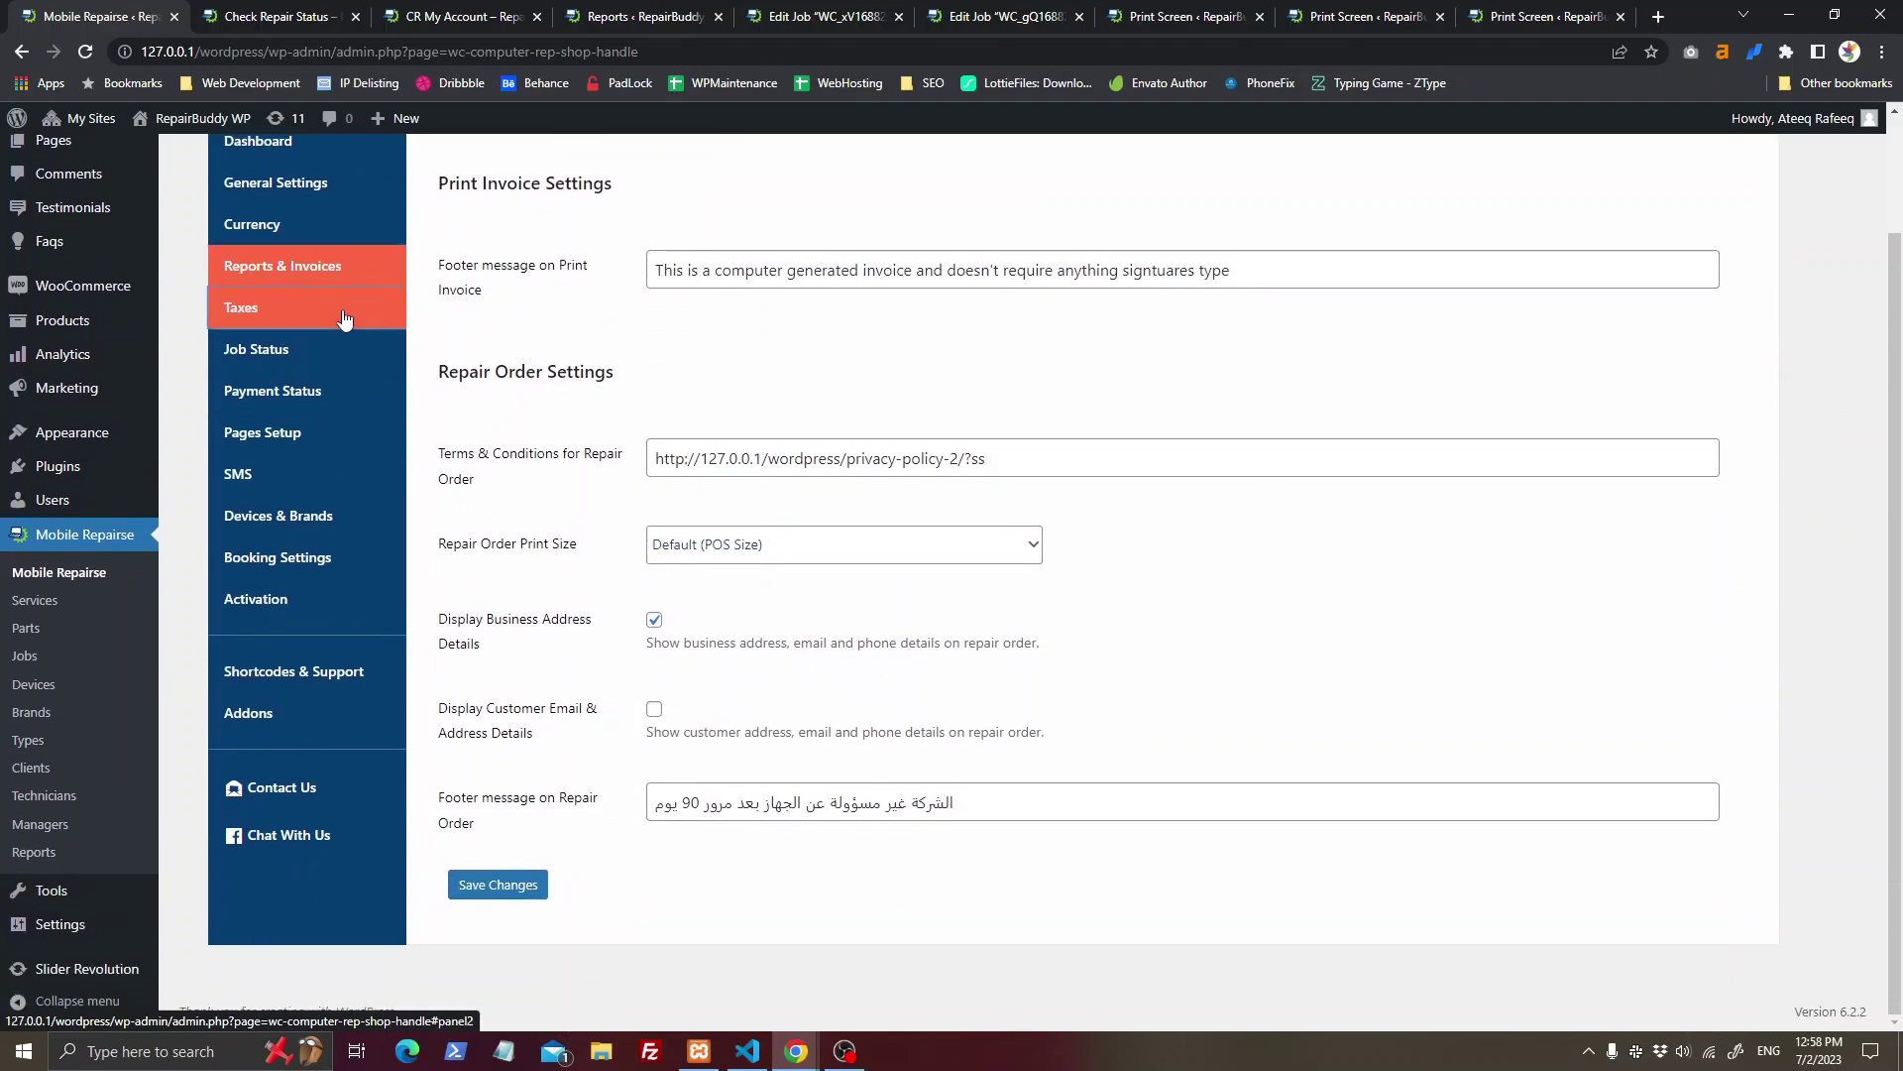
left_click(435, 11)
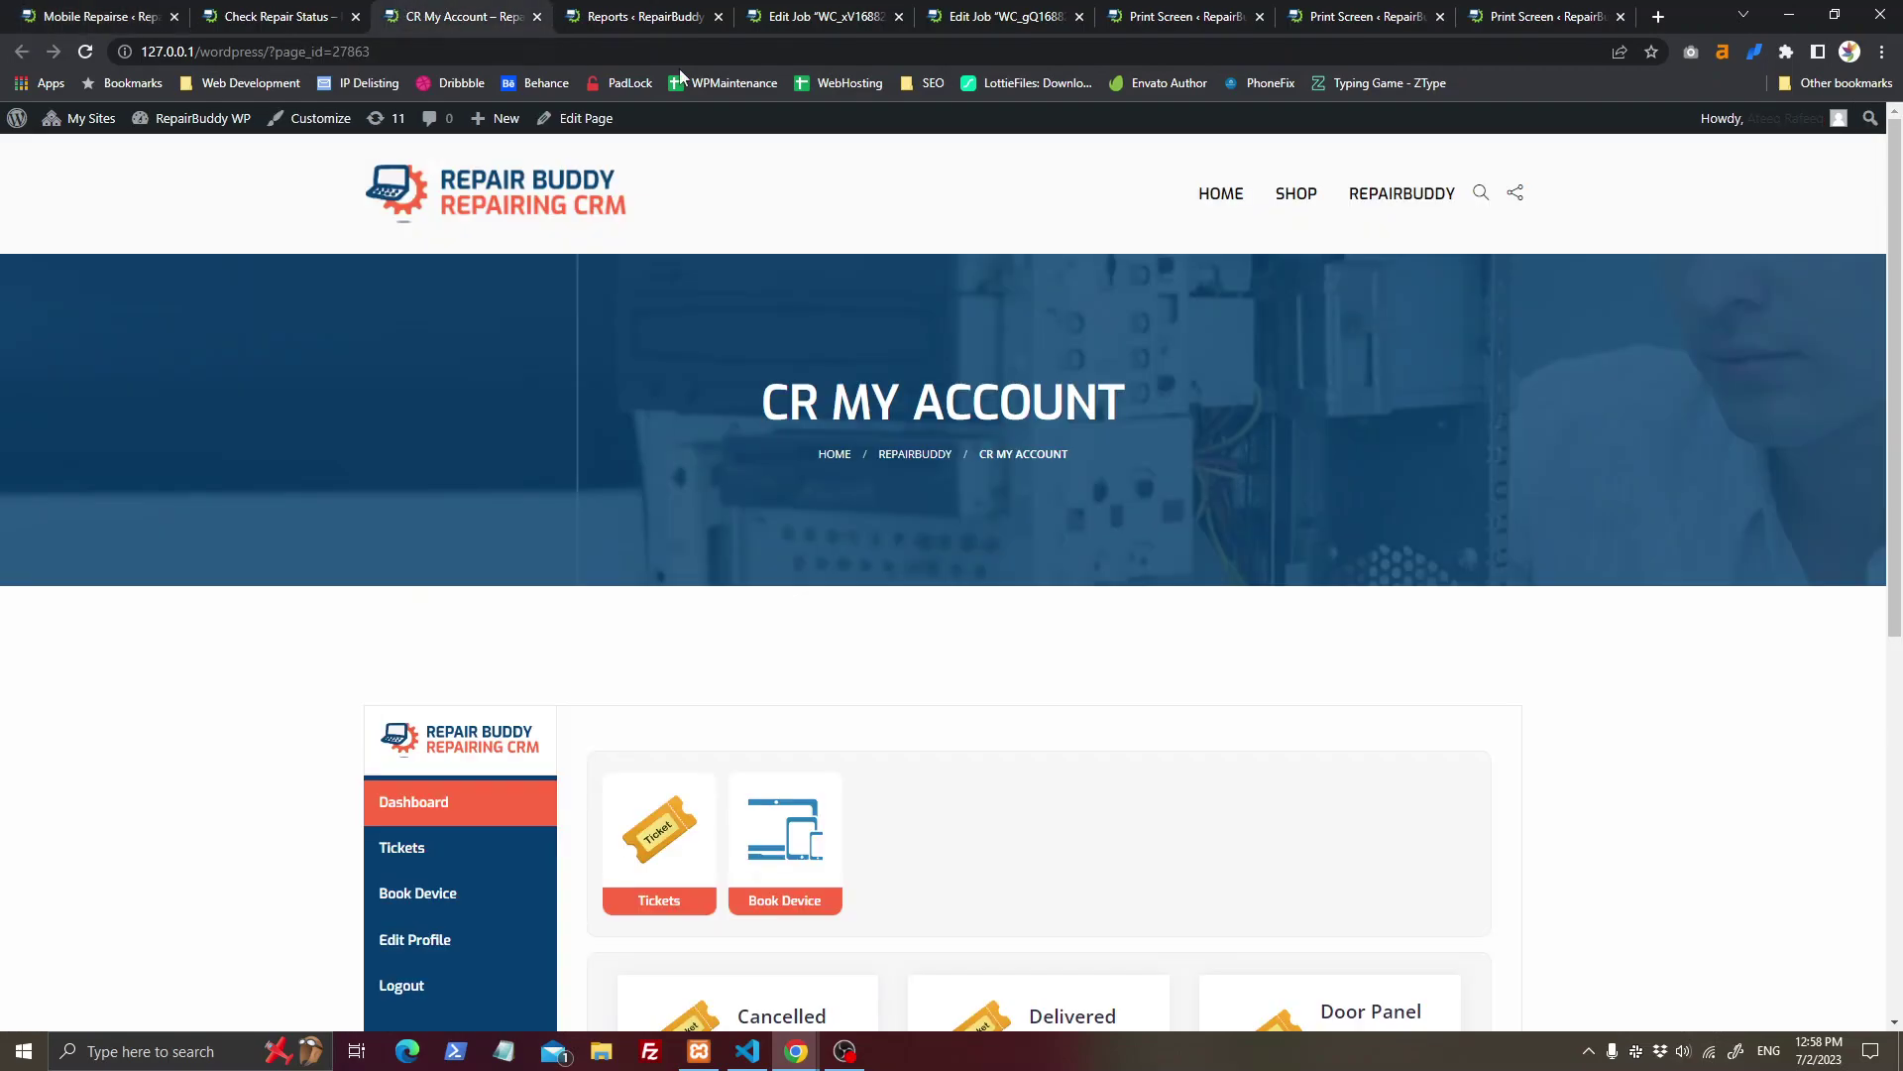
left_click(652, 12)
Step: Publish the repair job and set its order status to In Process
left_click(839, 12)
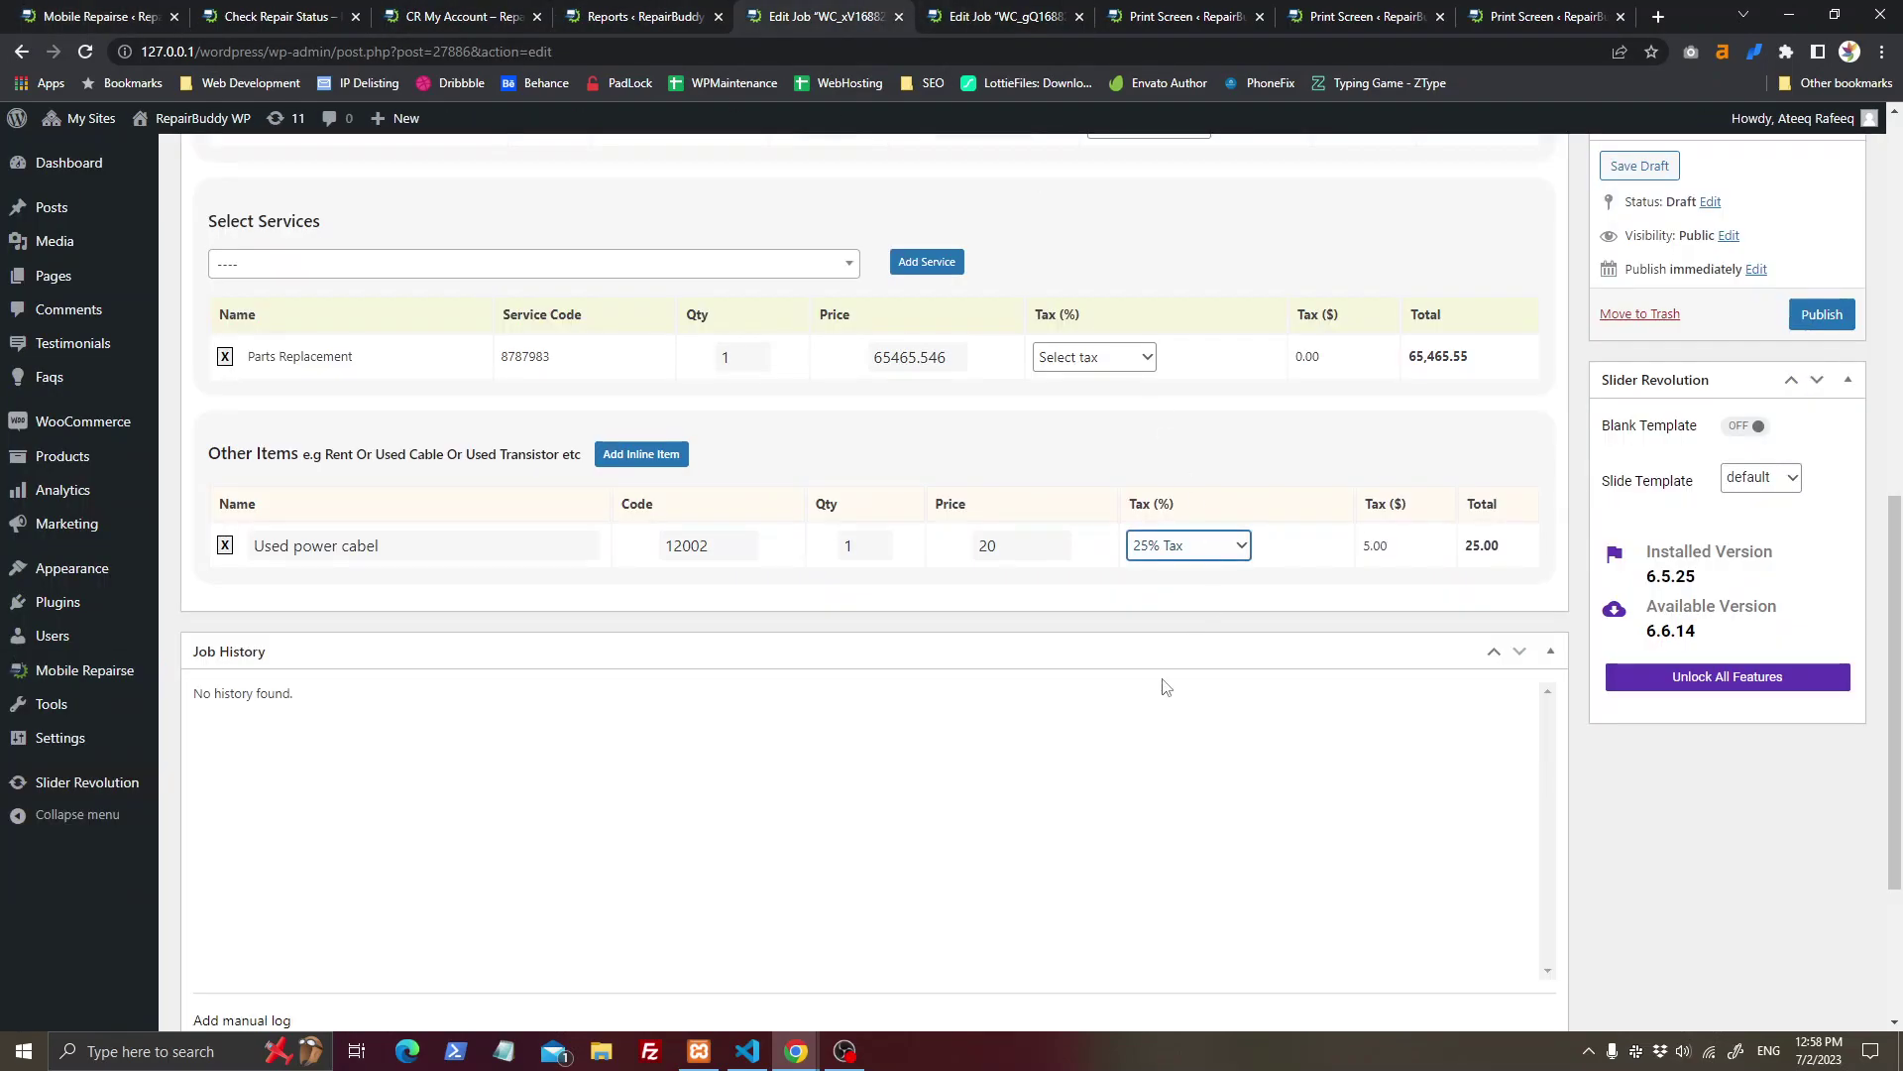
scroll(1814, 732, "up", 5)
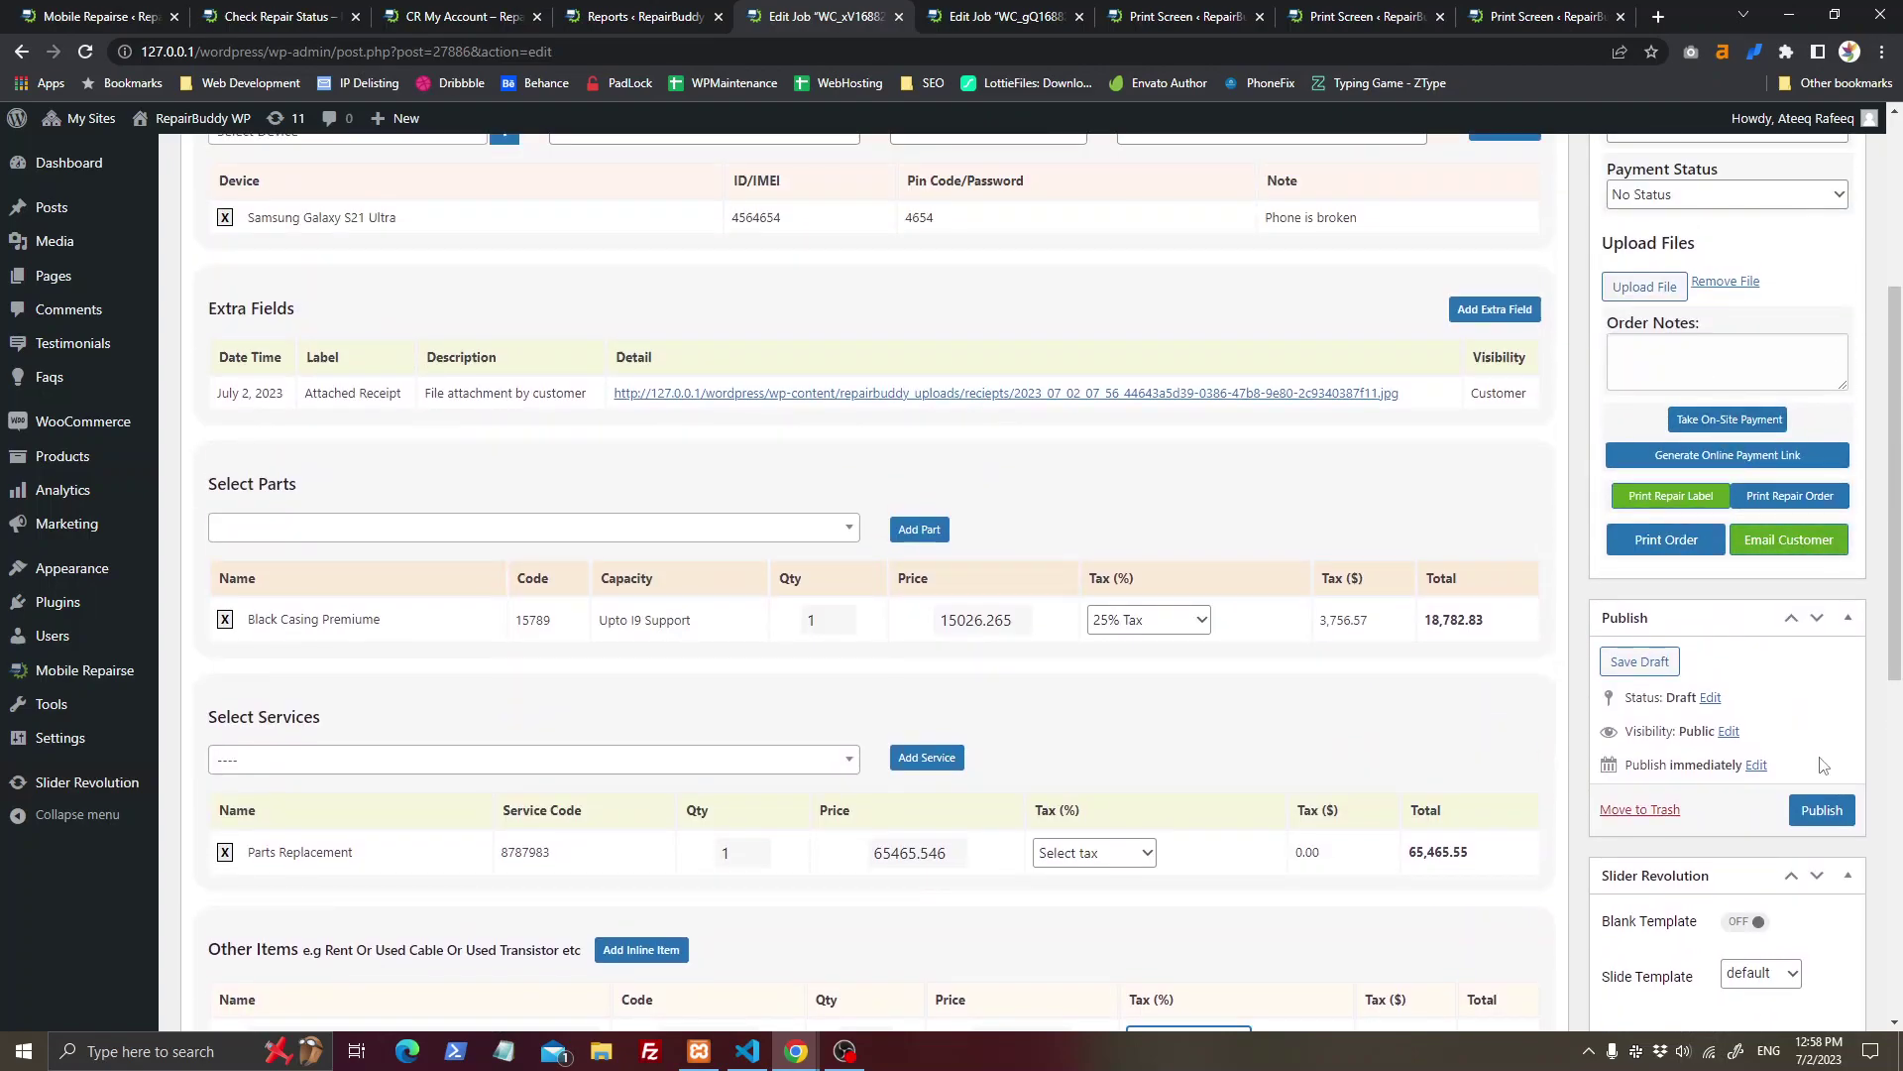
left_click(1822, 810)
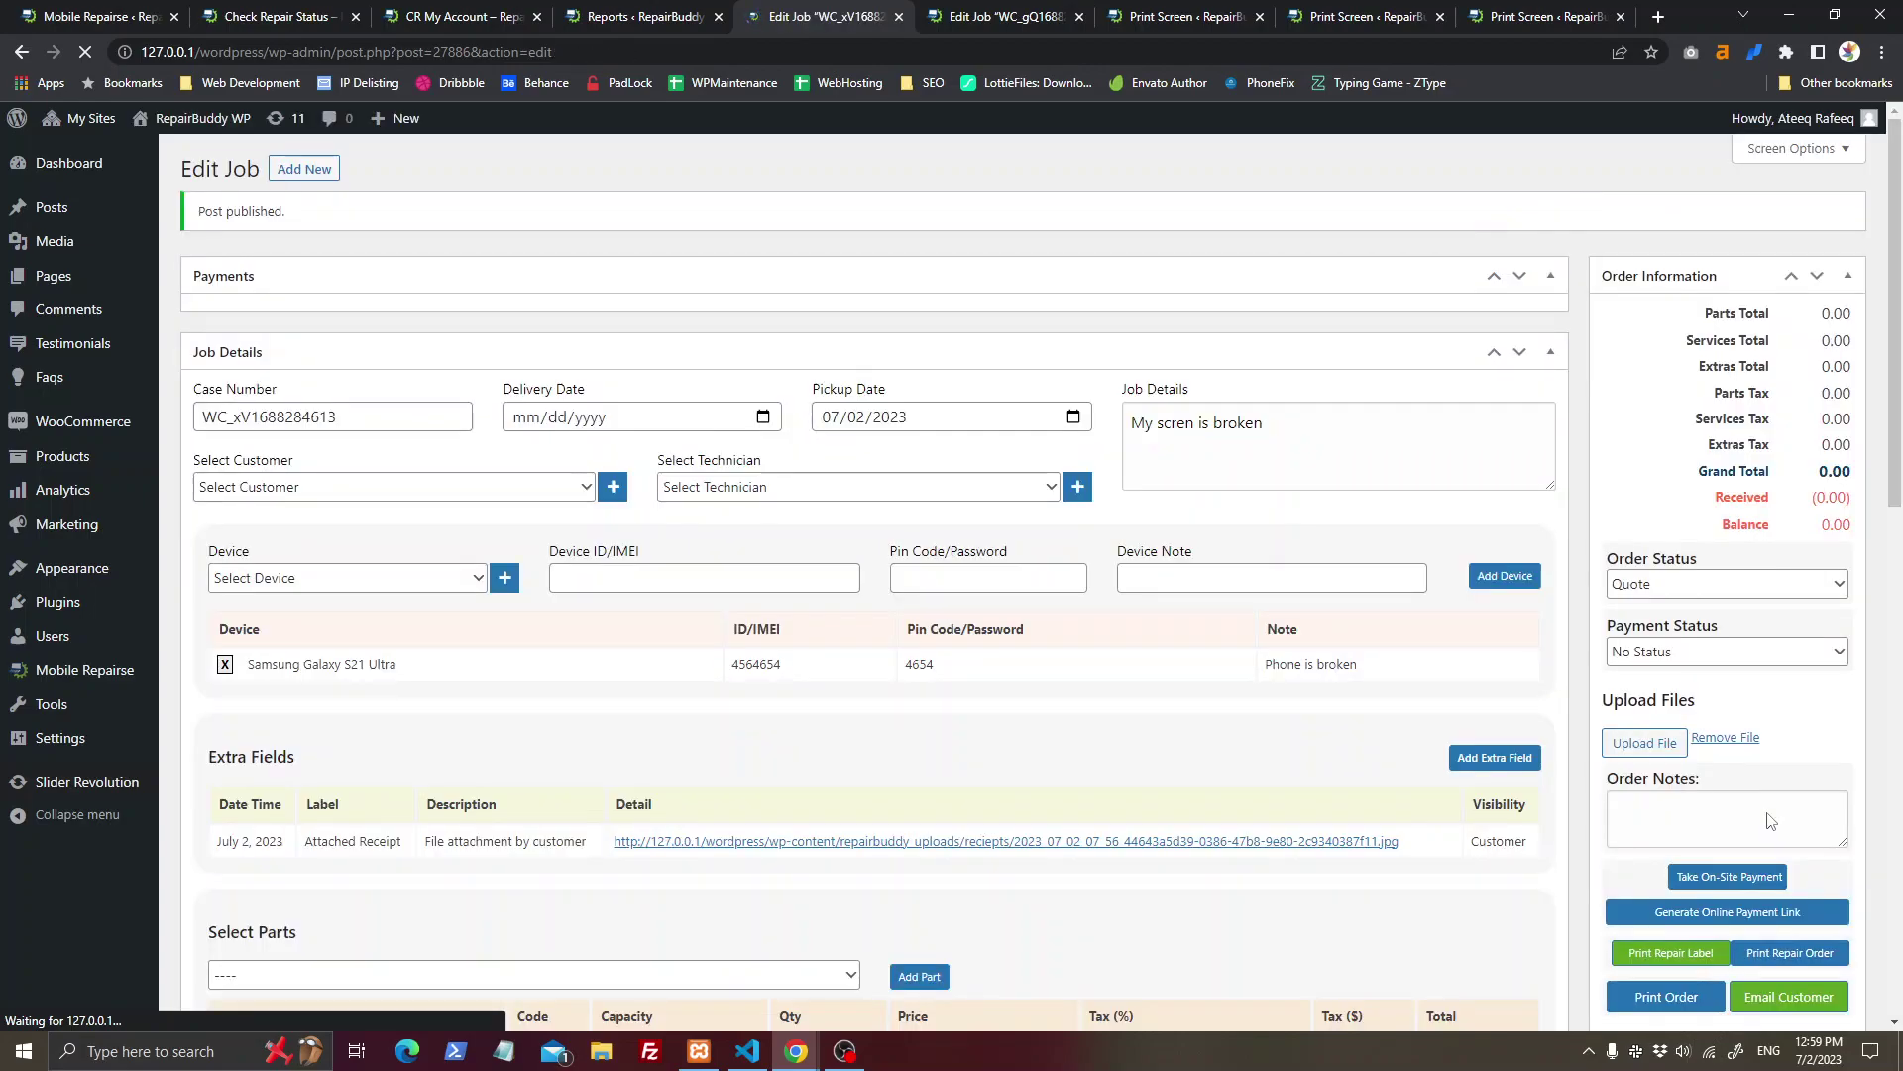
left_click(1664, 585)
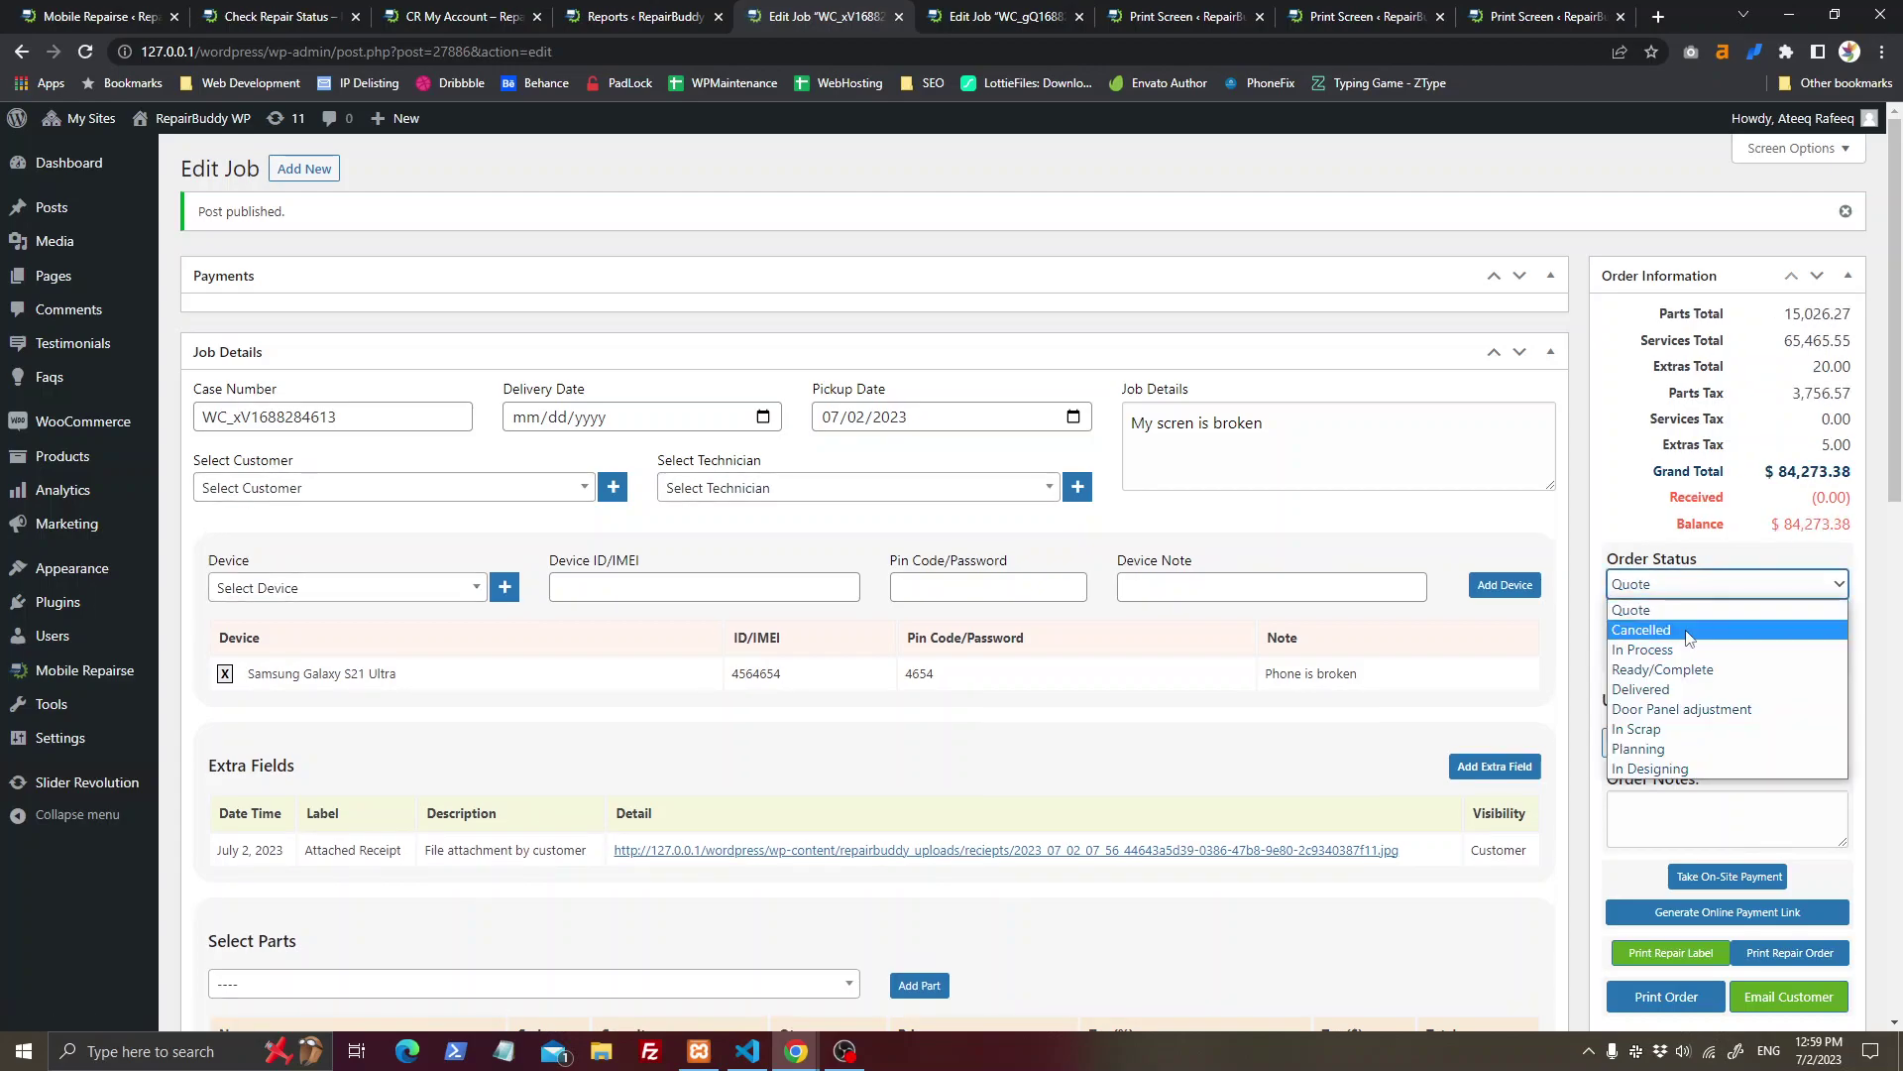
left_click(1687, 651)
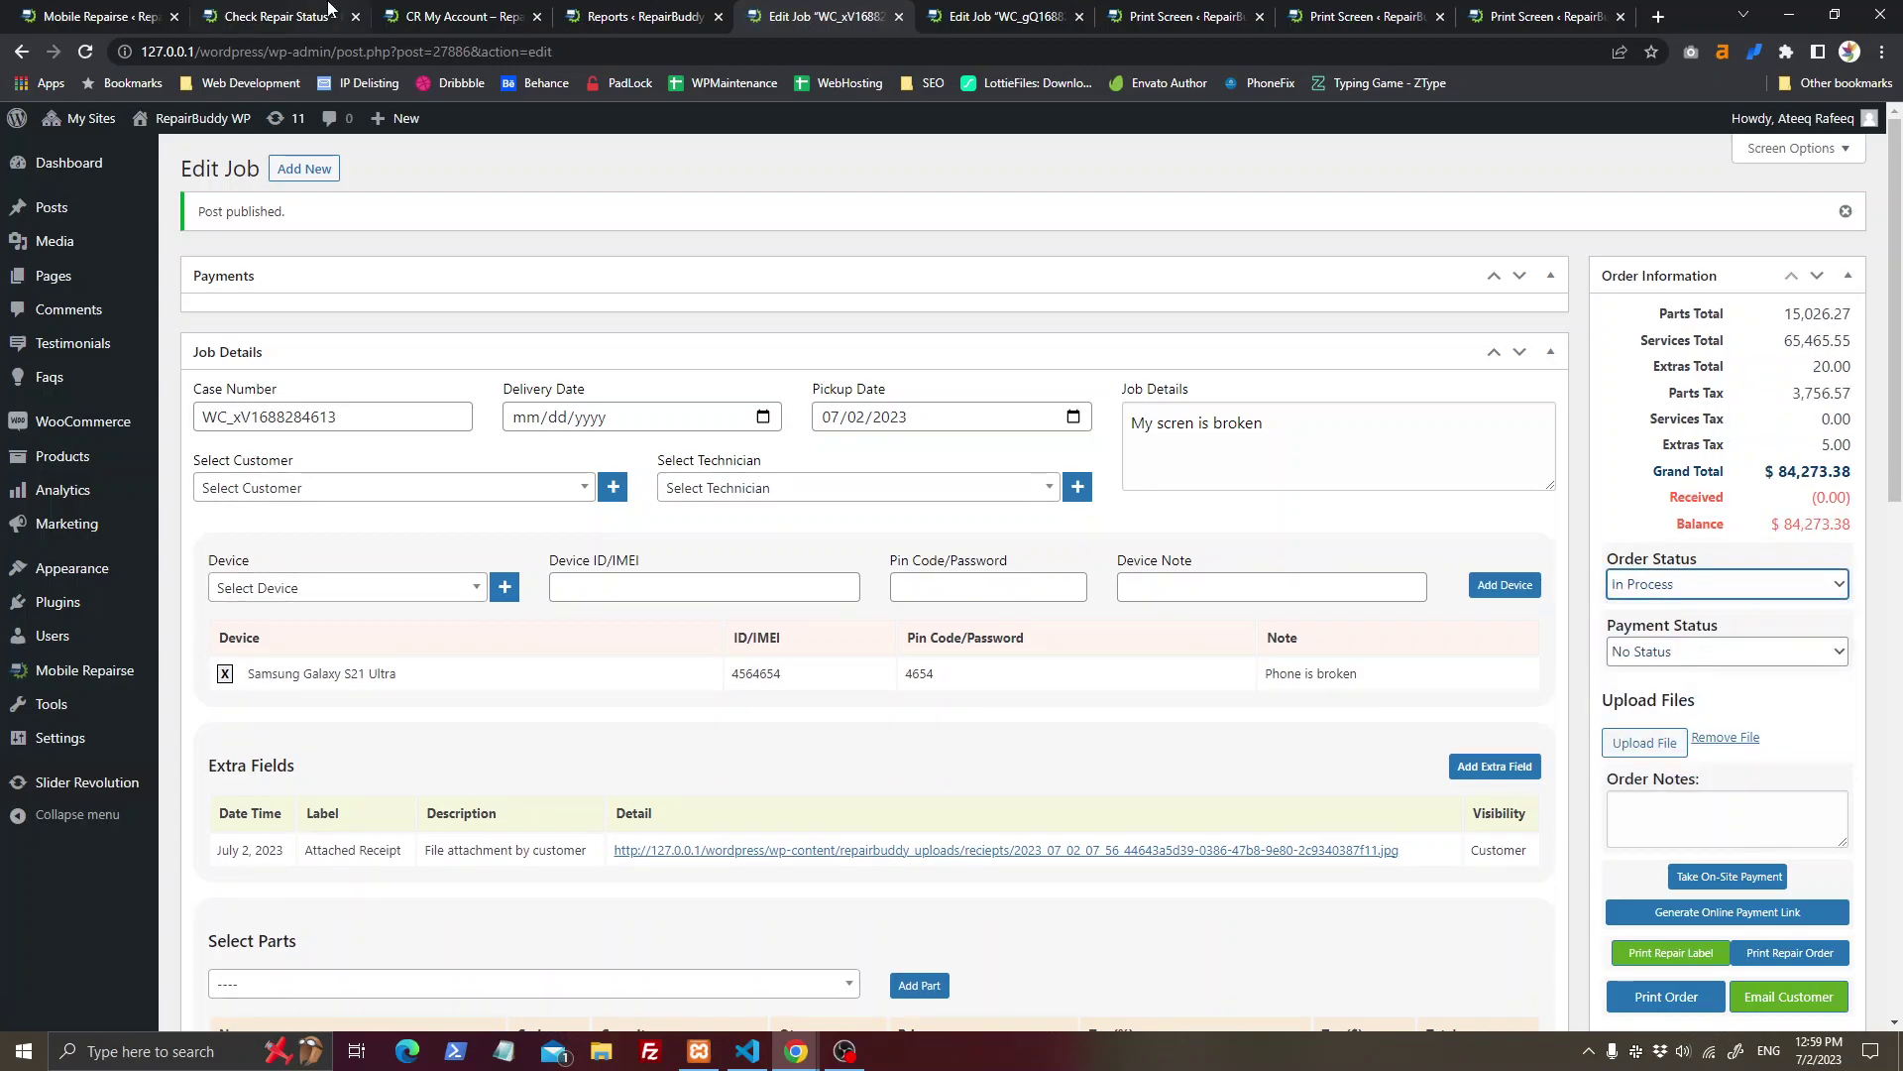
left_click(156, 8)
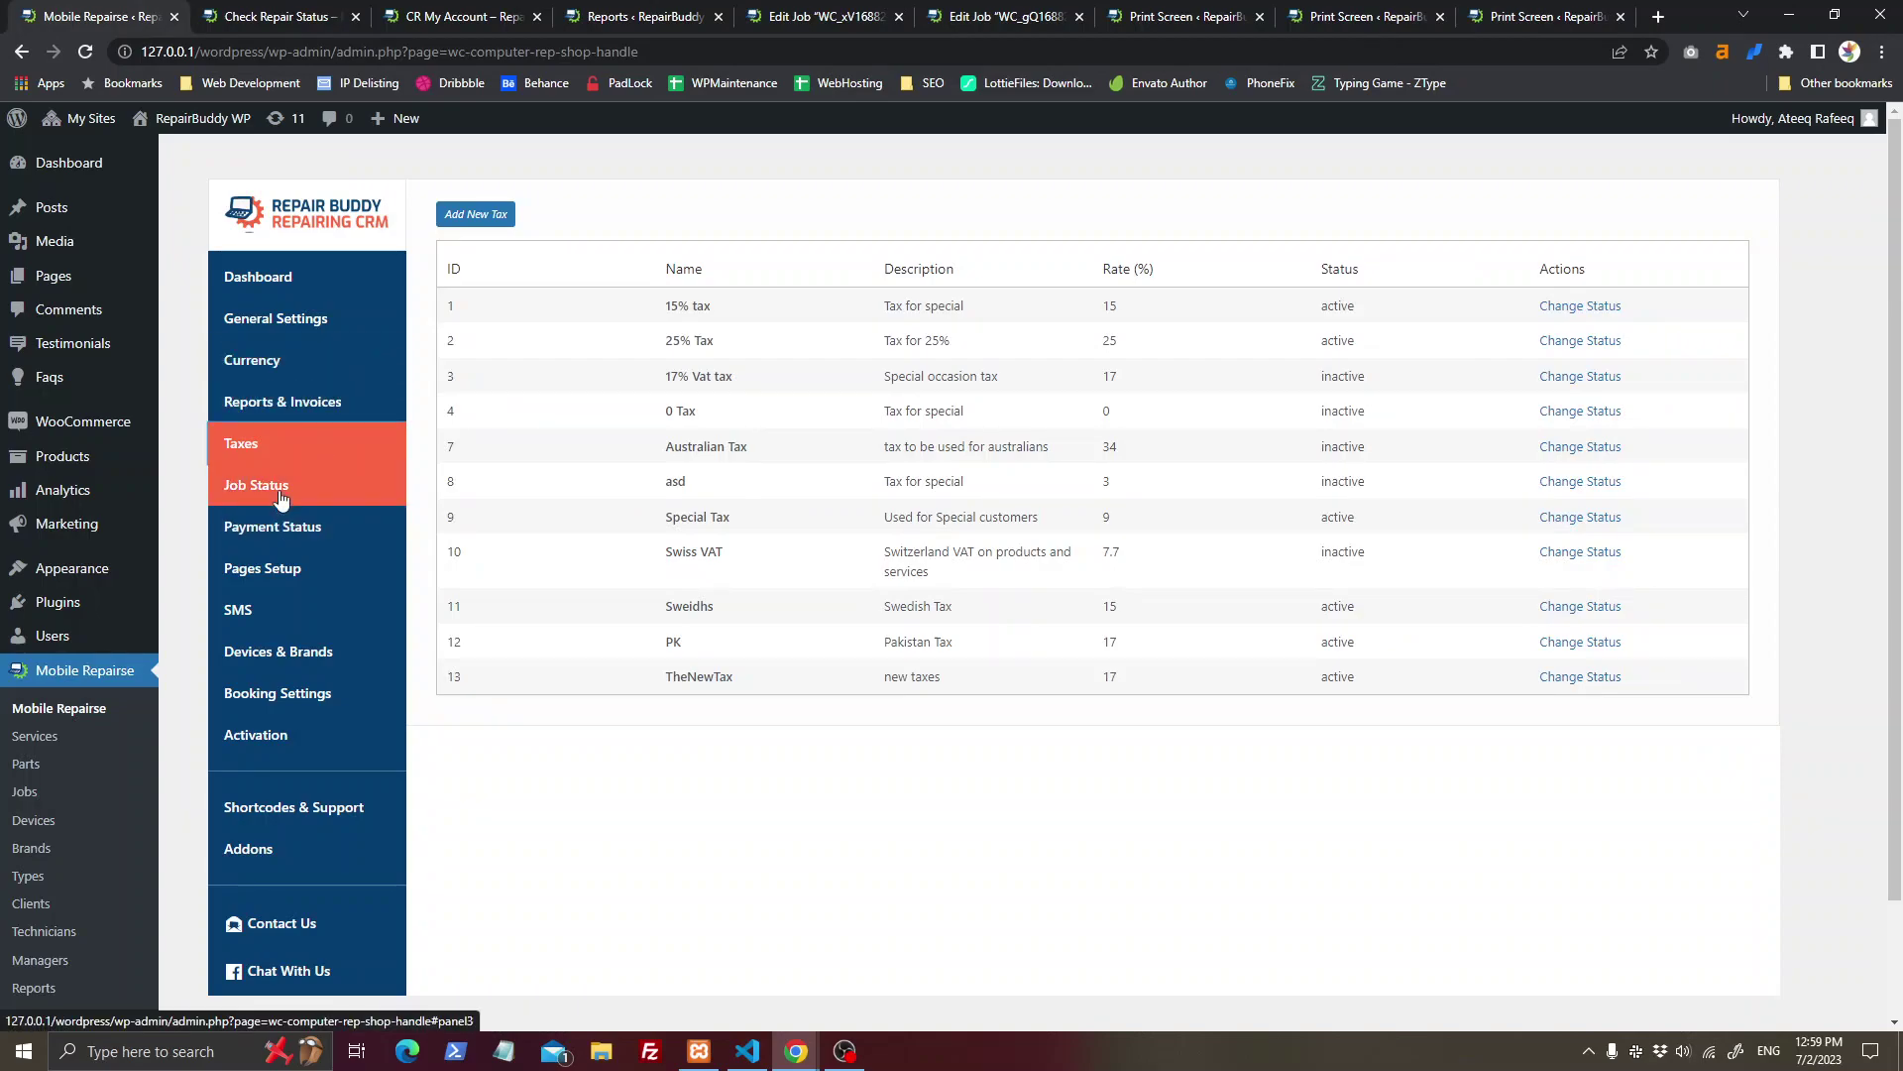
left_click(317, 484)
Step: Preview the Add New Status form, then open In Designing to view its email message
left_click(482, 214)
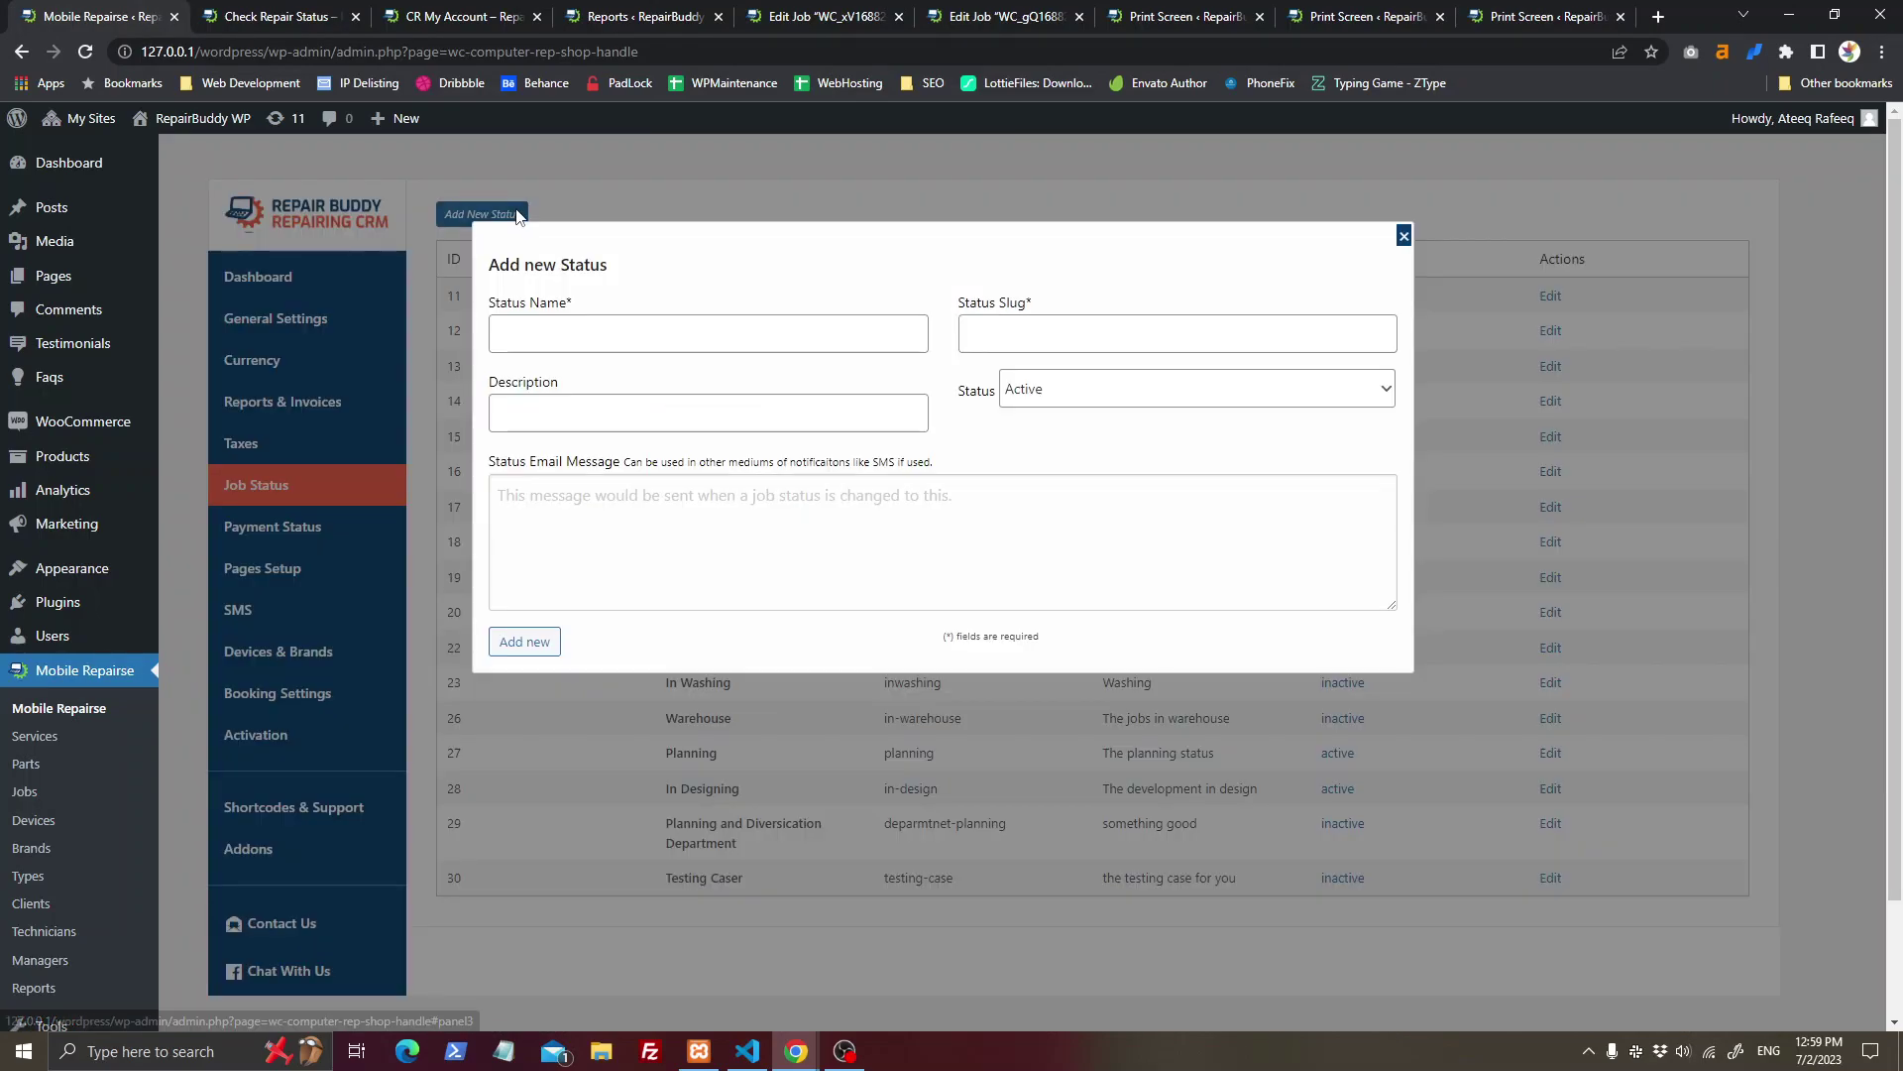
left_click(1414, 266)
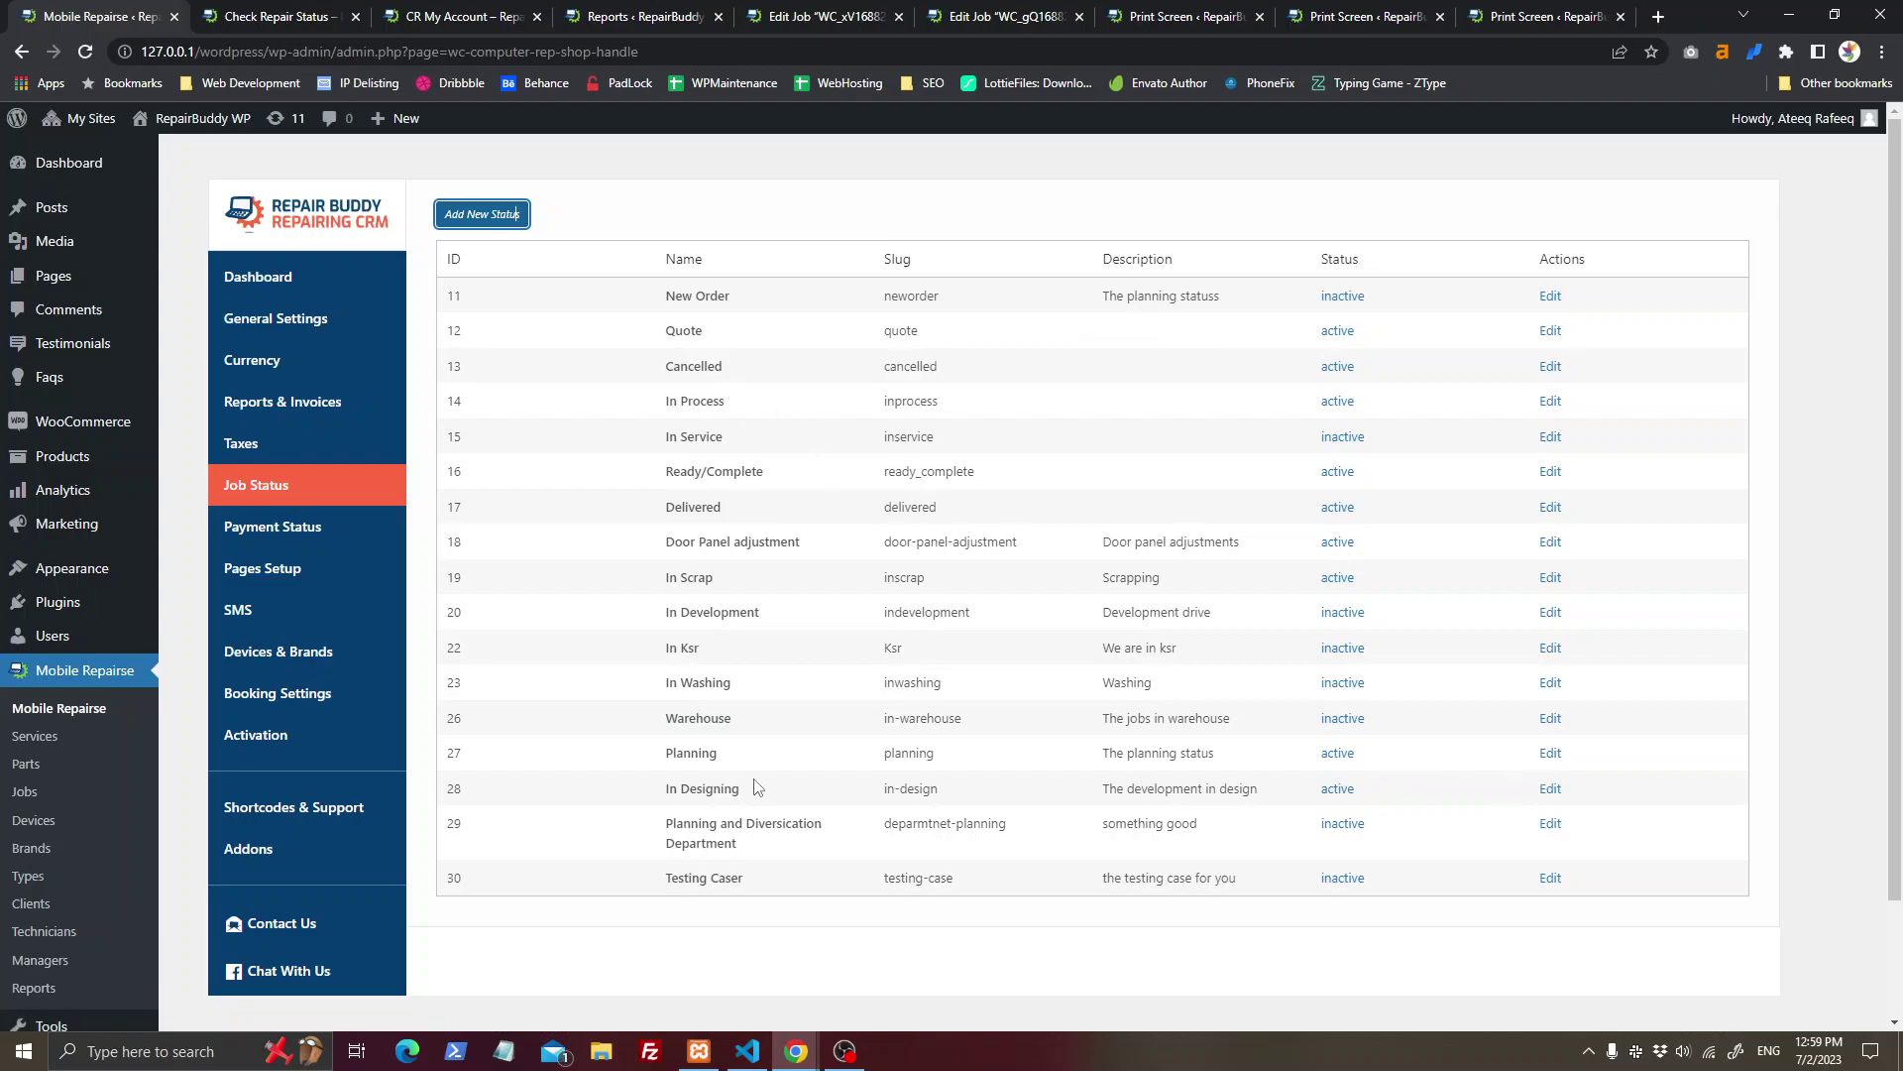
left_click_drag(637, 793, 749, 801)
left_click(1550, 790)
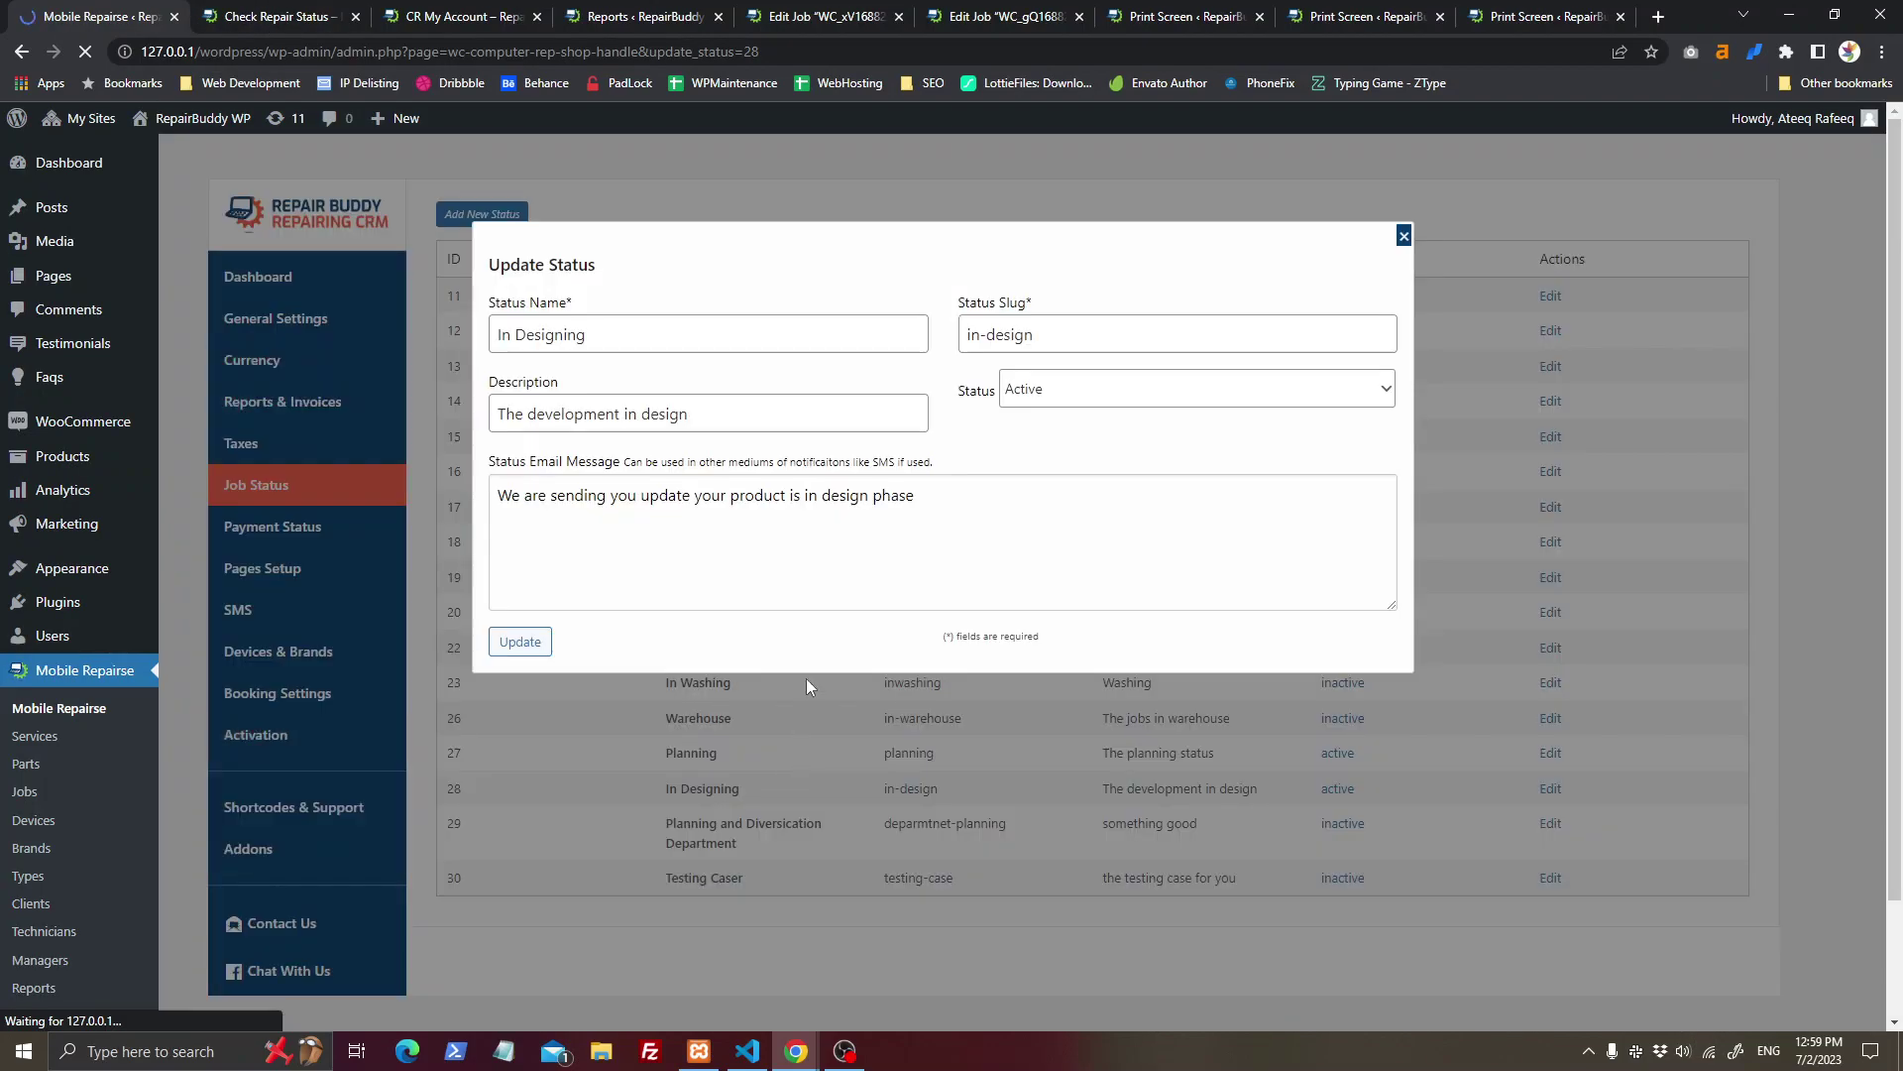
left_click_drag(1011, 532, 556, 531)
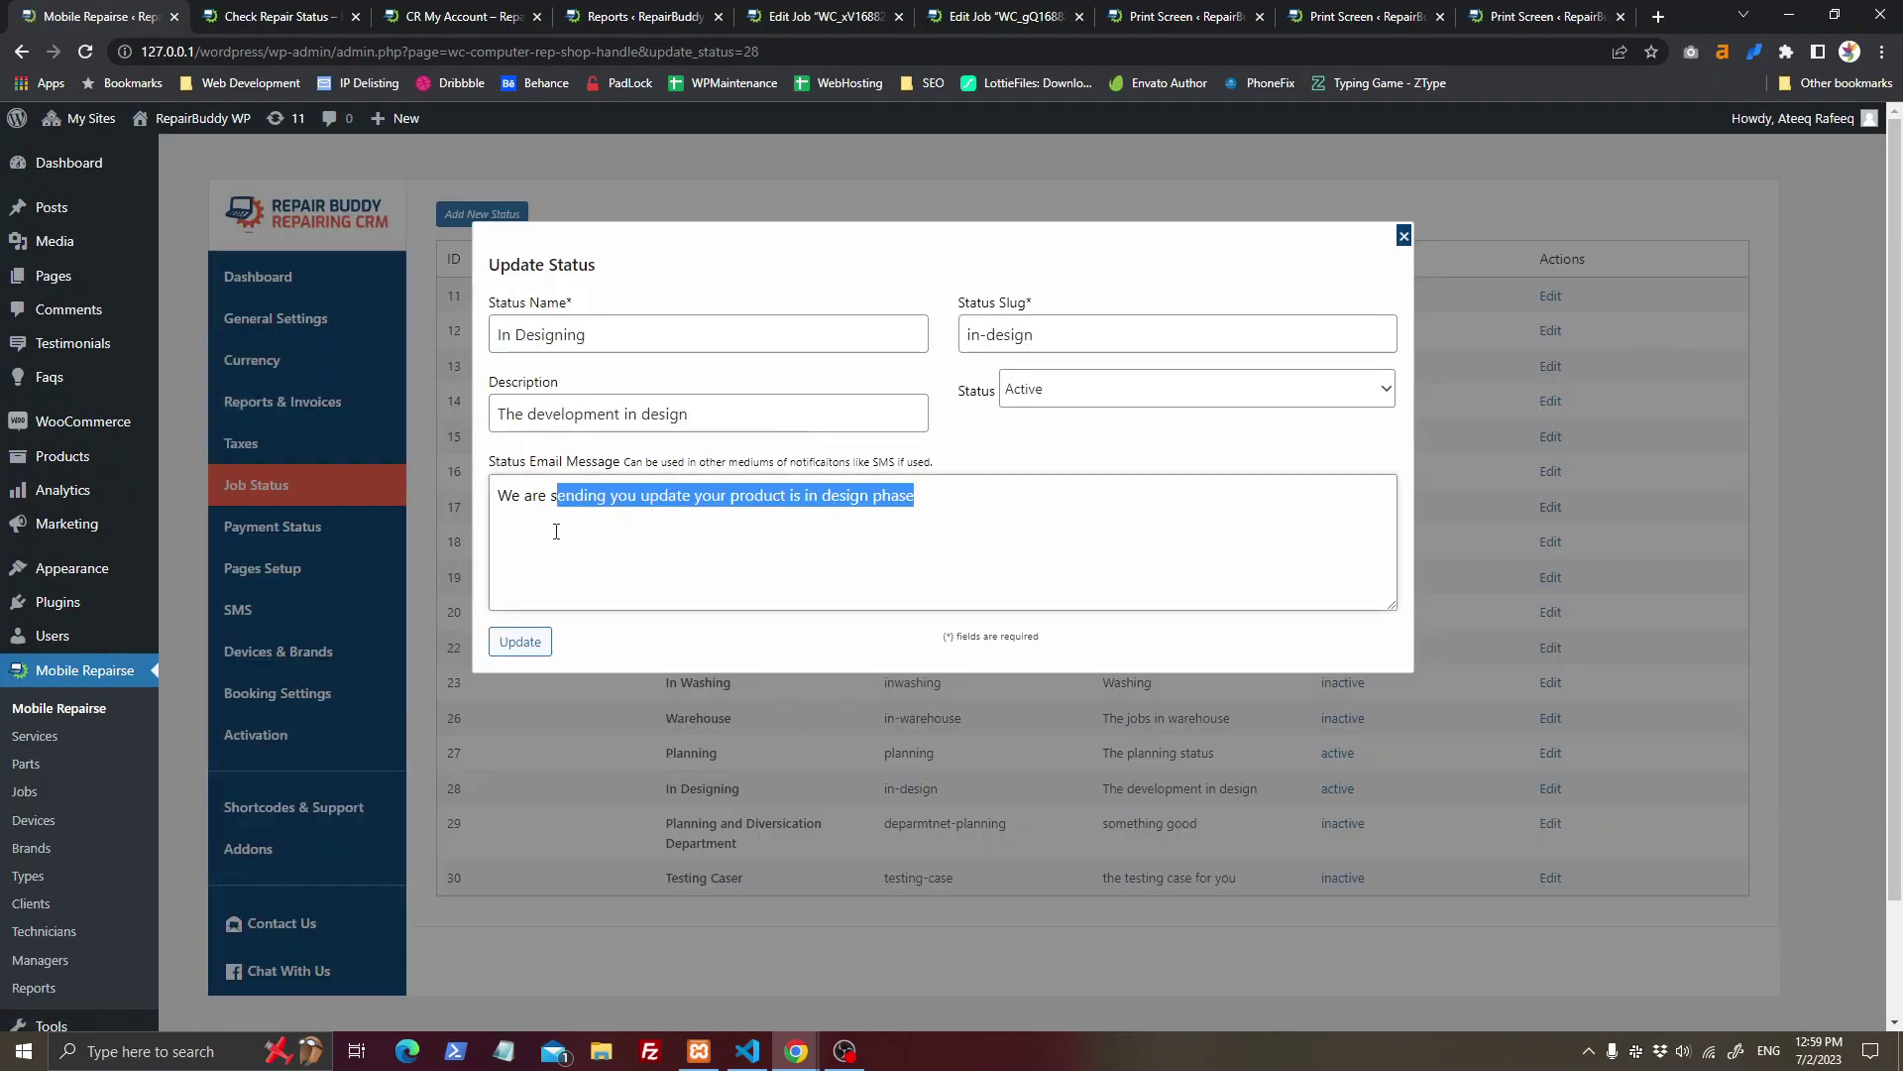
left_click(263, 14)
left_click(456, 14)
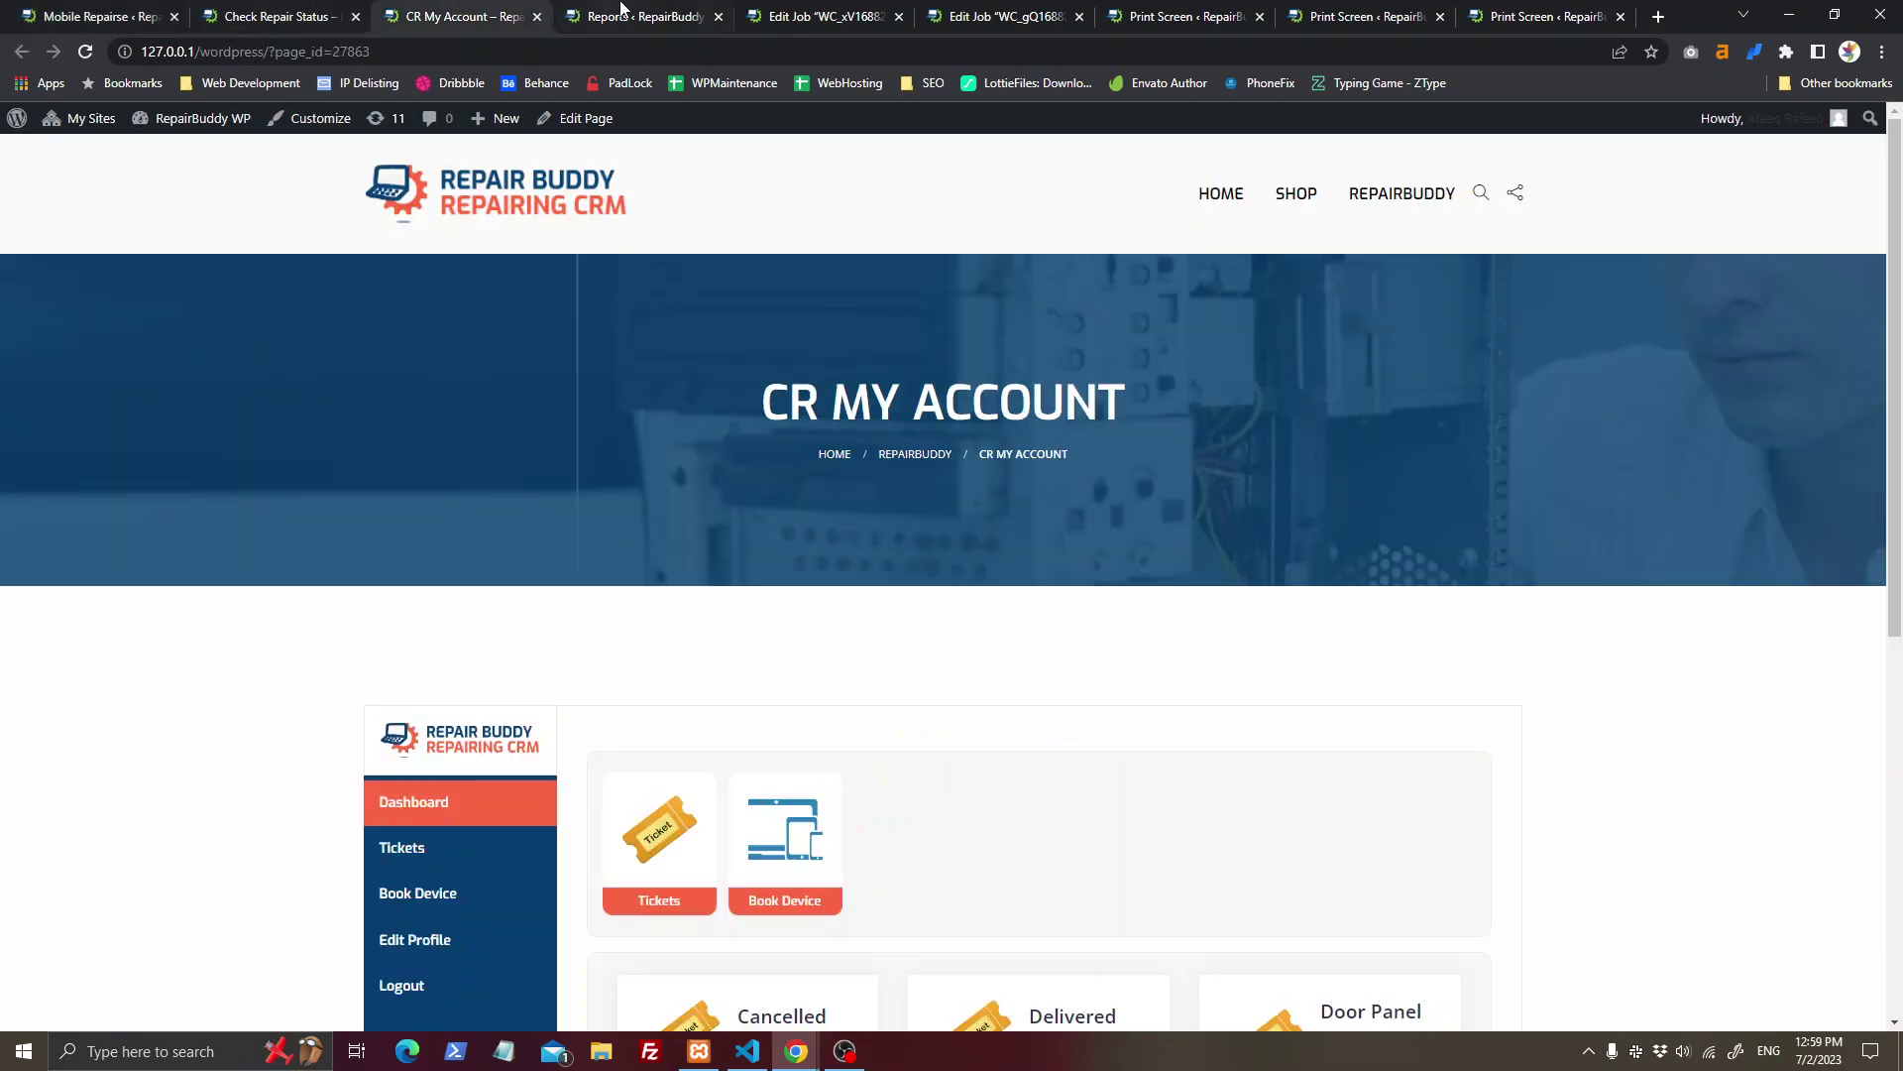
left_click(624, 14)
Step: Set the repair job's payment status to Partially Paid
left_click(858, 10)
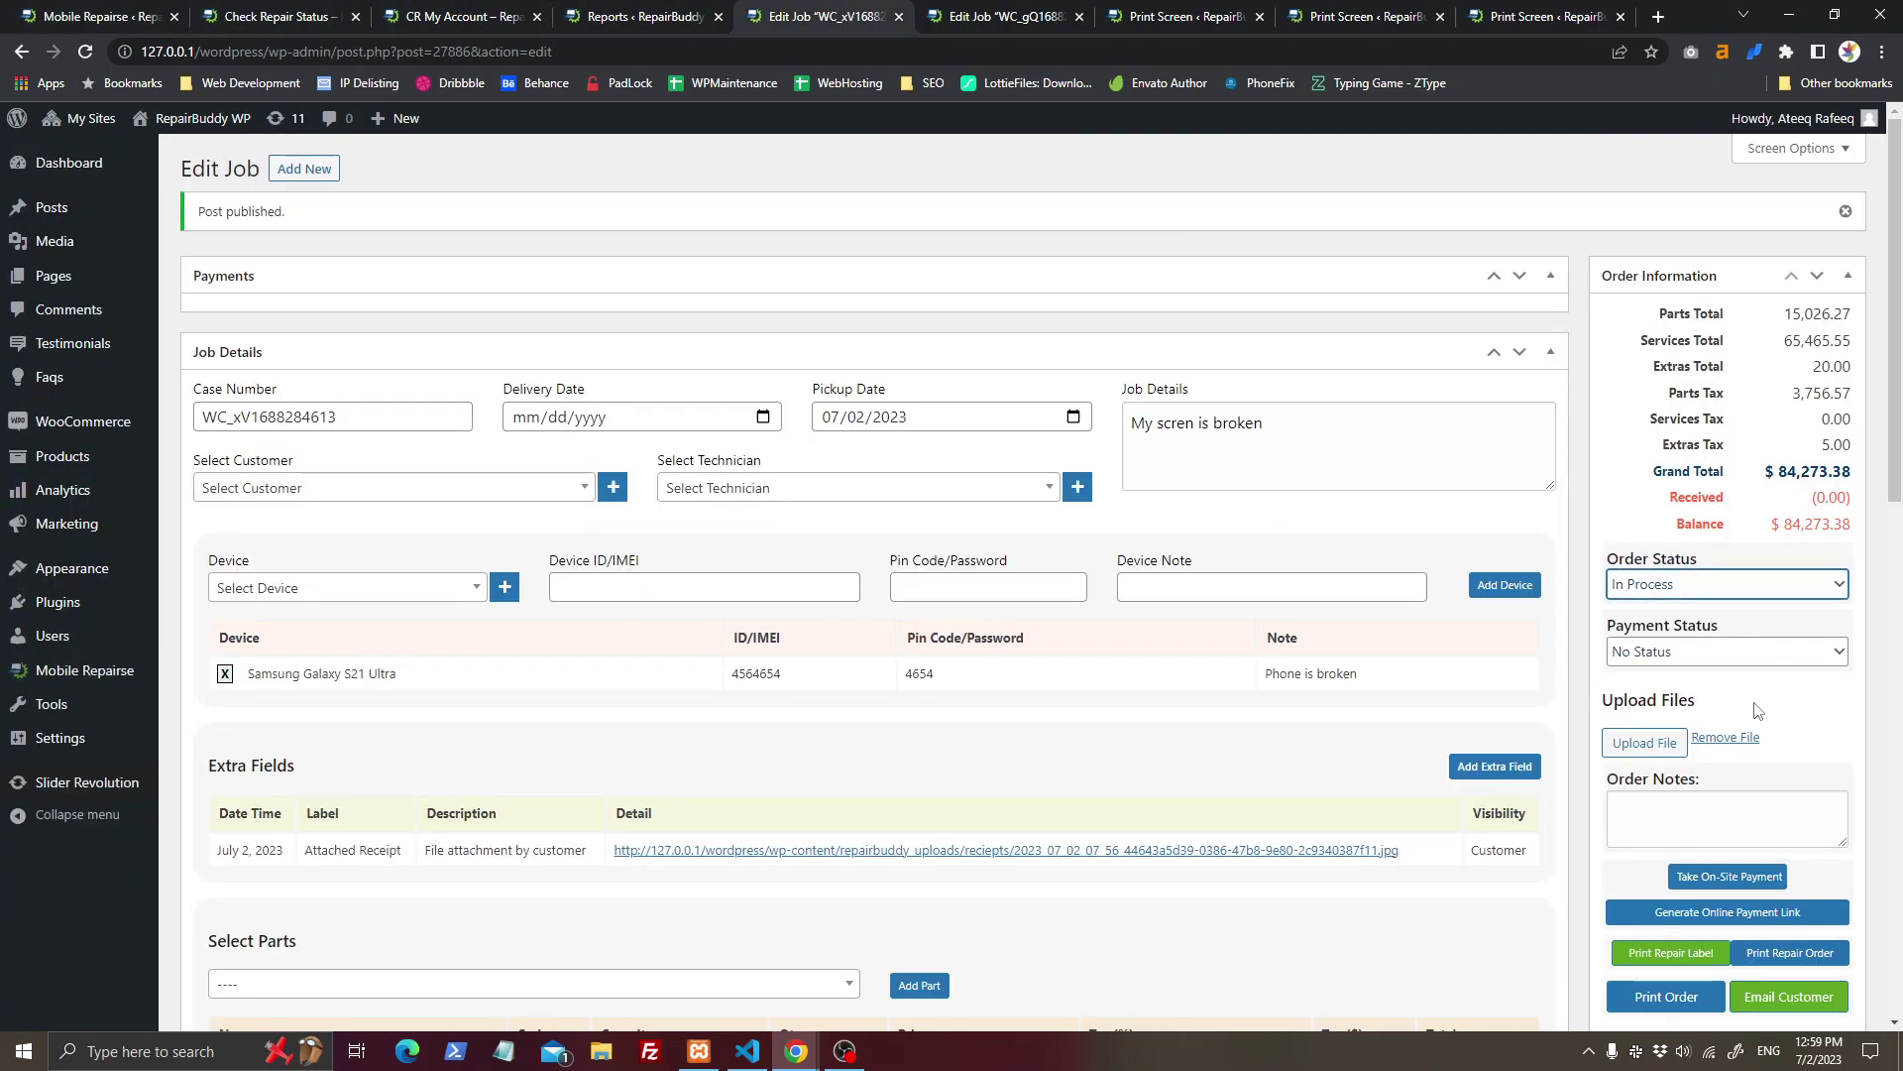
left_click(1733, 651)
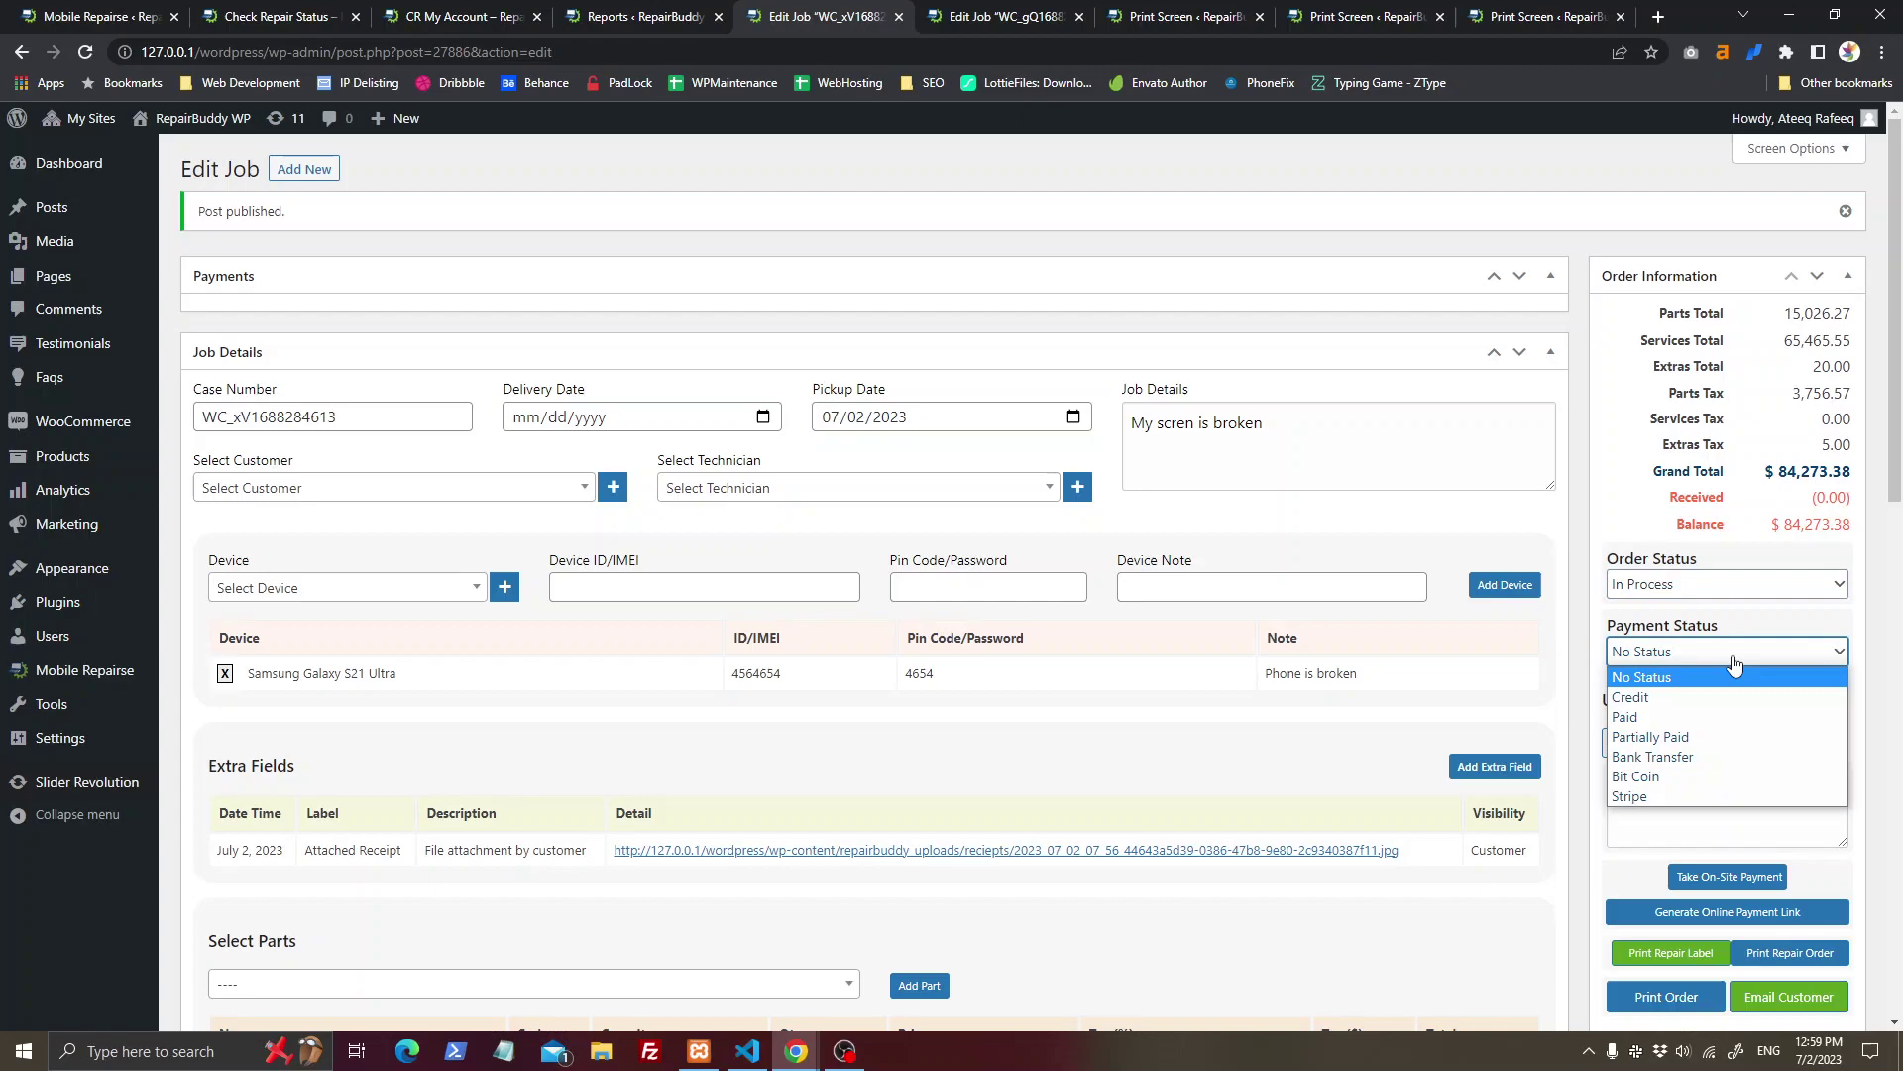
left_click(1739, 731)
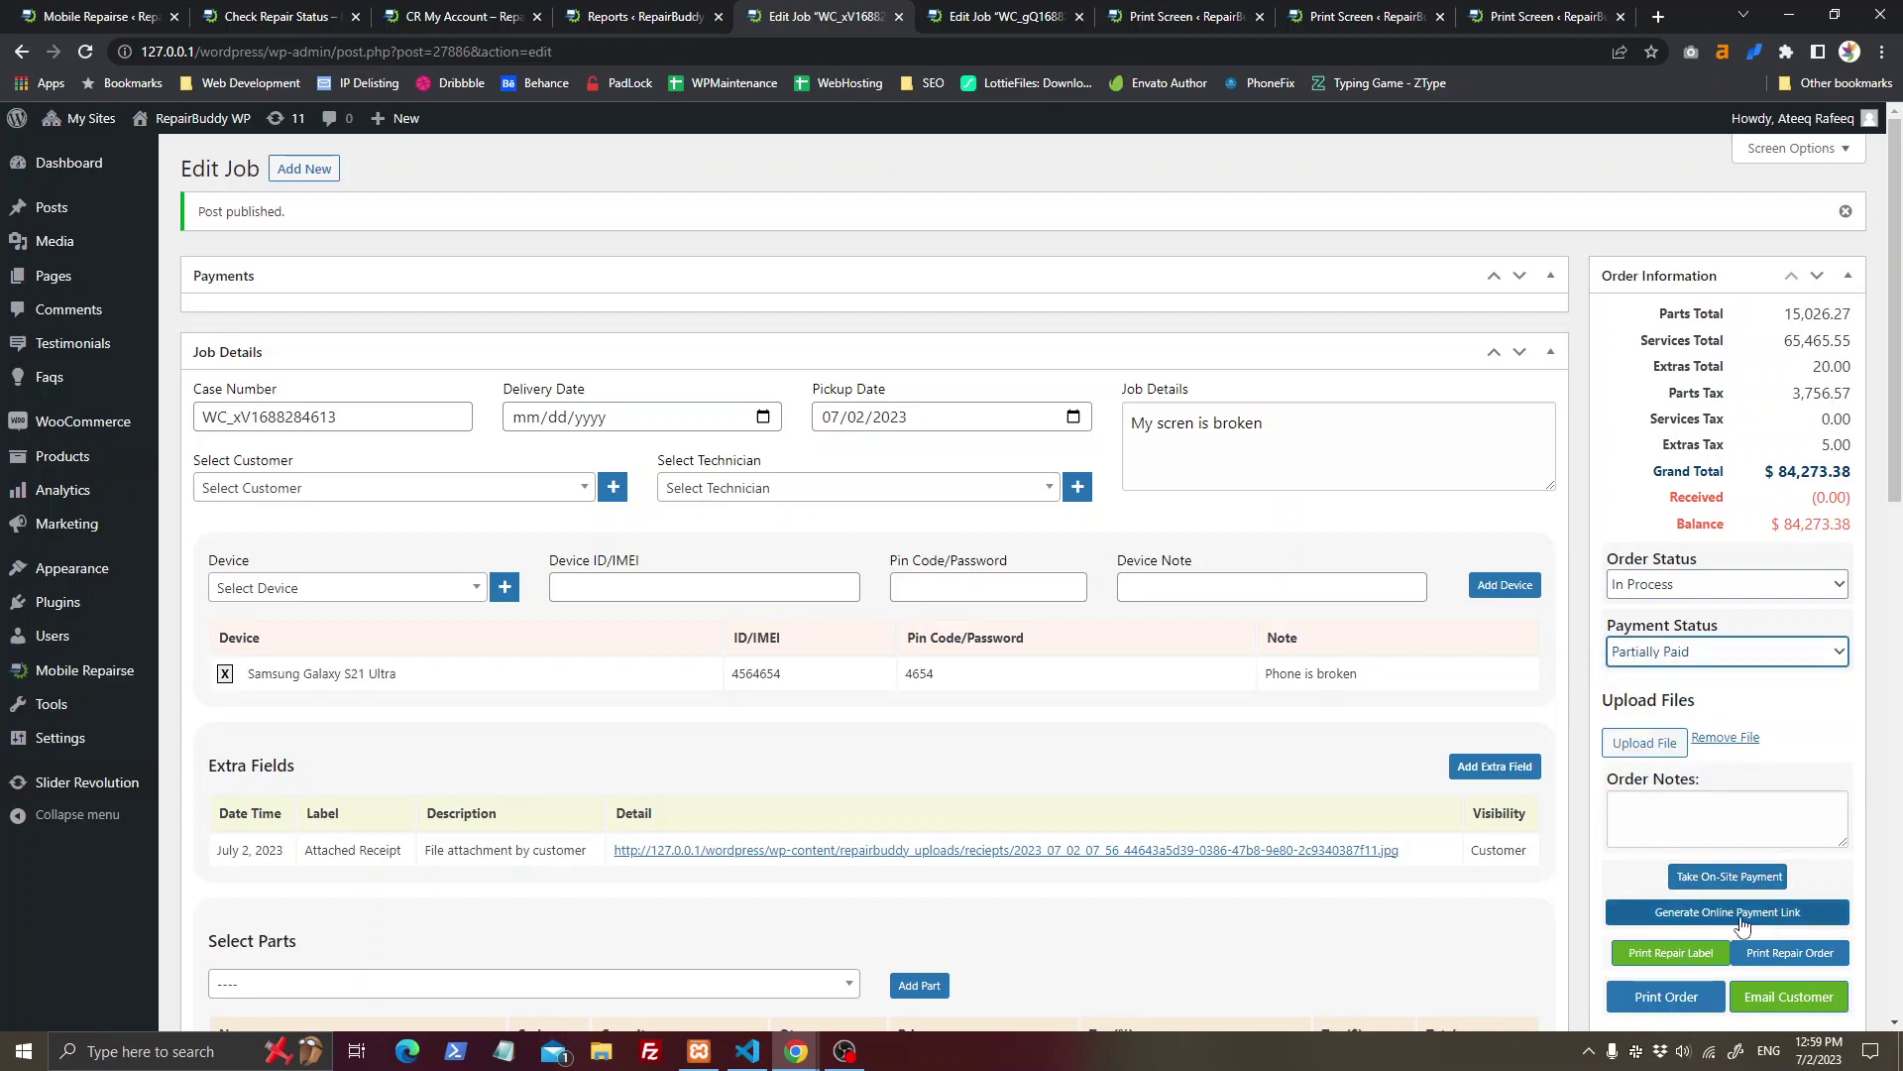
Step: Record an 80000 Cash on-site payment, Partially Paid, noted 'Advance payment by customer'
left_click(1725, 878)
left_click(896, 397)
type("Advance payment")
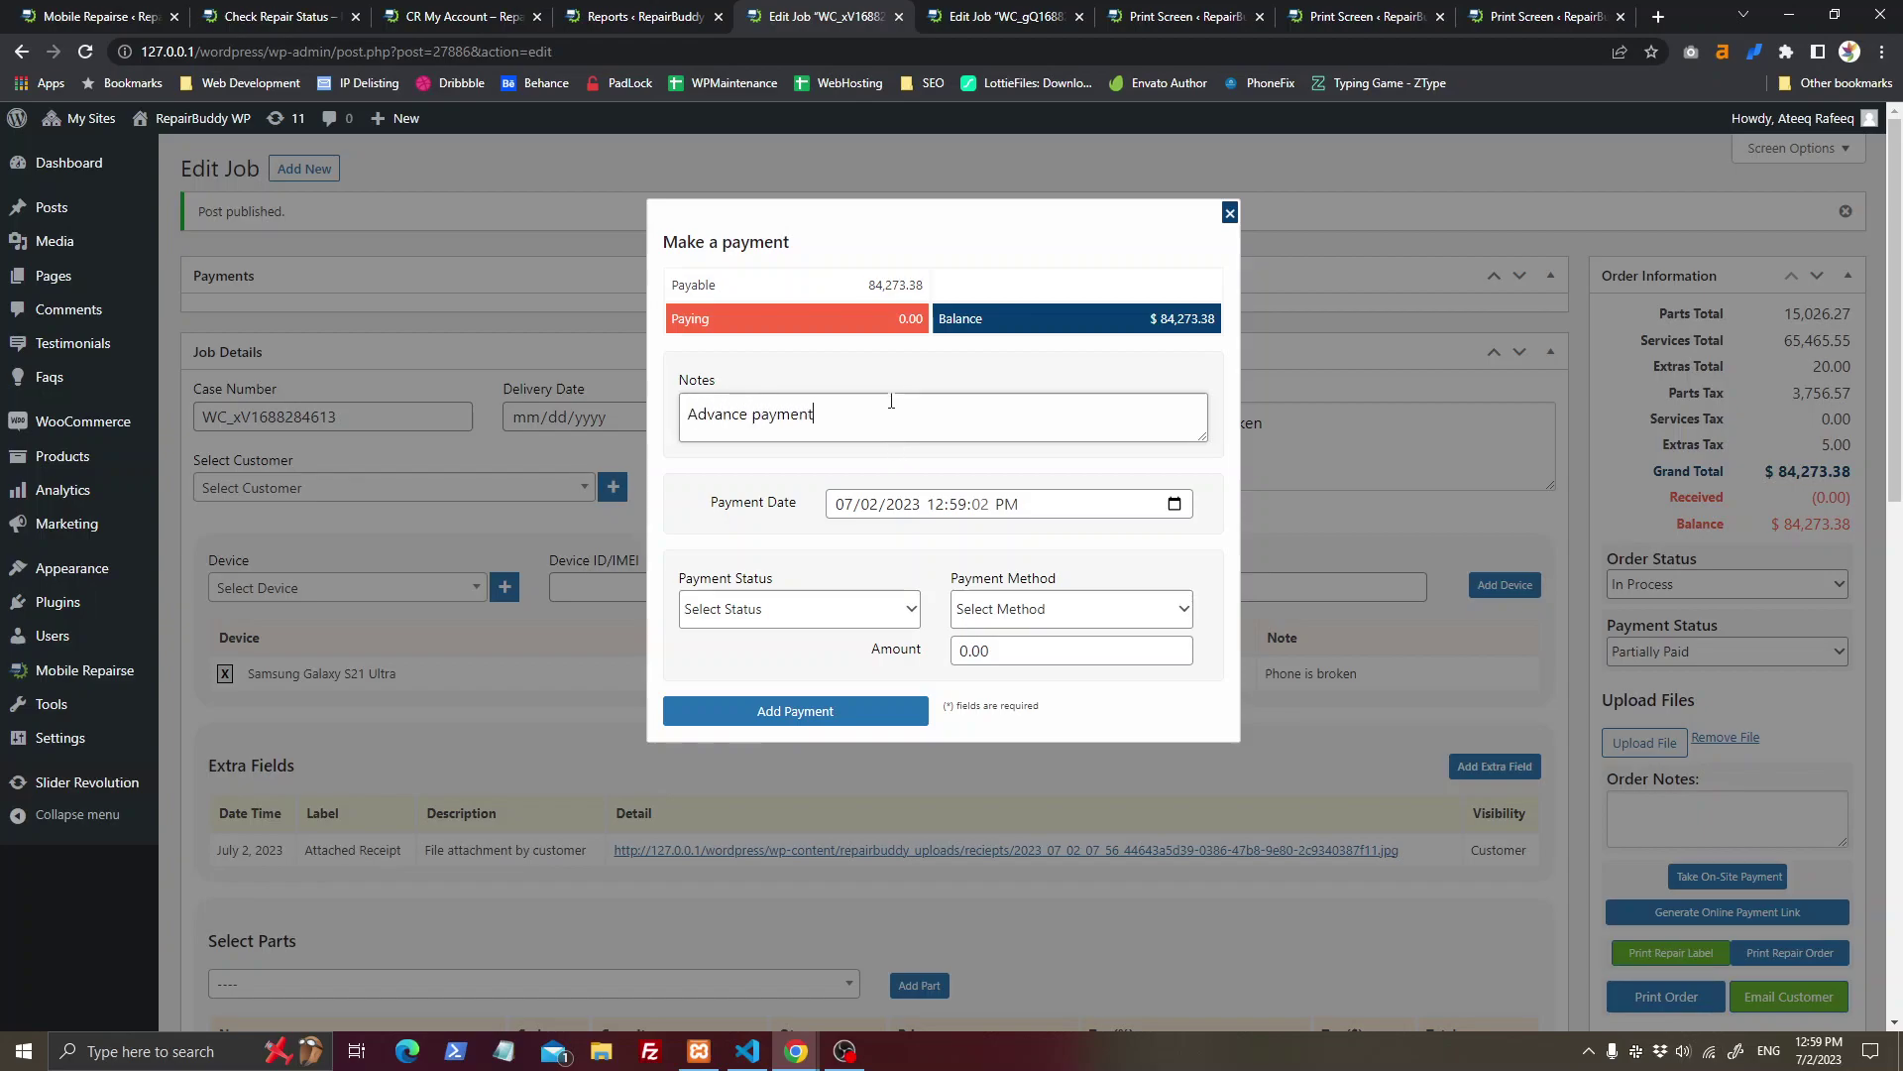
type(" by customer")
key("Tab")
key("Tab")
key("Tab")
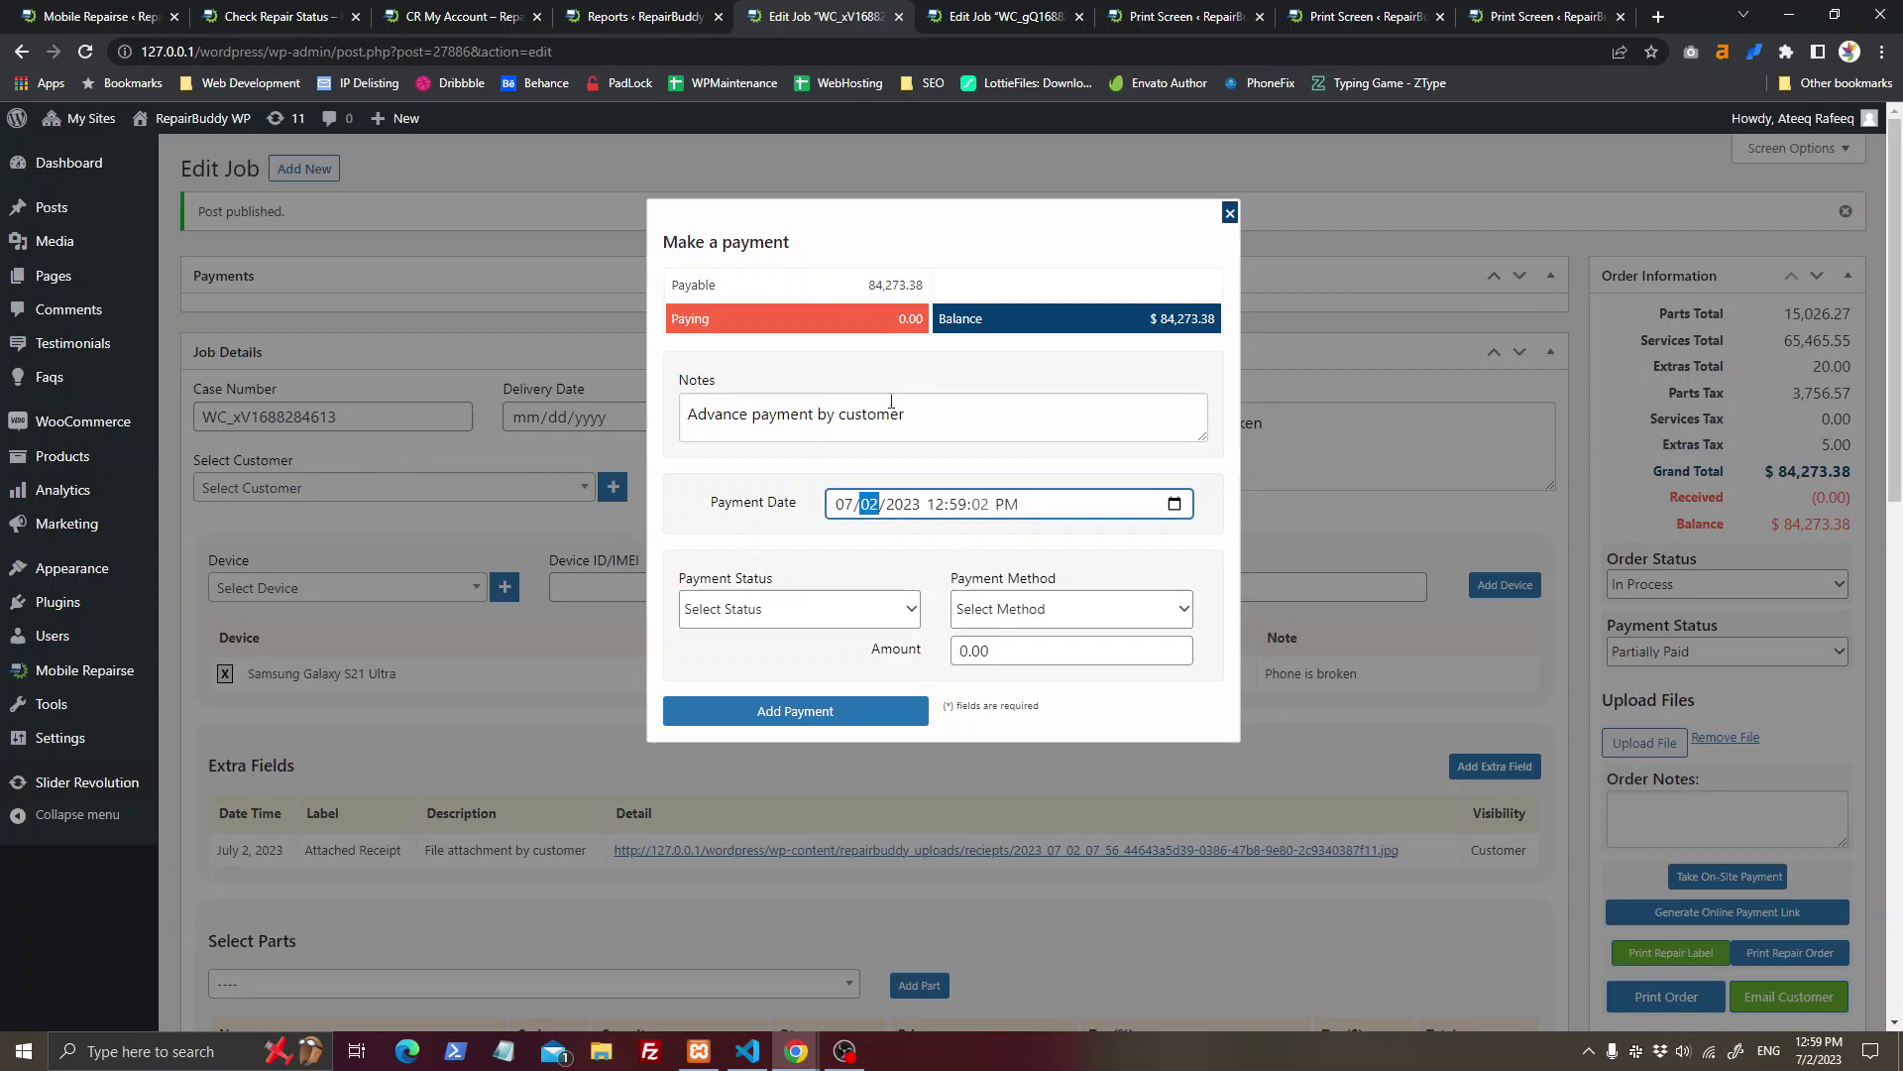
left_click(854, 614)
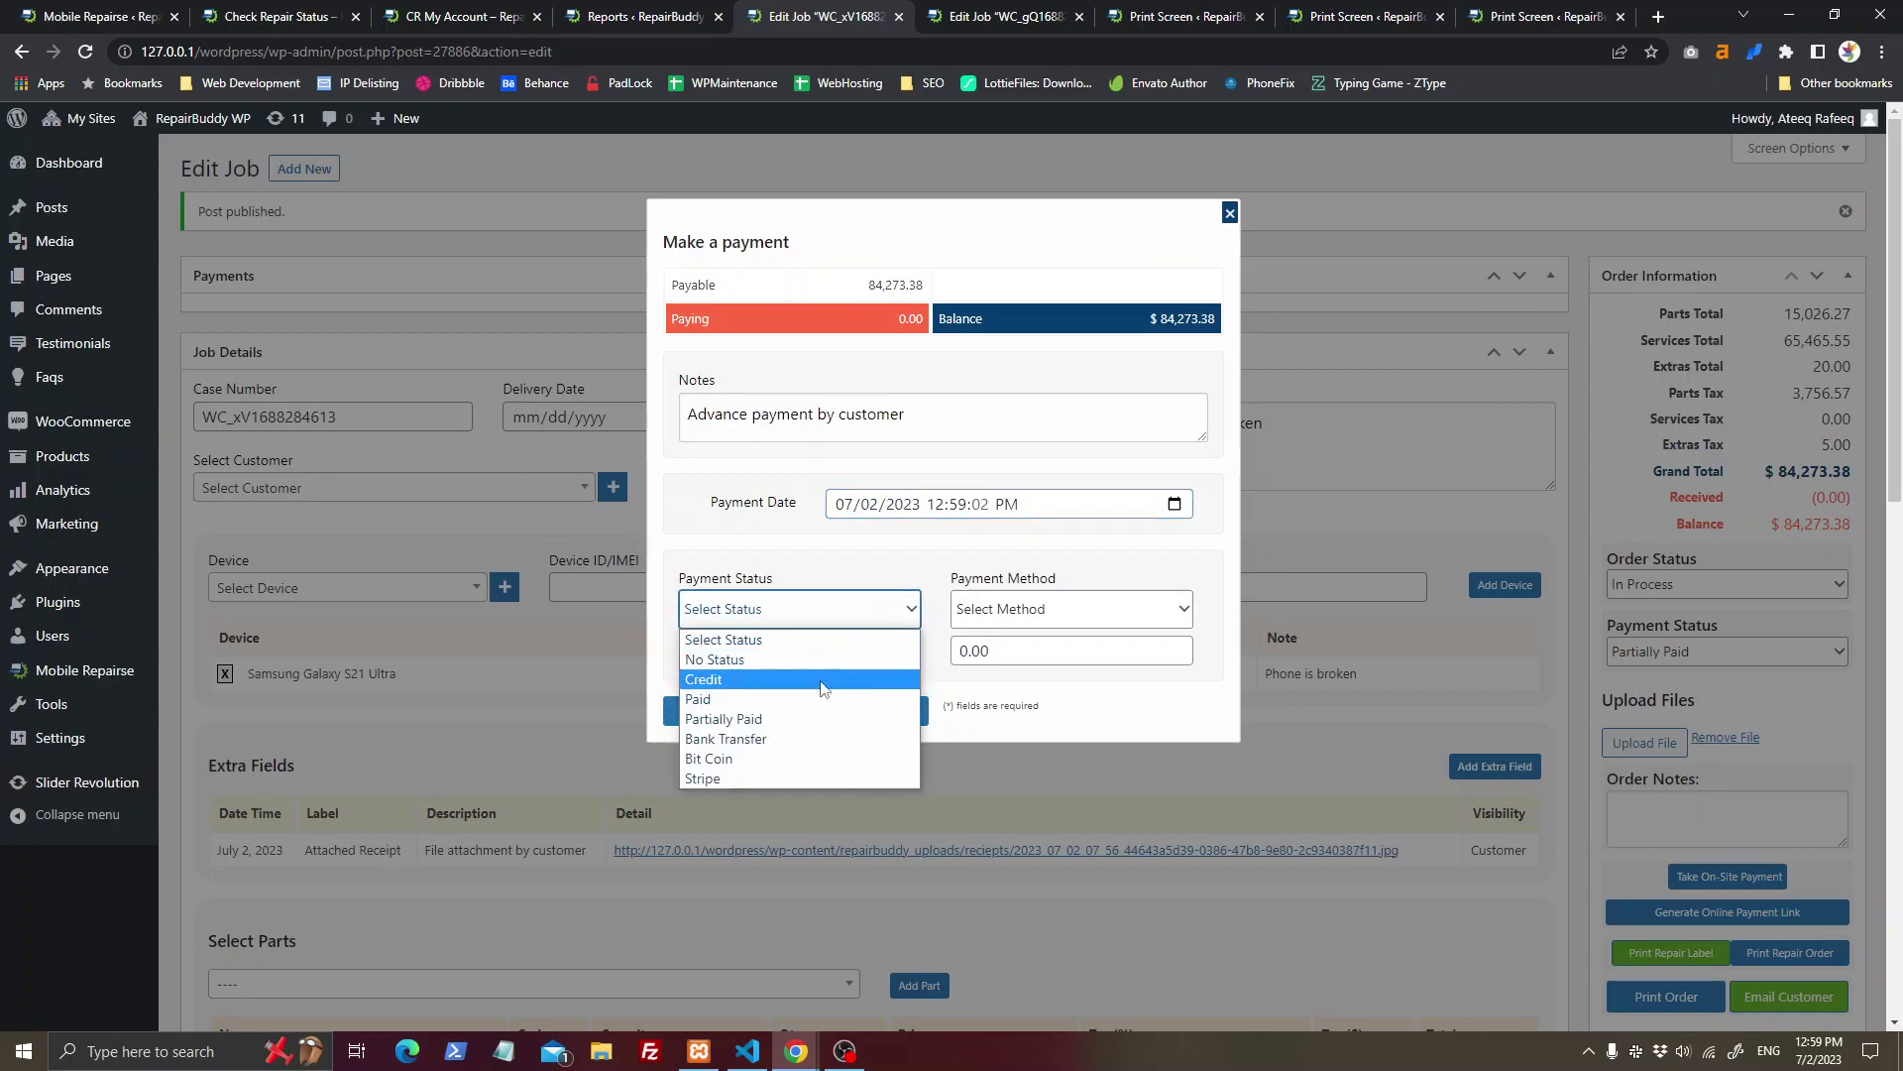
left_click(754, 719)
left_click(1066, 610)
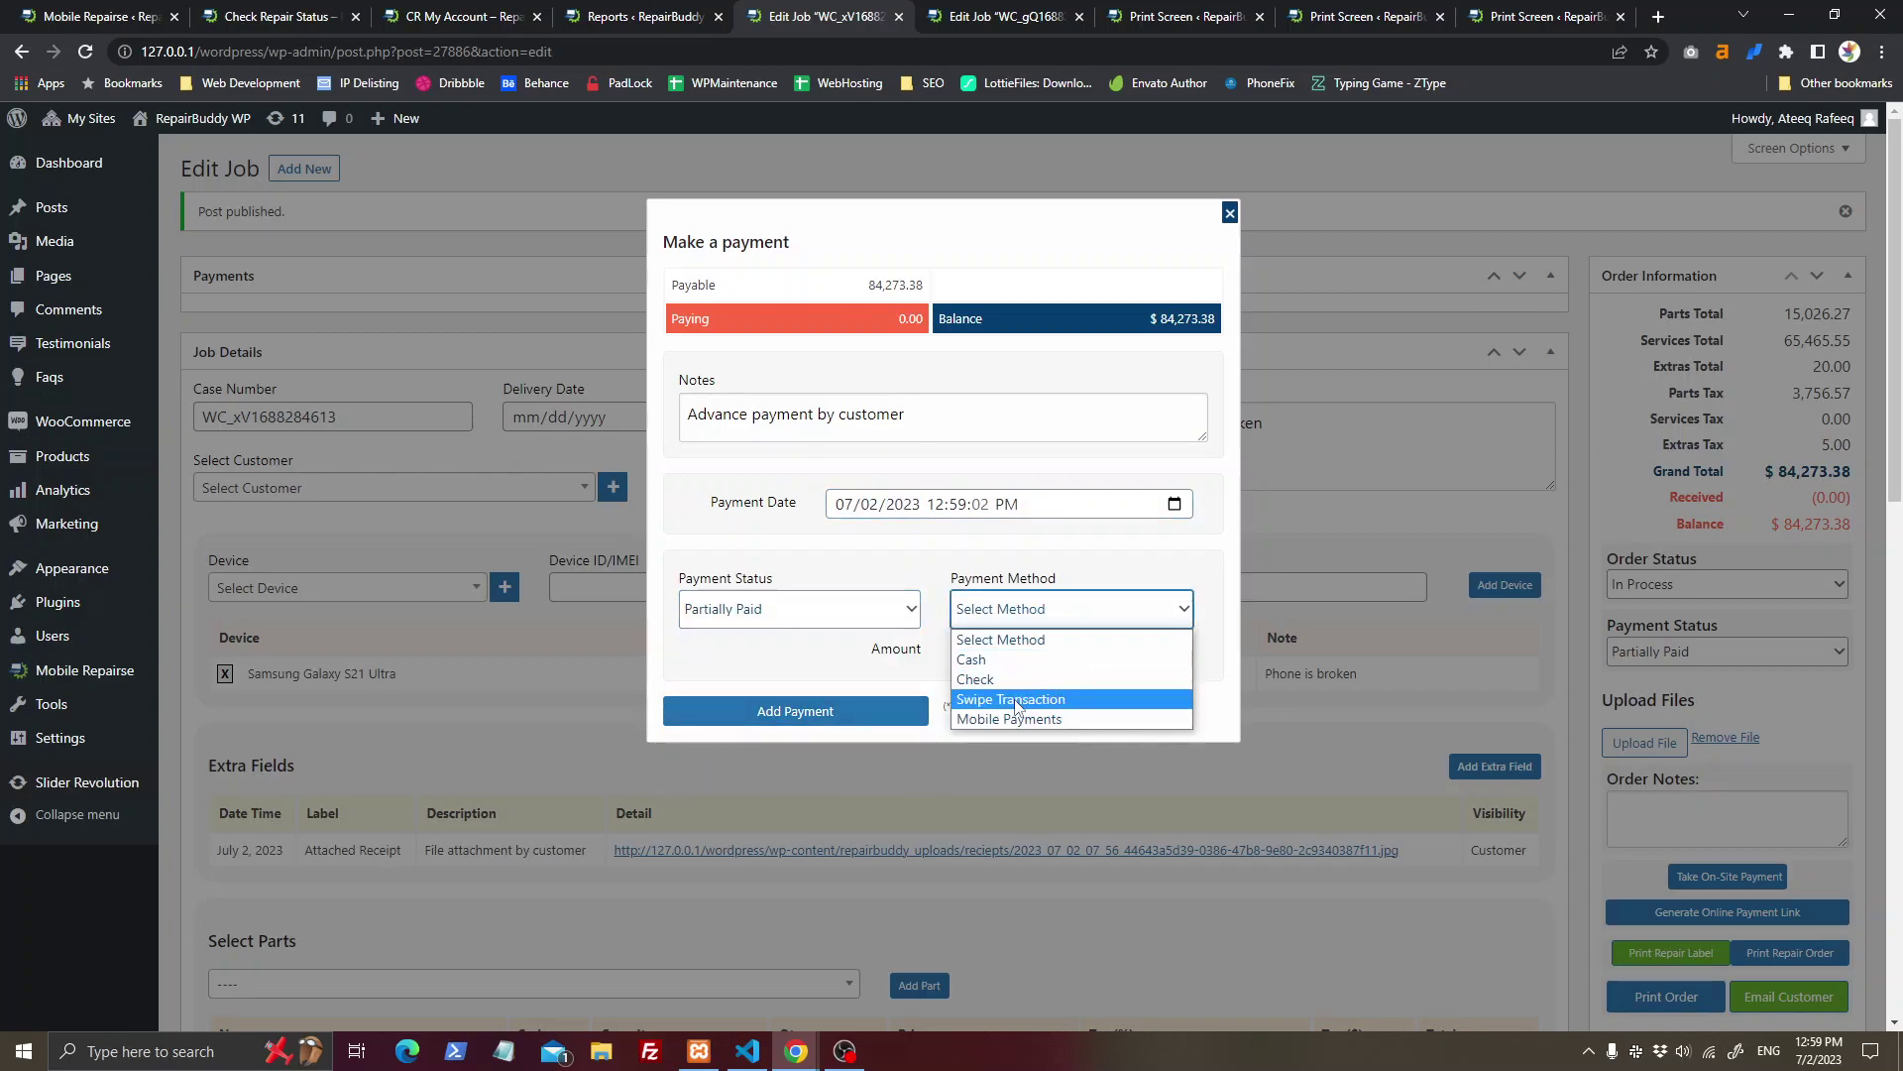
left_click(1016, 659)
left_click_drag(1016, 651, 921, 668)
type("80000")
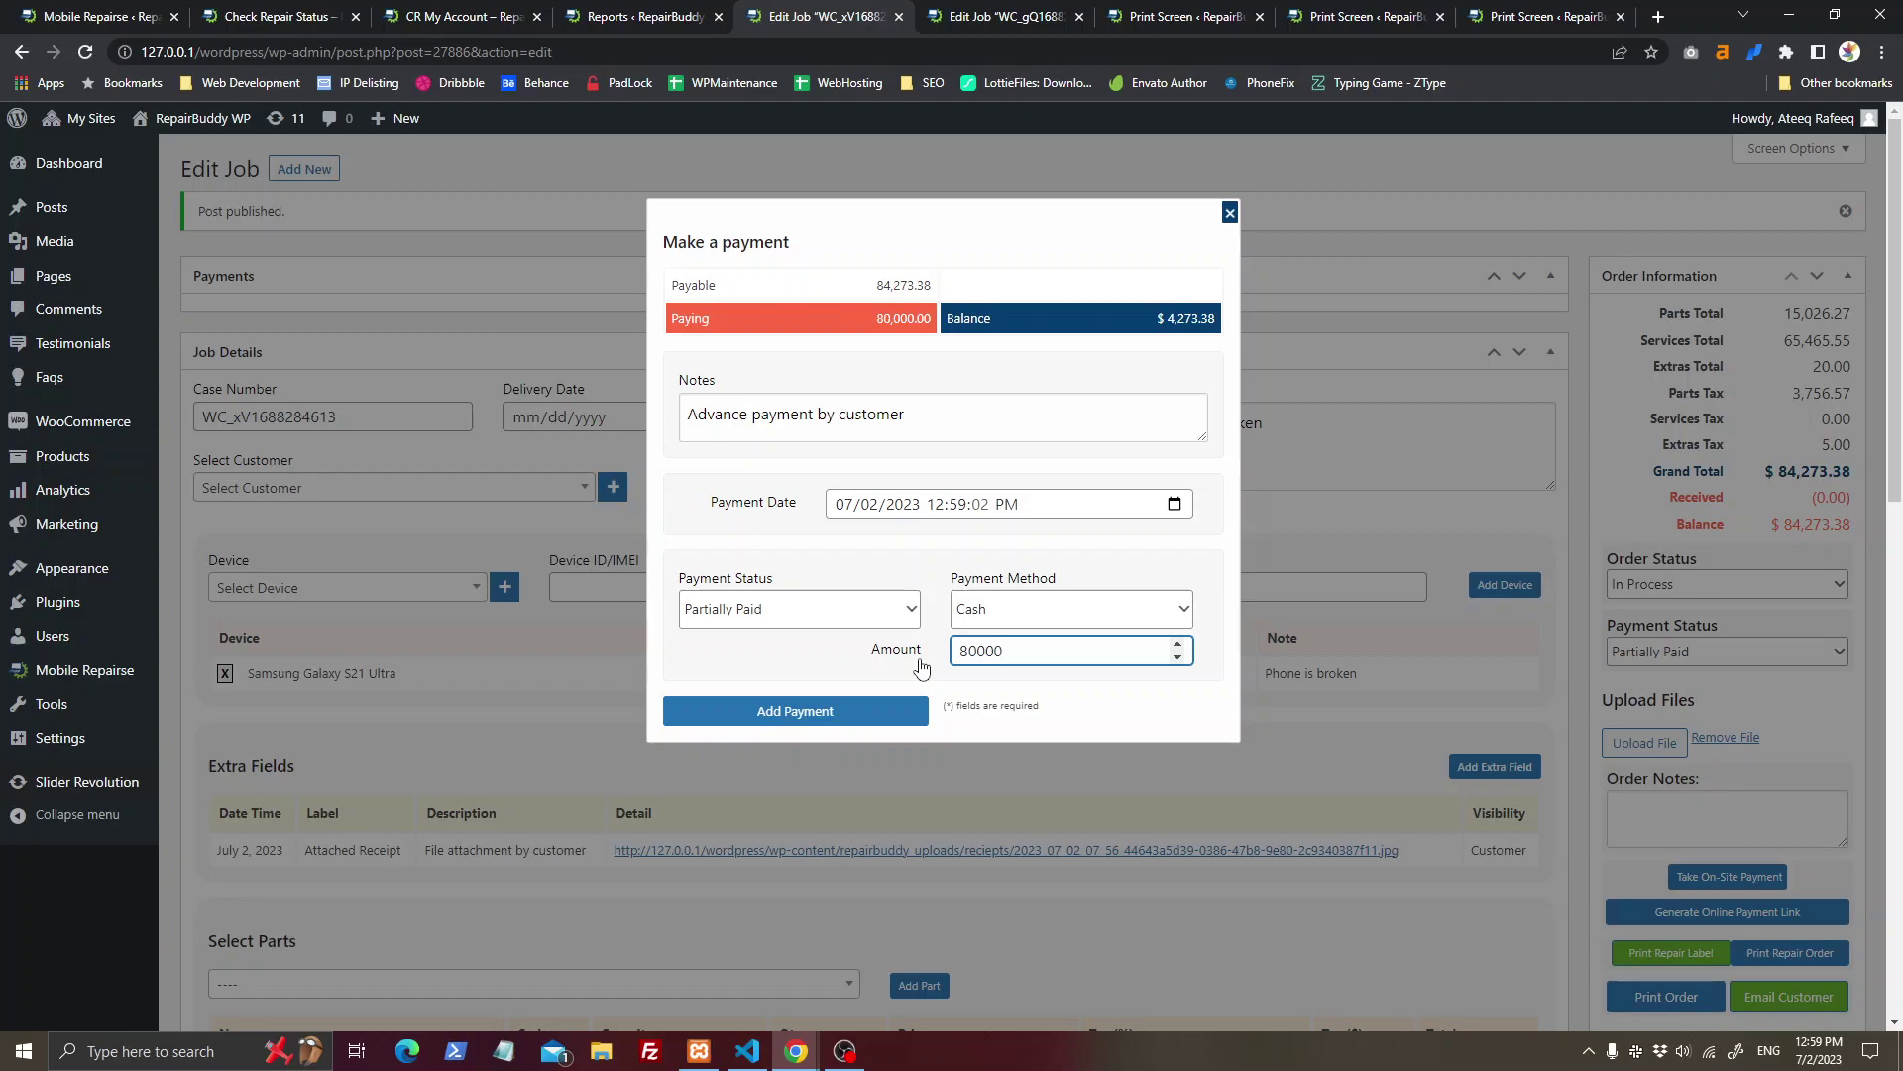
left_click(877, 712)
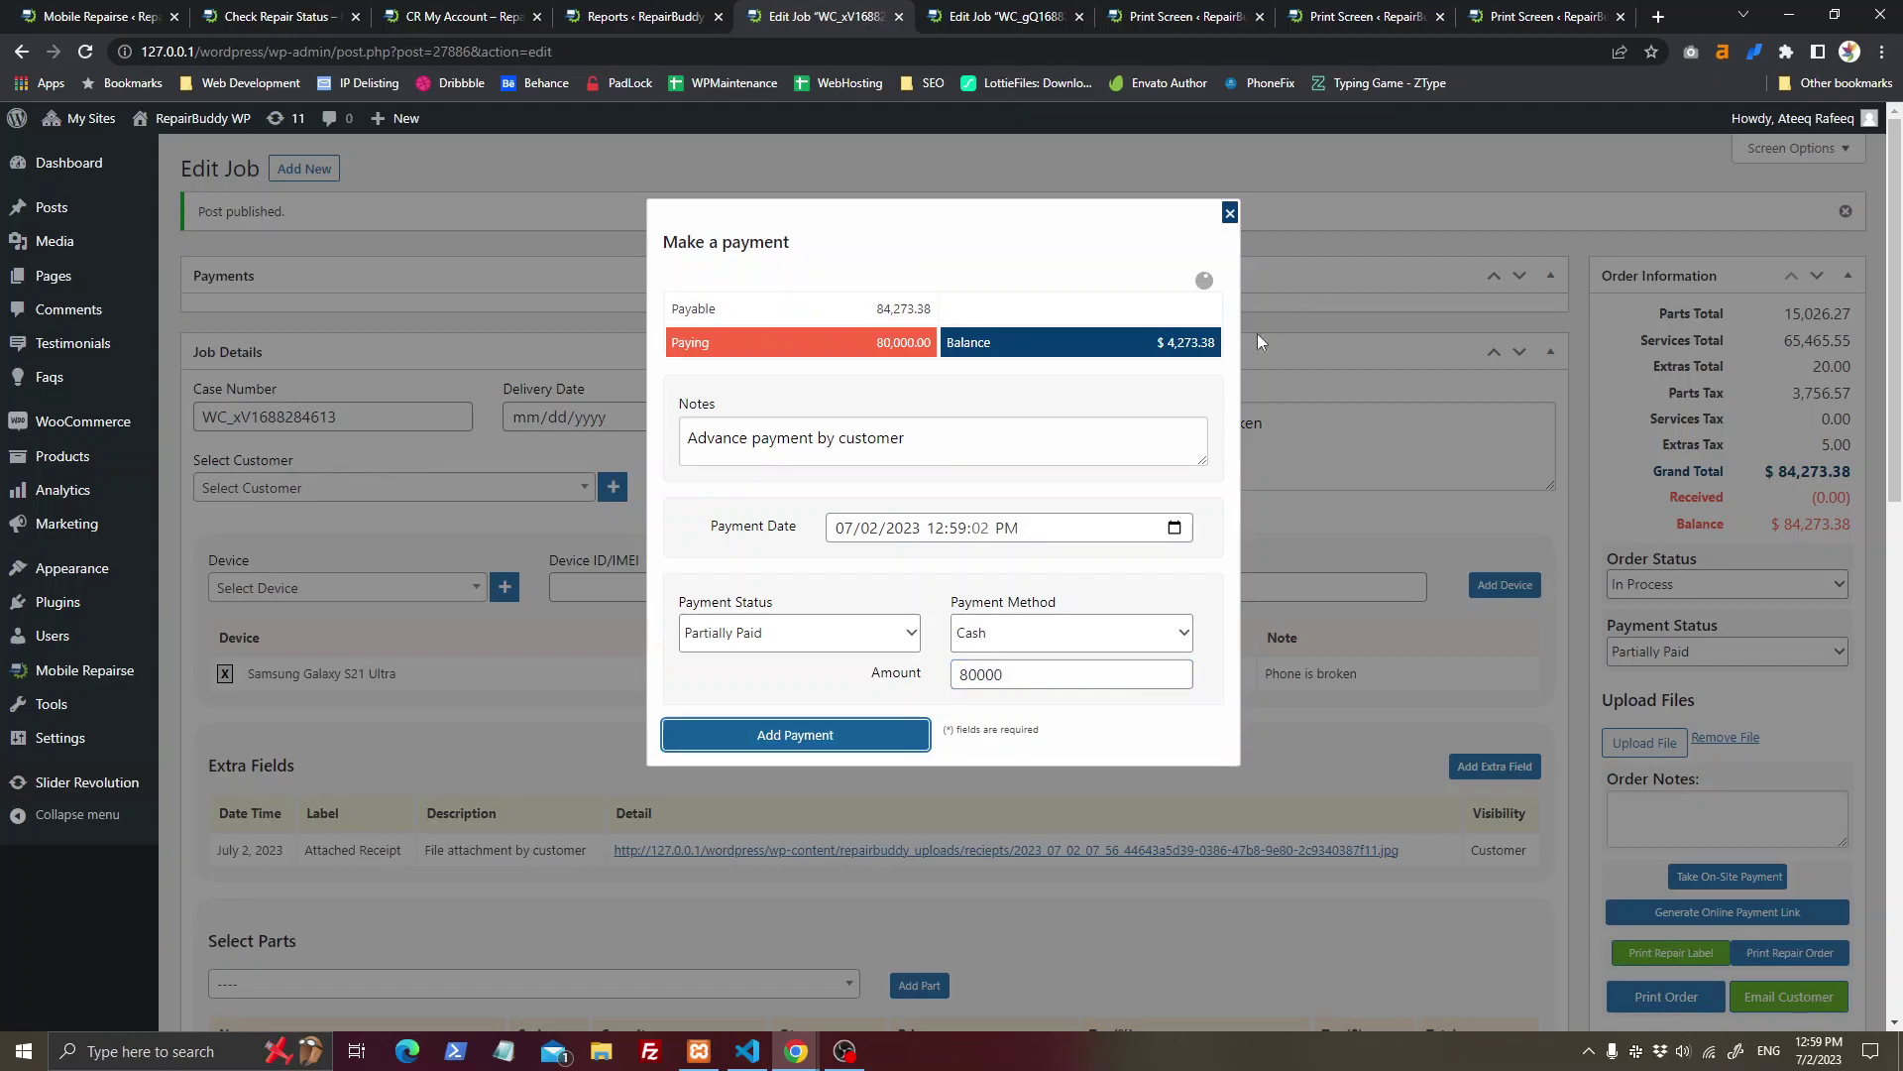
left_click(1229, 211)
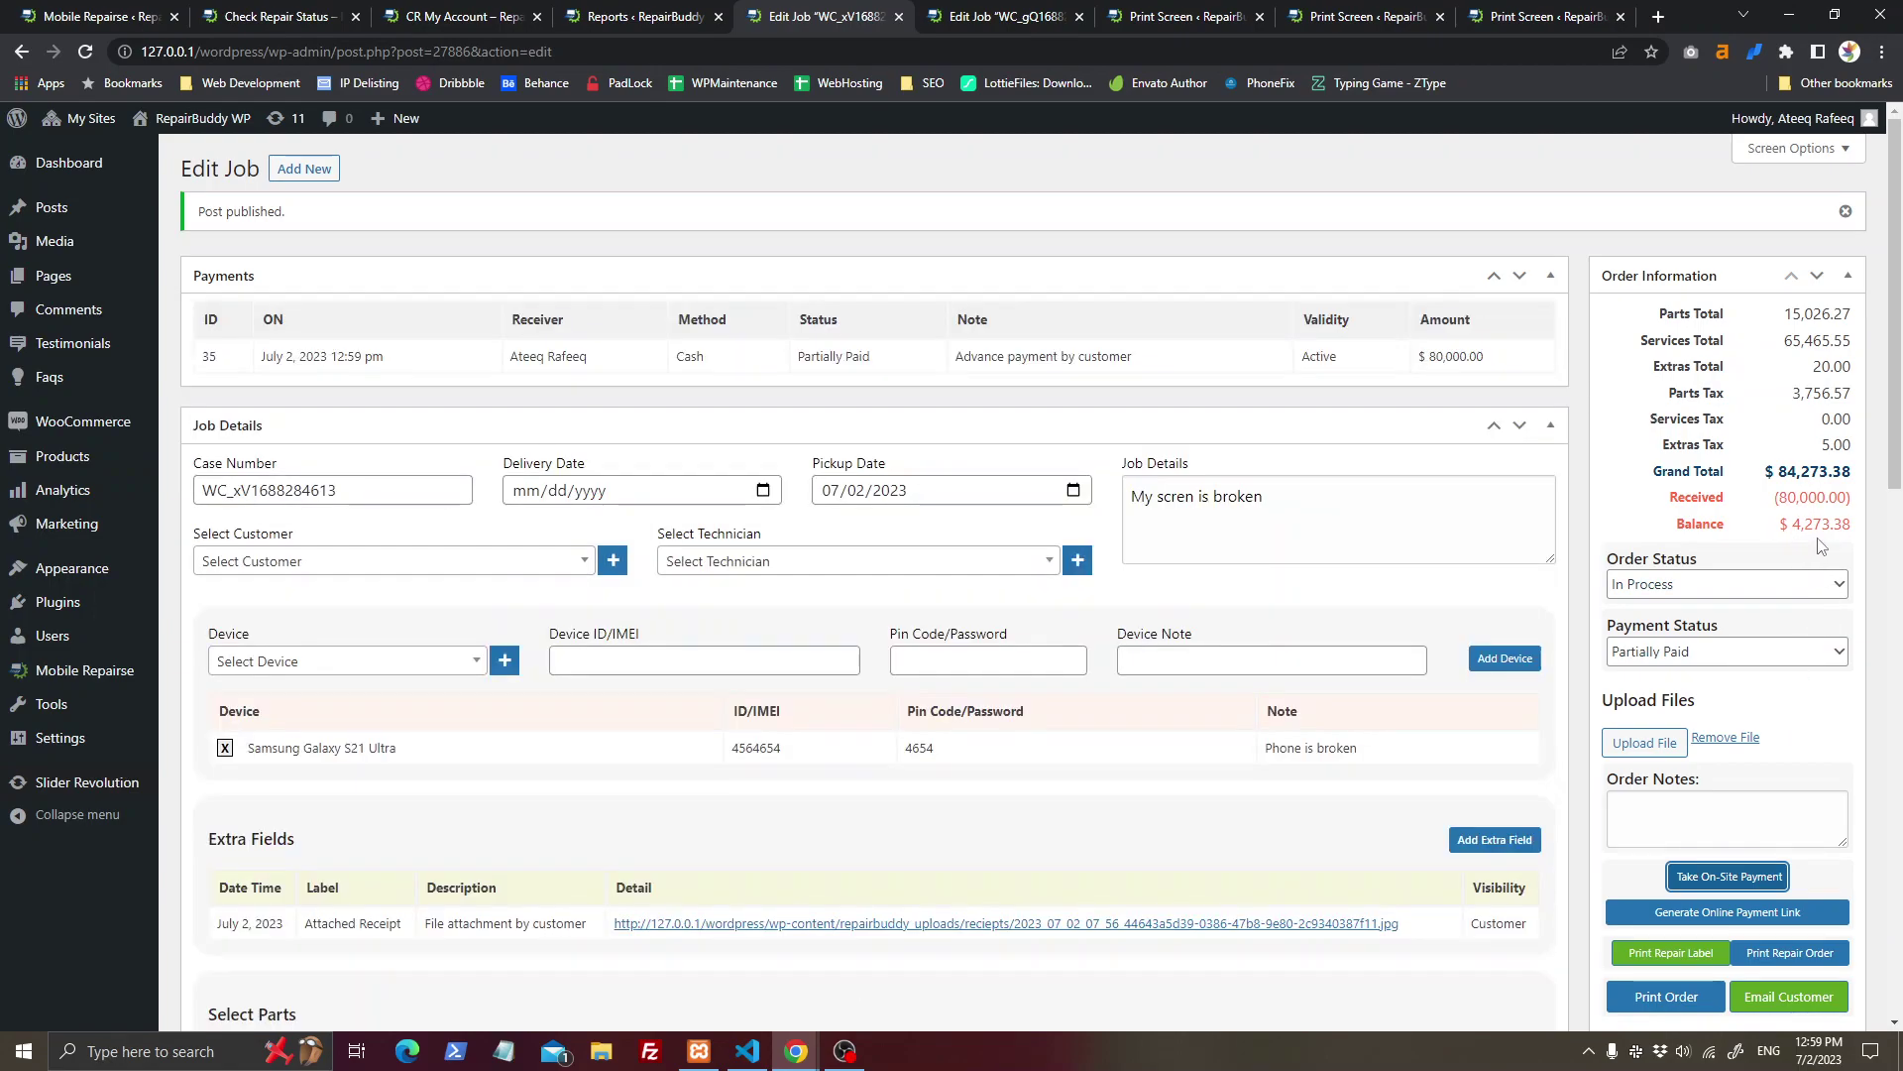
Step: Save the job, then look up its copied case number on the Check Repair Status page
scroll(1799, 942, "down", 2)
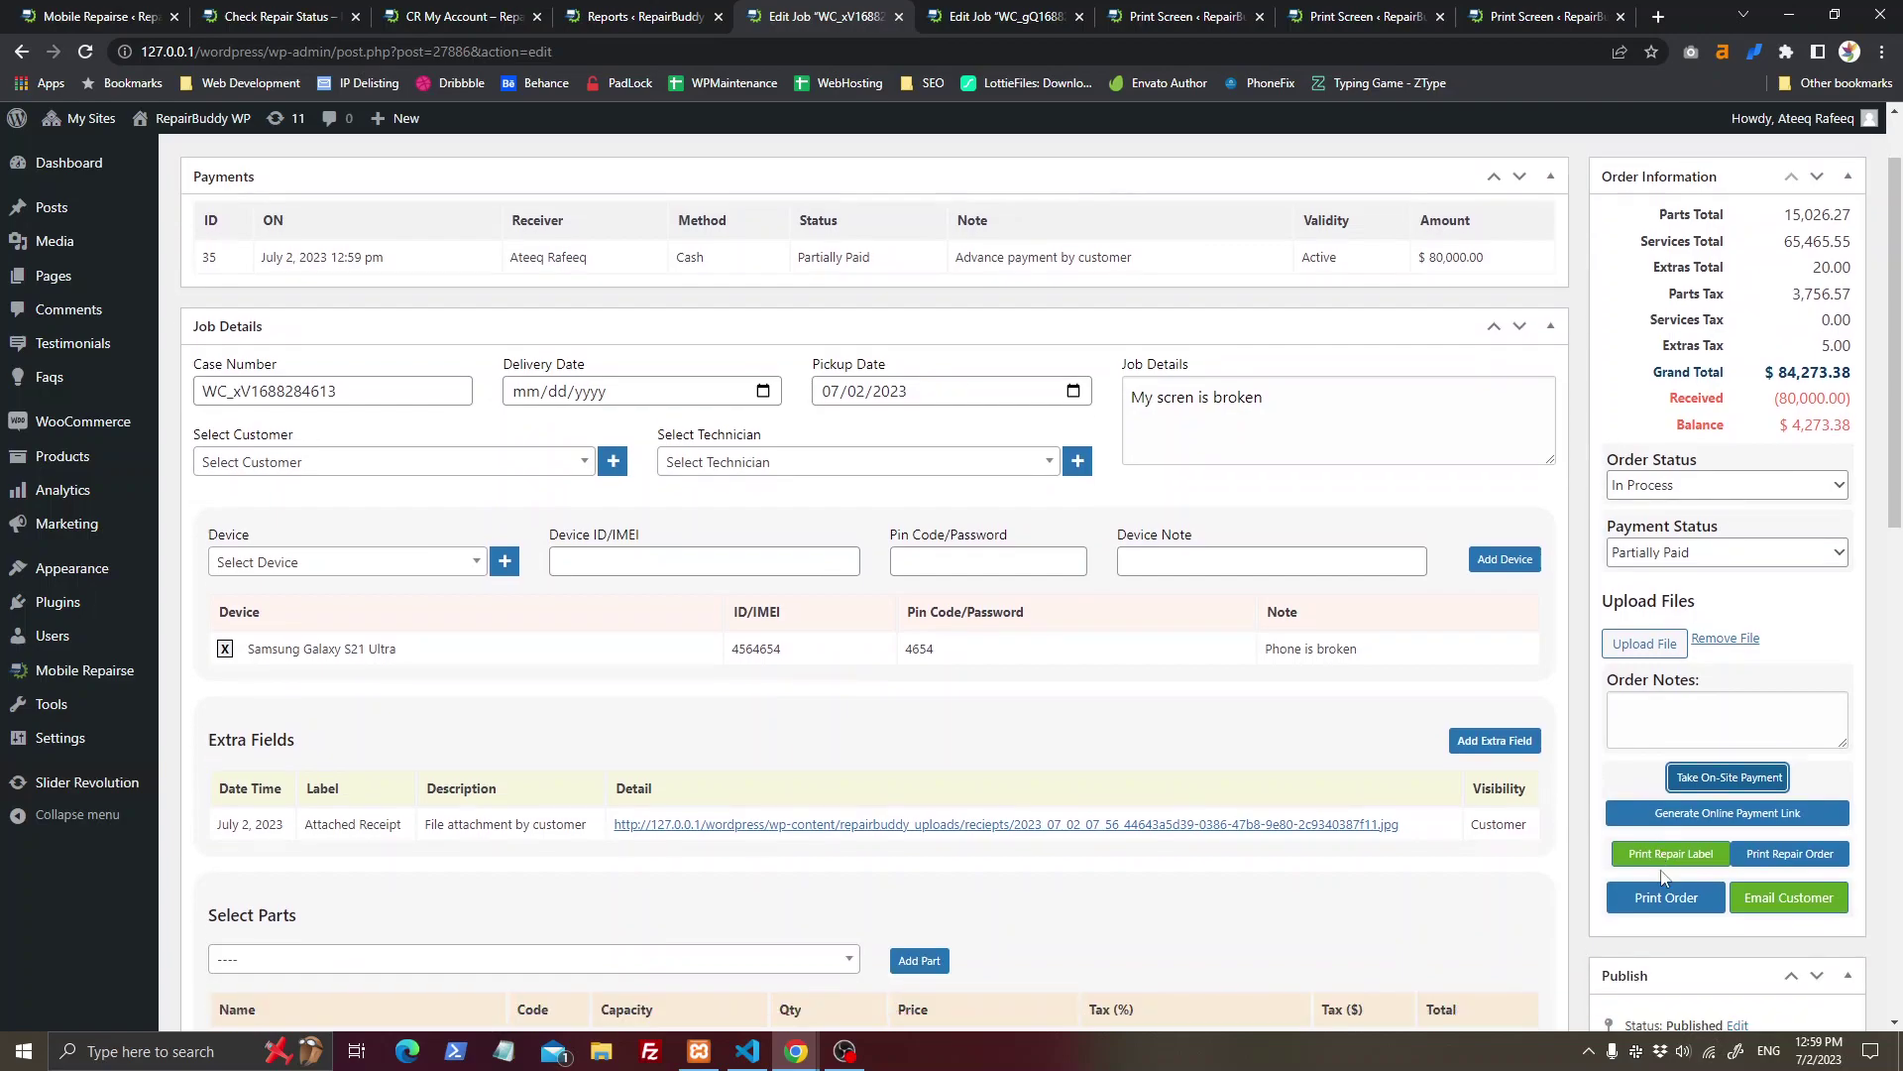
scroll(1799, 941, "down", 2)
left_click(1822, 845)
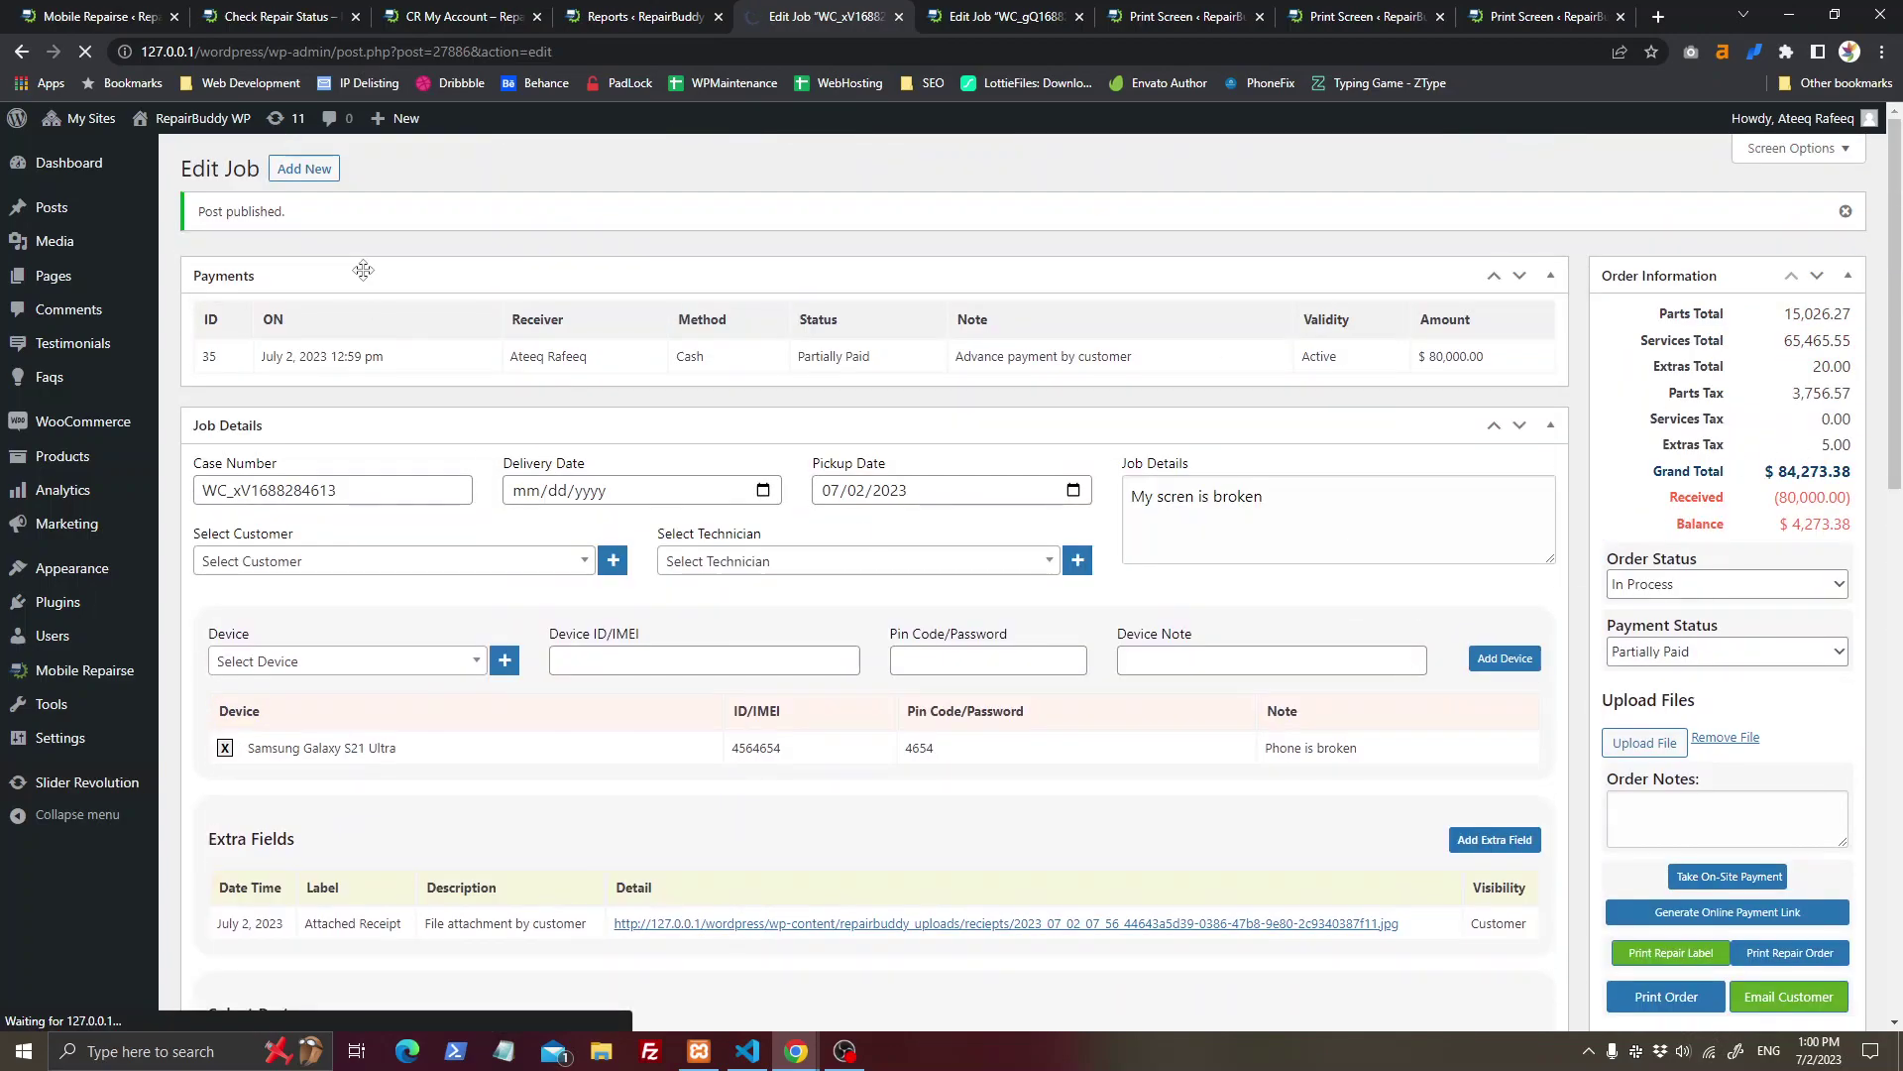
double_click(369, 486)
key("ctrl+c")
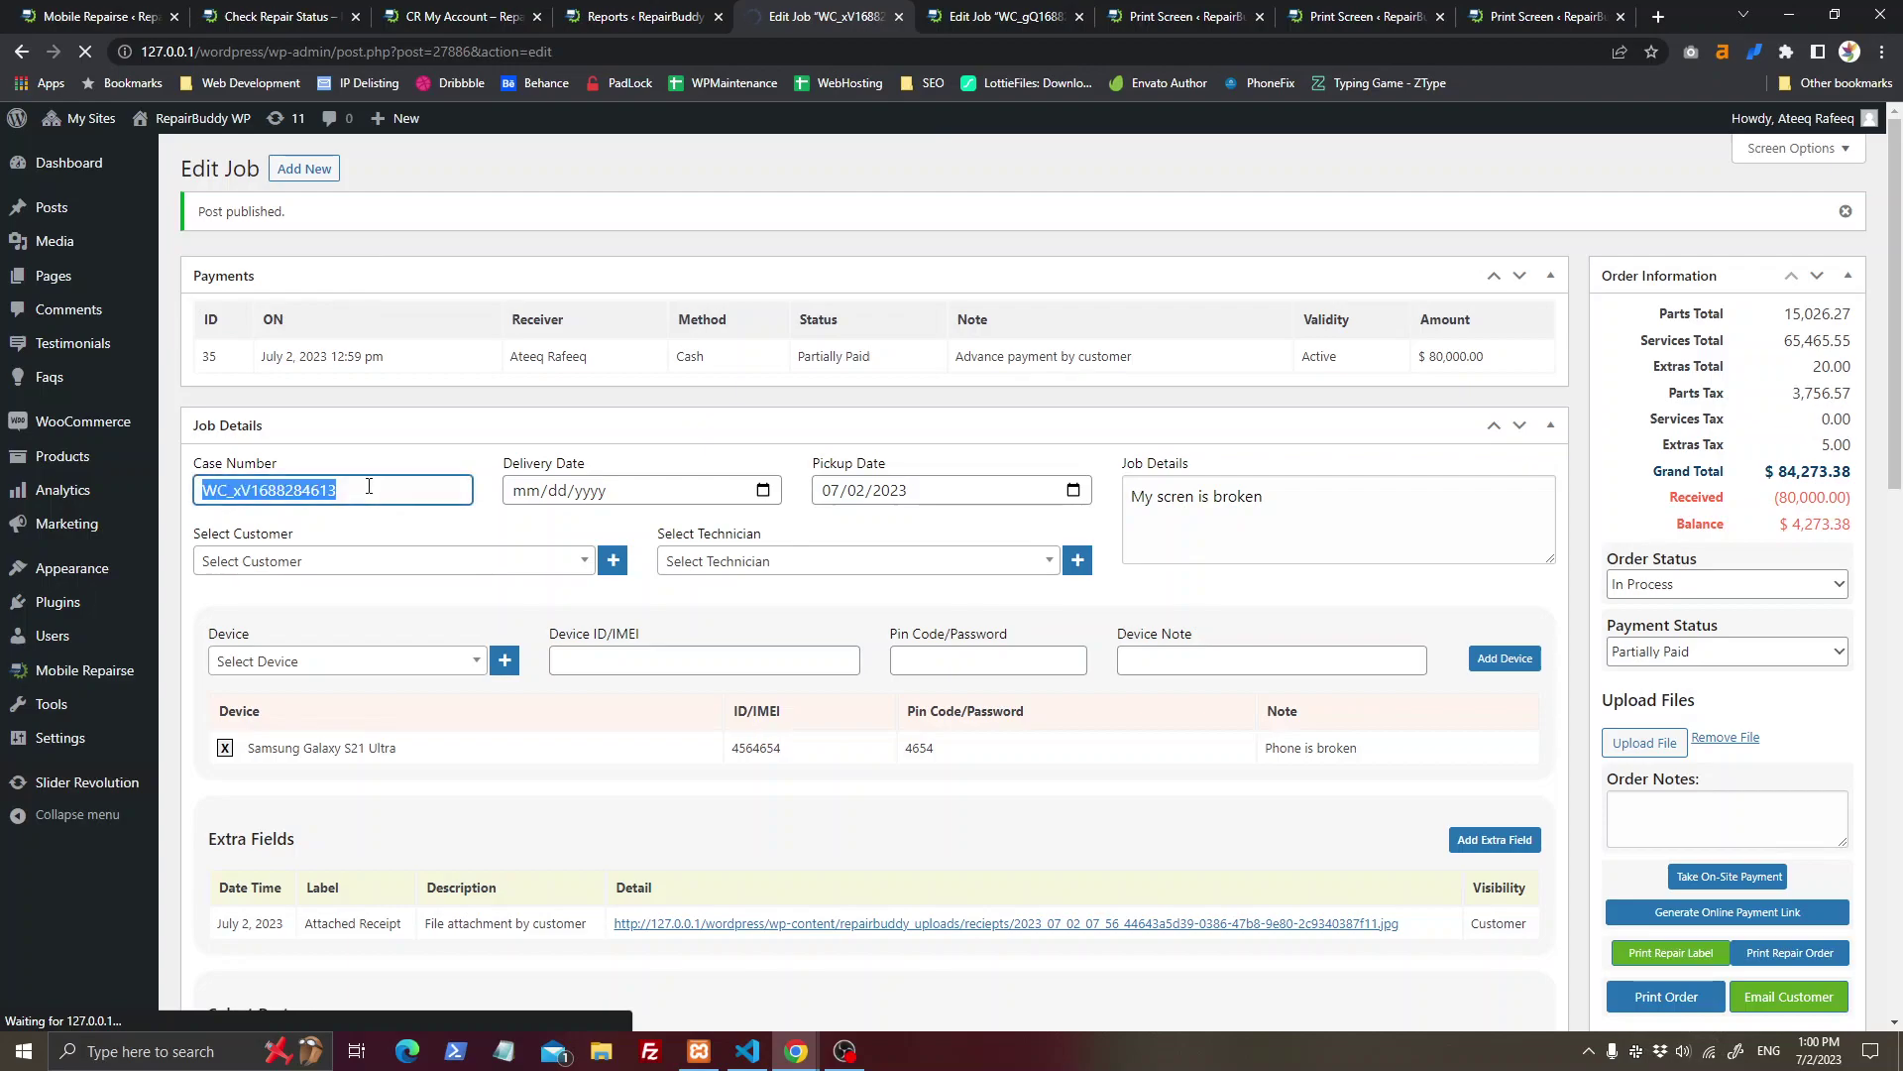
left_click(458, 16)
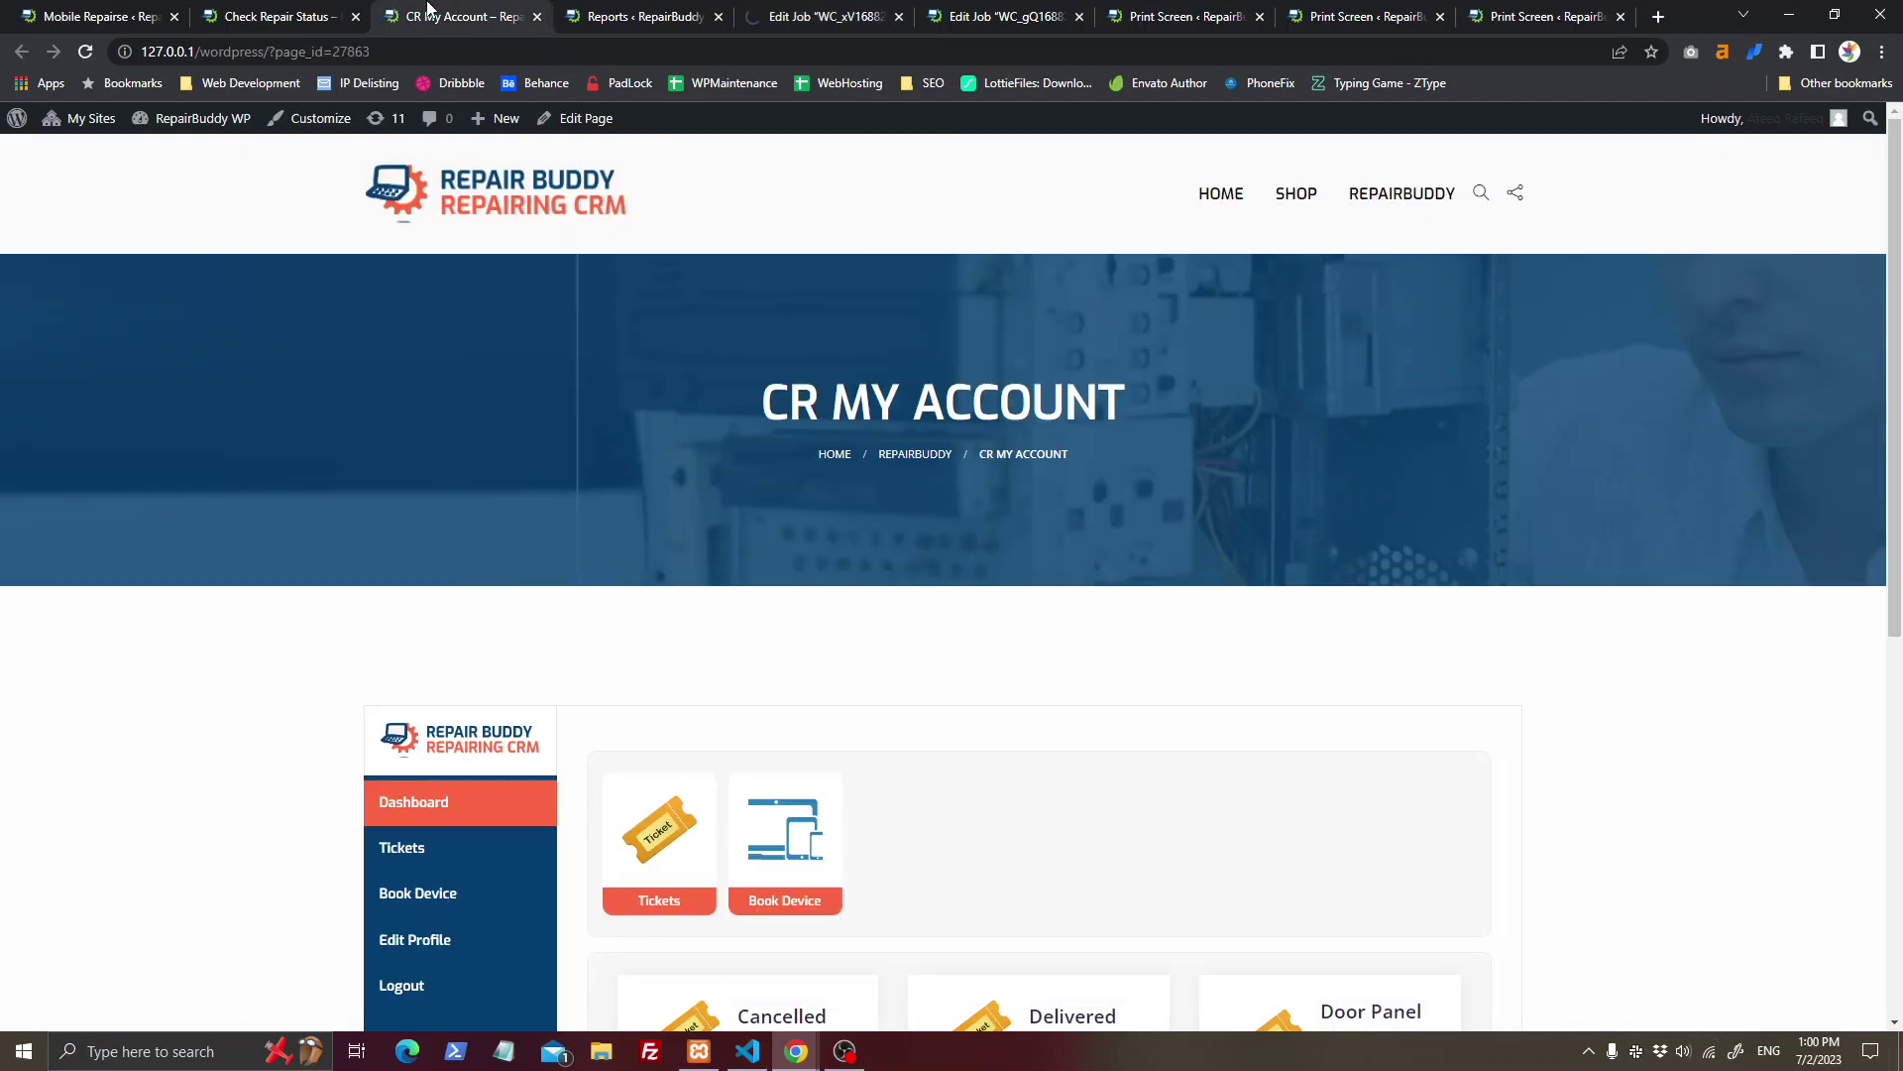
left_click(278, 15)
left_click(1010, 850)
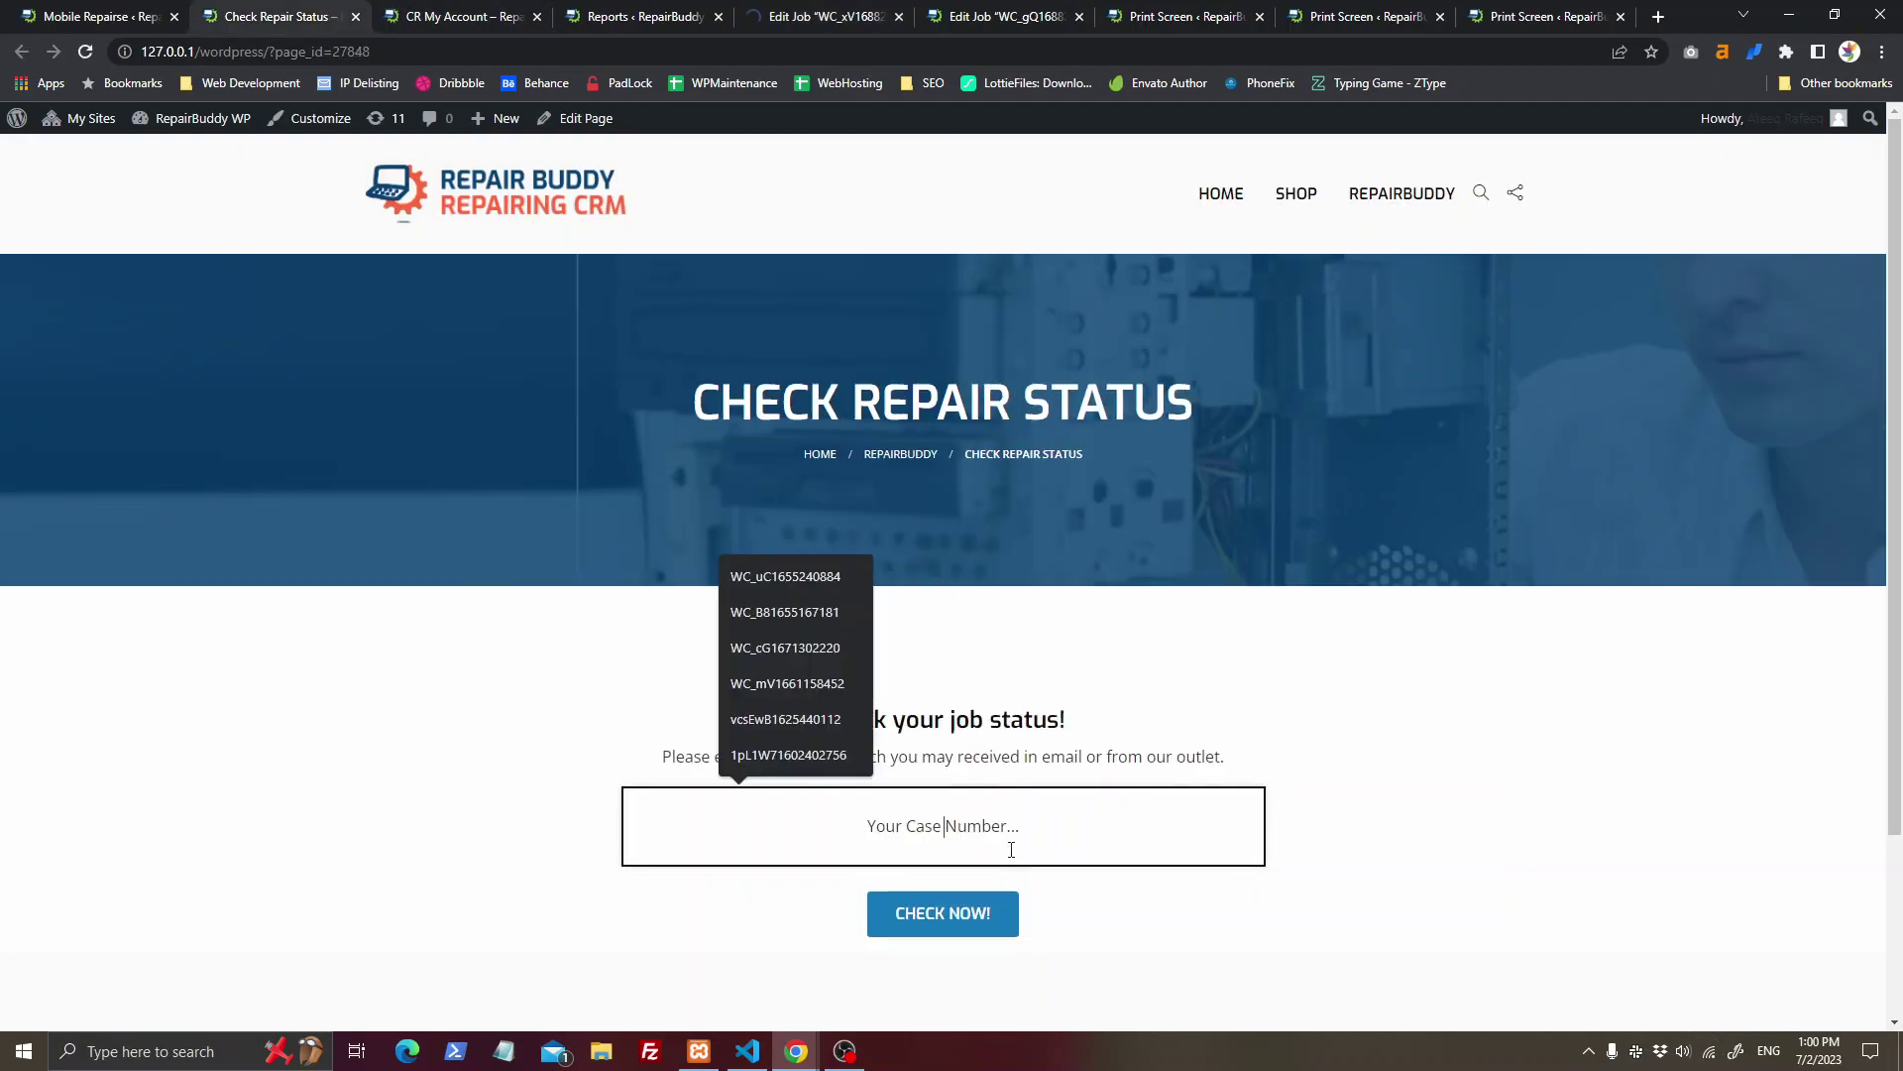
key("ctrl+v")
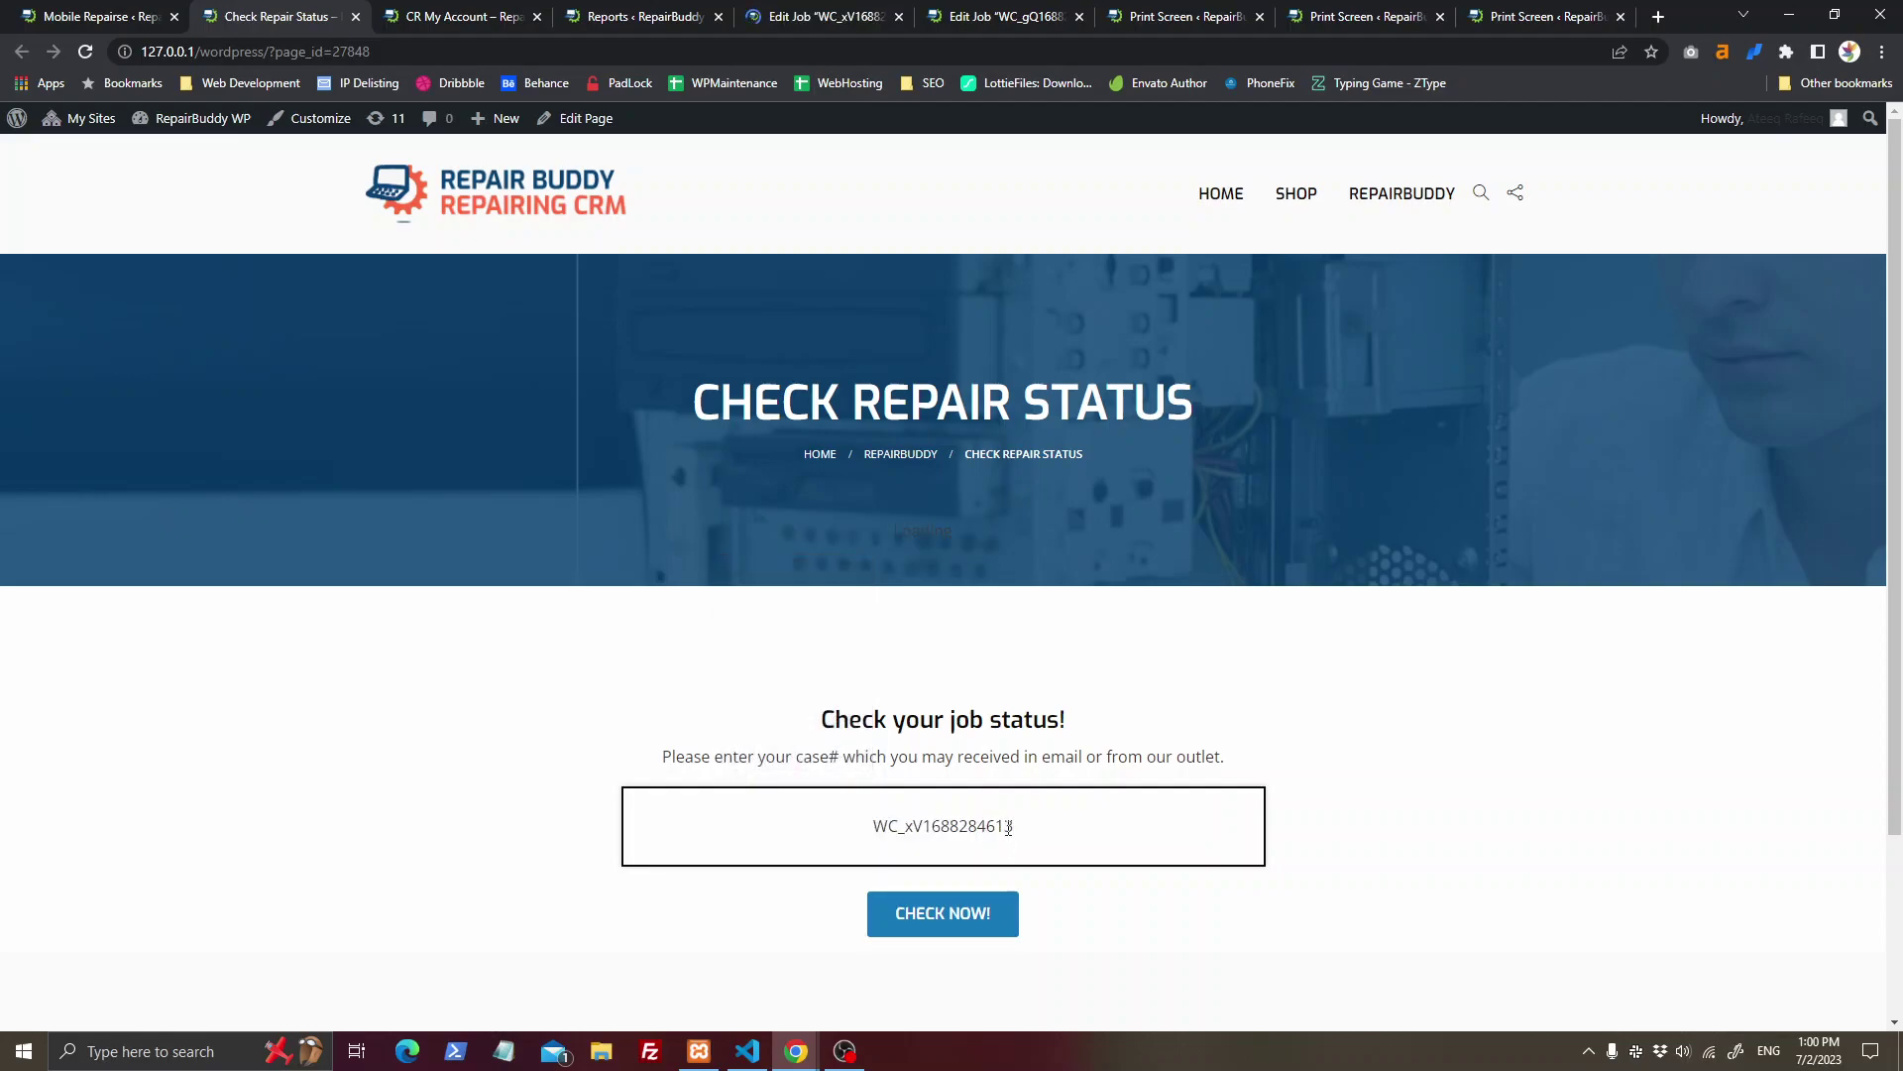
left_click(960, 937)
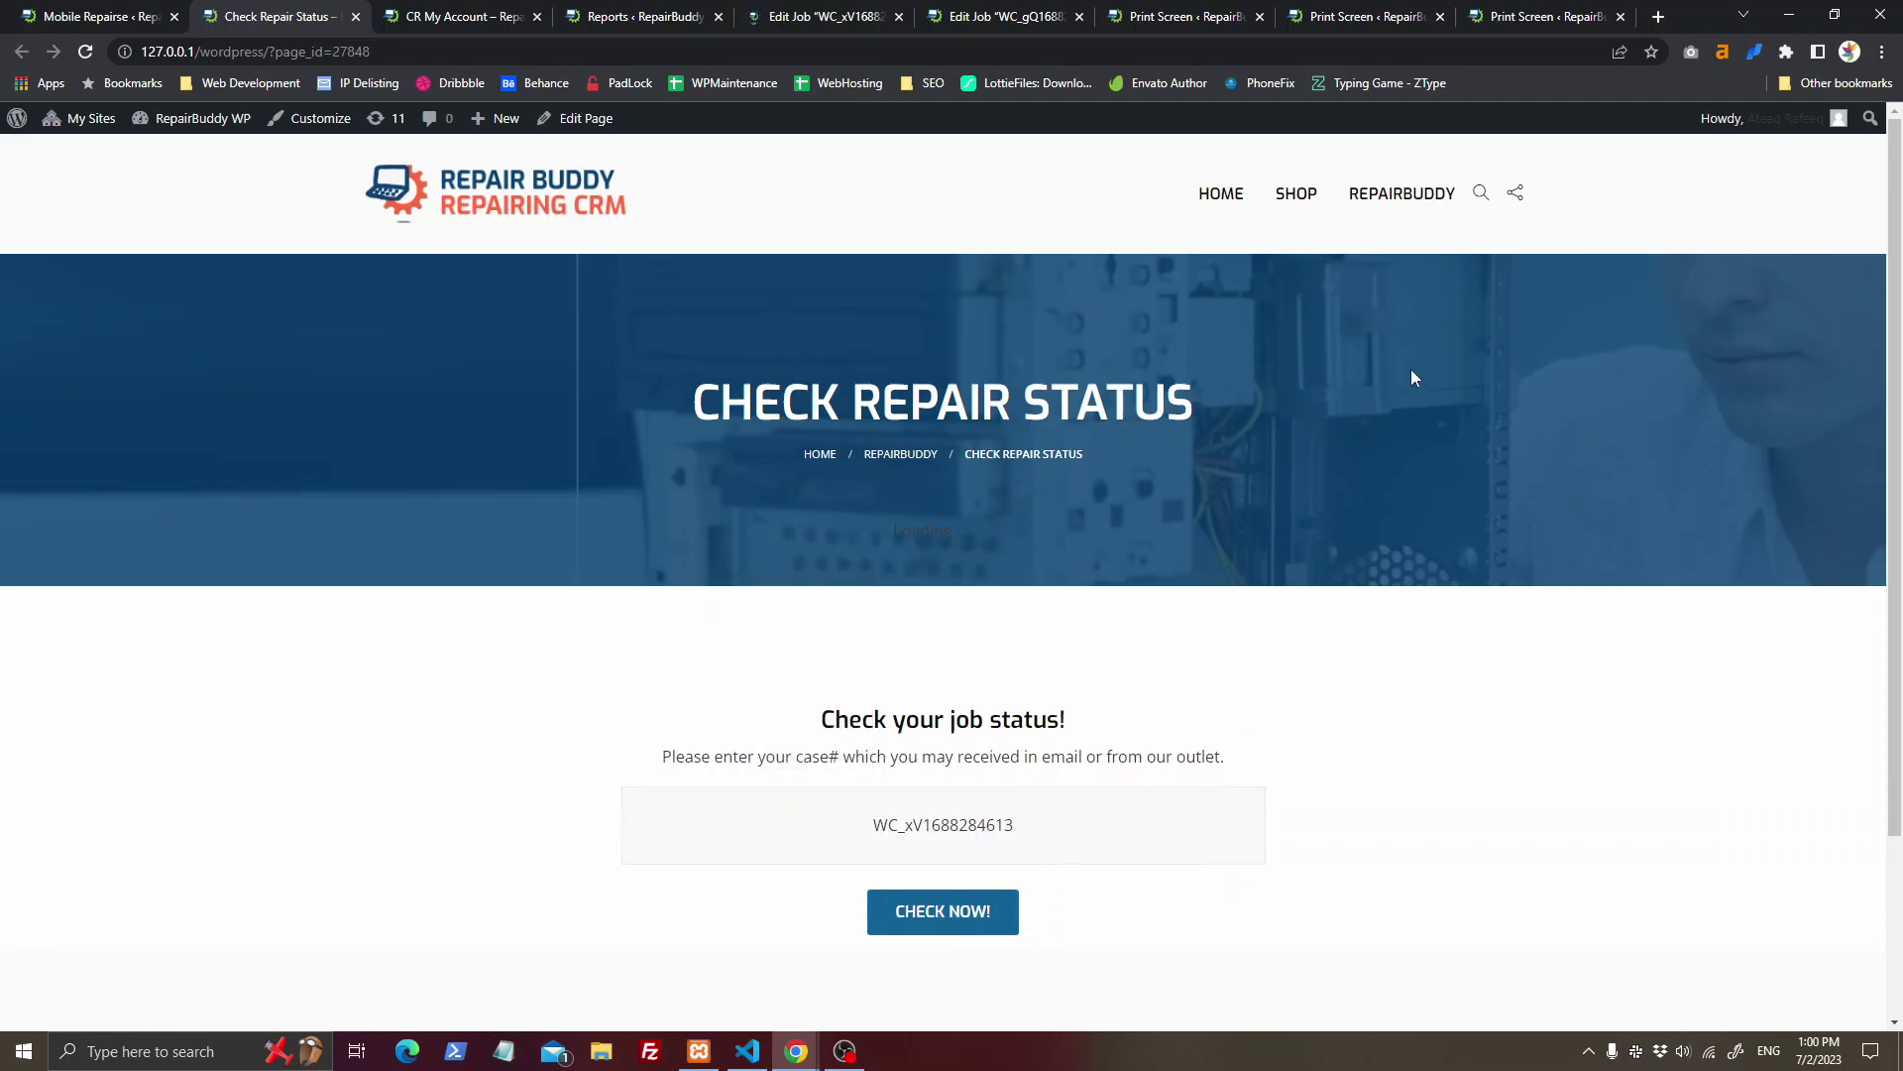
Step: Check the invoice totals: $ 80,000.00 received and $ 4,273.38 balance
scroll(1014, 519, "down", 3)
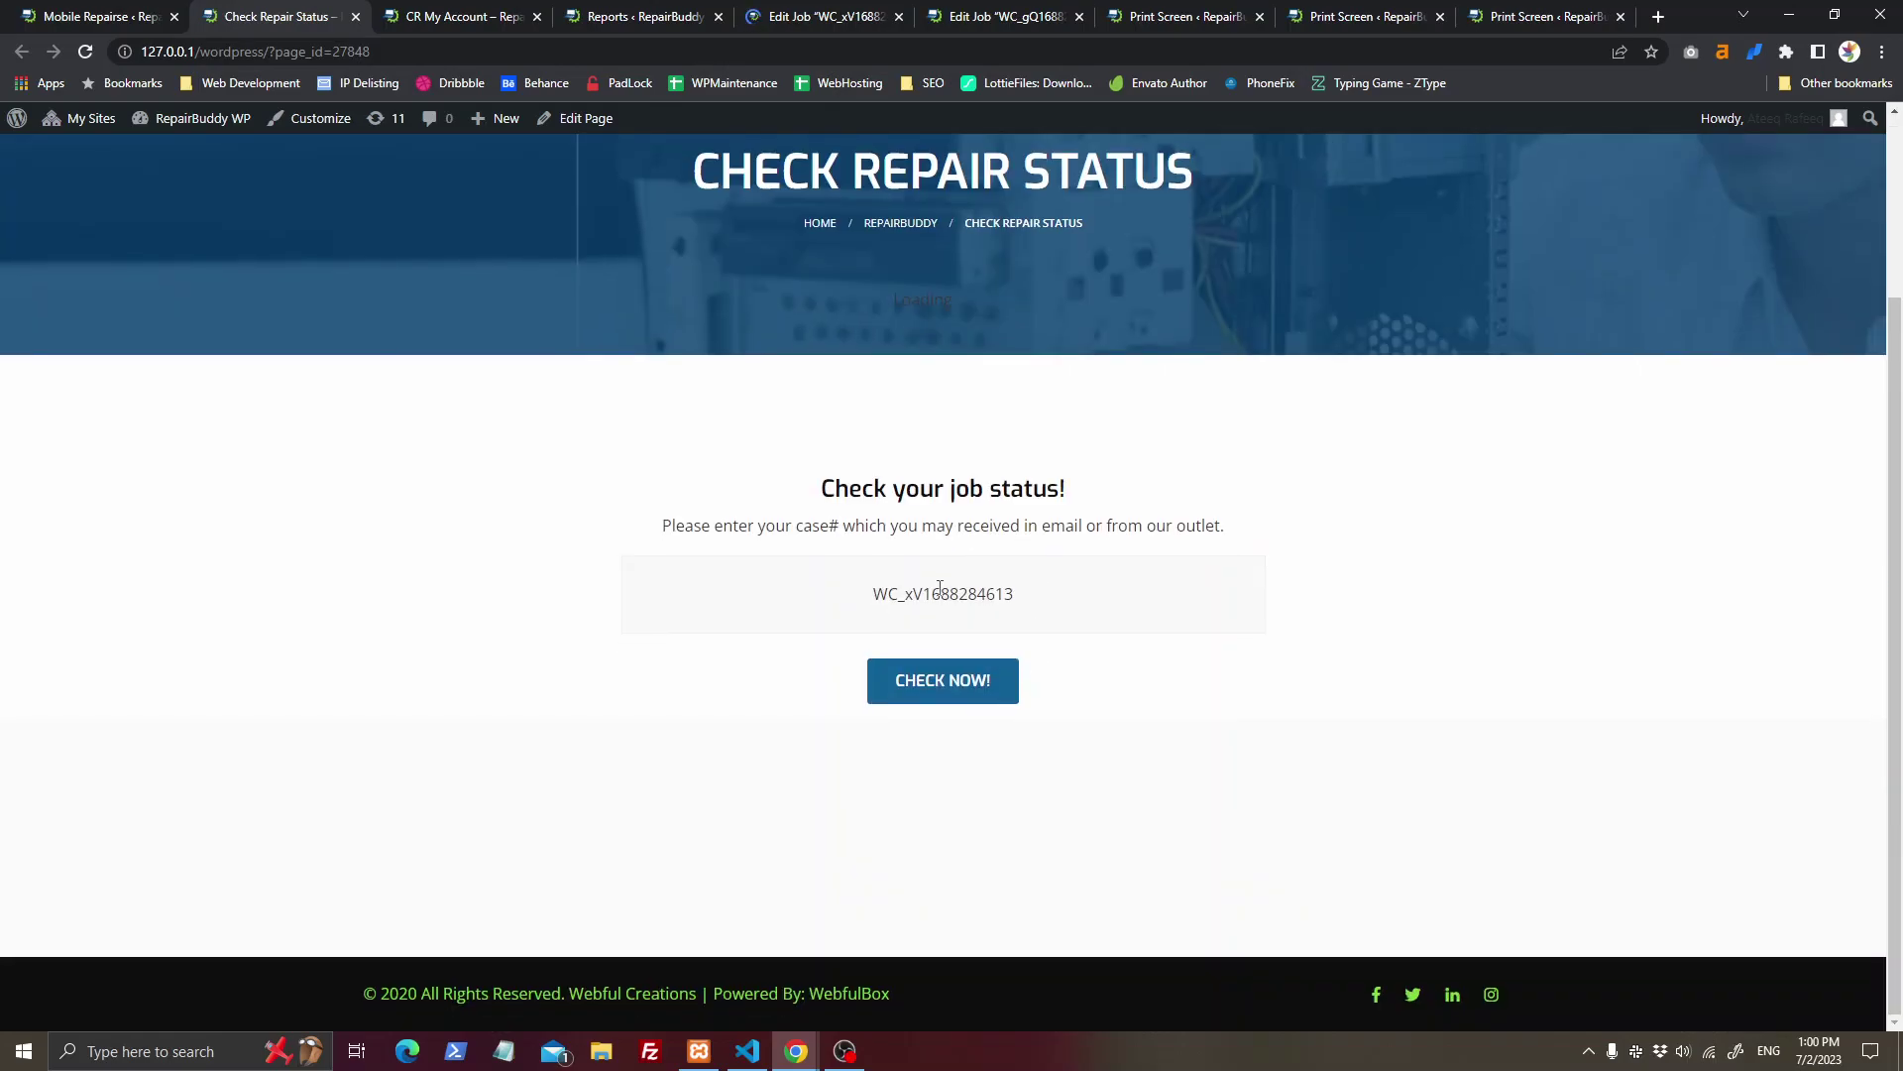
scroll(975, 705, "down", 10)
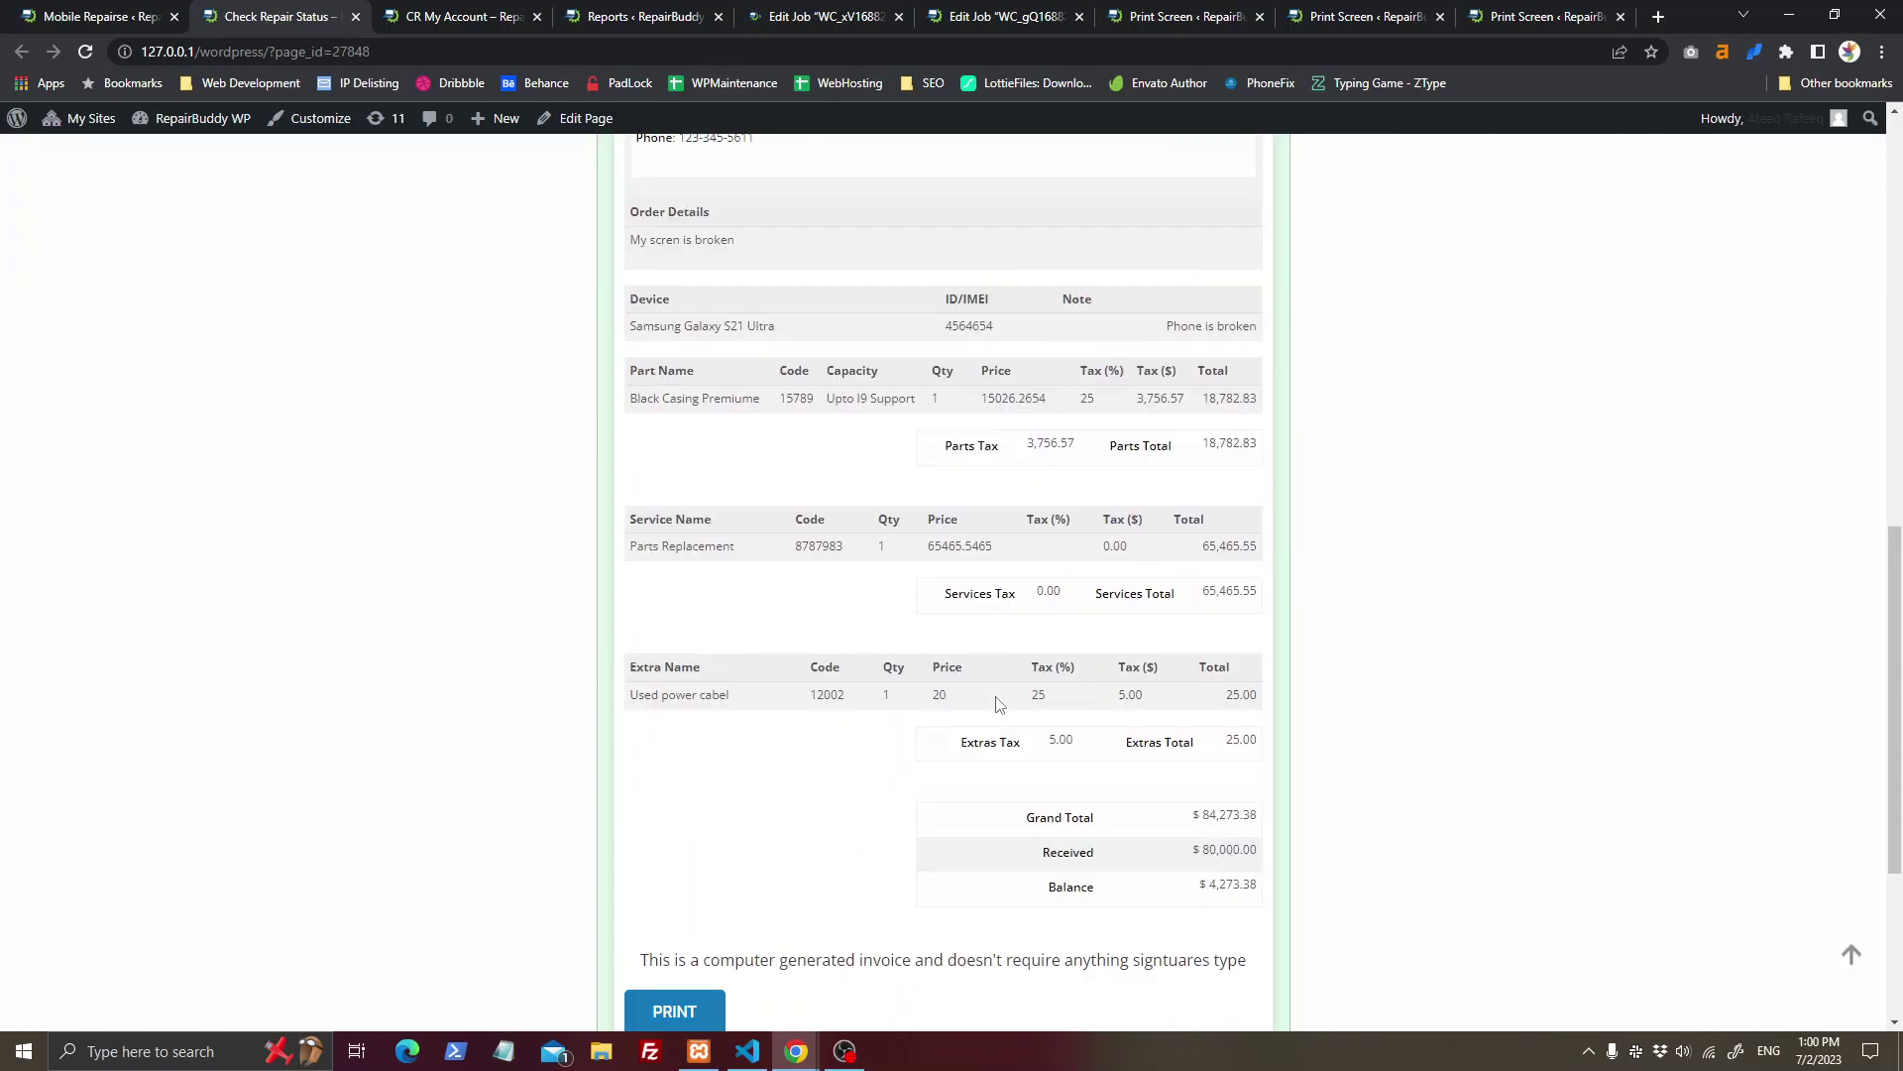
left_click_drag(1043, 624, 1243, 622)
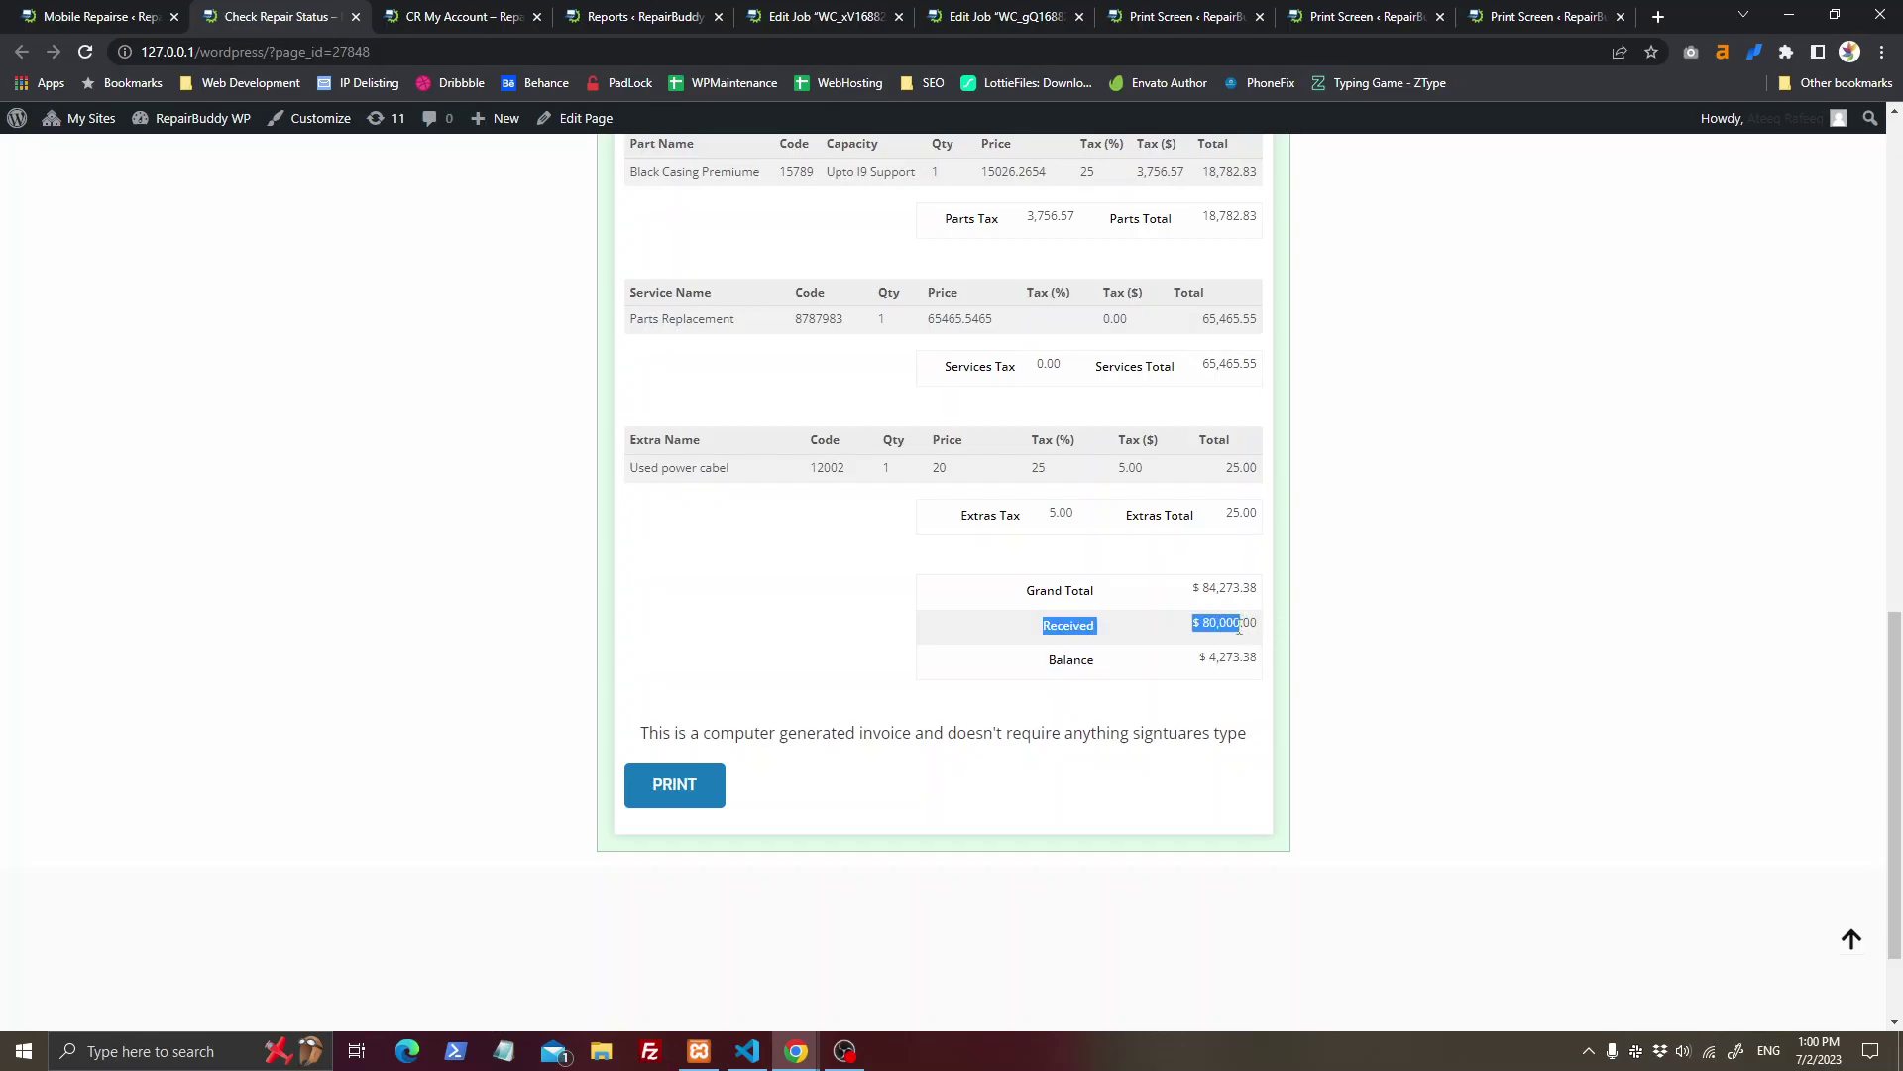
left_click_drag(1051, 658, 1247, 657)
scroll(1142, 692, "up", 8)
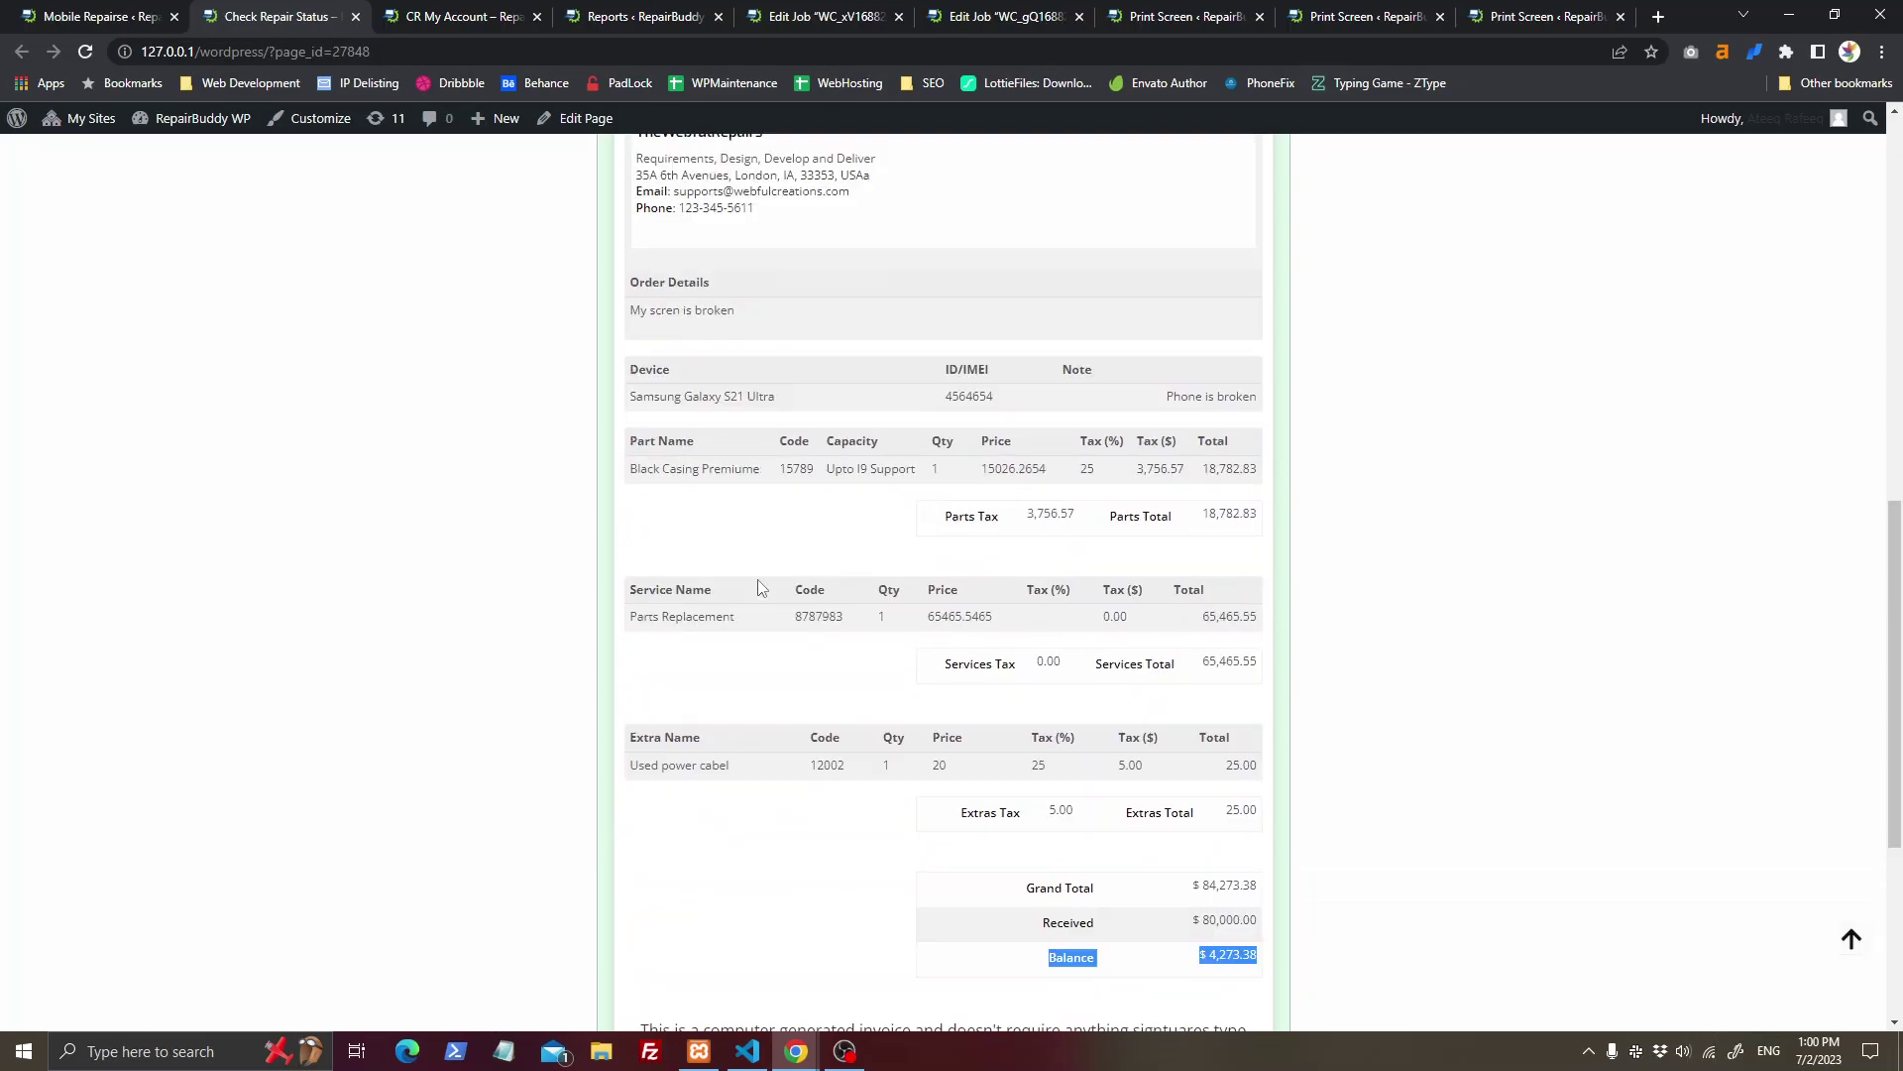
left_click(500, 16)
left_click(651, 16)
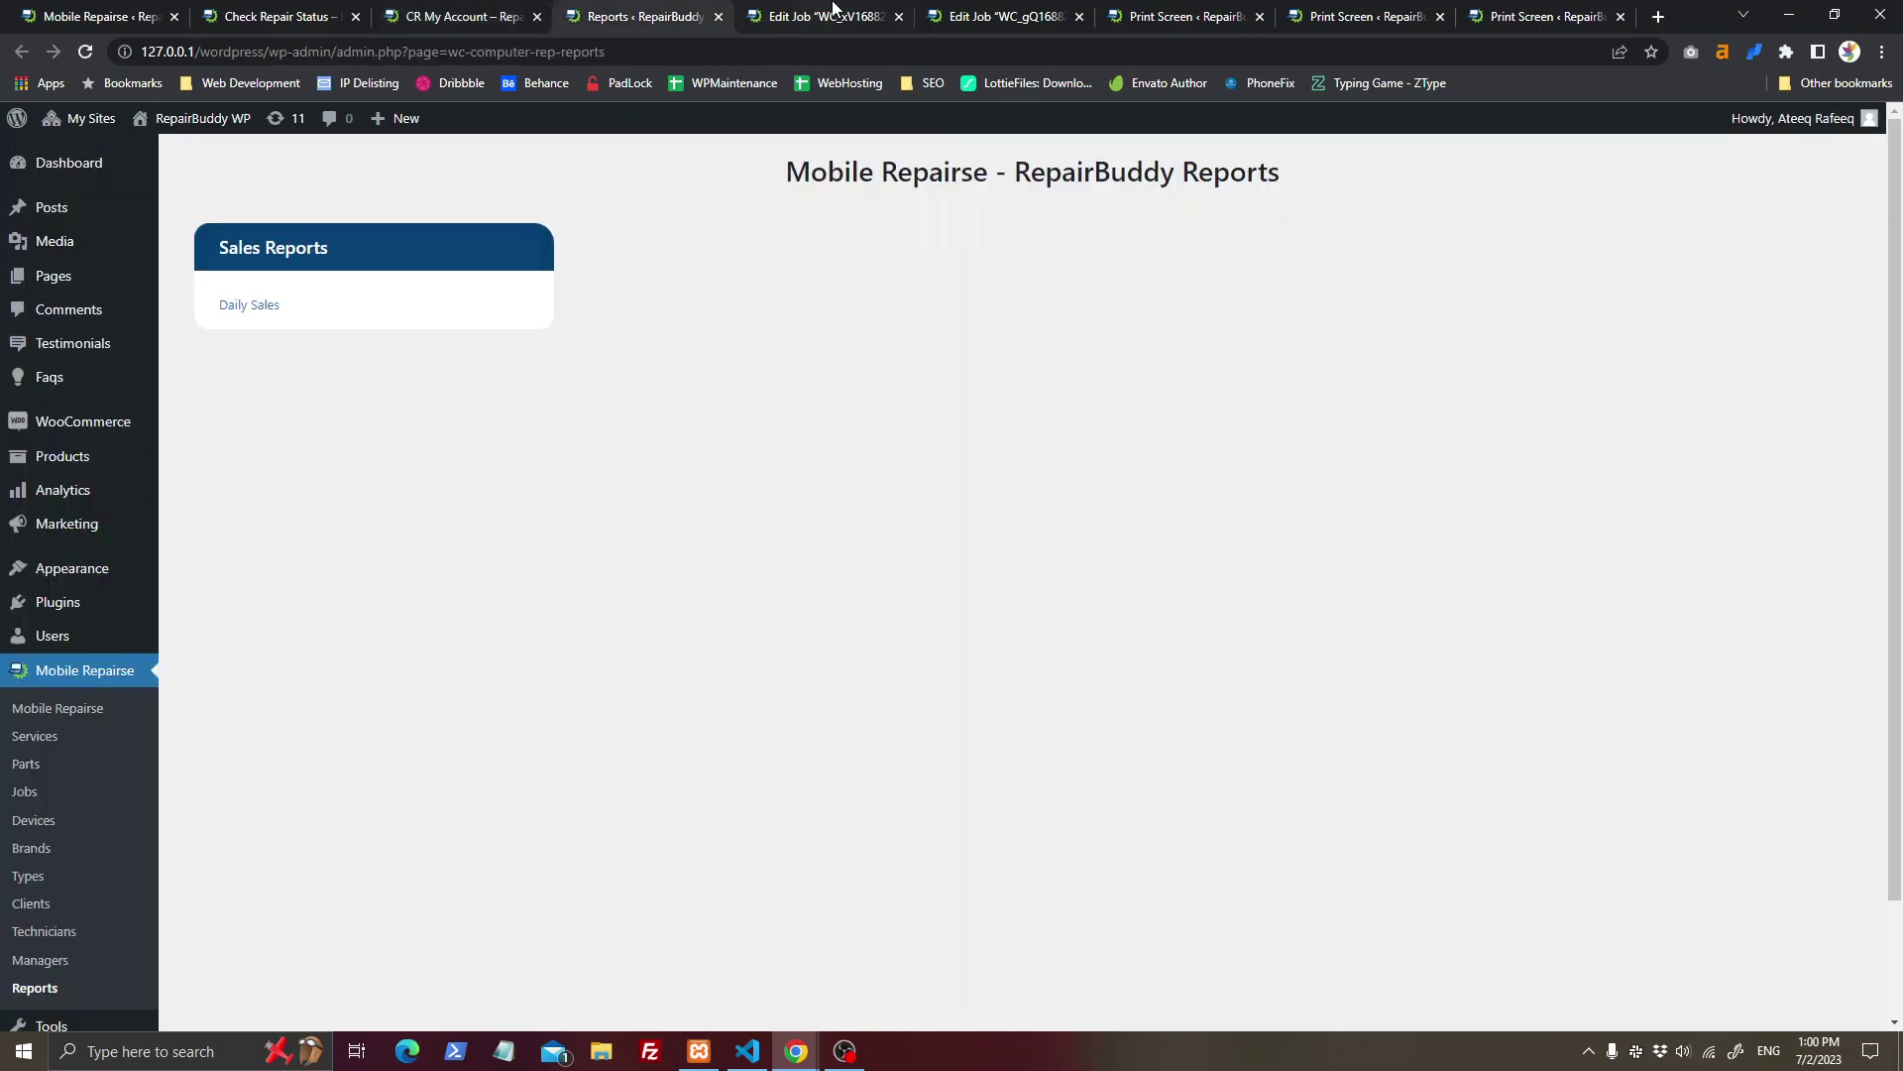
left_click(828, 16)
Step: Generate an online payment link for the job's $4,273.38 balance
scroll(1689, 828, "down", 1)
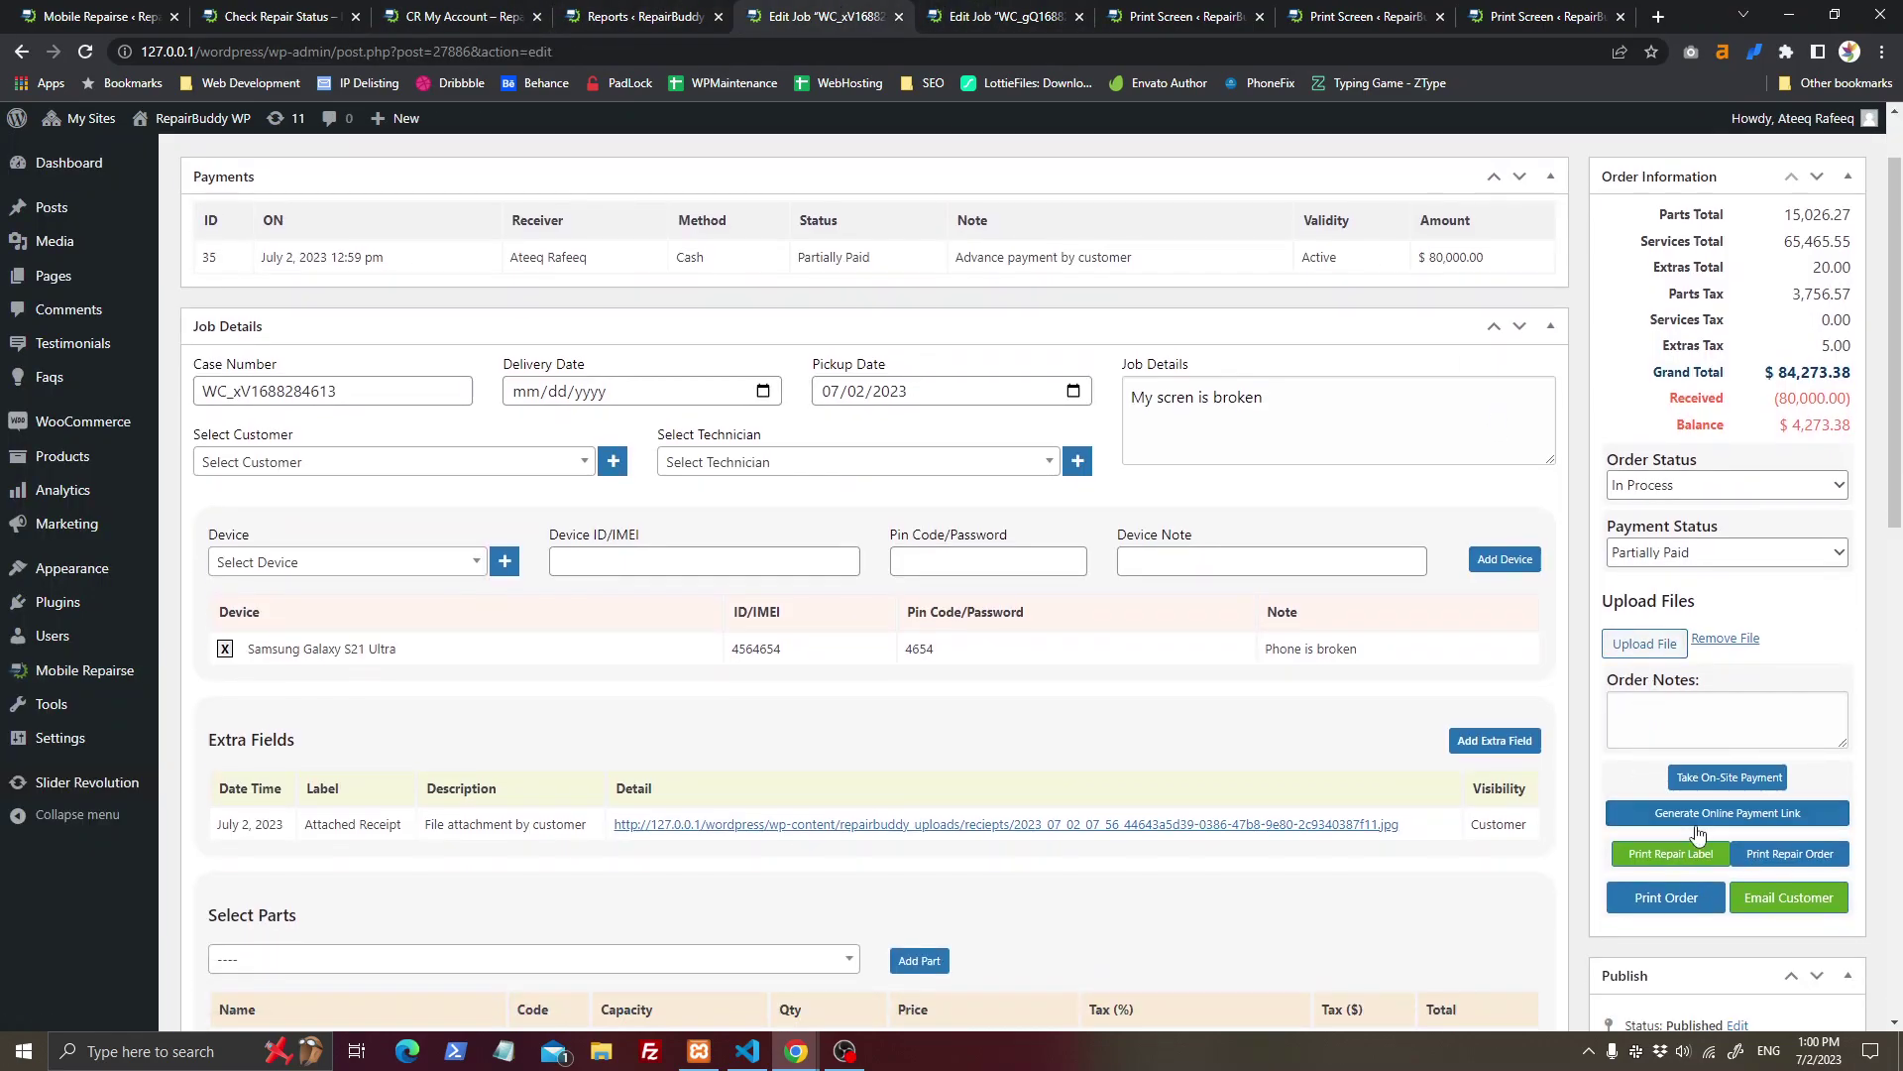
left_click(1727, 815)
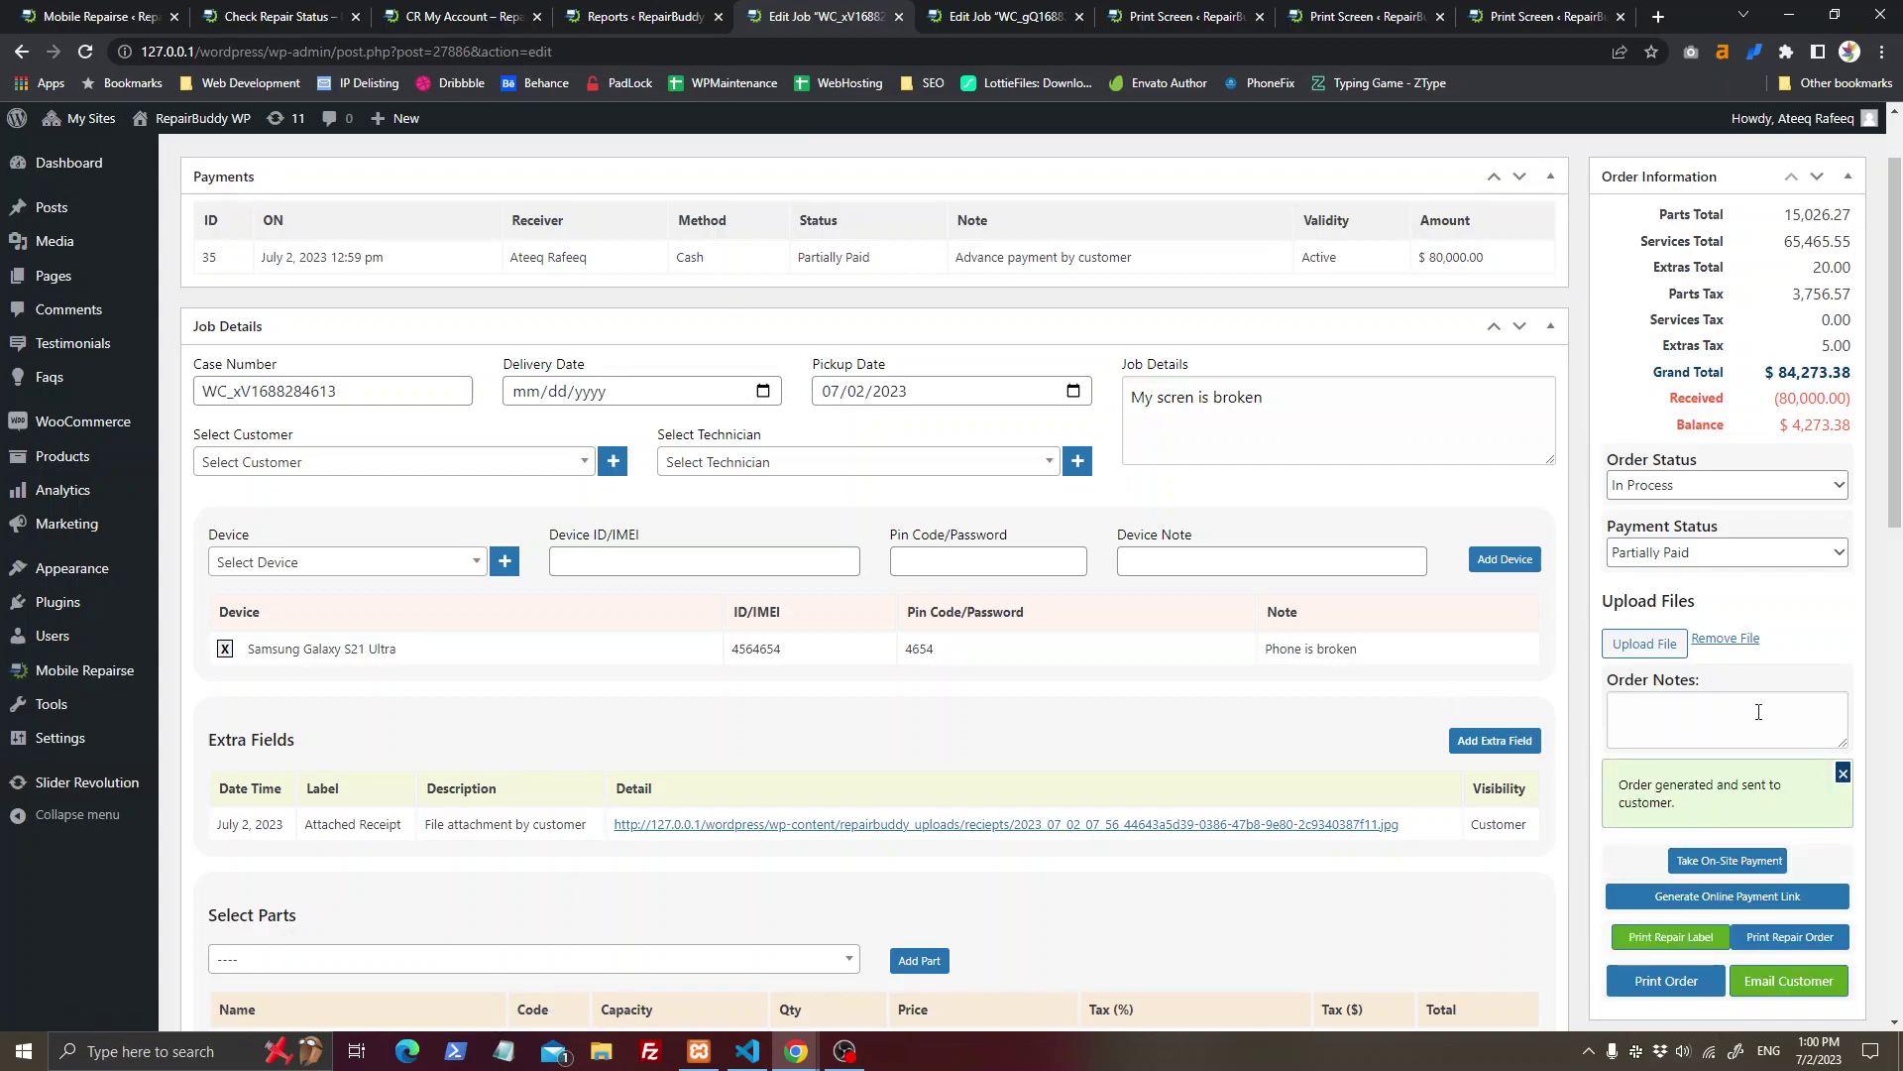
triple_click(1642, 789)
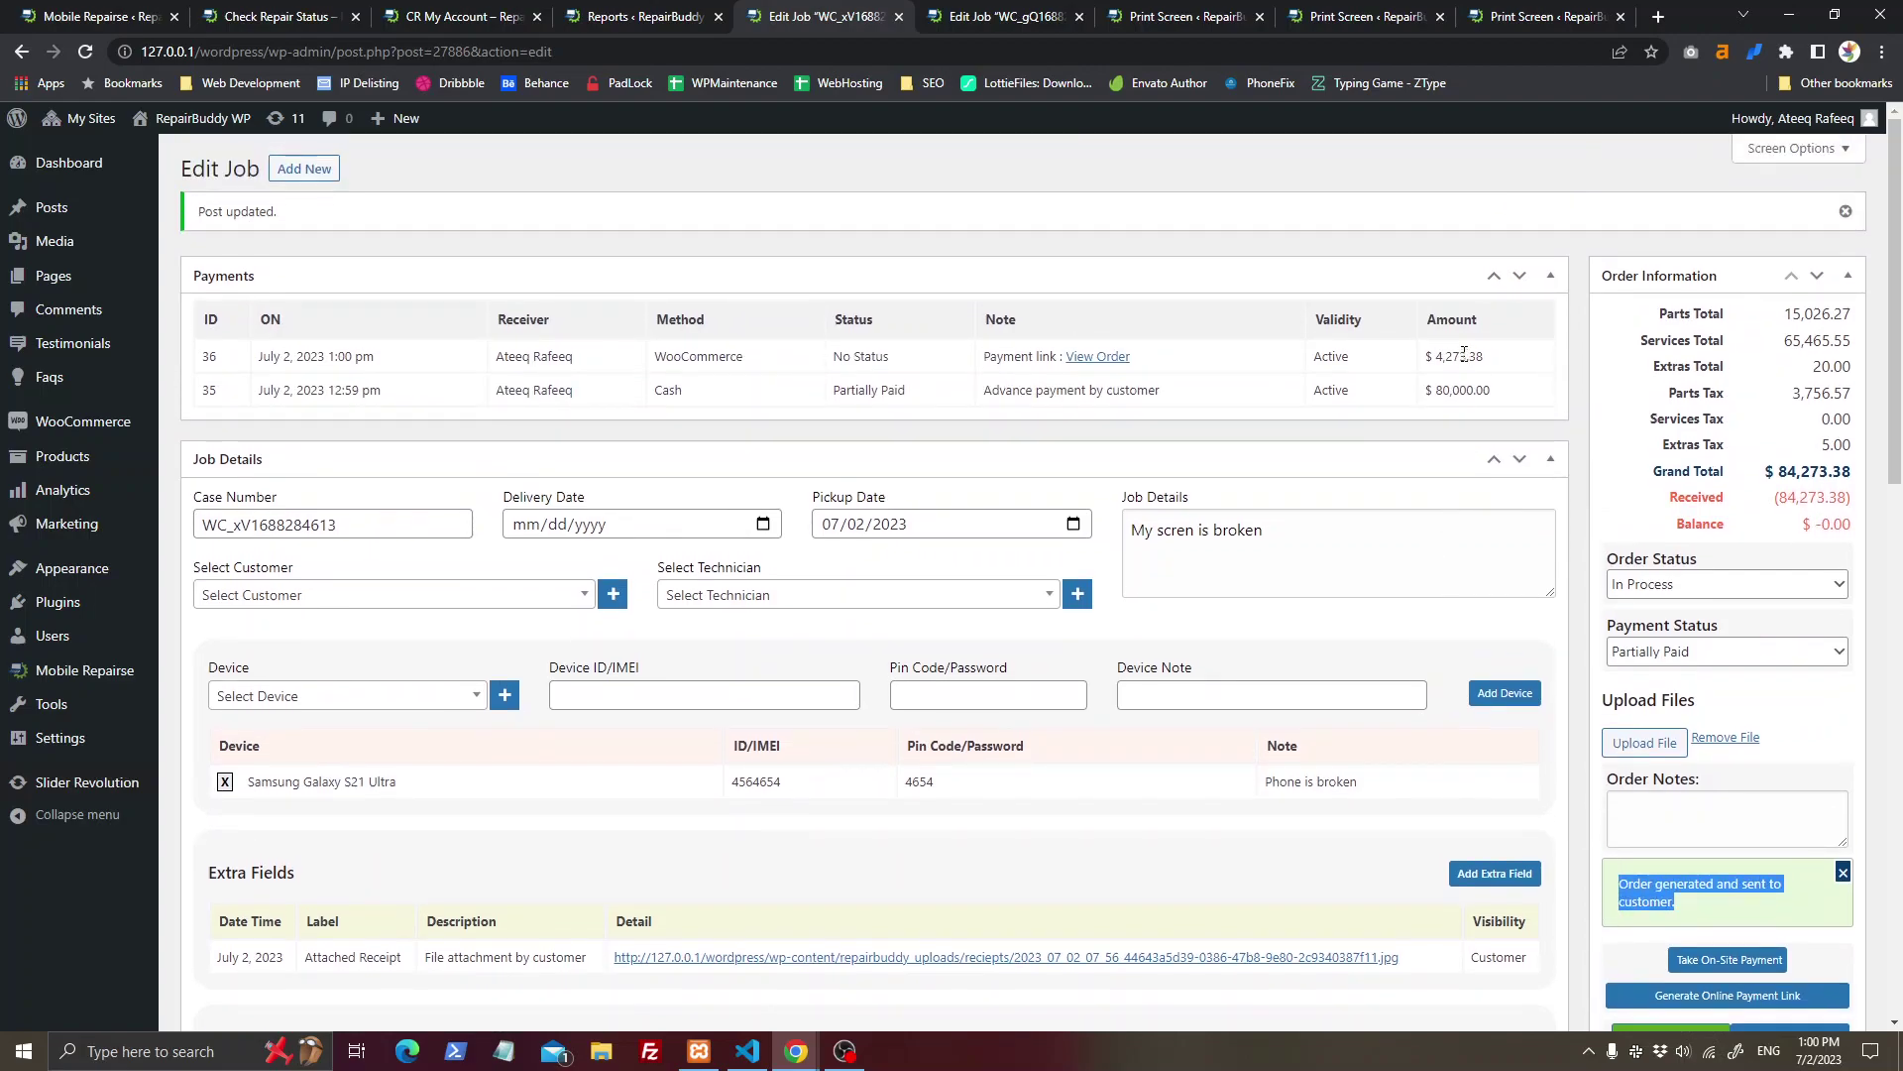
Step: Review the payment's checkout order: 4,273.38 total and cash on delivery. Then close it
left_click(1108, 359, "ctrl")
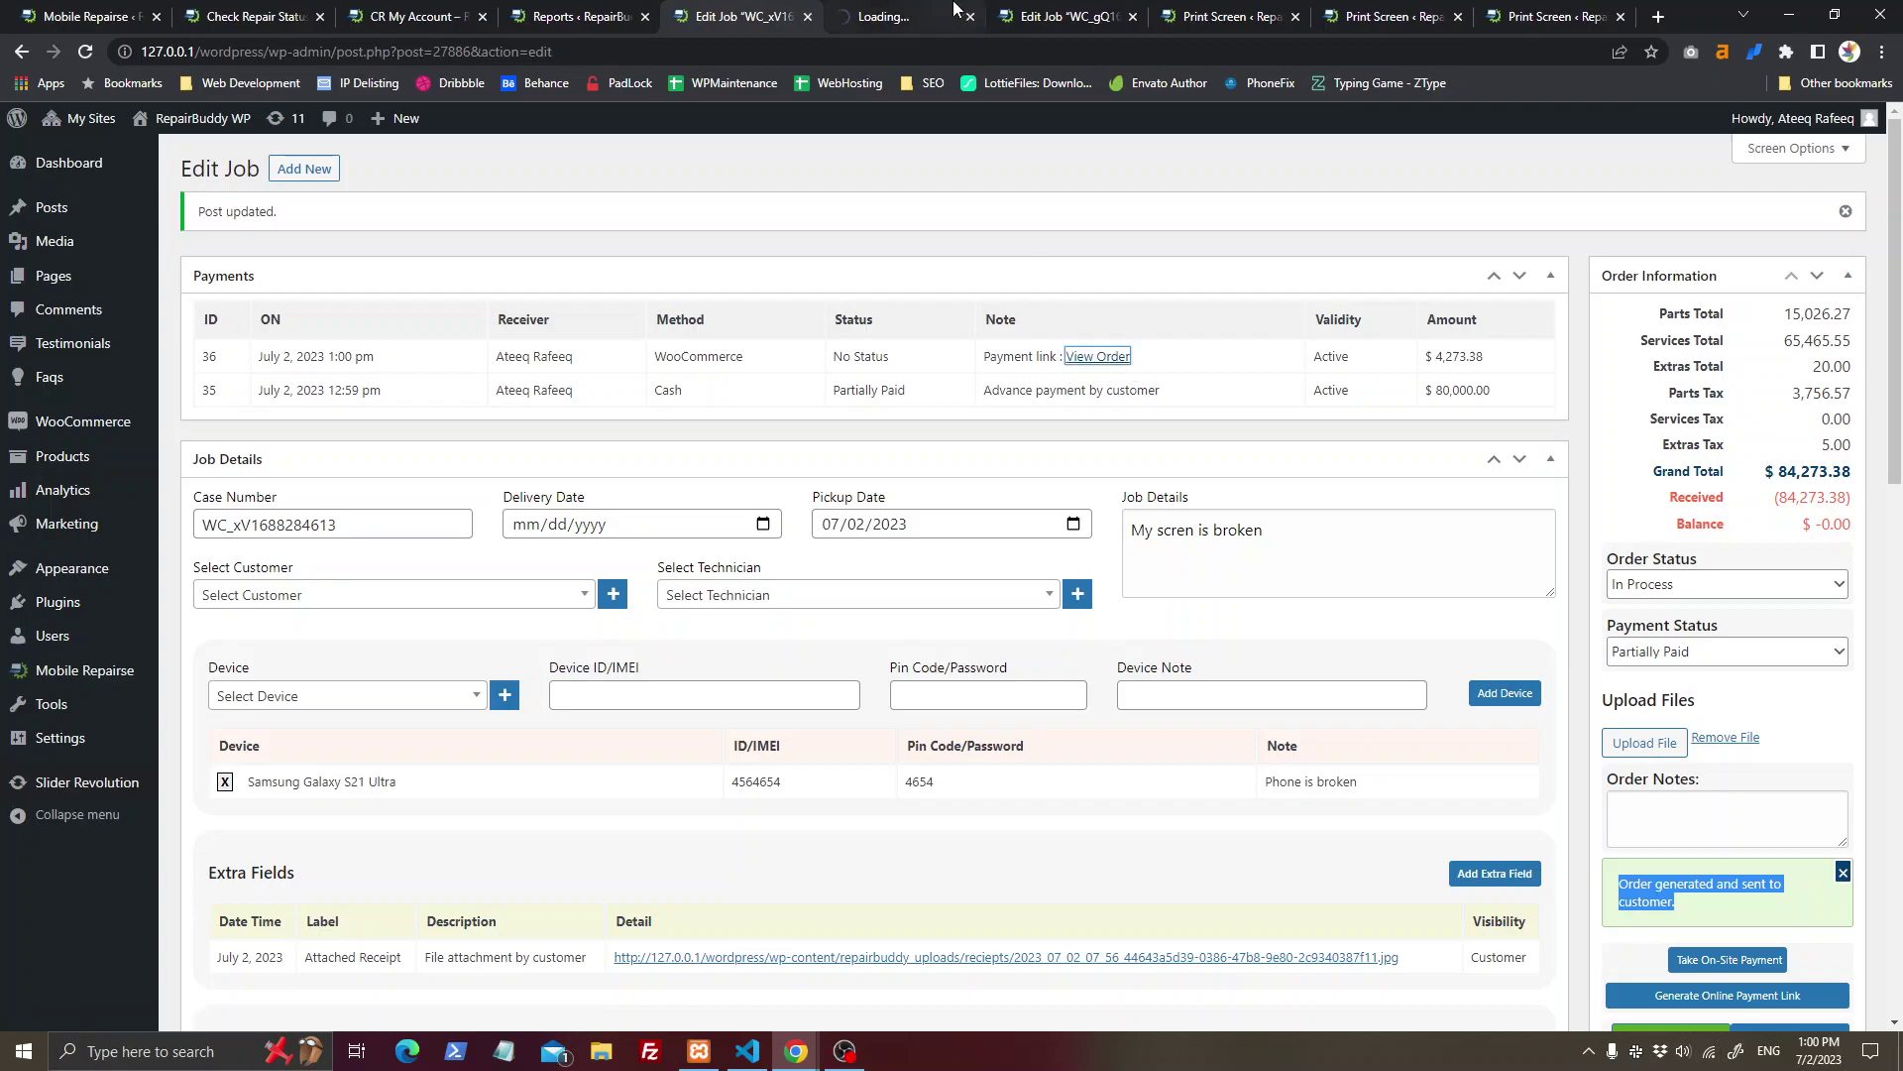
left_click(903, 10)
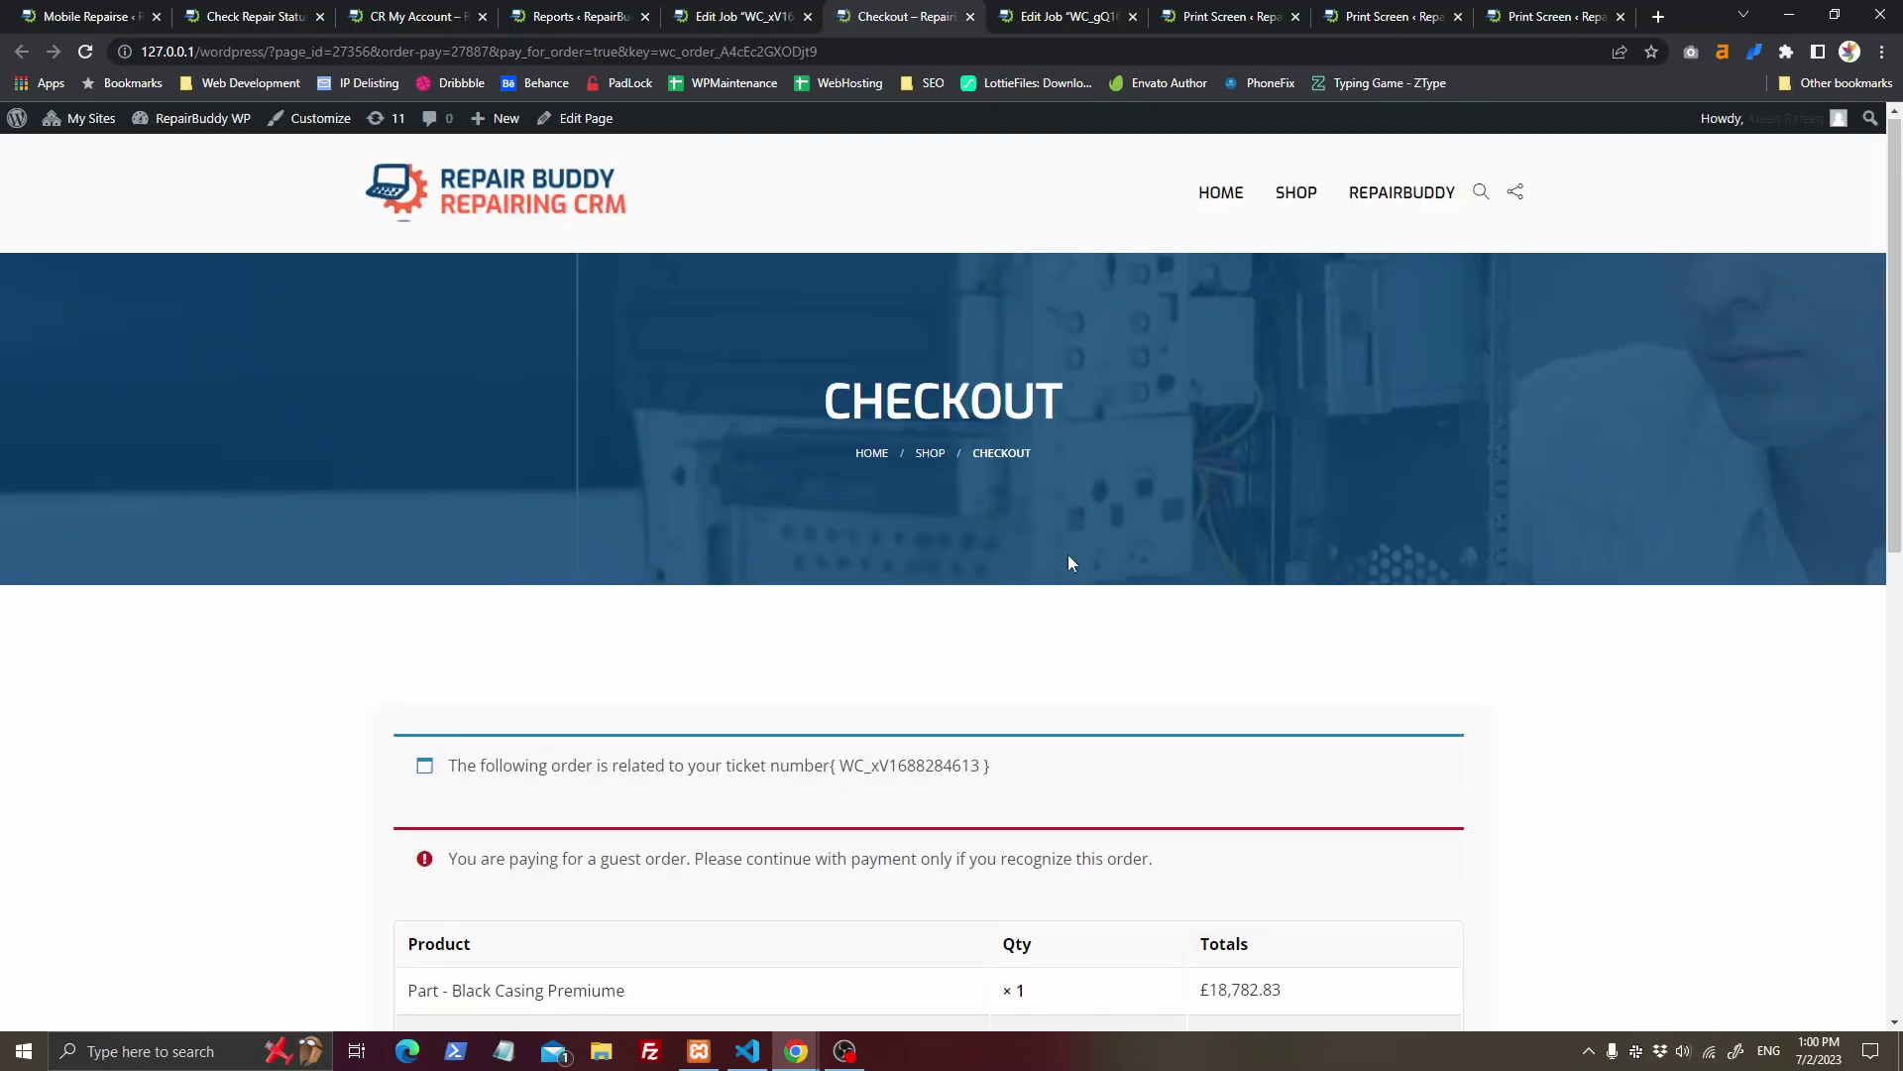
scroll(1070, 560, "down", 5)
left_click_drag(1209, 684, 1312, 694)
double_click(1238, 731)
scroll(974, 752, "down", 4)
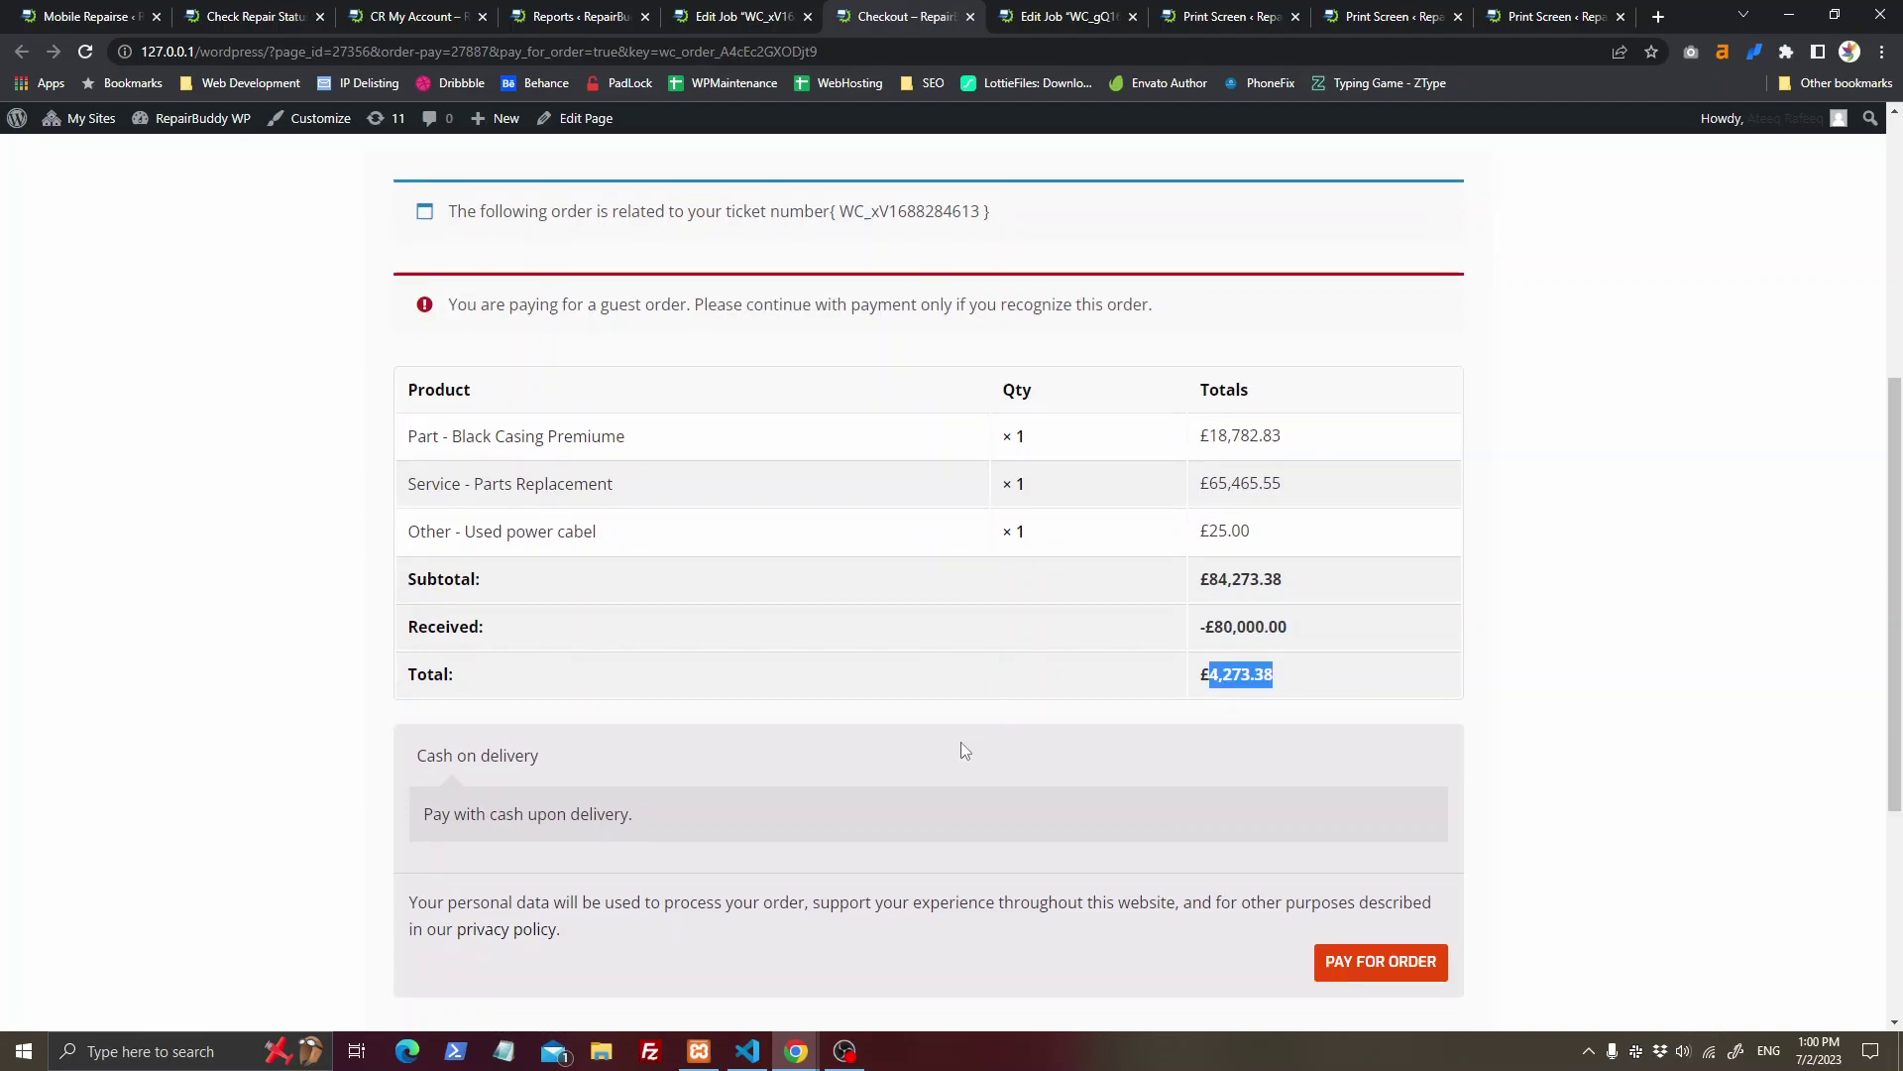
left_click_drag(421, 478, 601, 516)
middle_click(949, 10)
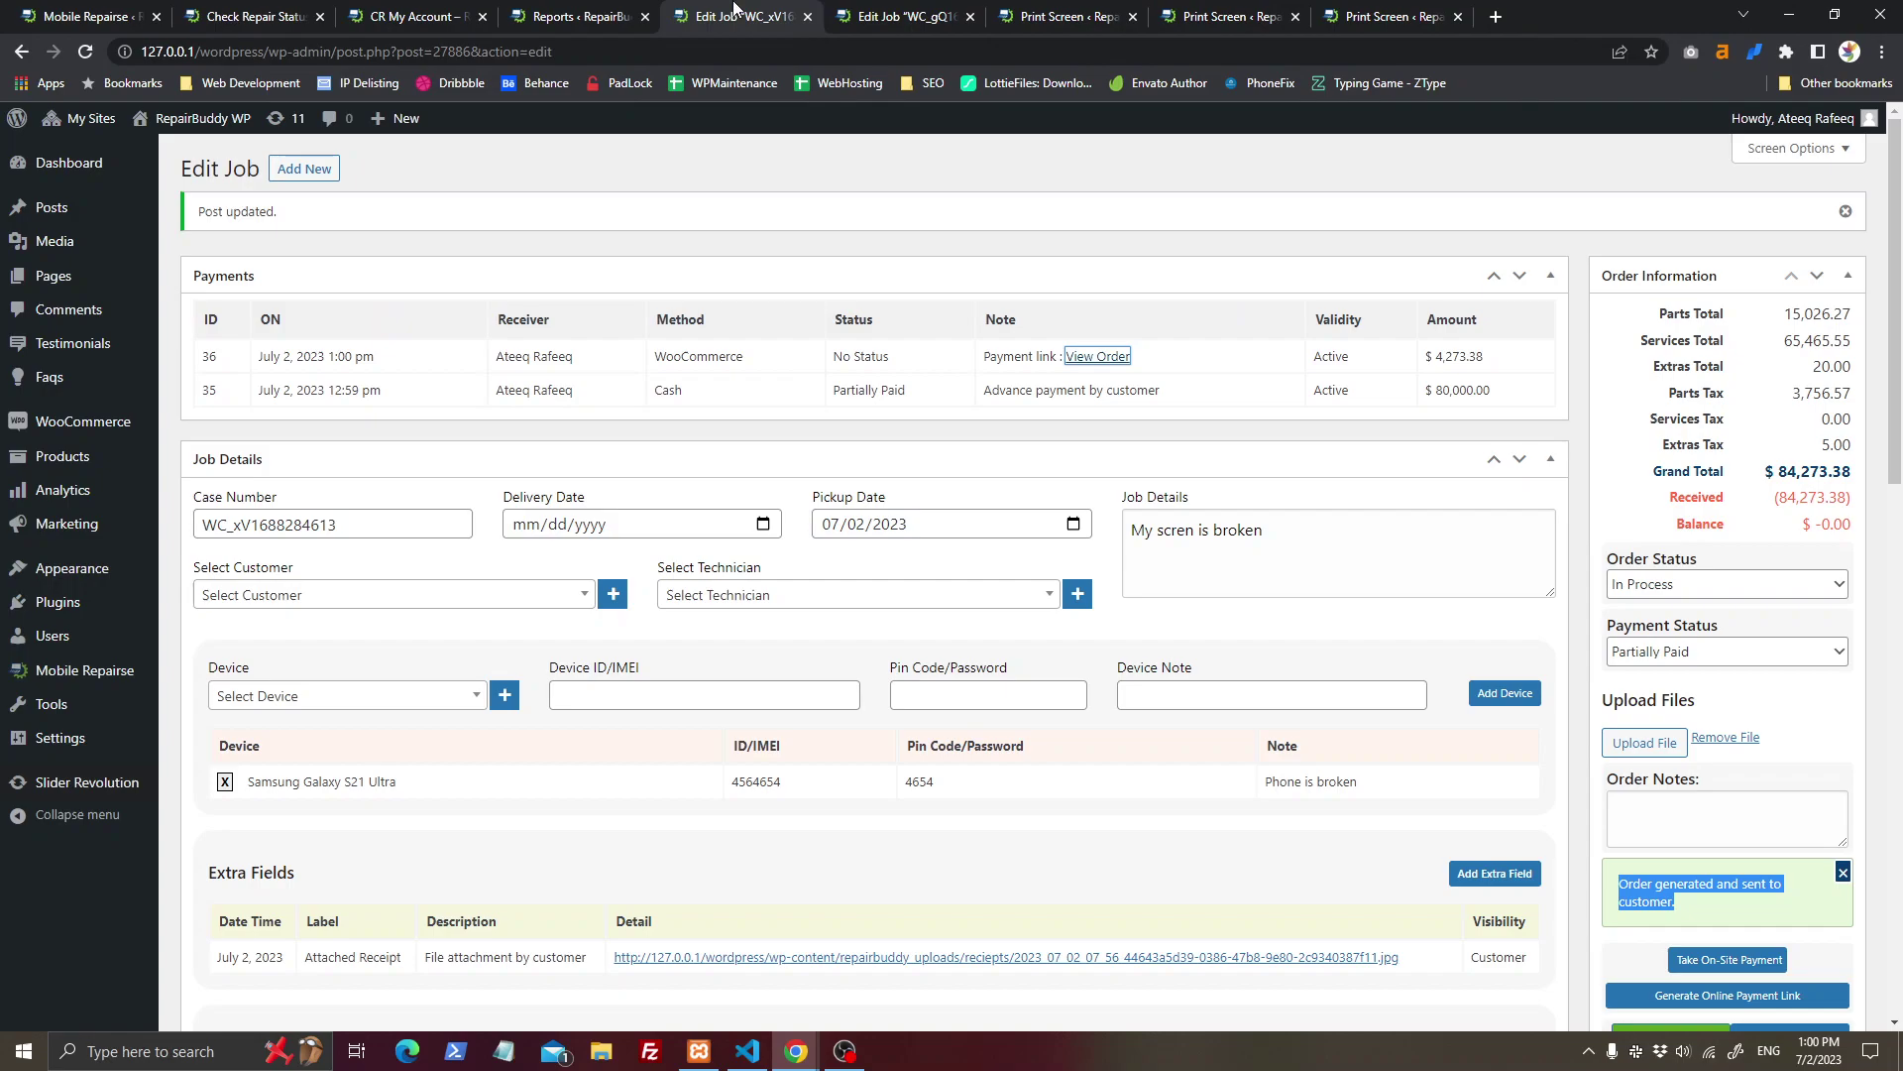
left_click(565, 15)
Step: Look up the job by its saved case number on the public Check Repair Status page
left_click(414, 16)
left_click(278, 12)
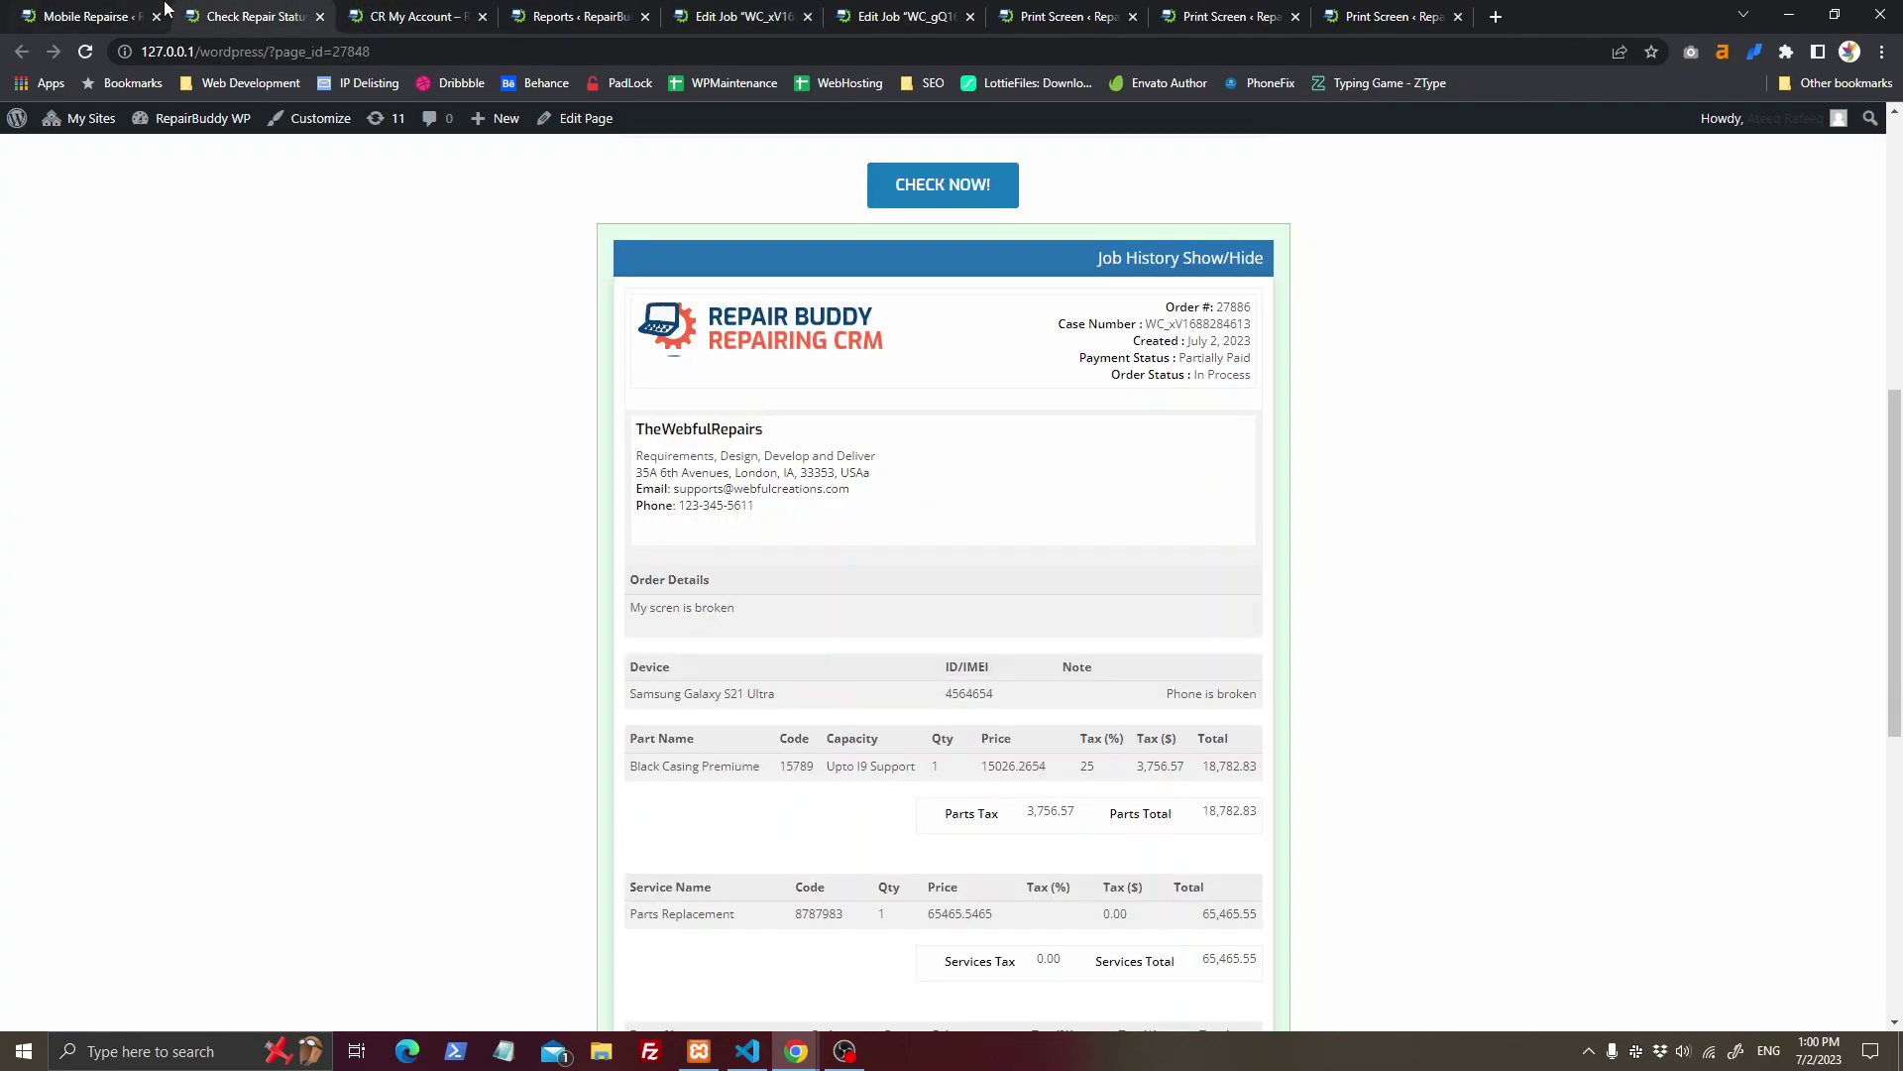
left_click(129, 12)
left_click(213, 12)
scroll(878, 347, "up", 3)
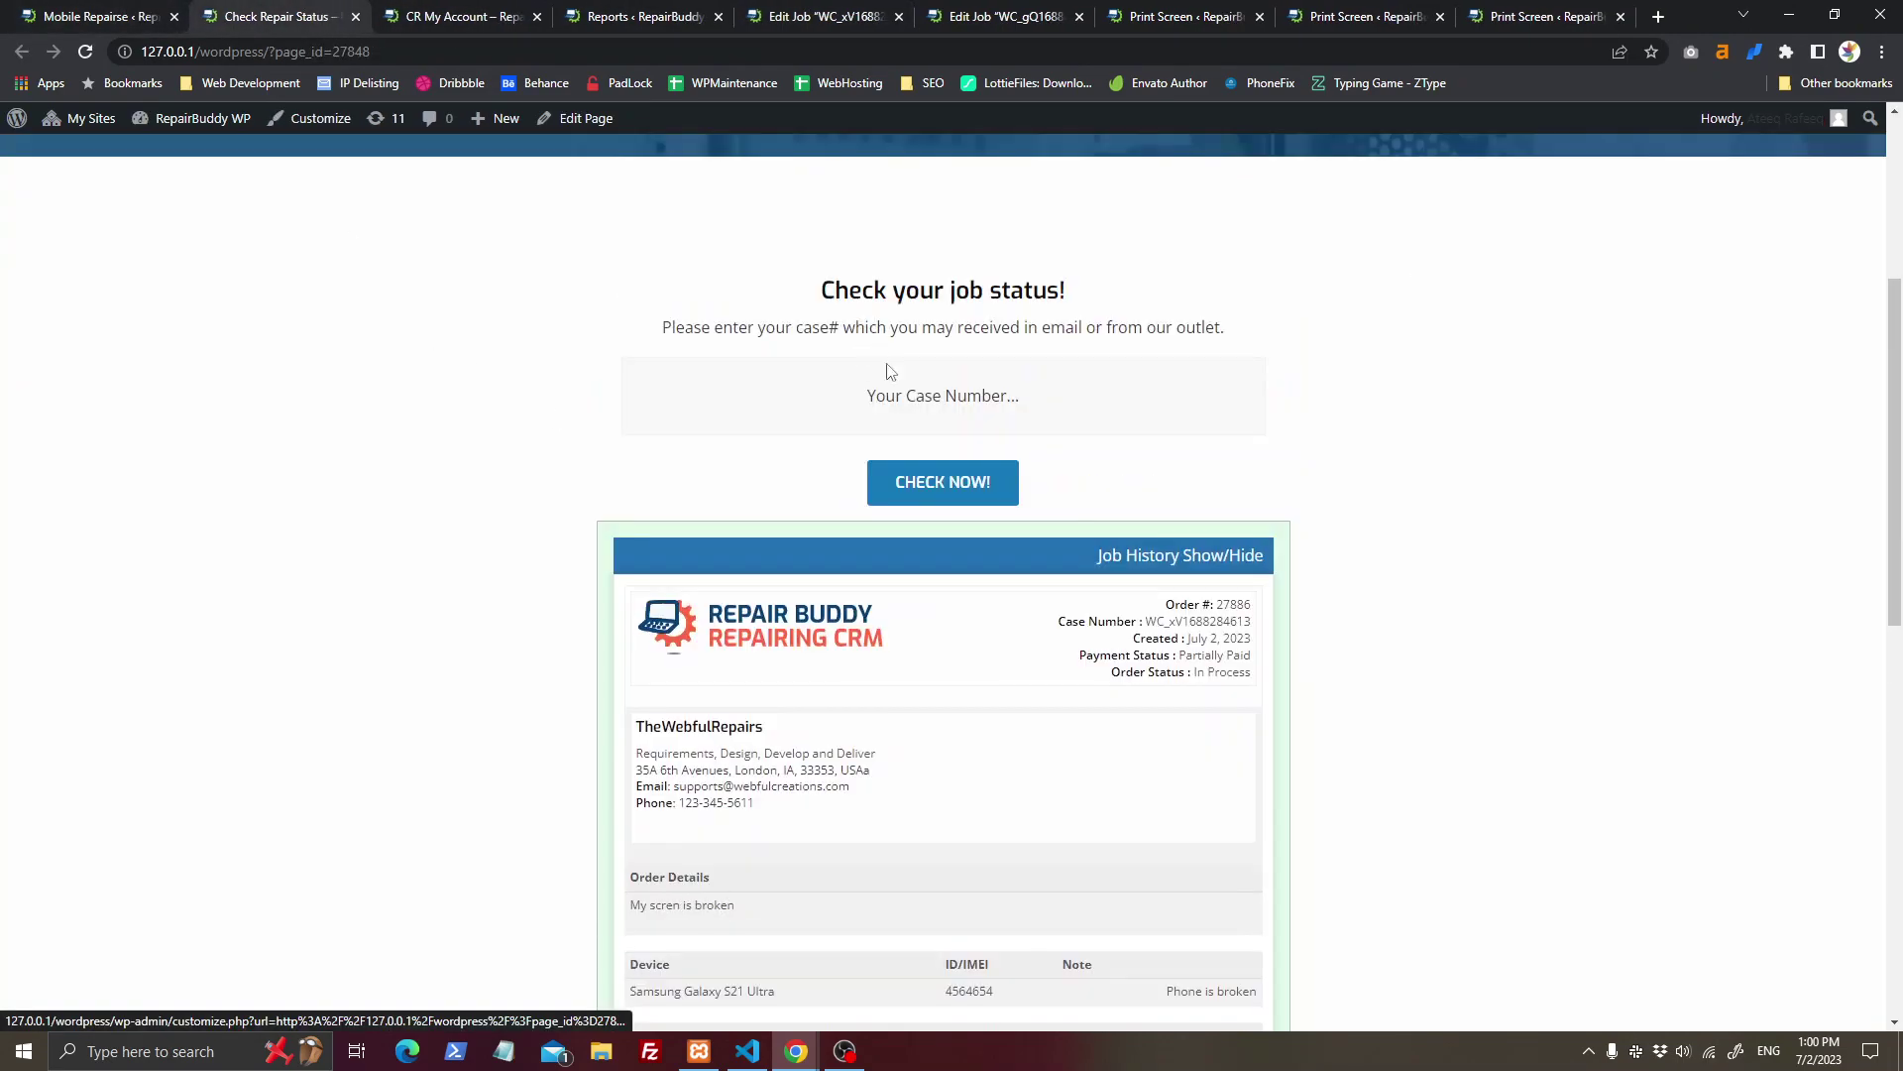
left_click(909, 410)
key("Down")
key("Return")
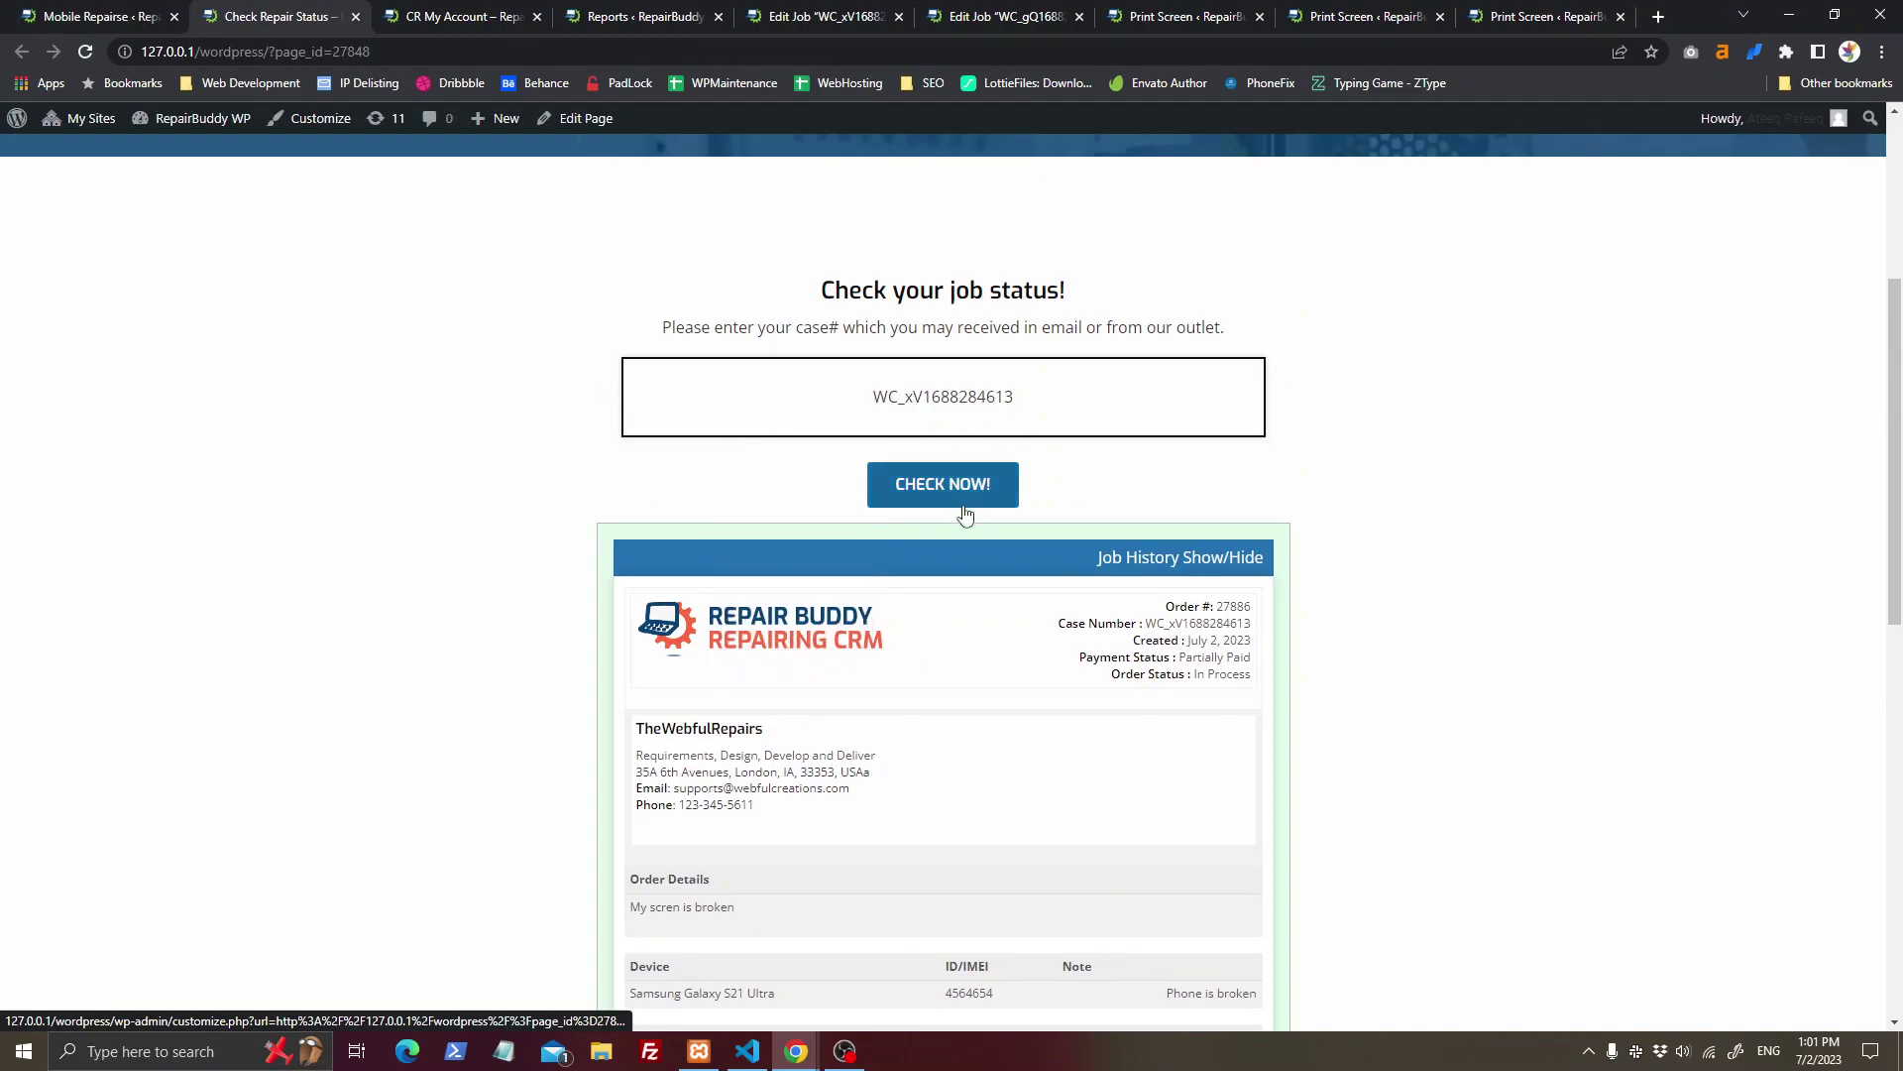
left_click(965, 507)
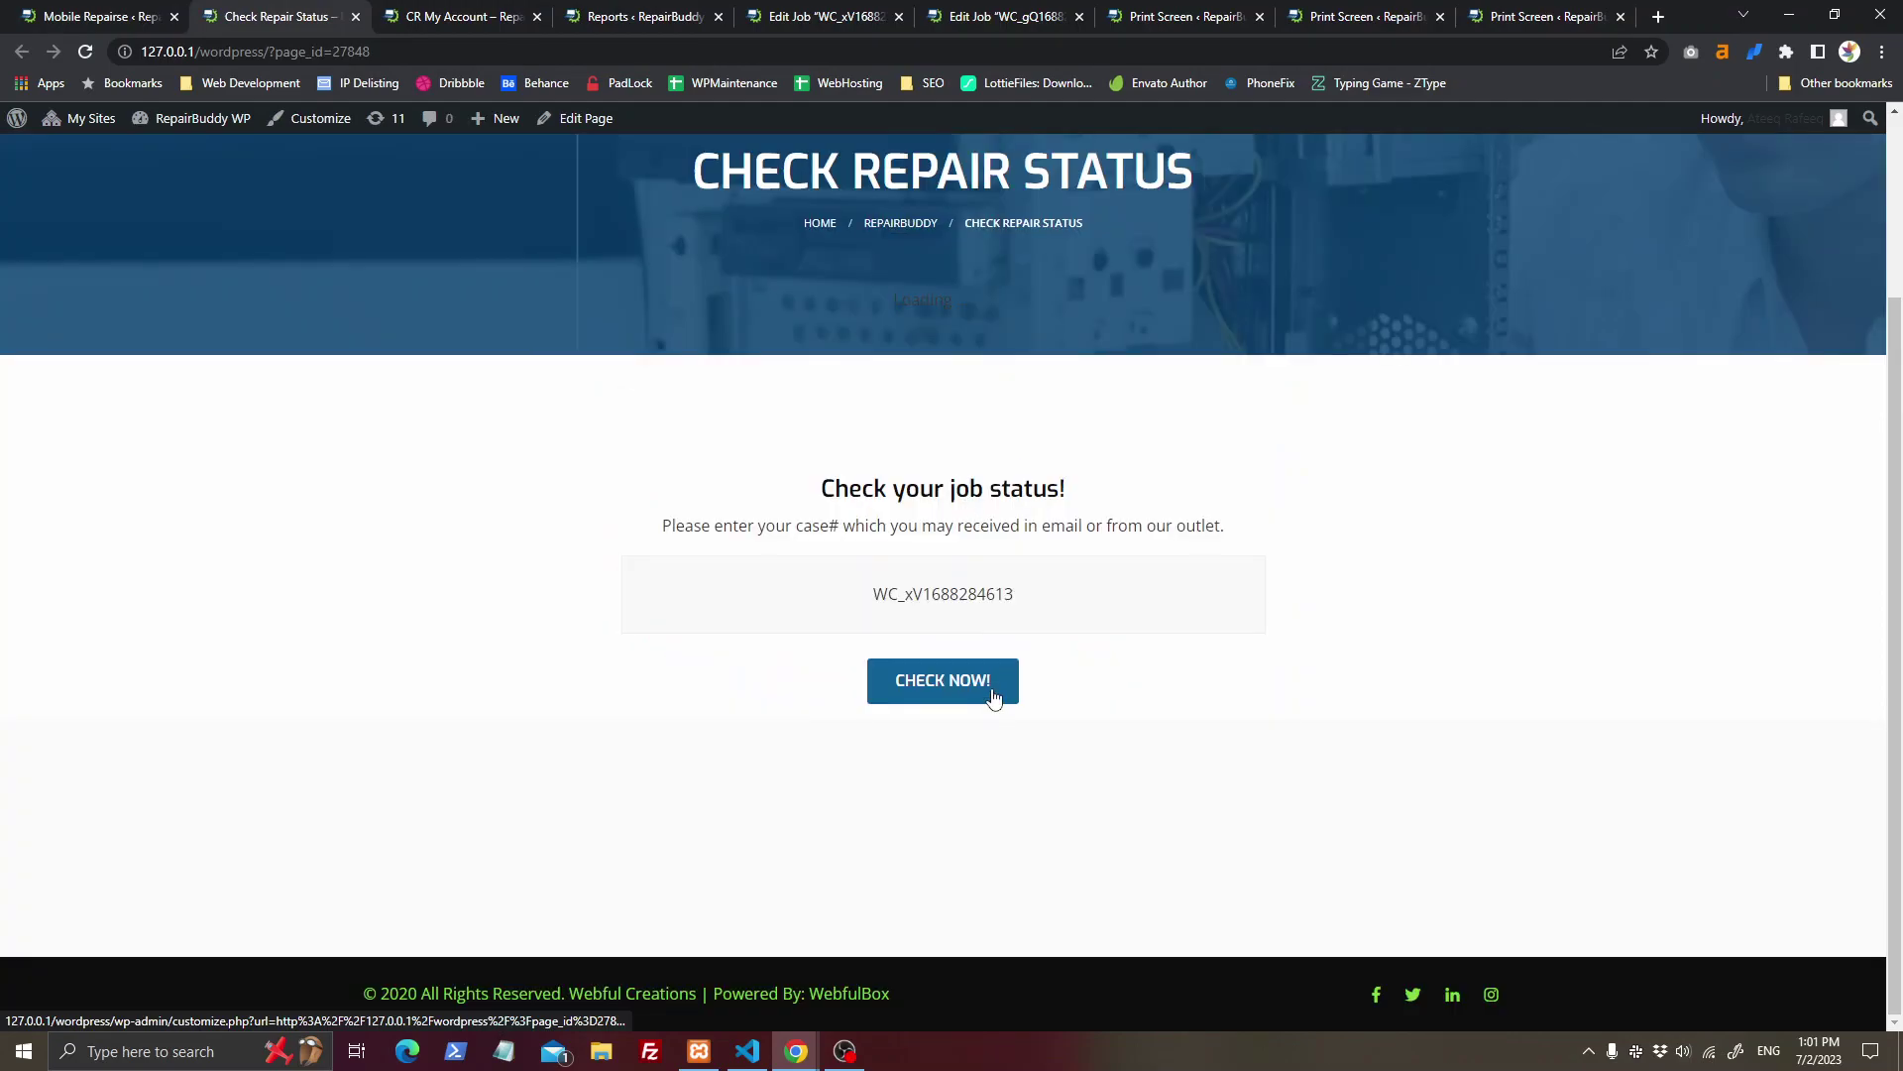
Step: Scroll through the status result showing the PAY NOW option
scroll(994, 698, "down", 2)
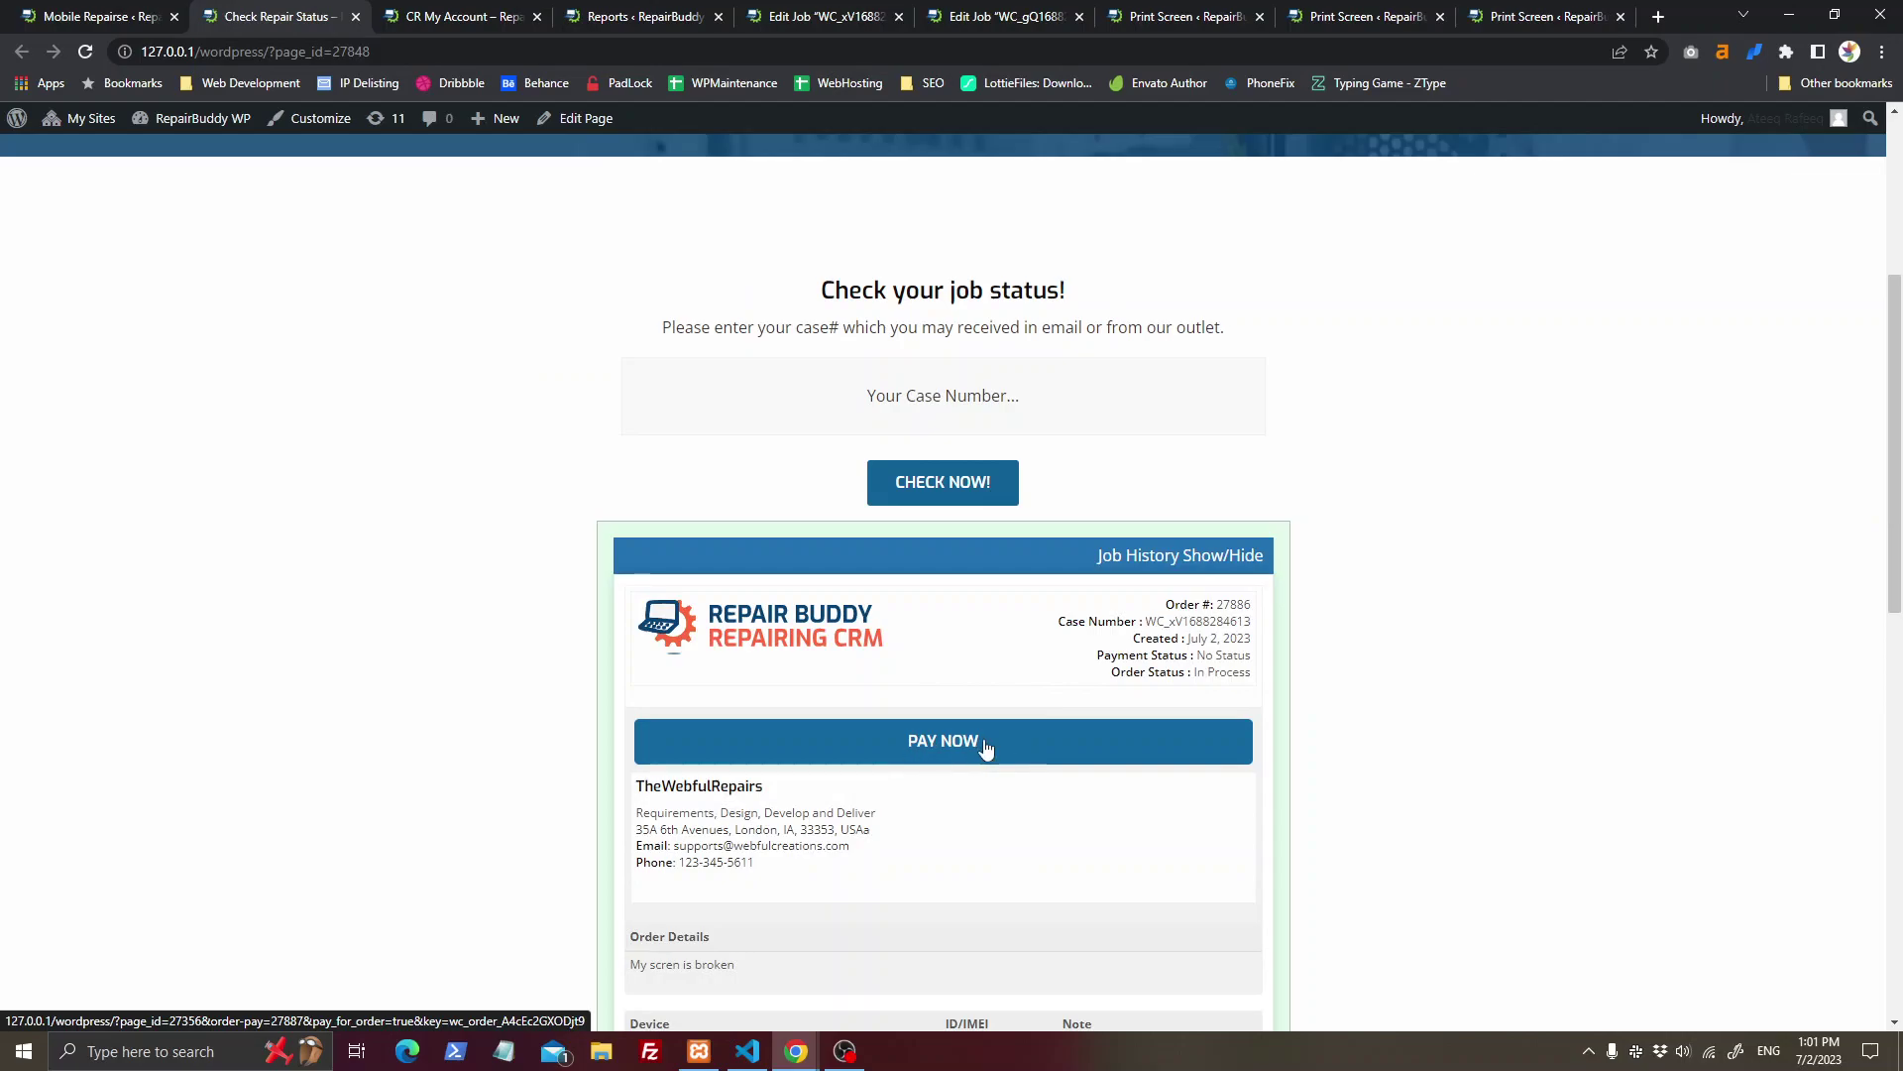
scroll(1138, 906, "down", 3)
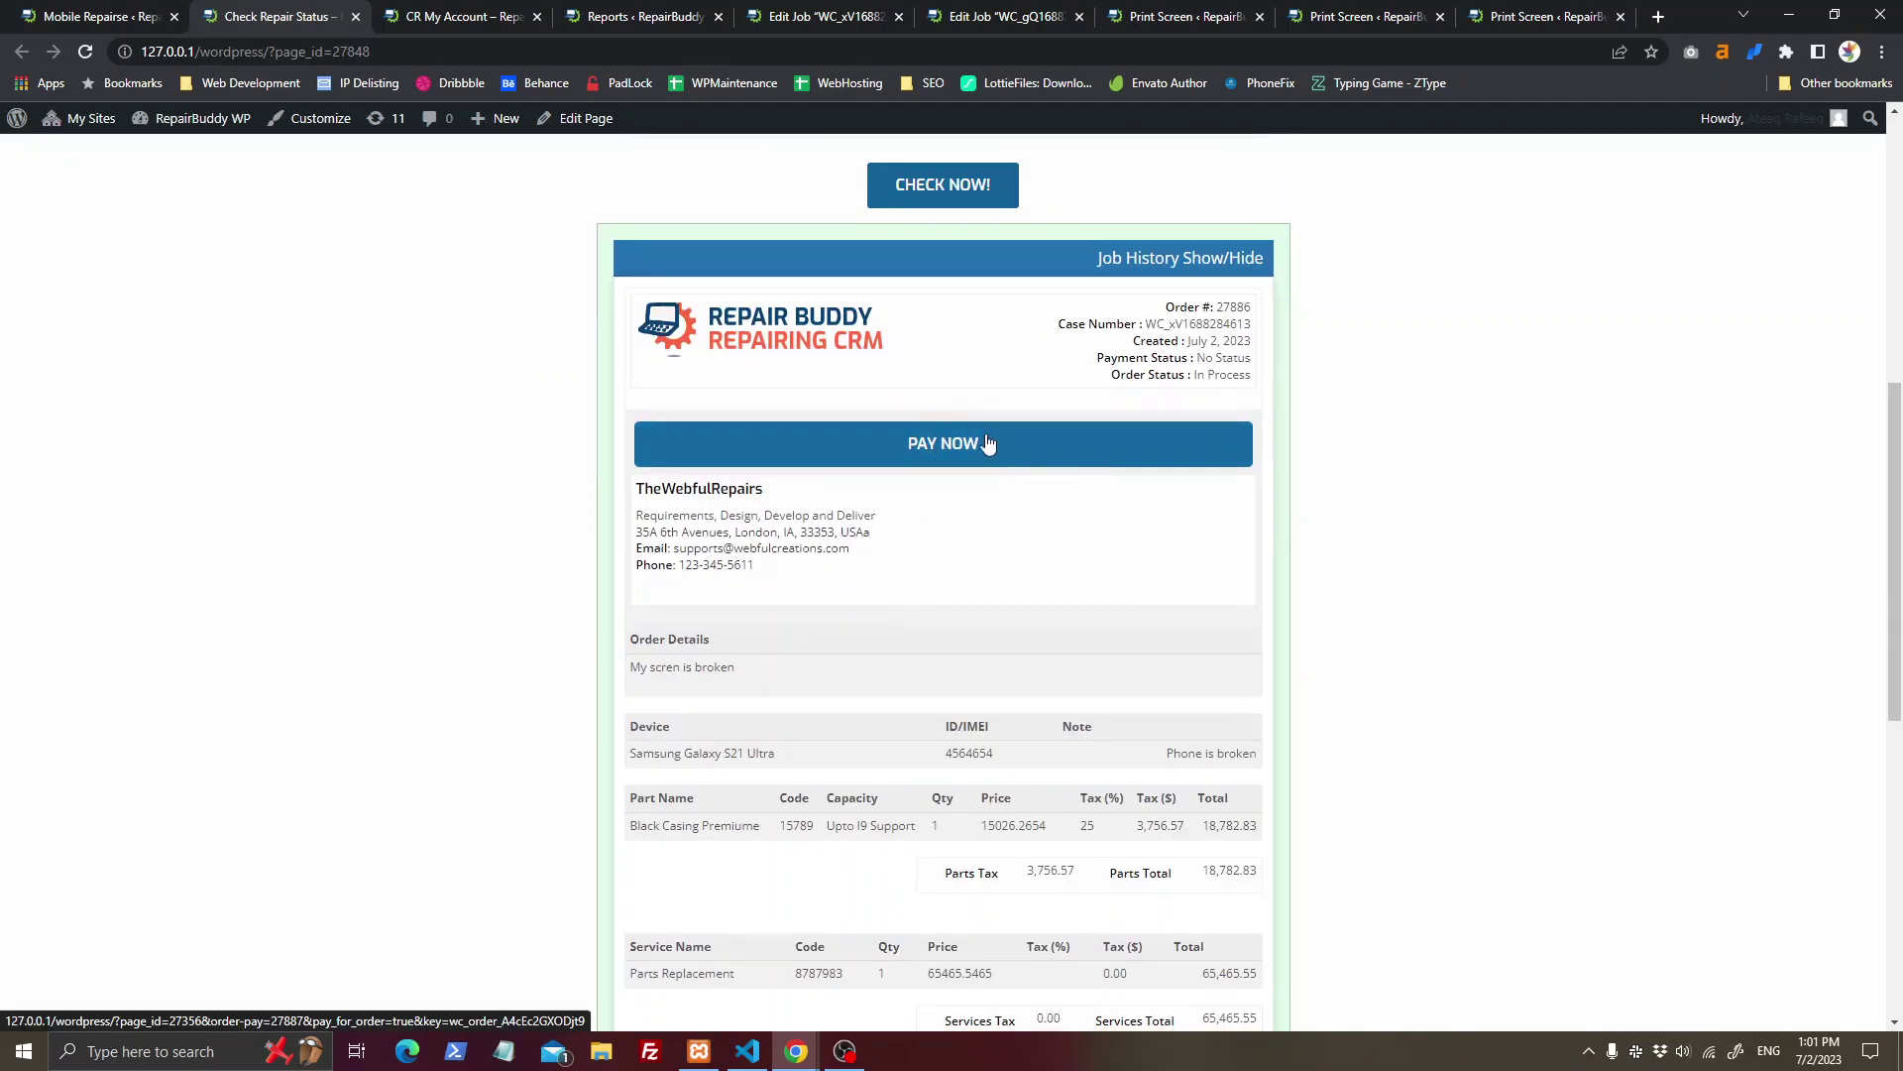
scroll(828, 582, "down", 4)
scroll(849, 681, "up", 6)
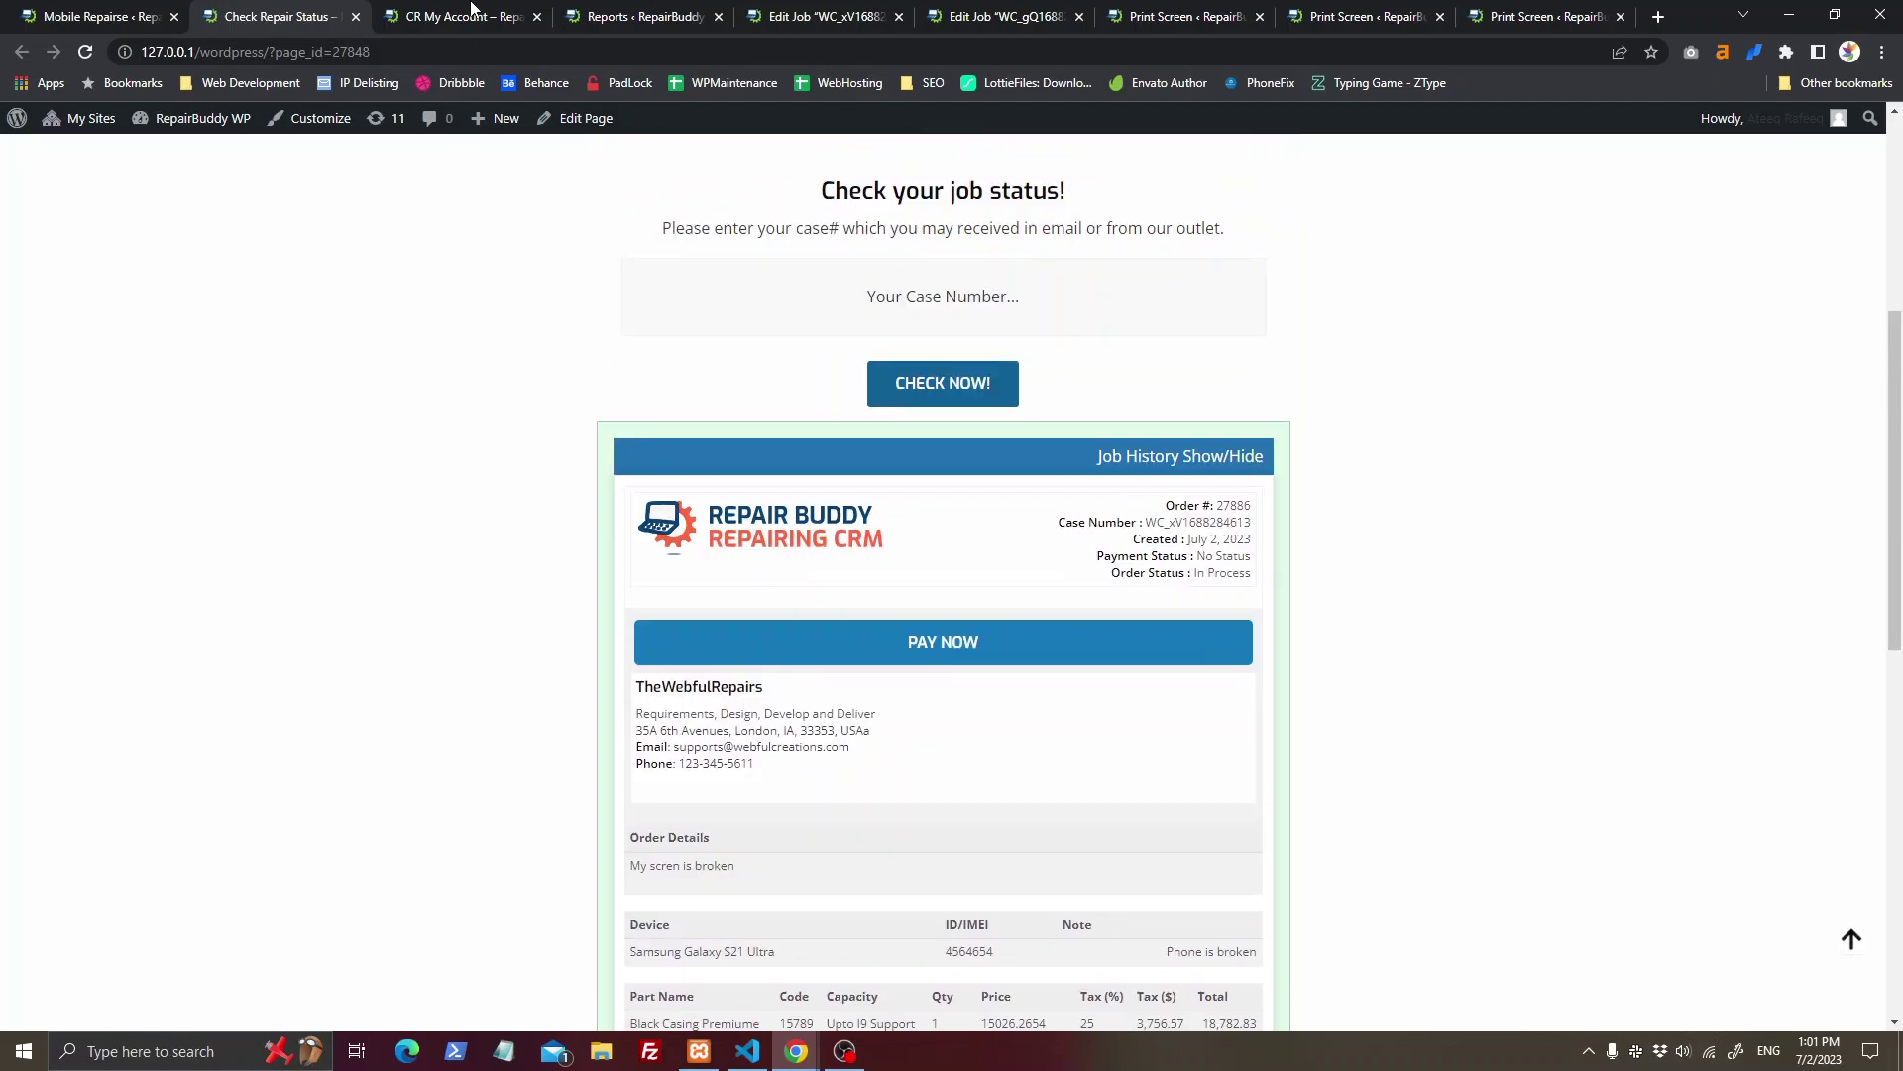
left_click(472, 8)
Step: Filter the customer's tickets to show only In Process ones
scroll(842, 509, "down", 5)
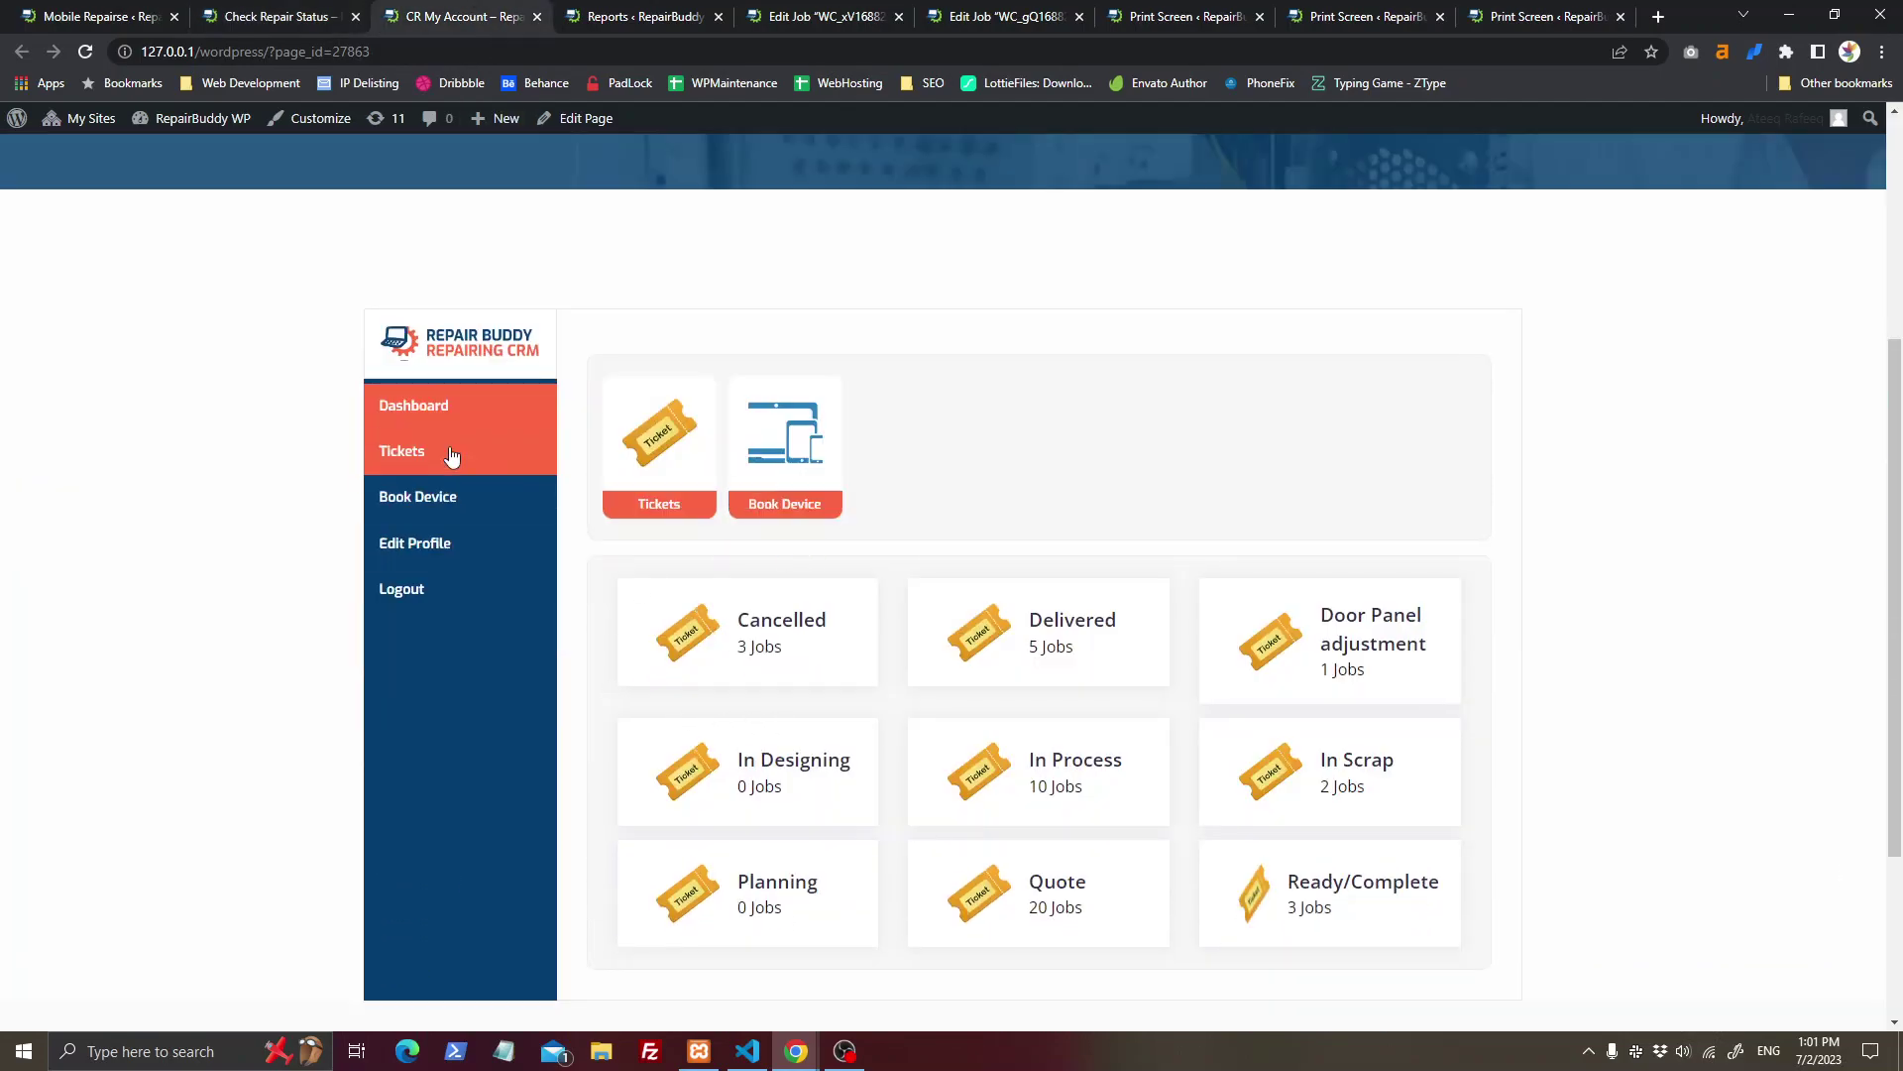
left_click(451, 455)
left_click(444, 405)
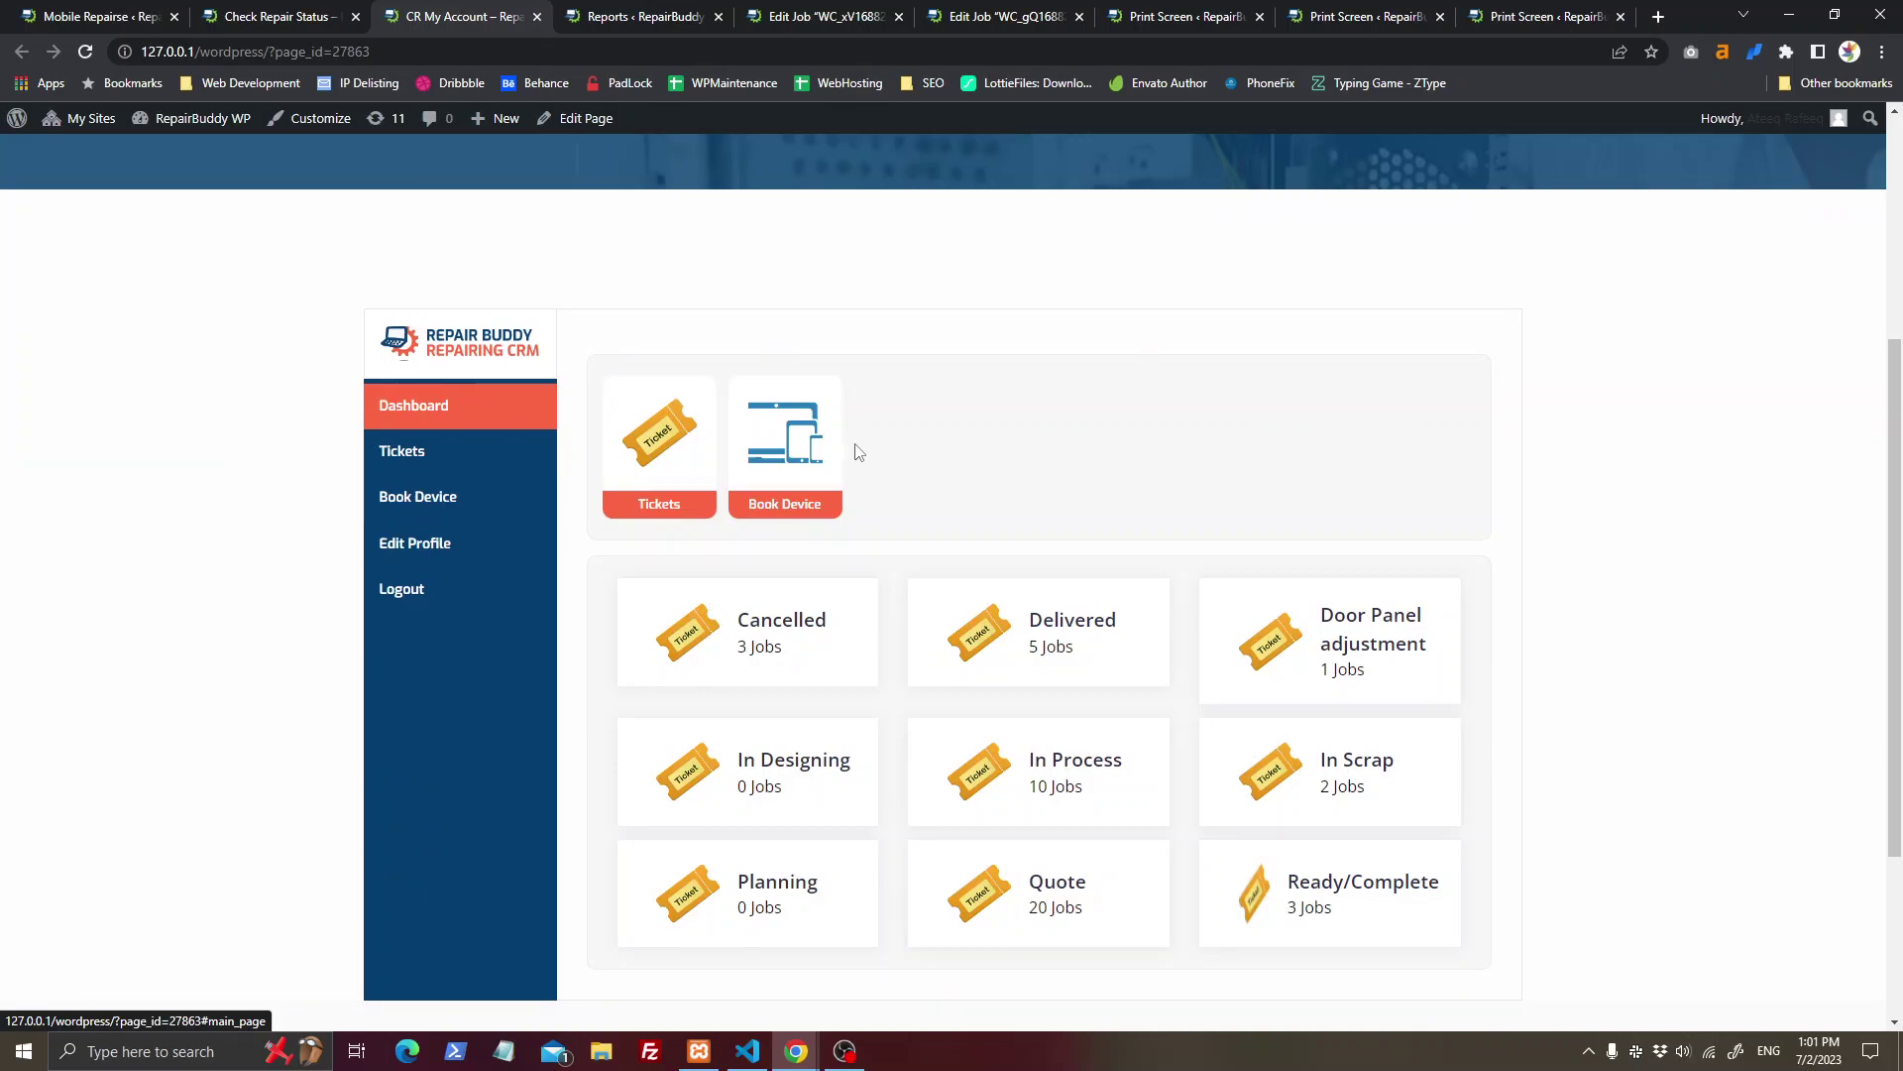
scroll(1097, 369, "up", 4)
left_click_drag(838, 407, 1252, 386)
left_click(1252, 387)
scroll(1244, 406, "down", 4)
left_click(461, 477)
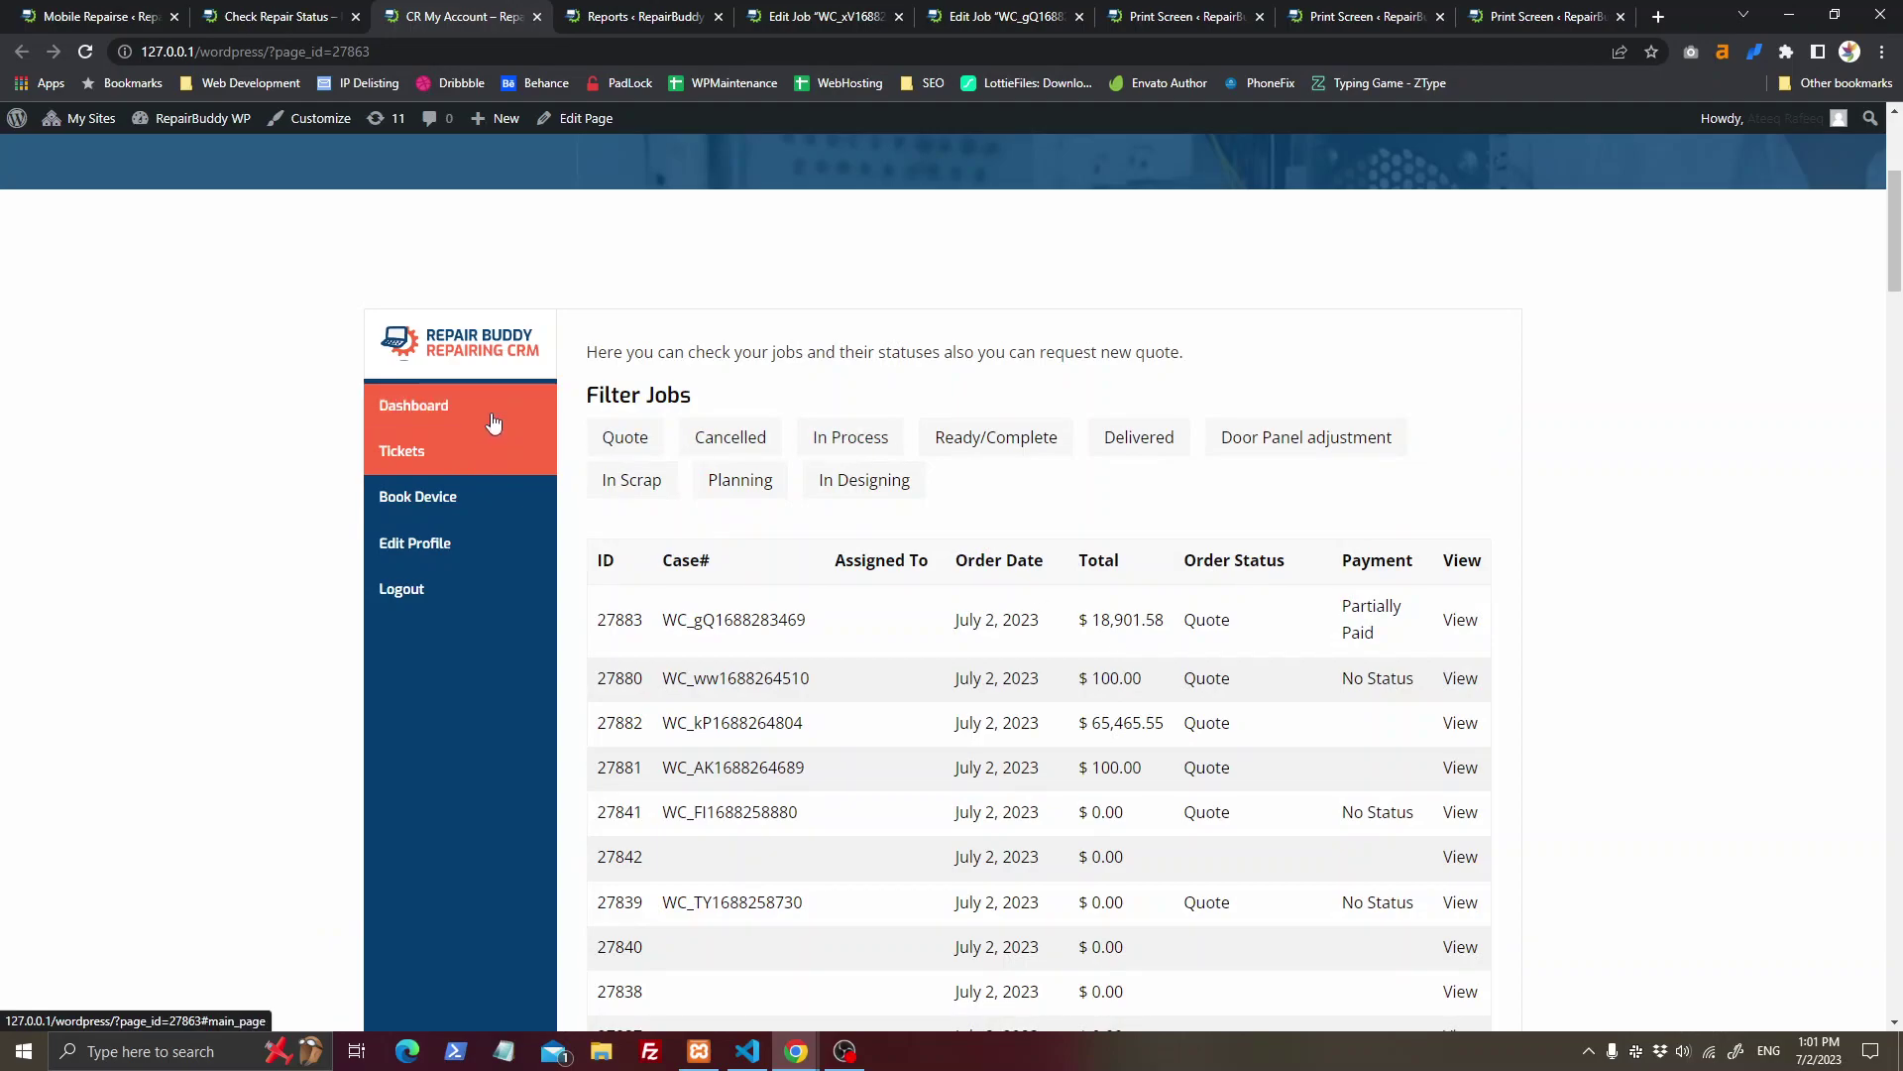
left_click(501, 416)
left_click(508, 461)
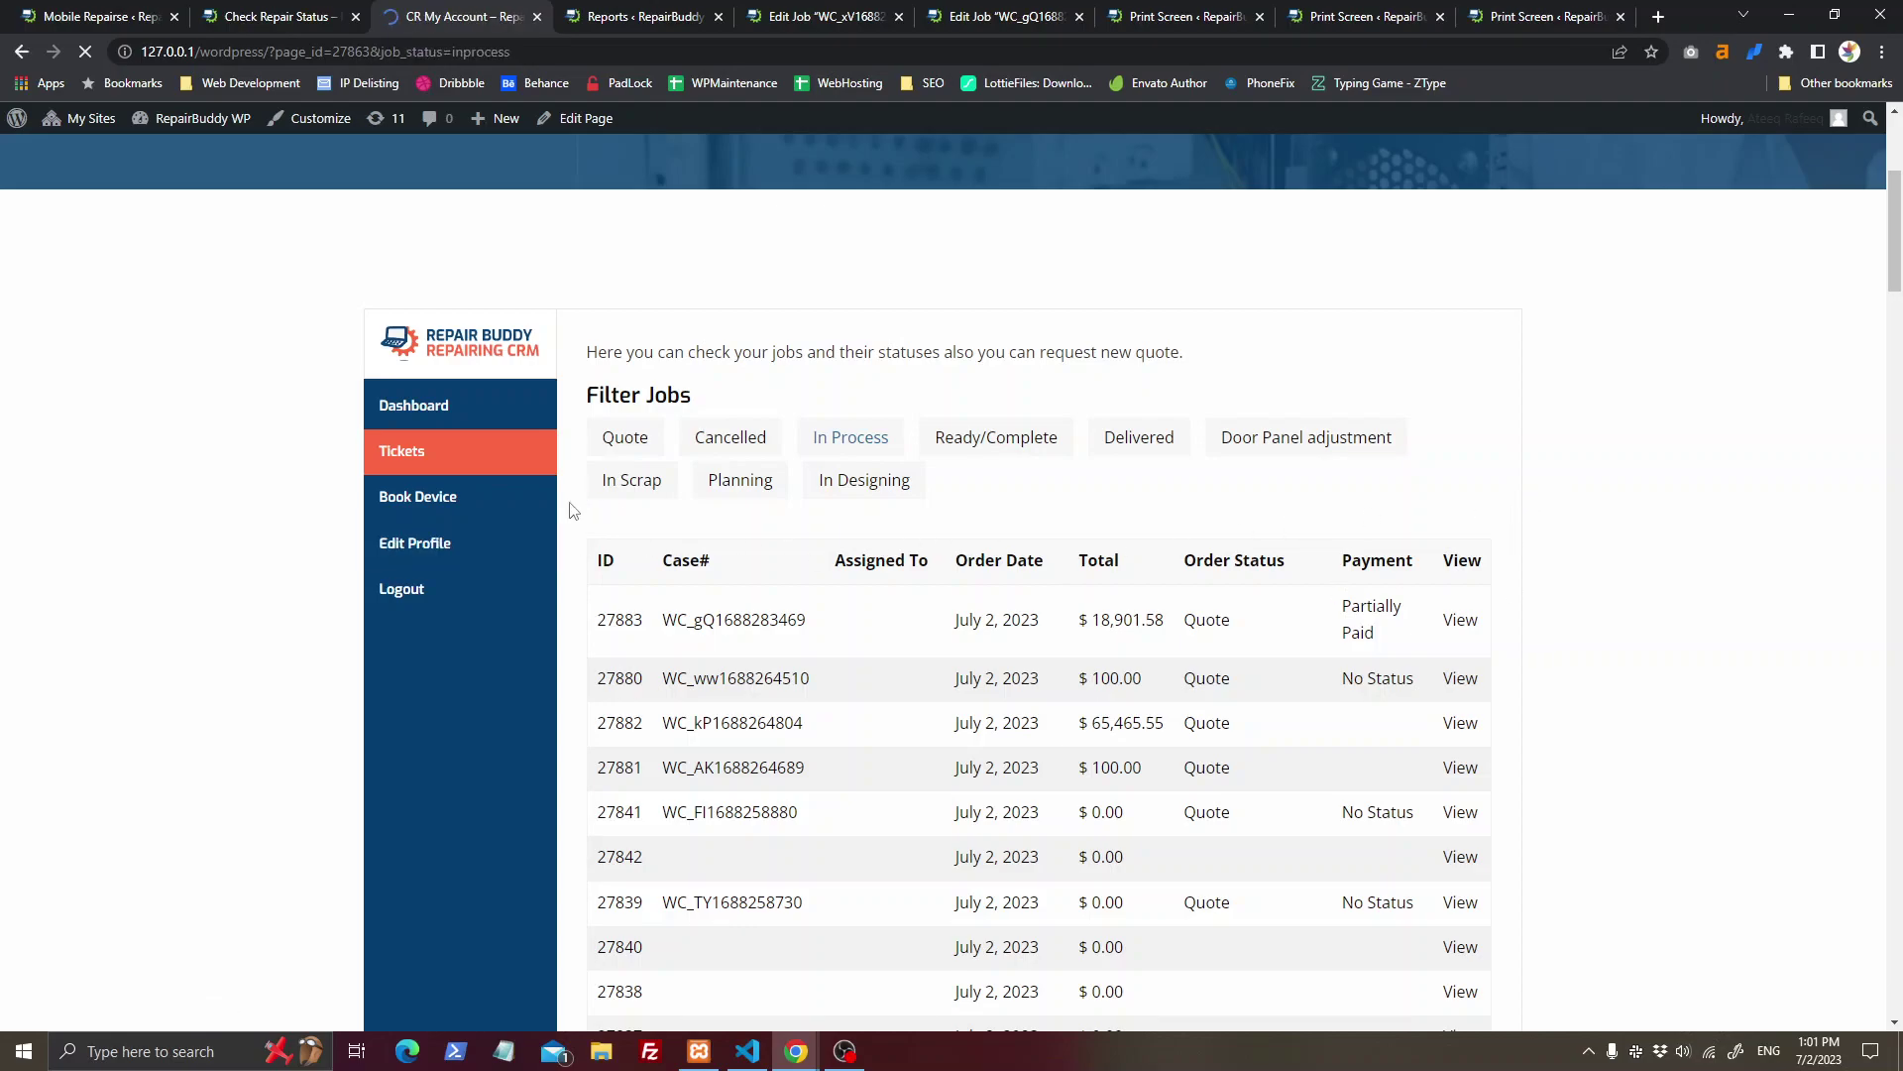
Step: View the first In Process job, showing $ 84,273.38 received and $ 0.00 balance
scroll(904, 582, "down", 3)
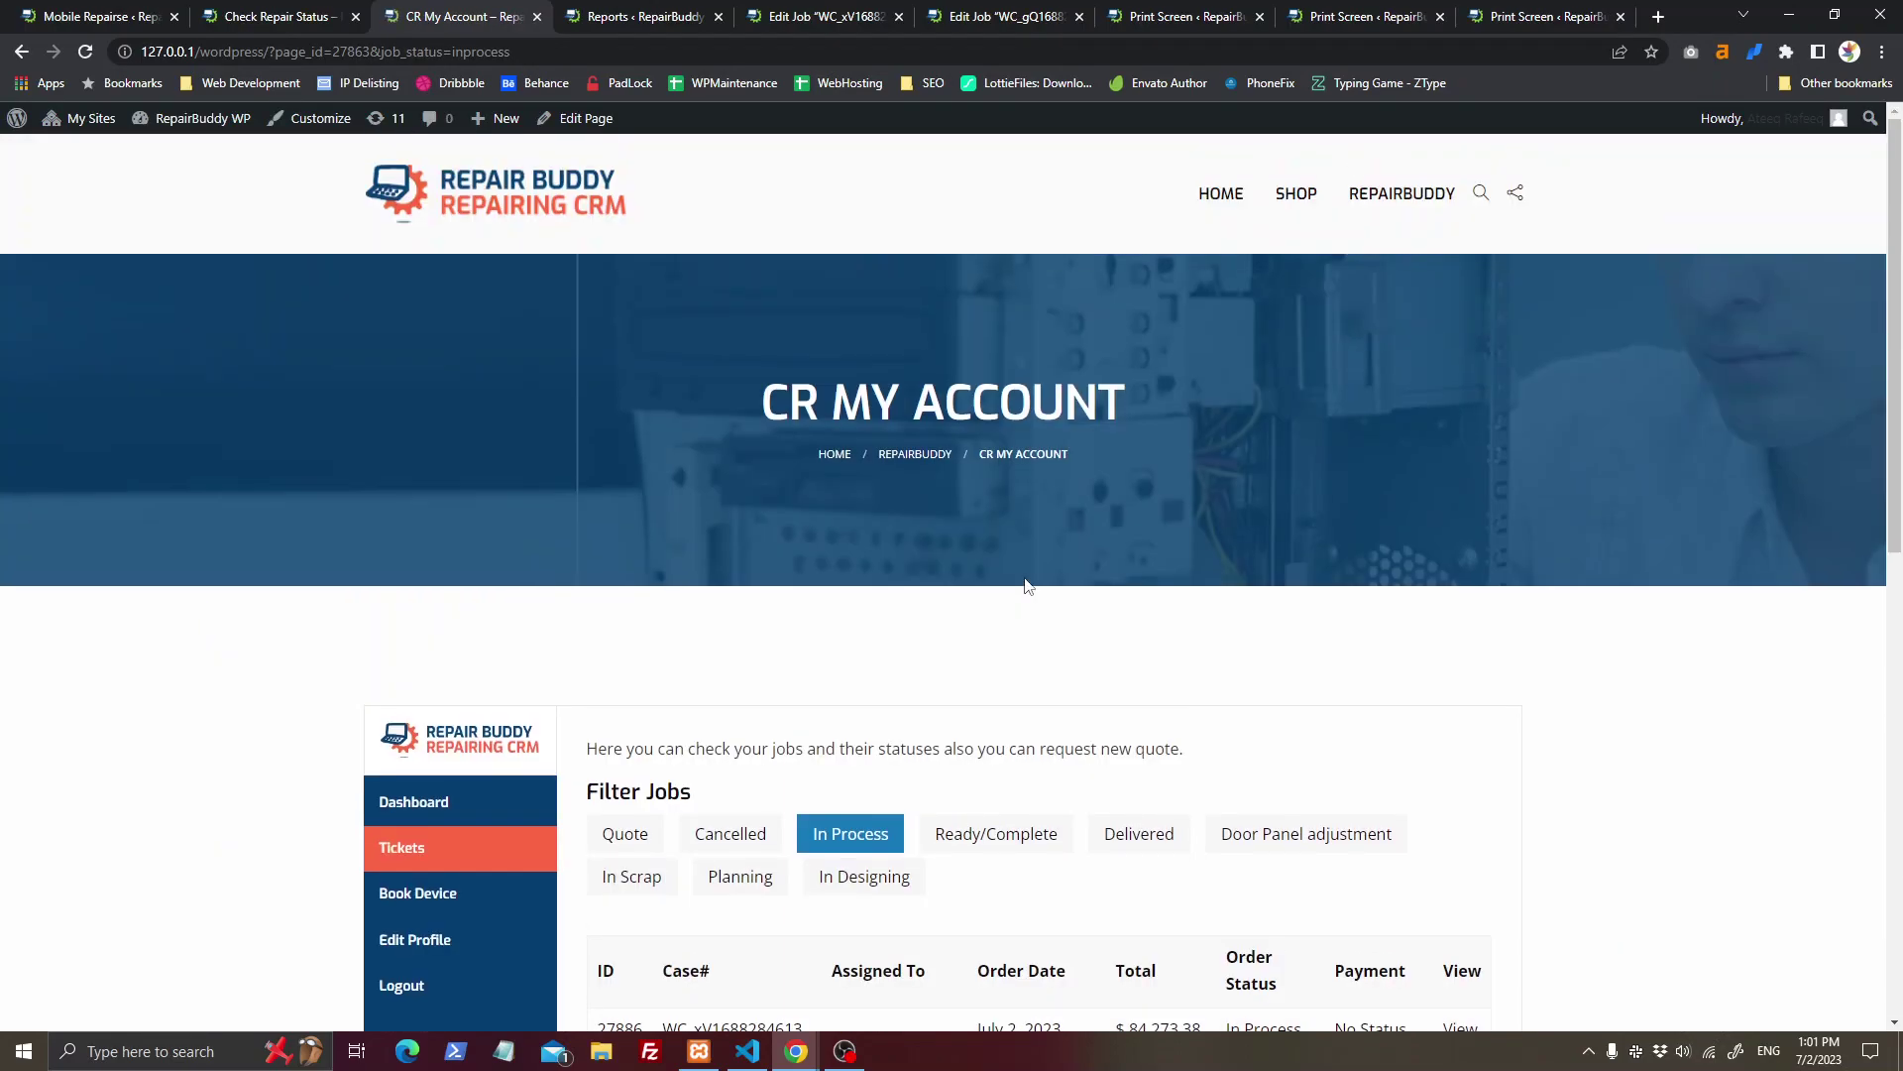
scroll(1080, 600, "down", 6)
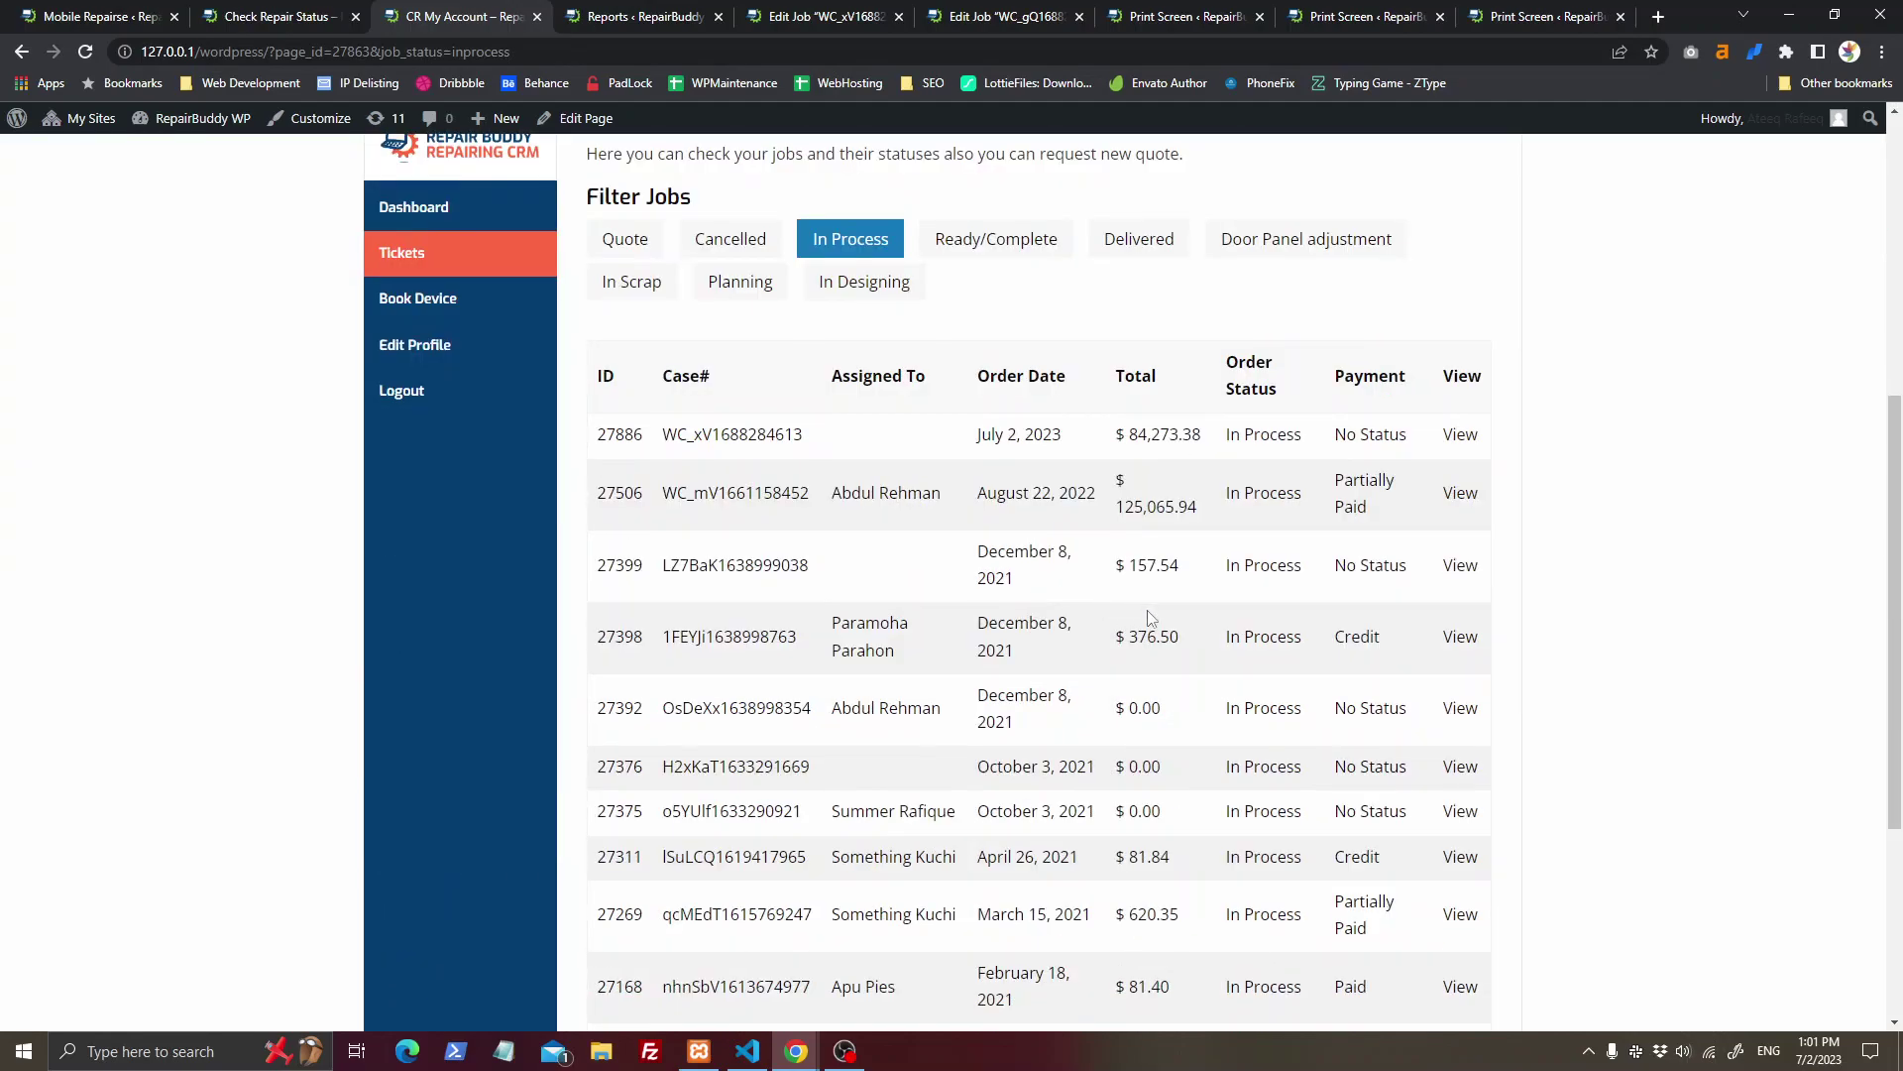
left_click(1474, 439)
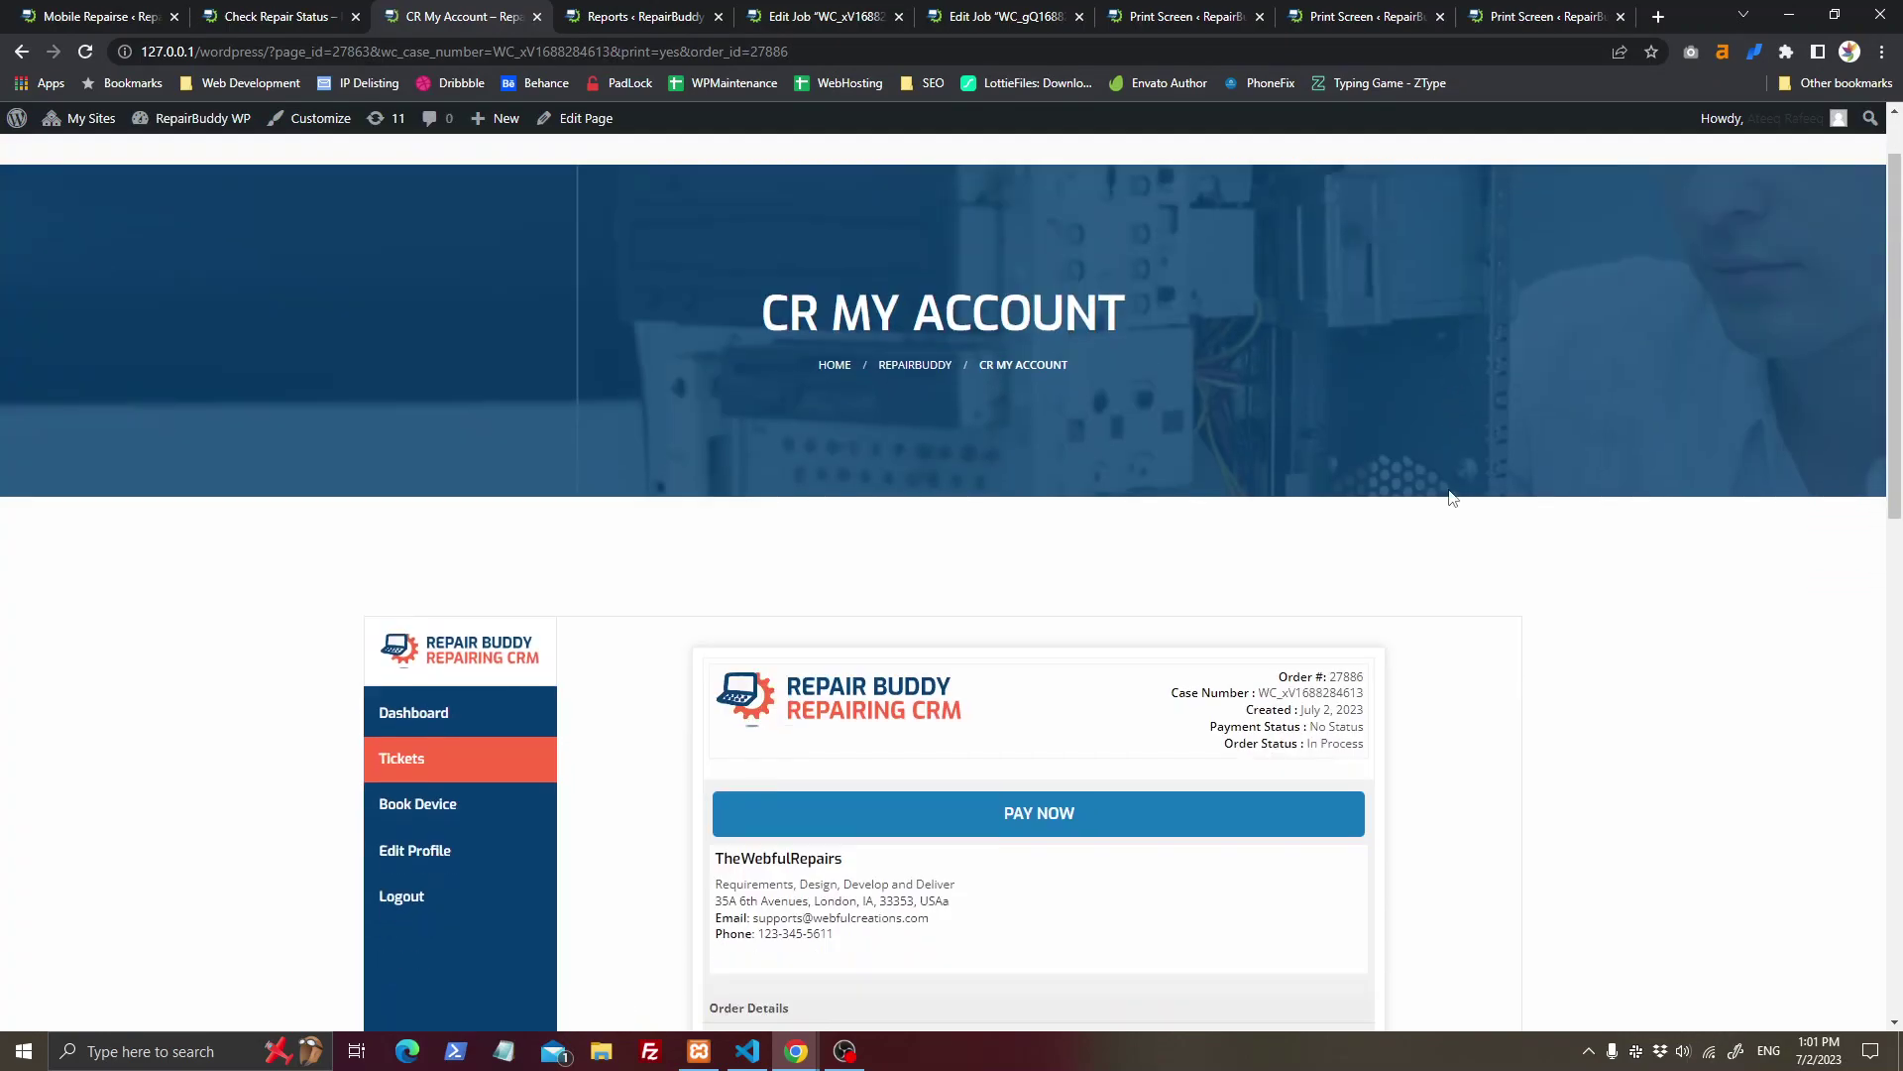
scroll(1075, 506, "down", 3)
scroll(1247, 753, "down", 4)
scroll(1247, 754, "down", 2)
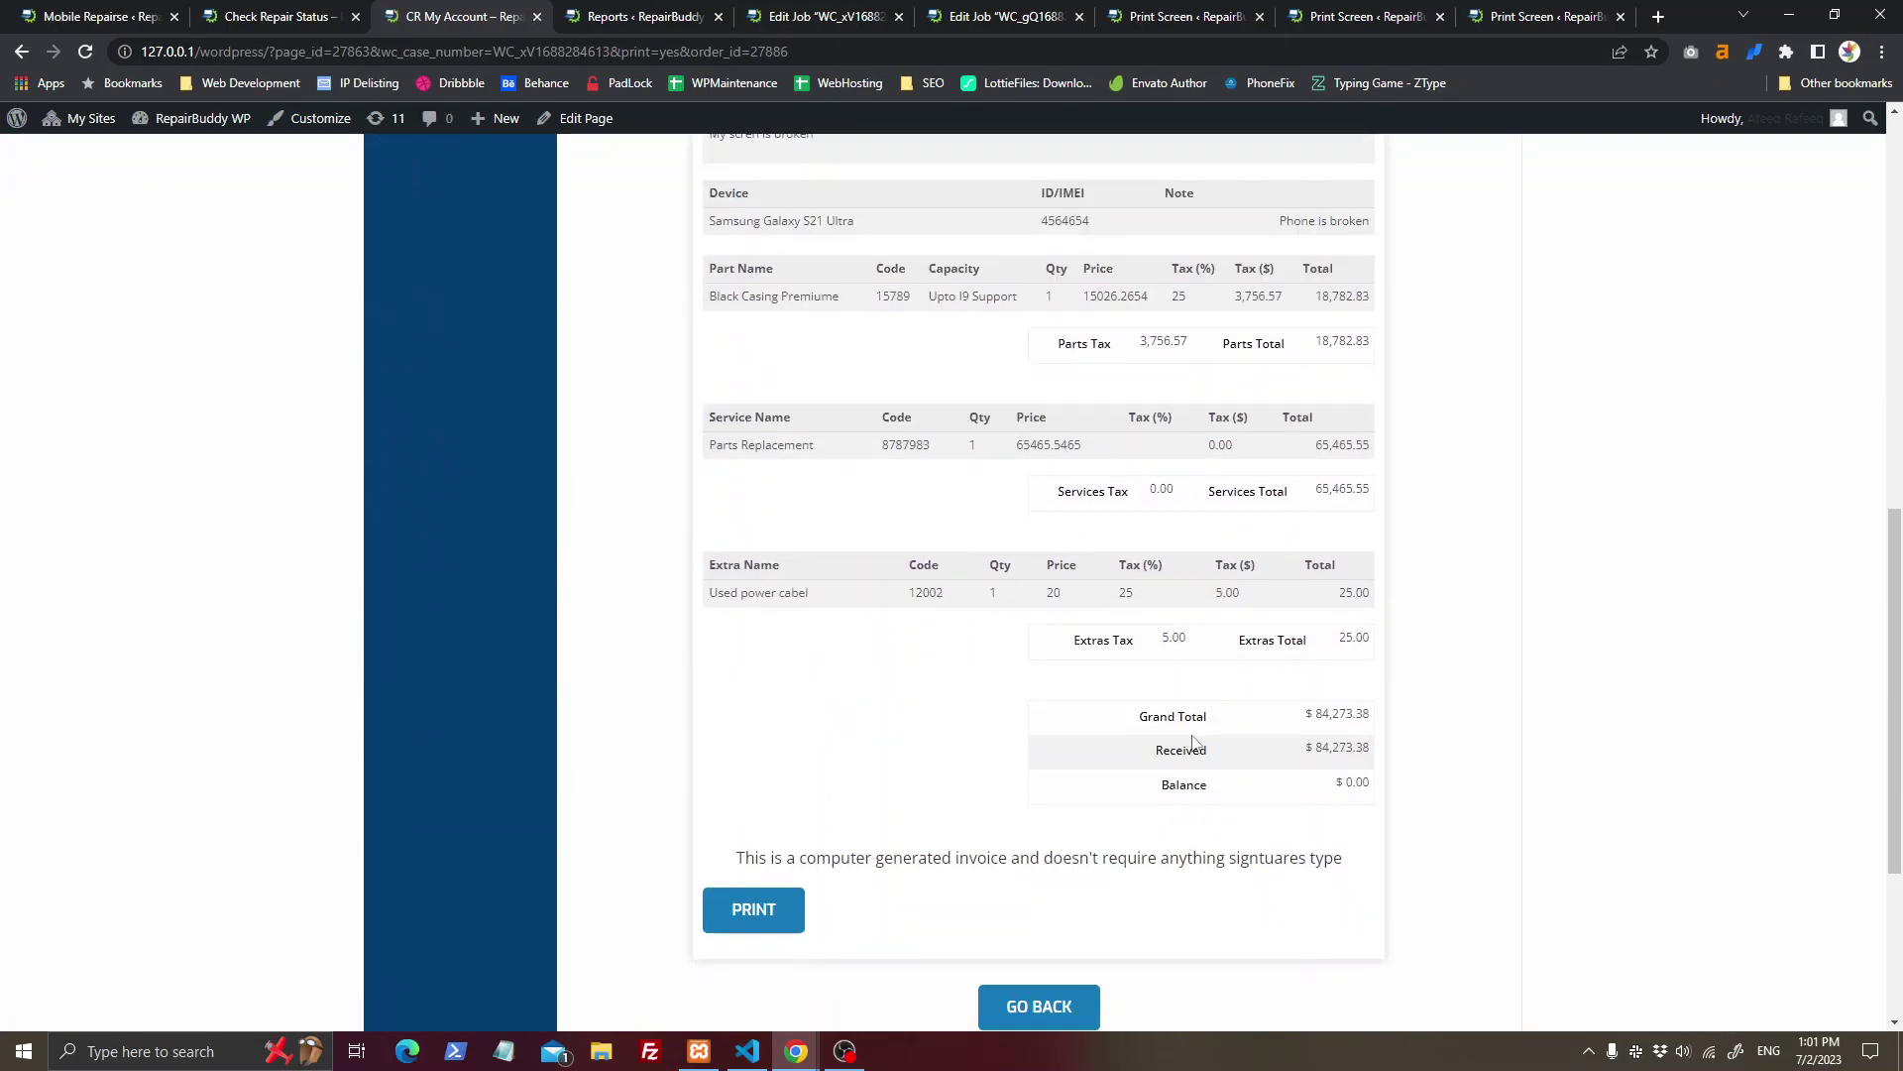
scroll(1090, 595, "up", 15)
Step: Visit the Book Device panel and then the shop's My Account page
left_click(464, 603)
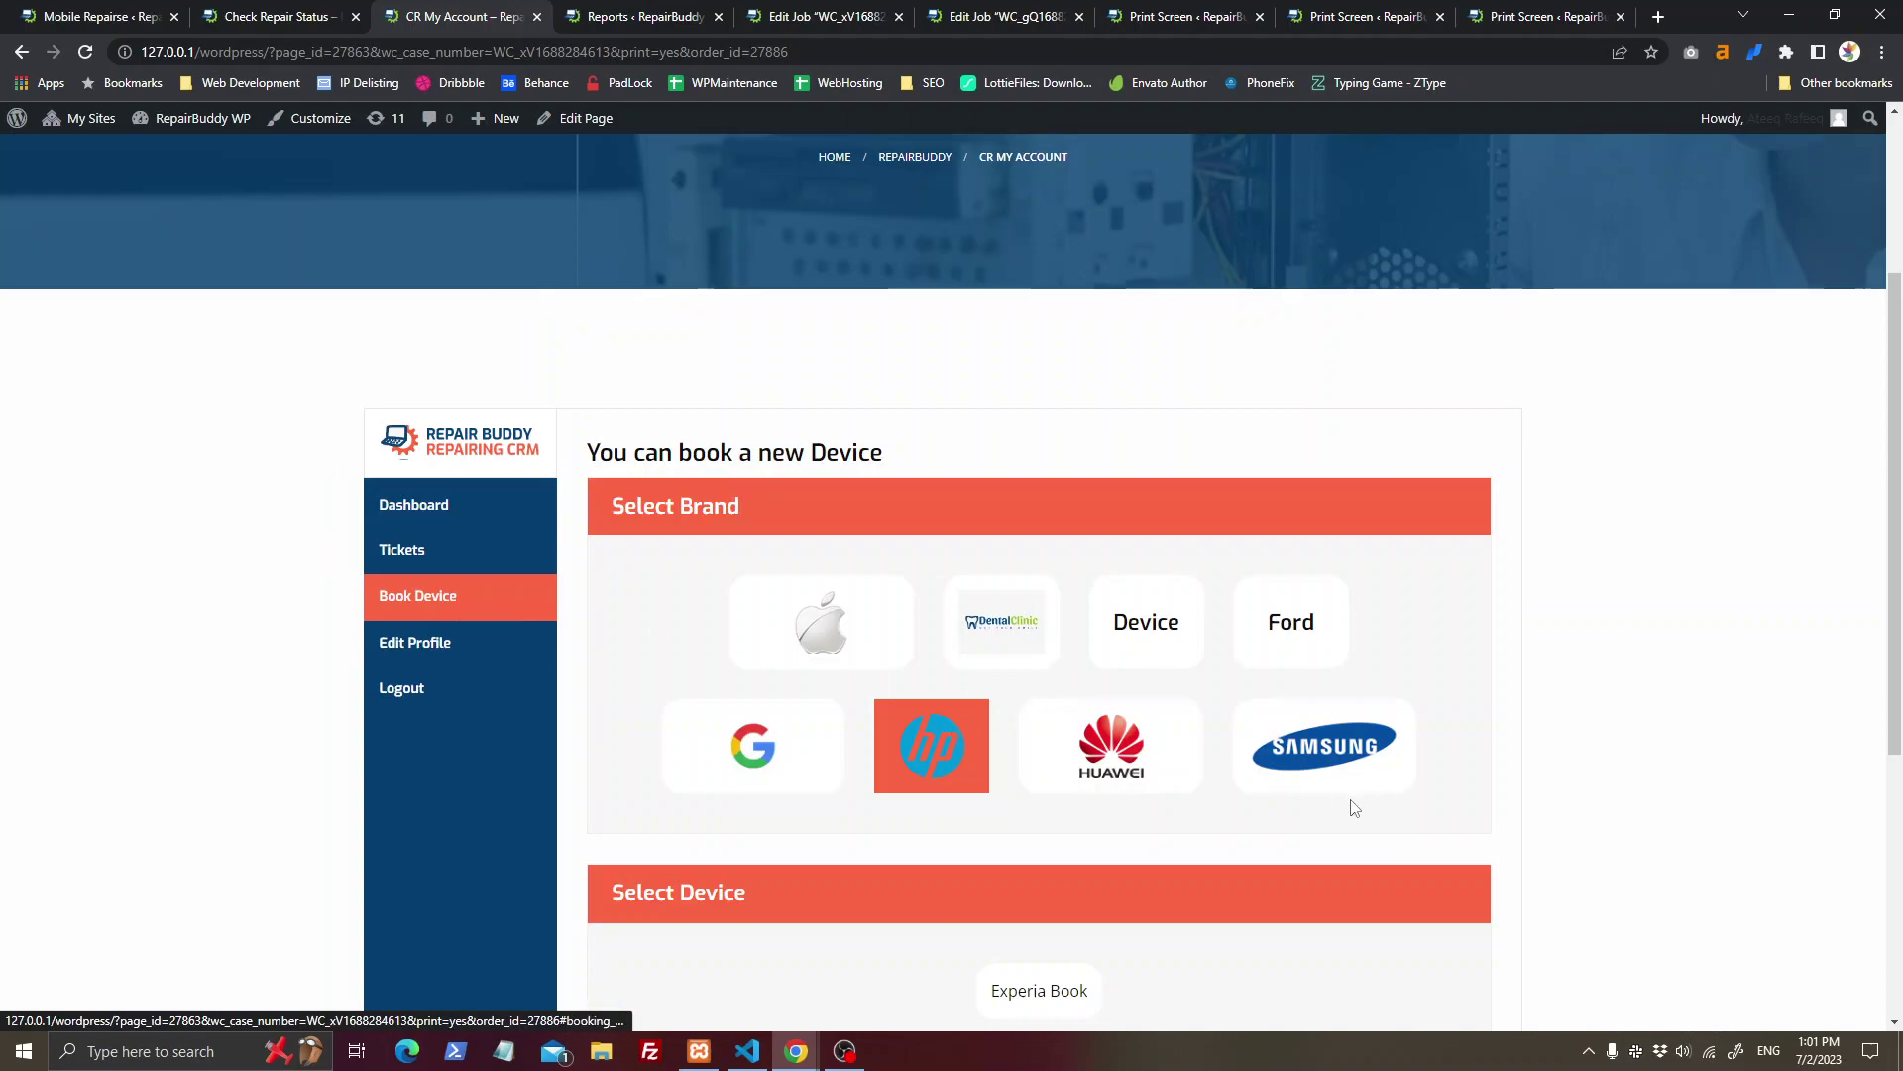
scroll(1351, 803, "down", 4)
scroll(725, 575, "up", 6)
scroll(555, 594, "up", 1)
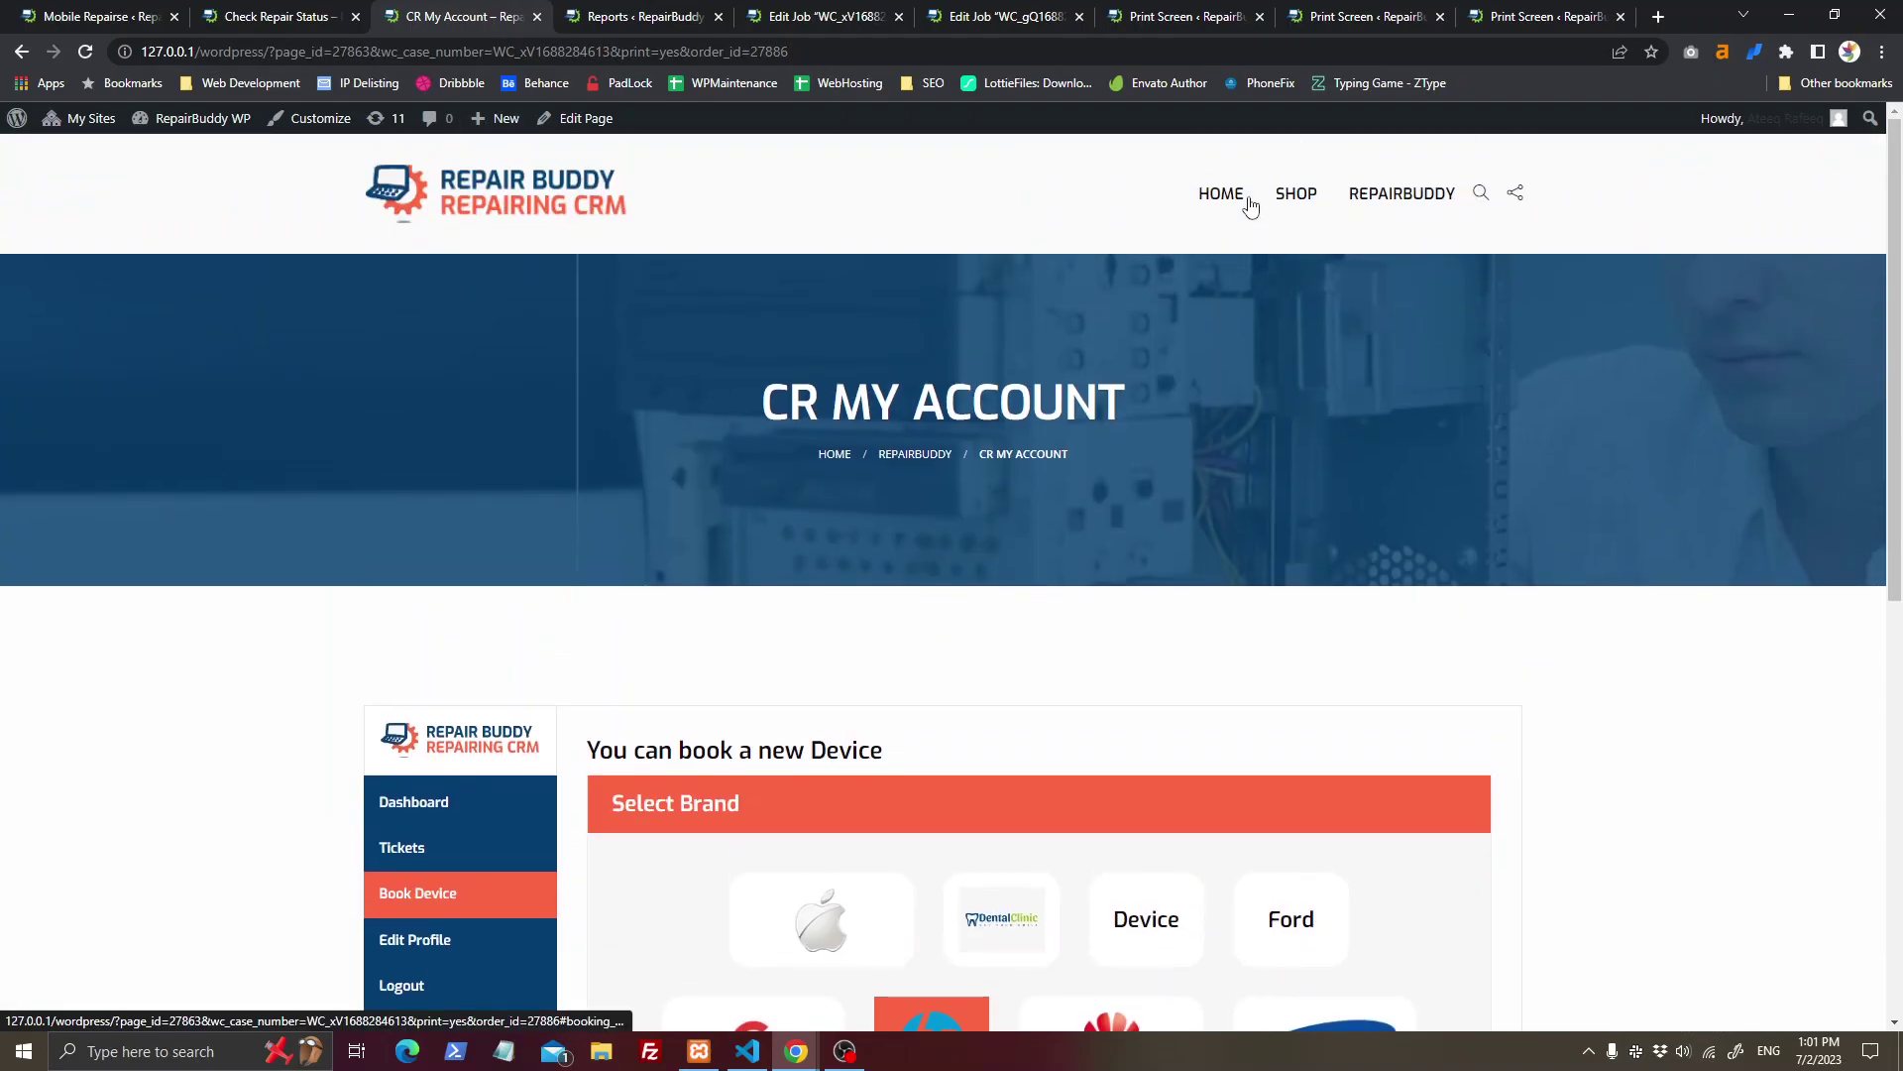
mouse_move(1296, 195)
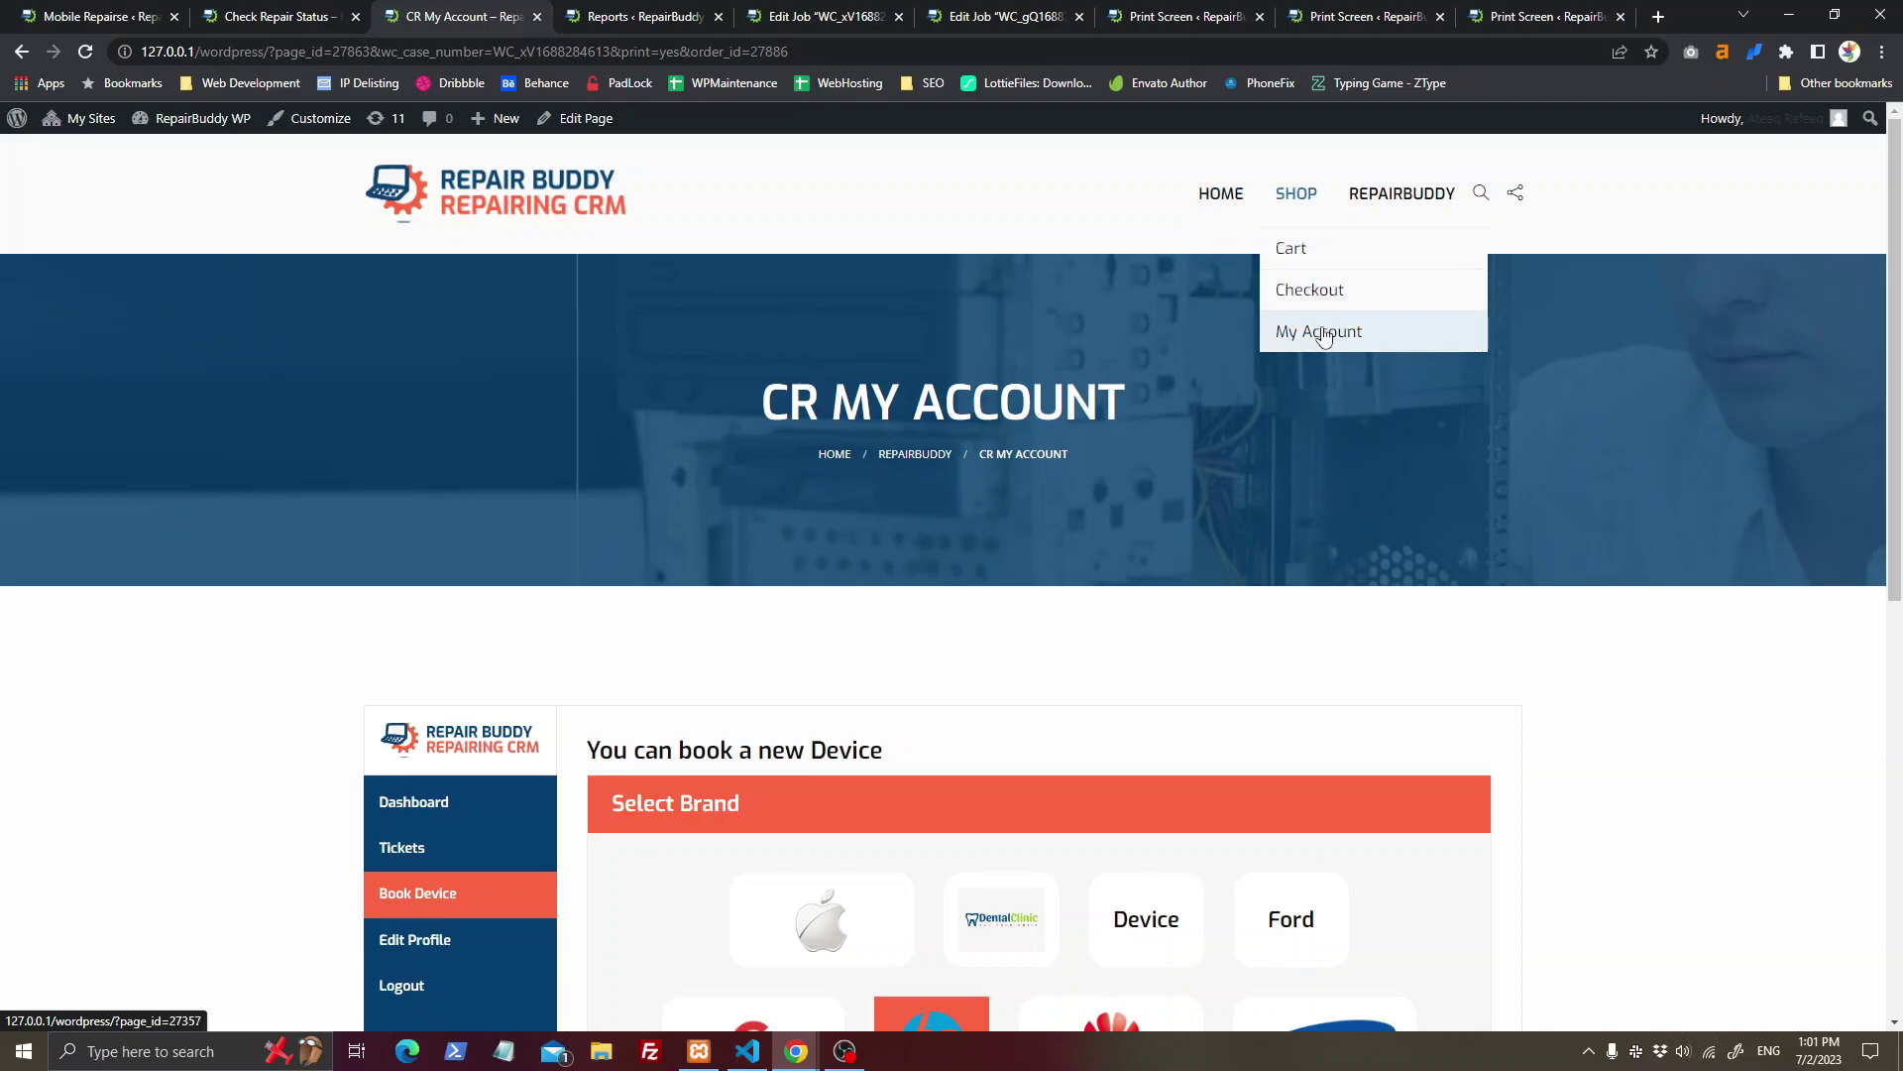
left_click(1279, 331)
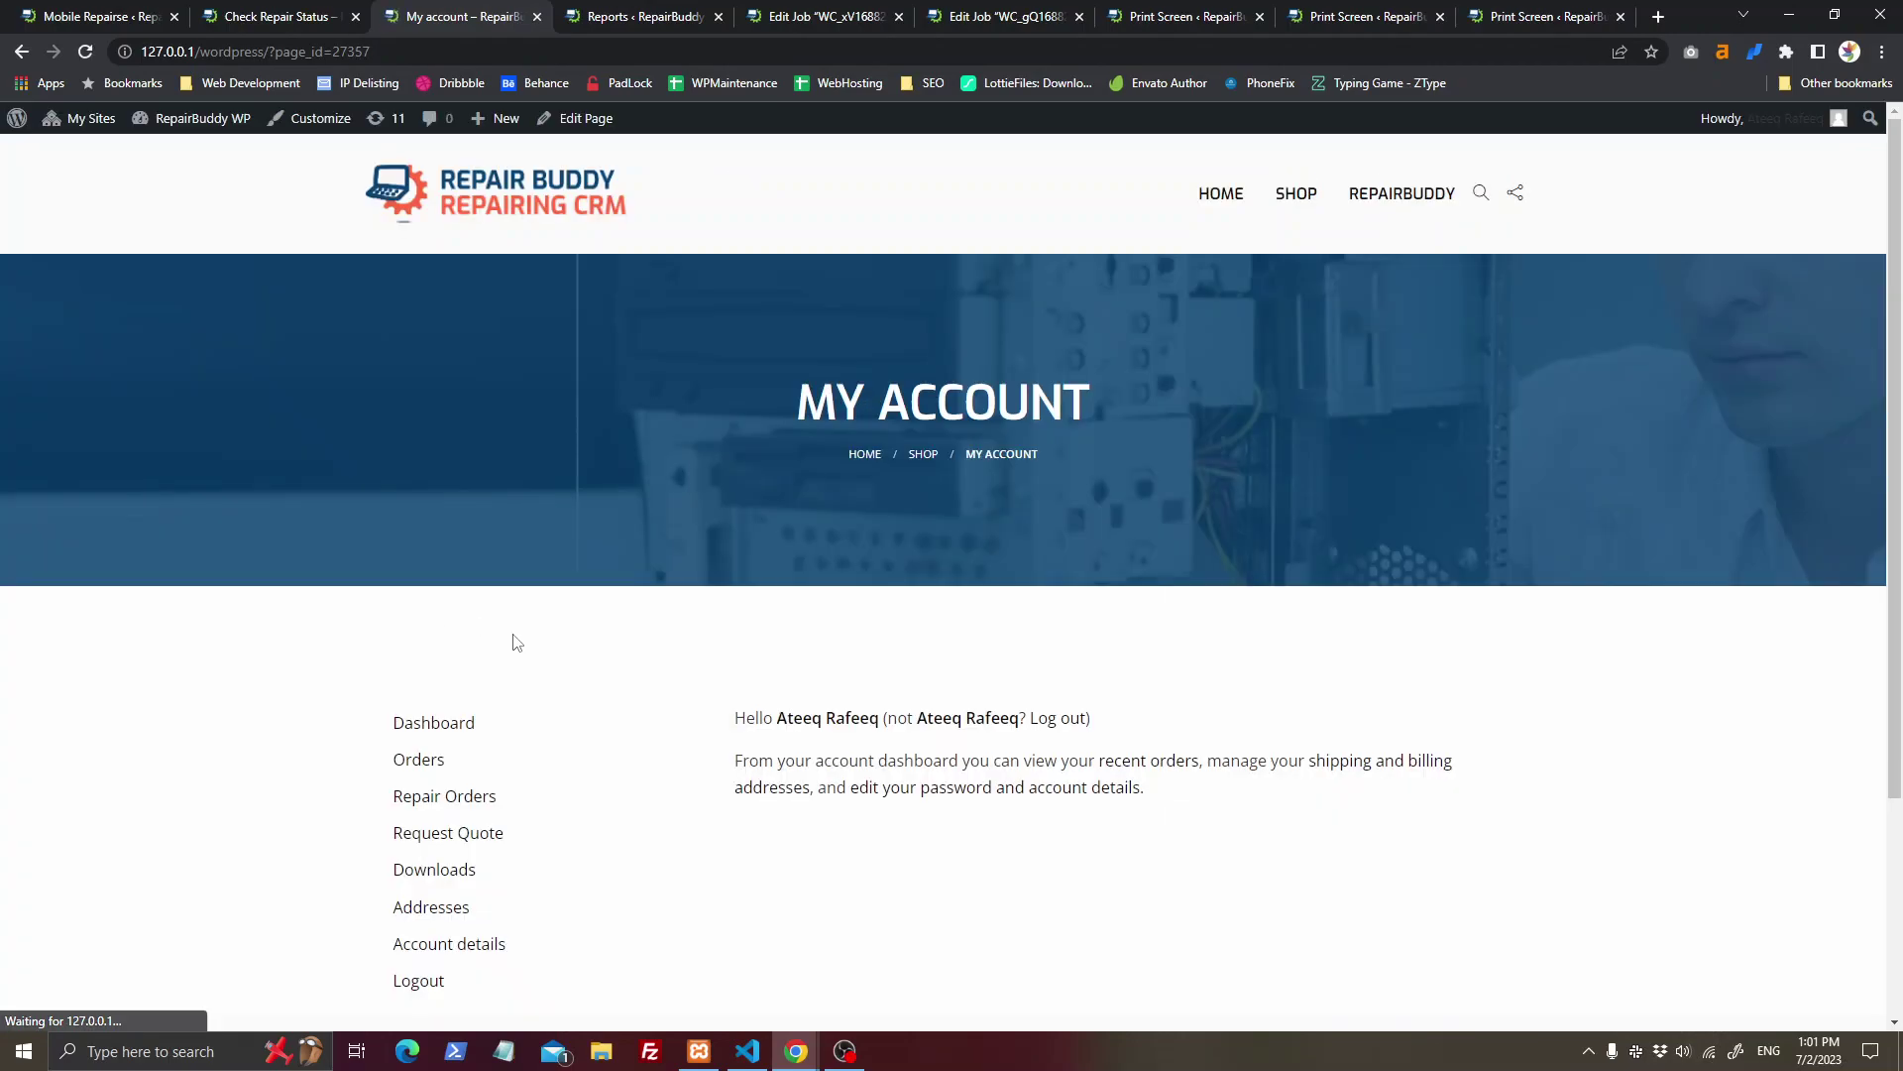
Step: Review the customer's repair orders list, then close the My Account tab
left_click(465, 803)
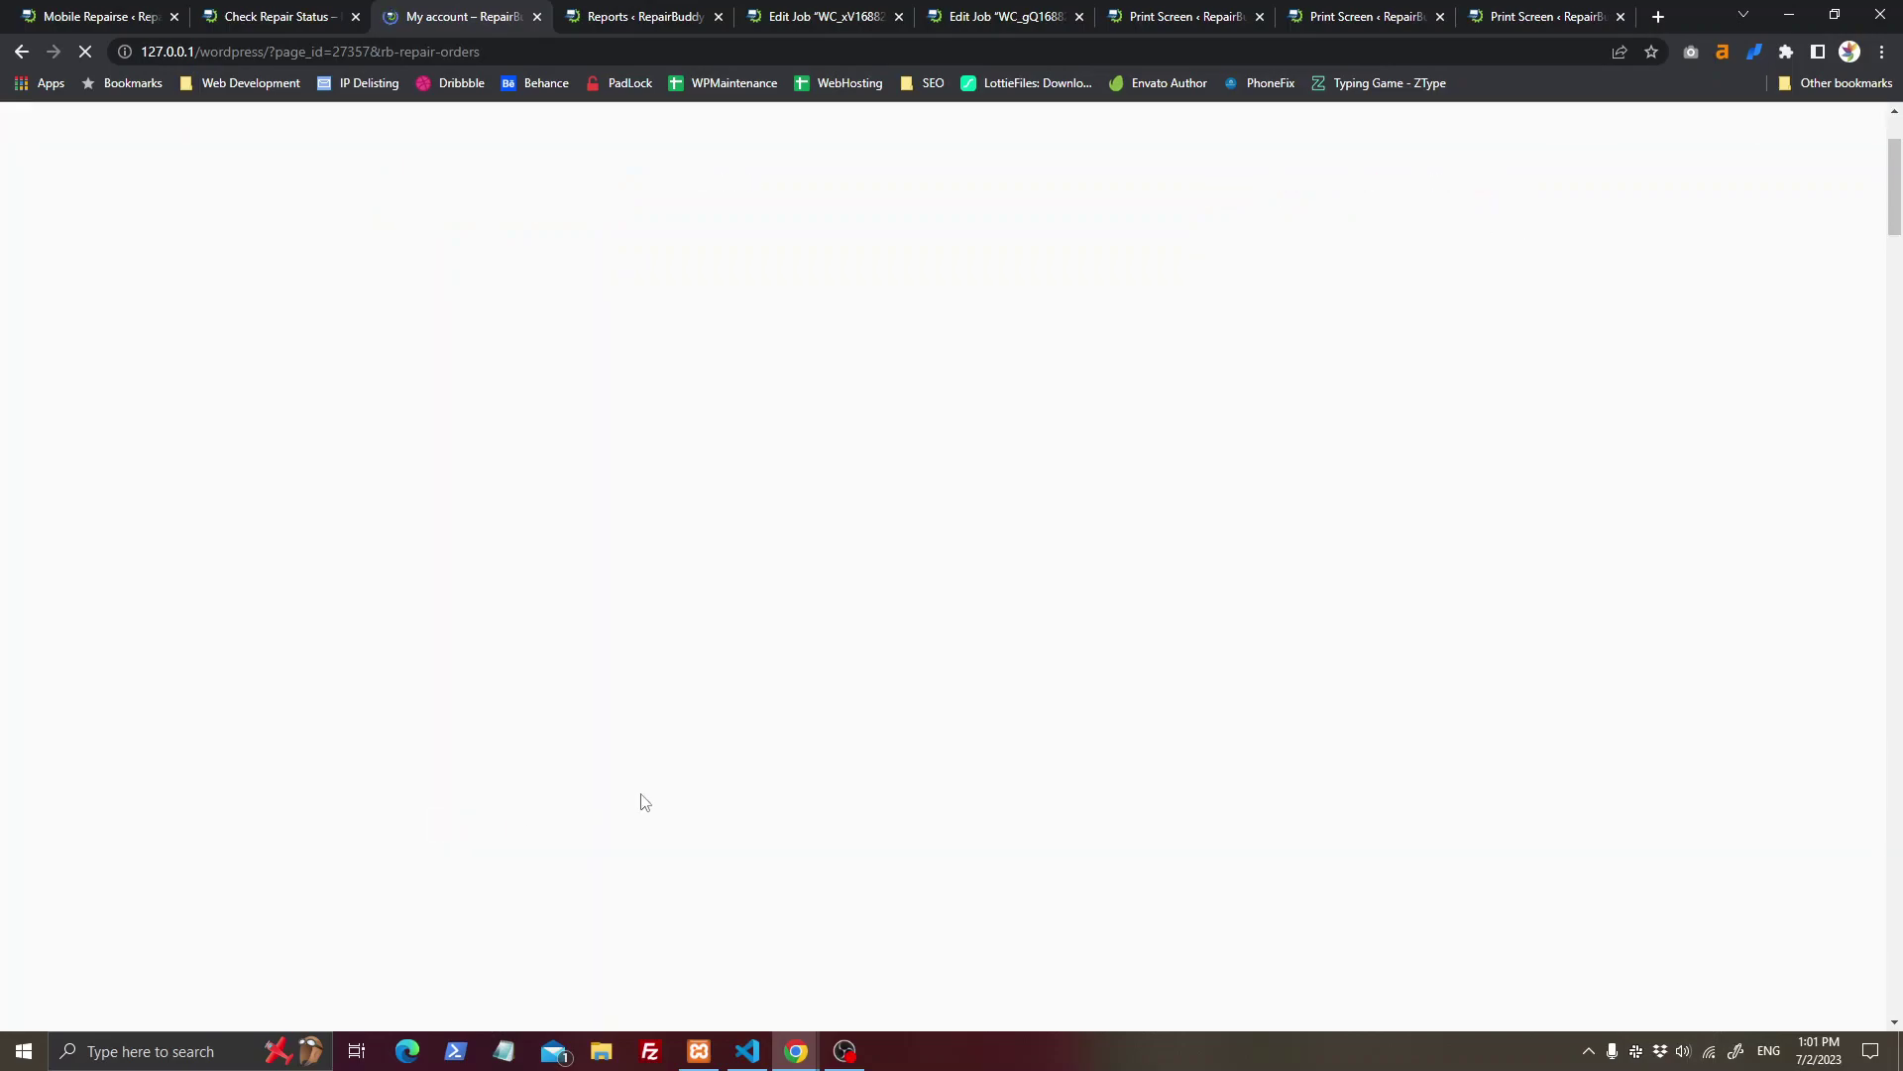
scroll(532, 615, "down", 3)
scroll(585, 631, "down", 1)
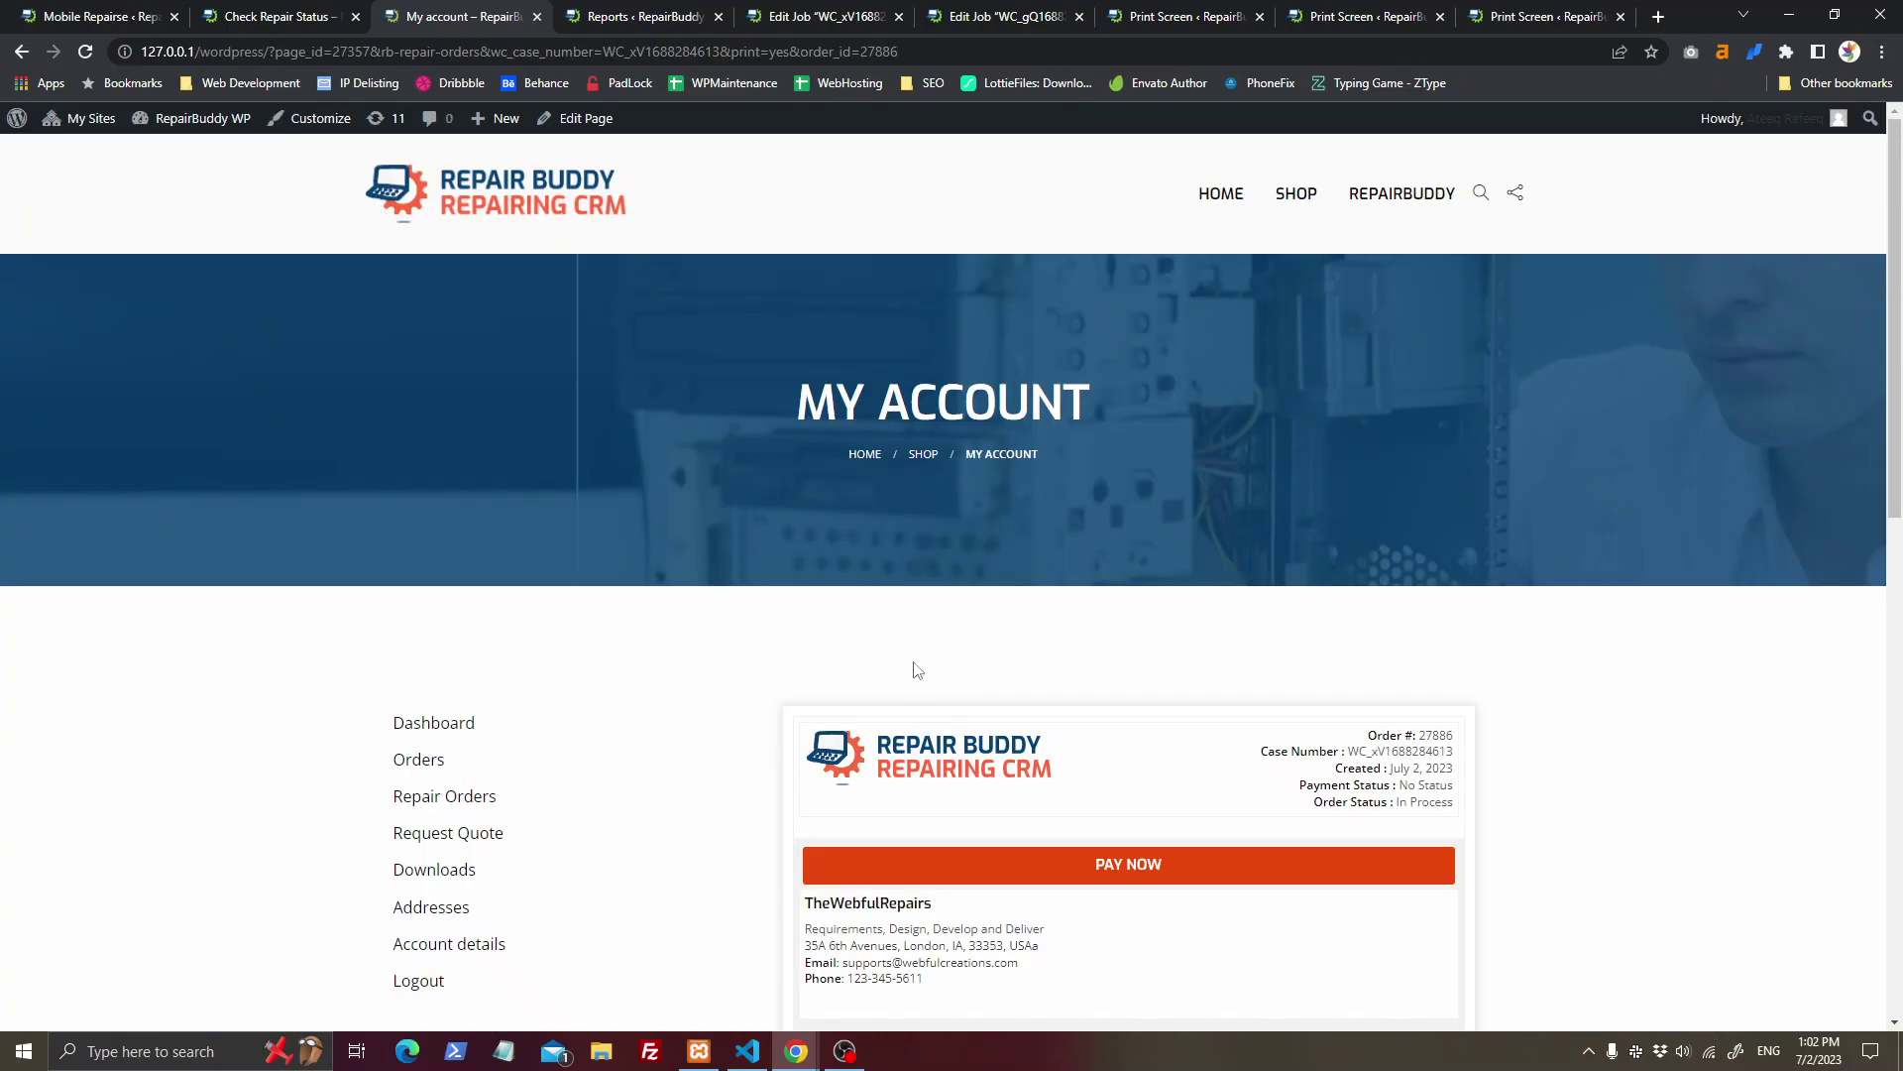
scroll(932, 694, "down", 3)
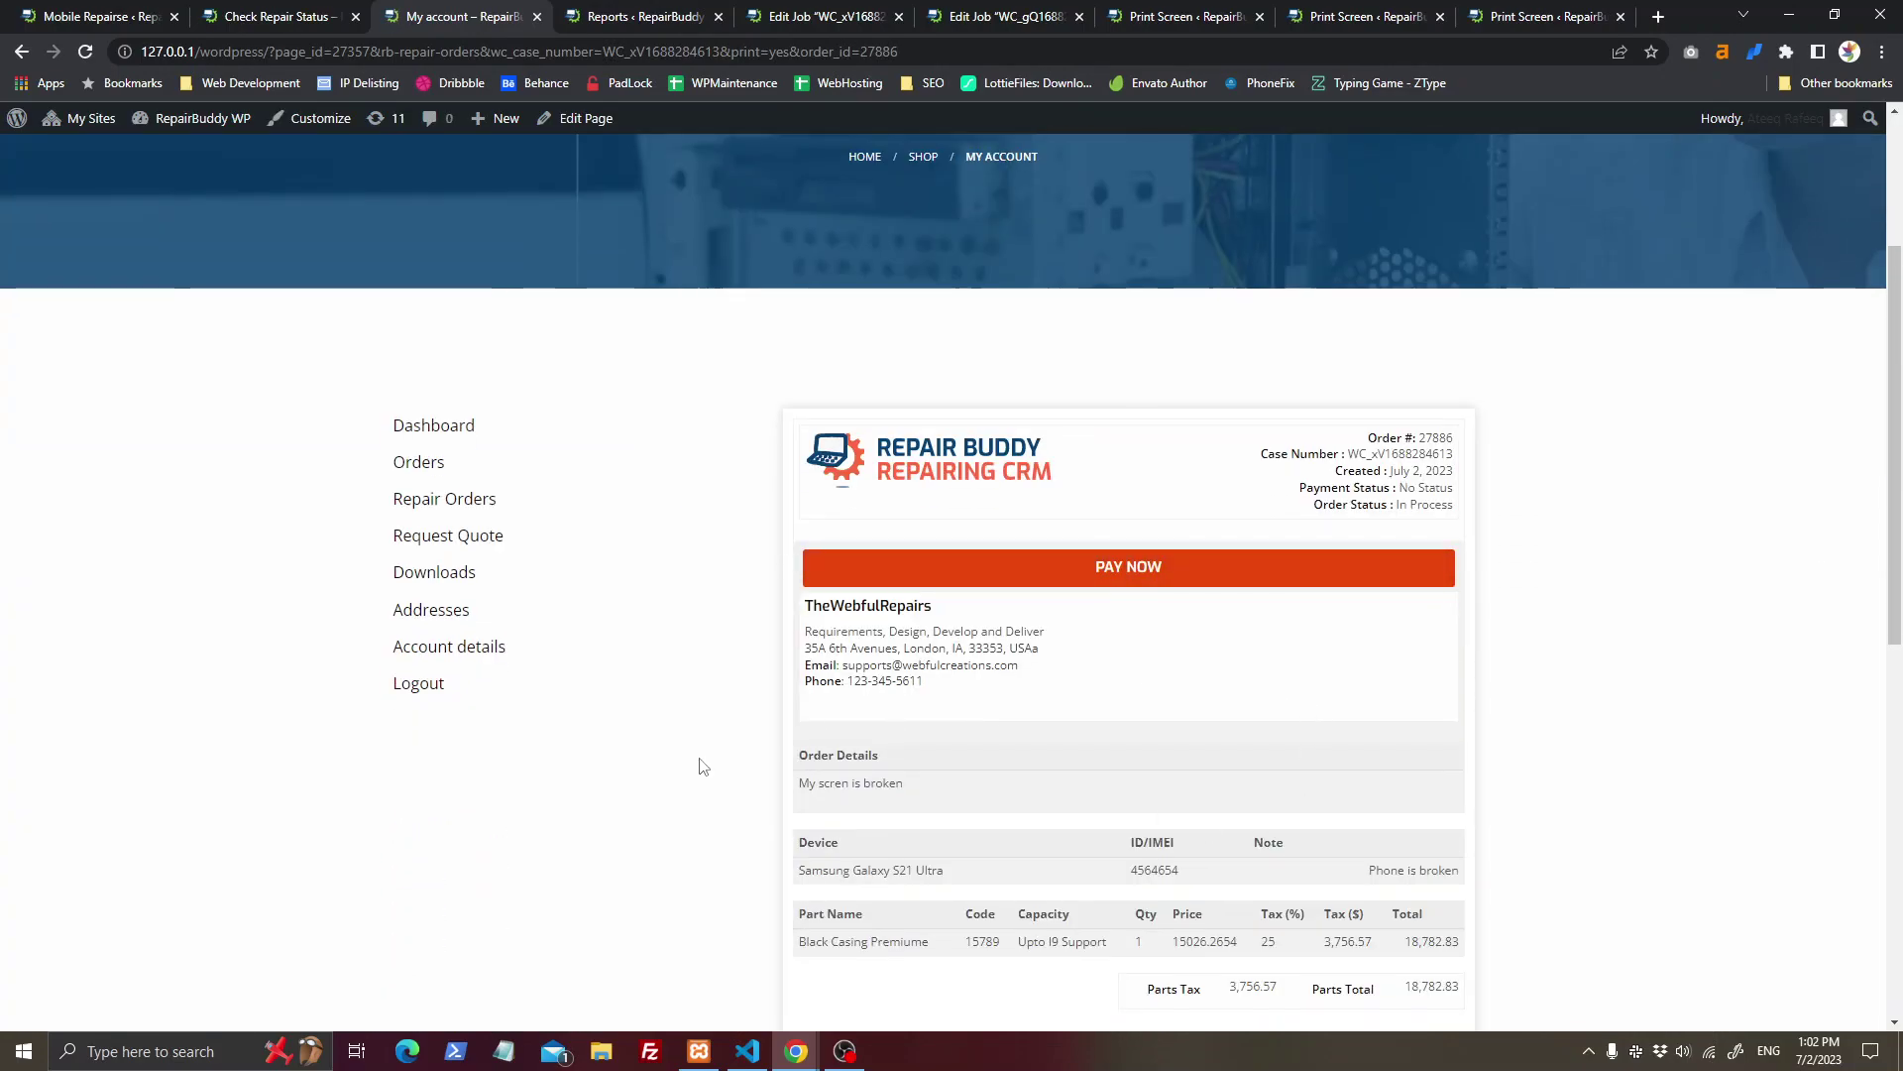
scroll(669, 526, "down", 4)
middle_click(506, 8)
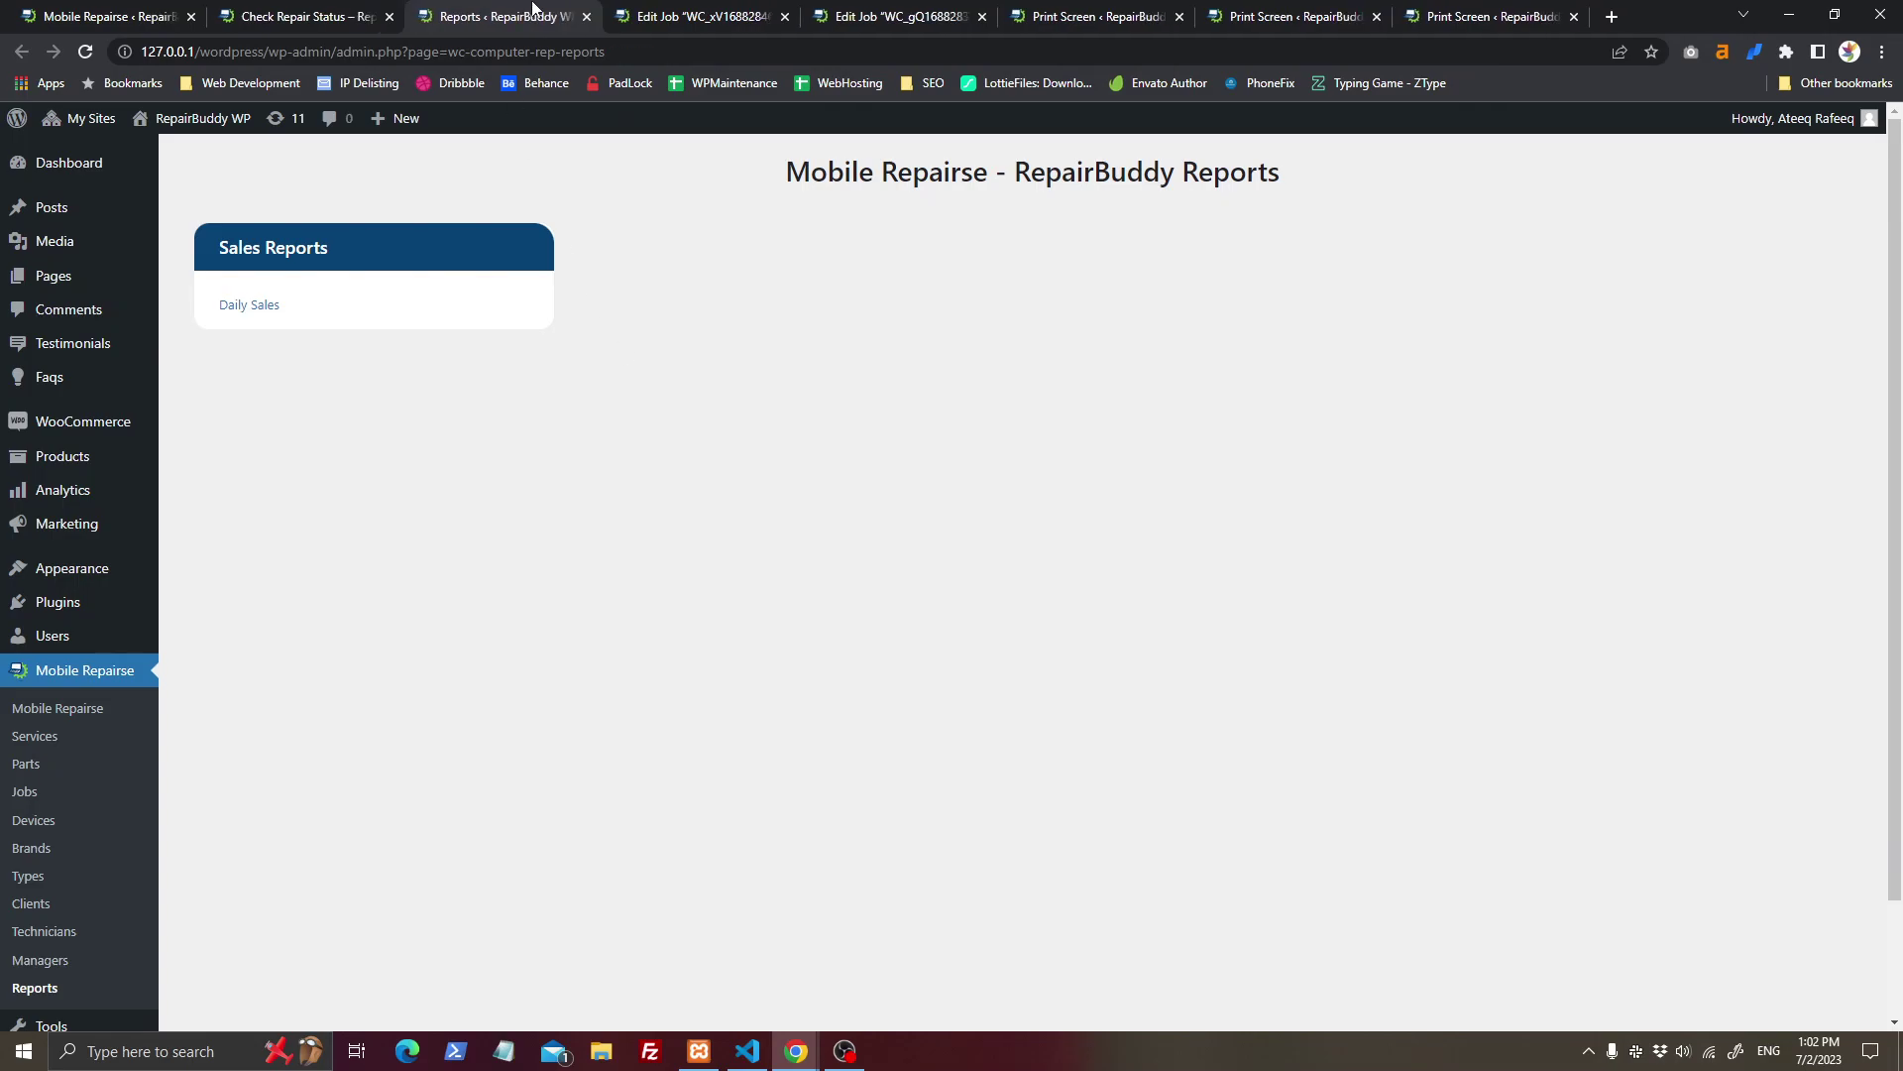
Step: Bring up a printable version of the job from its Edit Job page
left_click(242, 310)
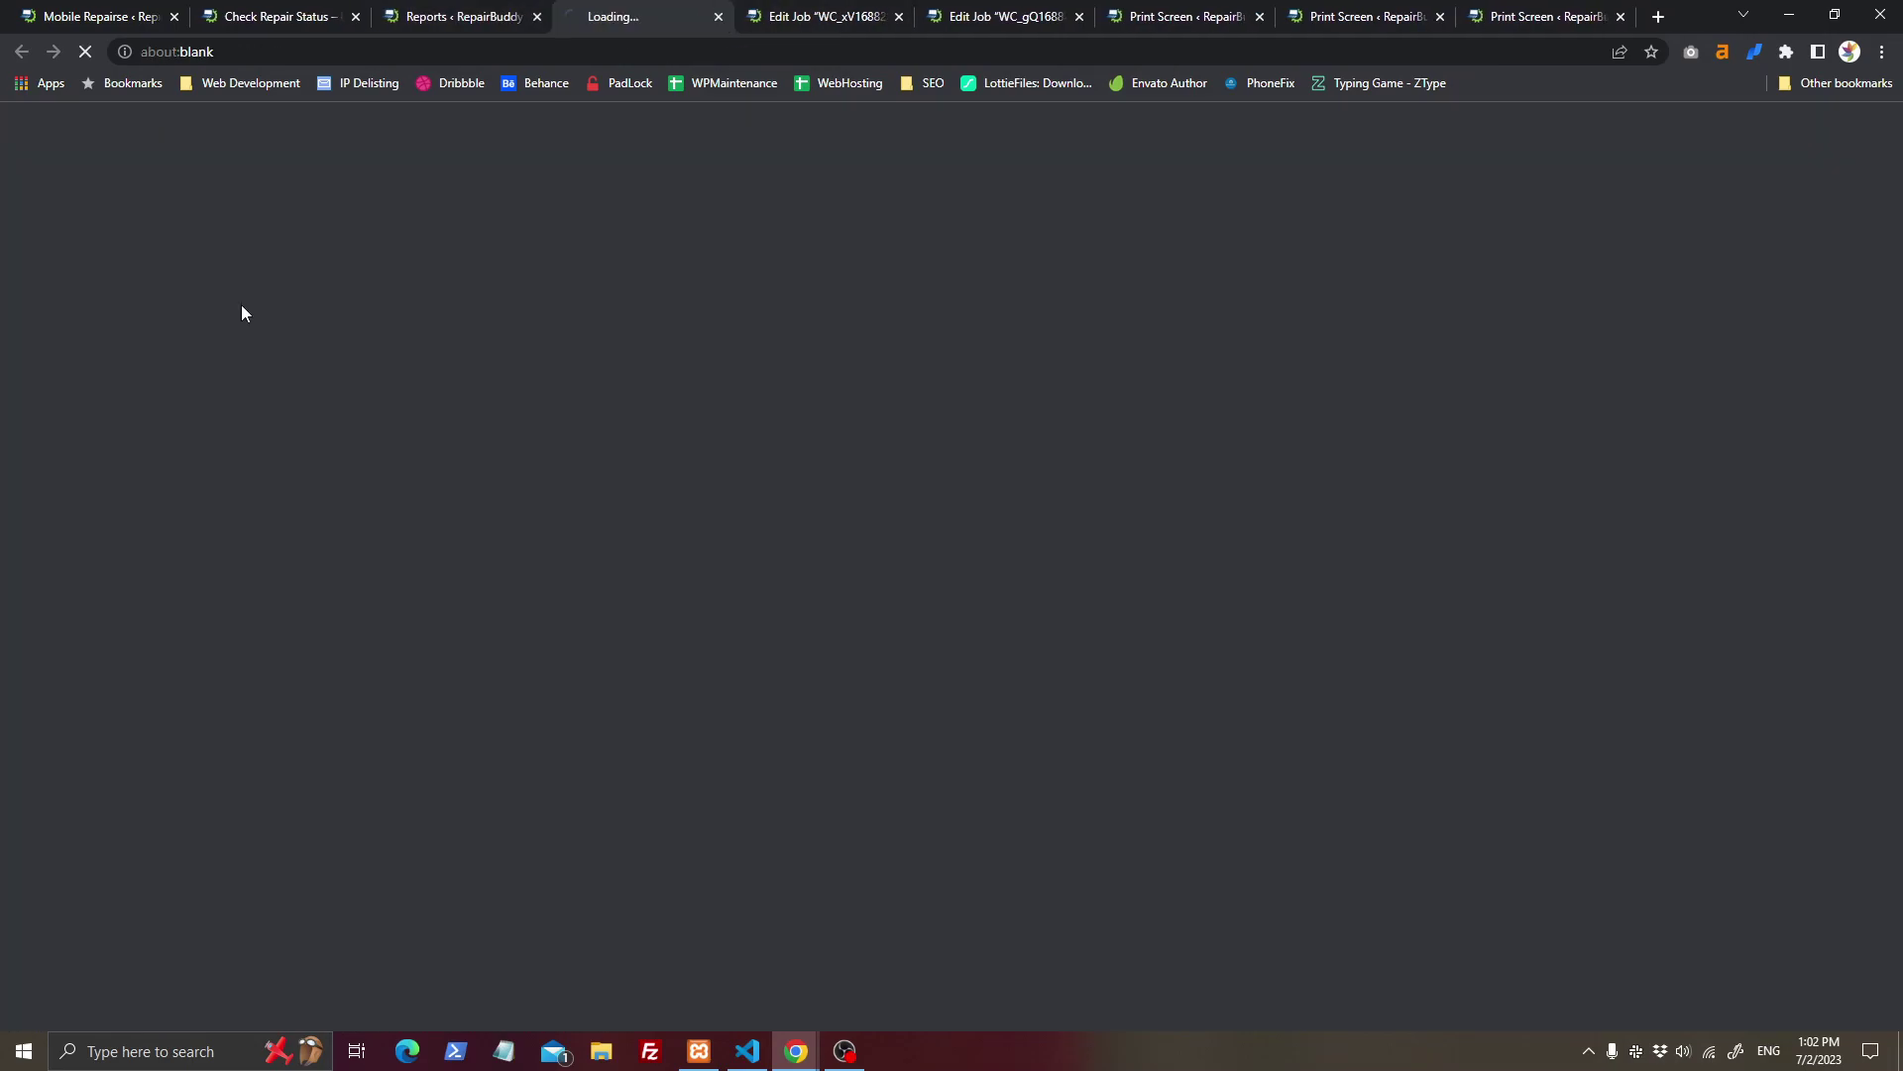
left_click(830, 12)
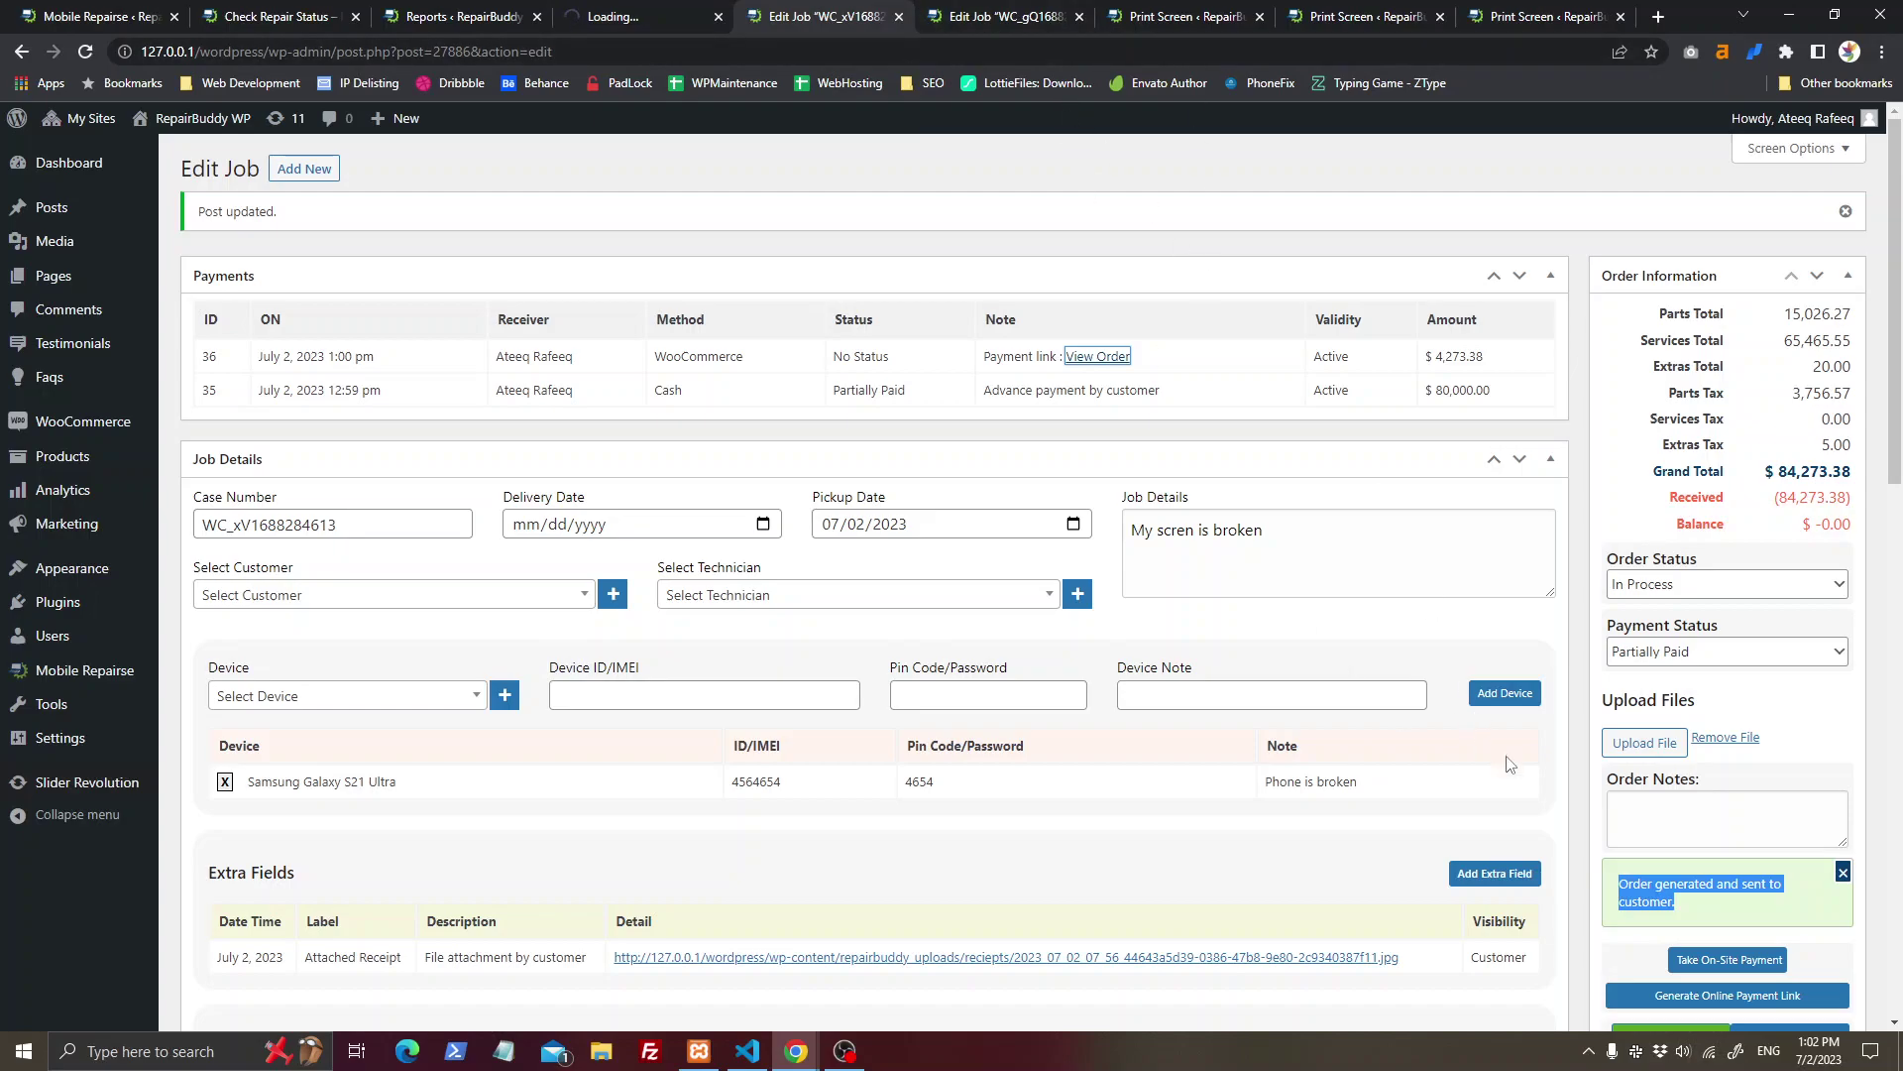
scroll(1477, 751, "down", 5)
left_click(1691, 694)
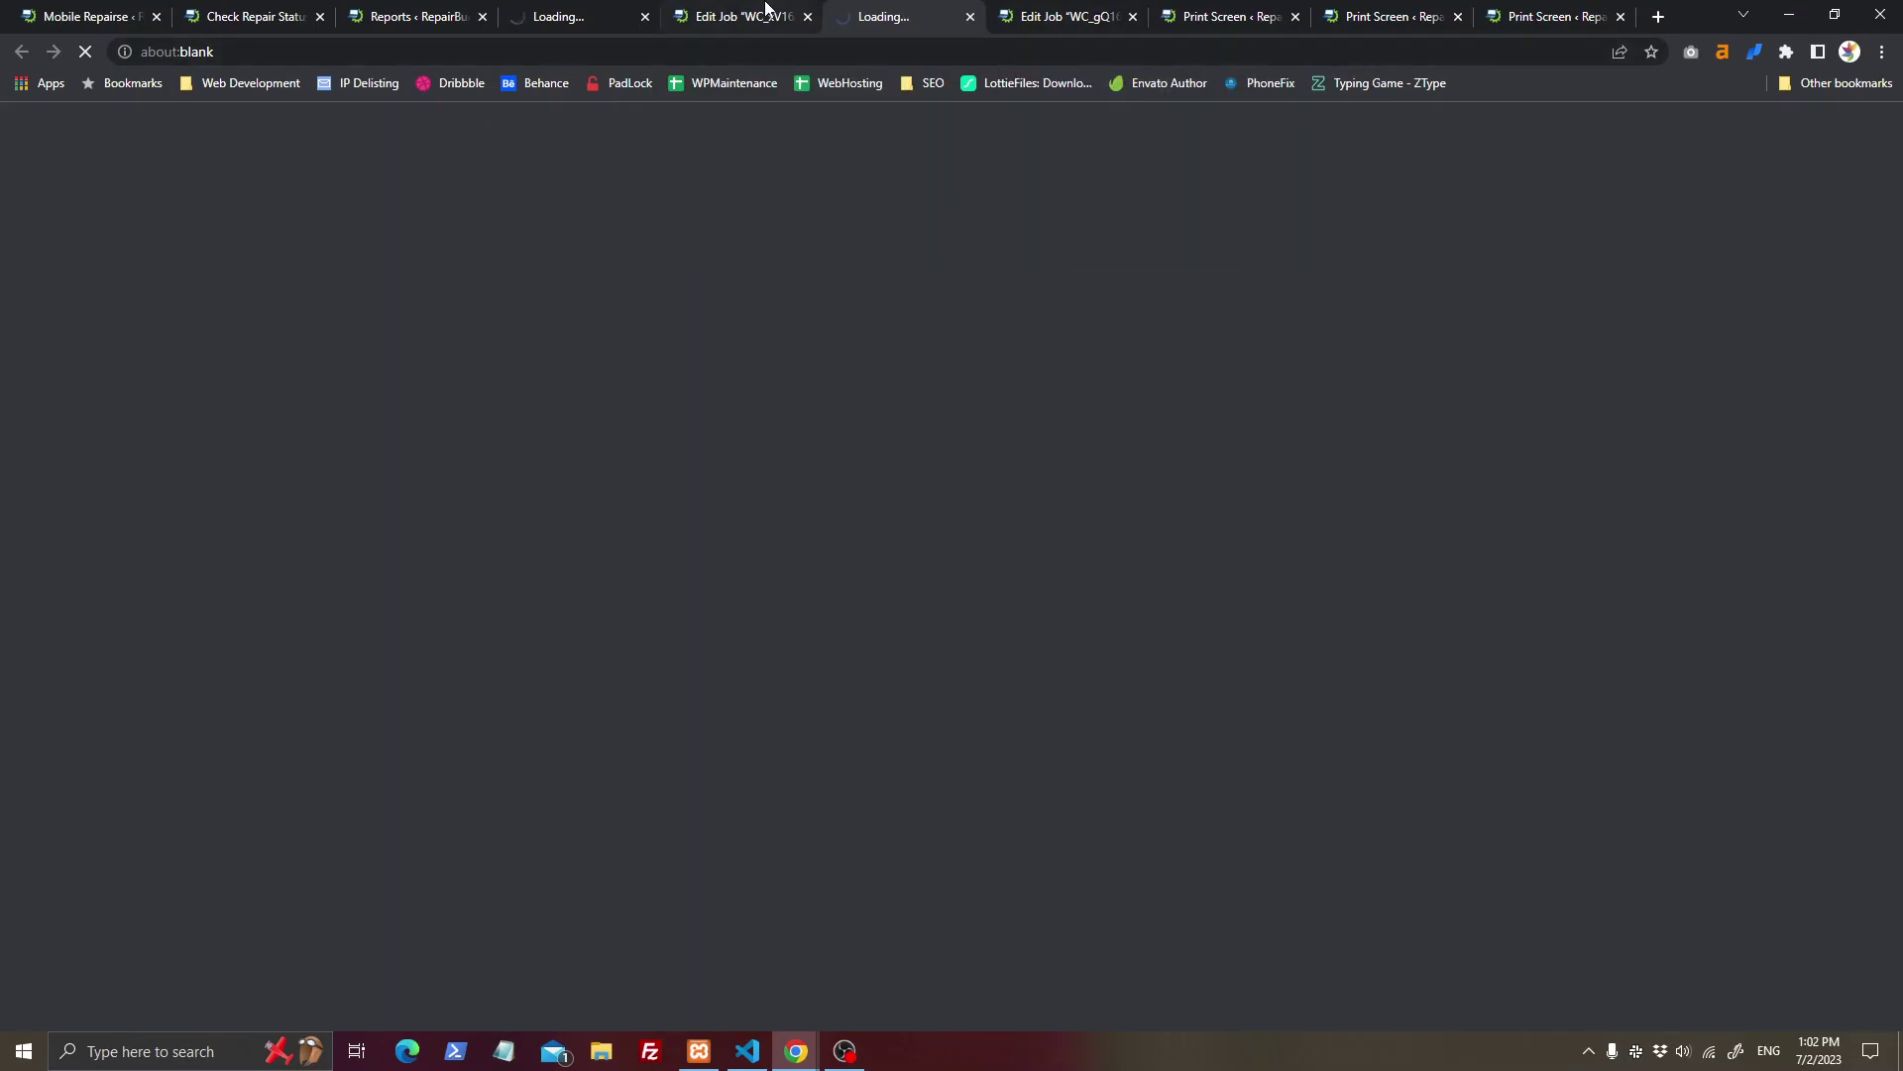
Step: Print the repair label, cancel the print dialog, and close the label page
left_click(1251, 16)
left_click(1348, 18)
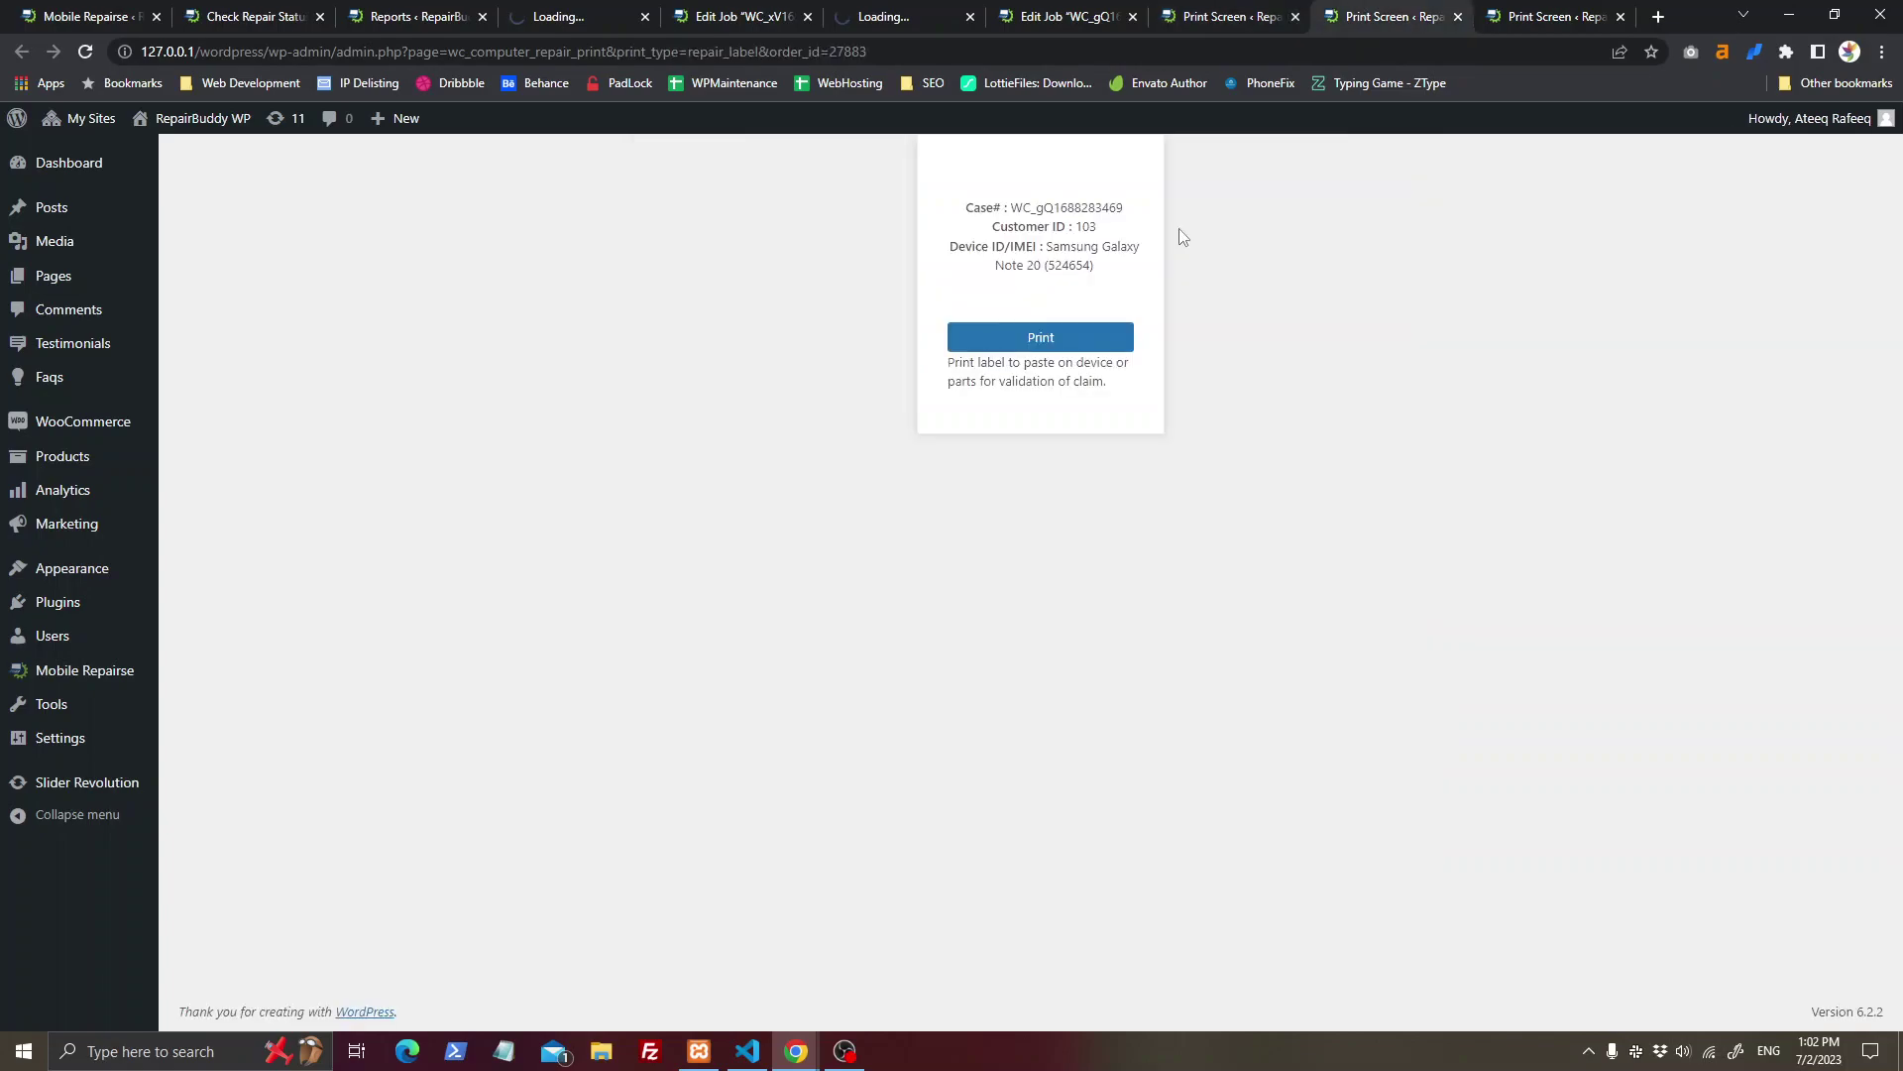
left_click_drag(967, 207, 1118, 264)
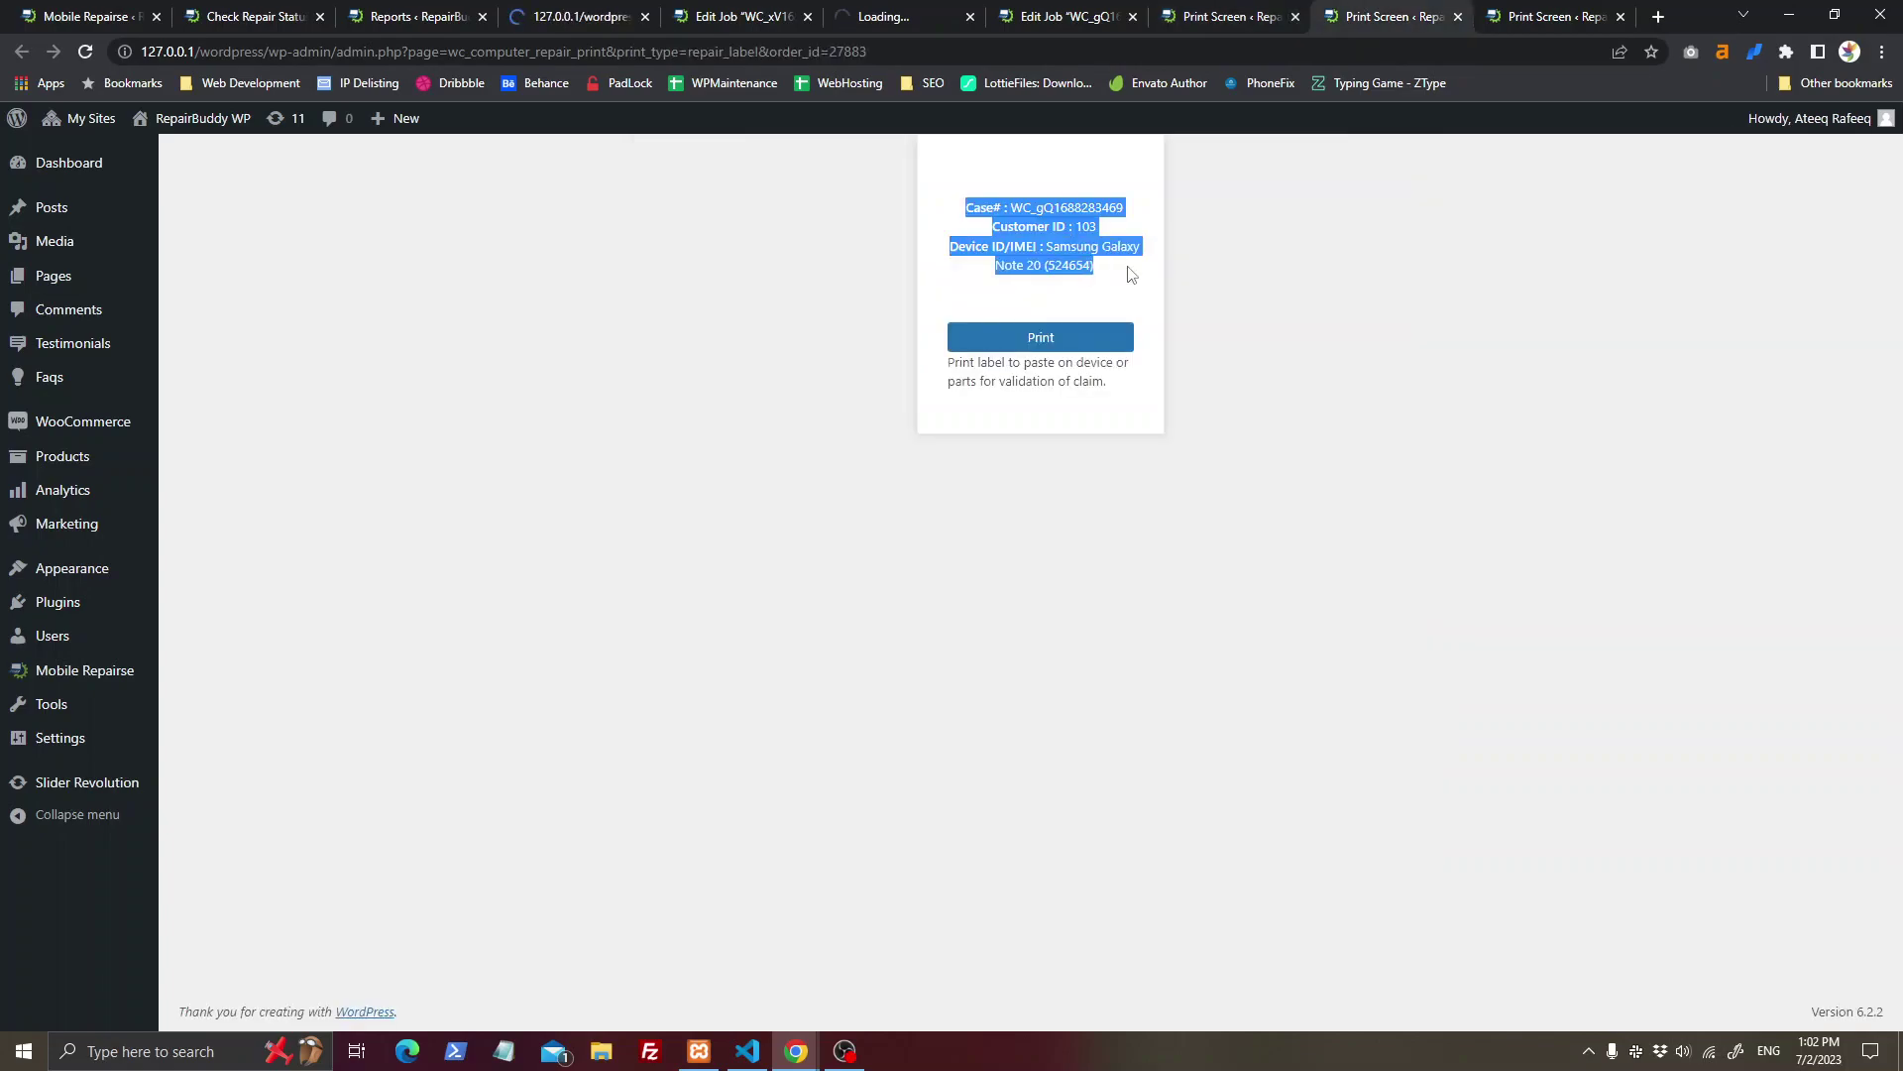
left_click(1095, 359)
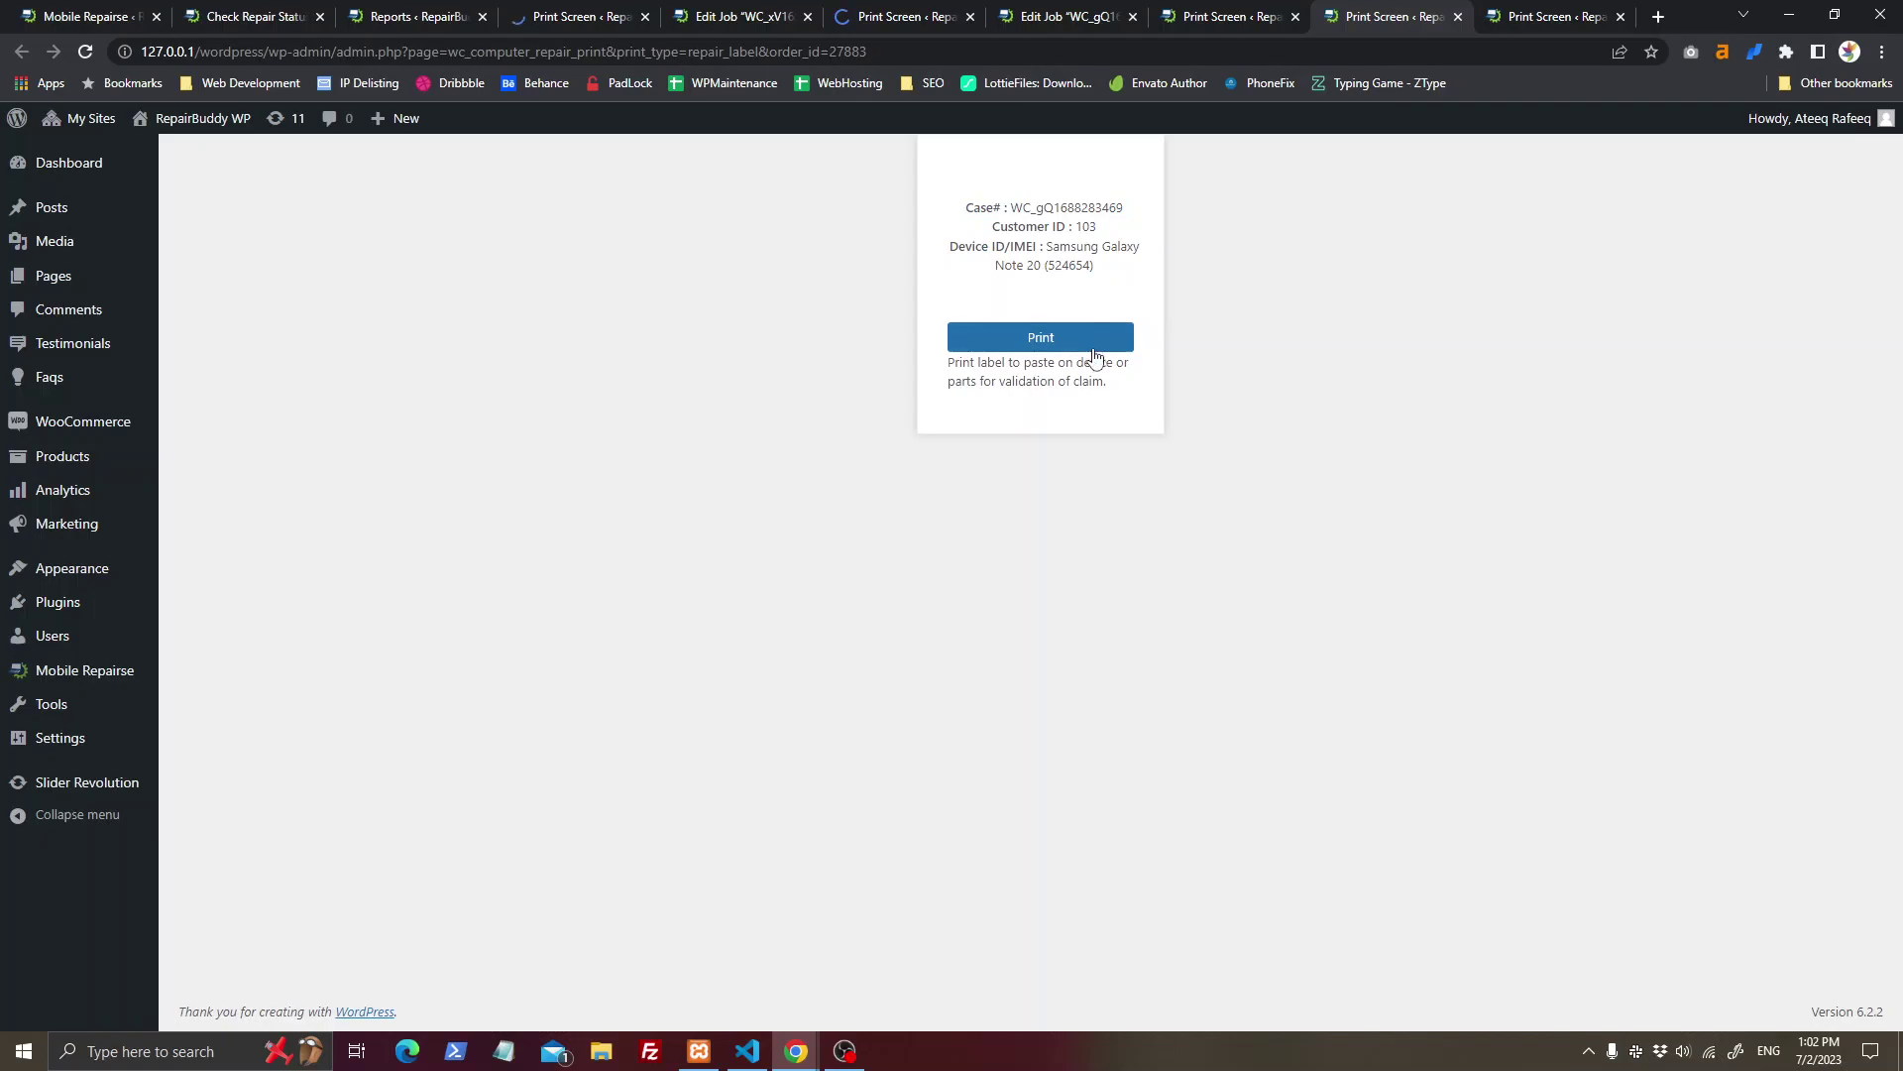
left_click(1093, 347)
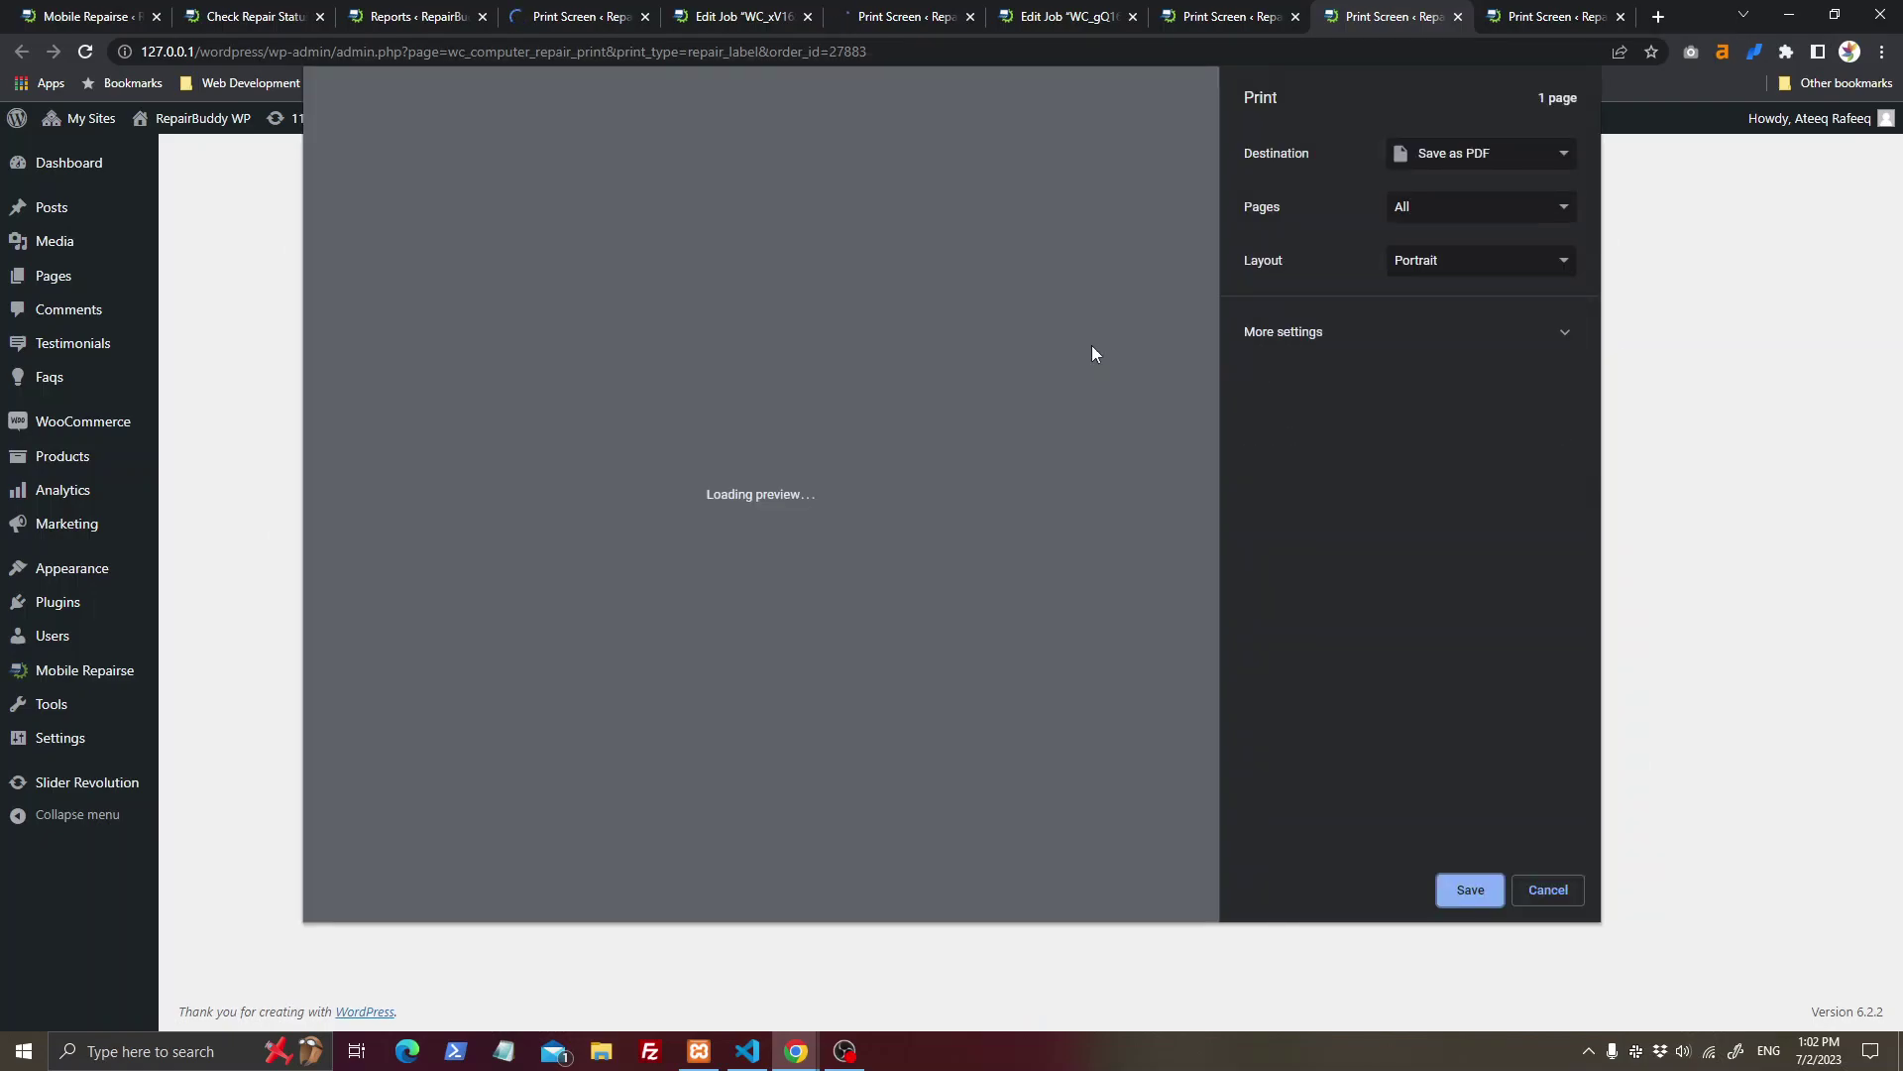
key("Escape")
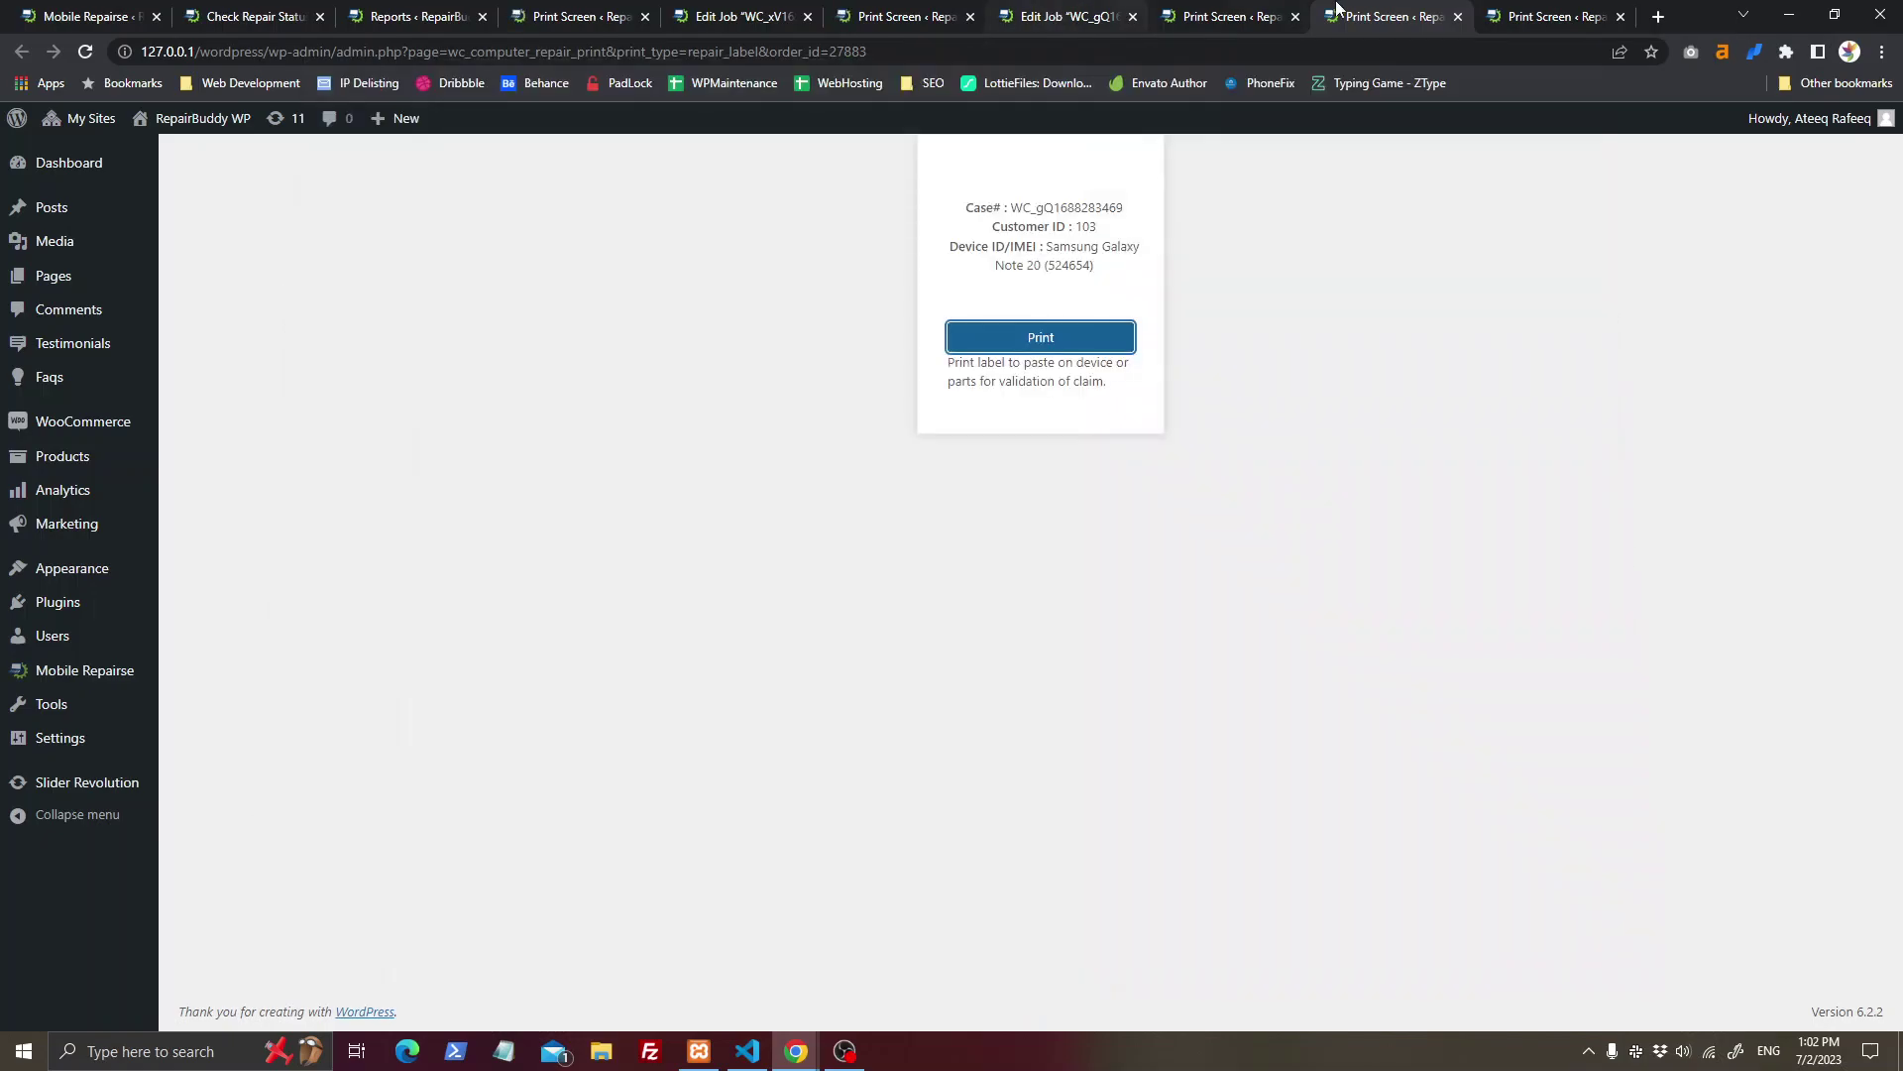
key("ctrl+w")
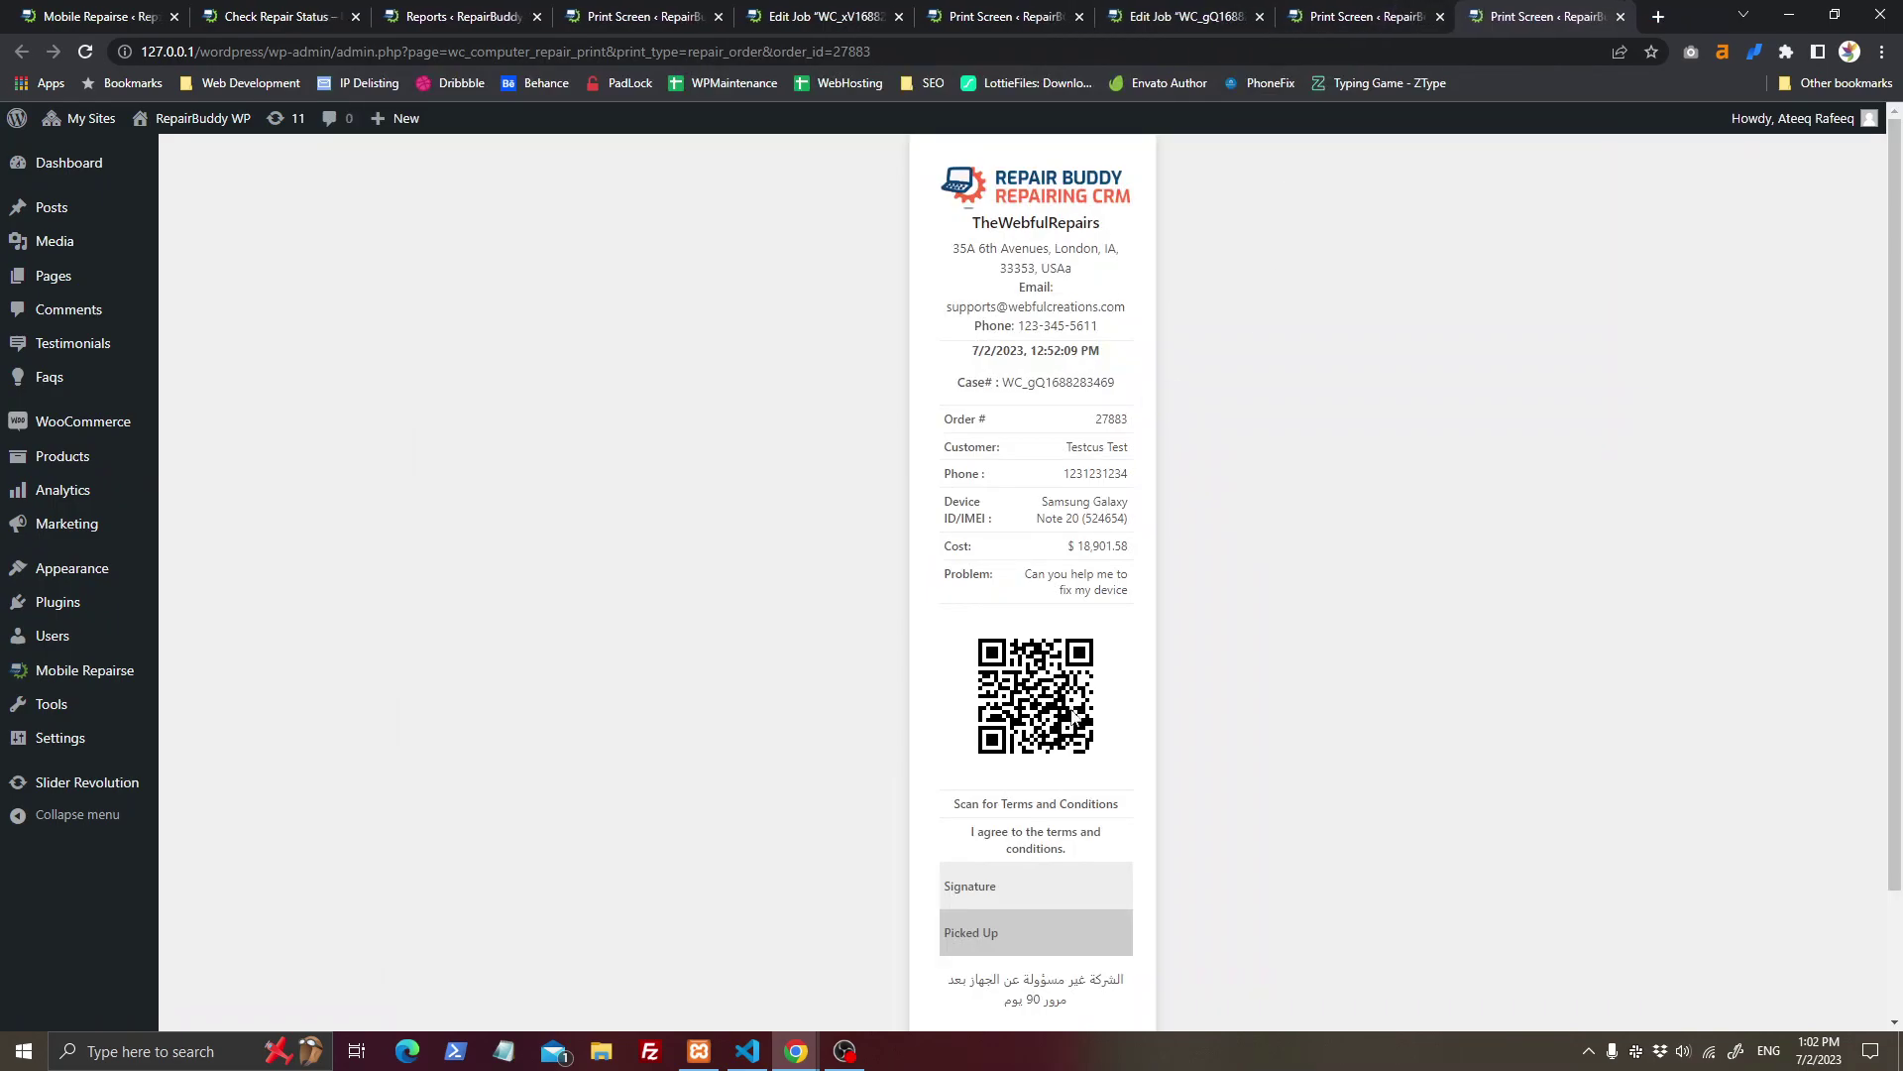
Step: Review the repair order receipt details from Order # to Signature
scroll(1082, 905, "down", 3)
mouse_move(955, 796)
left_mouse_down()
mouse_move(1043, 795)
mouse_move(925, 746)
left_mouse_up()
left_click(1043, 795)
left_click(928, 746)
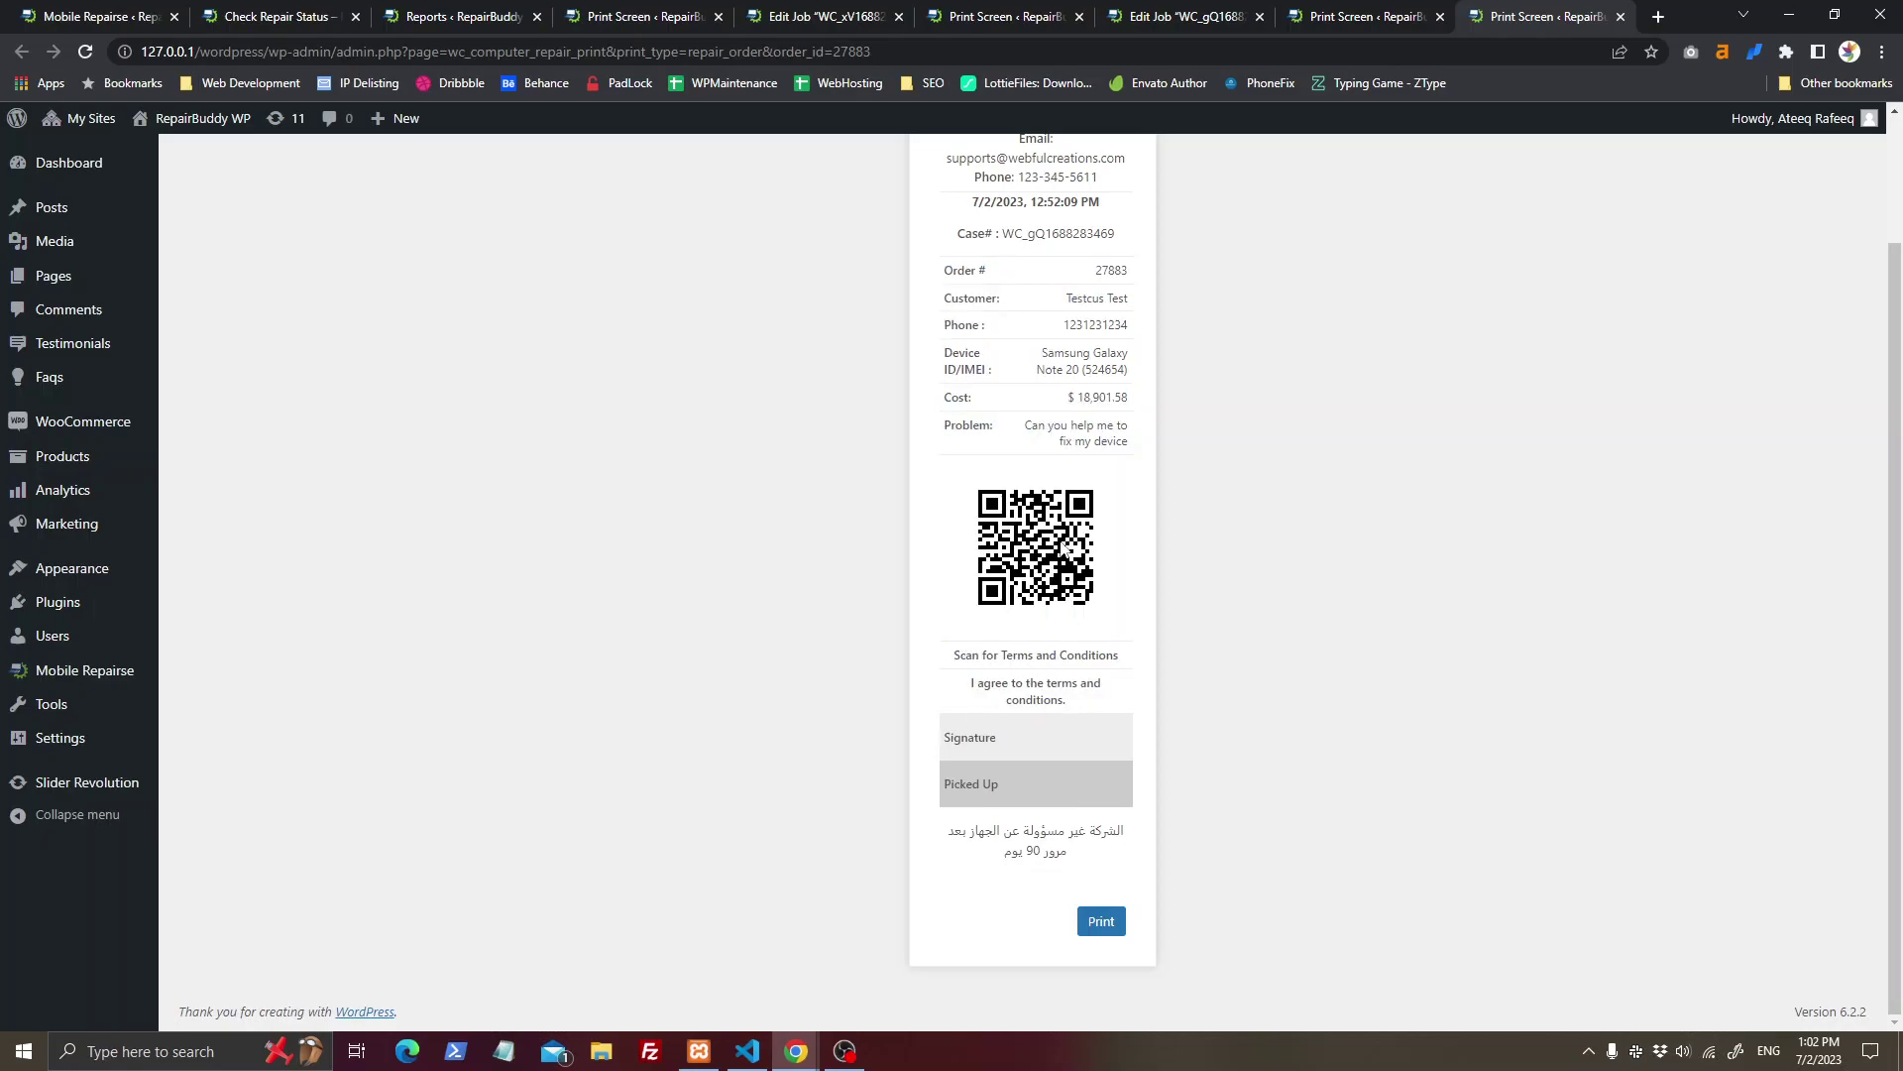
Step: Print the full invoice, then close its page to return to Edit Job
left_click(1366, 9)
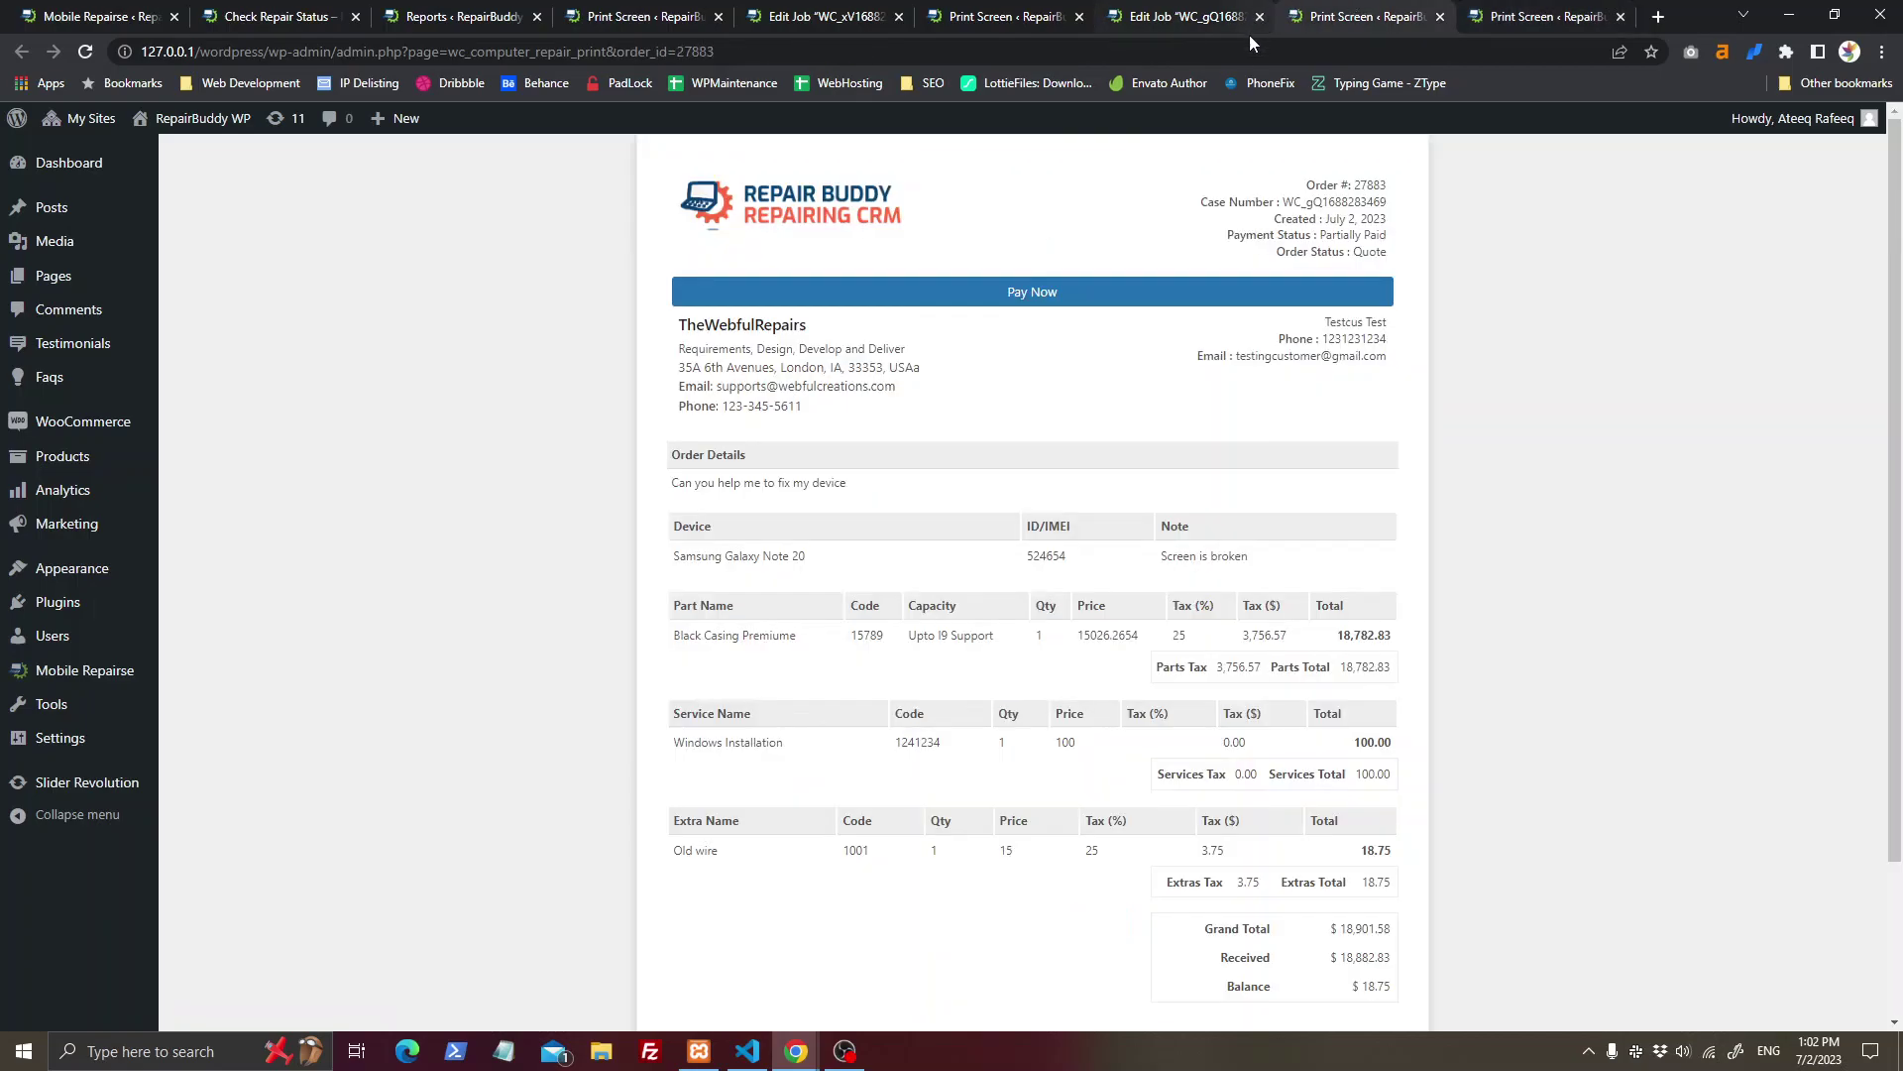
scroll(1288, 472, "down", 3)
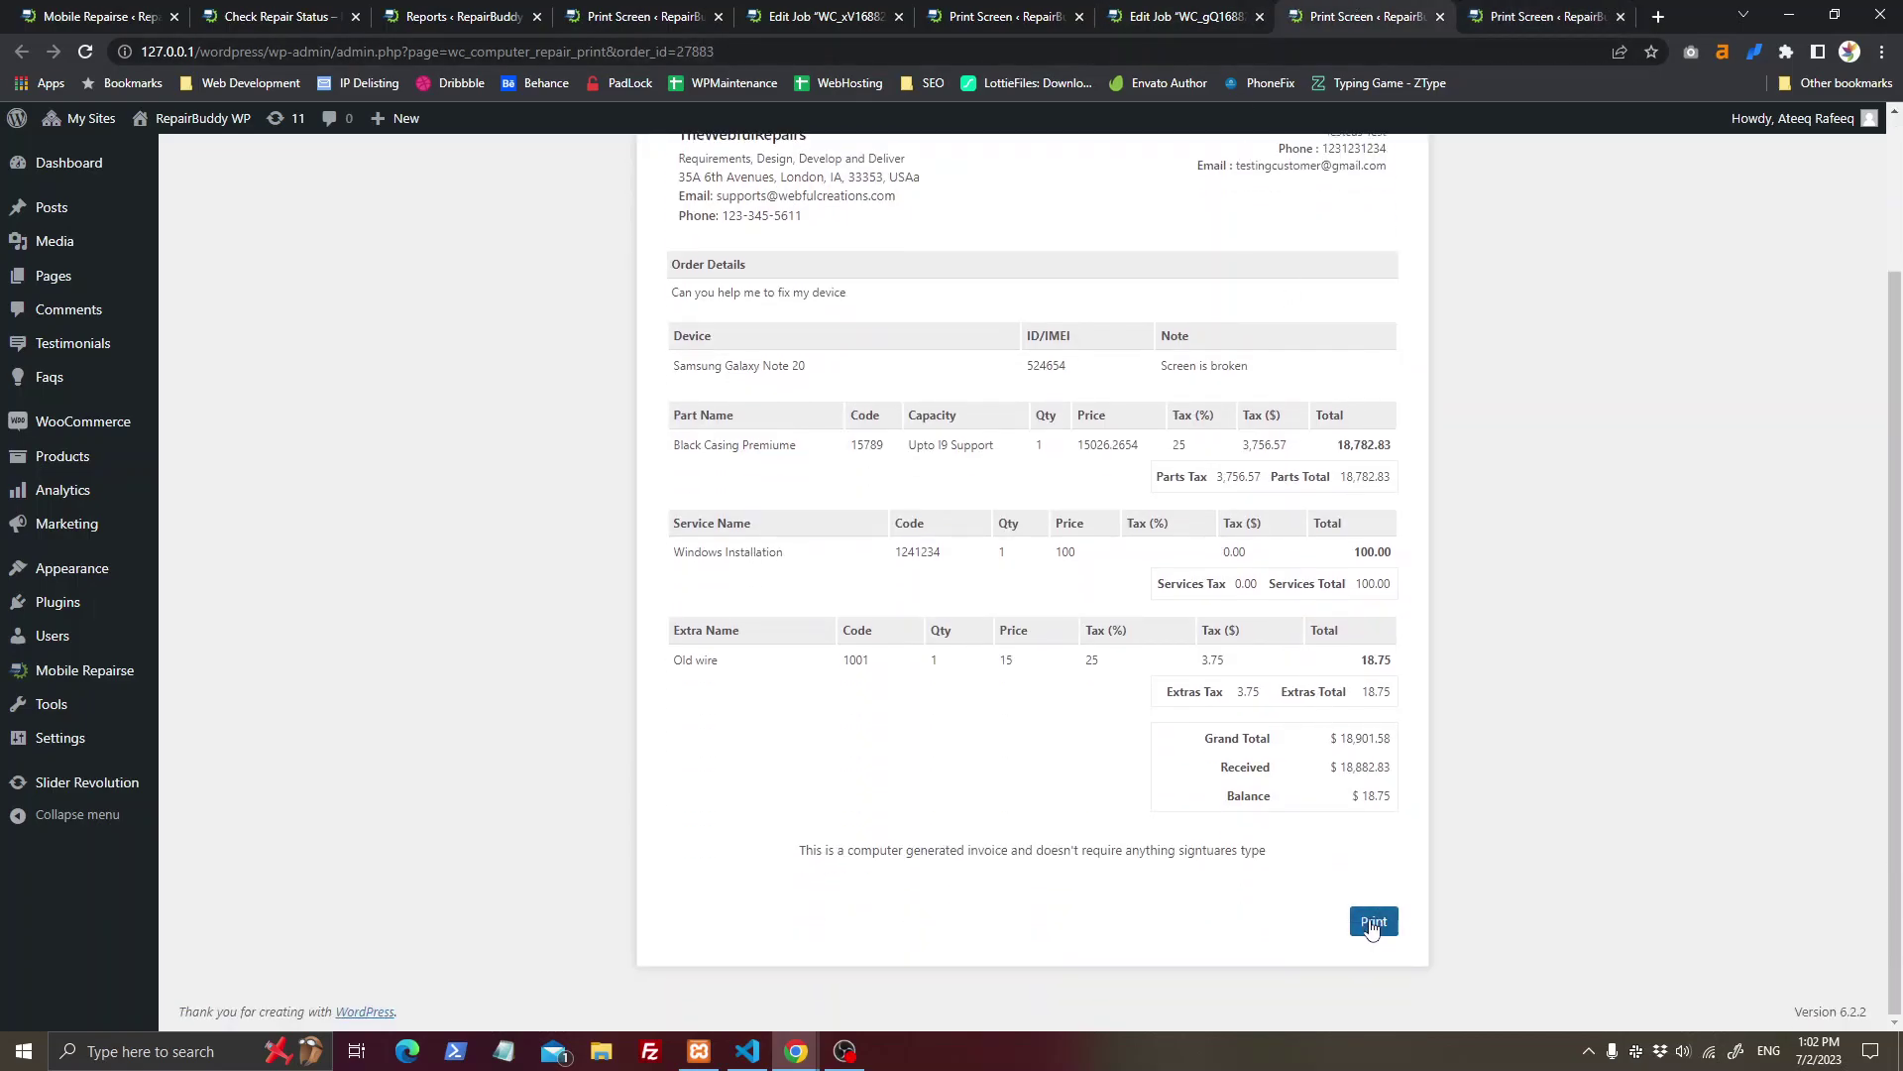
scroll(1192, 886, "up", 3)
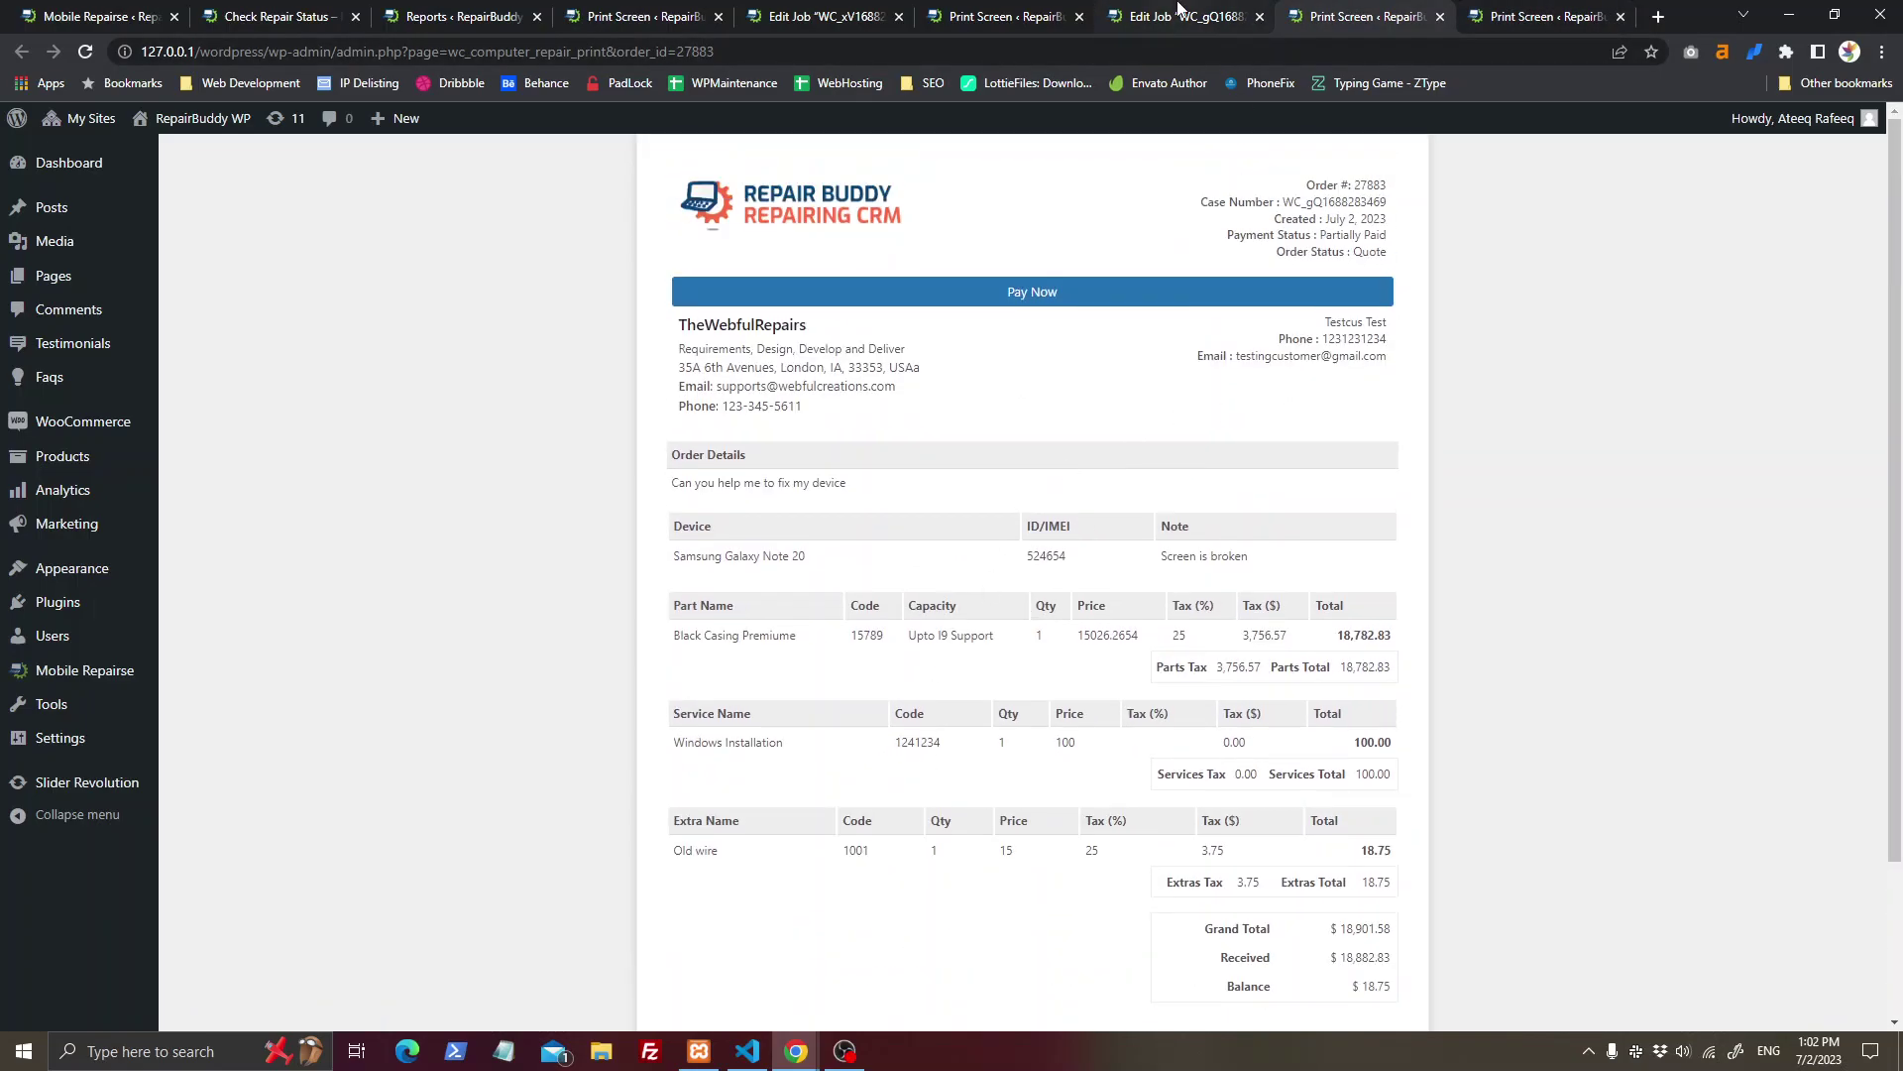
scroll(1309, 823, "down", 3)
left_click(1373, 918)
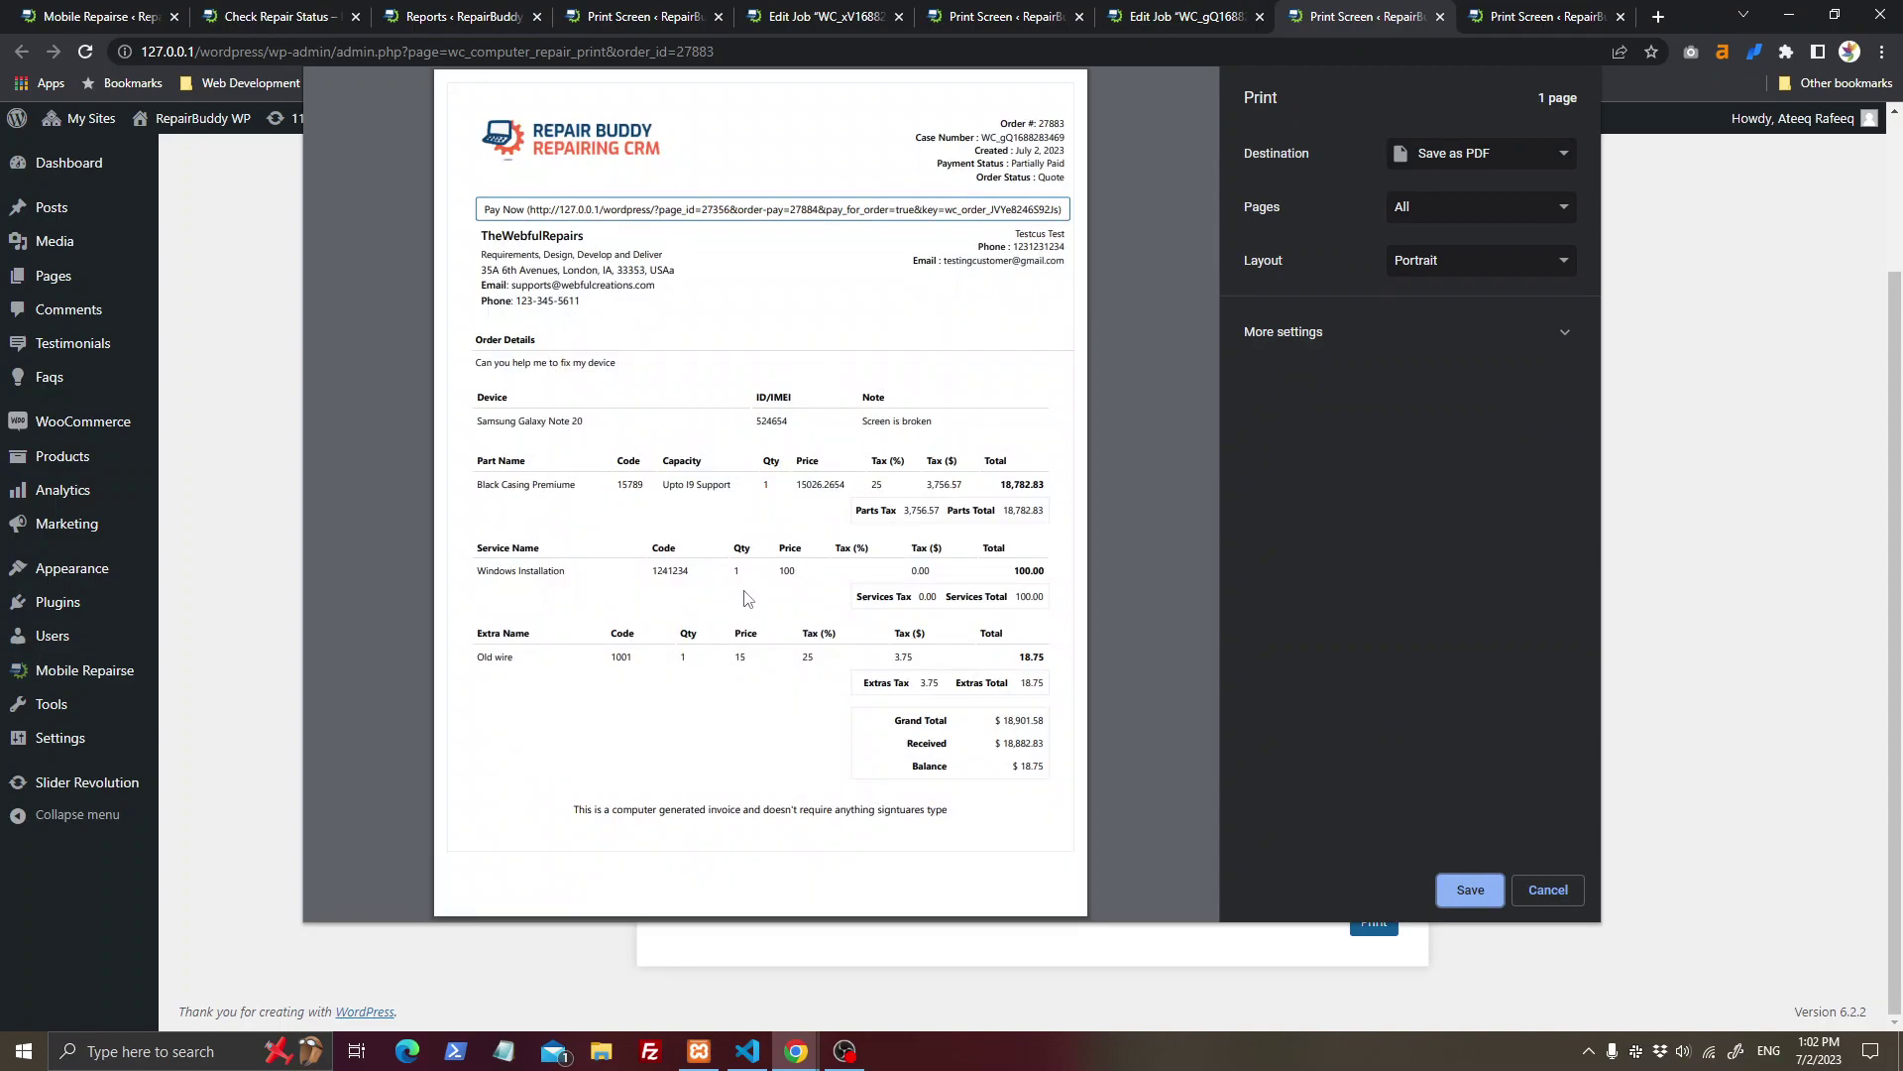
key("ctrl+w")
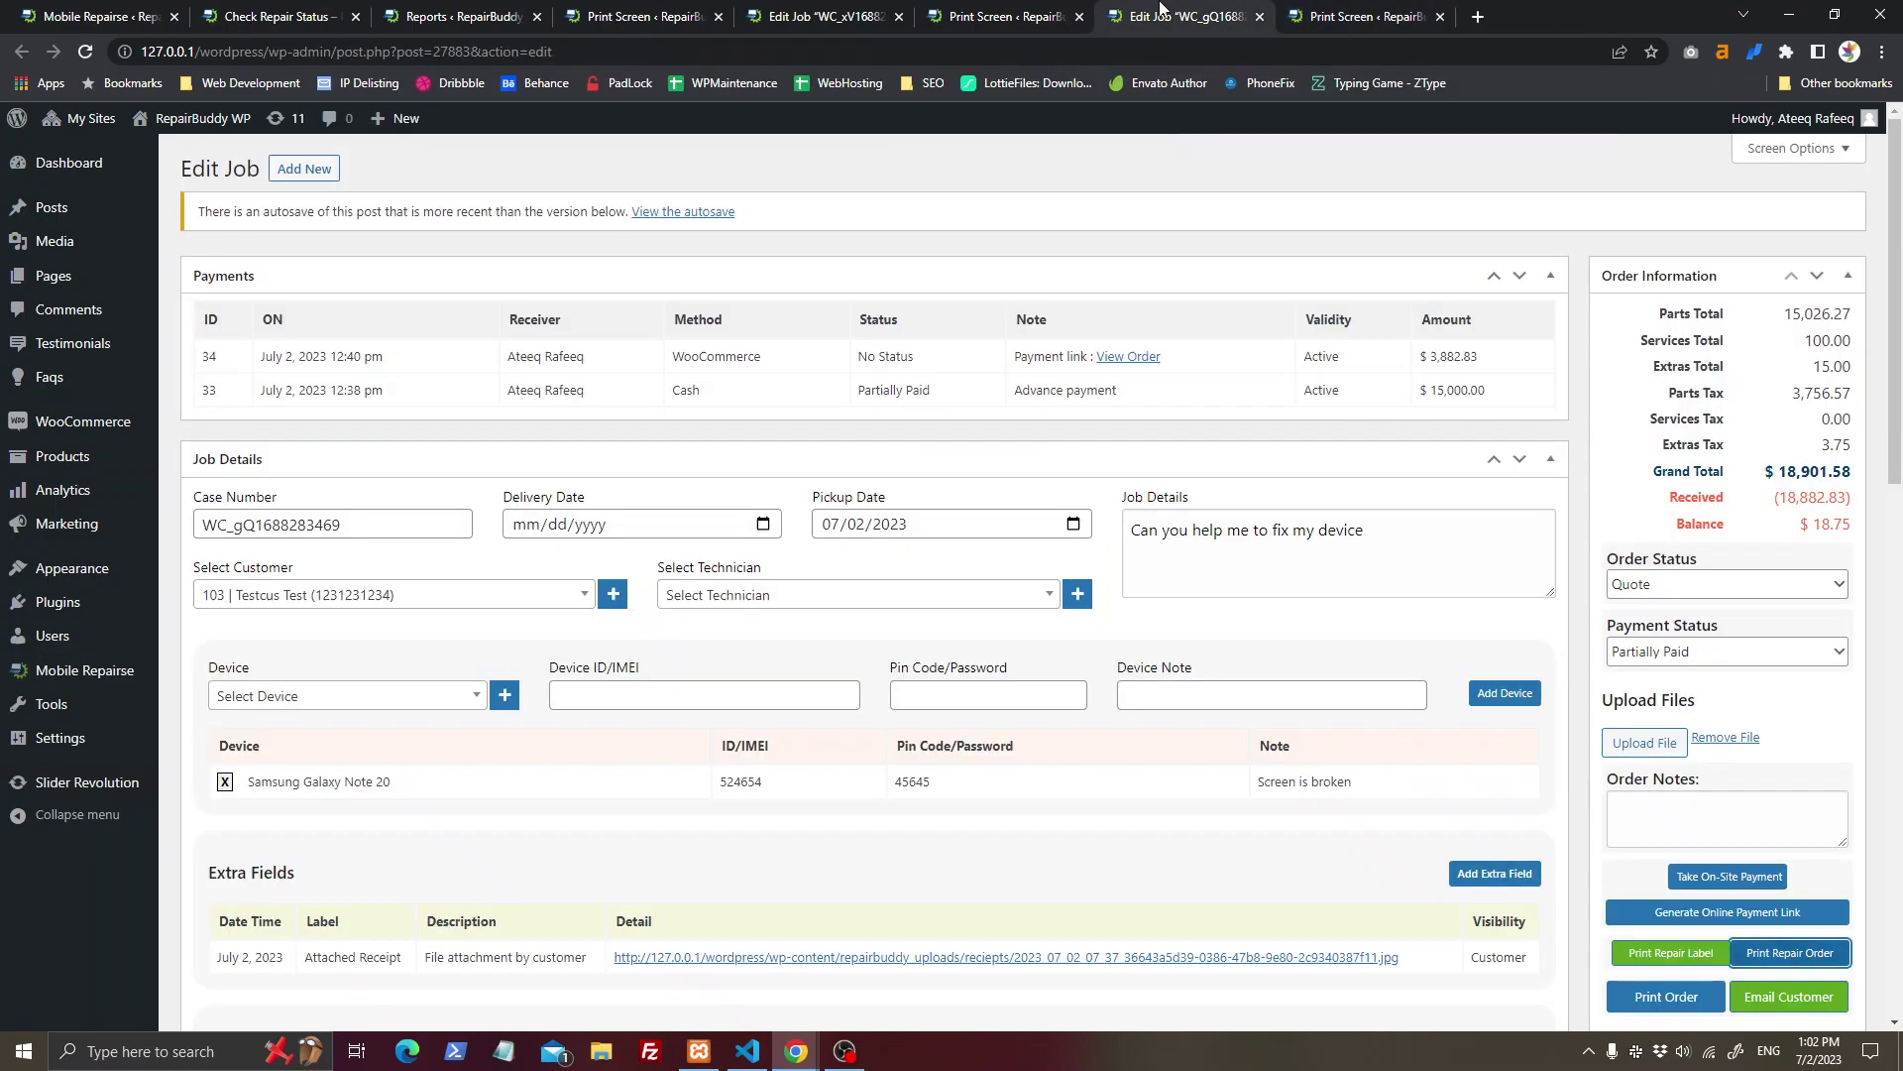
scroll(1608, 677, "down", 3)
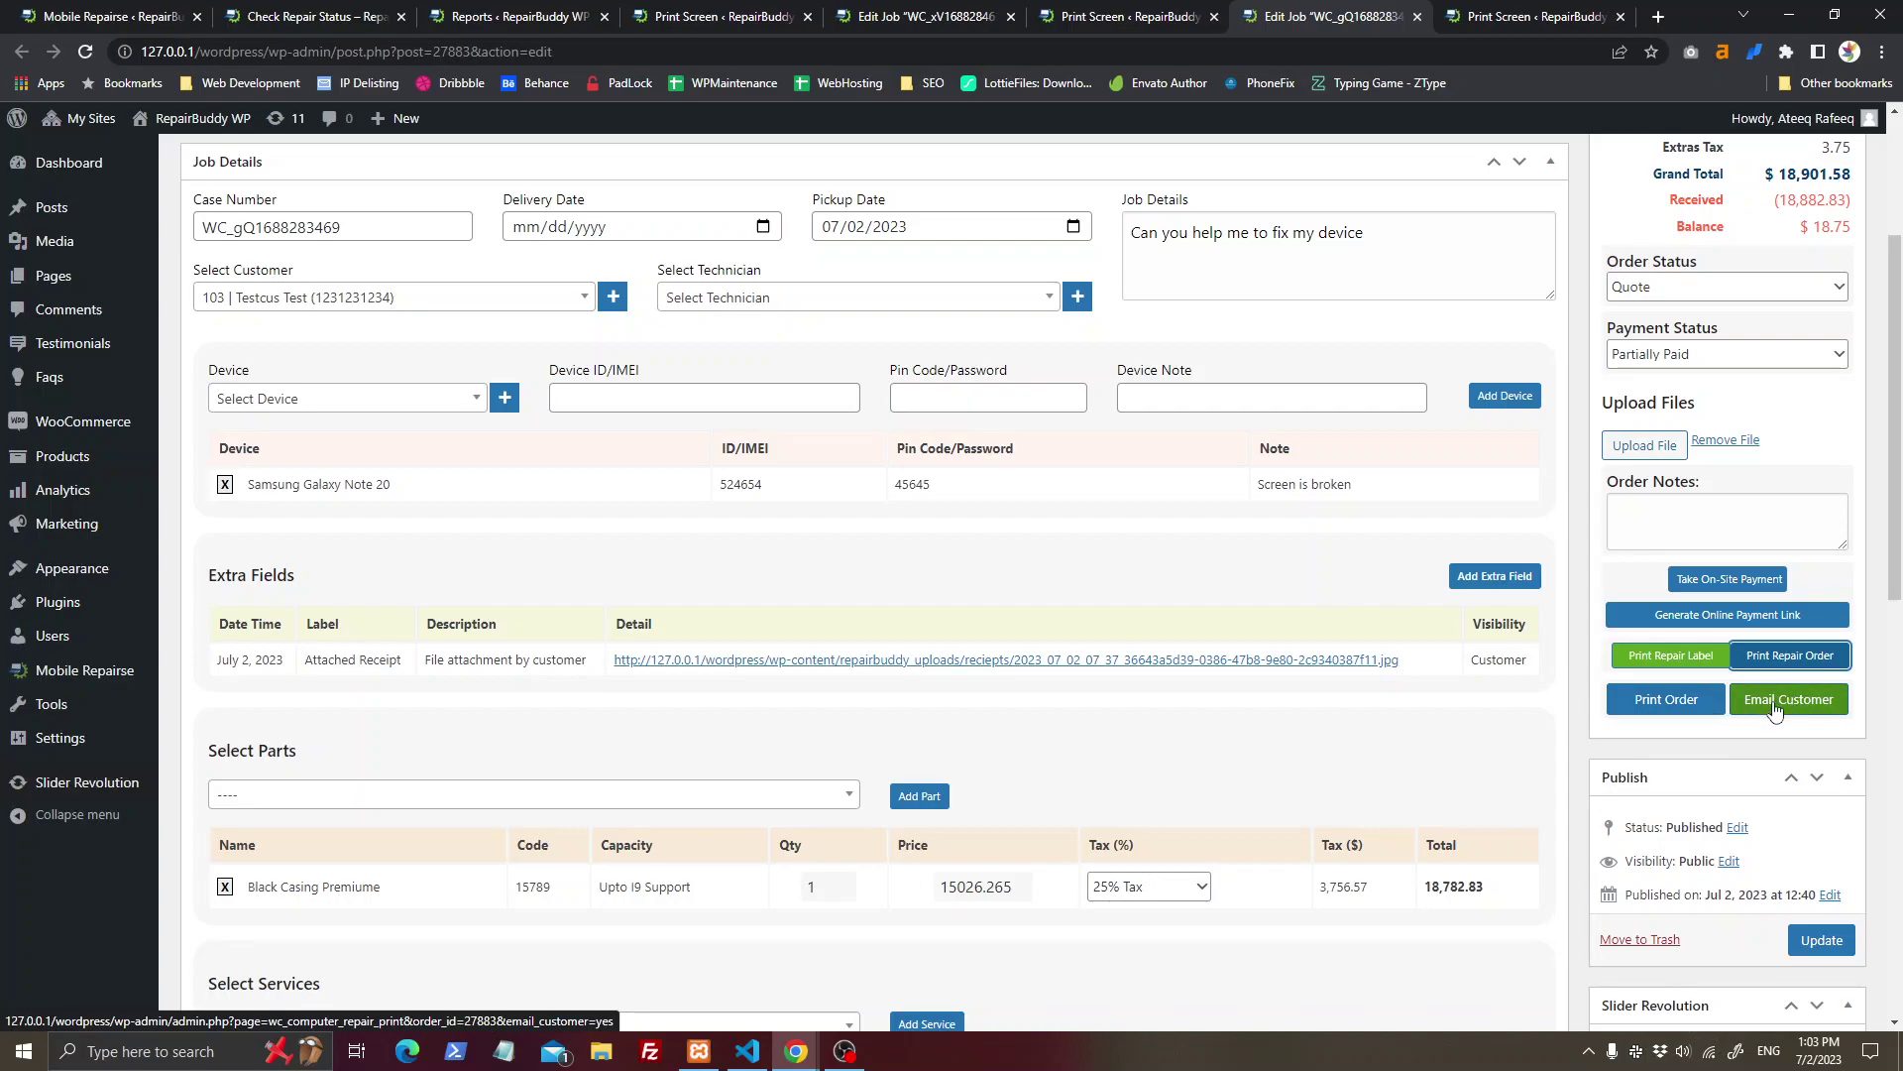
Step: Set the job's order status to In Scrap
scroll(1775, 711, "up", 3)
left_click(1710, 585)
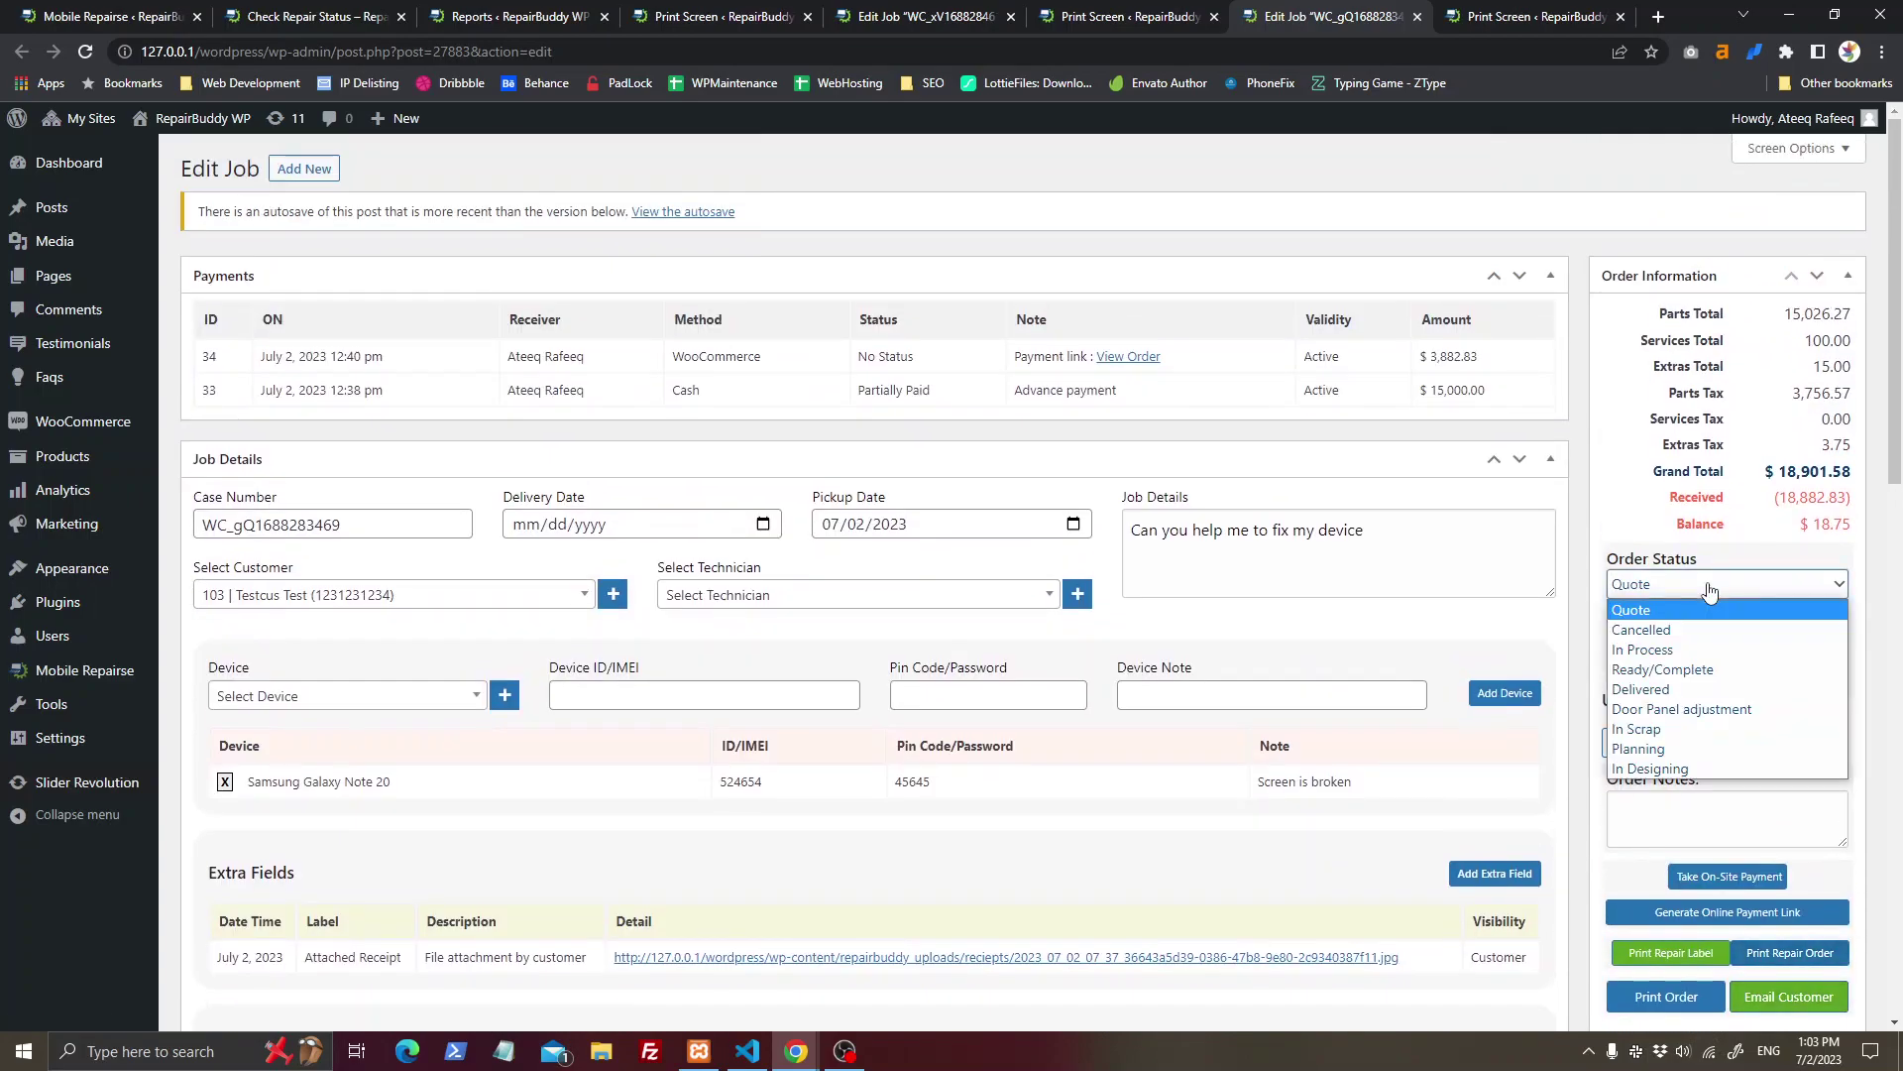
left_click(1694, 731)
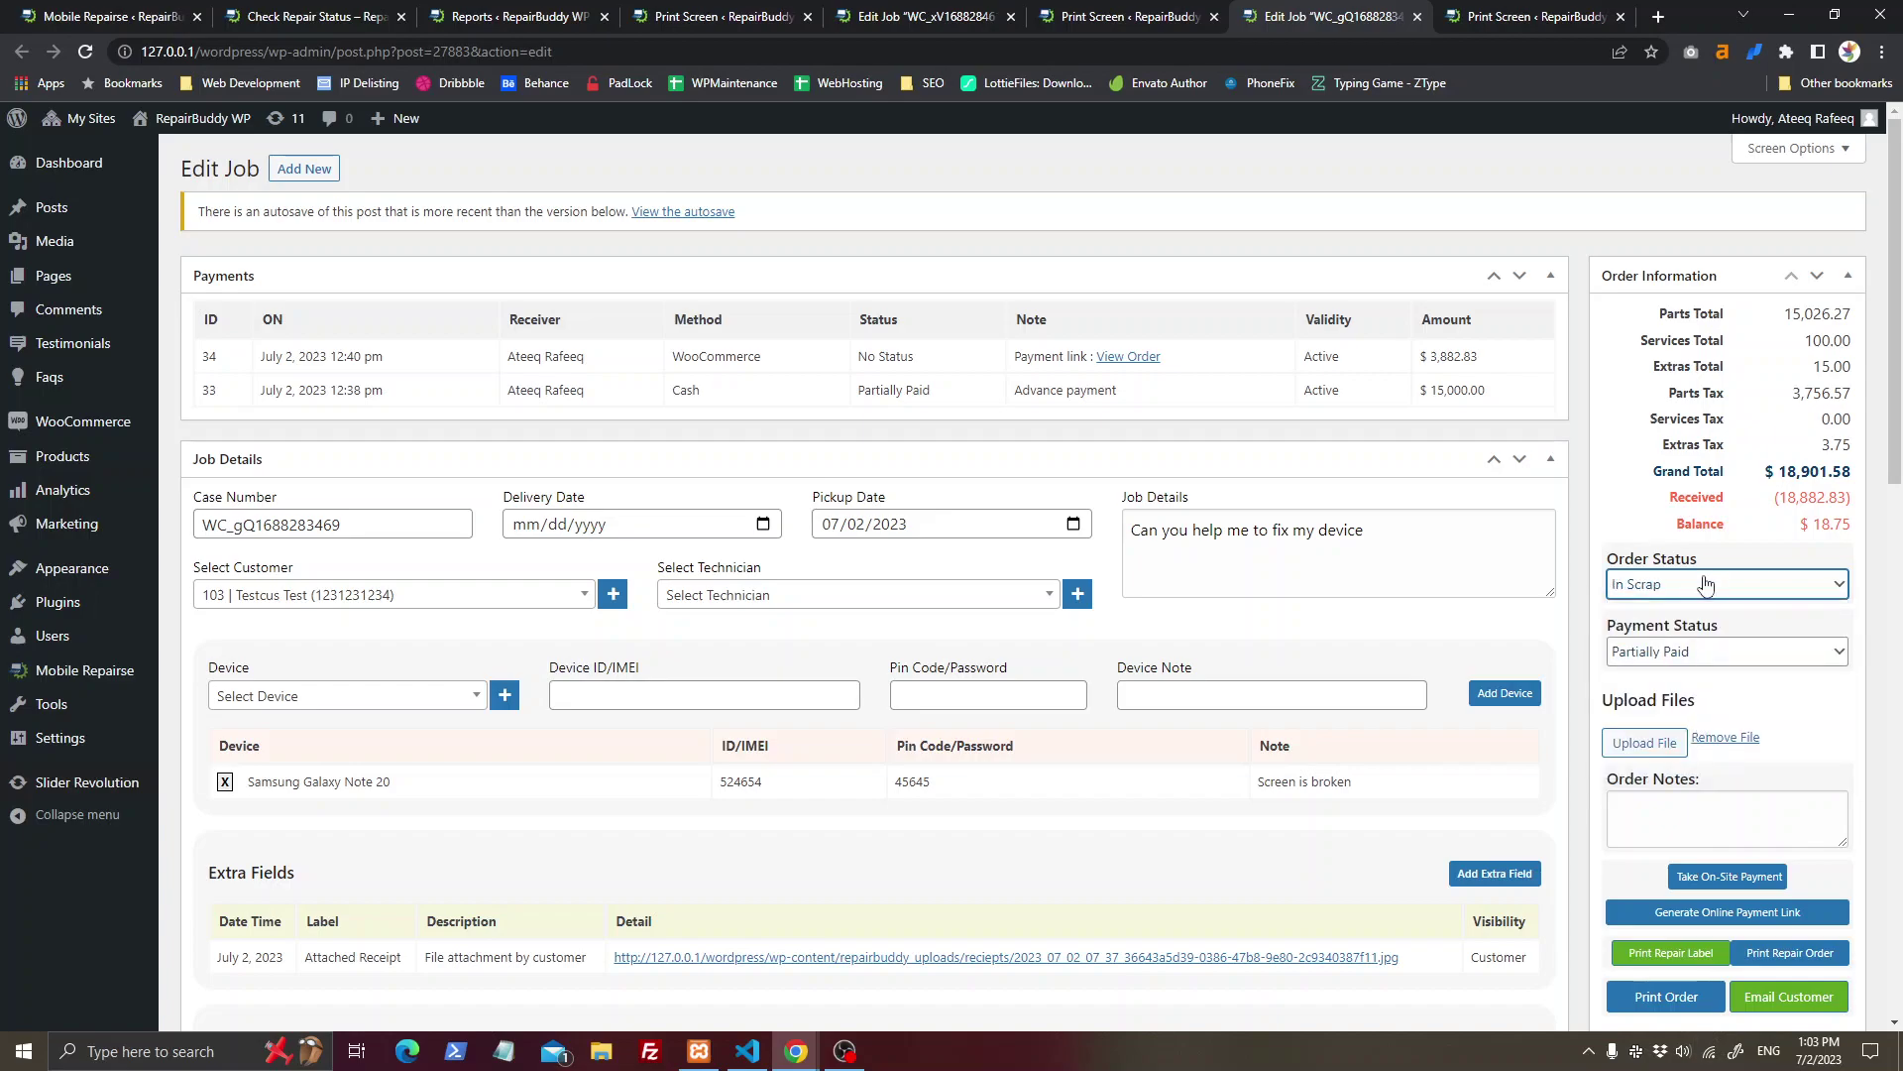
Step: Check the In Designing options in Job Status settings and close Update Status unchanged
key("ctrl+2")
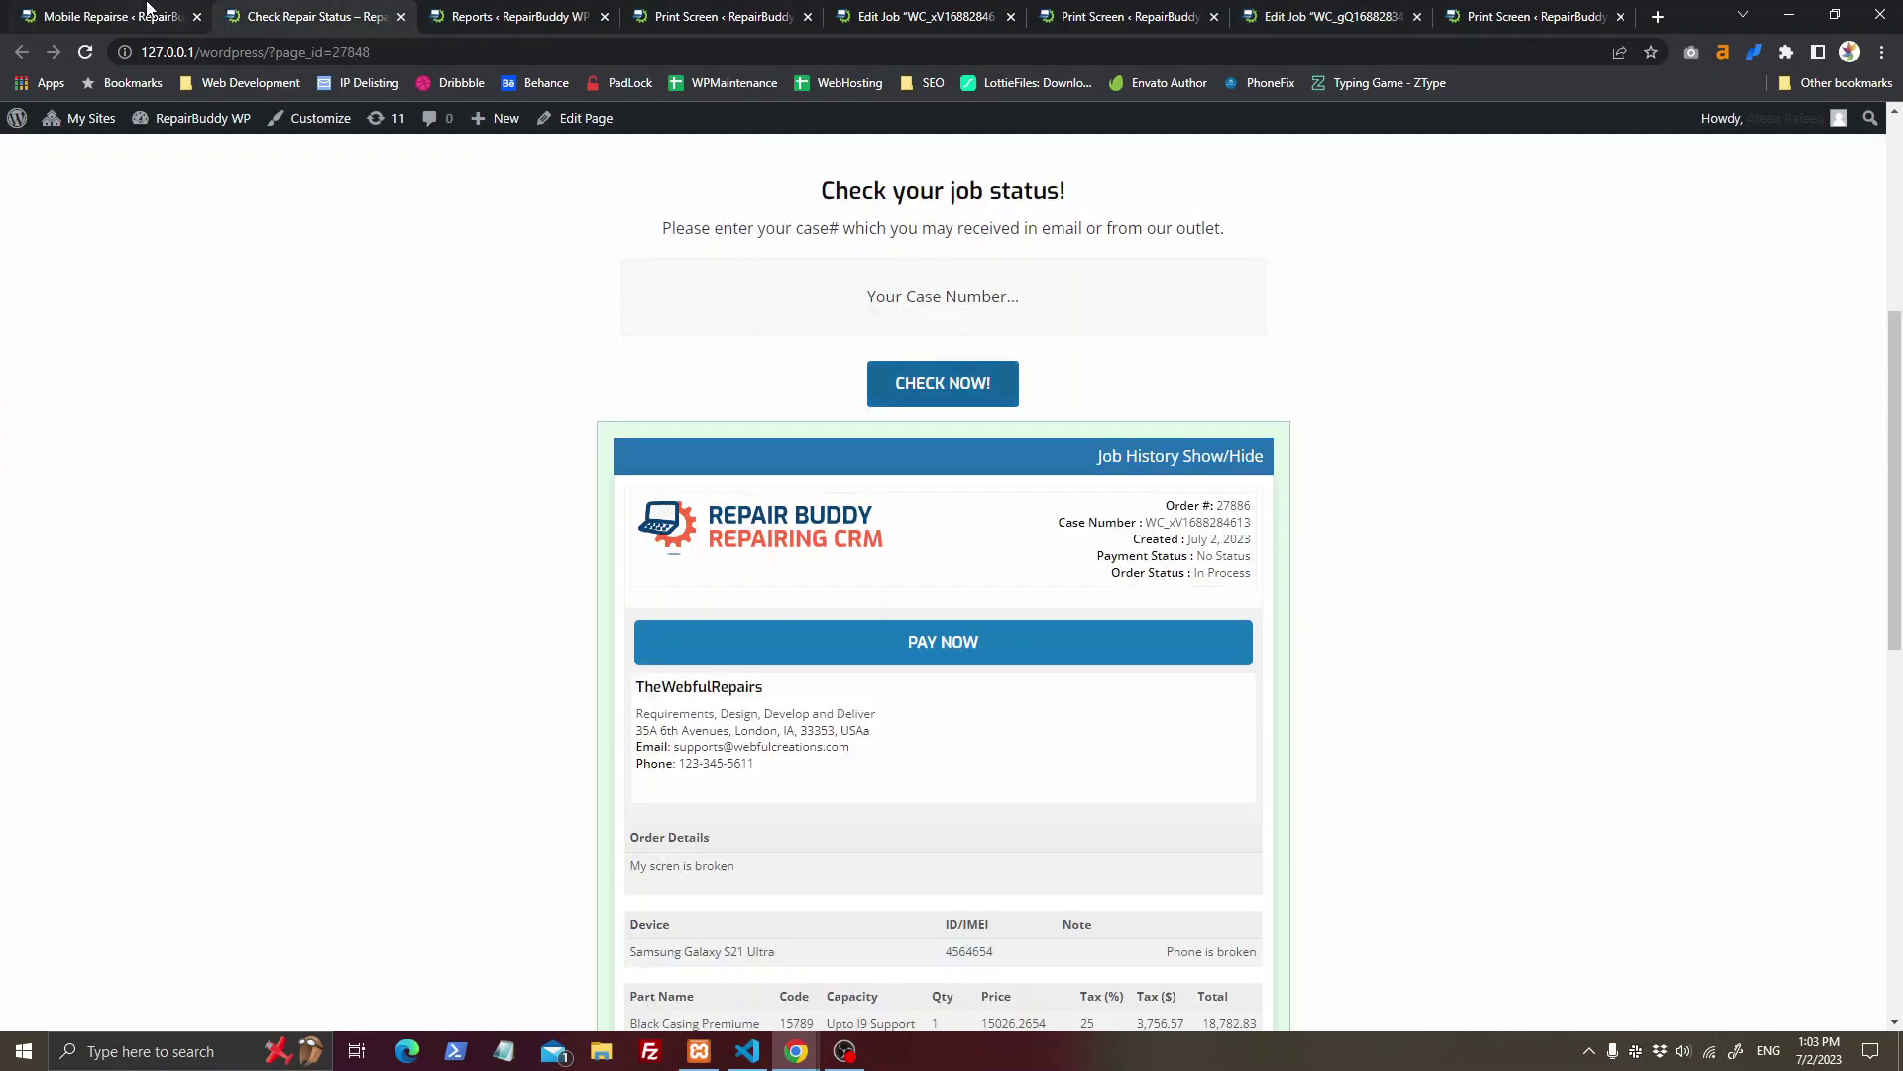
key("ctrl+1")
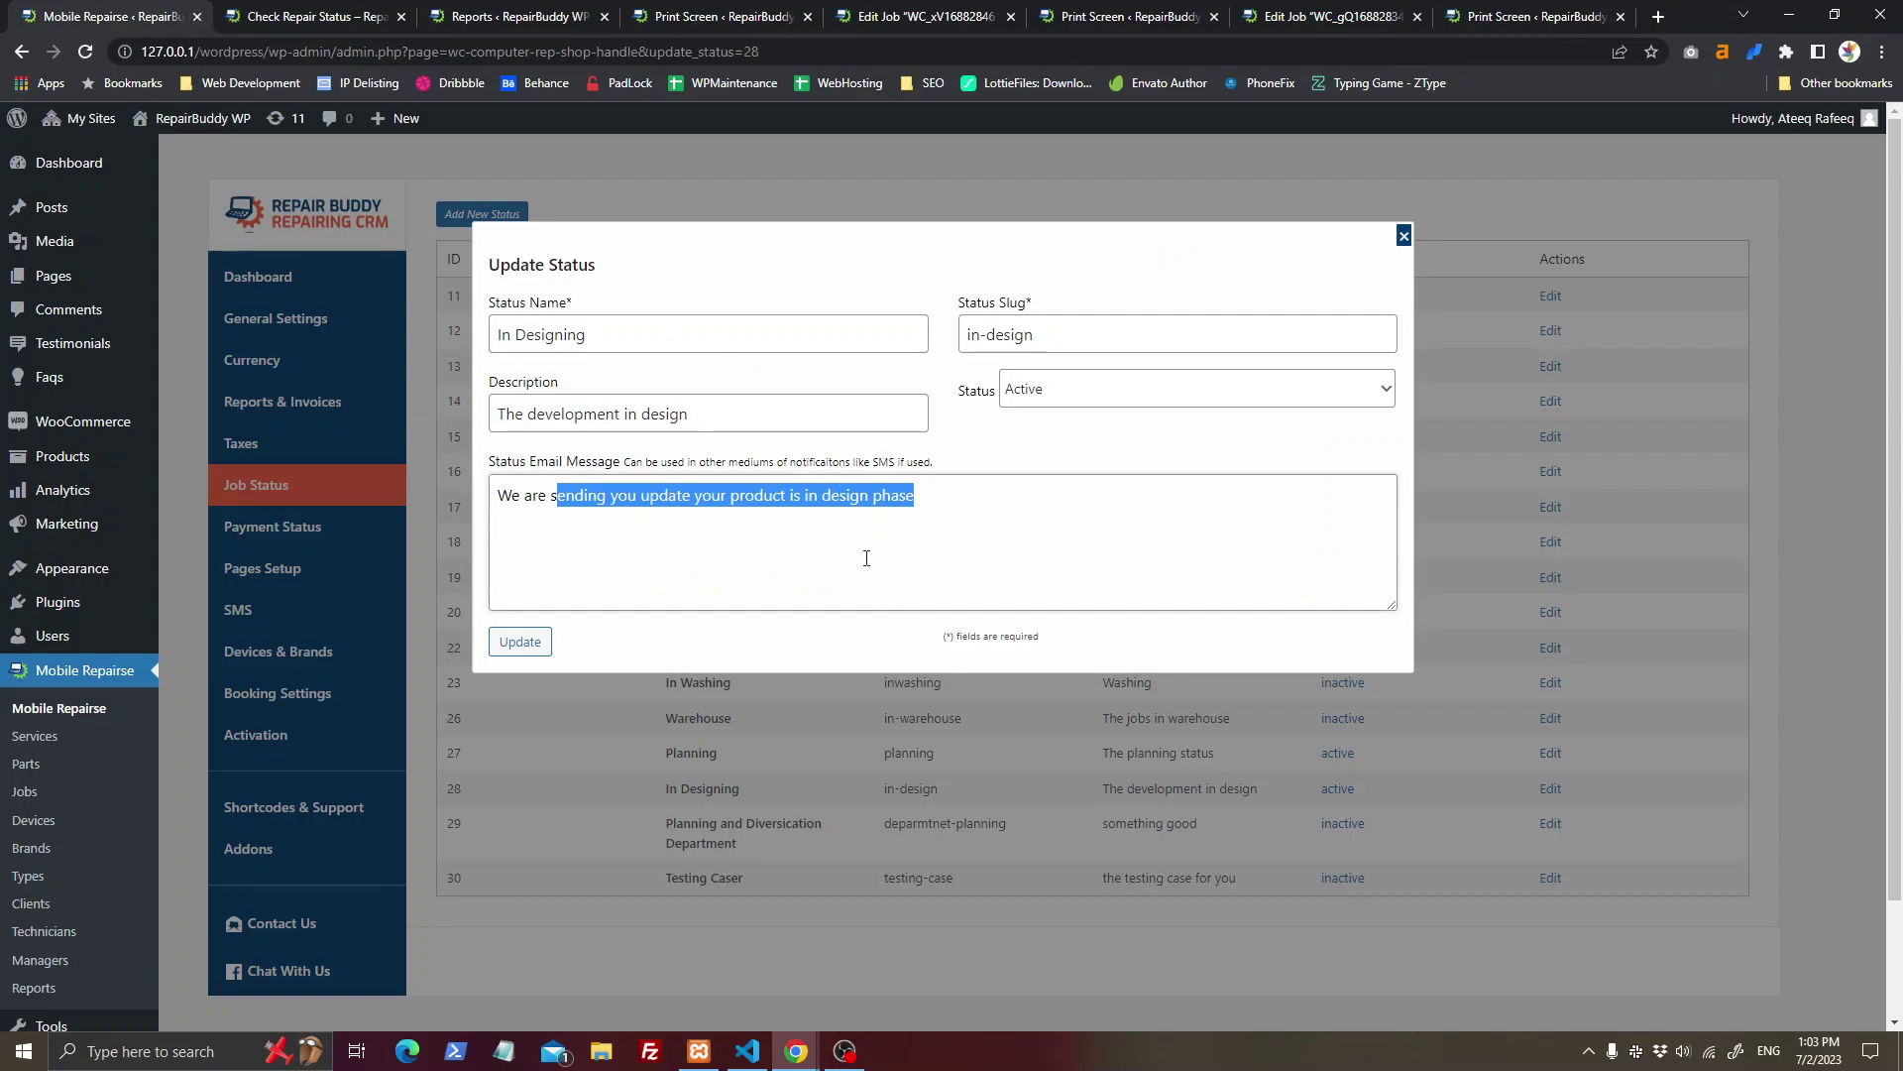
left_click(1021, 391)
left_click(1039, 402)
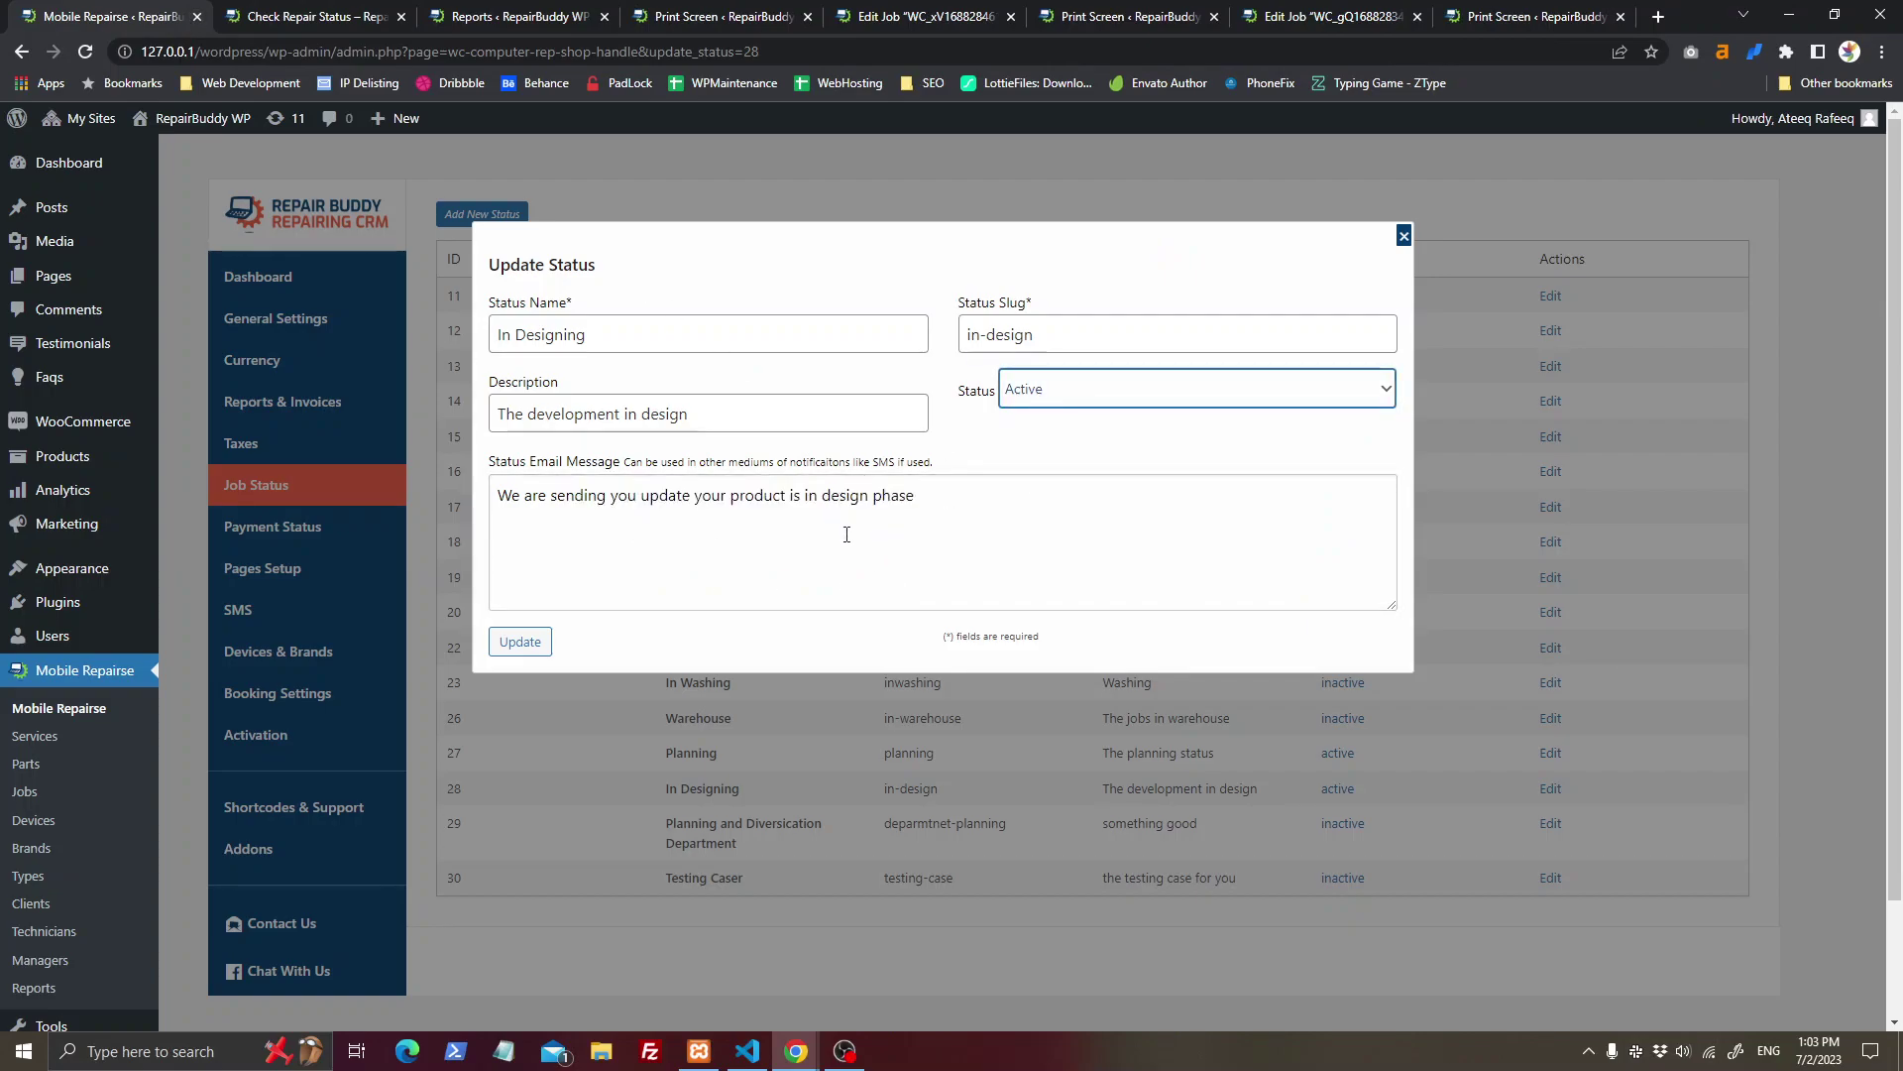
left_click(849, 535)
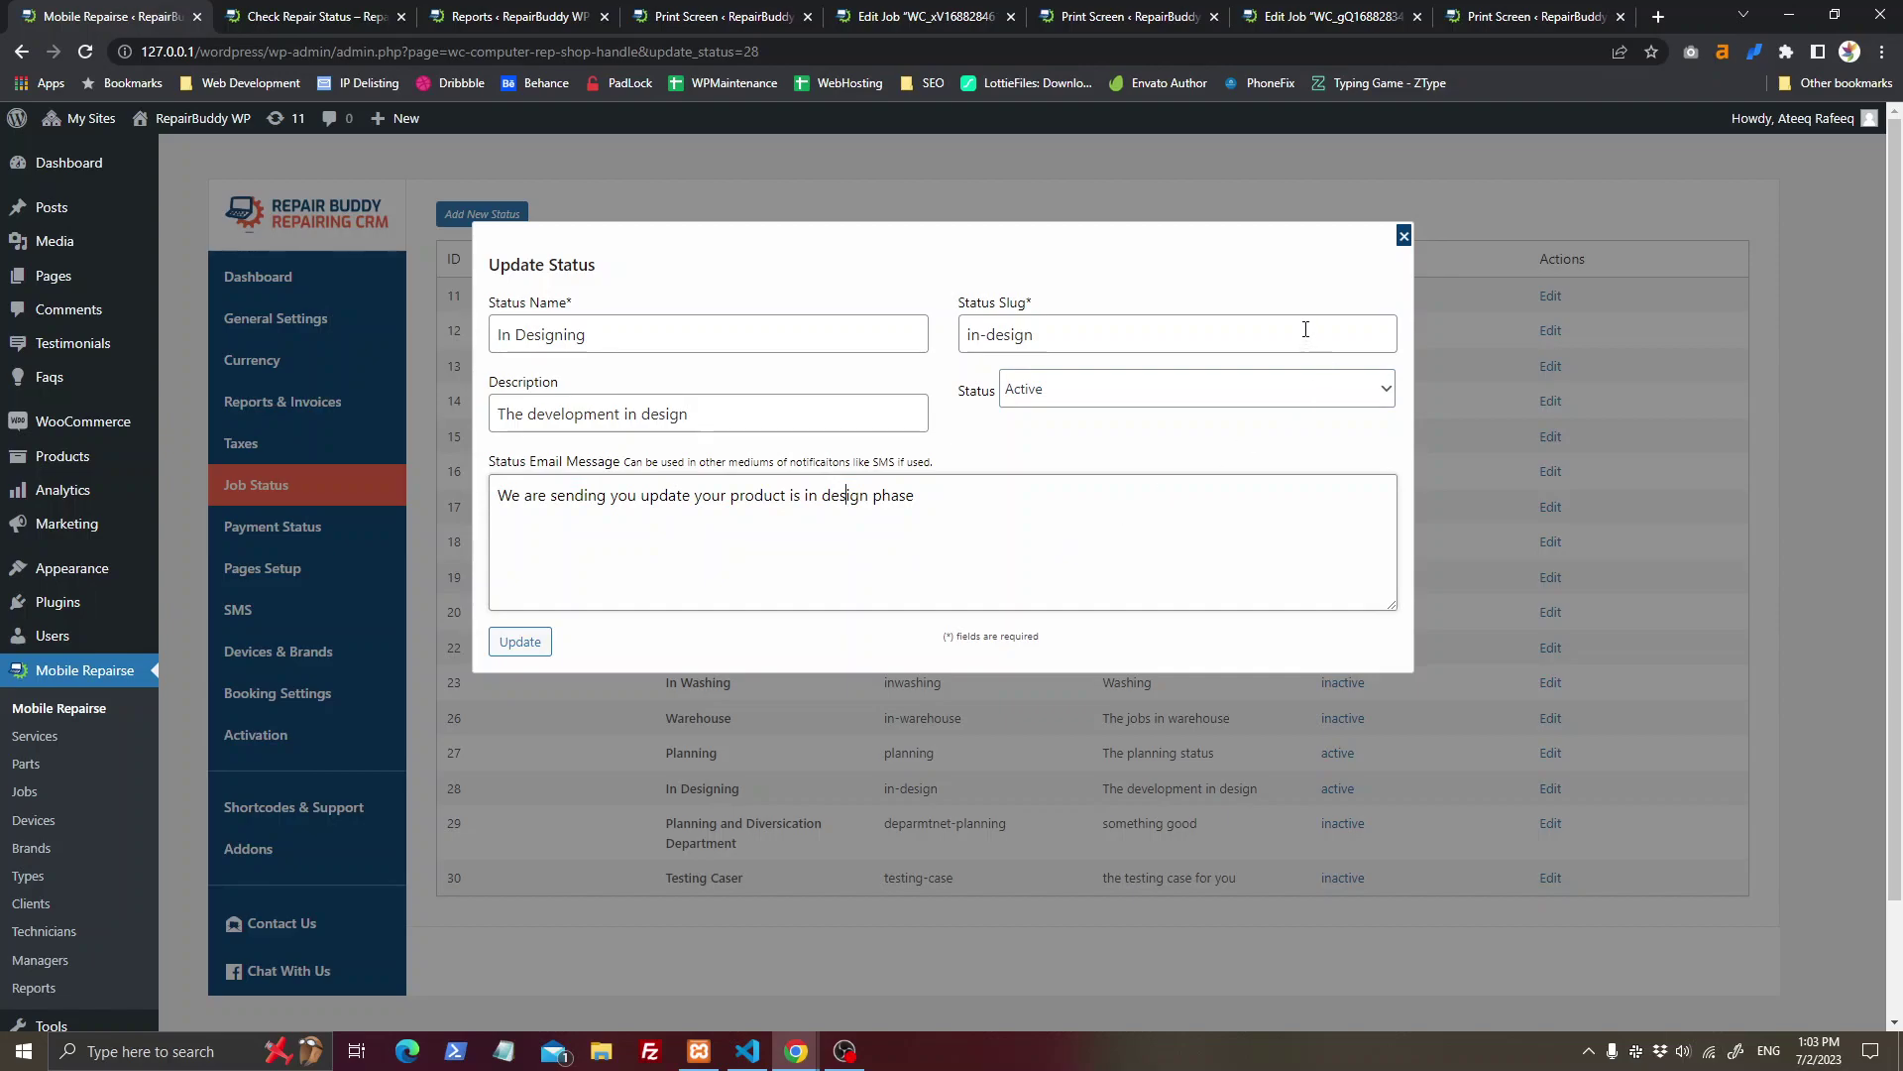
left_click(1403, 236)
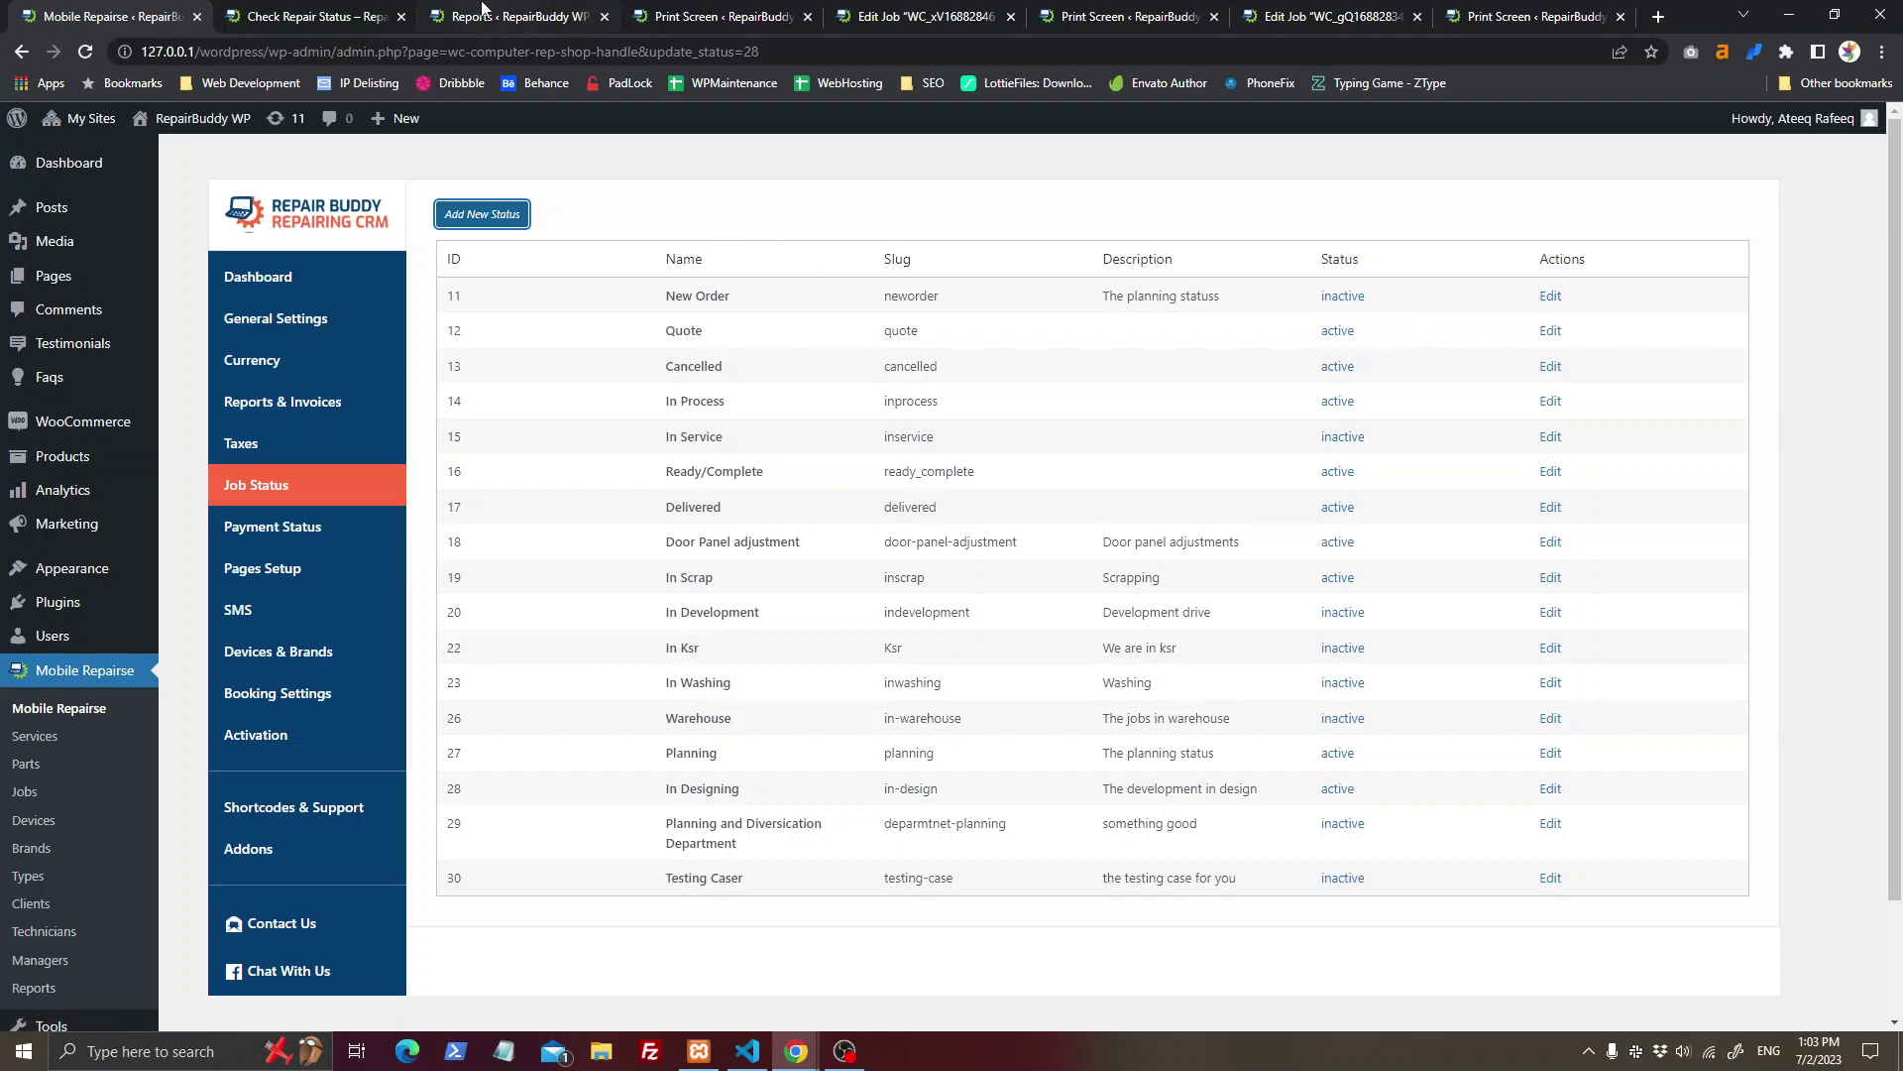
left_click(511, 15)
left_click(709, 15)
left_click(927, 12)
left_click(1392, 12)
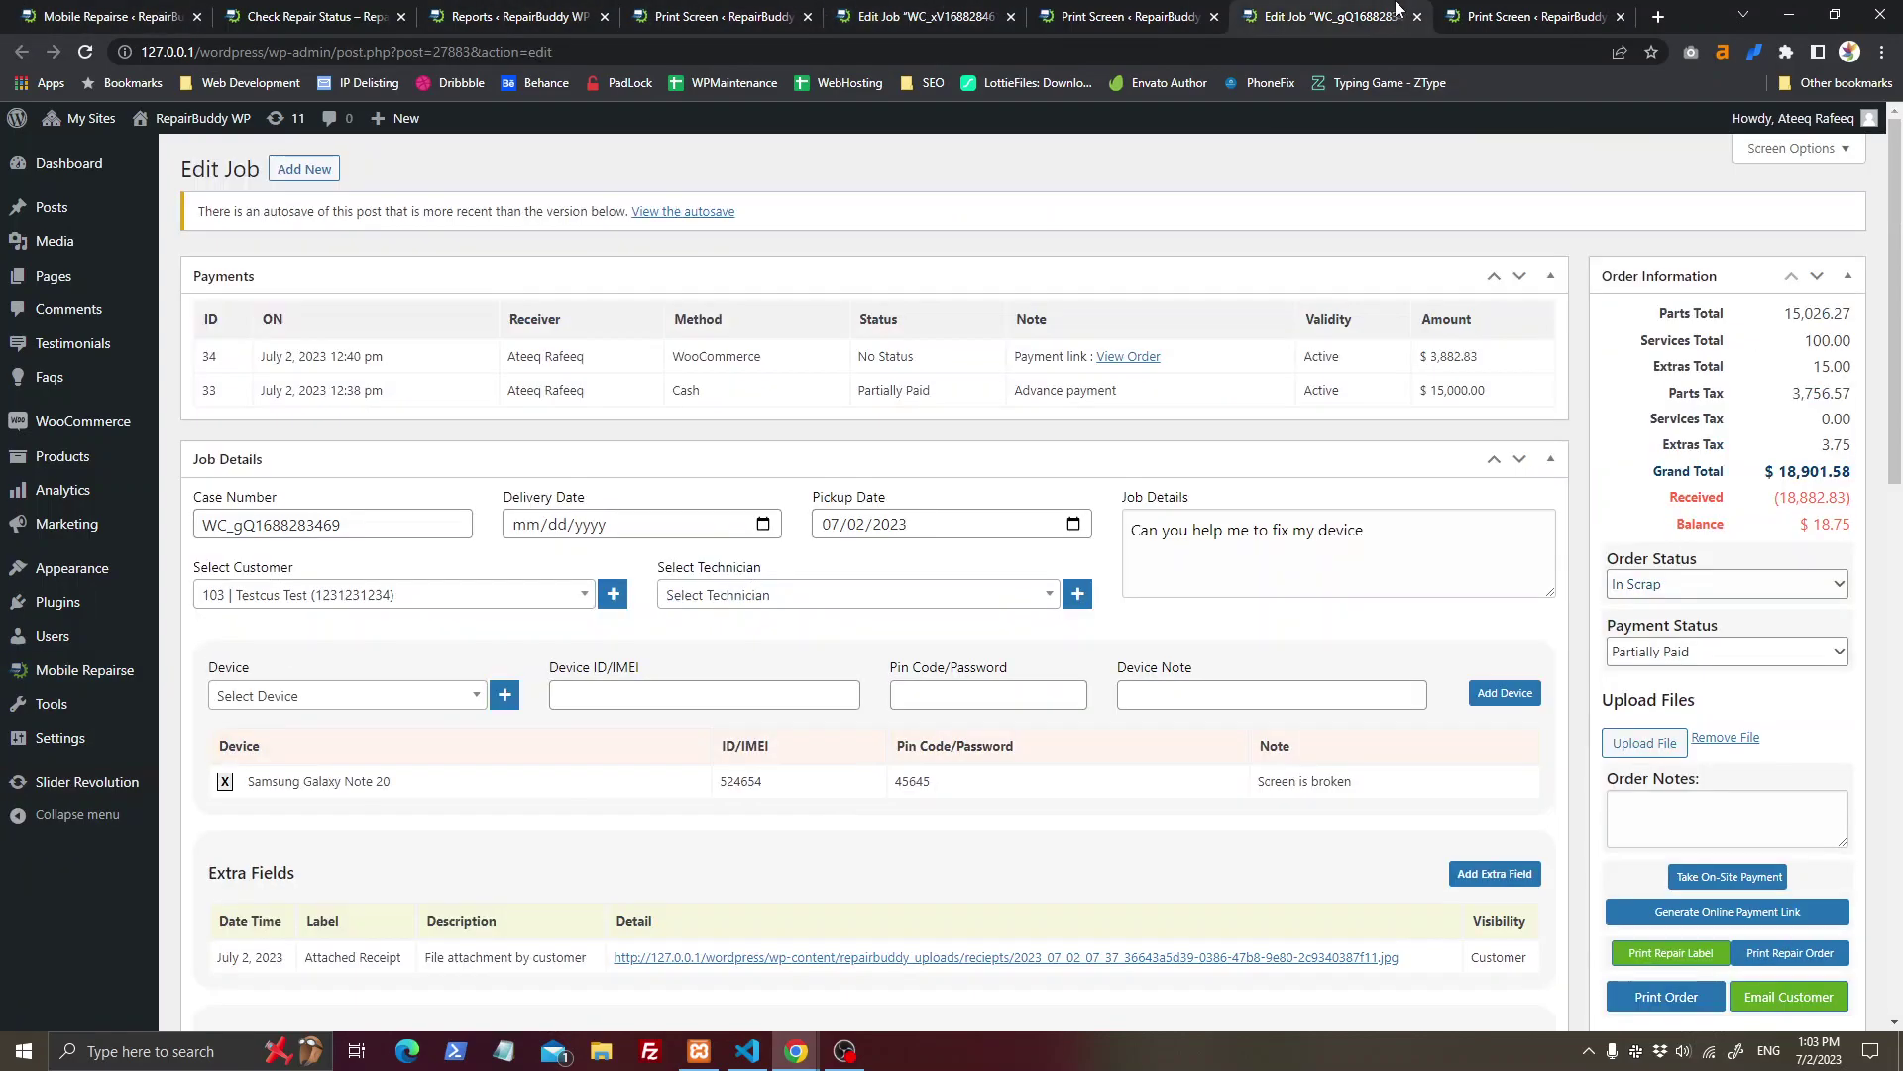
Step: Review and close the repair order receipt page
left_click(1499, 14)
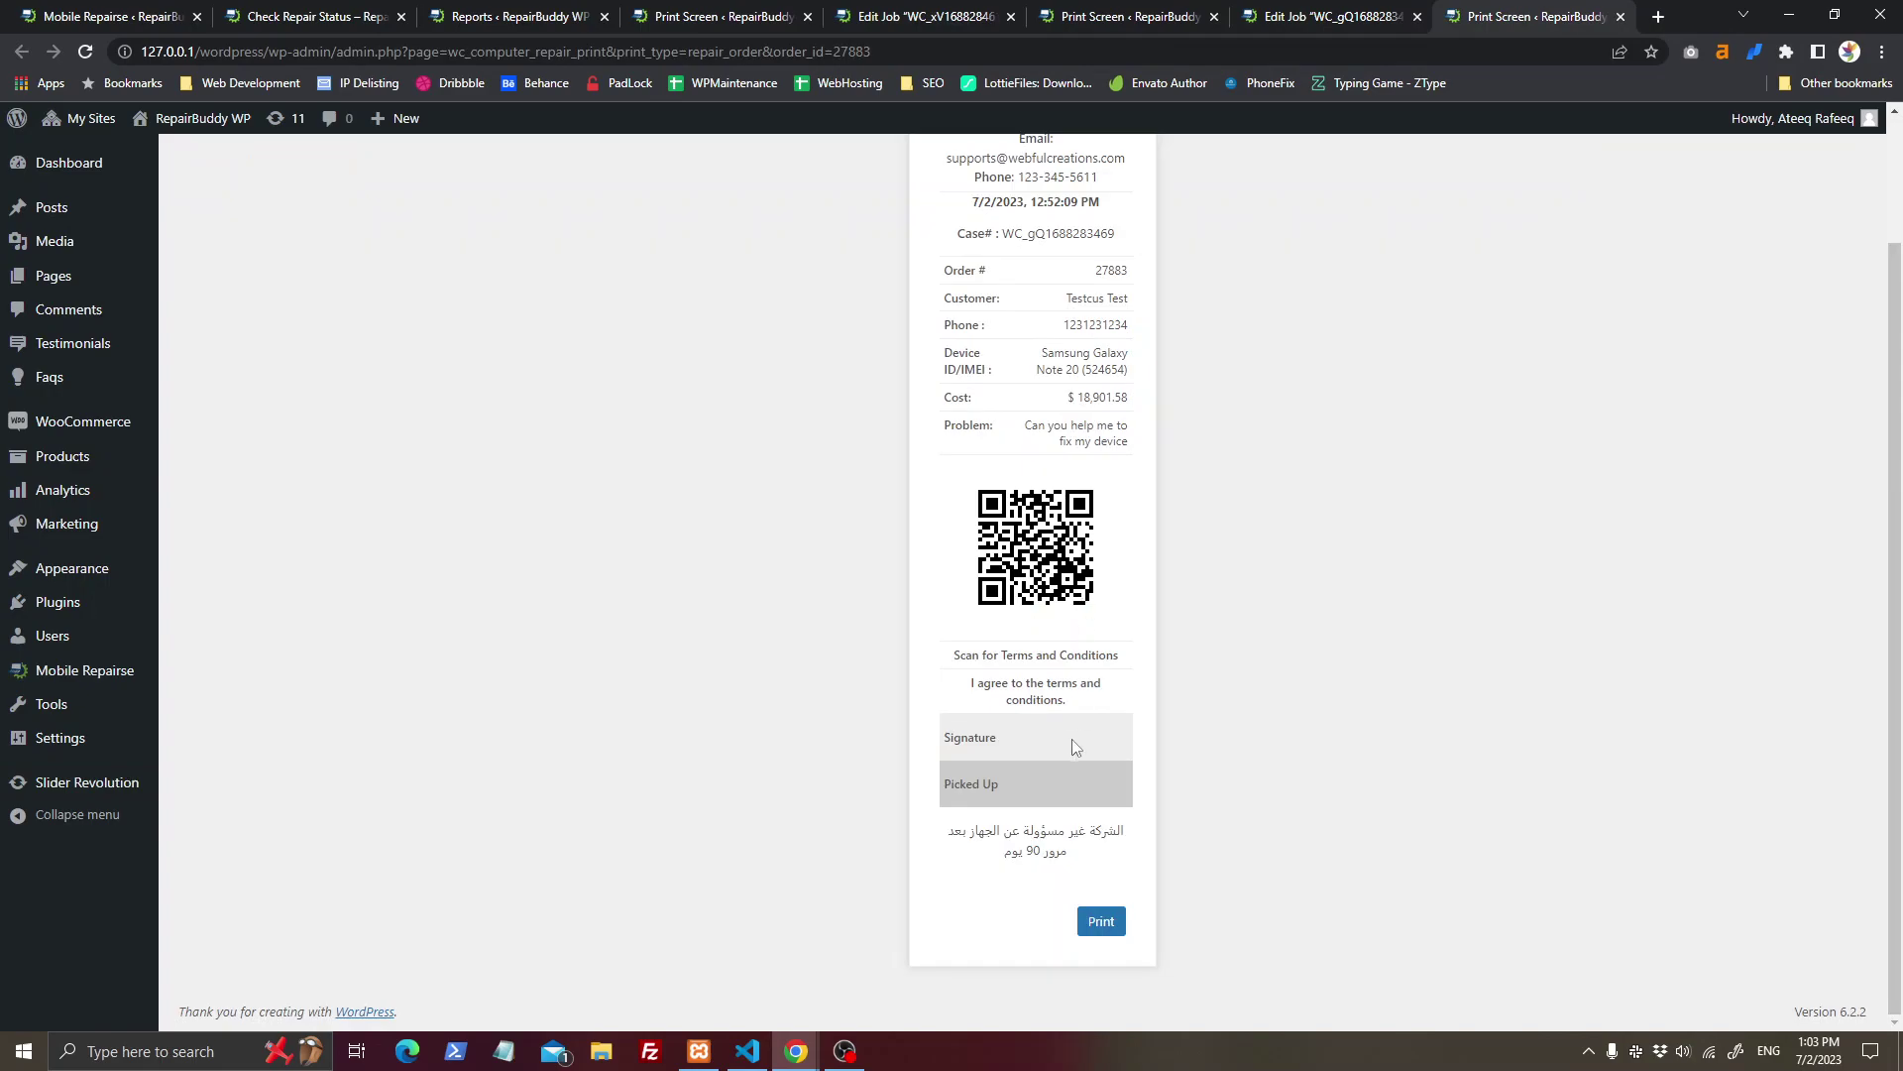
scroll(1076, 737, "up", 3)
scroll(1088, 736, "down", 3)
middle_click(1487, 10)
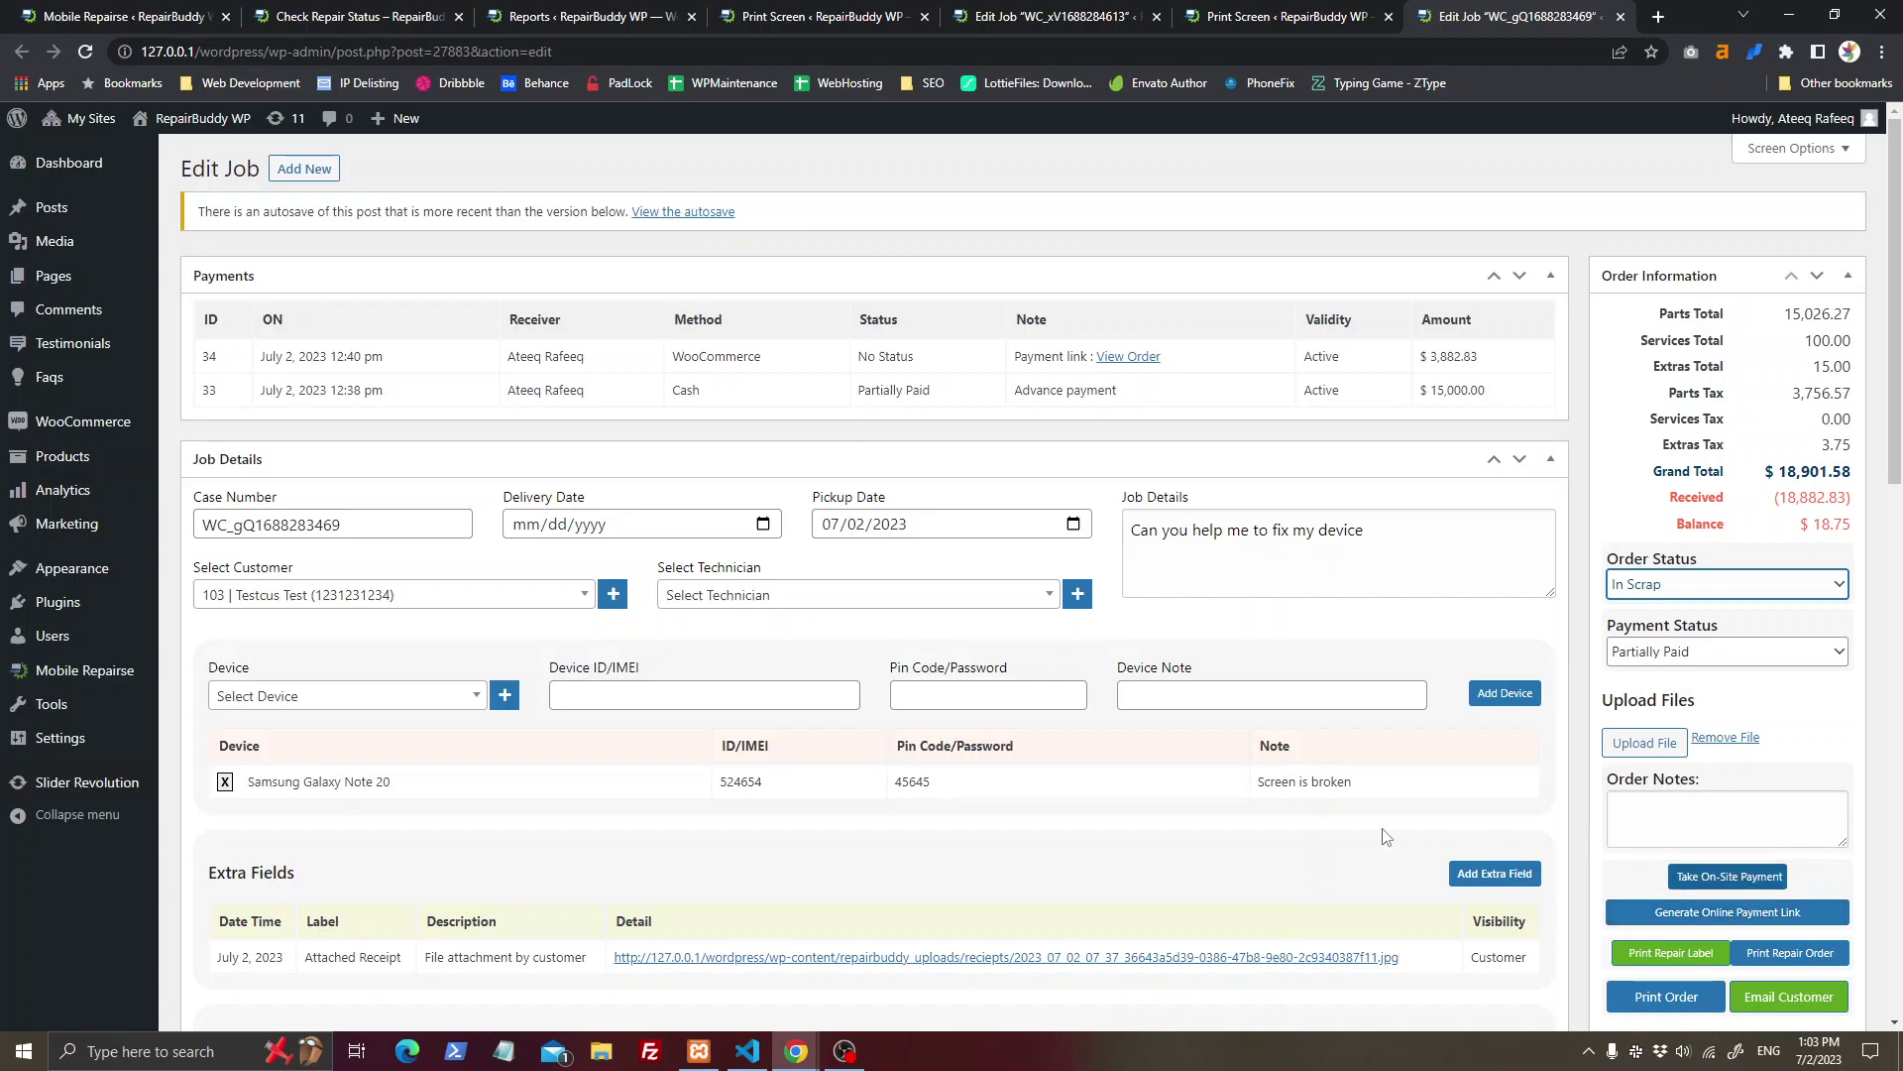
Step: Make the 'Please shift to other department' log customer-visible, then show job history on the status page
scroll(1351, 833, "down", 10)
scroll(1361, 777, "down", 2)
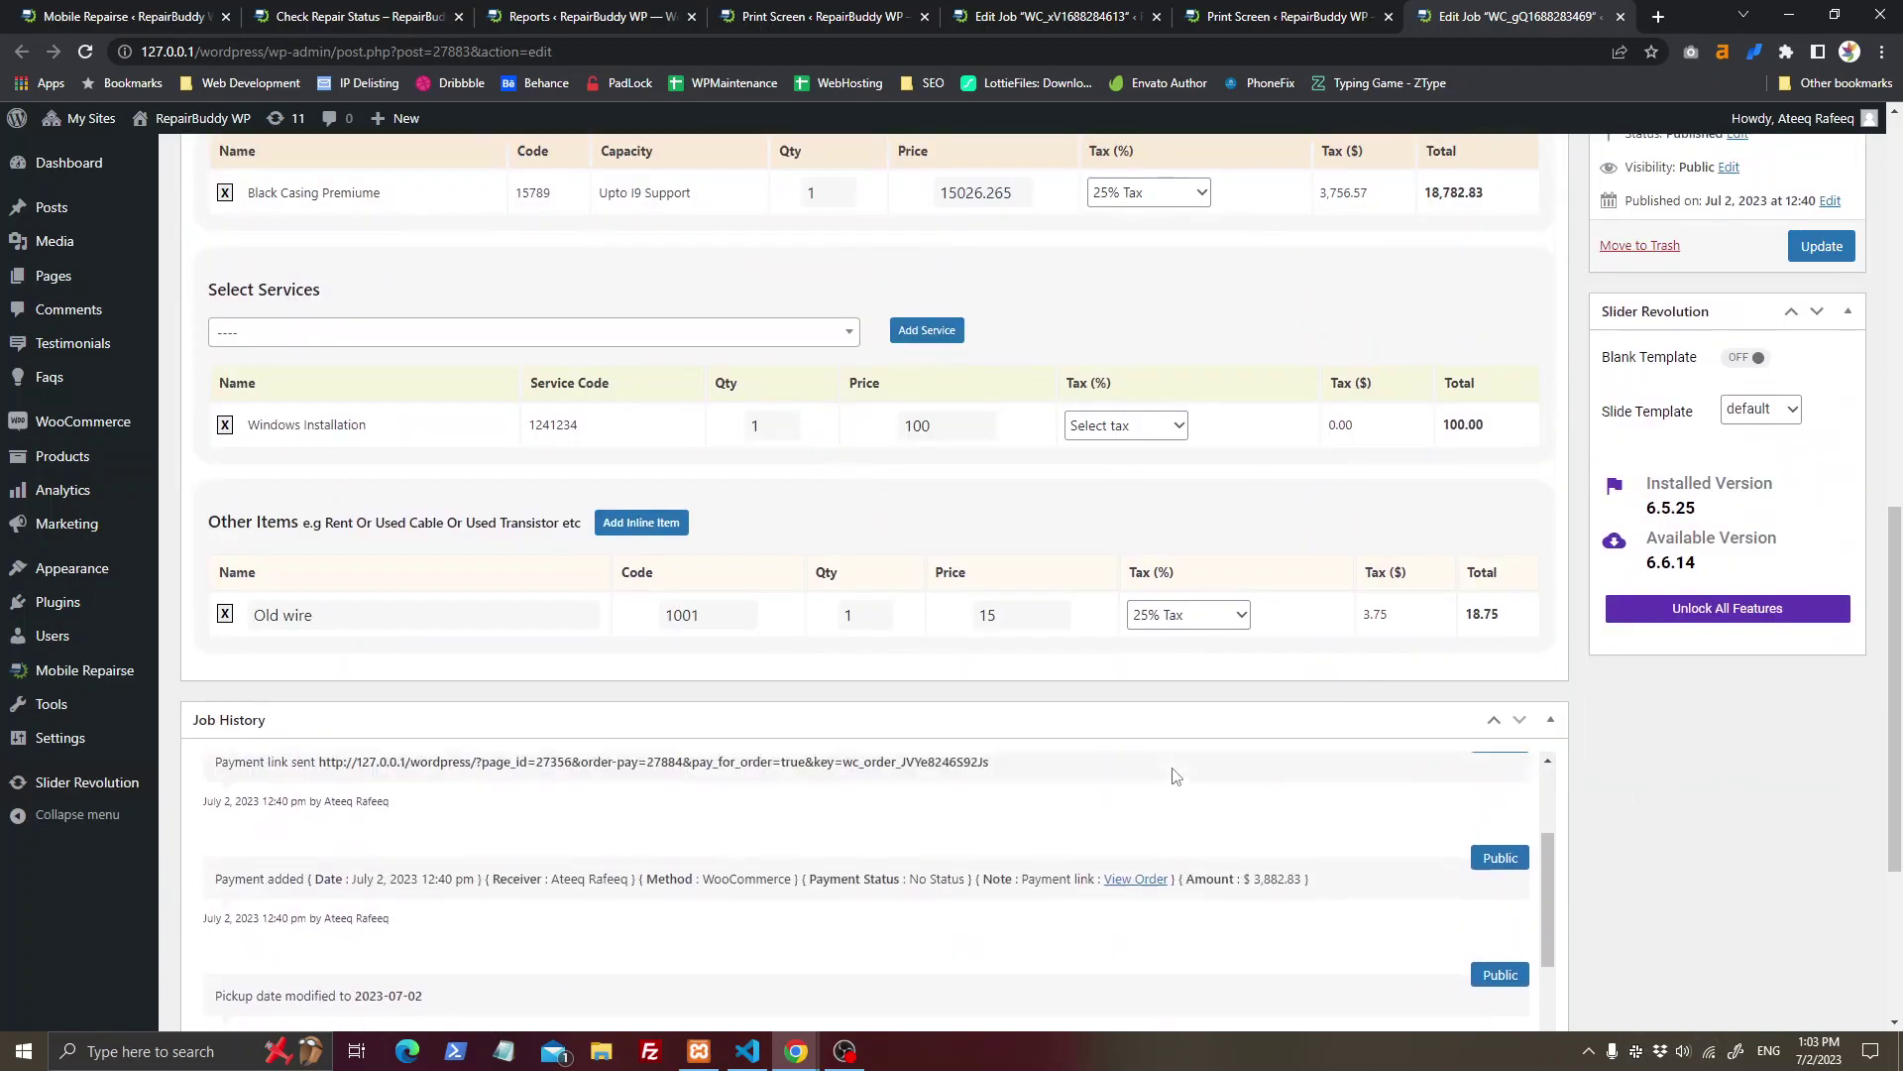
scroll(1173, 775, "up", 3)
scroll(1794, 926, "down", 4)
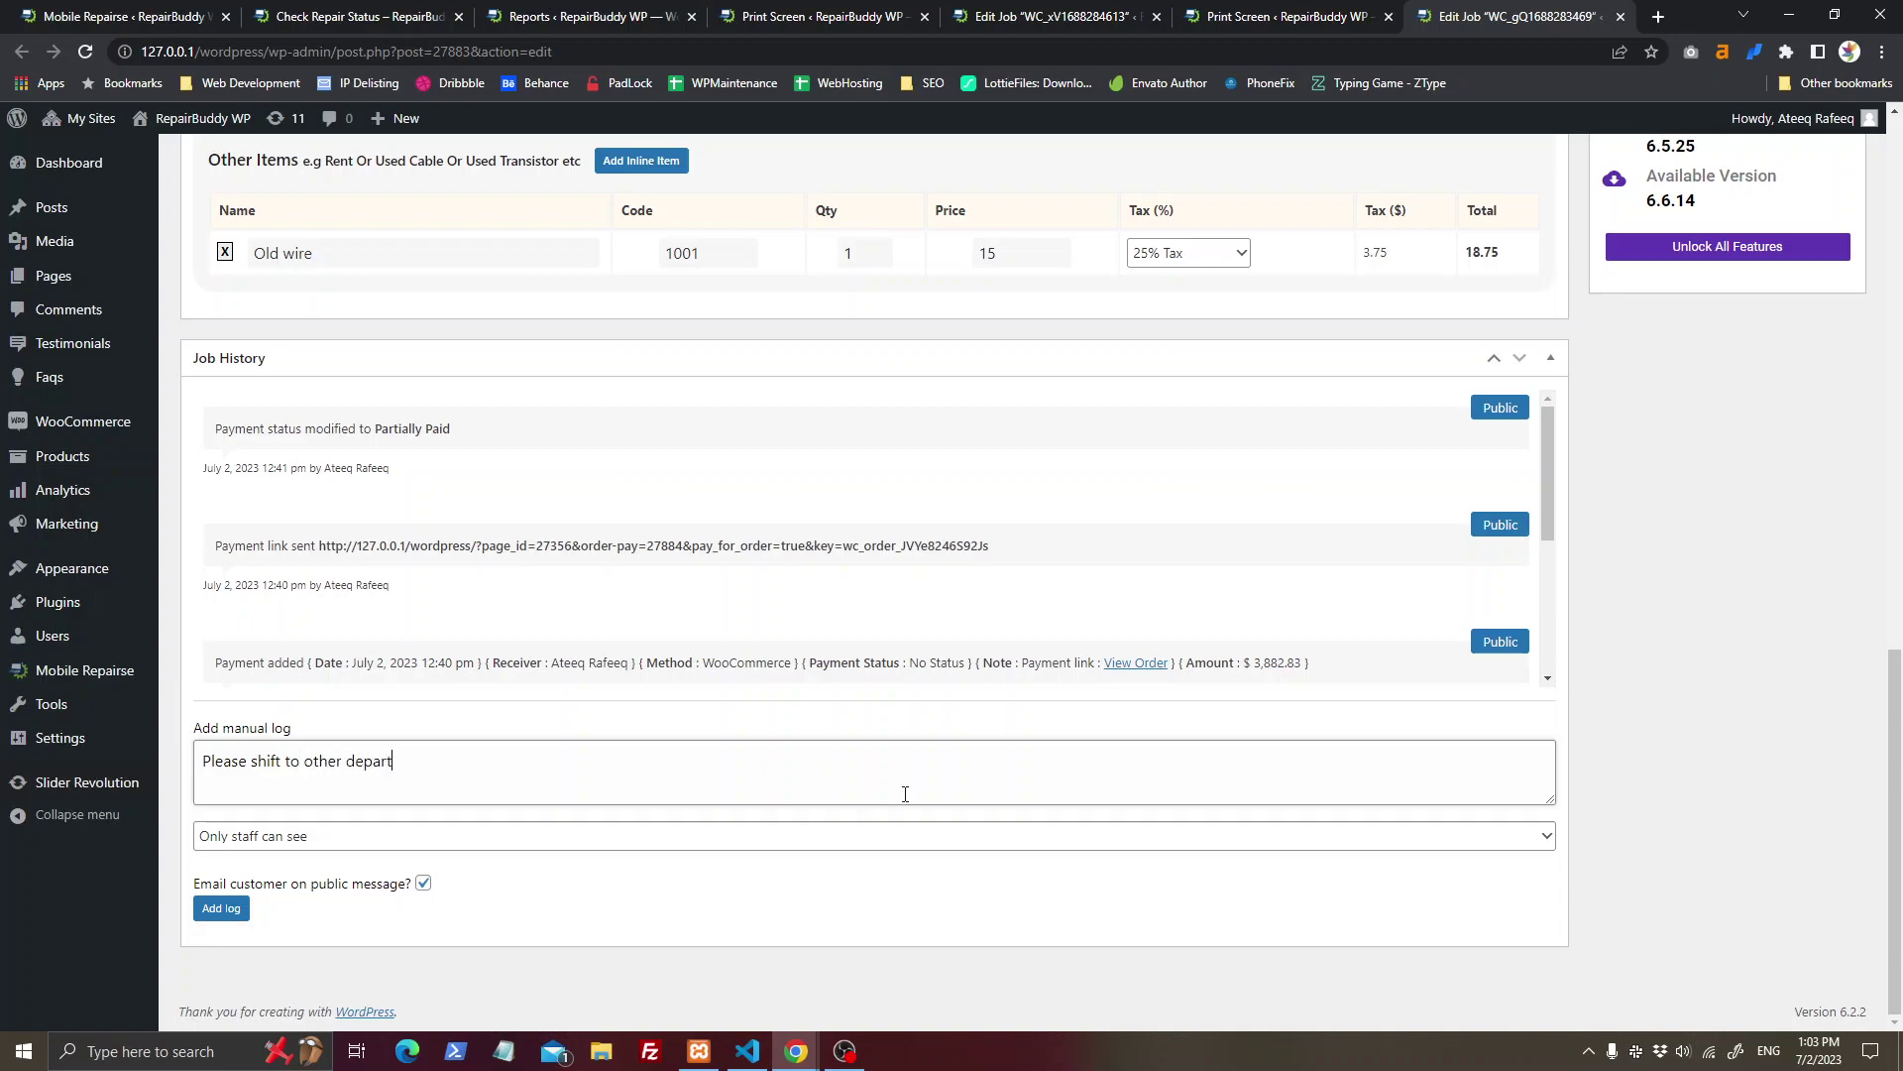
left_click(363, 849)
left_click(365, 882)
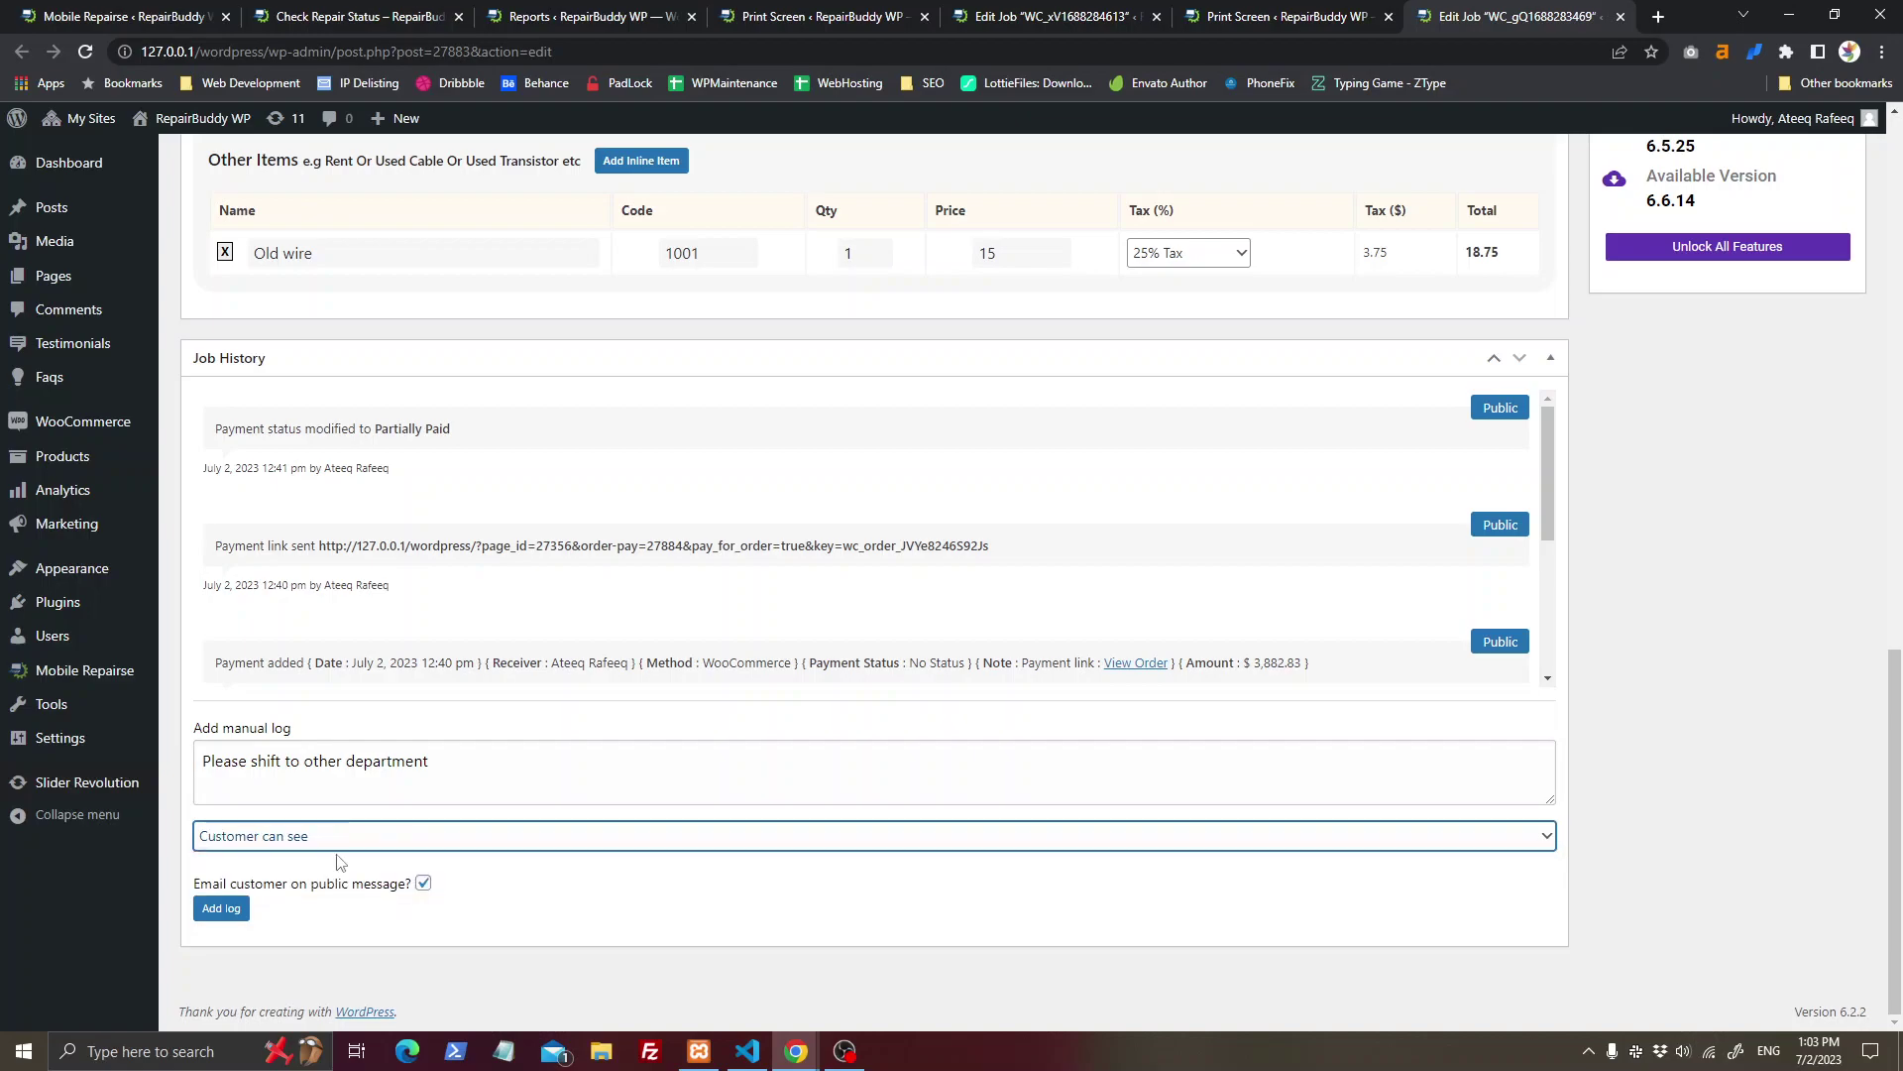
left_click(357, 16)
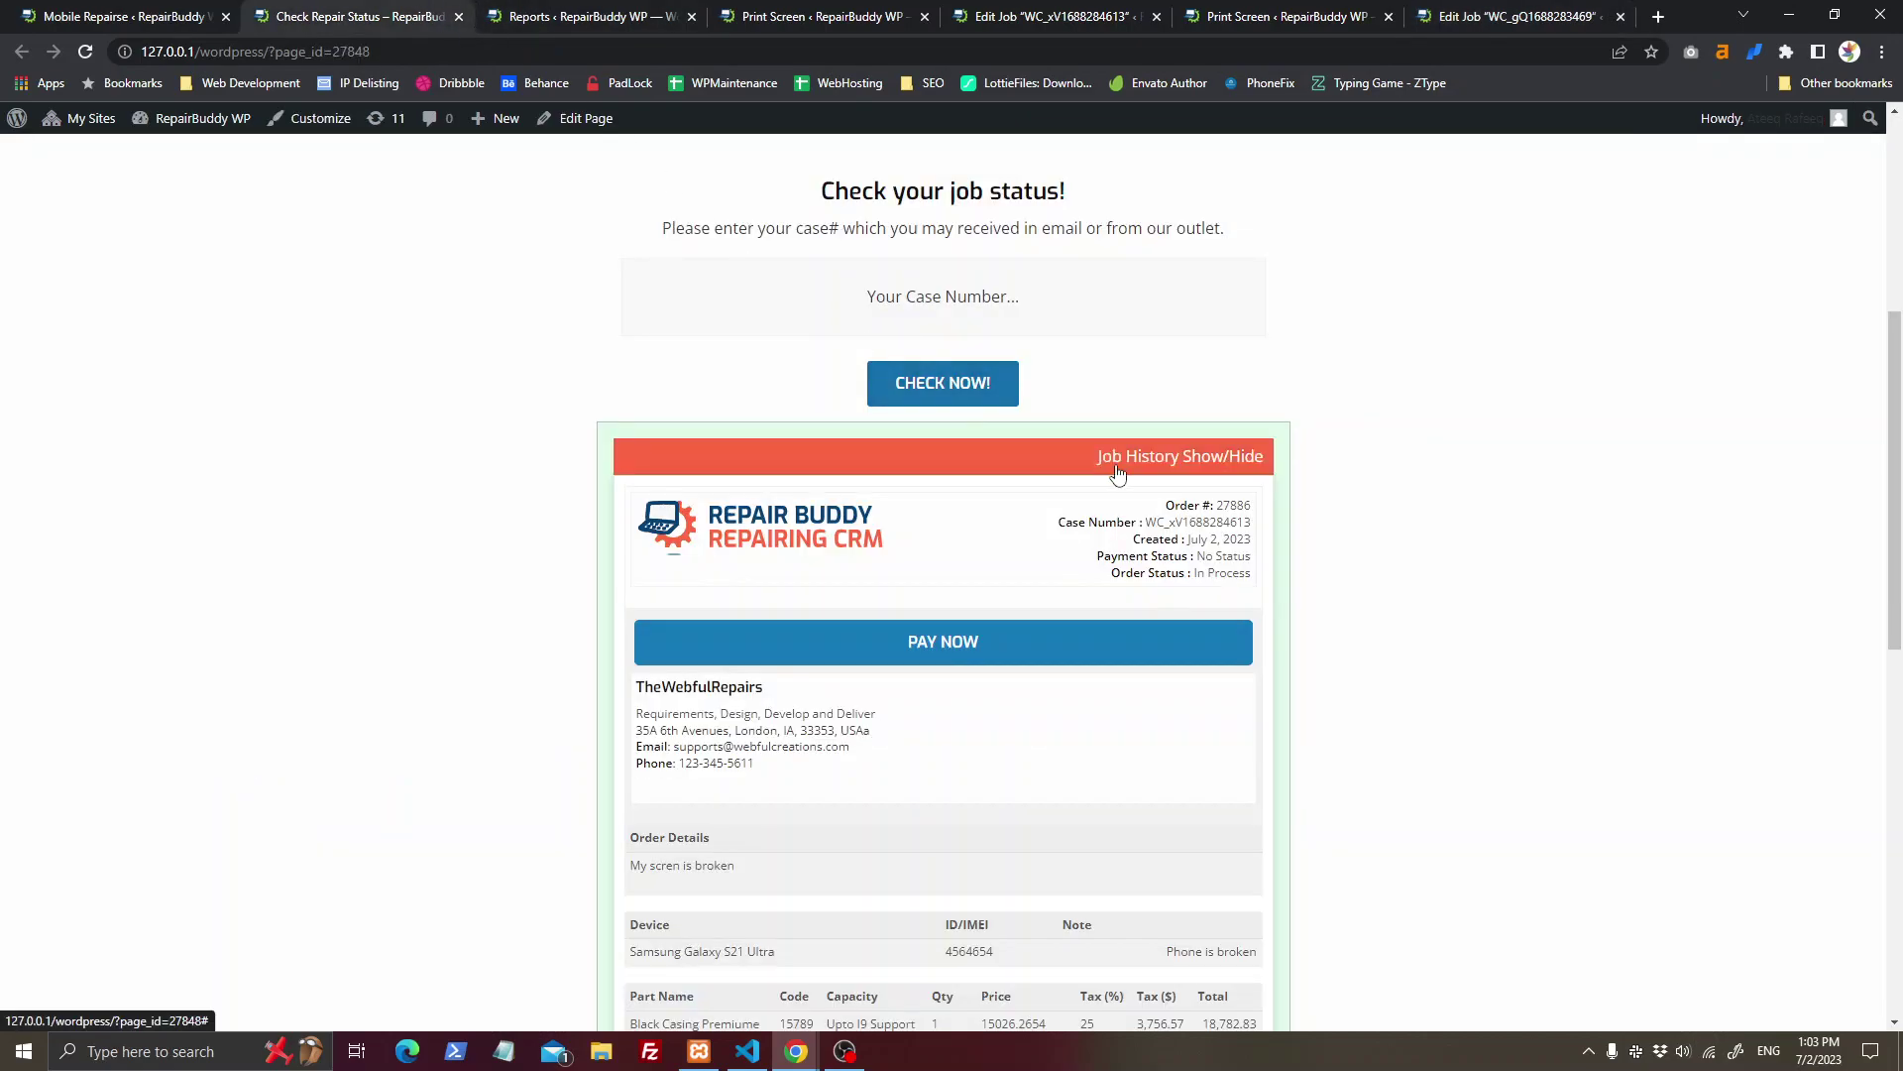
left_click(1117, 468)
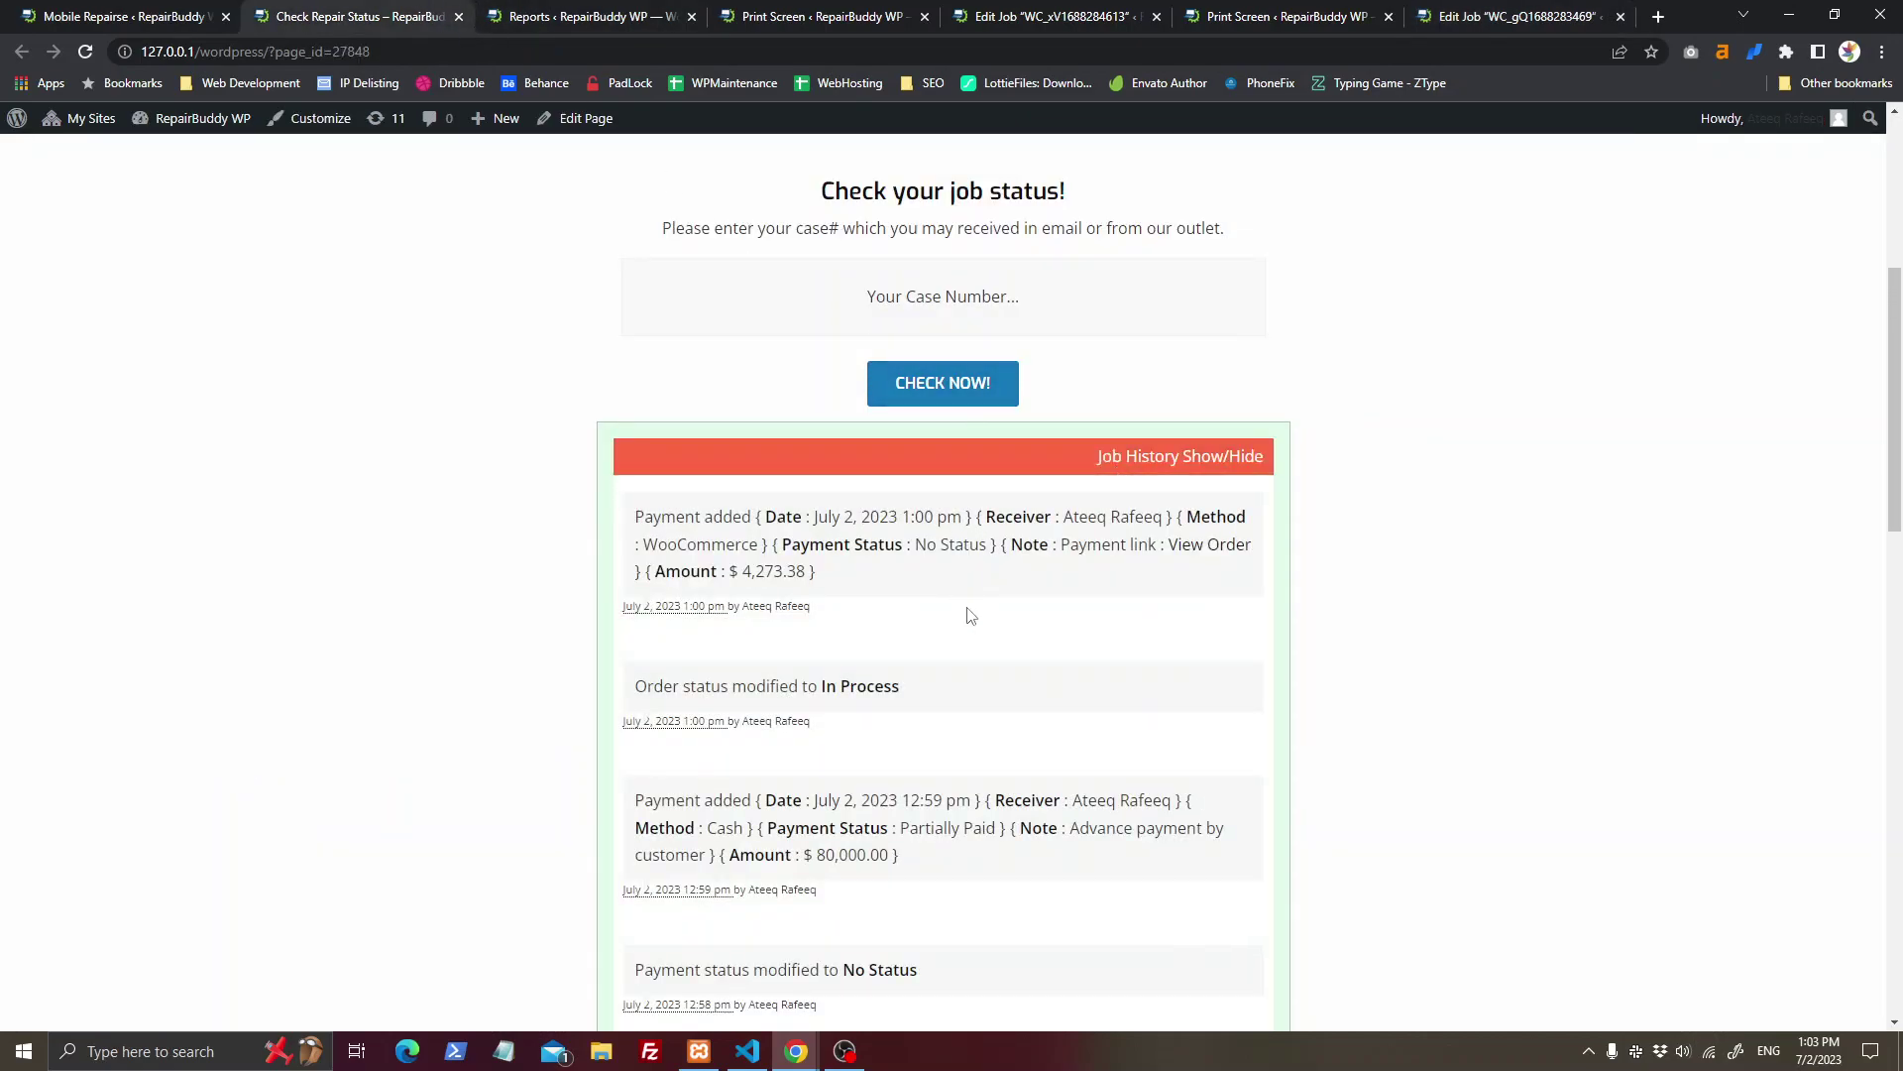
left_click(1279, 16)
left_click(1051, 16)
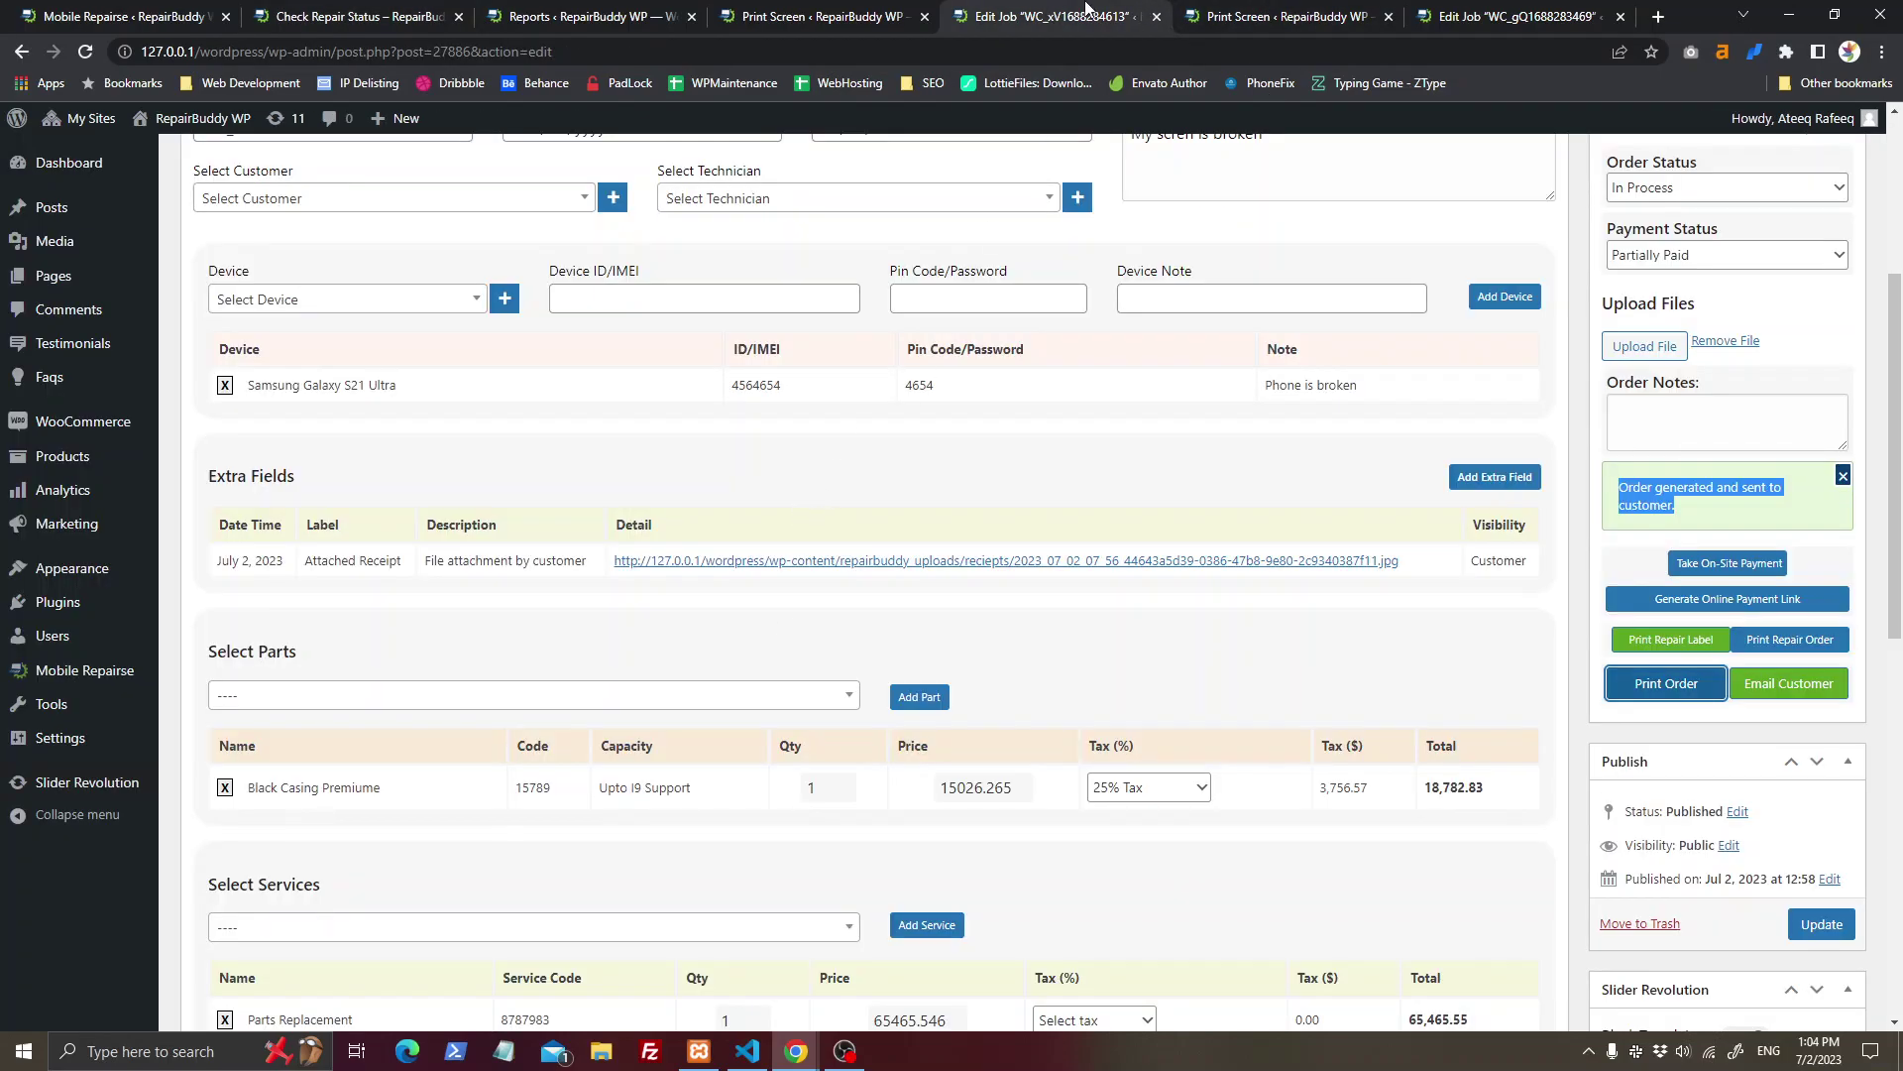
left_click(1383, 8)
left_click(1150, 8)
left_click(897, 14)
left_click(1036, 14)
Step: Go over the job's manual log and Job Details sections
scroll(530, 947, "down", 10)
left_click(415, 790)
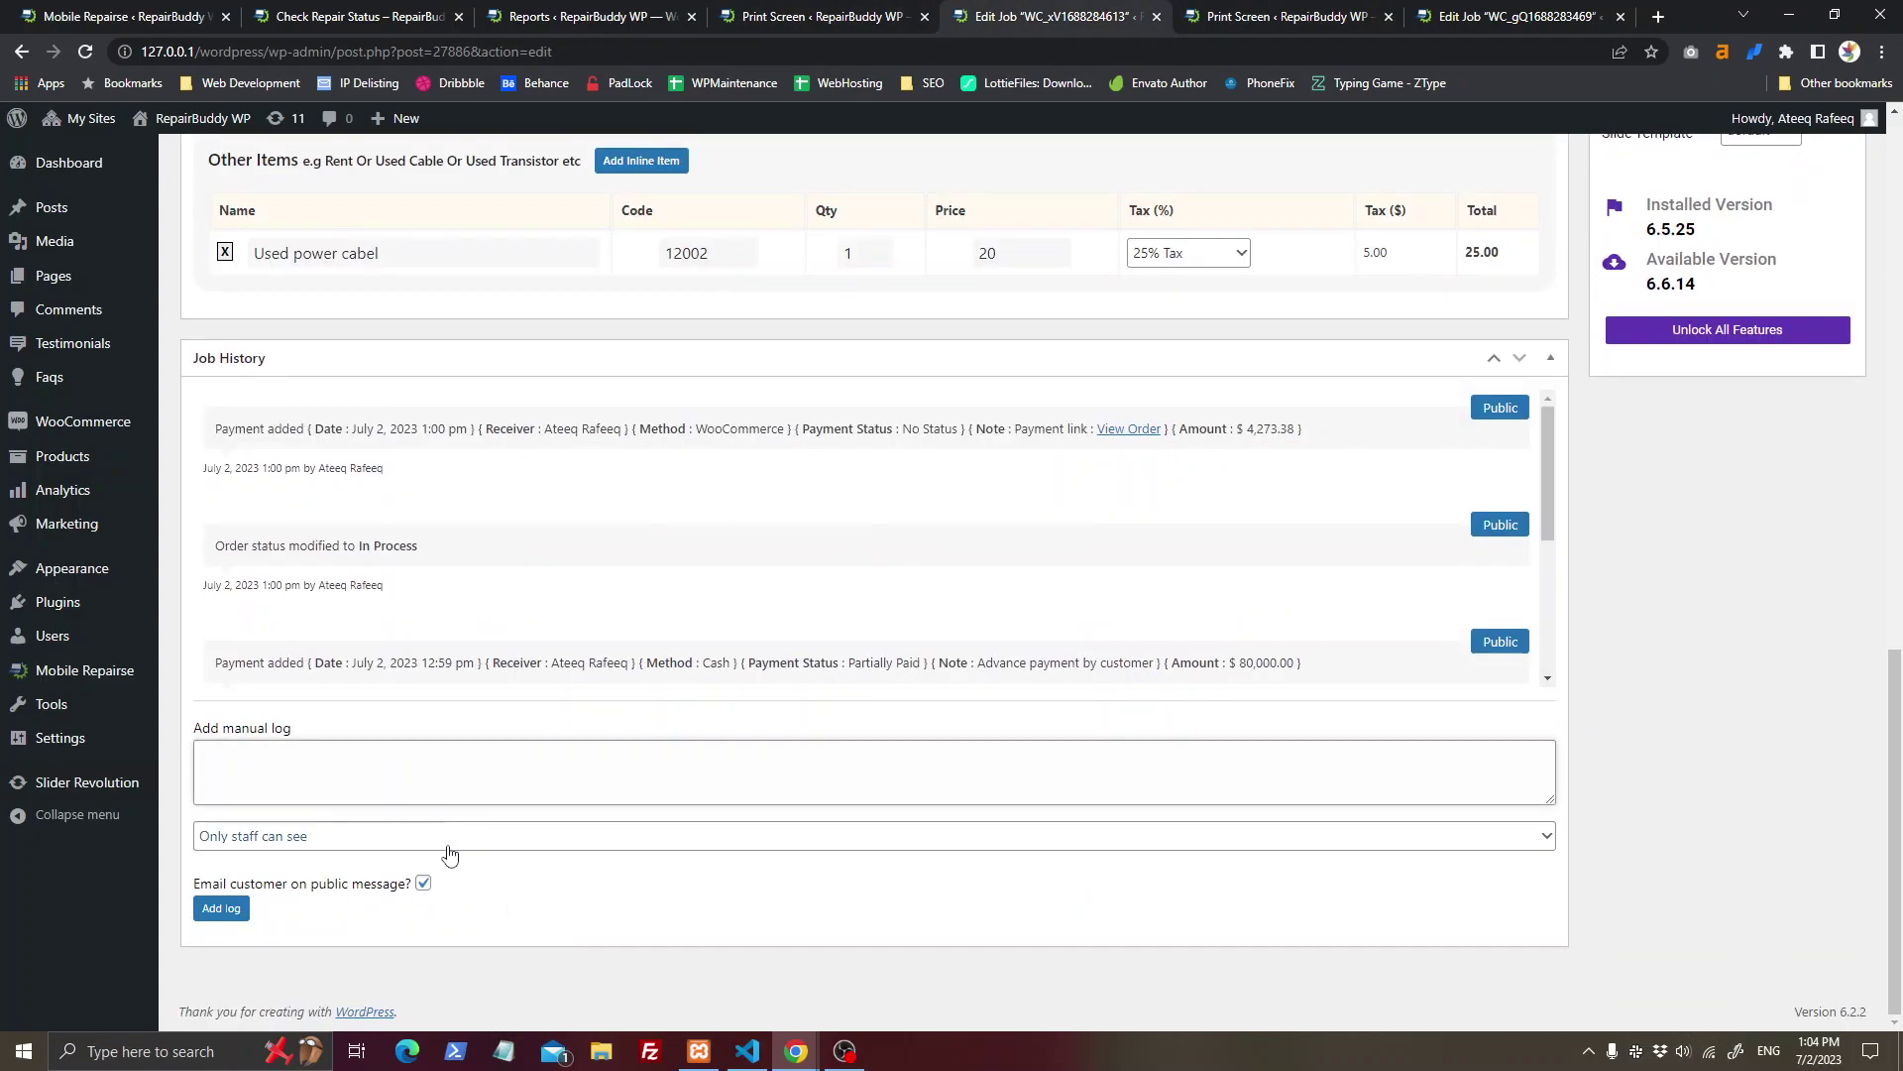
scroll(634, 555, "down", 2)
scroll(615, 582, "up", 5)
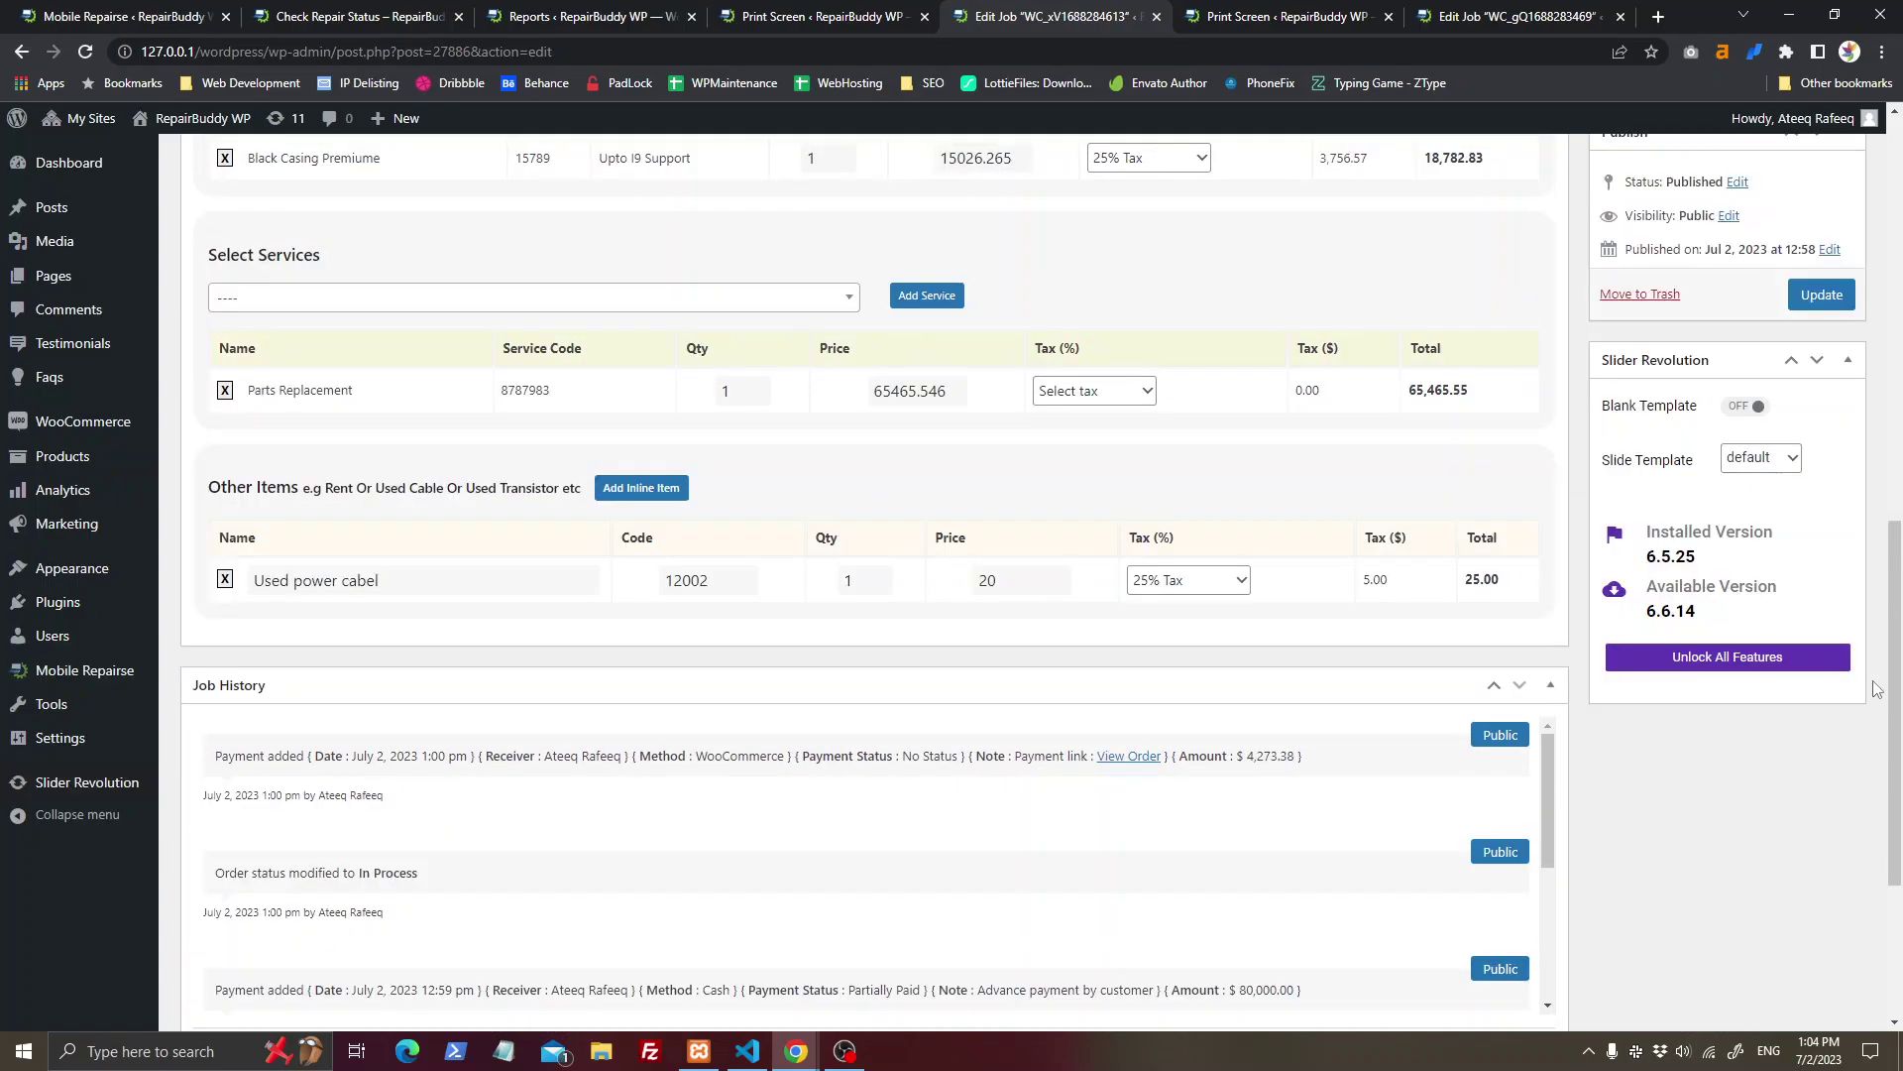
scroll(1220, 569, "up", 10)
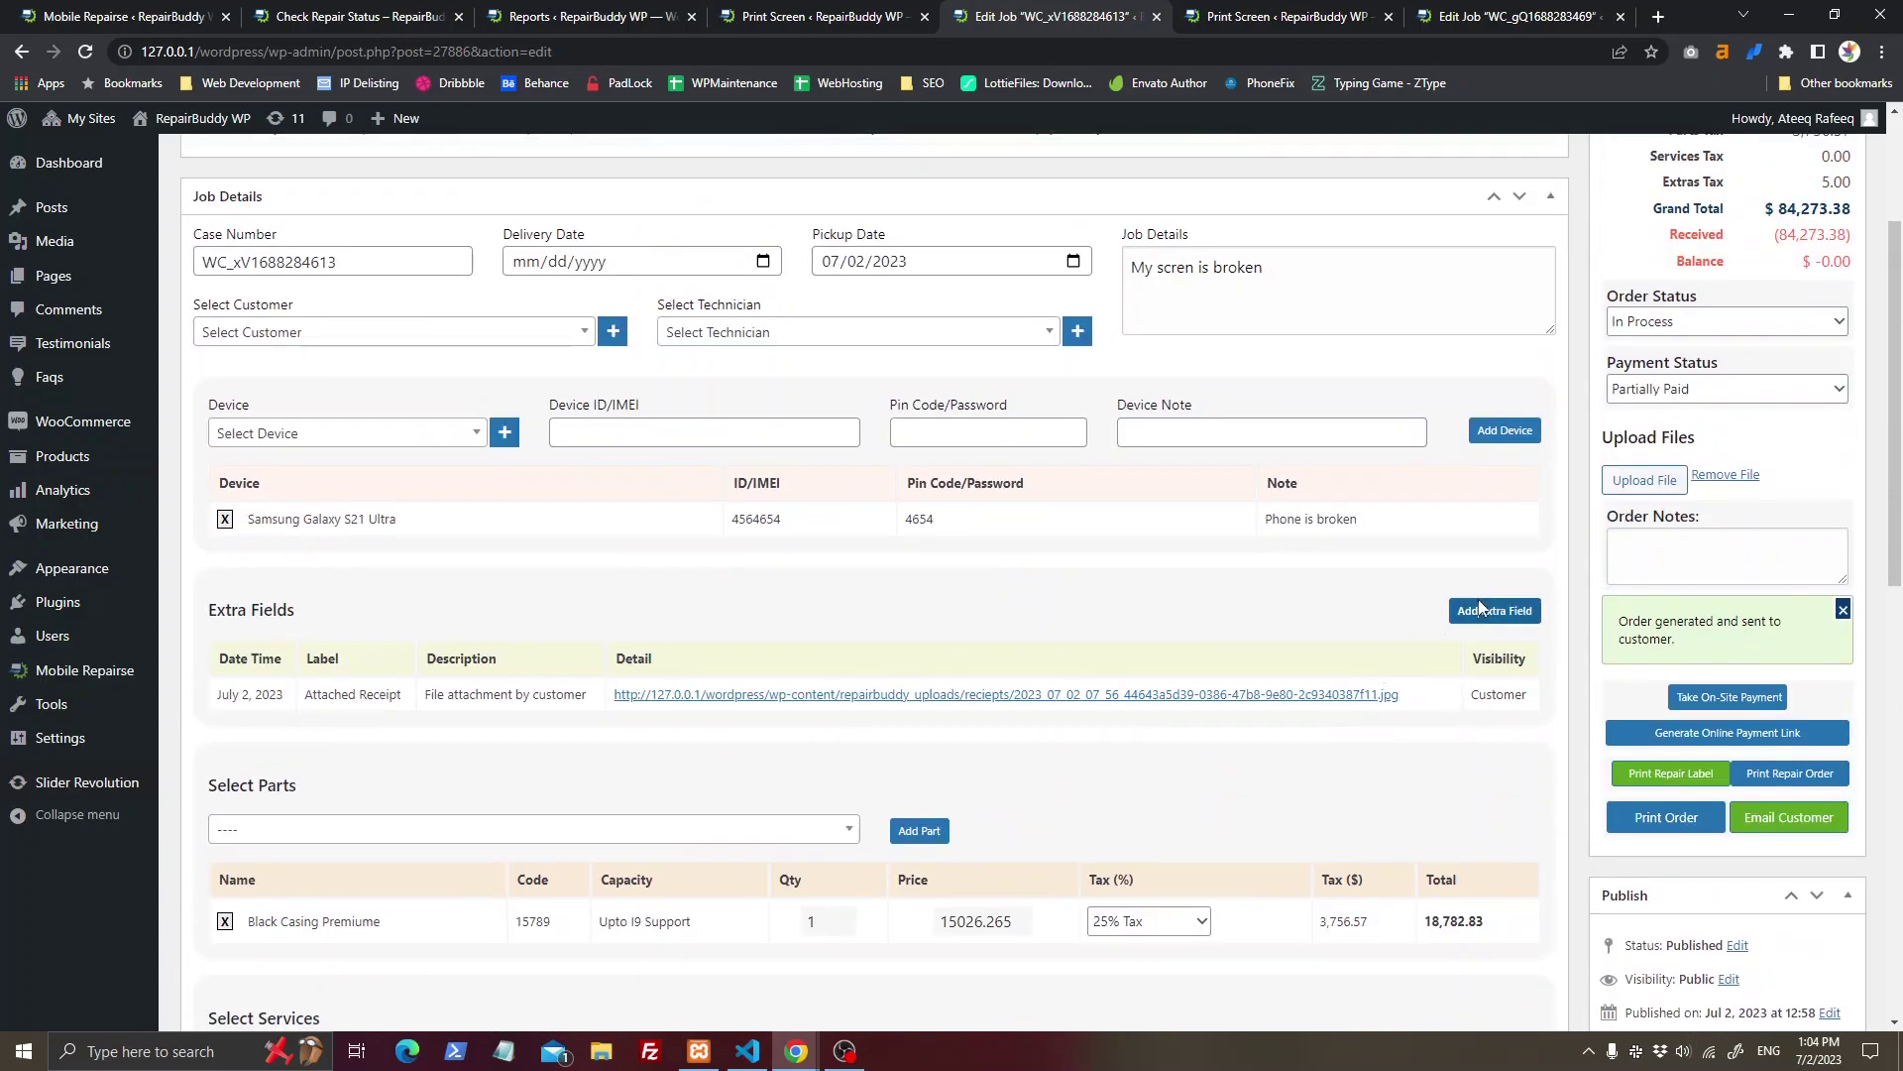
left_click(1477, 610)
Step: Add an extra field labelled 'Date of purchase' with an attached file to the job
left_click(997, 348)
left_click(872, 428)
left_click(1024, 373)
type("Dat")
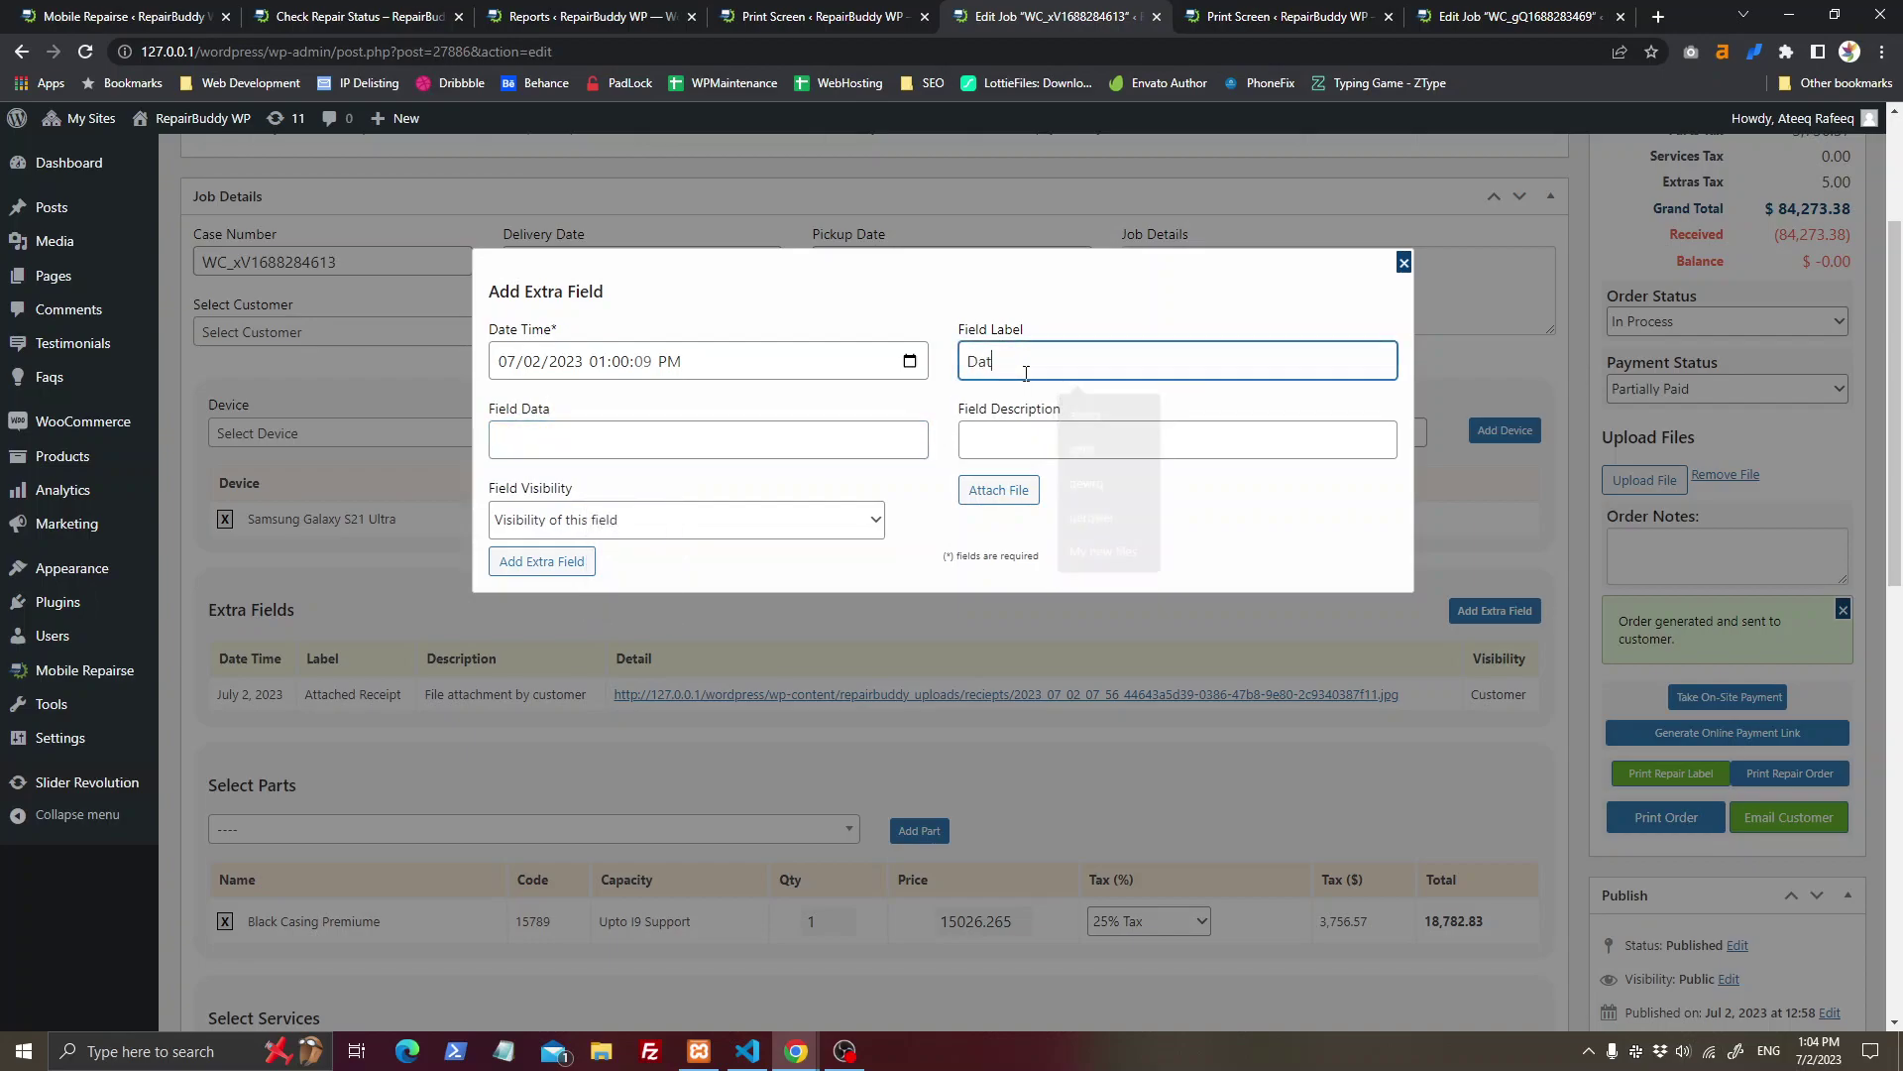
type("e of purchase")
key("Tab")
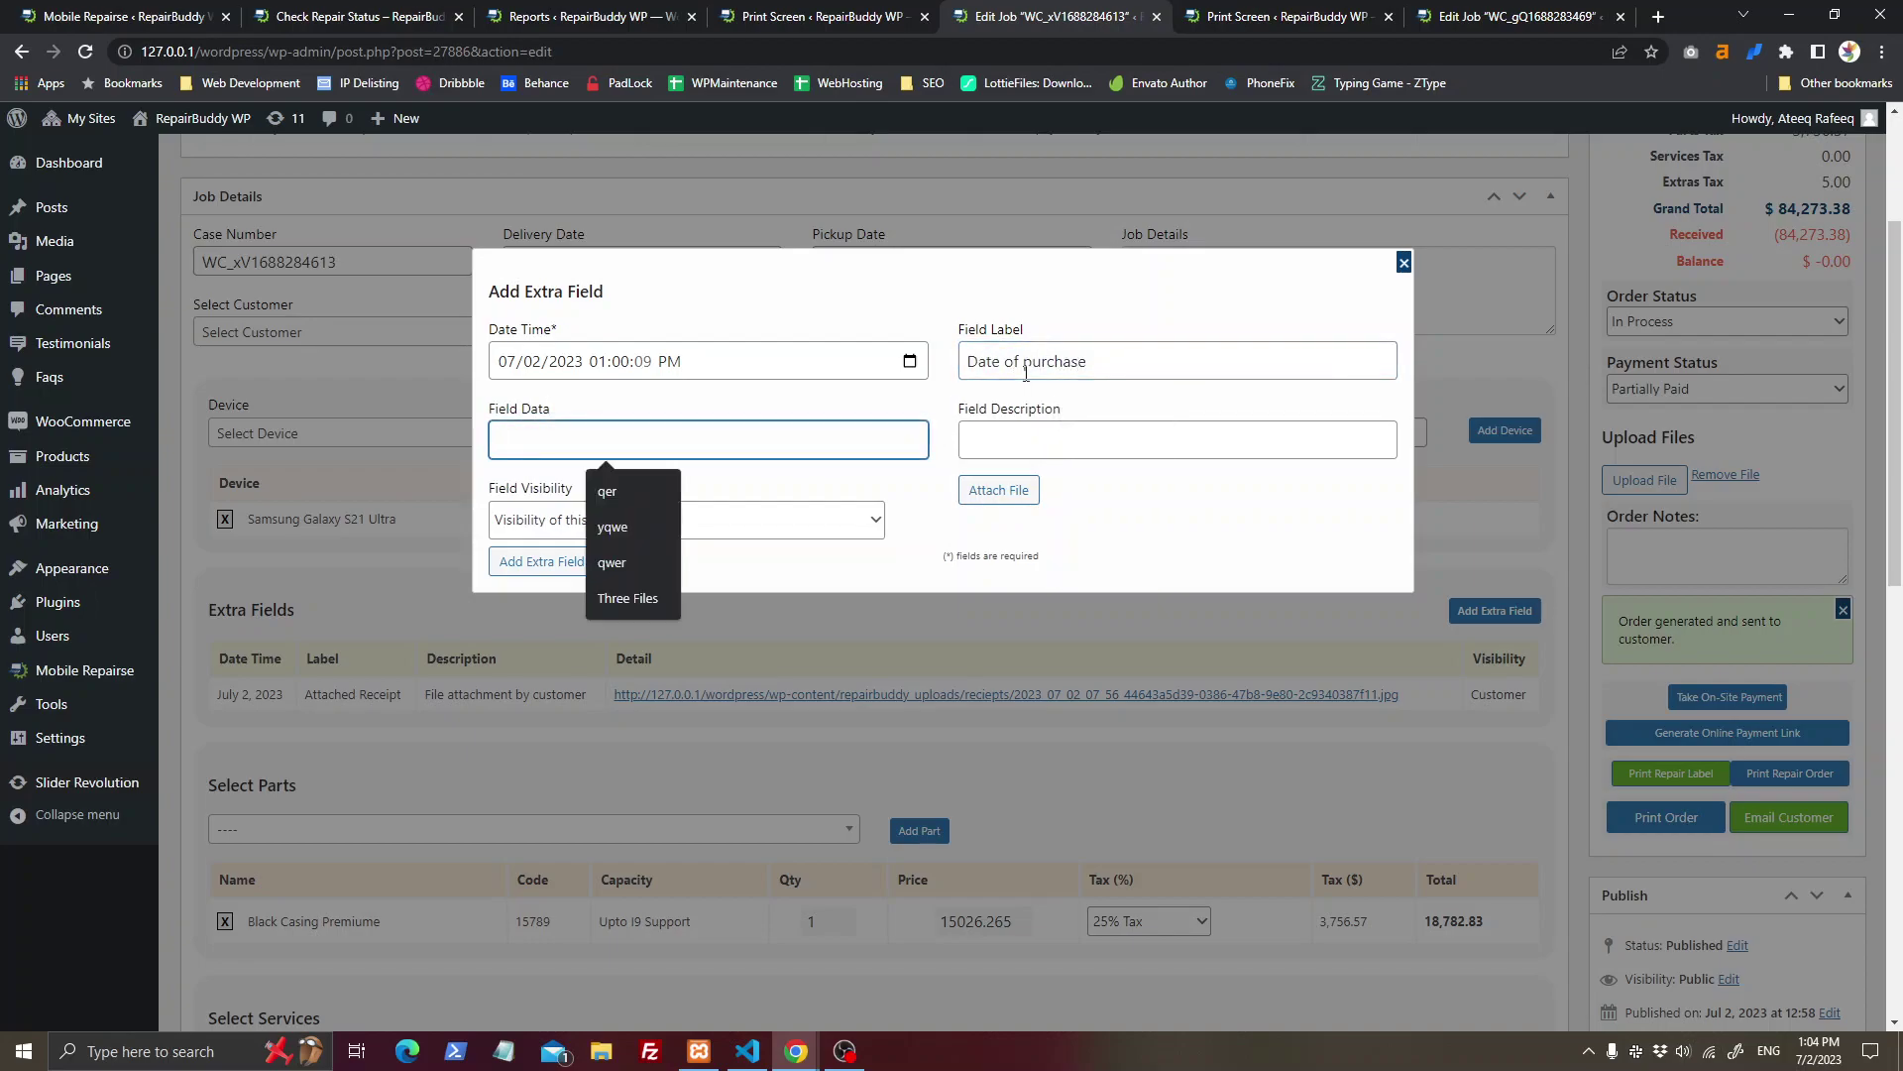
left_click(1026, 496)
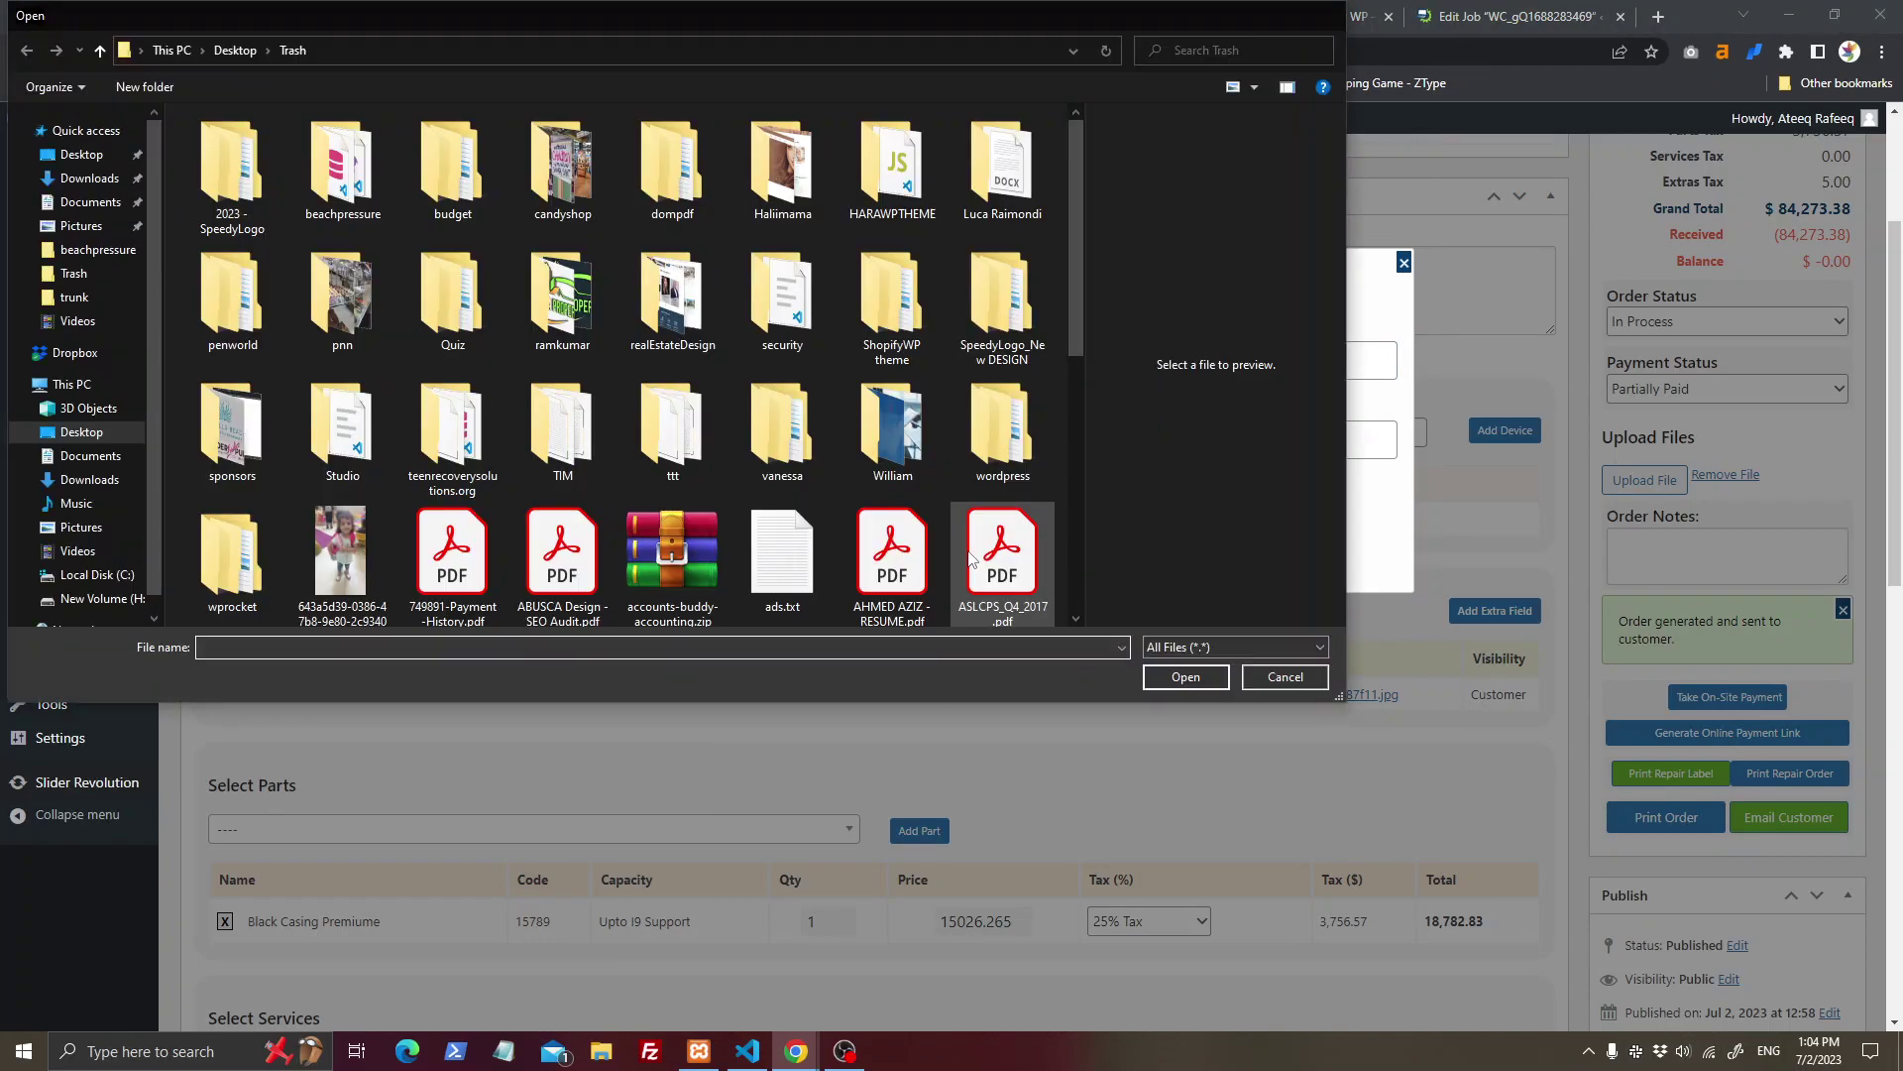
double_click(977, 555)
left_click(1389, 622)
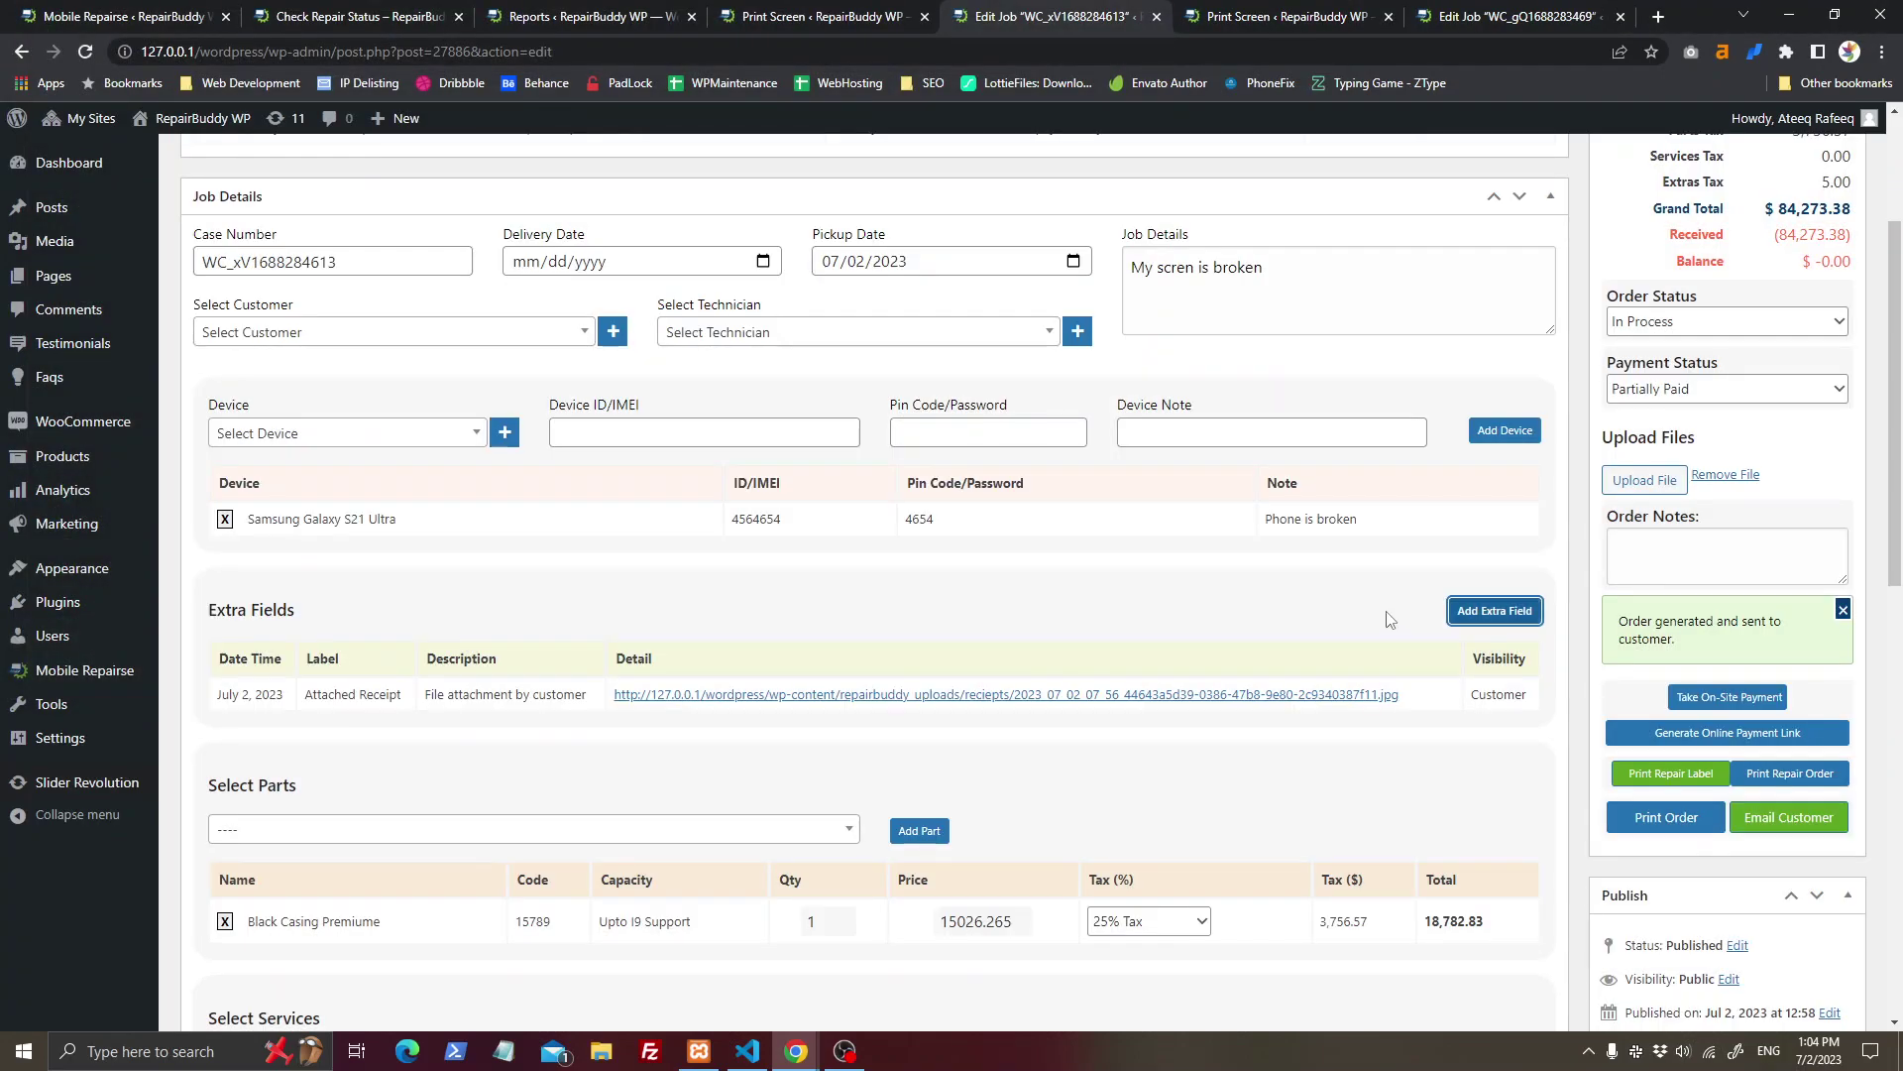
Step: Close the print screen and both Edit Job tabs, then generate the daily sales report
scroll(1214, 748, "up", 3)
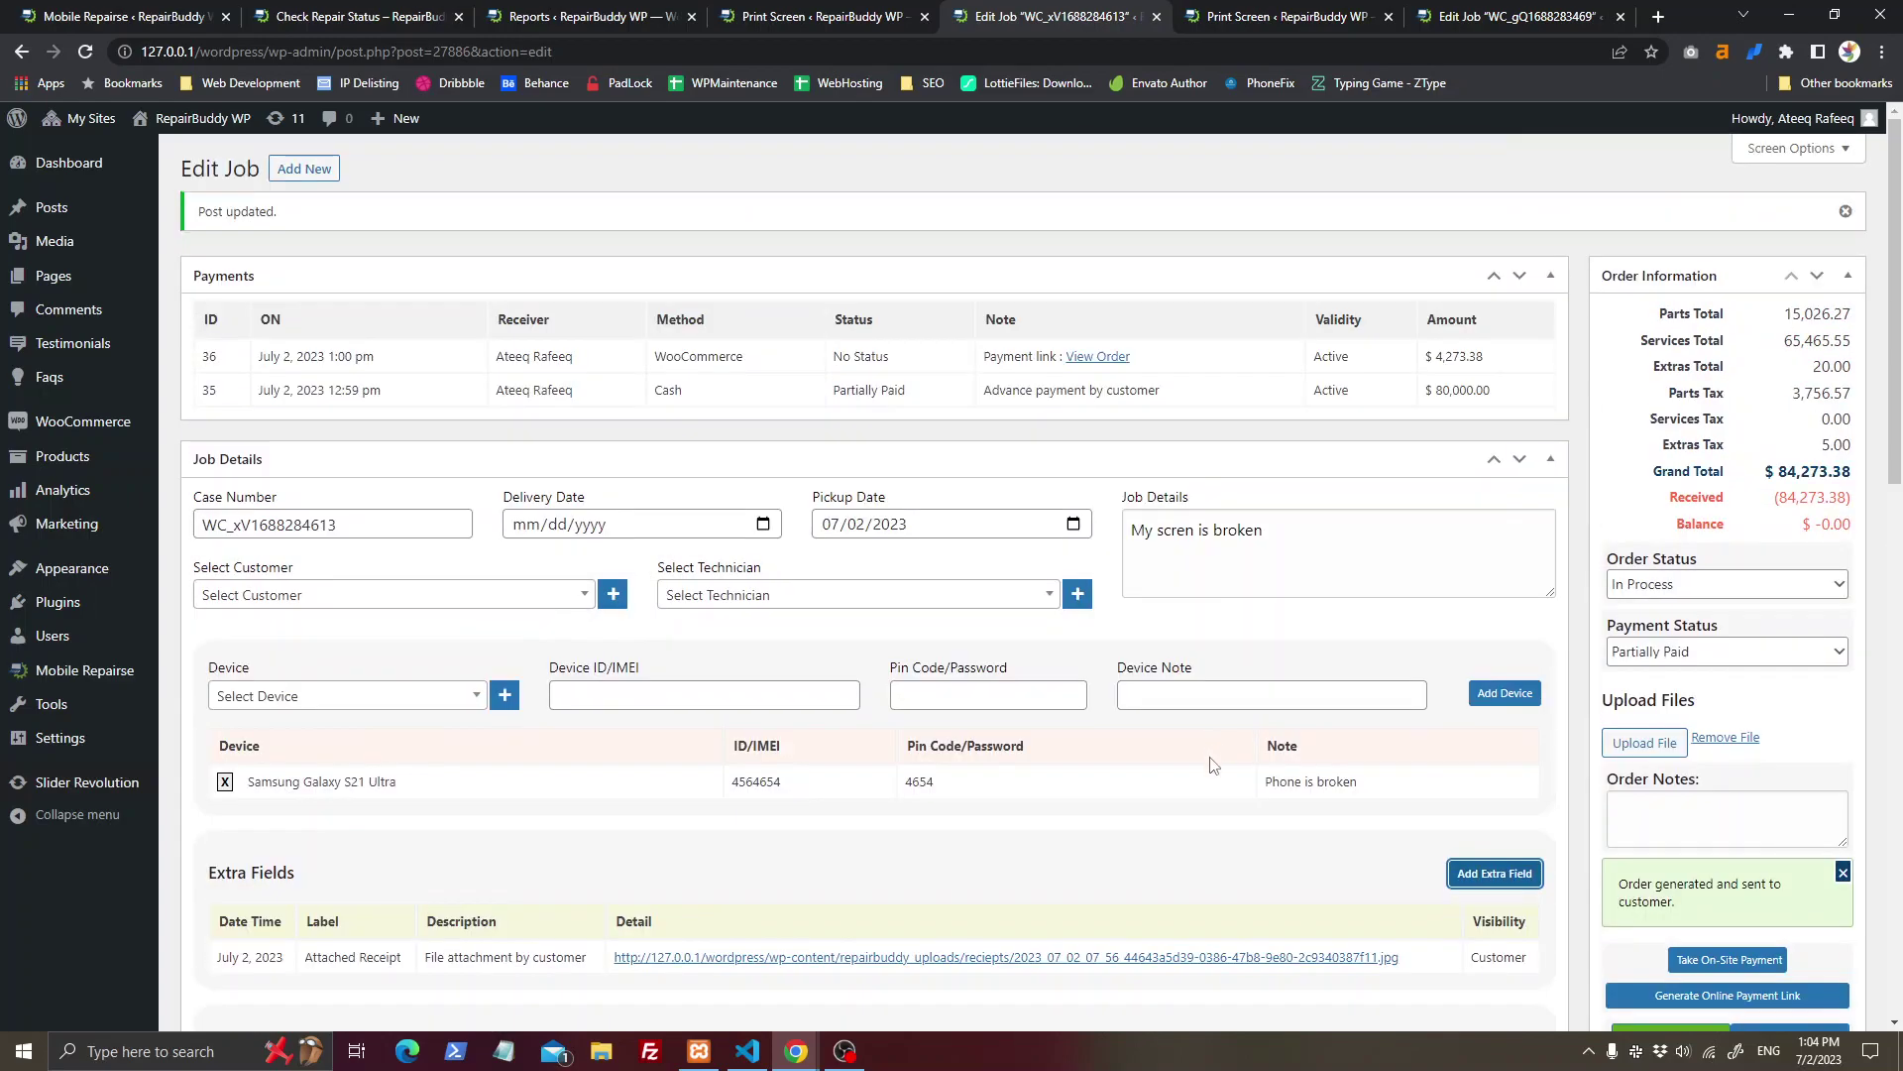
left_click(1334, 14)
middle_click(1333, 14)
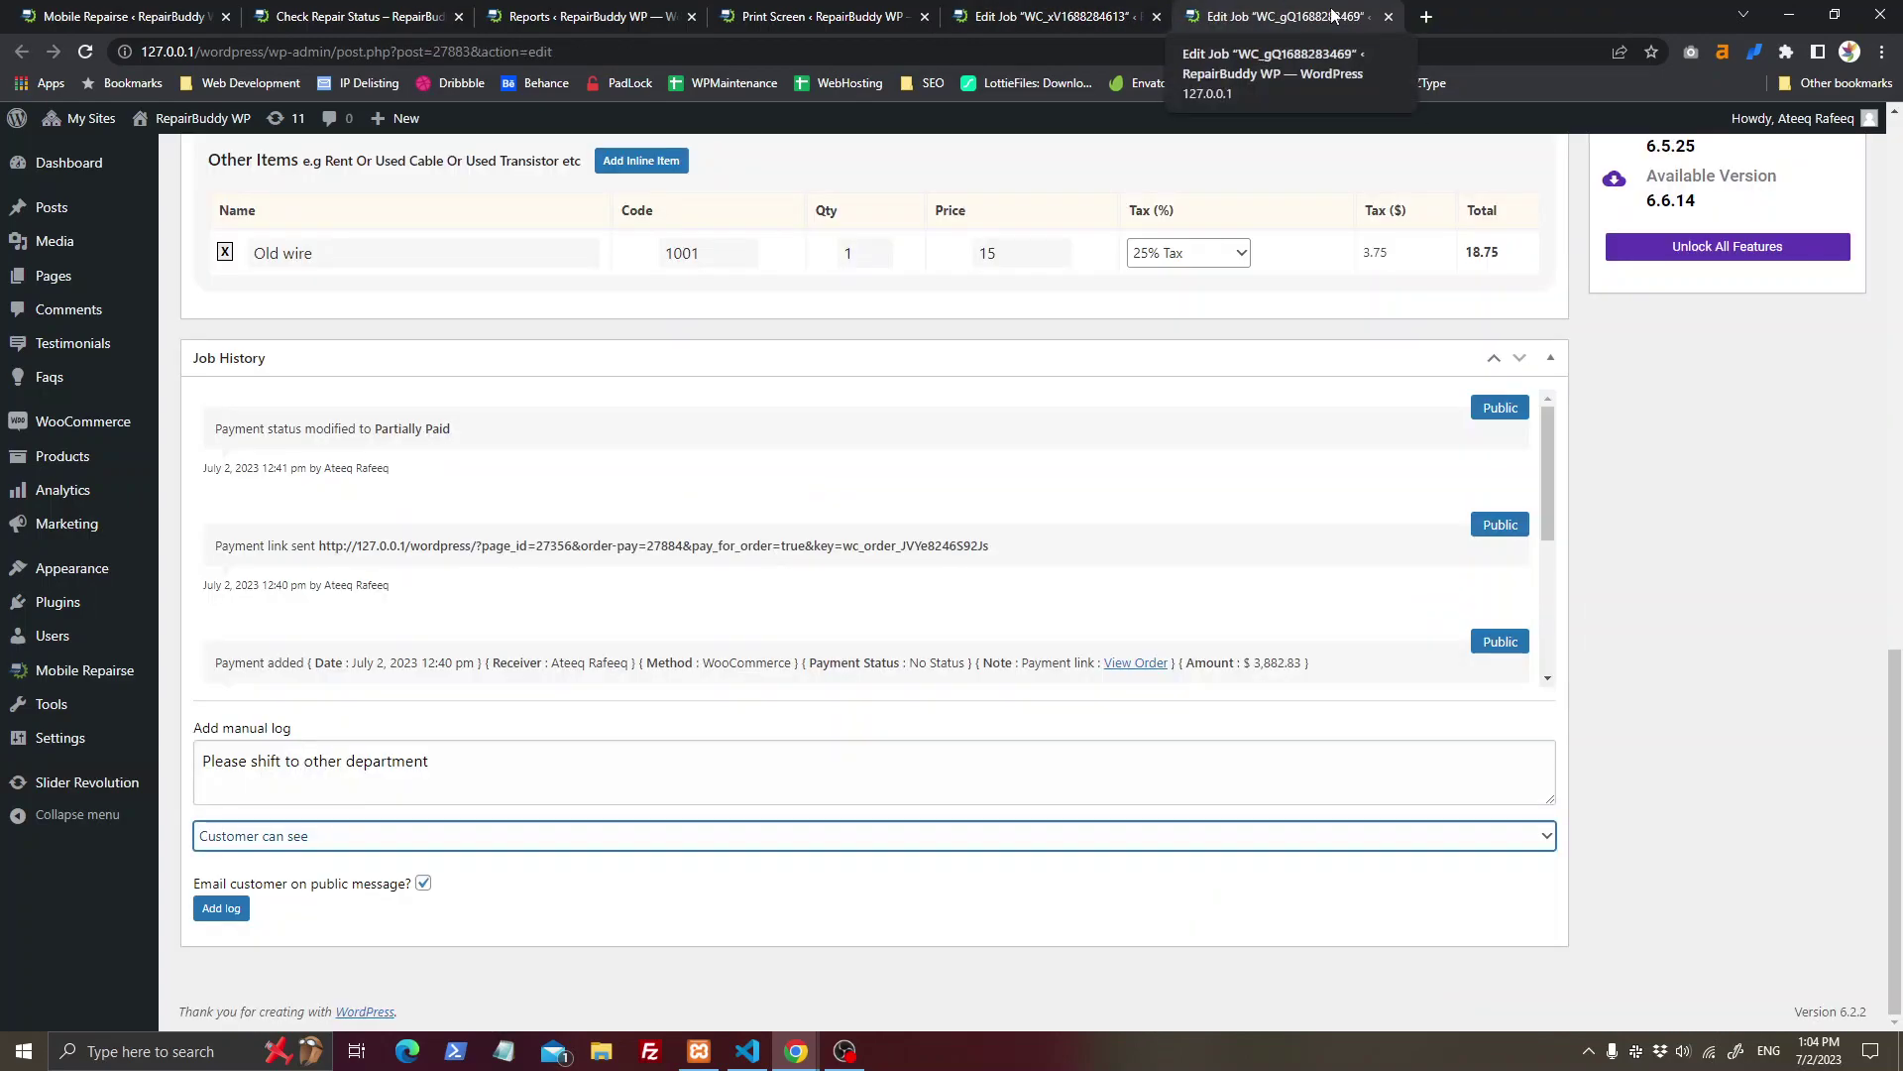
middle_click(1333, 14)
middle_click(1110, 8)
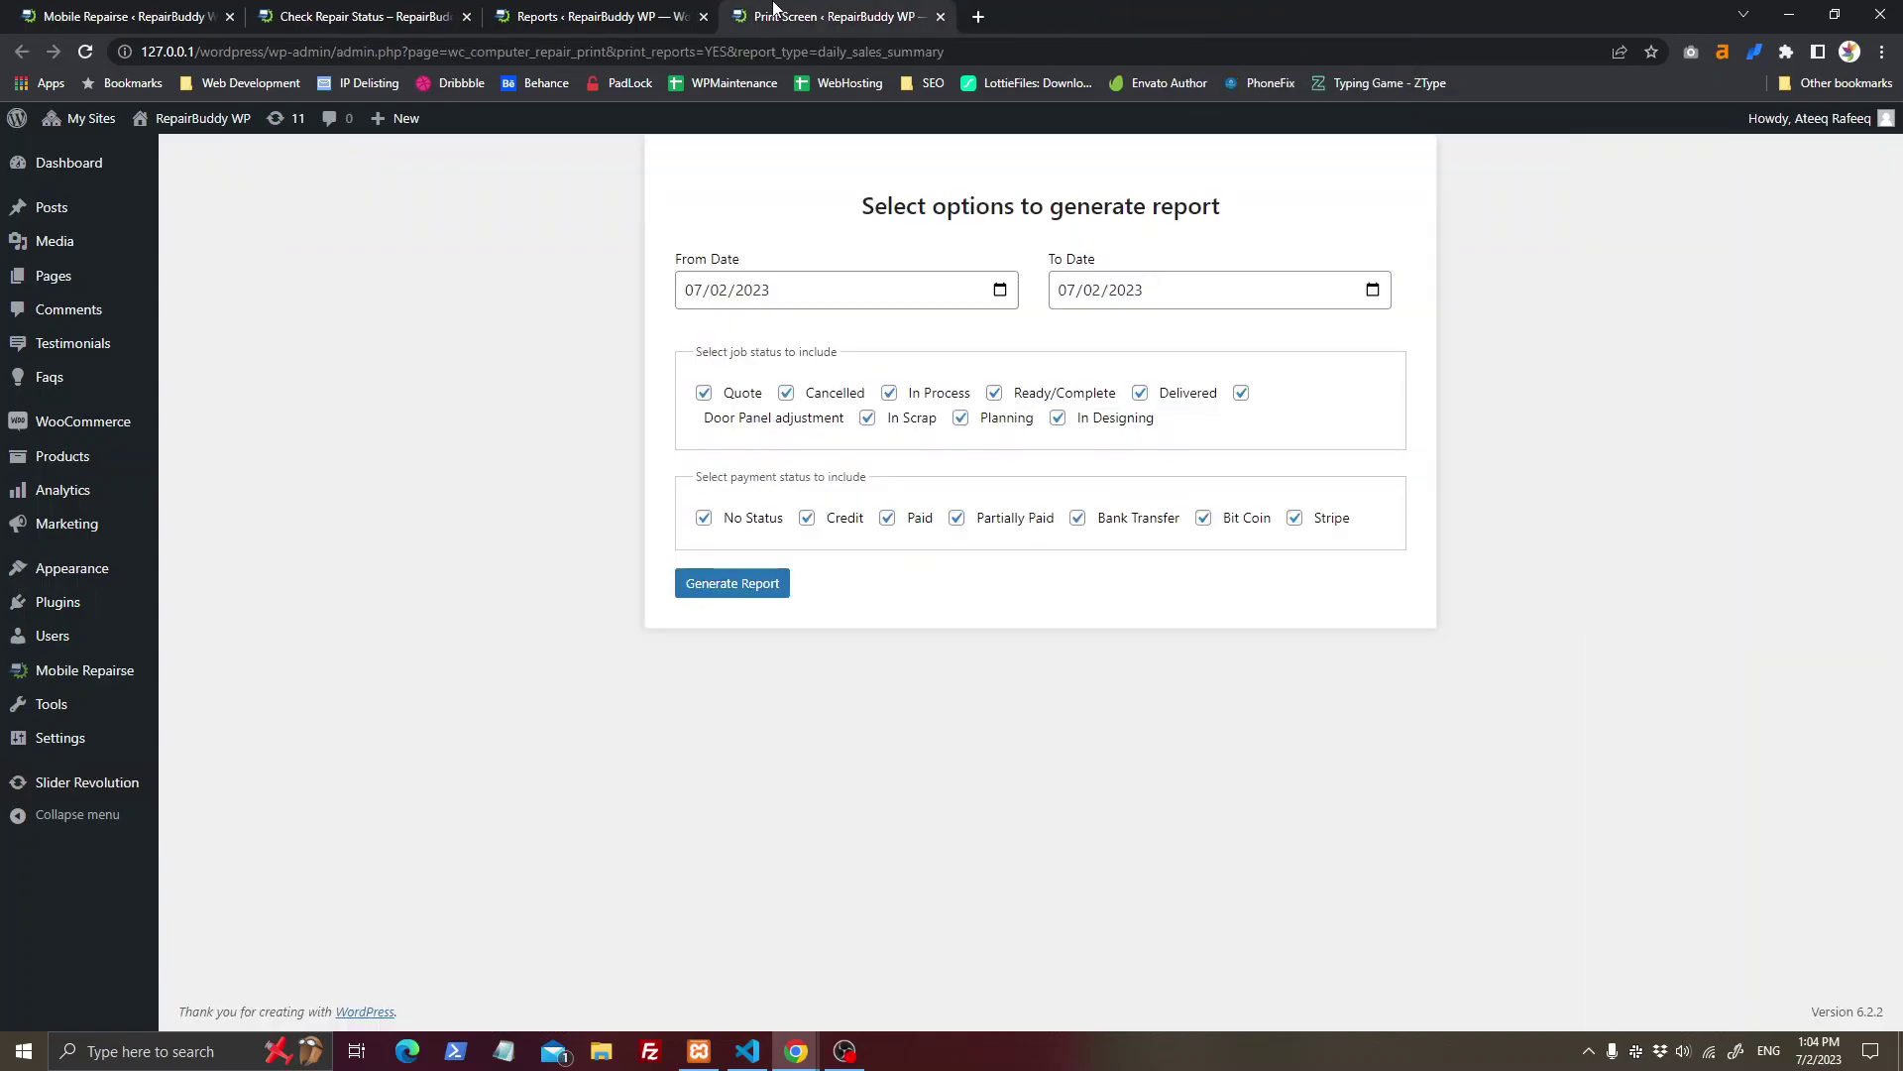
left_click(751, 593)
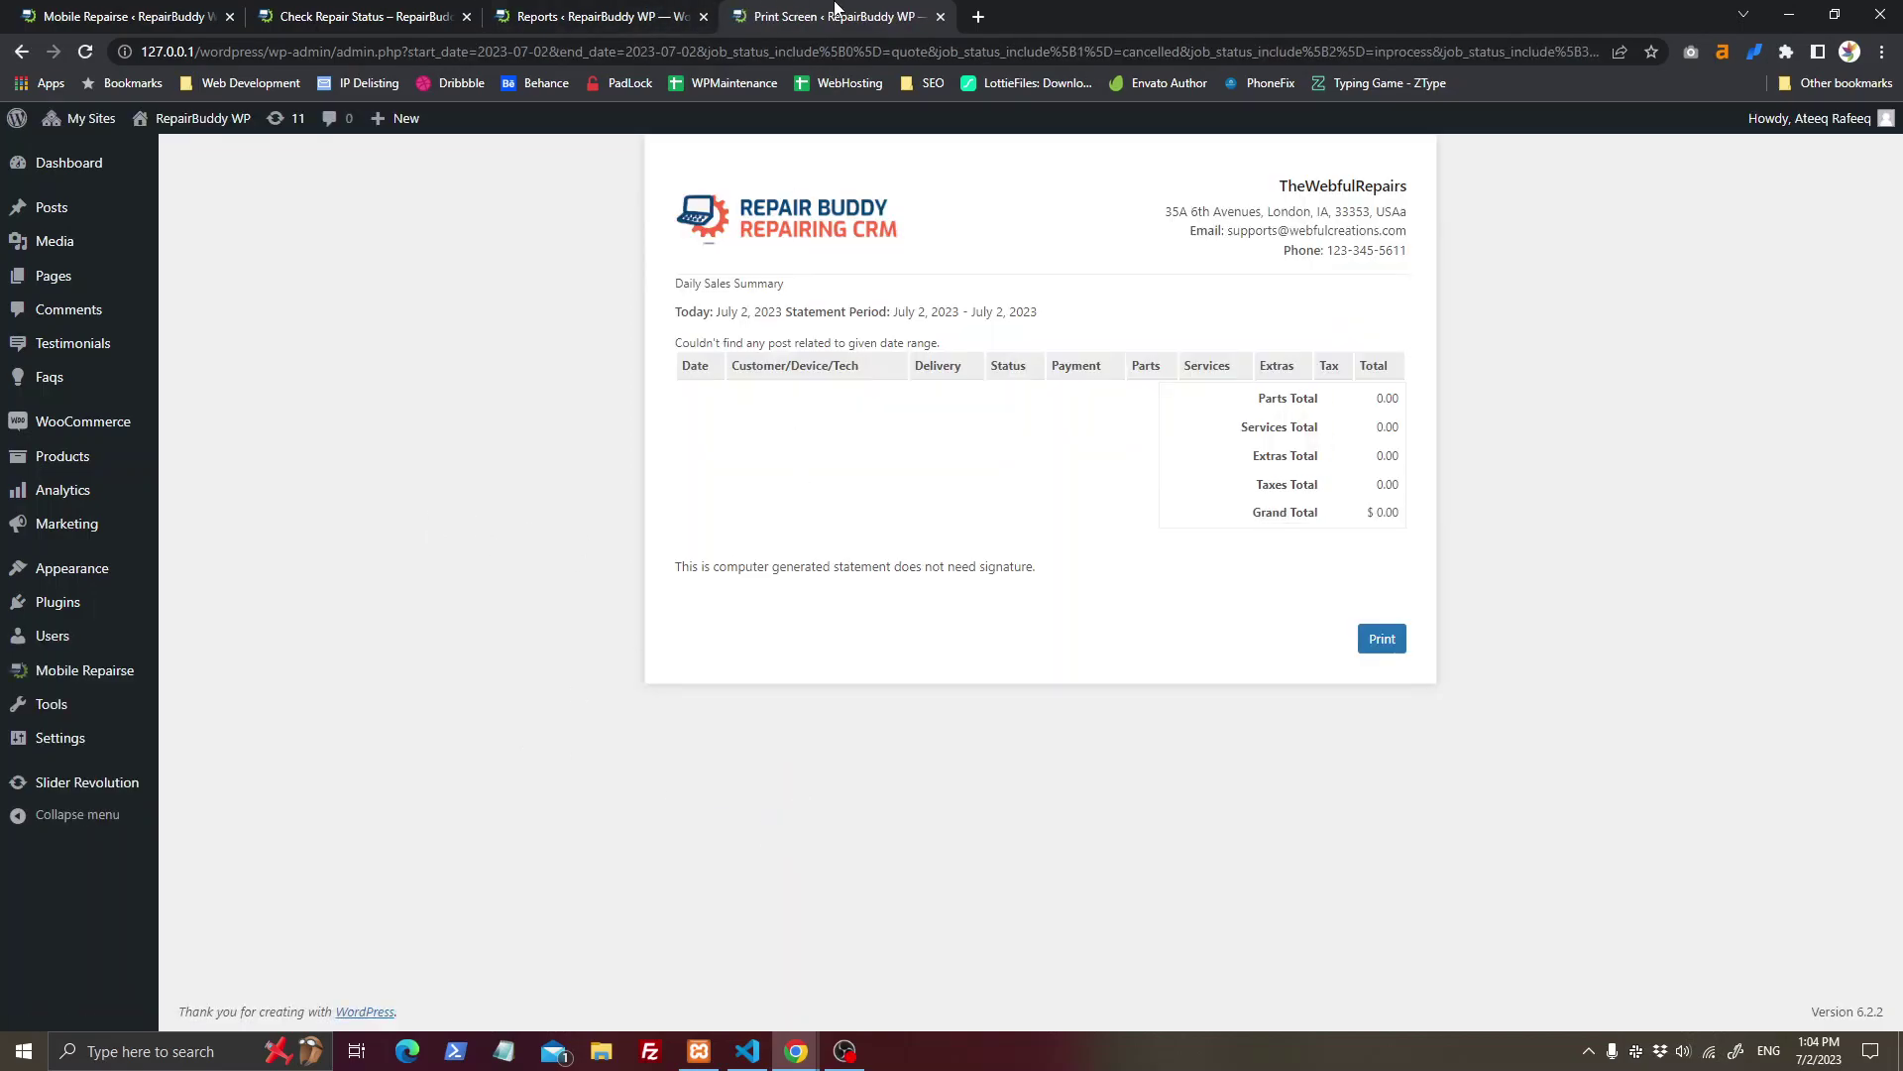
Step: Close the generated report and other extra tabs, then go to the list of all jobs
key("ctrl+w")
key("ctrl+w")
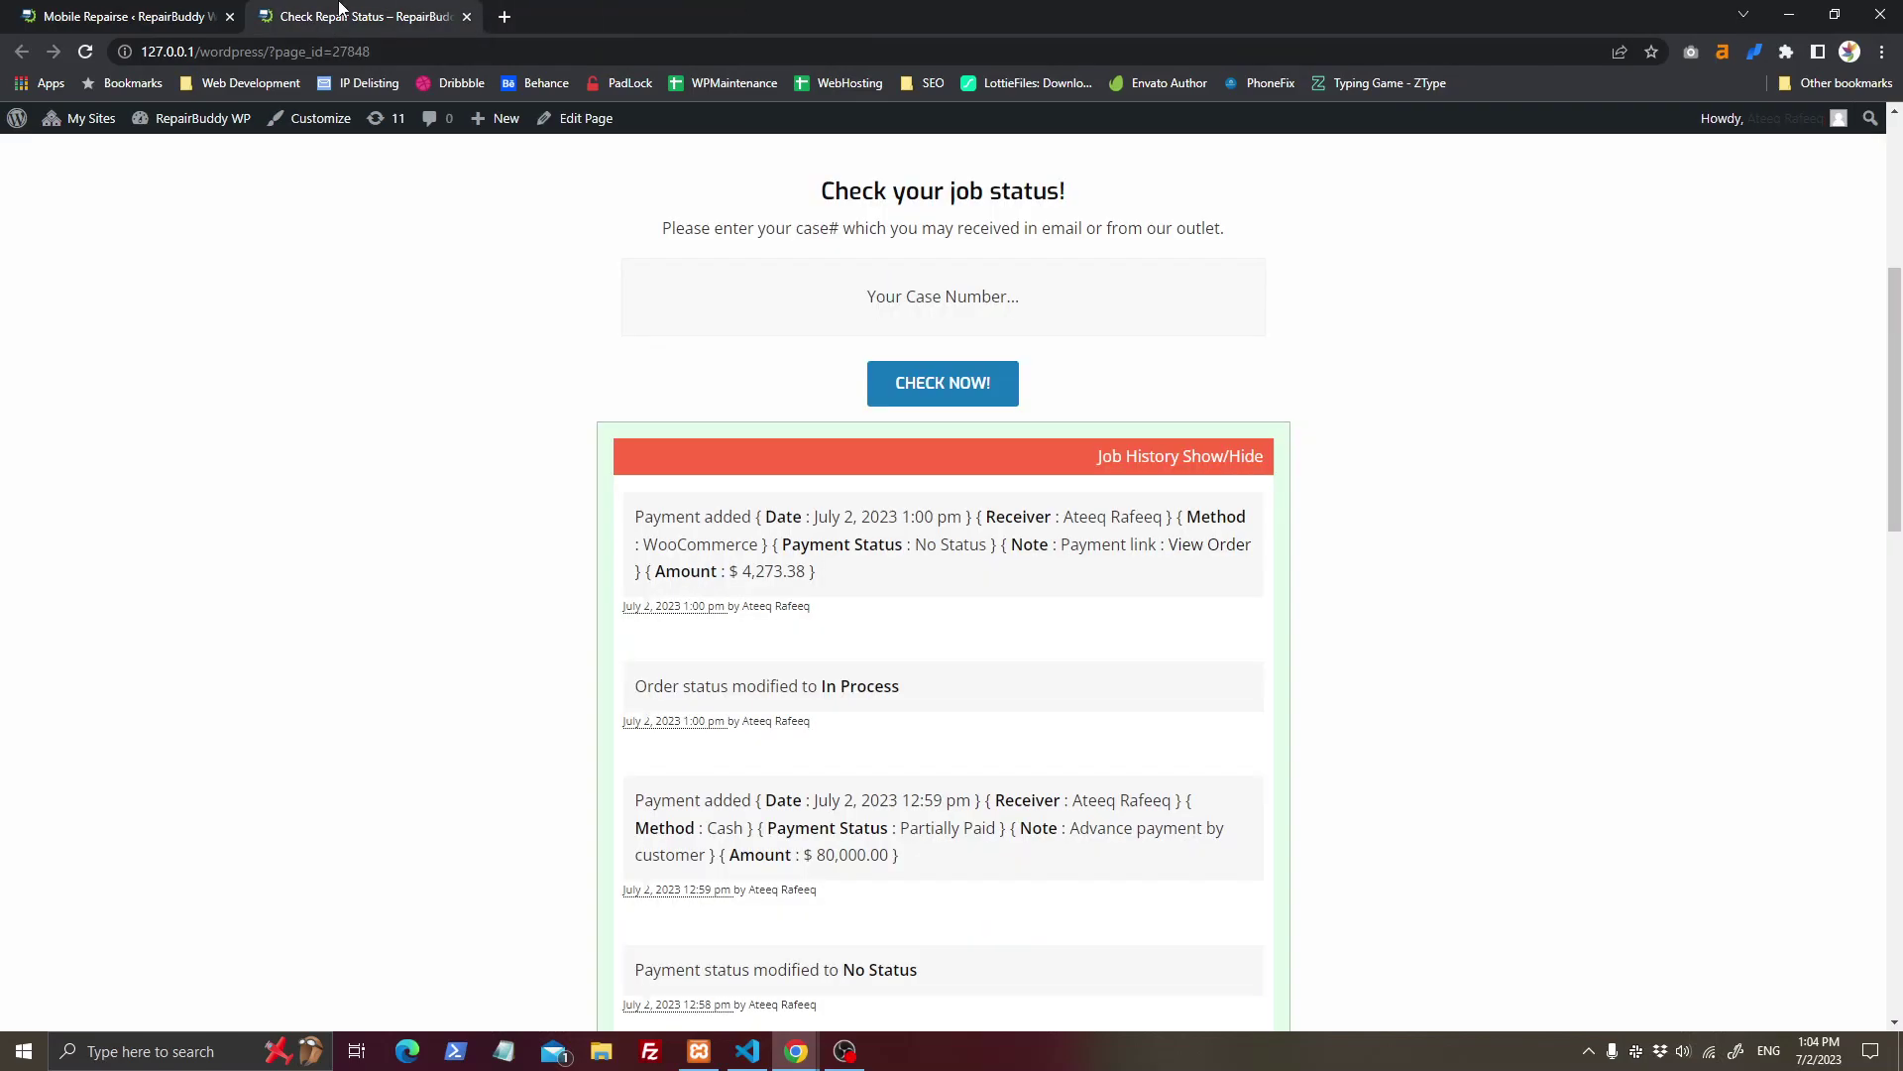
key("ctrl+w")
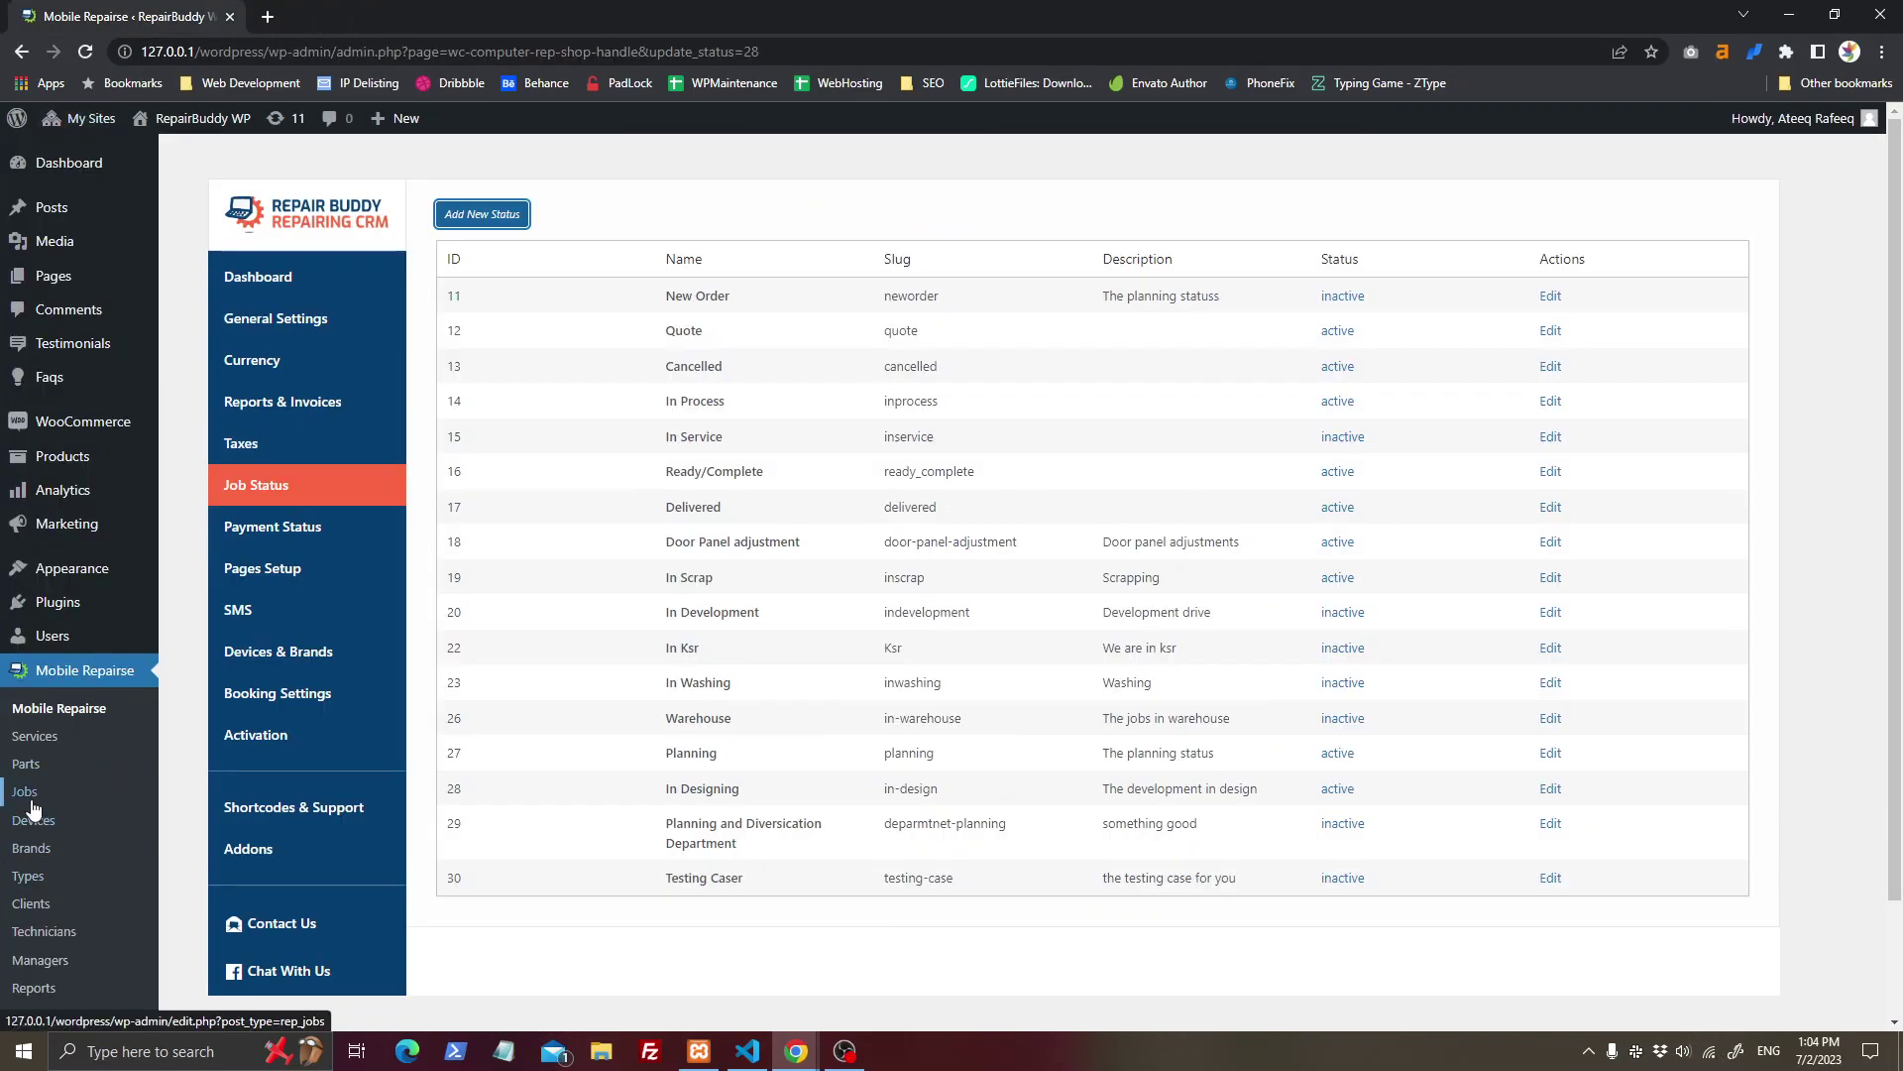
left_click(29, 797)
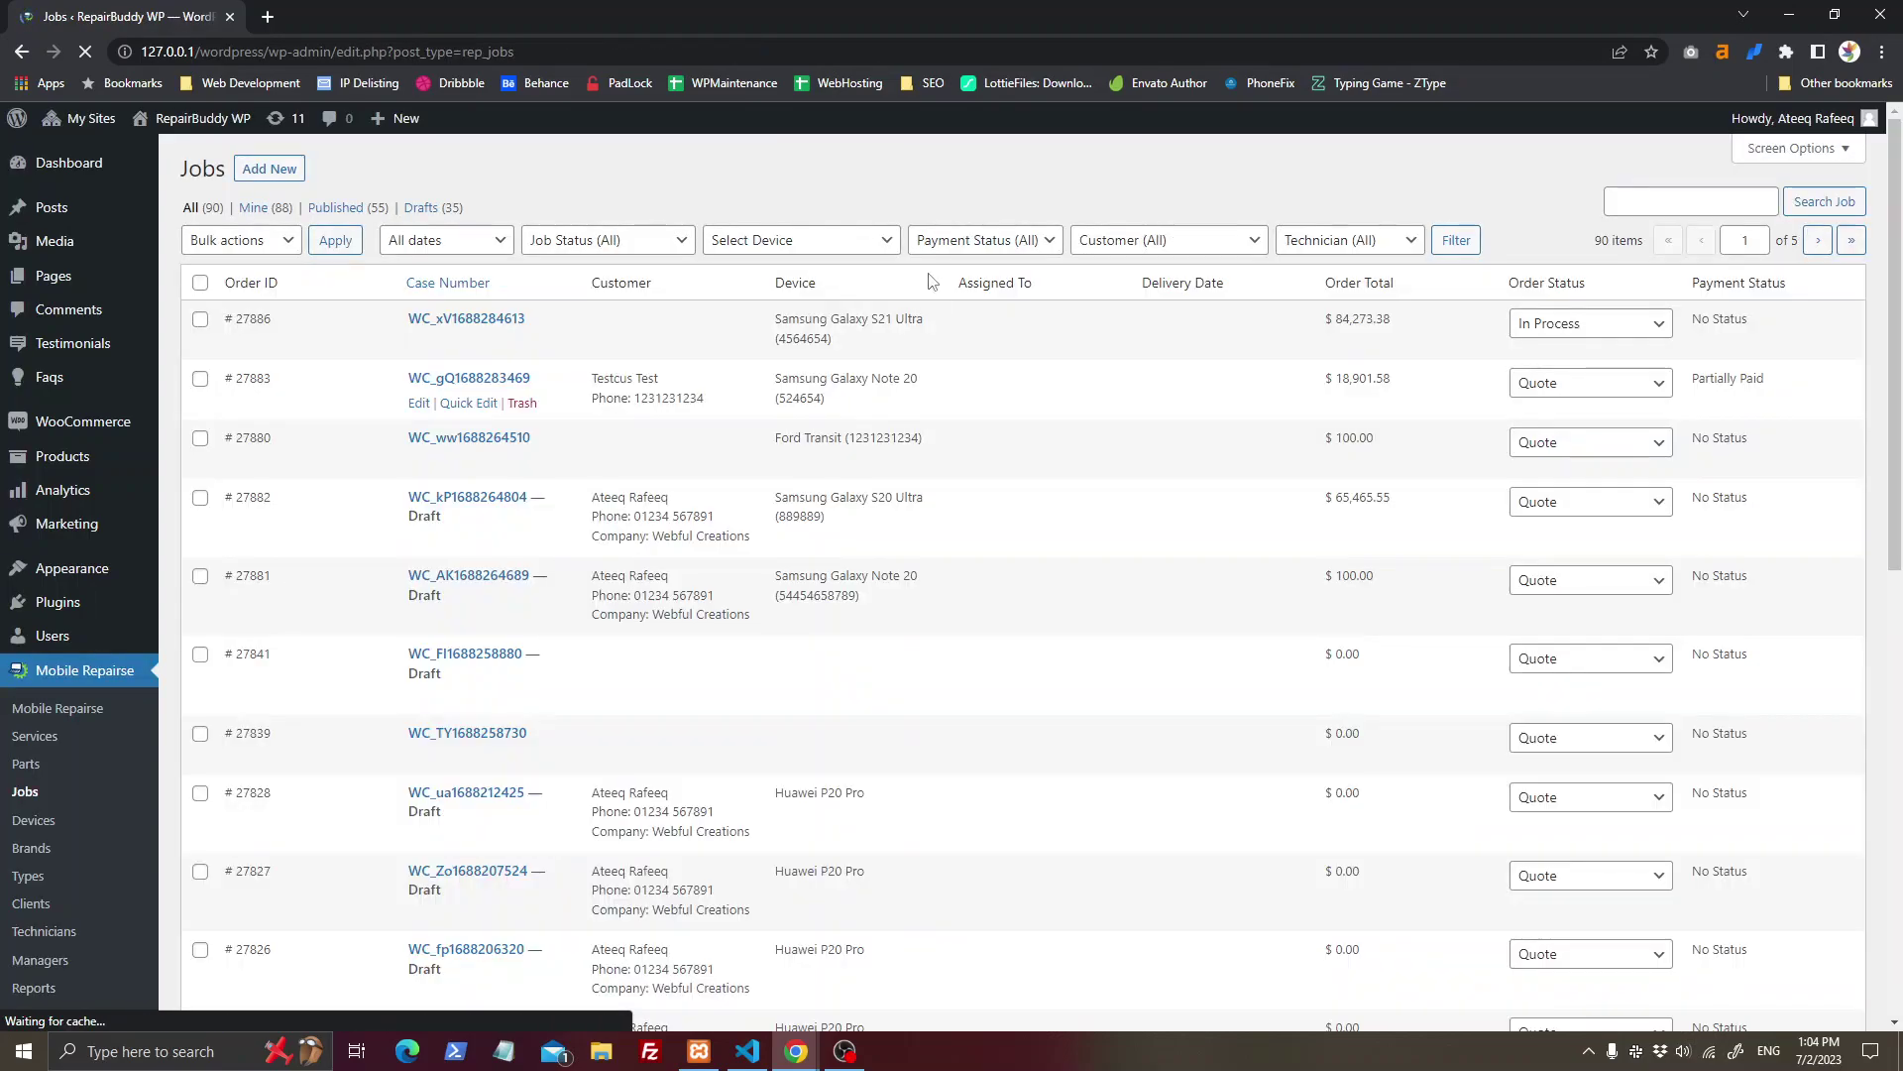
Step: Check the job status, payment, device, customer and technician filters, then return to the RepairBuddy dashboard
left_click(644, 243)
left_click(805, 238)
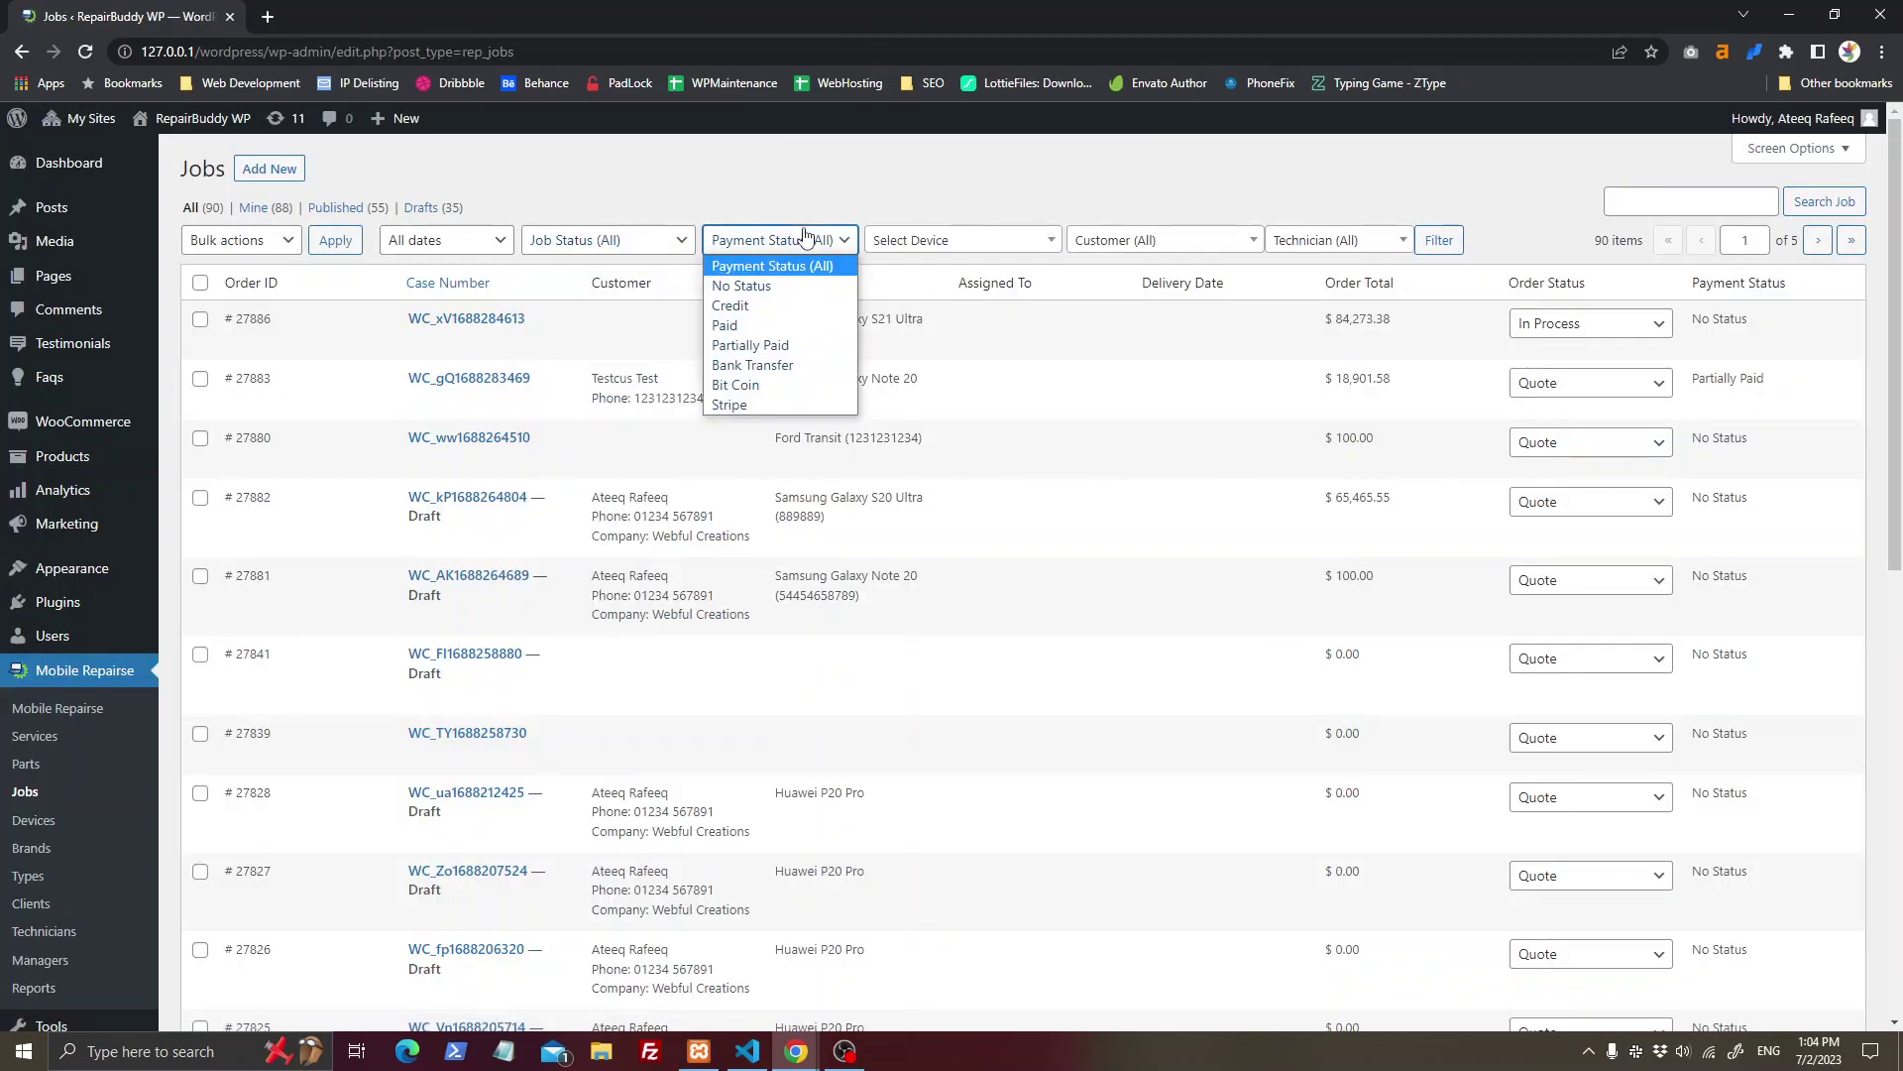
left_click(969, 245)
left_click(1232, 240)
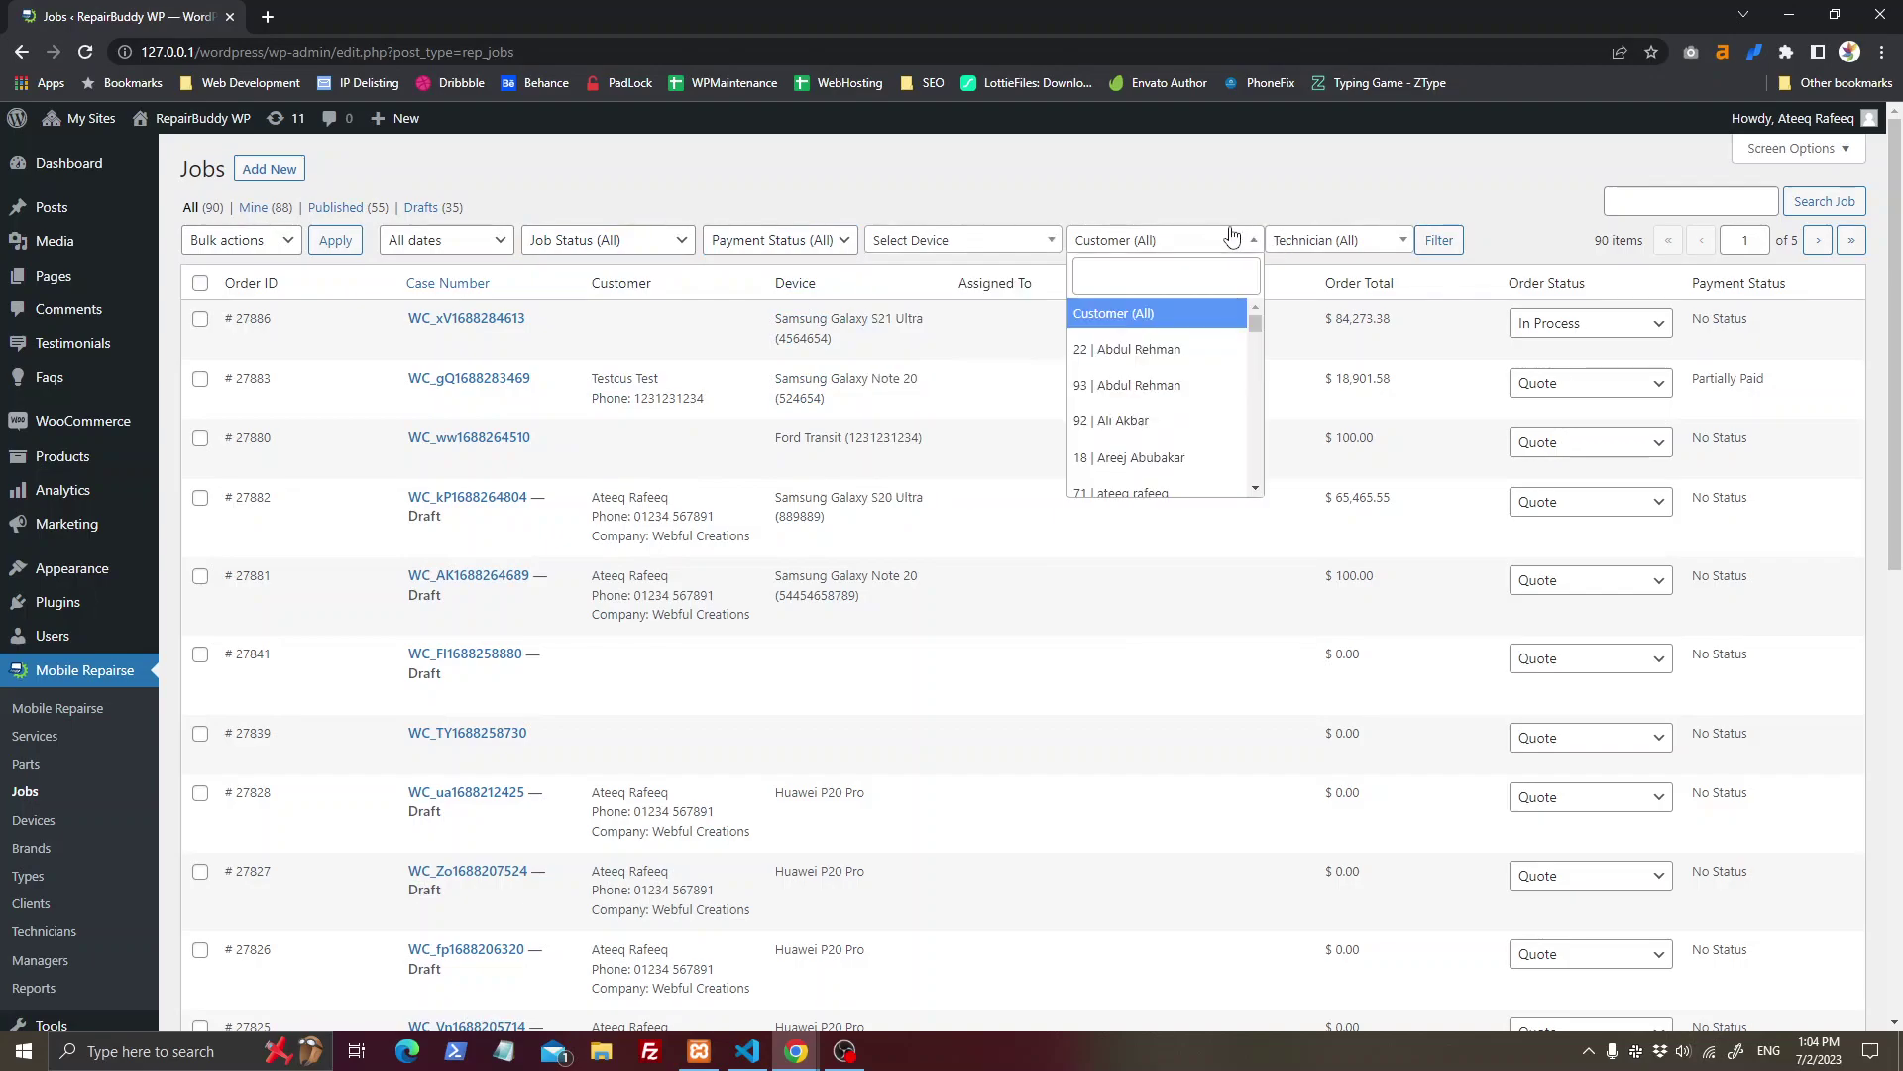
left_click(1382, 243)
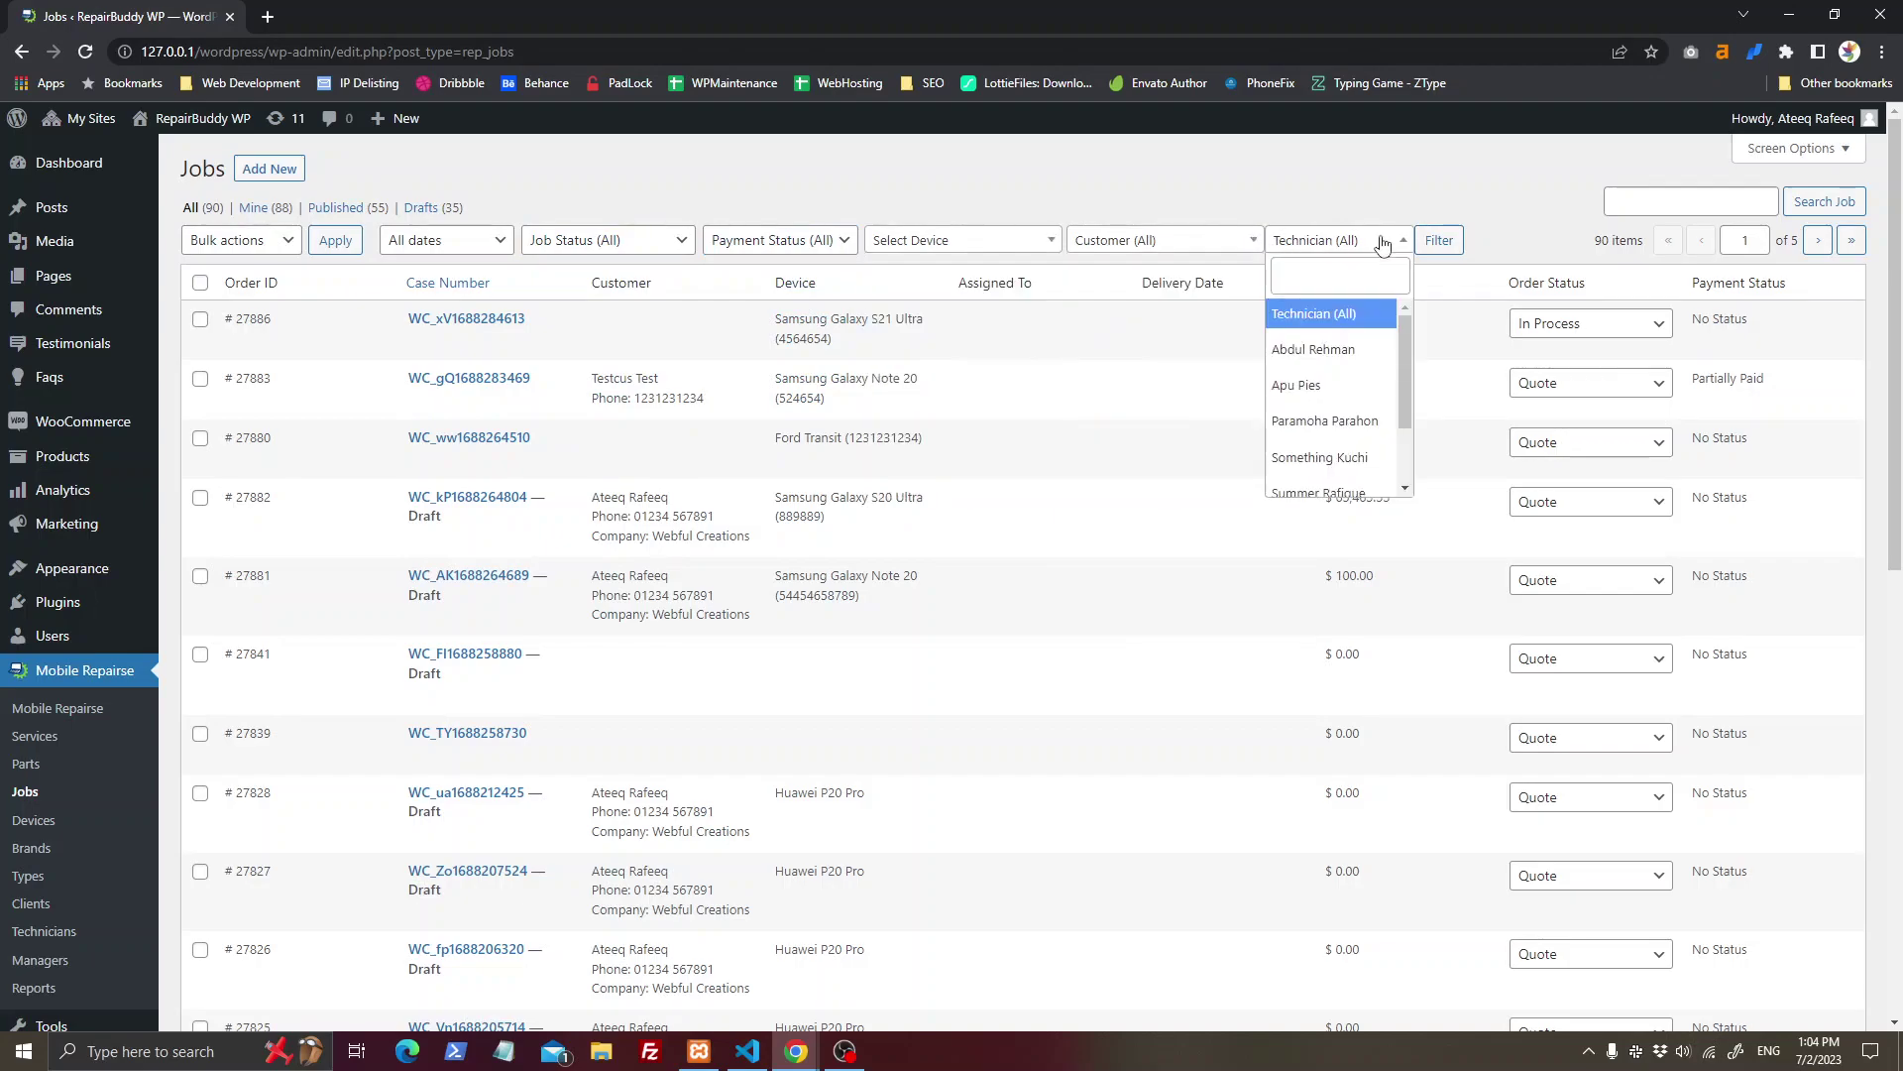
left_click(91, 724)
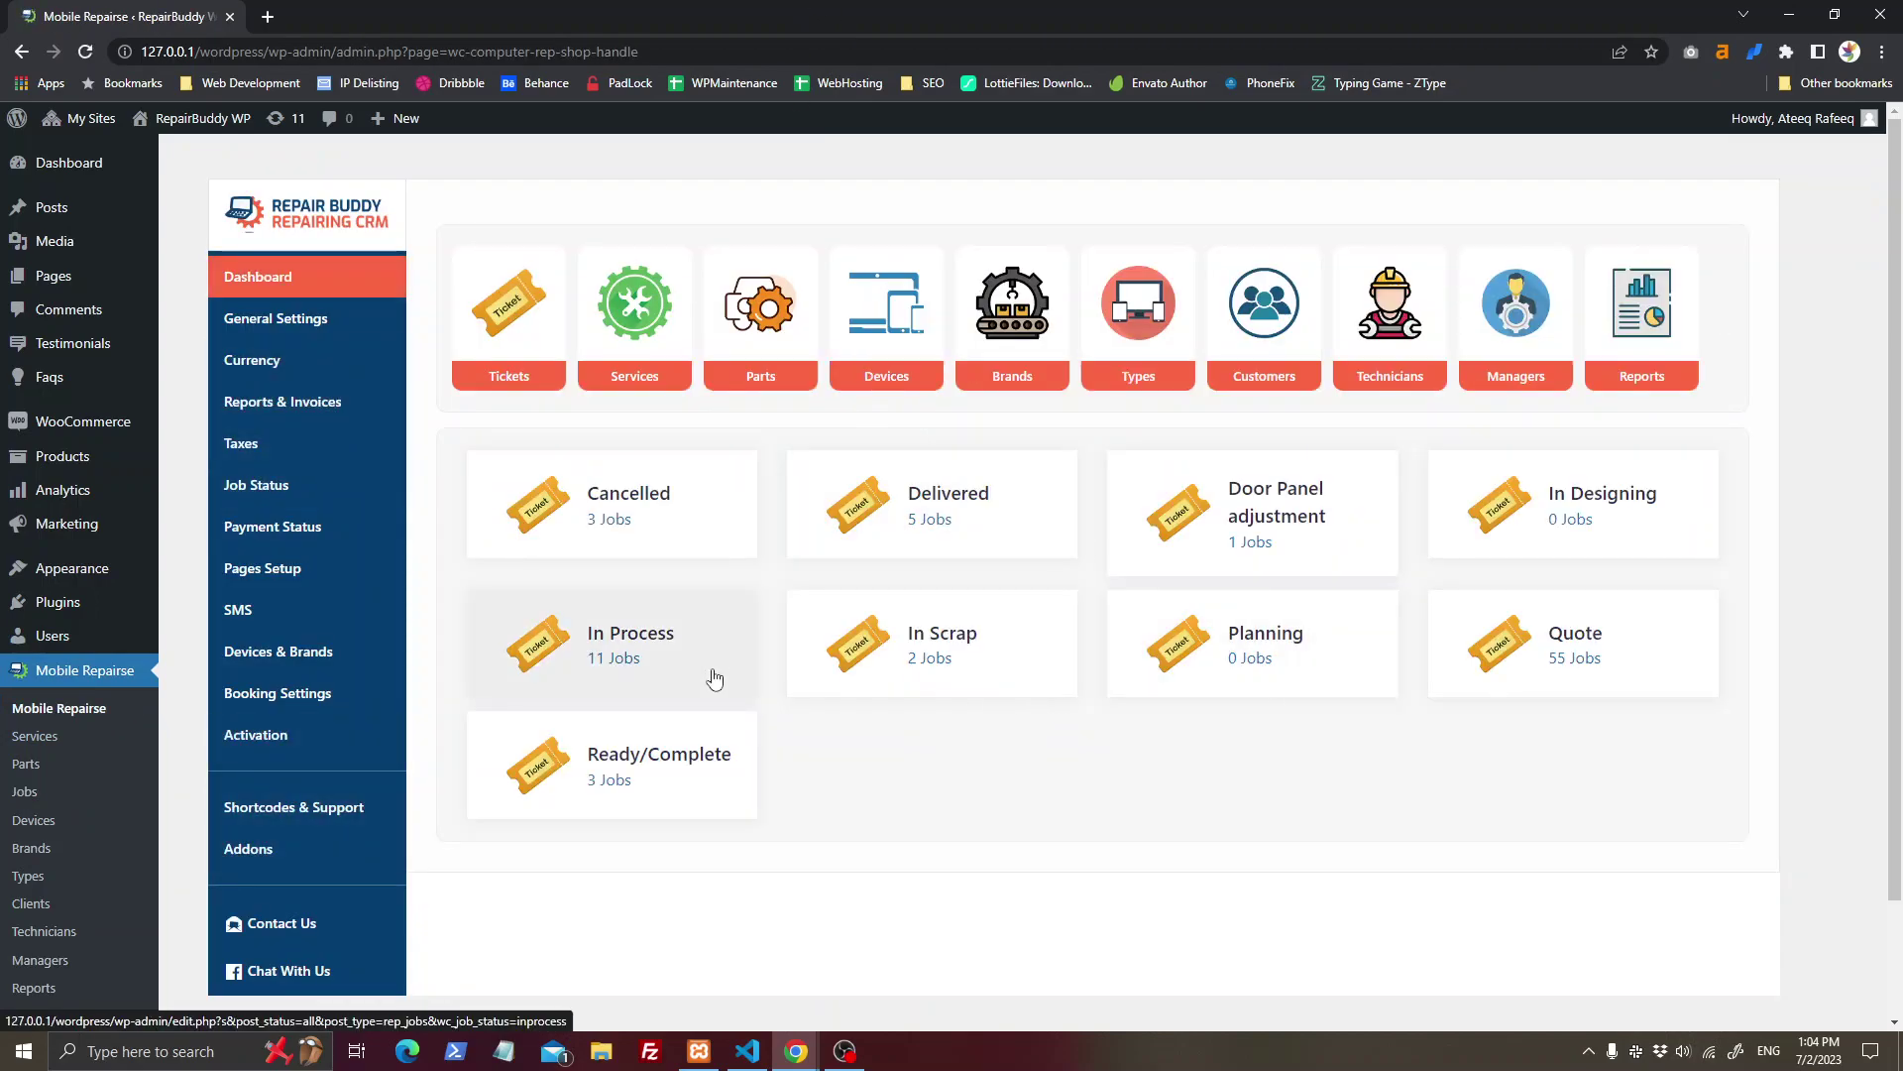
left_click(299, 609)
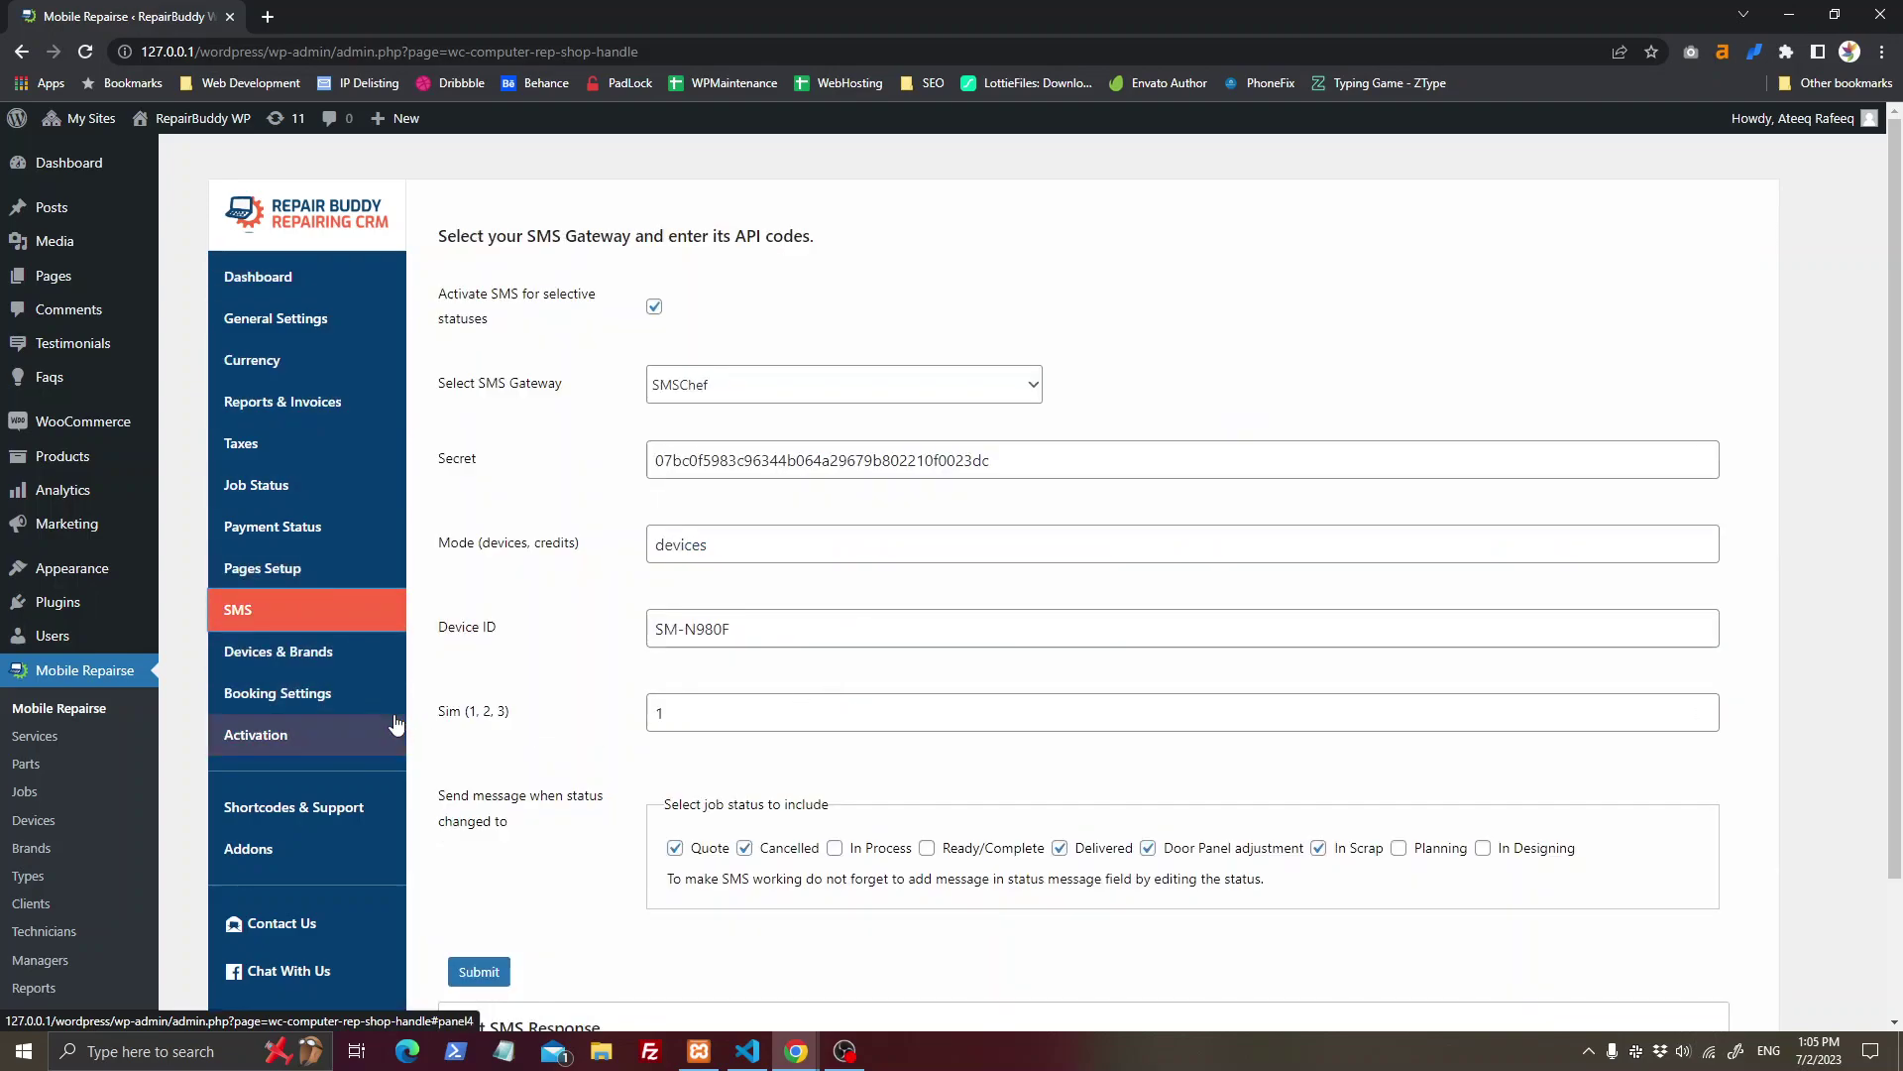
Step: Browse the Devices & Brands settings, then the Payment Status list and payment methods
left_click(399, 664)
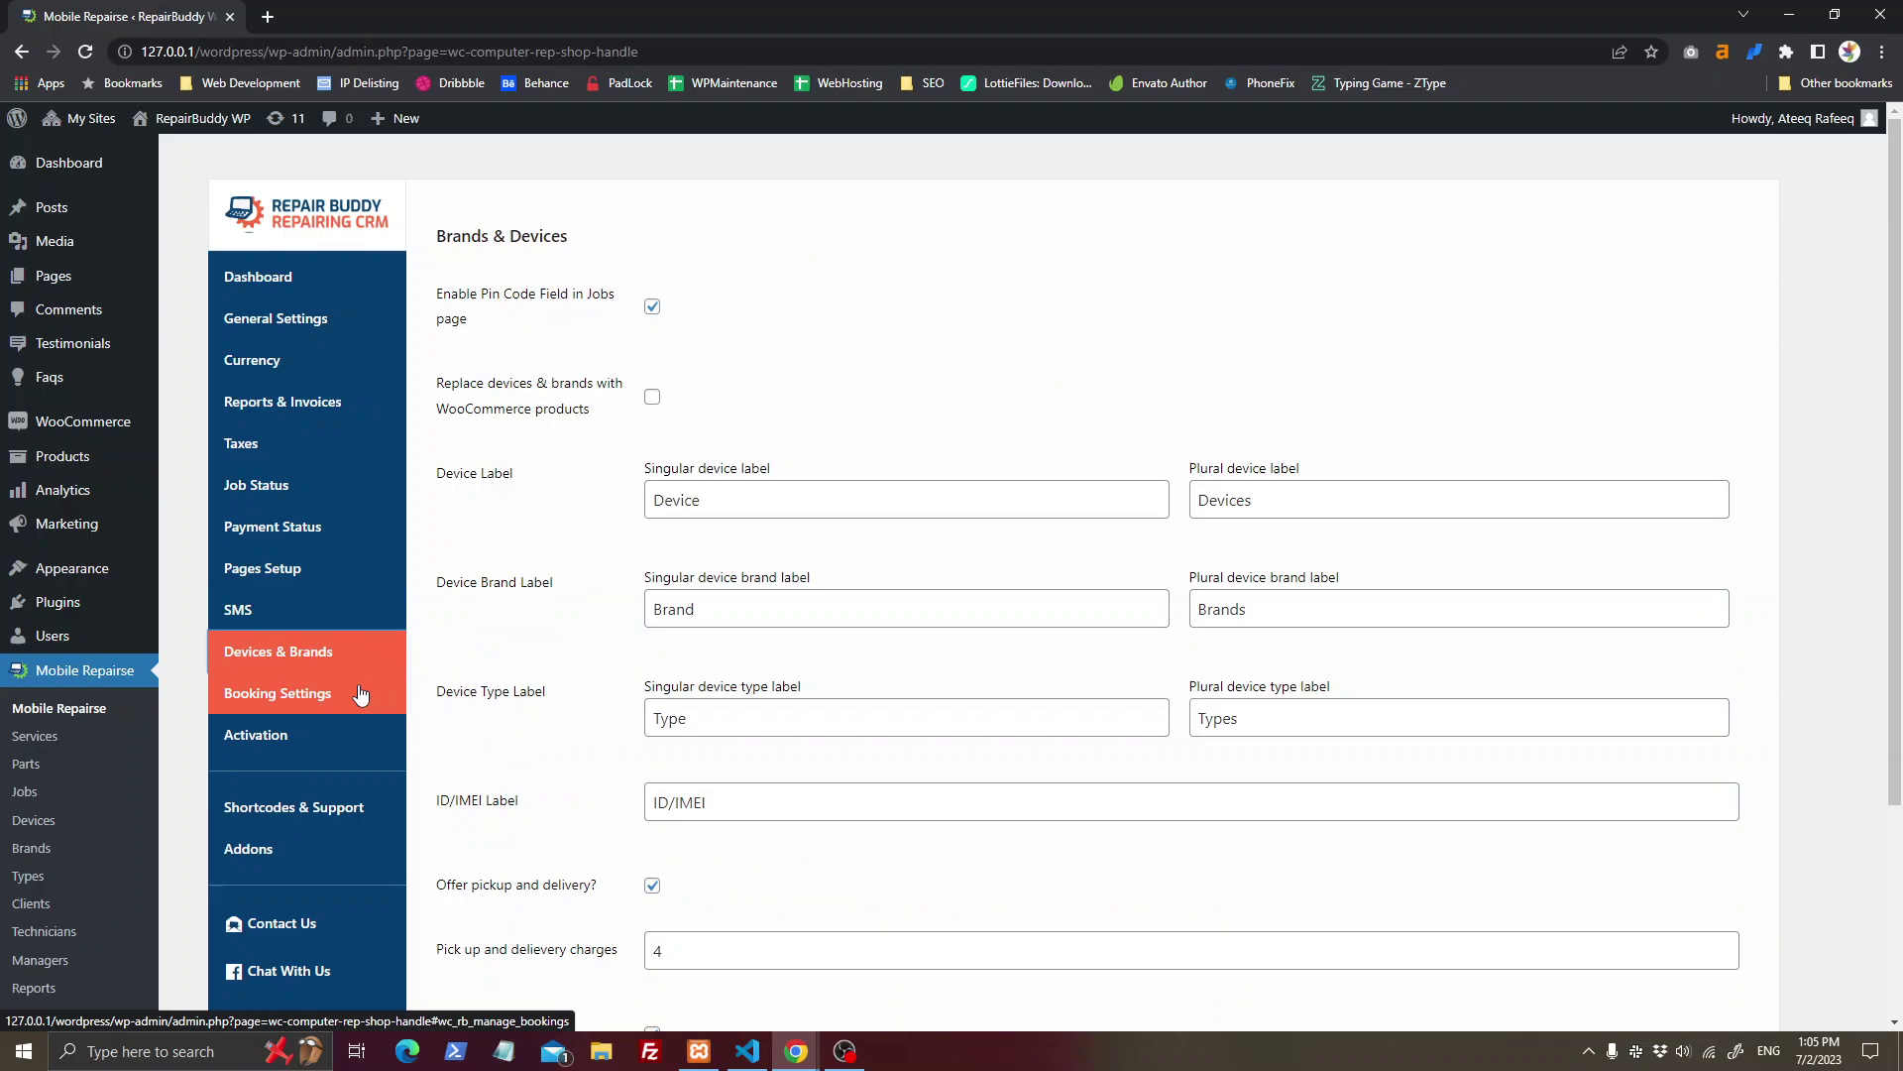
left_click(319, 528)
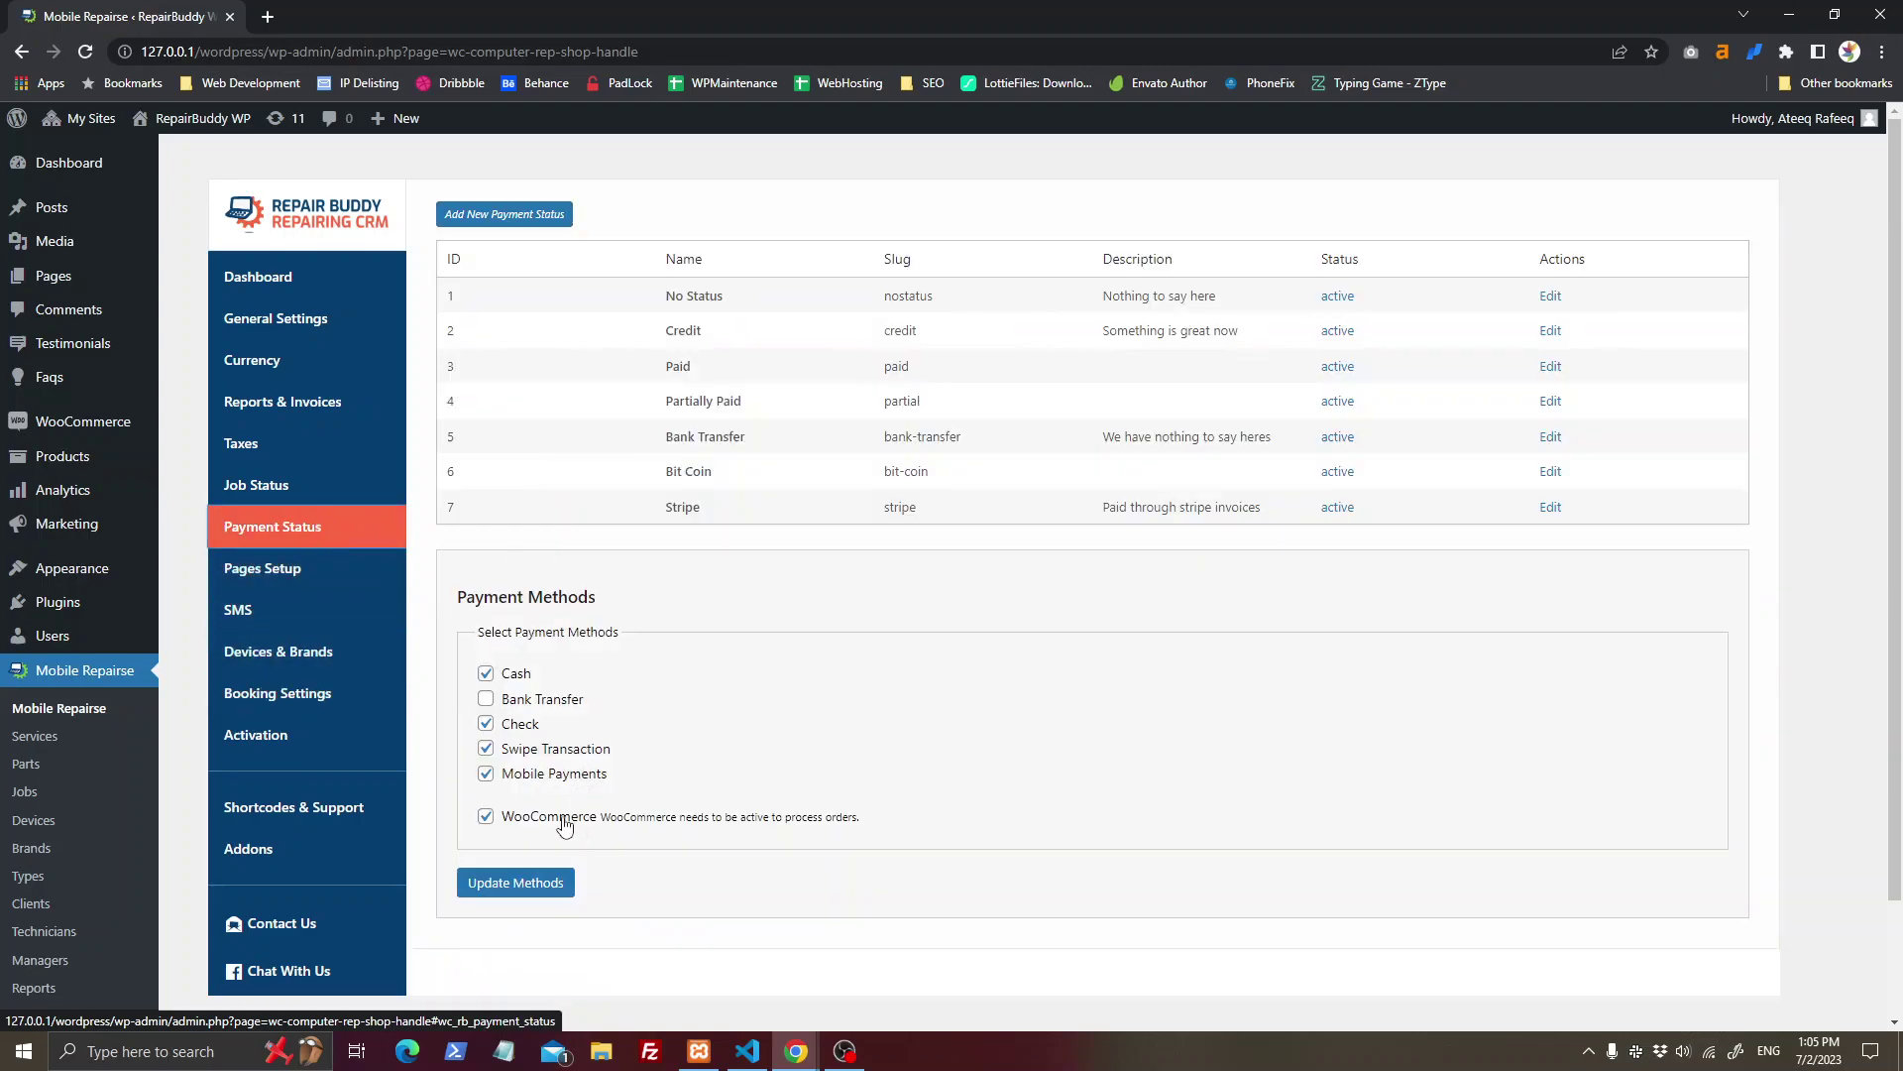